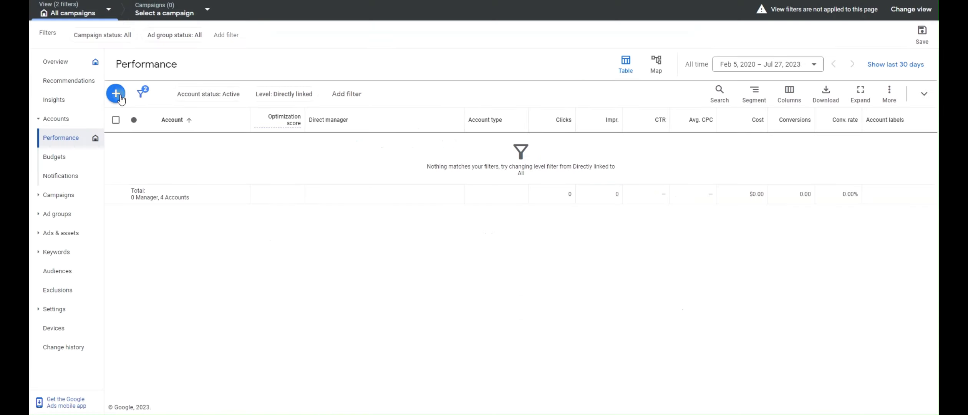
# Start creating a new account and name it "Junk removal Test Account".
pyautogui.click(115, 146)
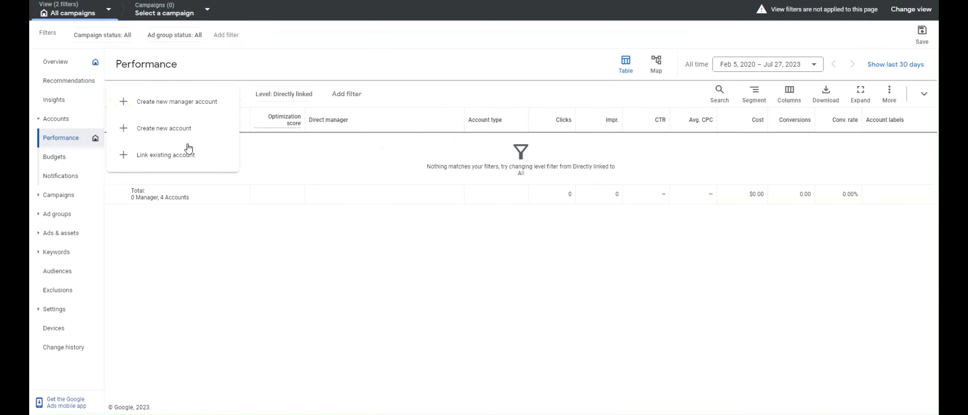
pyautogui.click(188, 143)
pyautogui.write('Junk')
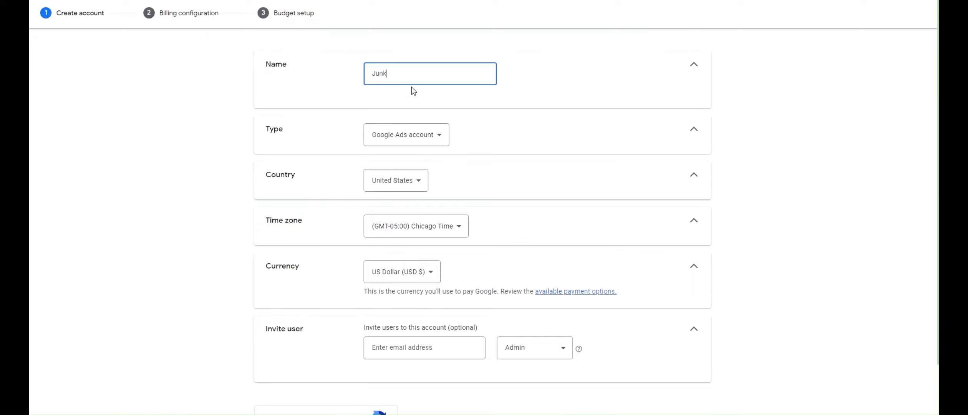
pyautogui.write(' removal Test Account')
pyautogui.scroll(-1, 408, 222)
pyautogui.scroll(1, 339, 270)
# Set the new account's type to Google Ads account.
pyautogui.click(393, 137)
pyautogui.click(392, 141)
pyautogui.click(392, 141)
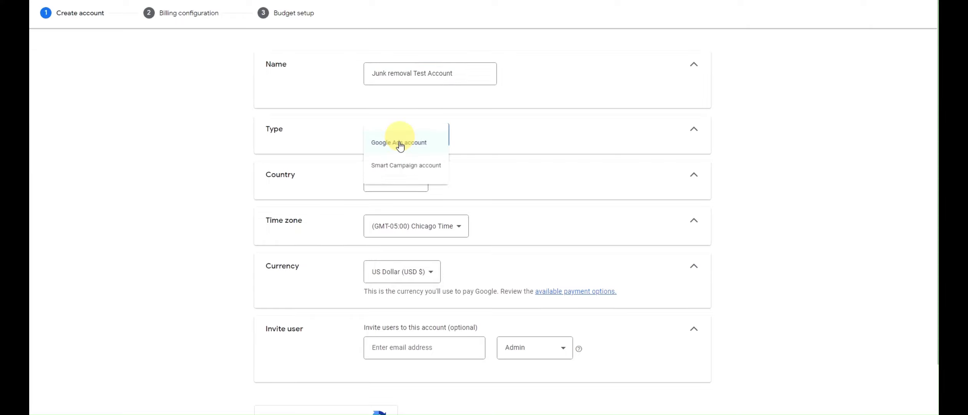
pyautogui.click(493, 134)
# Complete the robot check and save the new account, confirming the identity request.
pyautogui.scroll(-1, 317, 287)
pyautogui.click(277, 367)
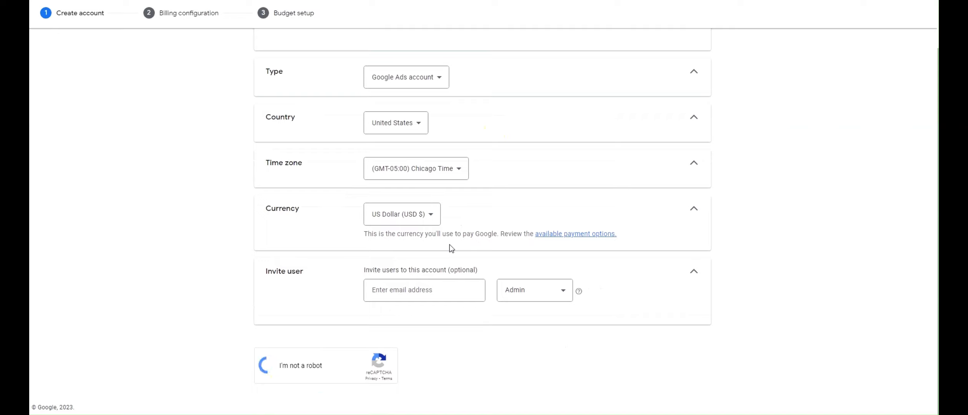
pyautogui.scroll(-1, 430, 262)
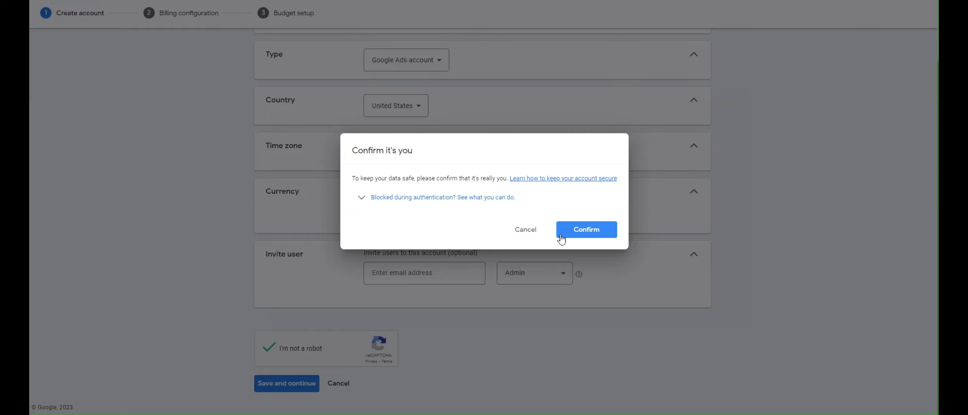
pyautogui.click(563, 231)
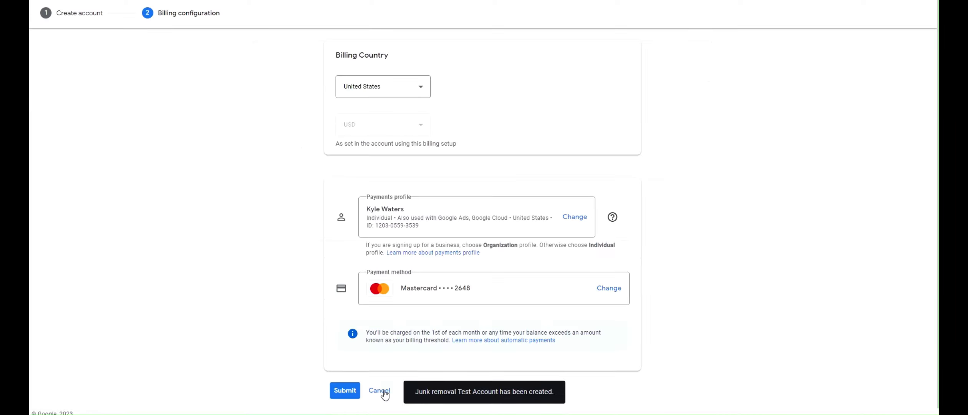
# Submit the billing configuration with the existing payments profile and payment method, and open the Junk removal Test Account.
pyautogui.click(347, 391)
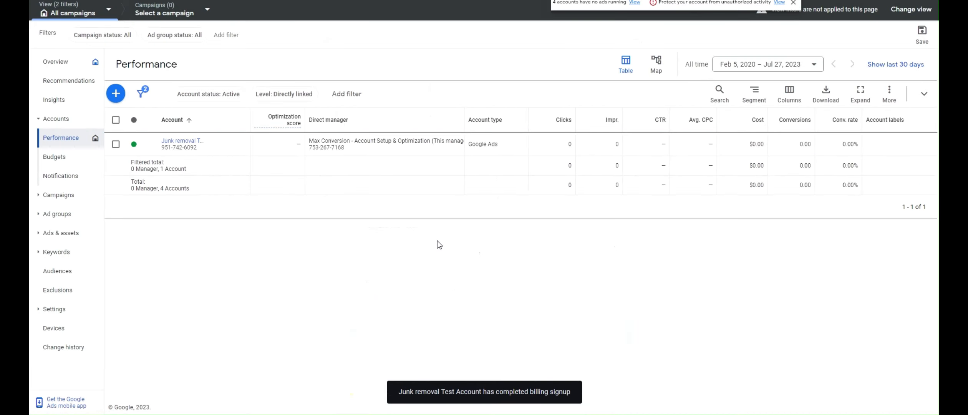
pyautogui.click(187, 142)
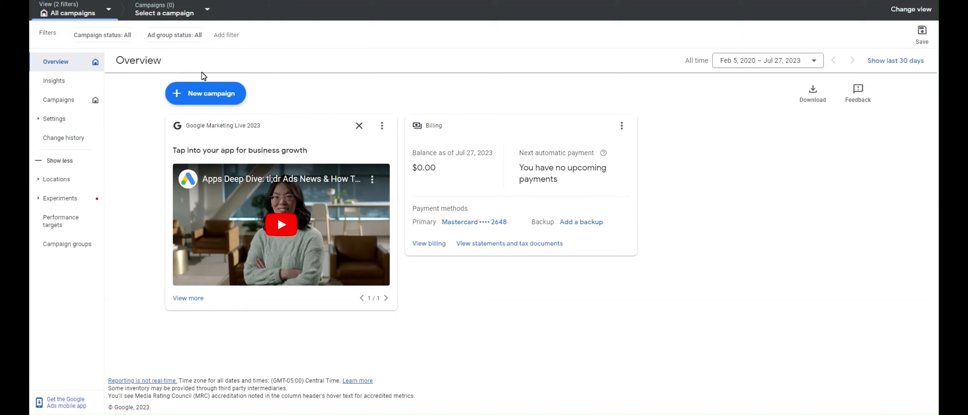
# Start a new campaign from the account's campaign list and choose to create it without a goal's guidance.
pyautogui.click(59, 100)
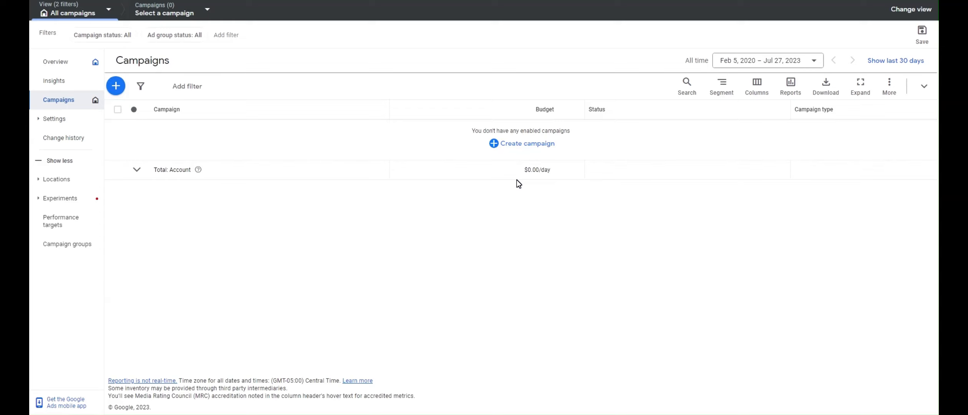
pyautogui.rightClick(503, 150)
pyautogui.click(443, 177)
pyautogui.click(499, 148)
pyautogui.click(504, 152)
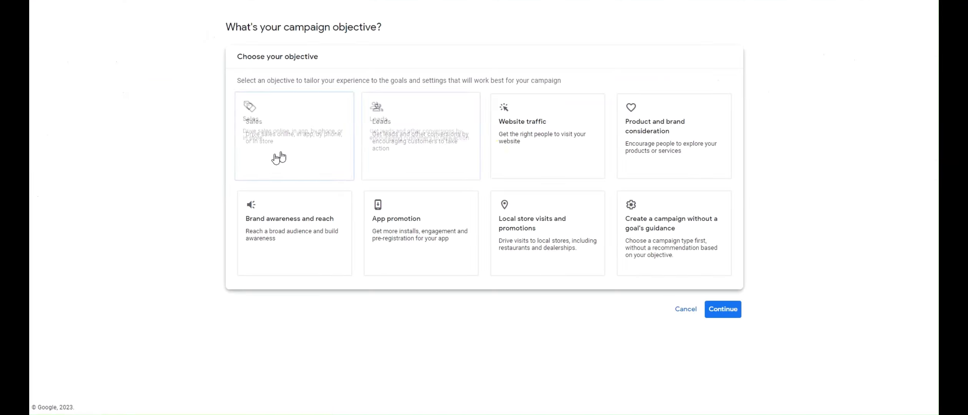
pyautogui.click(692, 239)
# Choose Search as the campaign type.
pyautogui.scroll(4, 672, 227)
pyautogui.scroll(-4, 389, 114)
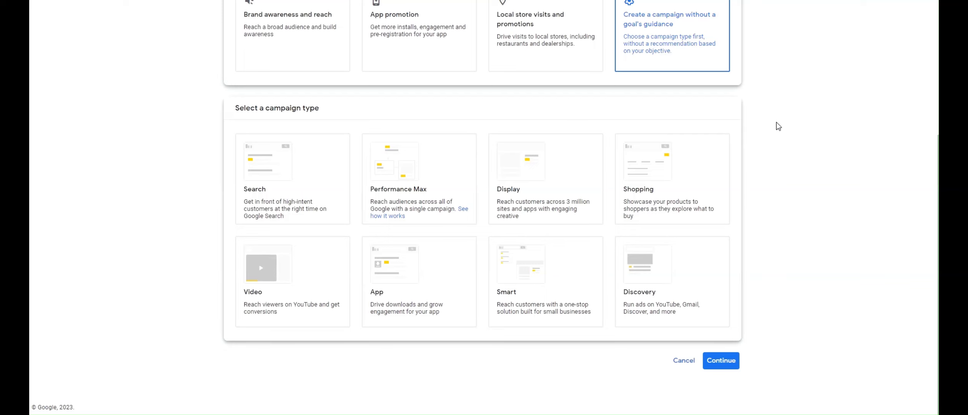
pyautogui.scroll(1, 730, 108)
pyautogui.click(247, 190)
# Name the campaign "Junk Removal - St. Louis, MO" and continue to the bidding settings without selecting any desired results.
pyautogui.scroll(-5, 247, 199)
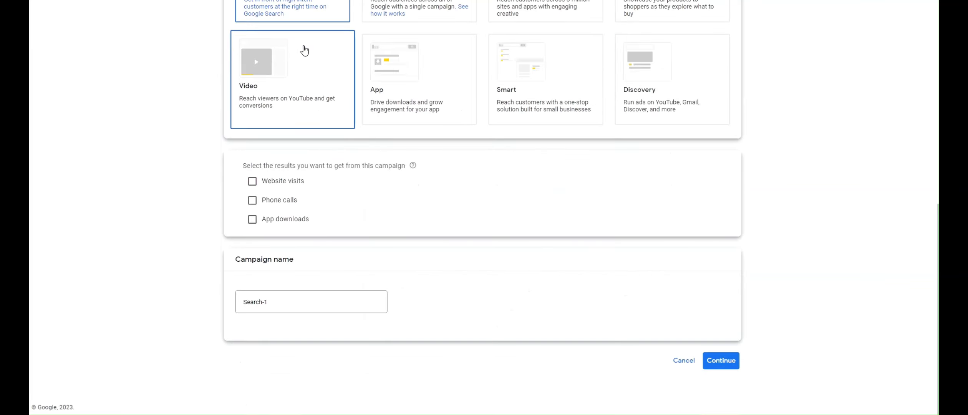
pyautogui.moveTo(279, 307); pyautogui.dragTo(232, 304)
pyautogui.write('Ju')
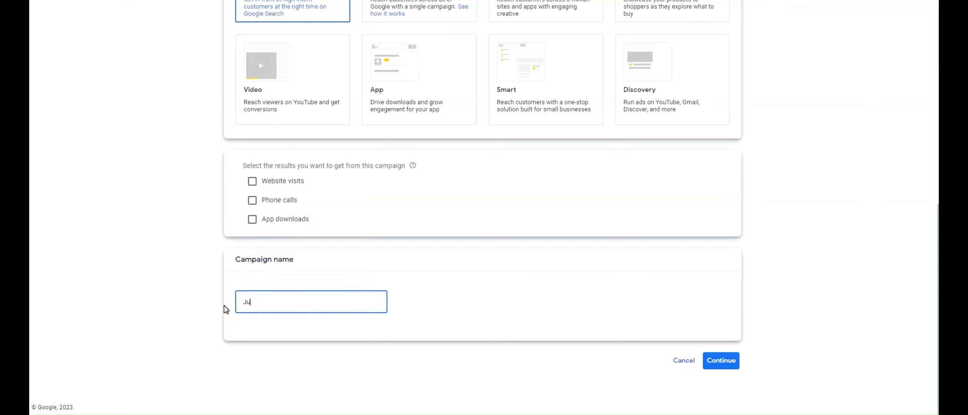
pyautogui.write('nk Removal - St. Louis, MO')
pyautogui.click(353, 125)
pyautogui.scroll(2, 449, 193)
pyautogui.scroll(-3, 449, 194)
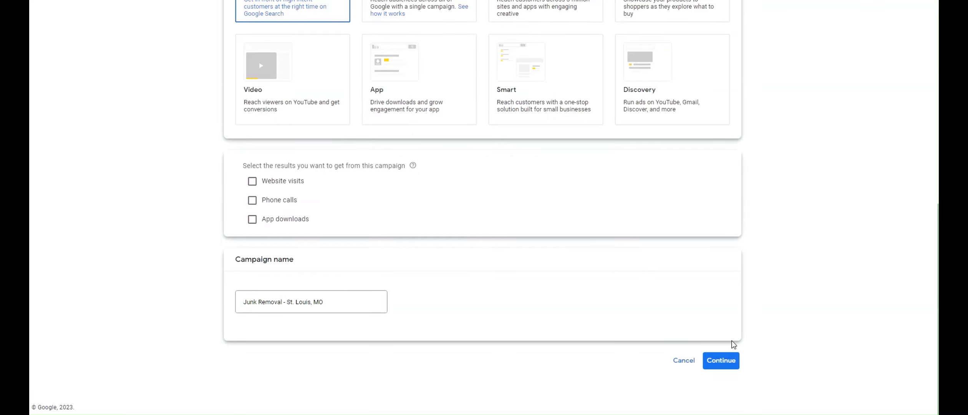
pyautogui.click(721, 360)
# Review the bidding focus options, including Conversions, and set the campaign's bidding focus to Clicks.
pyautogui.click(270, 95)
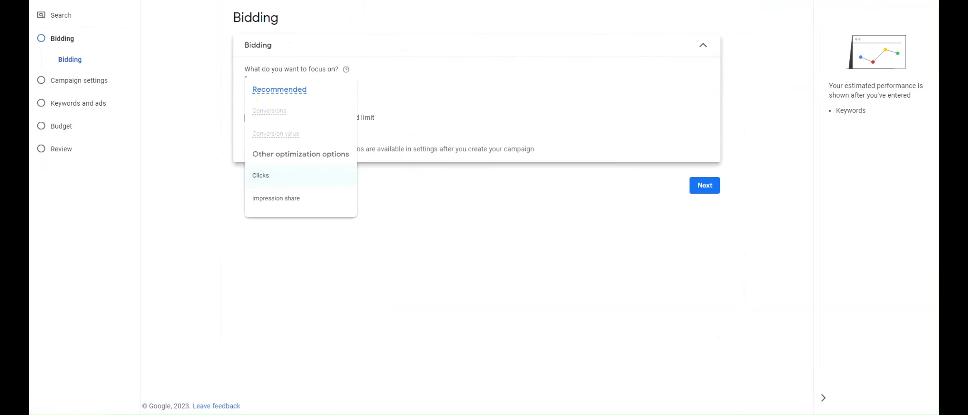
pyautogui.click(284, 181)
pyautogui.click(267, 91)
pyautogui.moveTo(285, 112)
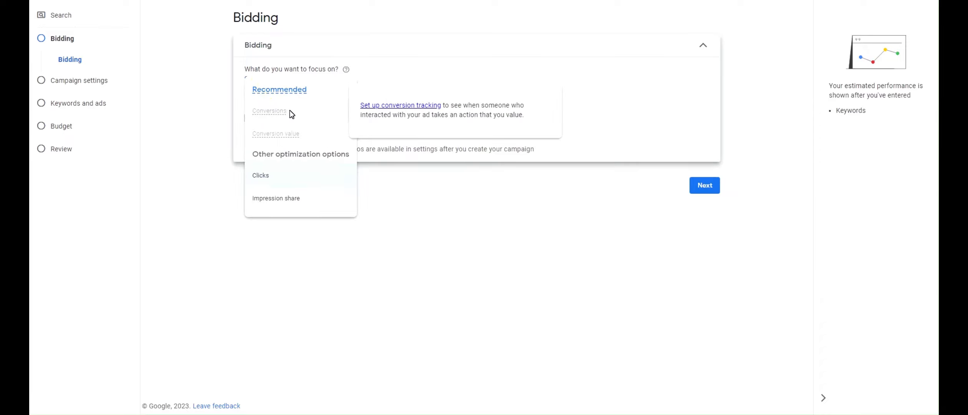
pyautogui.click(291, 177)
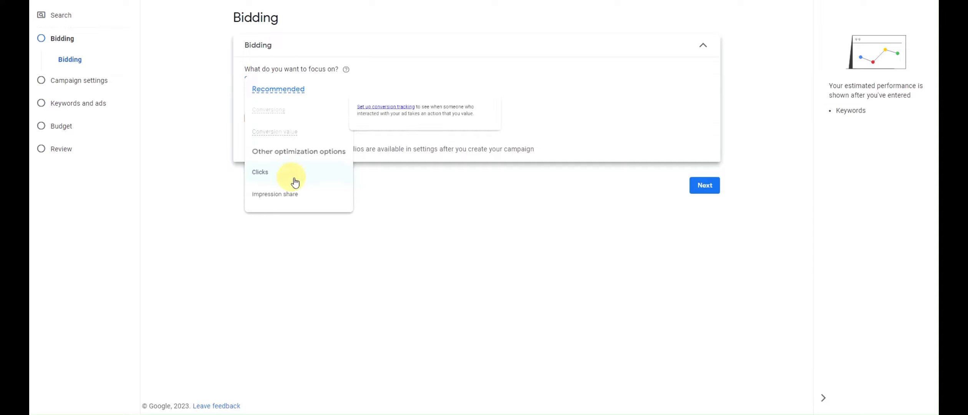
pyautogui.click(265, 96)
pyautogui.click(275, 177)
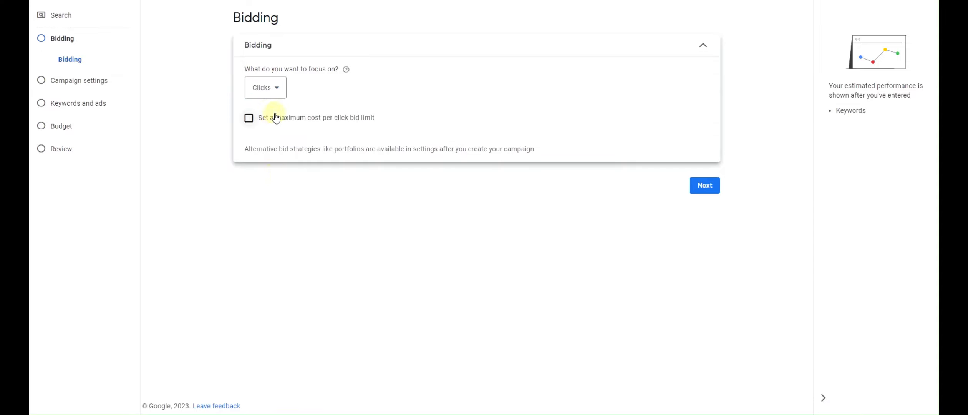
# Enable a maximum cost per click bid limit of $5.00 and continue to the campaign settings.
pyautogui.click(275, 117)
pyautogui.click(282, 154)
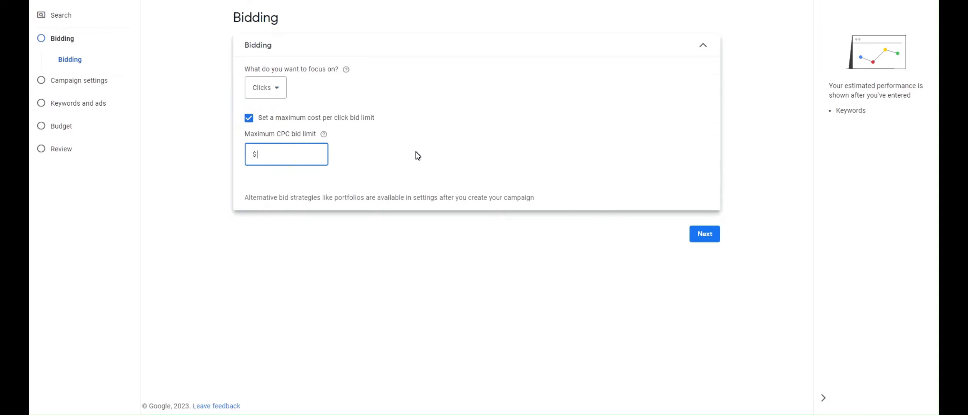
pyautogui.write('5')
pyautogui.moveTo(362, 132); pyautogui.dragTo(250, 70)
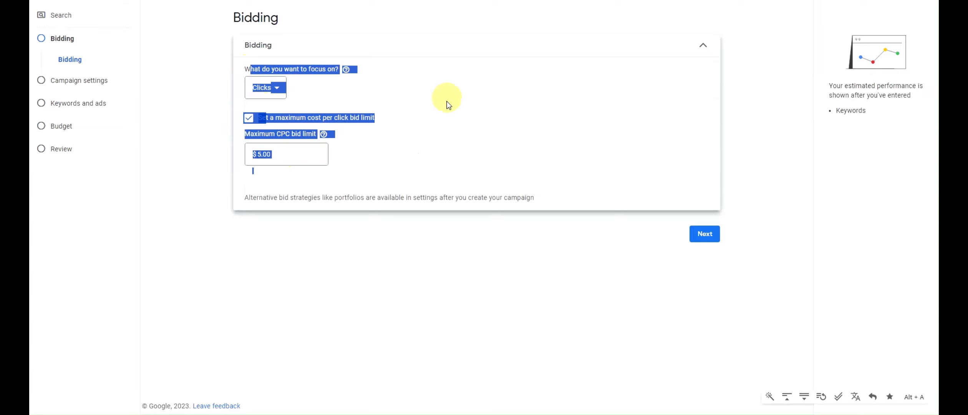
pyautogui.click(448, 104)
pyautogui.click(714, 238)
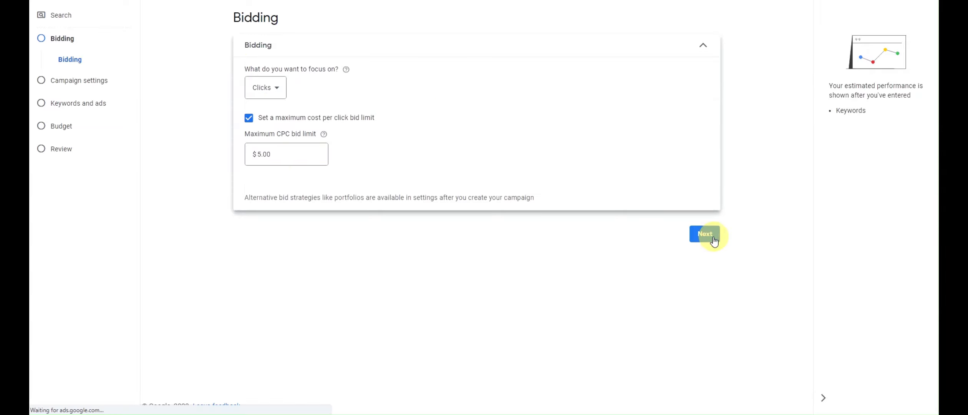
# Exclude the Google Display Network and Google search partners from the campaign's networks.
pyautogui.click(330, 185)
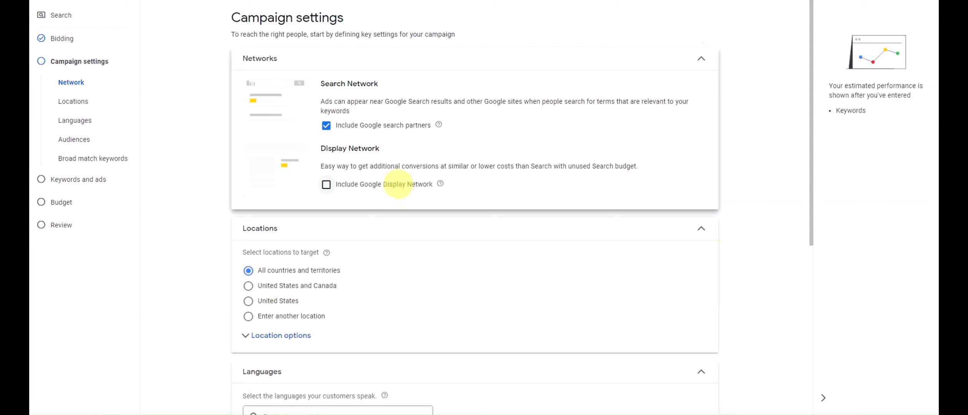
pyautogui.click(348, 130)
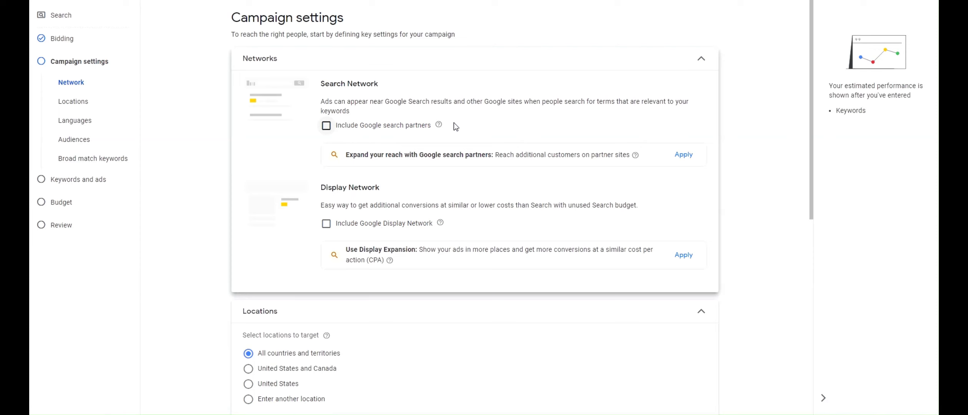
pyautogui.scroll(-2, 400, 146)
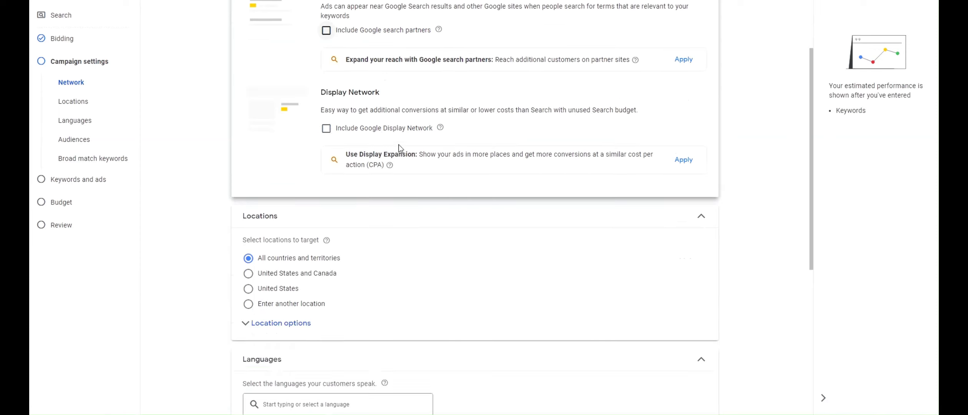
pyautogui.scroll(2, 396, 152)
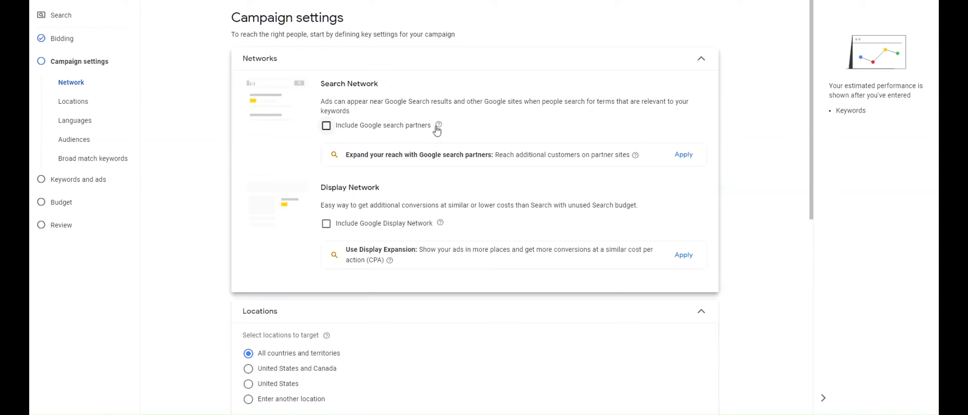
pyautogui.moveTo(439, 125)
# Set the location option to Presence, targeting people in or regularly in the targeted locations.
pyautogui.scroll(-1, 465, 232)
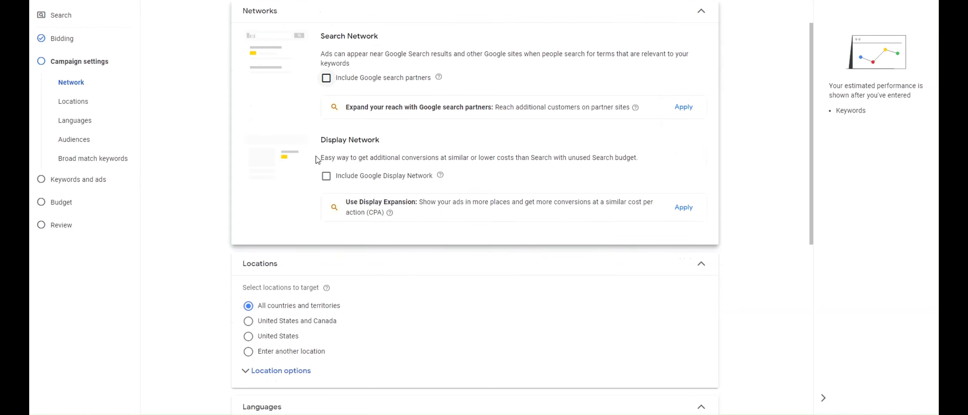
pyautogui.scroll(-2, 584, 188)
pyautogui.click(283, 275)
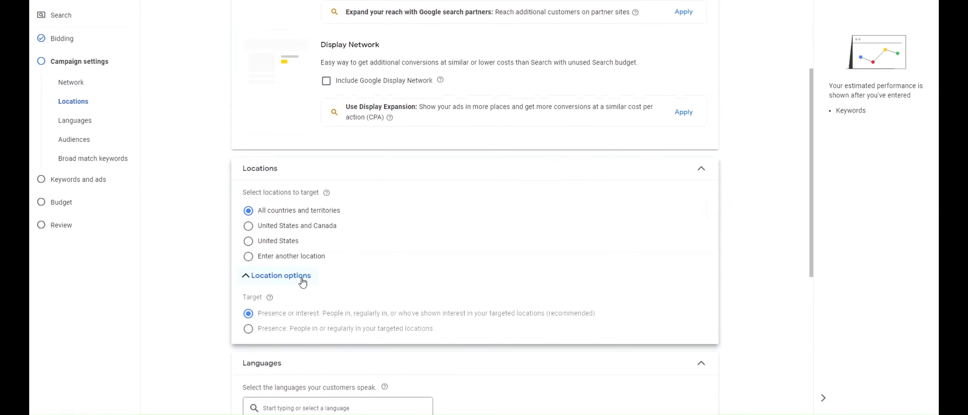
pyautogui.click(281, 329)
# Use a custom location with advanced radius targeting and target 25 mi around St. Louis, MO.
pyautogui.click(275, 258)
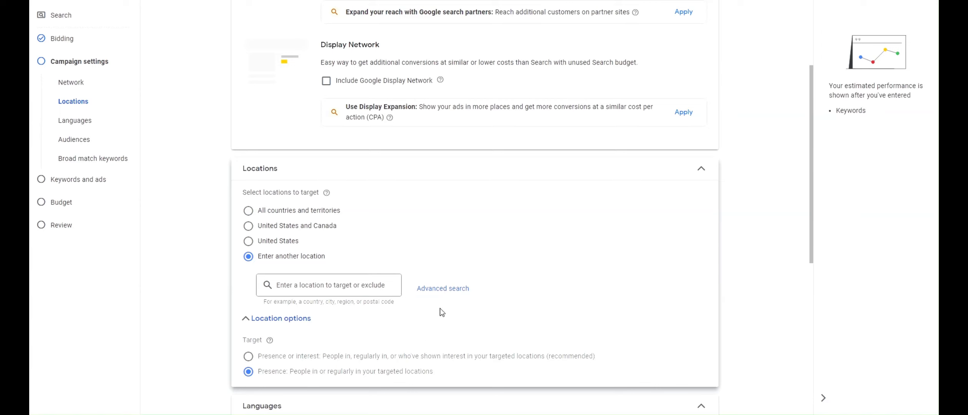
pyautogui.click(443, 288)
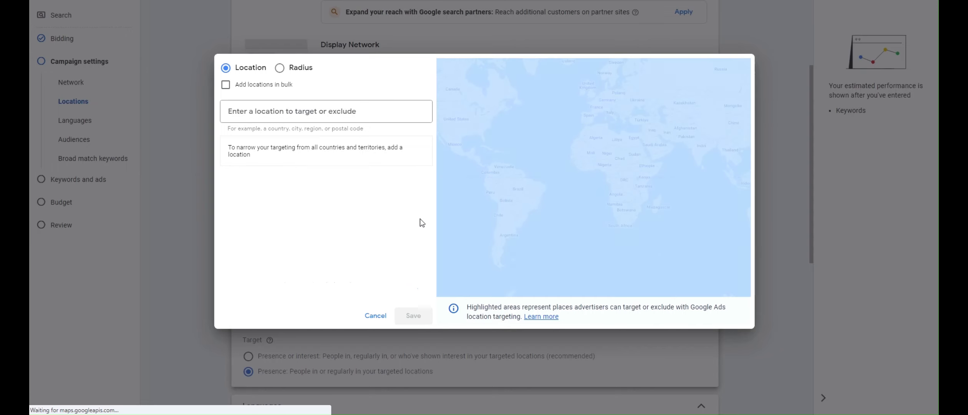
pyautogui.click(299, 69)
pyautogui.doubleClick(380, 111)
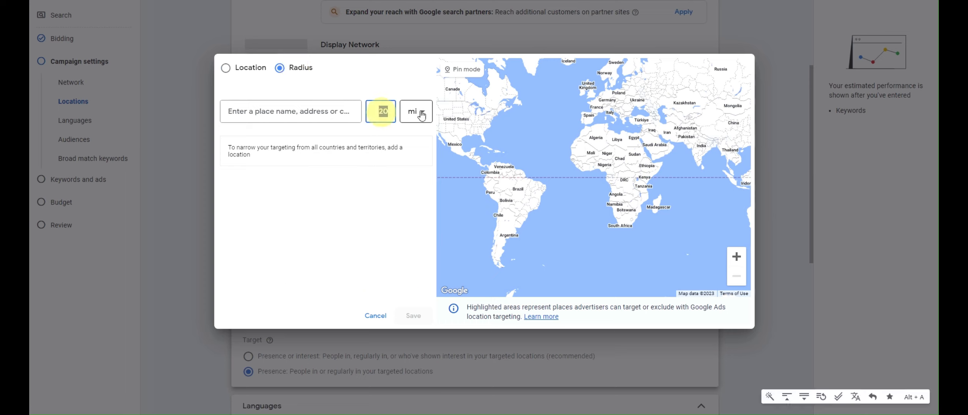
pyautogui.write('25')
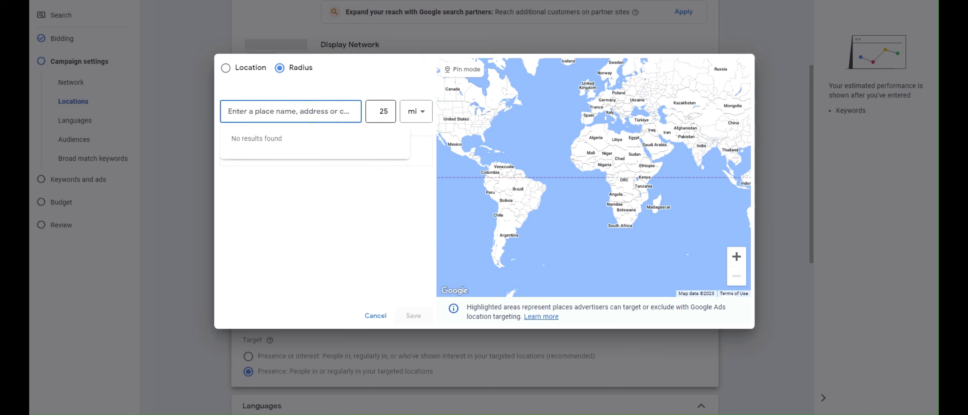
pyautogui.write('st louis')
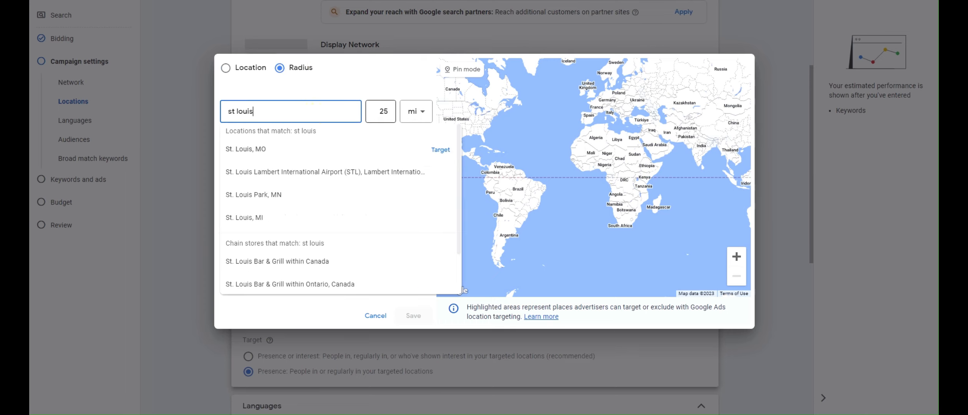
pyautogui.click(437, 149)
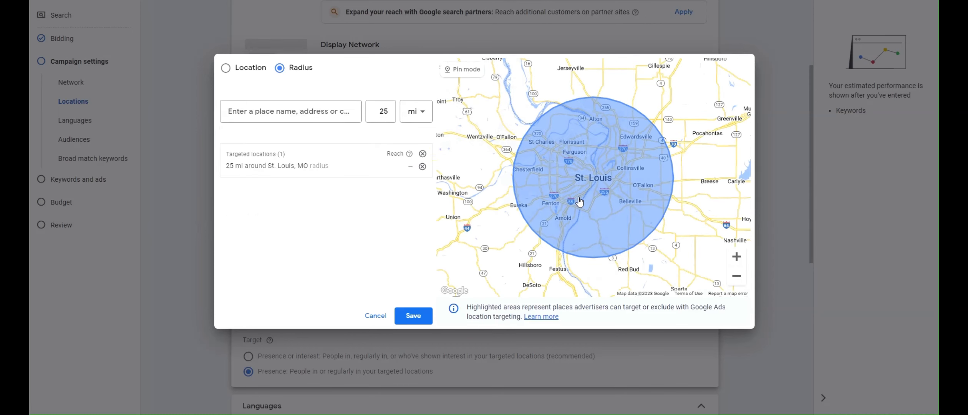
pyautogui.moveTo(519, 175); pyautogui.dragTo(556, 175)
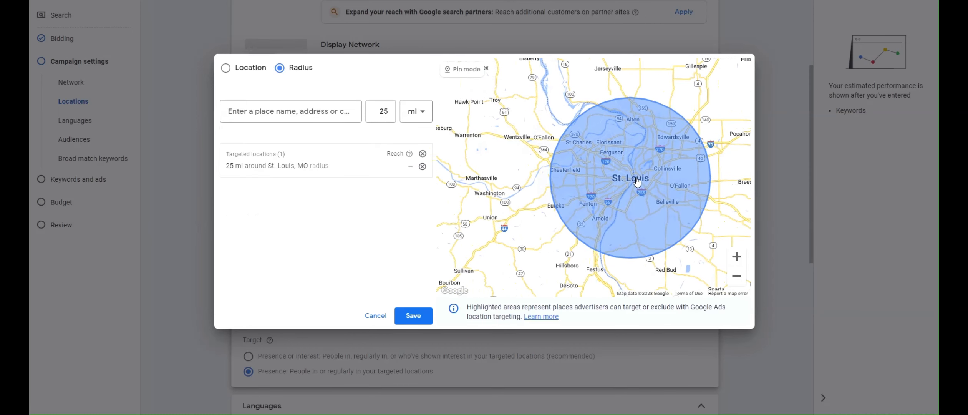
# Target a 25 mi radius around Fenton, MO, remove the St. Louis radius, and save the location targeting.
pyautogui.click(320, 116)
pyautogui.write('f')
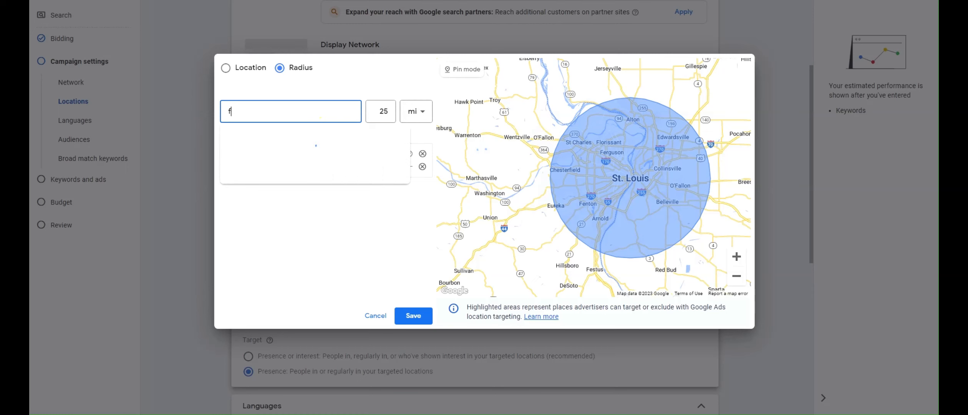
pyautogui.write('enton')
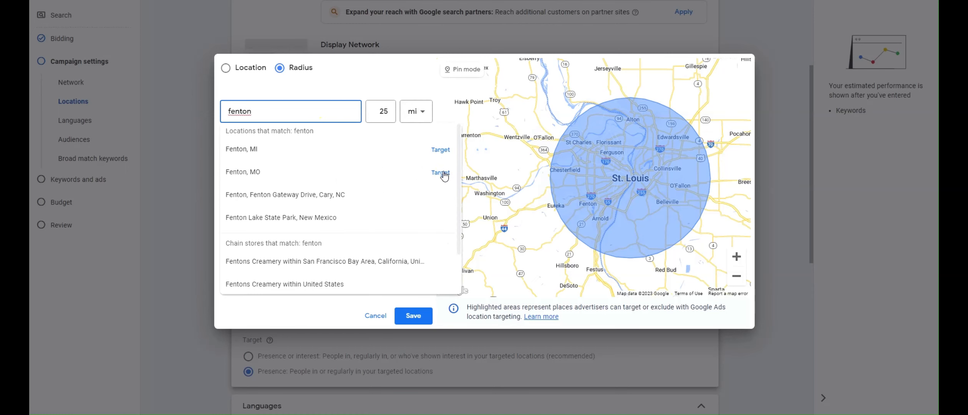
pyautogui.click(441, 173)
pyautogui.click(422, 180)
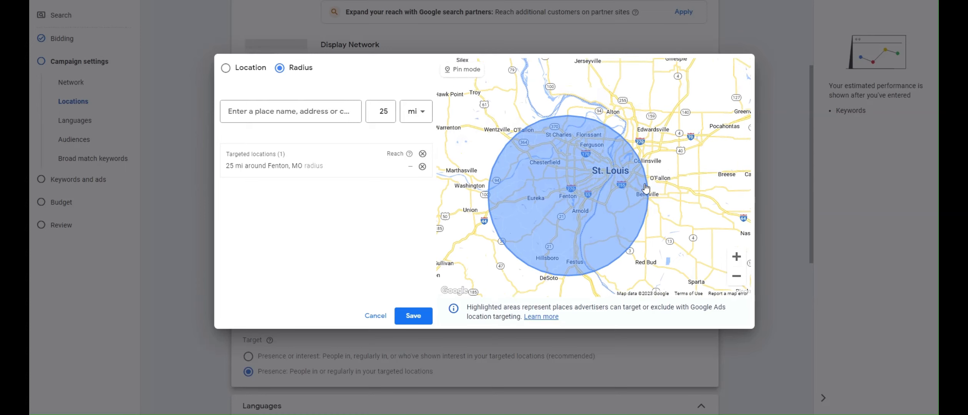
pyautogui.scroll(1, 652, 169)
pyautogui.scroll(-4, 652, 170)
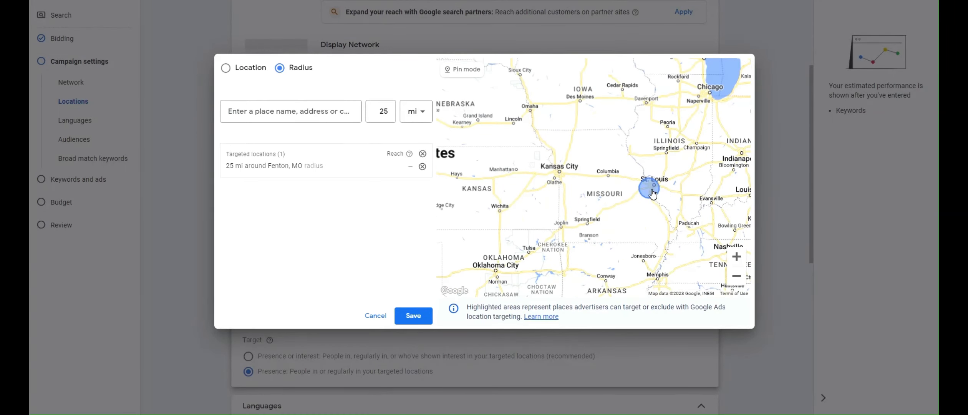
pyautogui.scroll(1, 659, 192)
pyautogui.scroll(-1, 640, 182)
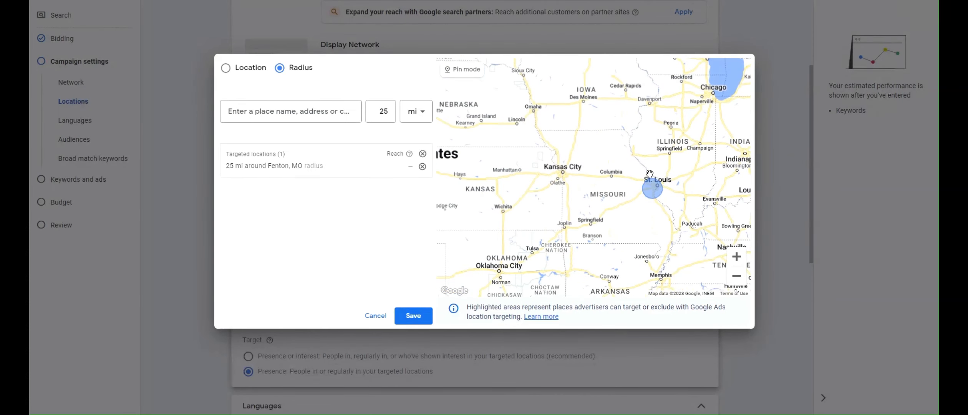
pyautogui.scroll(3, 669, 195)
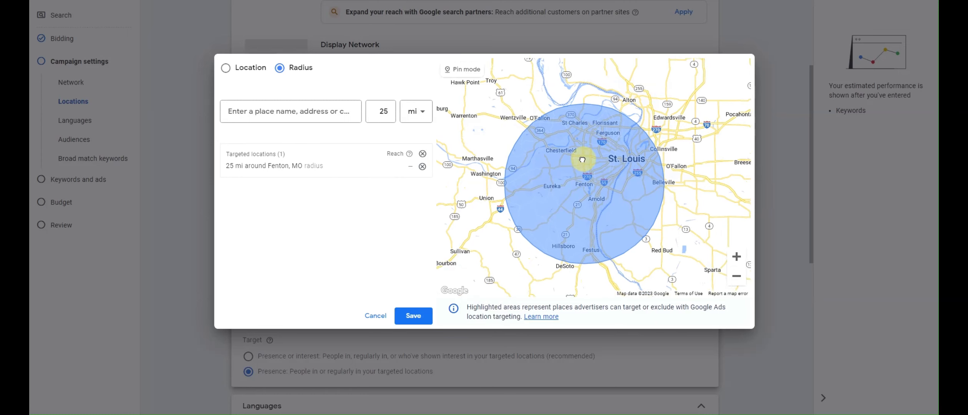
pyautogui.click(414, 315)
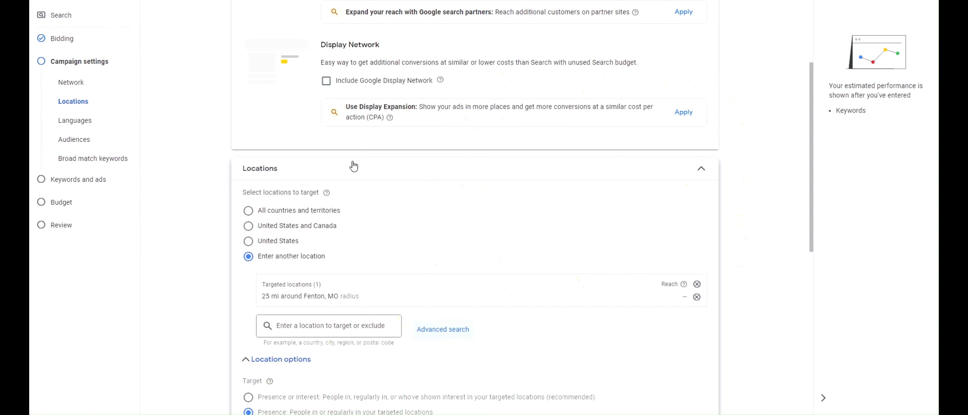
# Expand the audience segments section and review the available broad match keyword options.
pyautogui.scroll(-5, 353, 166)
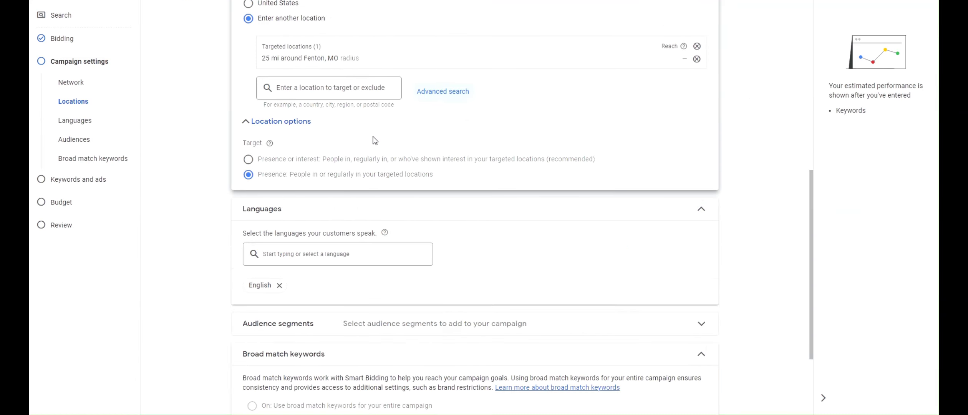
pyautogui.scroll(-2, 348, 189)
pyautogui.scroll(-1, 326, 196)
pyautogui.click(371, 201)
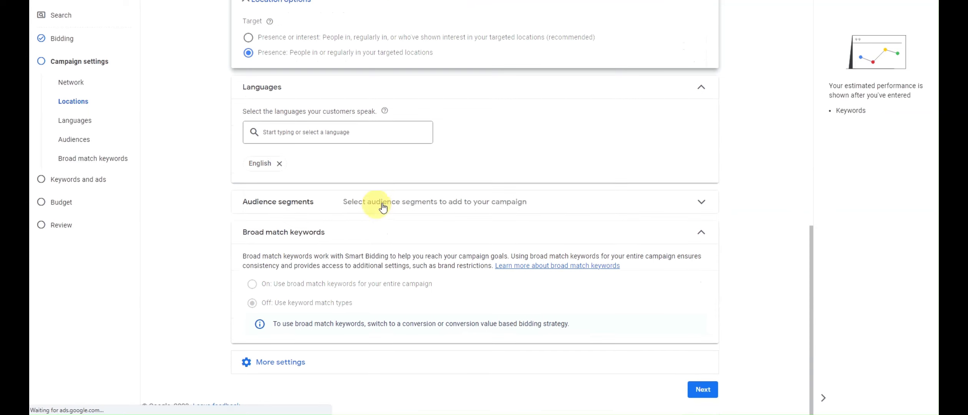
pyautogui.scroll(-3, 361, 165)
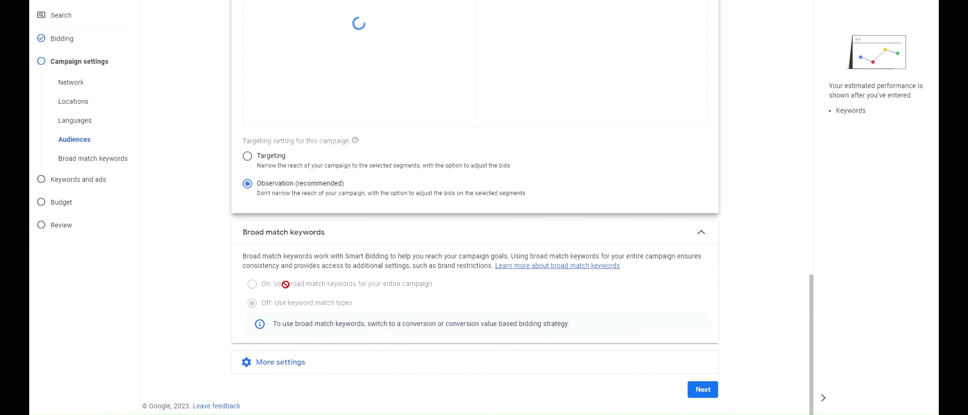
pyautogui.moveTo(267, 303); pyautogui.dragTo(328, 301)
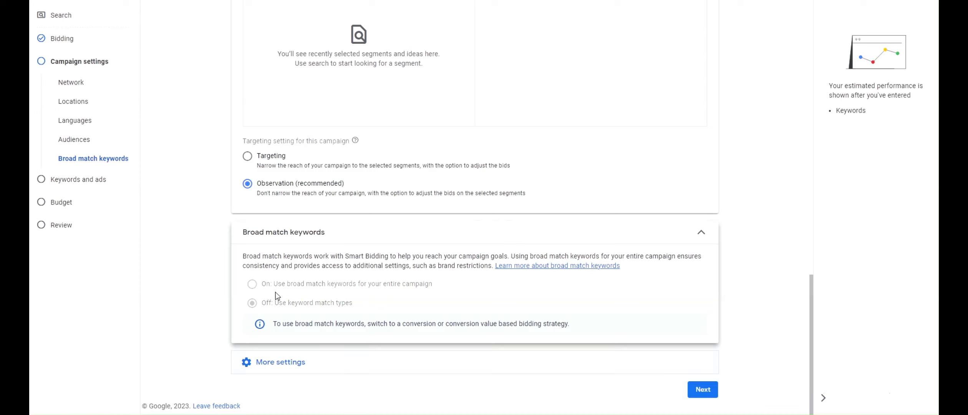
pyautogui.moveTo(273, 284); pyautogui.dragTo(508, 286)
pyautogui.click(440, 288)
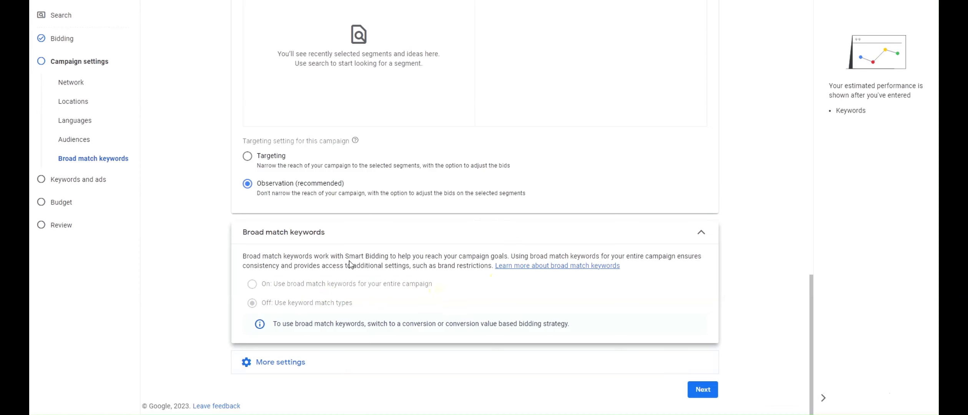
# Set the ad rotation to "Do not optimize: Rotate ads indefinitely".
pyautogui.click(312, 372)
pyautogui.click(375, 275)
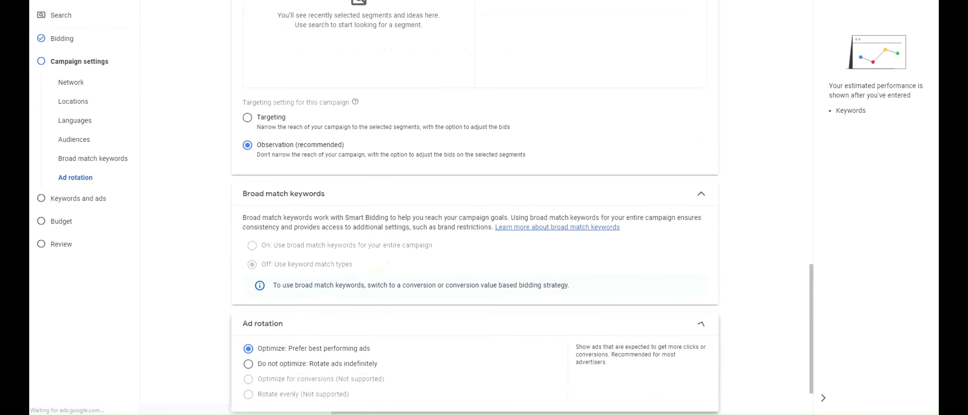
pyautogui.click(304, 294)
pyautogui.moveTo(385, 295); pyautogui.dragTo(411, 264)
pyautogui.click(345, 251)
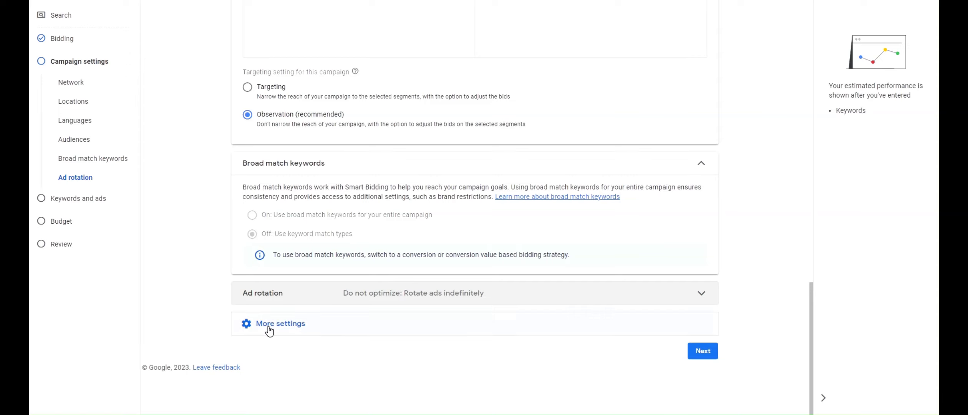
# Schedule the ads for Mondays - Fridays from 08:00 to 19:00 and expand the additional campaign settings.
pyautogui.click(291, 329)
pyautogui.scroll(-1, 314, 214)
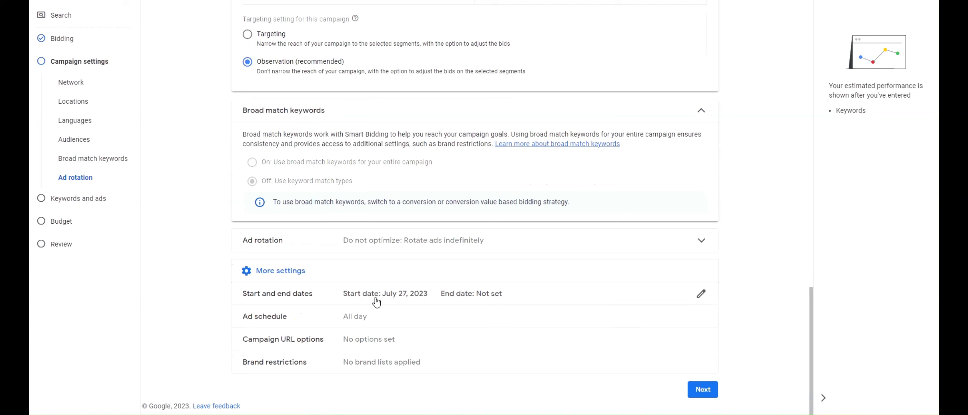
pyautogui.click(360, 322)
pyautogui.click(269, 273)
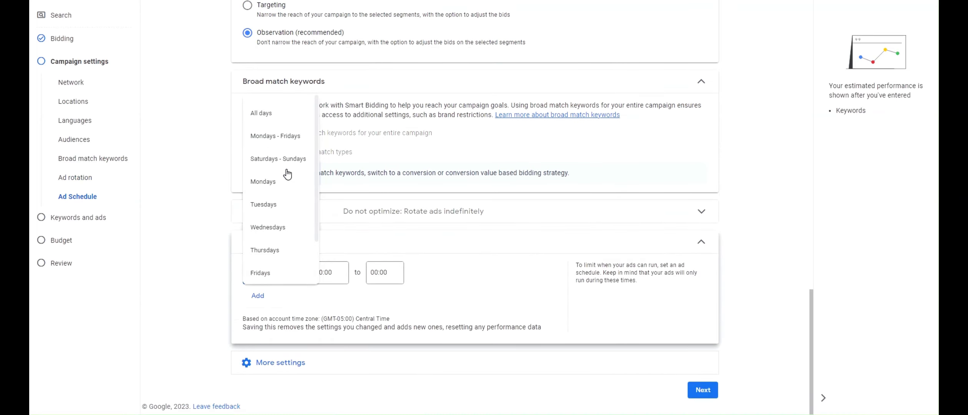
pyautogui.click(276, 136)
pyautogui.click(342, 272)
pyautogui.scroll(-5, 342, 188)
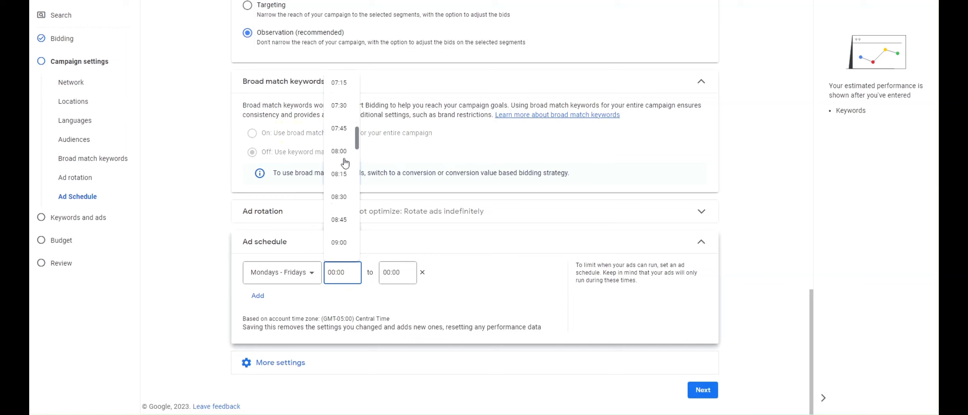
pyautogui.click(342, 163)
pyautogui.click(390, 273)
pyautogui.scroll(-10, 400, 200)
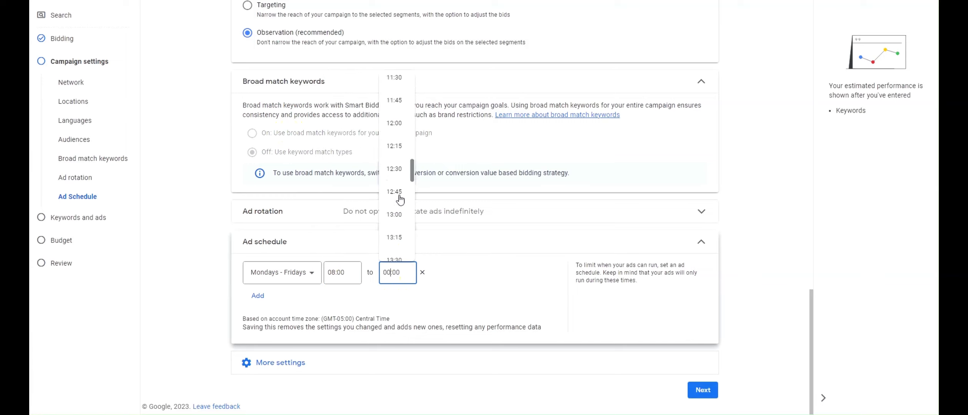
pyautogui.scroll(-4, 399, 200)
pyautogui.click(395, 255)
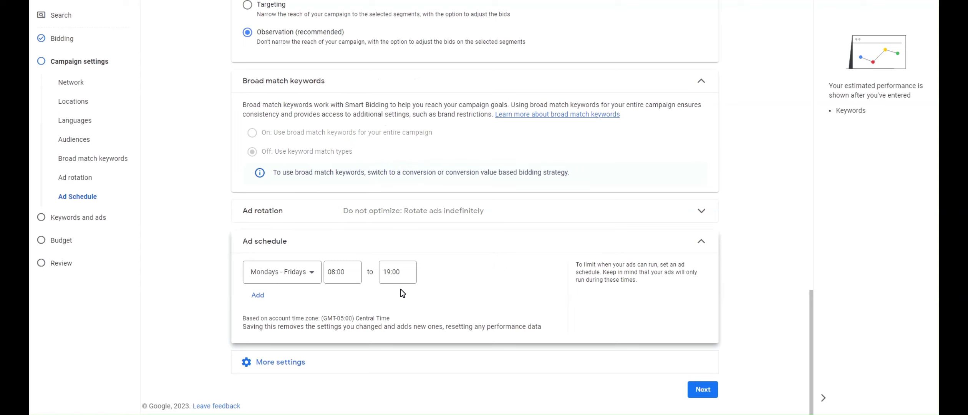
pyautogui.click(294, 364)
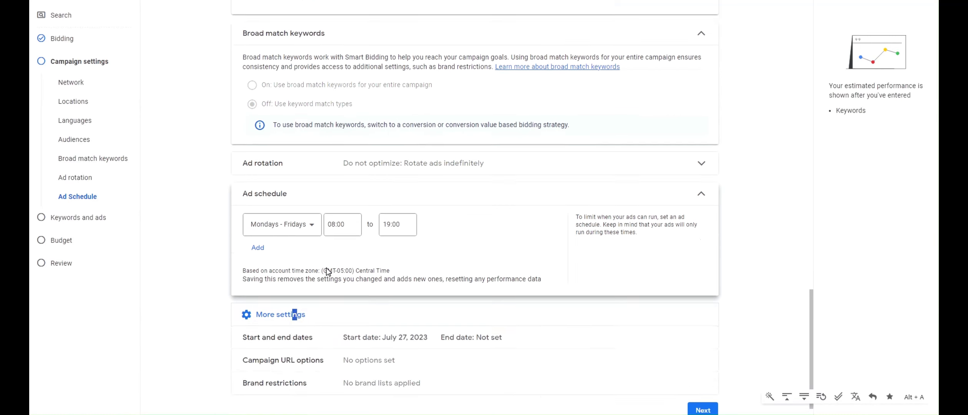
pyautogui.click(261, 227)
pyautogui.click(282, 233)
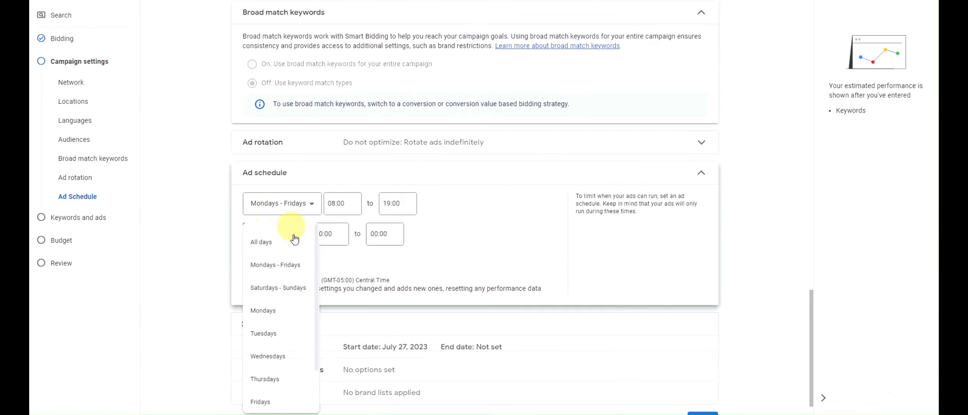
pyautogui.scroll(-2, 283, 311)
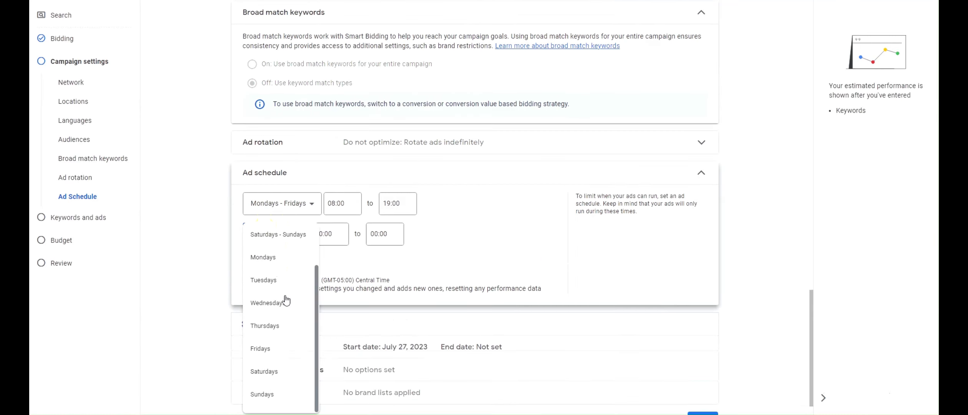
pyautogui.scroll(3, 293, 270)
pyautogui.click(419, 274)
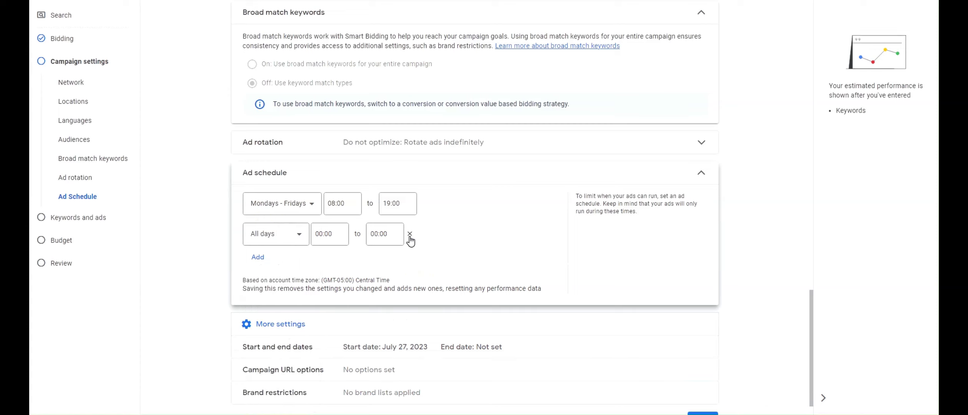
pyautogui.click(410, 234)
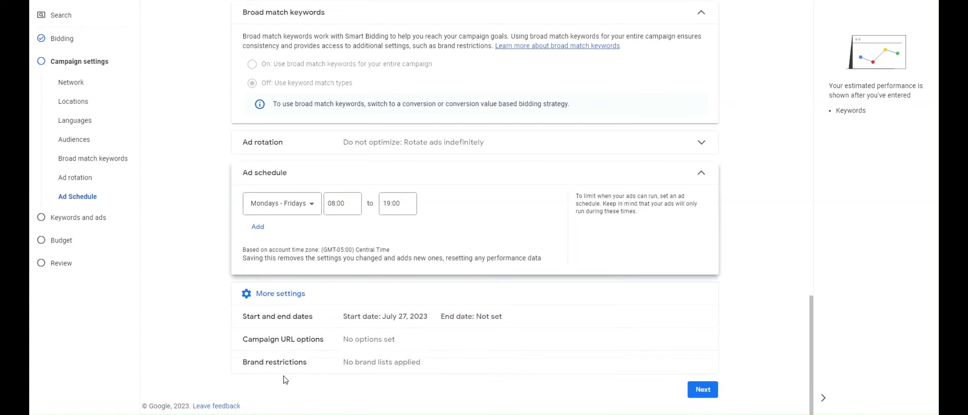
# Look over the campaign URL options and remaining settings without filling them in, and continue to keywords and ads.
pyautogui.click(390, 345)
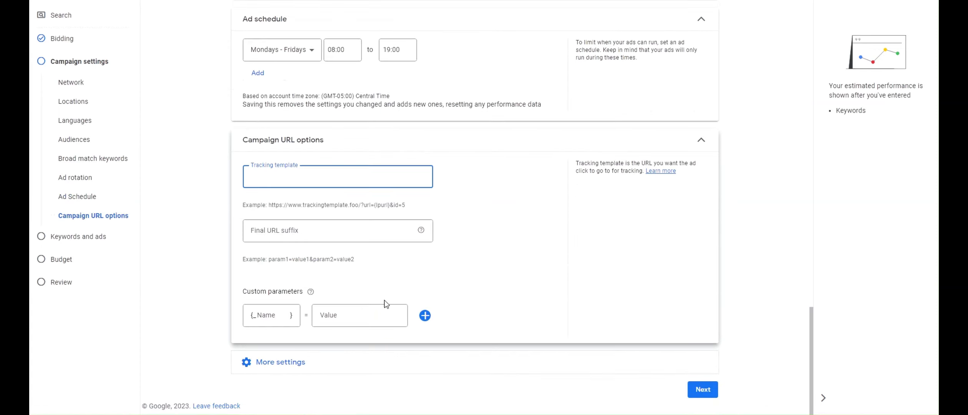
pyautogui.click(309, 362)
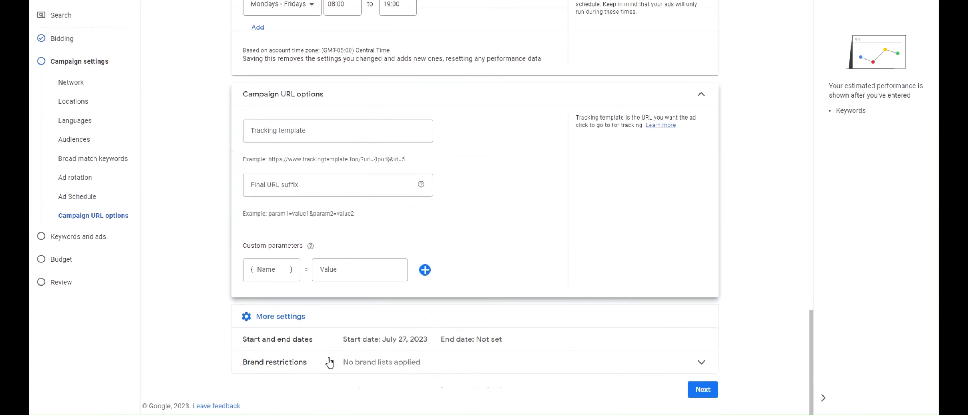
pyautogui.click(709, 390)
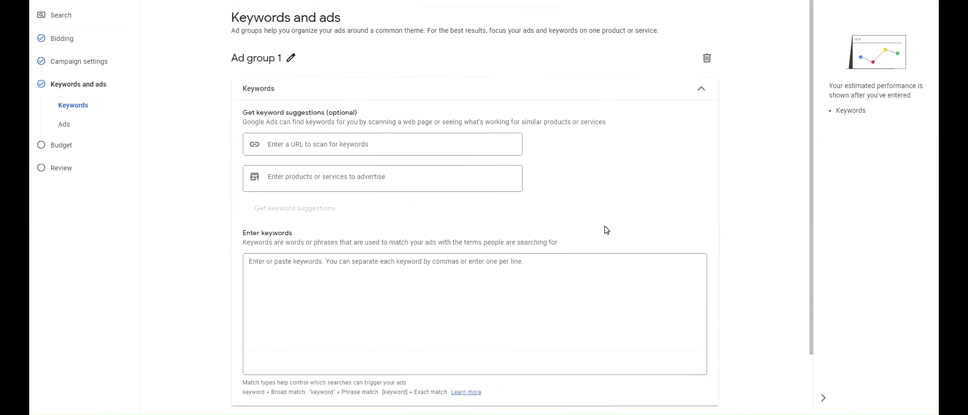
# Switch to Notepad and review the list of ad groups from Apartment to Storage Unit.
pyautogui.click(294, 61)
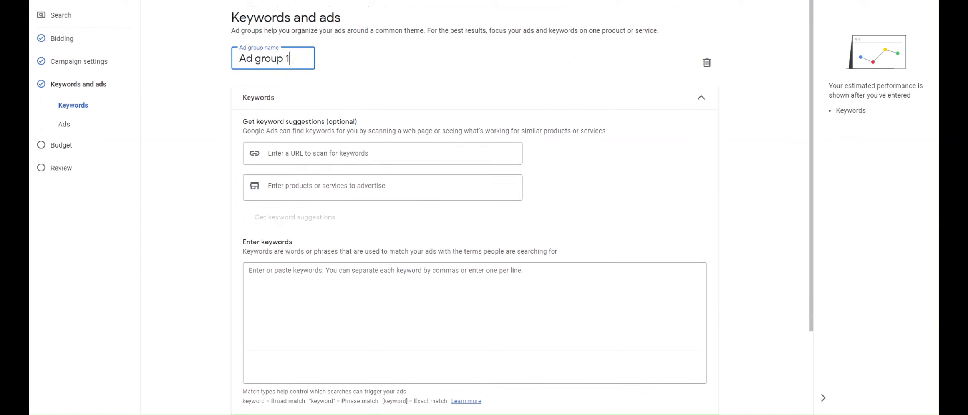
pyautogui.tripleClick(302, 60)
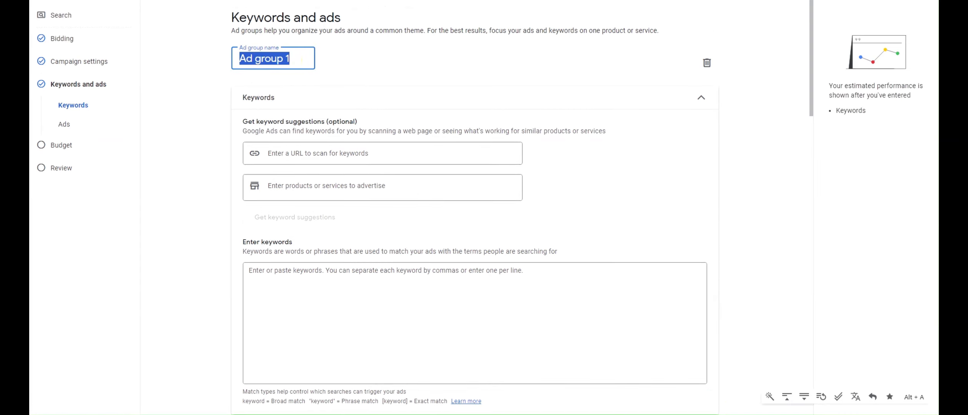
pyautogui.moveTo(938, 6); pyautogui.dragTo(819, 17)
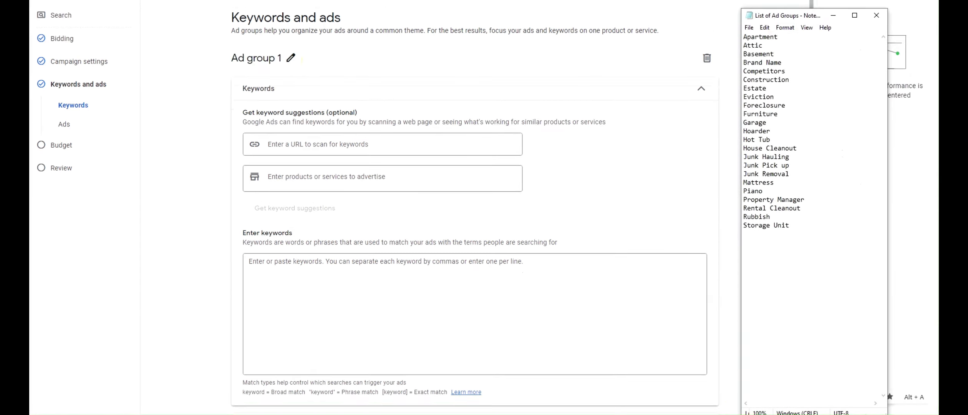
pyautogui.moveTo(757, 35); pyautogui.dragTo(754, 45)
pyautogui.click(754, 55)
pyautogui.moveTo(755, 191); pyautogui.dragTo(755, 200)
pyautogui.click(751, 225)
pyautogui.moveTo(791, 226); pyautogui.dragTo(737, 33)
# Copy "Apartment" from the Notepad list and rename the Google Ads ad group as Apartment Cleanout.
pyautogui.click(775, 51)
pyautogui.click(788, 54)
pyautogui.moveTo(778, 52)
pyautogui.mouseDown()
pyautogui.moveTo(741, 53)
pyautogui.moveTo(778, 56)
pyautogui.mouseUp()
pyautogui.moveTo(775, 53); pyautogui.dragTo(732, 36)
pyautogui.hotkey('ctrl', 'c')
pyautogui.click(286, 64)
pyautogui.hotkey('ctrl', 'a')
pyautogui.hotkey('ctrl', 'v')
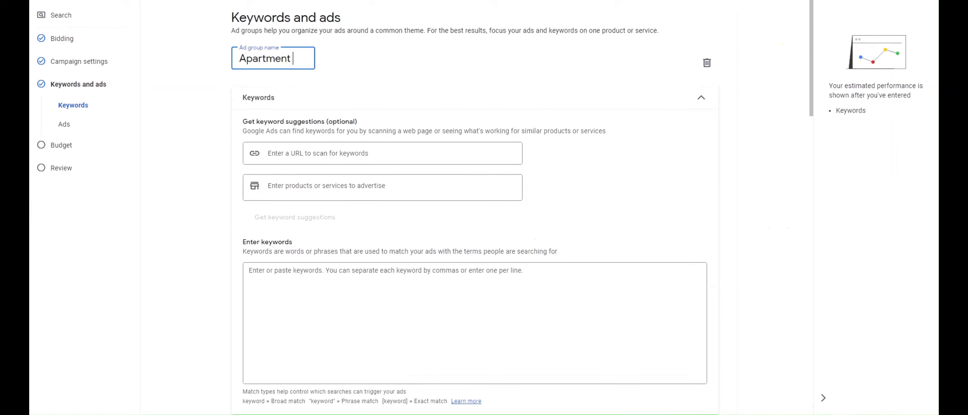
pyautogui.write('Cleanout')
pyautogui.click(357, 55)
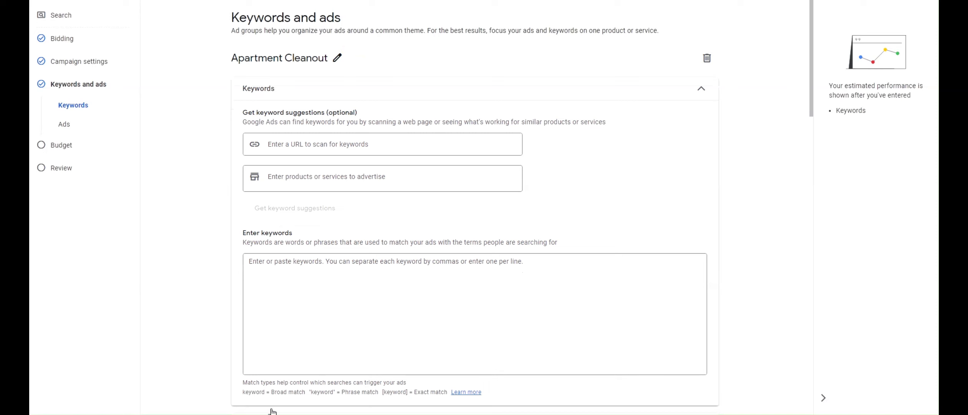
# Copy "Junk Removal" from the Notepad list and use it as the ad group name in Google Ads.
pyautogui.click(282, 413)
pyautogui.click(781, 39)
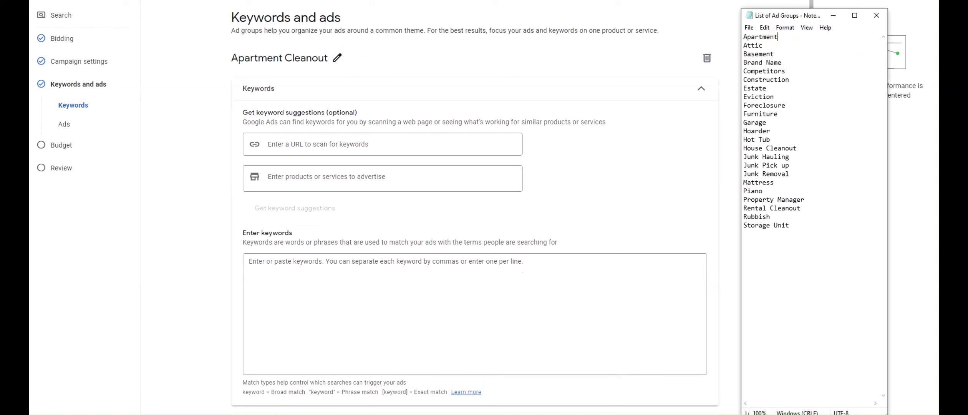
pyautogui.moveTo(744, 174); pyautogui.dragTo(790, 173)
pyautogui.hotkey('ctrl', 'c')
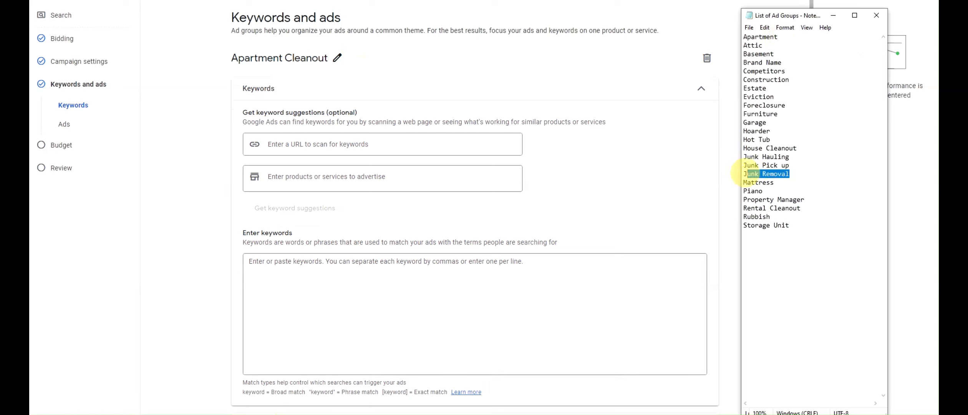
pyautogui.click(340, 63)
pyautogui.hotkey('ctrl', 'a')
pyautogui.hotkey('ctrl', 'v')
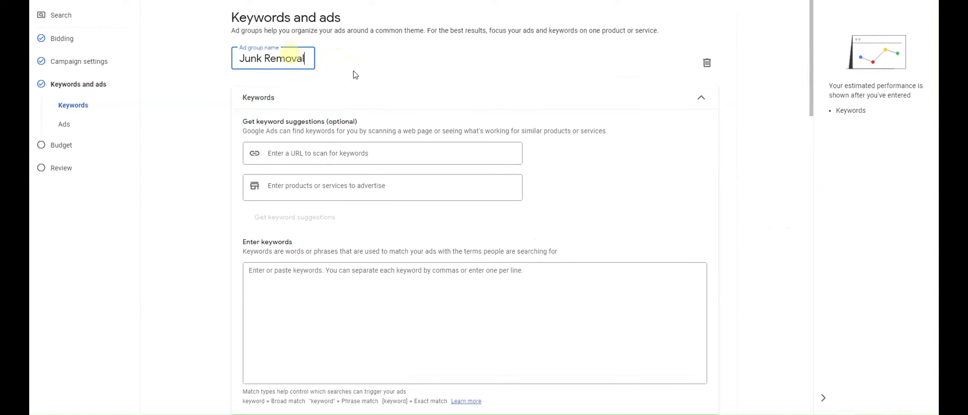
# Confirm the ad group name and try to get keyword suggestions for the service "junk removal".
pyautogui.click(348, 62)
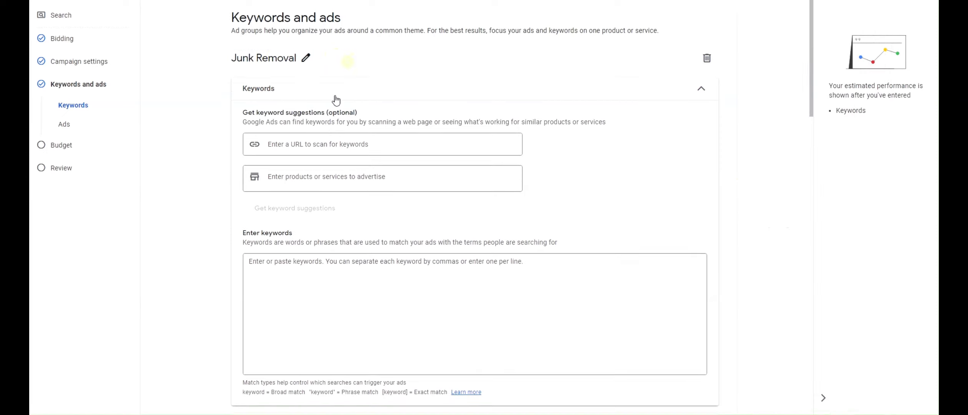
pyautogui.click(332, 150)
pyautogui.click(319, 175)
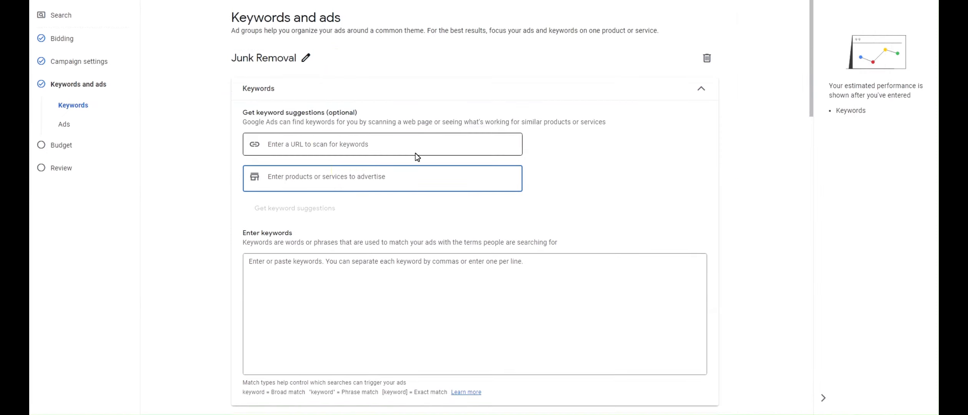
pyautogui.write('junk removal')
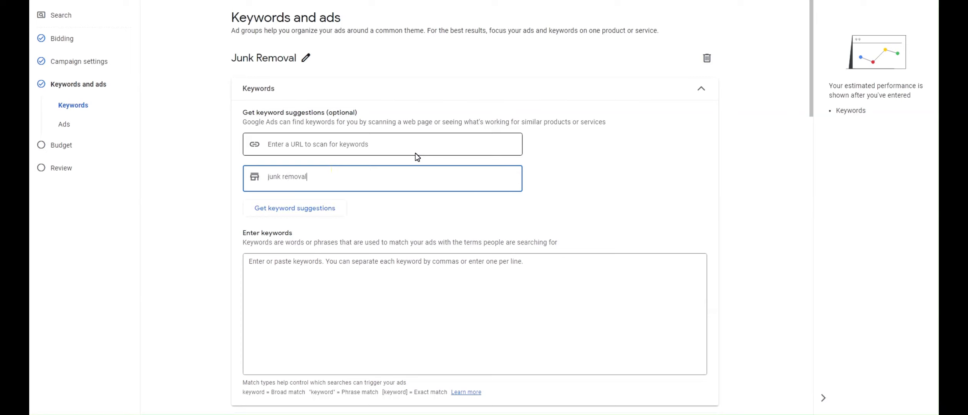
pyautogui.press('Return')
pyautogui.click(265, 208)
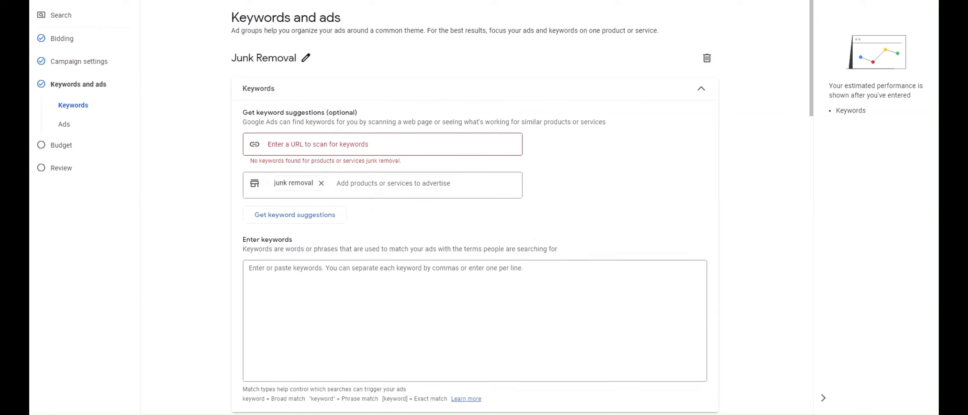
pyautogui.scroll(-1, 561, 200)
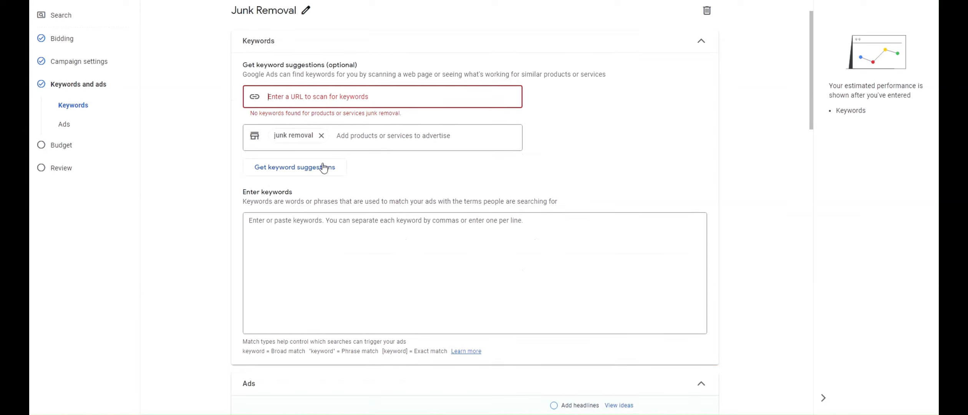
# Try "junk removal" as the URL to scan for keywords, and clear both suggestion fields.
pyautogui.click(344, 103)
pyautogui.write('junk removal')
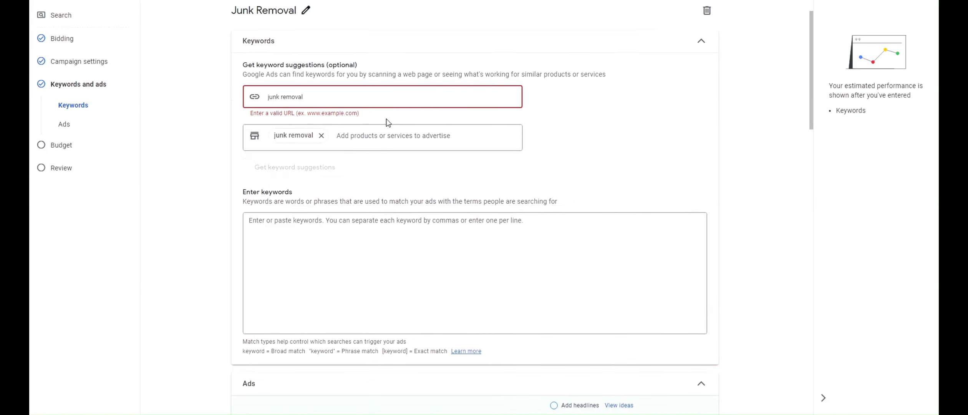
pyautogui.click(320, 136)
pyautogui.tripleClick(318, 92)
pyautogui.press('BackSpace')
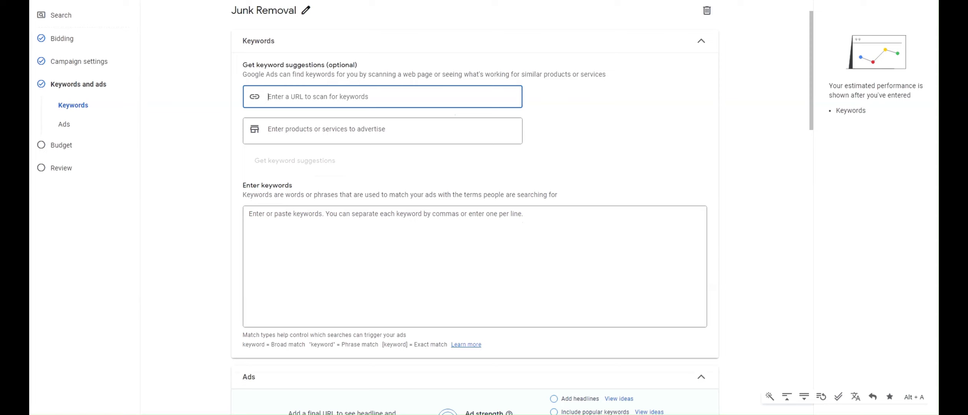
pyautogui.hotkey('ctrl', 't')
pyautogui.write('pack-h')
pyautogui.press('Return')
pyautogui.write('https://www.pack-haul.com/')
pyautogui.click(295, 162)
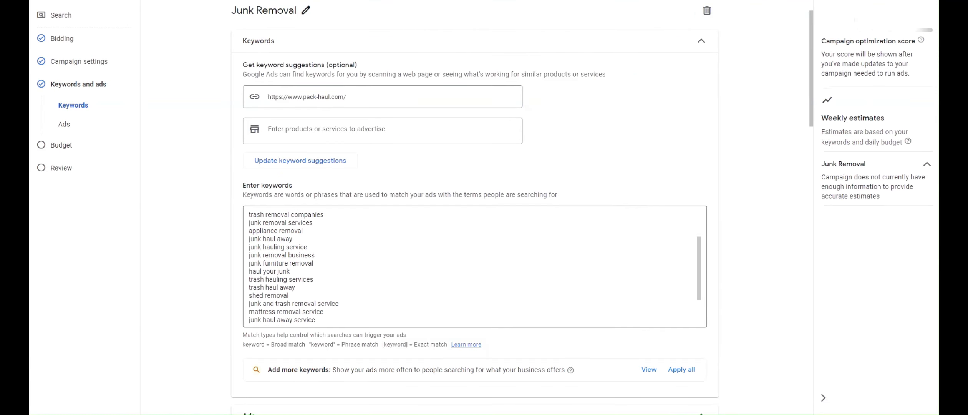
# Delete the surplus block of suggested keywords, ending the list at junk removal and hauling.
pyautogui.scroll(-3, 475, 265)
pyautogui.moveTo(250, 247); pyautogui.dragTo(246, 189)
pyautogui.press('BackSpace')
pyautogui.scroll(2, 292, 191)
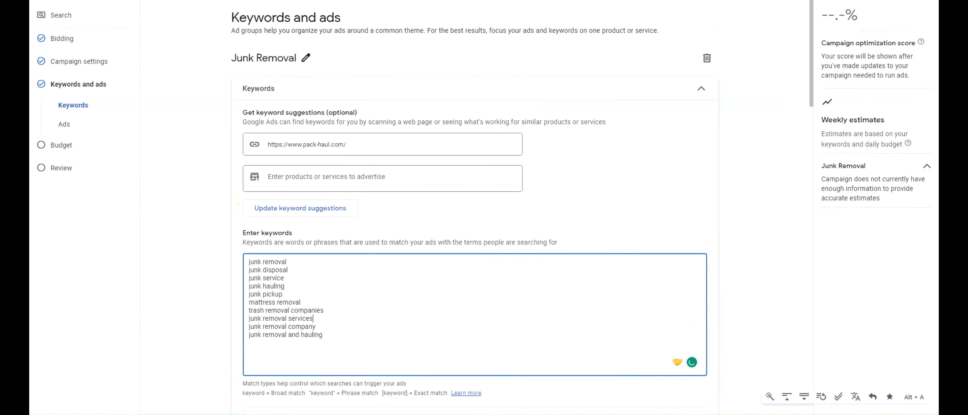
# Delete the keywords junk disposal, junk pickup and junk hauling from the list.
pyautogui.tripleClick(255, 270)
pyautogui.press('BackSpace')
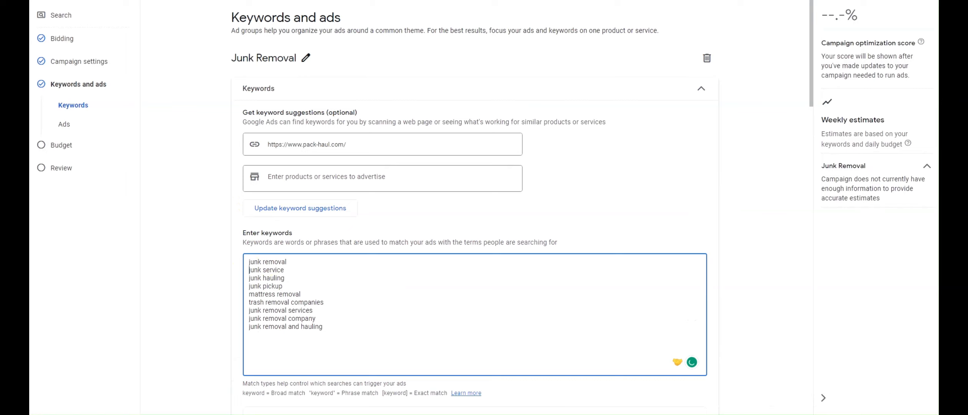
pyautogui.tripleClick(257, 279)
pyautogui.click(271, 288)
pyautogui.tripleClick(291, 285)
pyautogui.press('BackSpace')
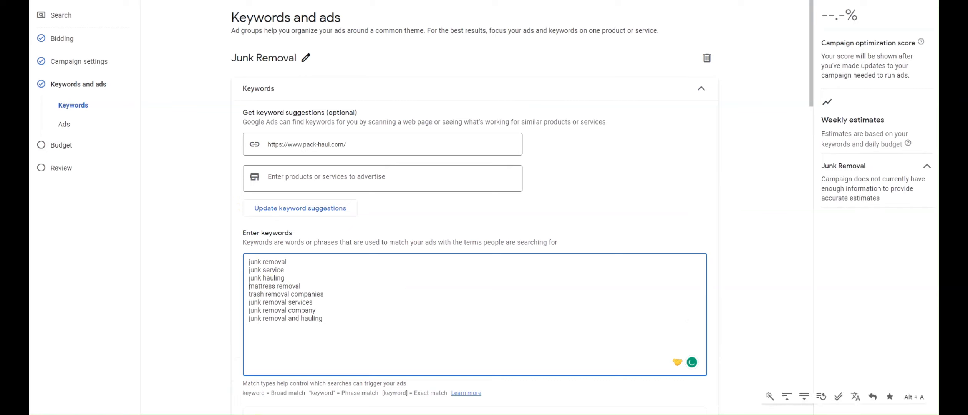
pyautogui.moveTo(288, 279); pyautogui.dragTo(220, 279)
pyautogui.press('BackSpace')
pyautogui.press('BackSpace')
# Delete the keywords trash removal companies and mattress removal from the list.
pyautogui.moveTo(317, 286); pyautogui.dragTo(267, 284)
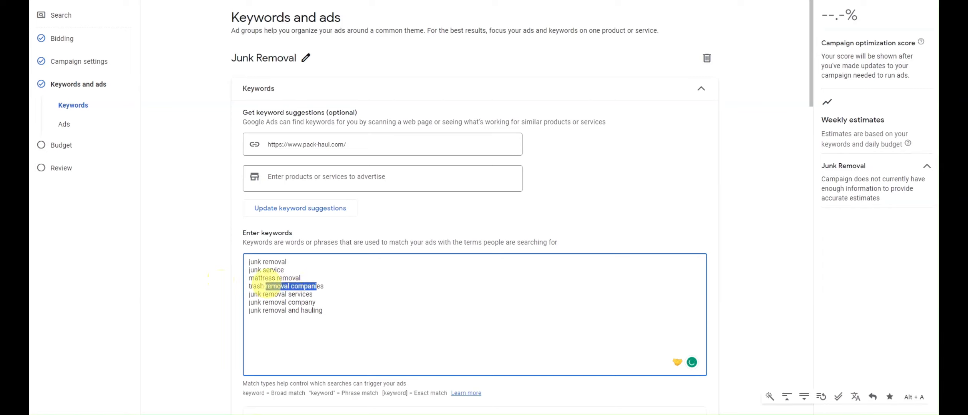
pyautogui.click(325, 288)
pyautogui.tripleClick(326, 287)
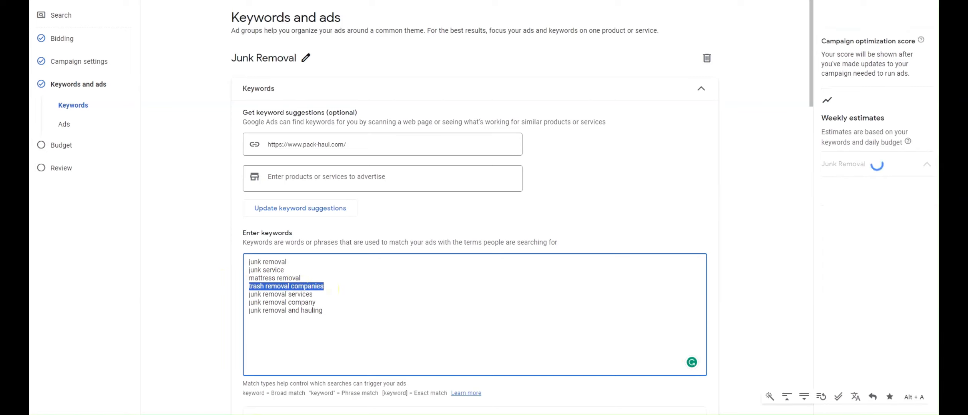
pyautogui.click(334, 288)
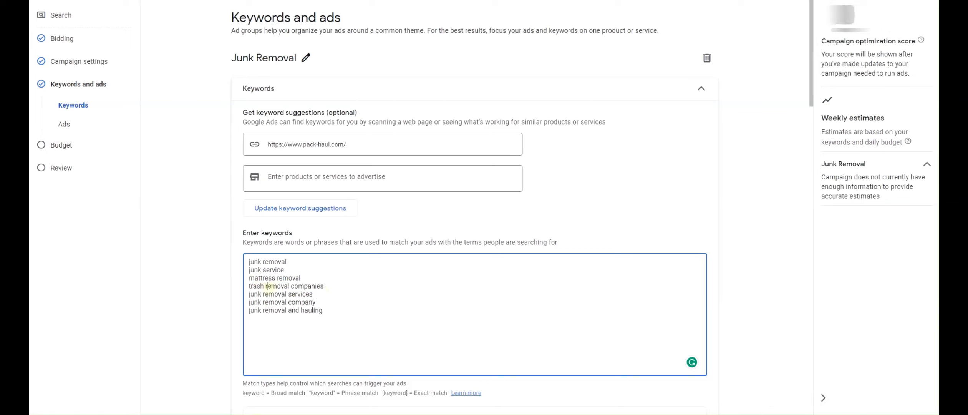
pyautogui.moveTo(327, 287); pyautogui.dragTo(238, 287)
pyautogui.press('BackSpace')
pyautogui.moveTo(304, 279); pyautogui.dragTo(234, 275)
pyautogui.press('BackSpace')
pyautogui.press('Delete')
pyautogui.press('Delete')
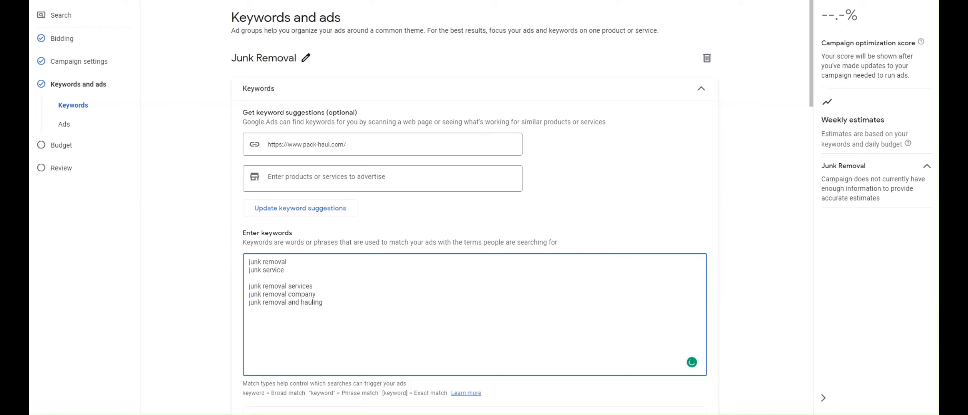
# Close the gap in the keyword list and add junk removers, junk removers in st louis and junk removal st louis at its end.
pyautogui.moveTo(315, 279); pyautogui.dragTo(250, 278)
pyautogui.click(324, 282)
pyautogui.click(331, 294)
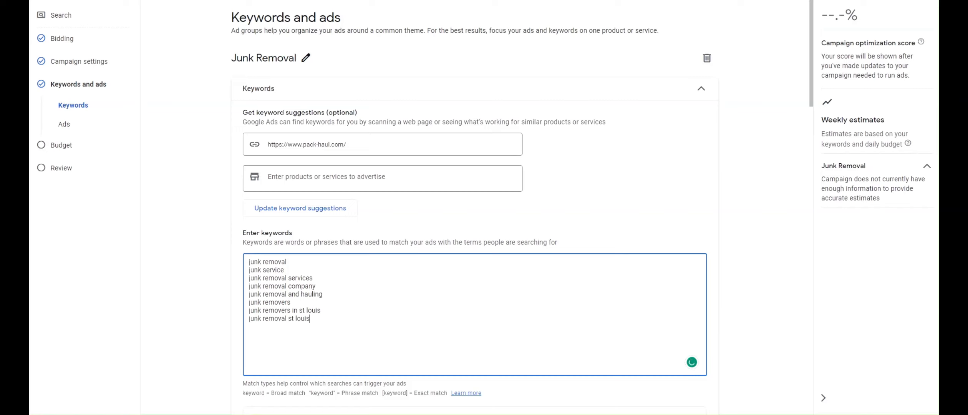
# Make both St. Louis keywords phrase match with quotation marks, shortening the first to "junk removers st louis".
pyautogui.click(249, 318)
pyautogui.write('"')
pyautogui.click(249, 311)
pyautogui.write('"')
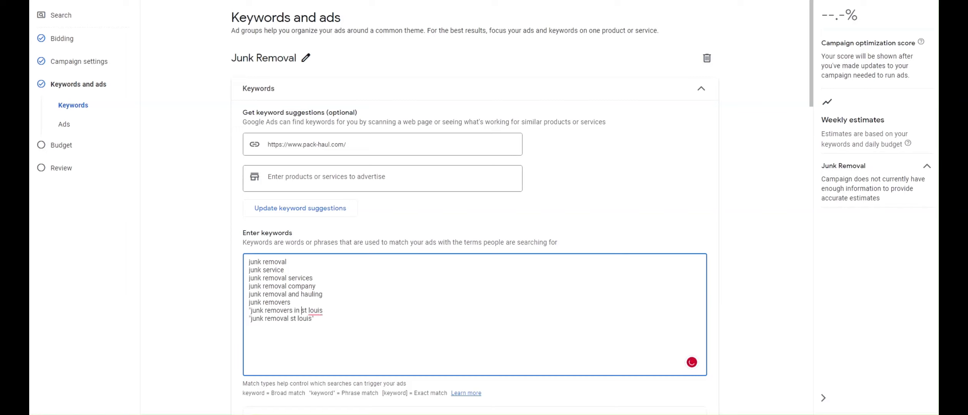
pyautogui.doubleClick(300, 310)
pyautogui.press('BackSpace')
pyautogui.click(342, 315)
pyautogui.click(251, 318)
pyautogui.moveTo(250, 319); pyautogui.dragTo(303, 319)
pyautogui.click(312, 319)
# Make the junk removers keyword exact match by enclosing it in square brackets.
pyautogui.click(249, 302)
pyautogui.write('[')
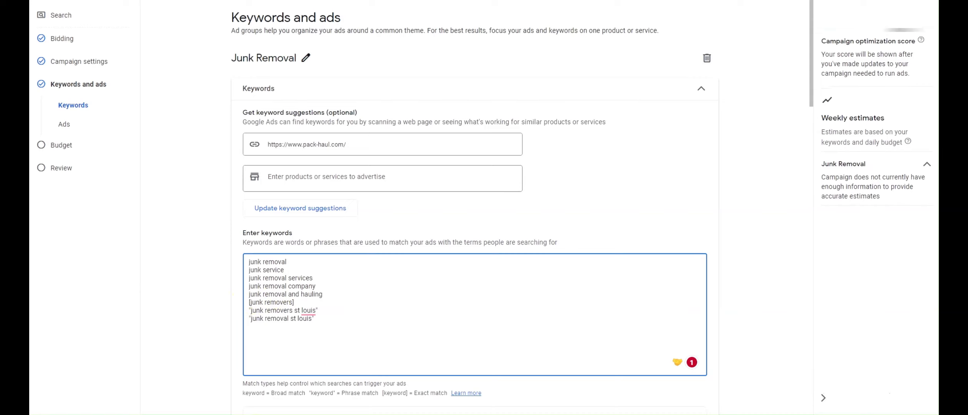
pyautogui.click(280, 302)
pyautogui.moveTo(293, 302); pyautogui.dragTo(245, 302)
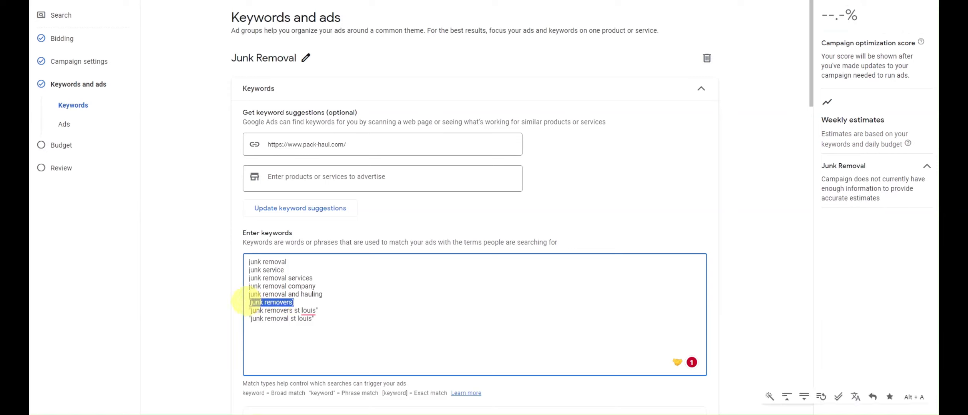
pyautogui.press('Right')
# Duplicate the junk removal keyword, making one copy exact match as [junk removal] and the other phrase match as "junk removal".
pyautogui.click(296, 265)
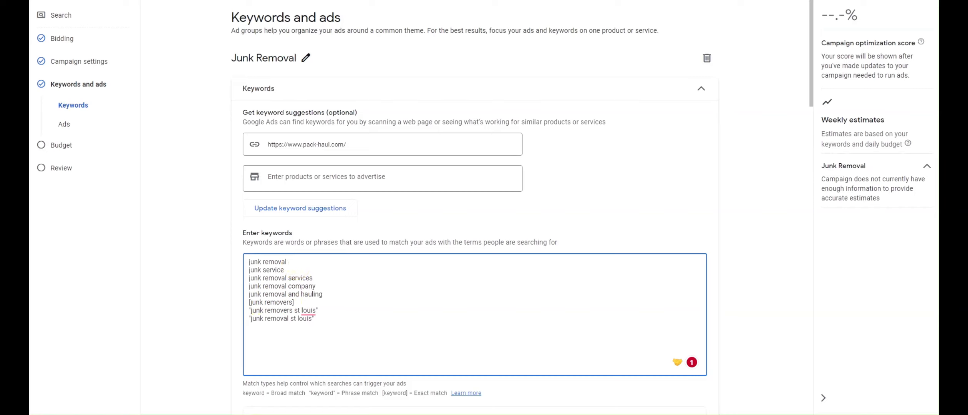
pyautogui.press('Return')
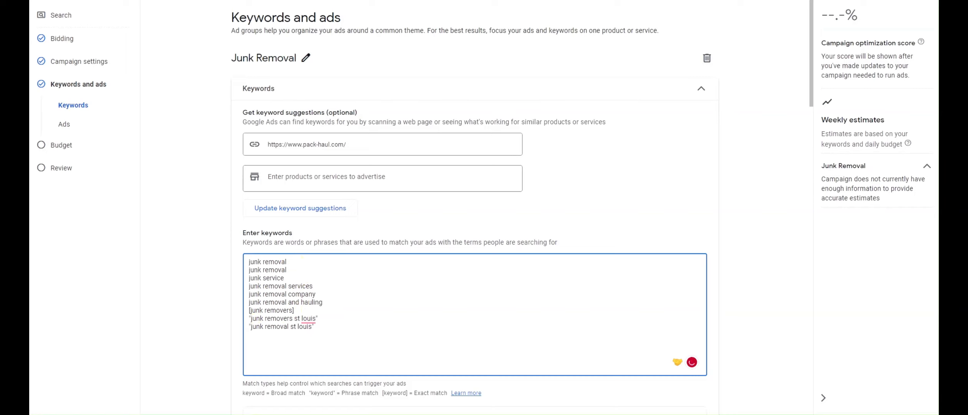
pyautogui.write('"')
pyautogui.write('[')
# Make the junk service keyword exact match by enclosing it in square brackets.
pyautogui.click(297, 277)
pyautogui.write(']')
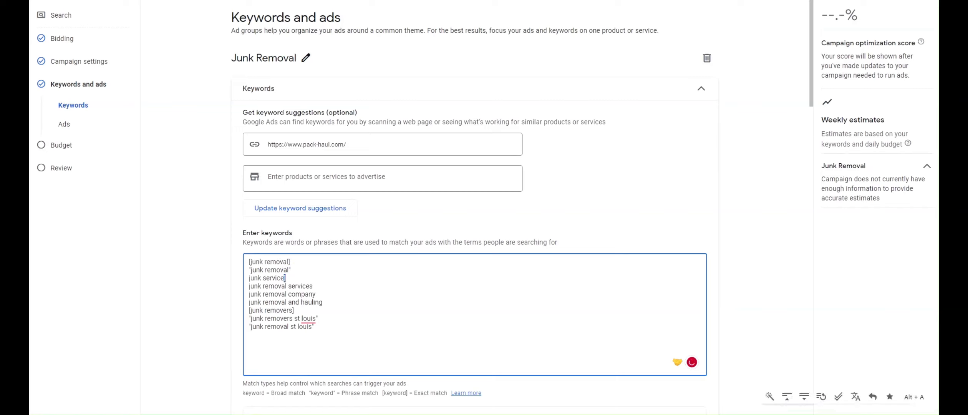
pyautogui.write('[')
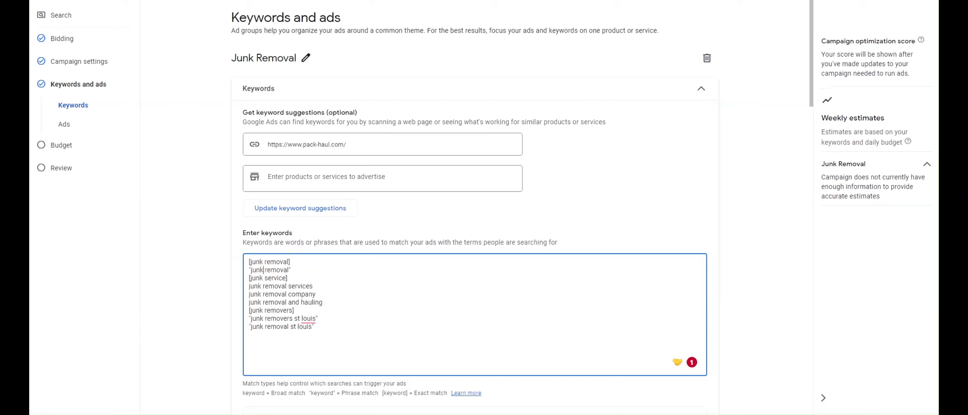
pyautogui.moveTo(291, 270); pyautogui.dragTo(247, 272)
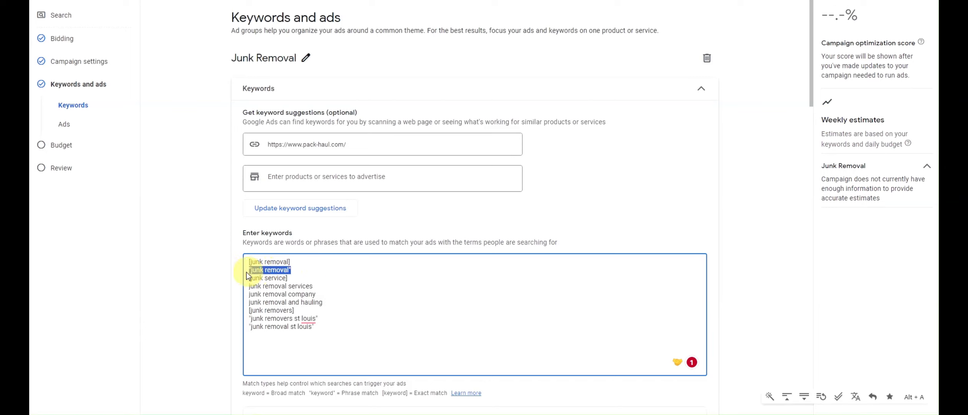
pyautogui.click(248, 271)
pyautogui.press('Delete')
pyautogui.write('[')
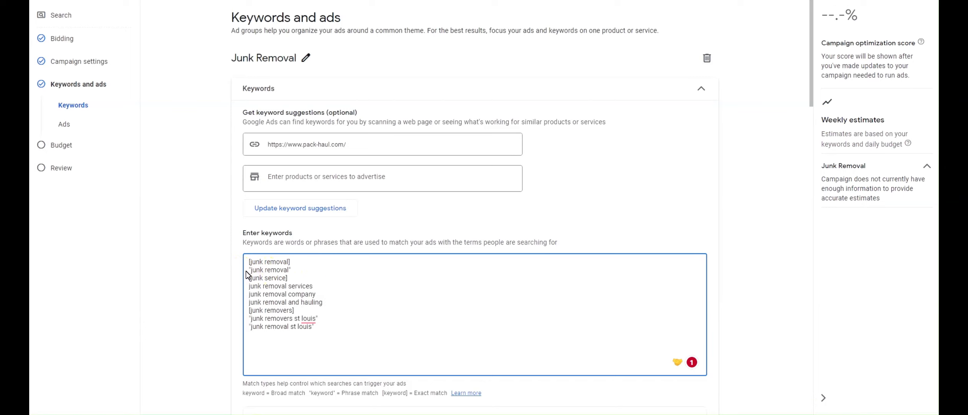
# Make junk removal services, junk removal company and junk removal and hauling exact match keywords with square brackets.
pyautogui.click(248, 286)
pyautogui.write('[')
pyautogui.press('End')
pyautogui.write('[')
pyautogui.press('Up')
pyautogui.press('Home')
pyautogui.write('[')
pyautogui.press('Up')
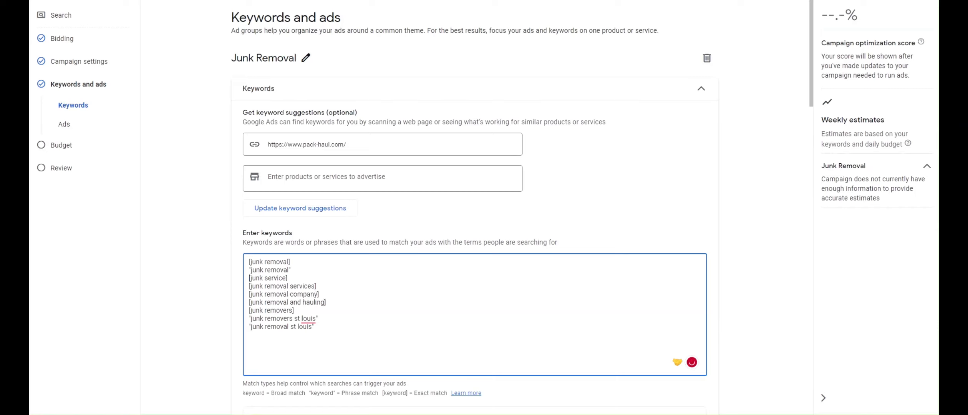
# Review the complete keyword list and its exact and phrase match types.
pyautogui.hotkey('ctrl', 'a')
pyautogui.click(284, 270)
pyautogui.scroll(-3, 428, 245)
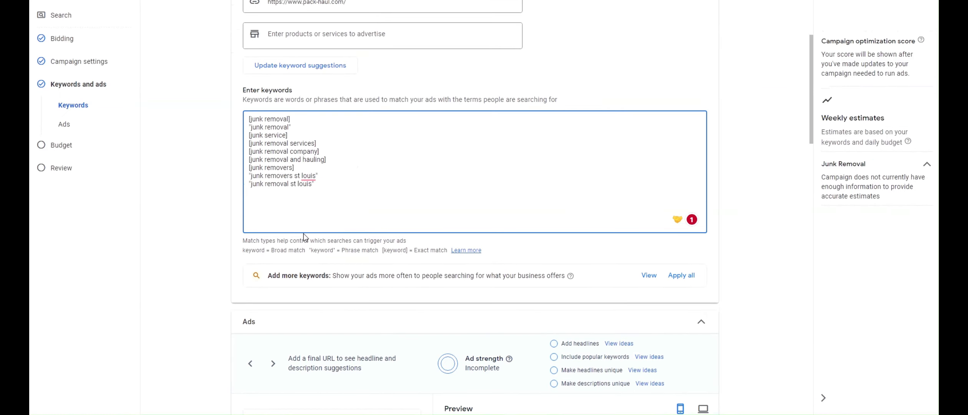
pyautogui.scroll(2, 359, 208)
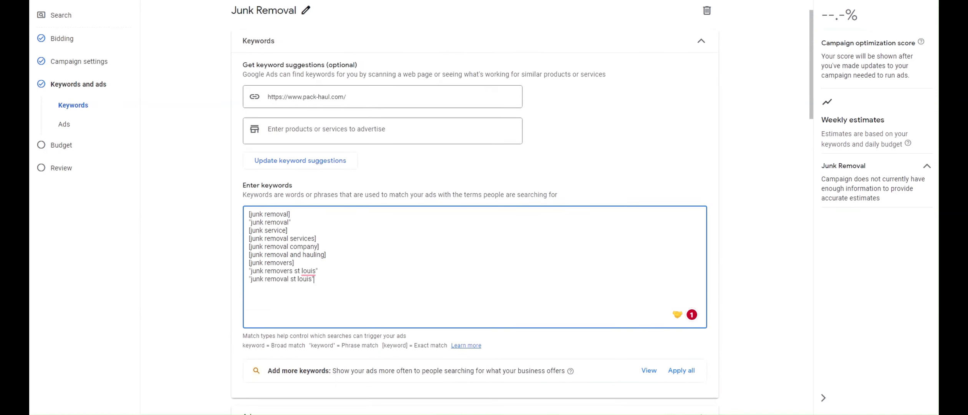
pyautogui.moveTo(329, 279); pyautogui.dragTo(246, 215)
pyautogui.click(281, 223)
pyautogui.moveTo(330, 279); pyautogui.dragTo(246, 213)
pyautogui.click(286, 237)
# In the additional keyword suggestions, select only junk removal, junk removal services, junk removal company, junk removal and hauling, junk removal st louis and junk removal near me.
pyautogui.scroll(-1, 299, 238)
pyautogui.scroll(-3, 584, 235)
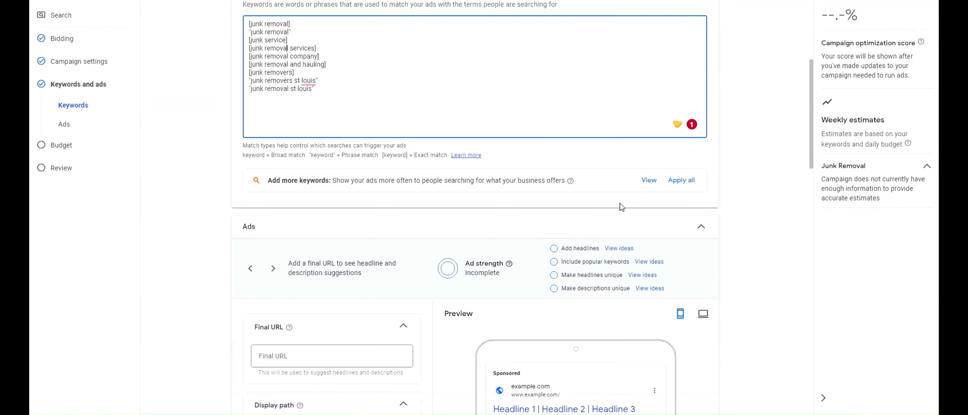
pyautogui.click(648, 180)
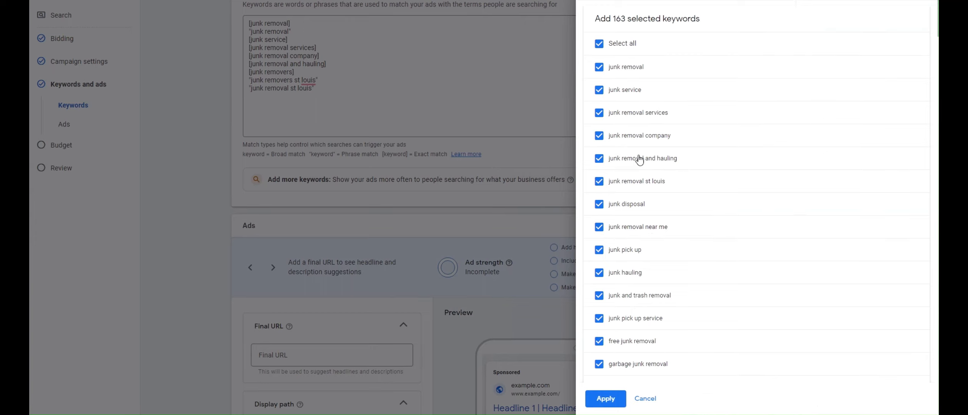
pyautogui.click(619, 44)
pyautogui.click(627, 73)
pyautogui.click(641, 113)
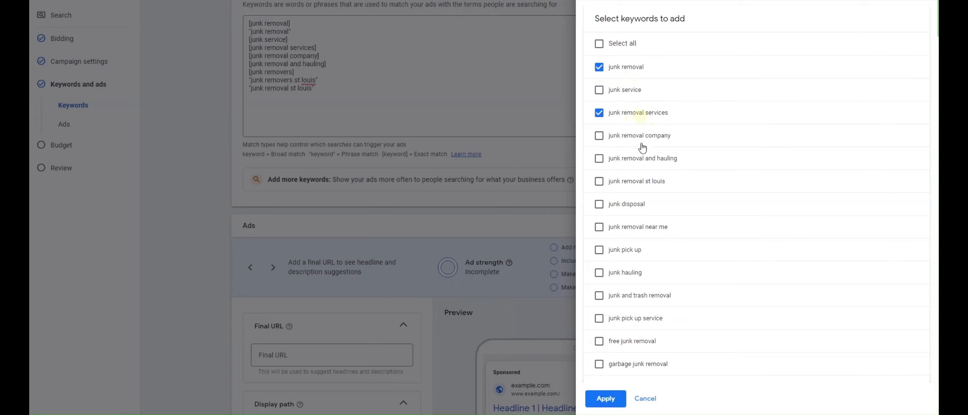
pyautogui.click(642, 143)
pyautogui.click(643, 157)
pyautogui.click(644, 183)
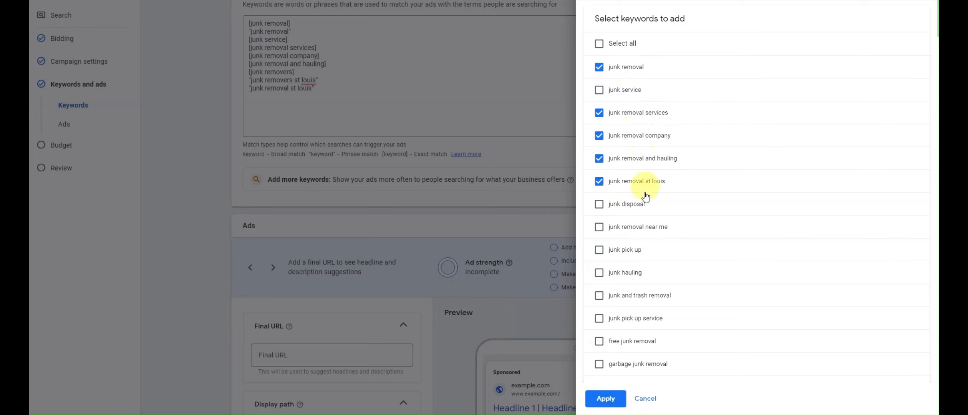
pyautogui.click(644, 229)
# Switch to Notepad to check the Junk Hauling and Junk Removal ad groups, and return to the Google Ads keyword suggestions.
pyautogui.scroll(-1, 651, 298)
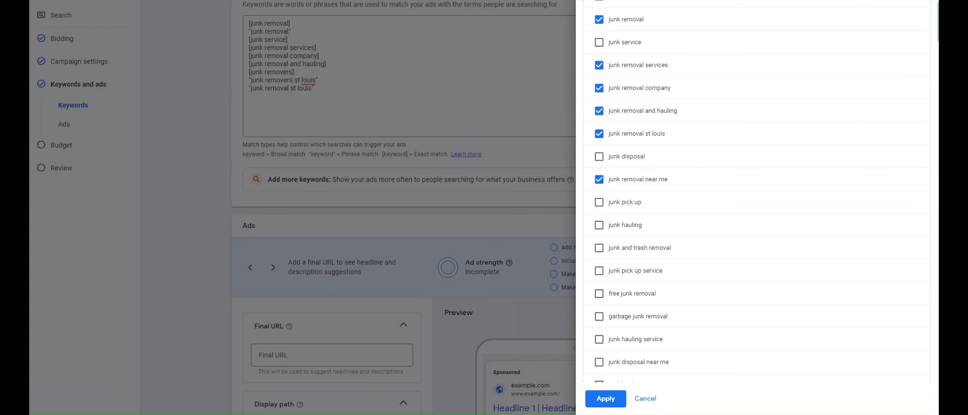
pyautogui.hotkey('alt', 'Tab')
pyautogui.moveTo(790, 172); pyautogui.dragTo(736, 167)
pyautogui.moveTo(790, 157); pyautogui.dragTo(726, 159)
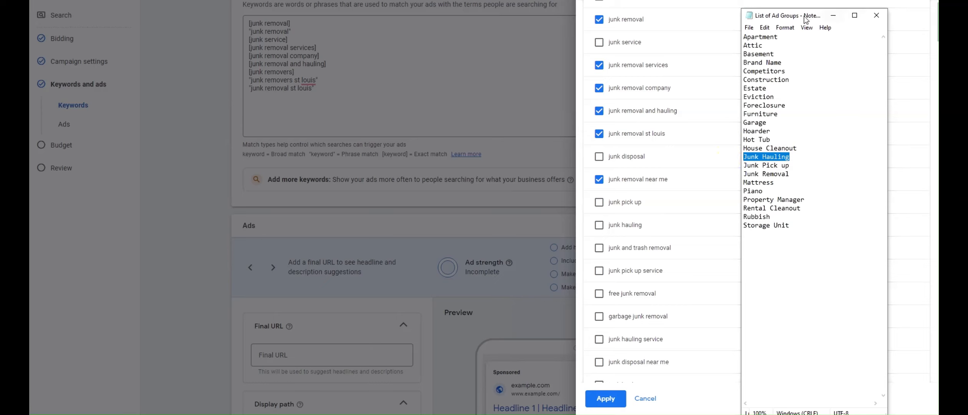
pyautogui.click(195, 14)
pyautogui.scroll(-1, 657, 275)
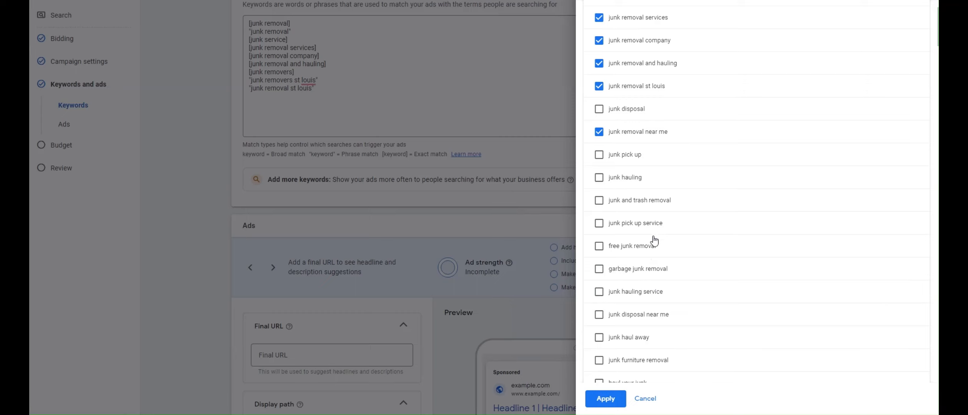
# Check the remaining keyword suggestions and add the selected ones to the ad group's keyword list.
pyautogui.scroll(-2, 637, 273)
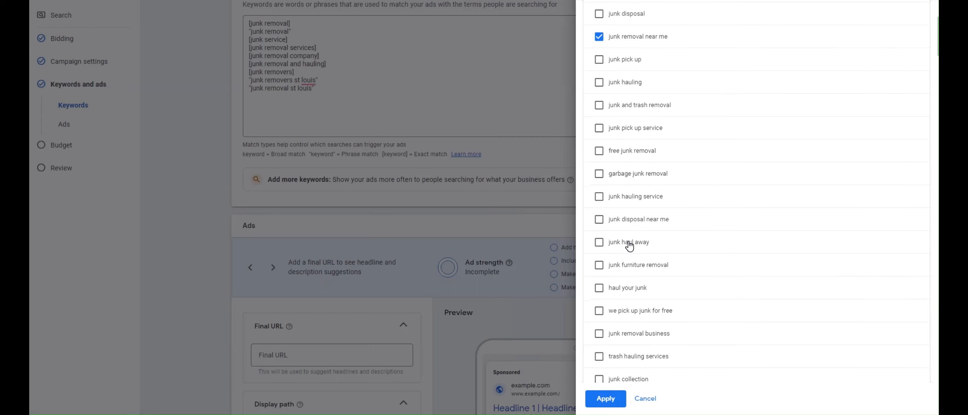
pyautogui.scroll(-2, 629, 245)
pyautogui.scroll(6, 637, 244)
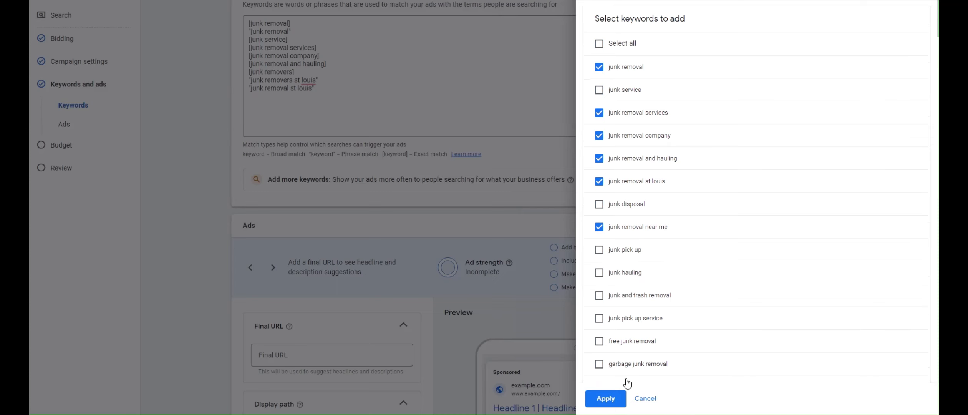
pyautogui.click(606, 398)
# Delete the newly added duplicates junk removal, junk removal services and junk removal company from the keyword list.
pyautogui.moveTo(269, 97); pyautogui.dragTo(245, 97)
pyautogui.press('BackSpace')
pyautogui.press('BackSpace')
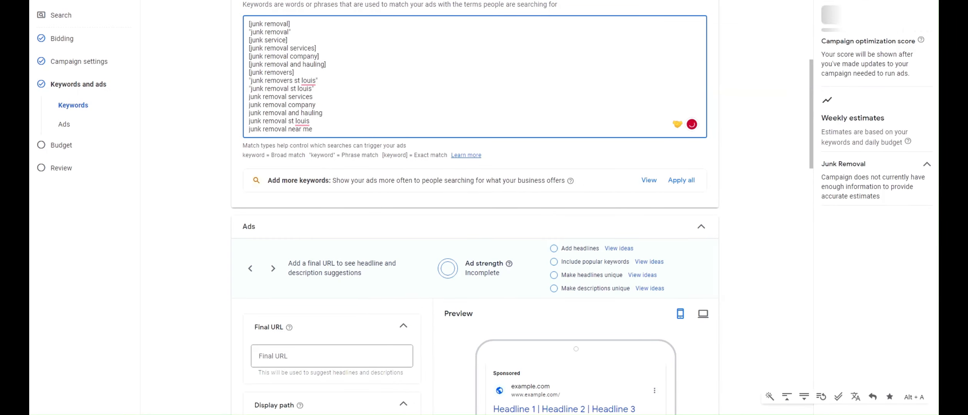
pyautogui.moveTo(319, 97); pyautogui.dragTo(216, 98)
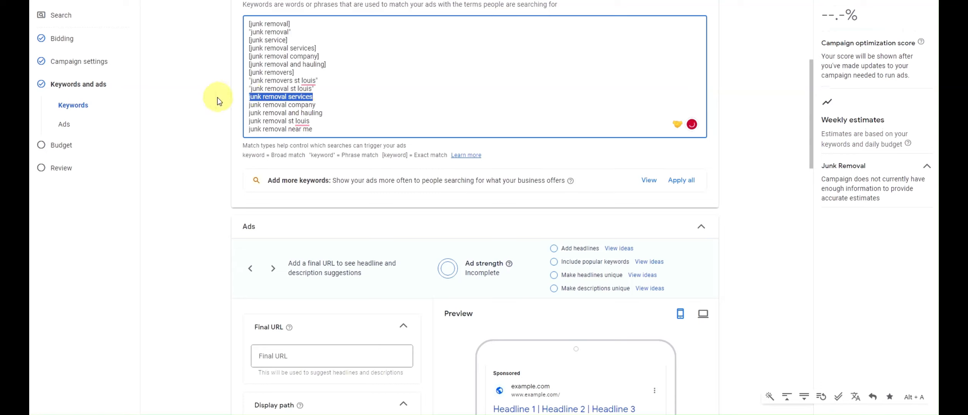
pyautogui.press('BackSpace')
pyautogui.press('BackSpace')
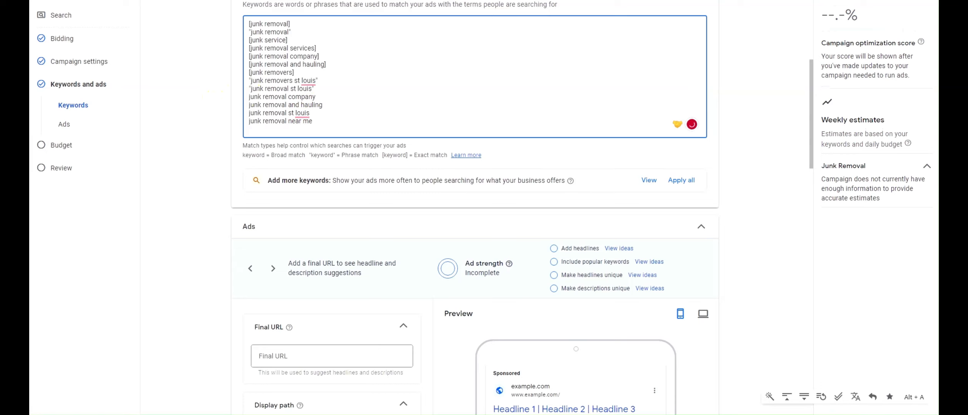
pyautogui.moveTo(319, 97); pyautogui.dragTo(216, 98)
pyautogui.press('BackSpace')
pyautogui.press('BackSpace')
pyautogui.press('BackSpace')
# Remove the unquoted junk removal st louis keyword and put square brackets around junk removal near me and the added junk removal and hauling.
pyautogui.moveTo(312, 104); pyautogui.dragTo(367, 110)
pyautogui.click(366, 114)
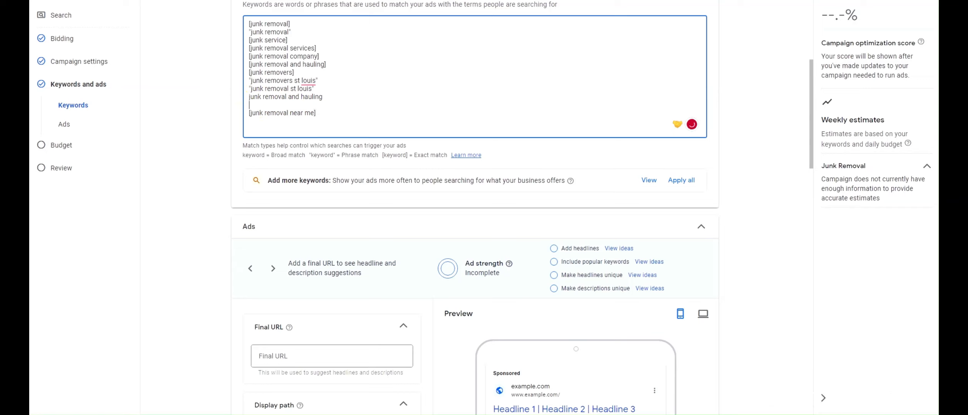
pyautogui.press('BackSpace')
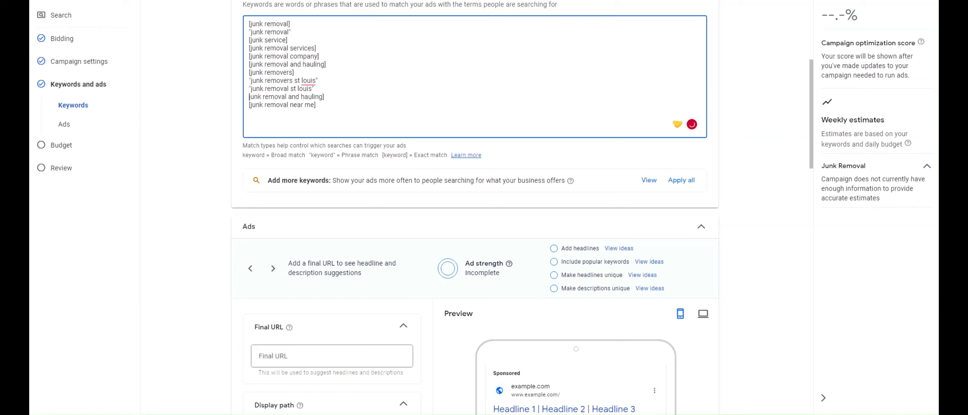
pyautogui.write('[')
pyautogui.scroll(-5, 495, 195)
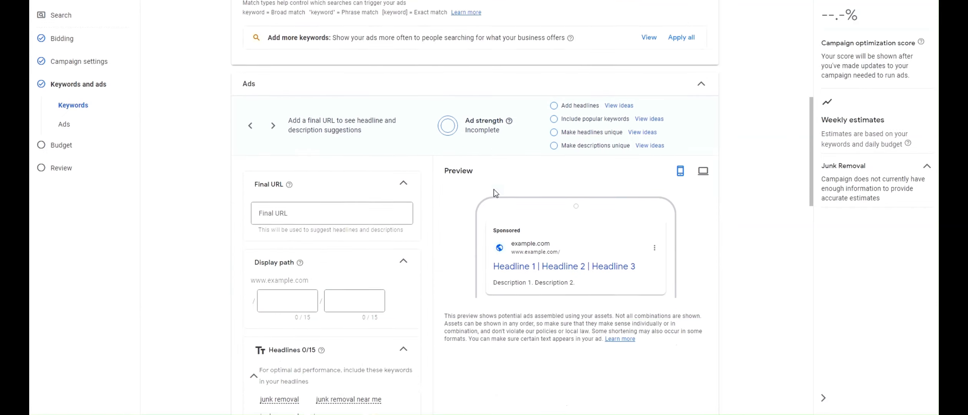
pyautogui.click(305, 168)
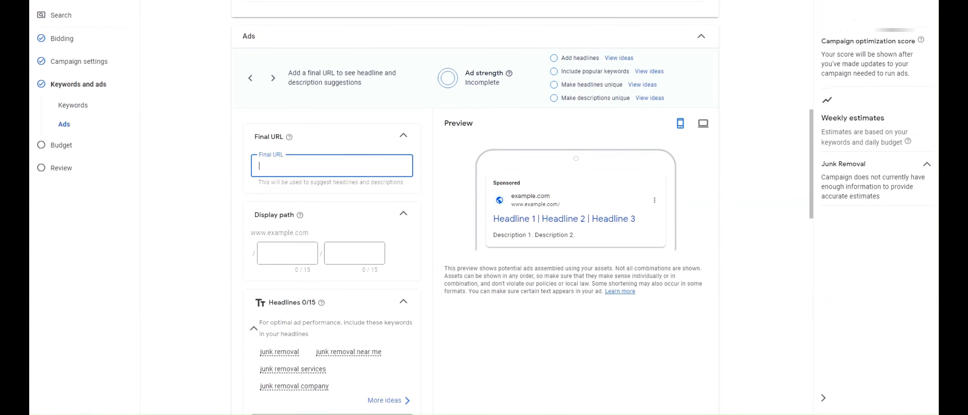
pyautogui.hotkey('ctrl', 't')
pyautogui.write('acc')
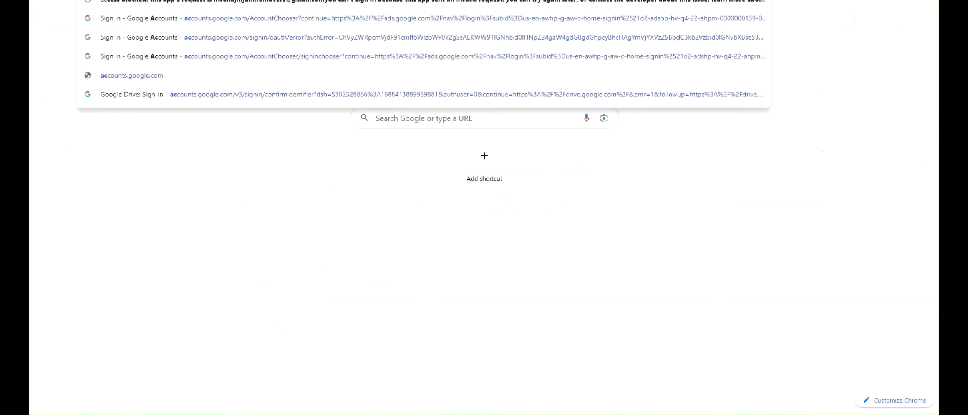
pyautogui.press('Return')
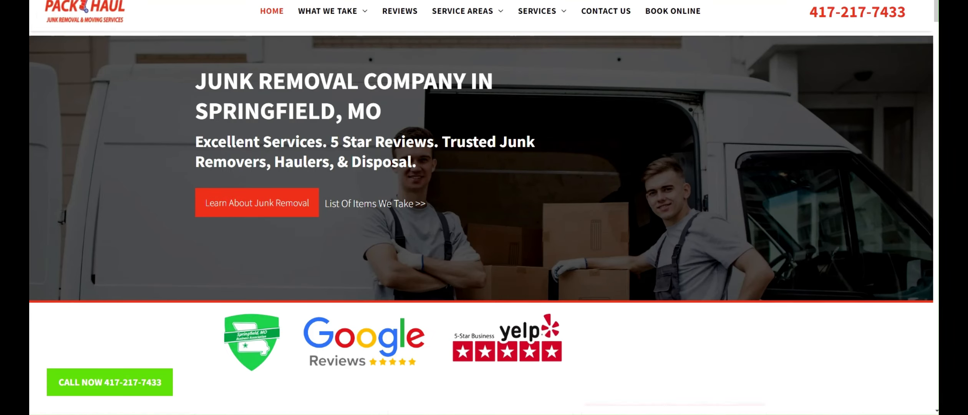
pyautogui.hotkey('ctrl', 'shift', 'Tab')
pyautogui.click(293, 168)
pyautogui.write('https://www.pack-haul.com/')
pyautogui.click(423, 196)
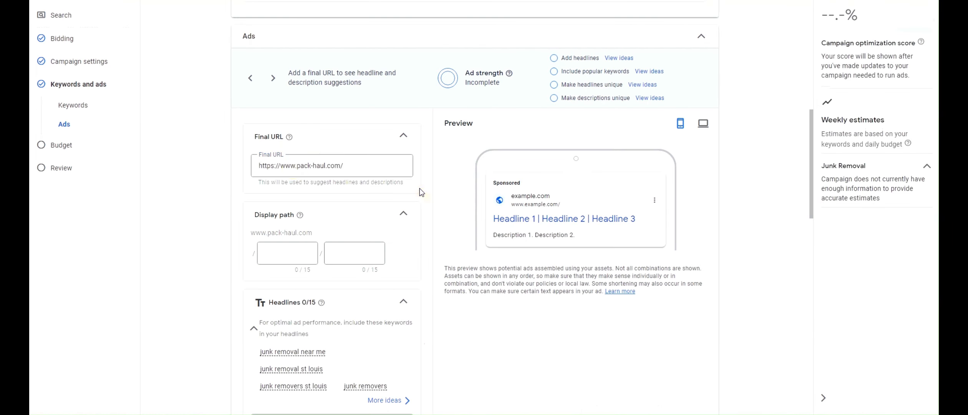
pyautogui.click(306, 166)
pyautogui.tripleClick(280, 167)
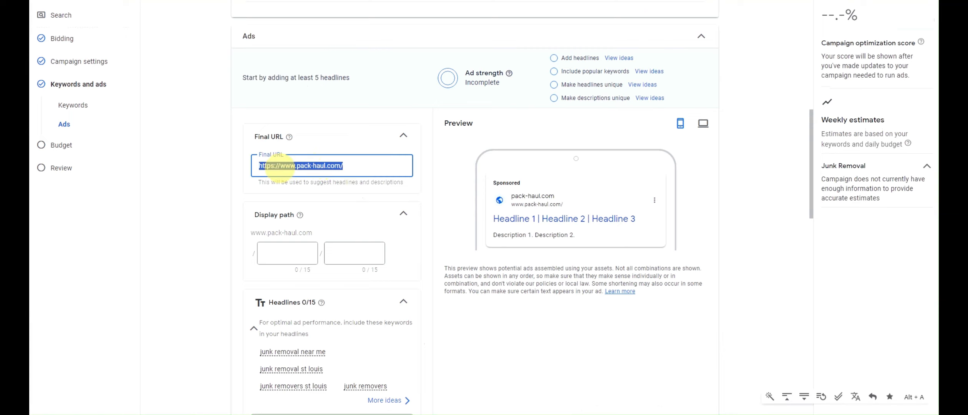
pyautogui.click(327, 167)
pyautogui.tripleClick(358, 166)
# Set the ad's two display path parts to Junk and Removal.
pyautogui.click(287, 253)
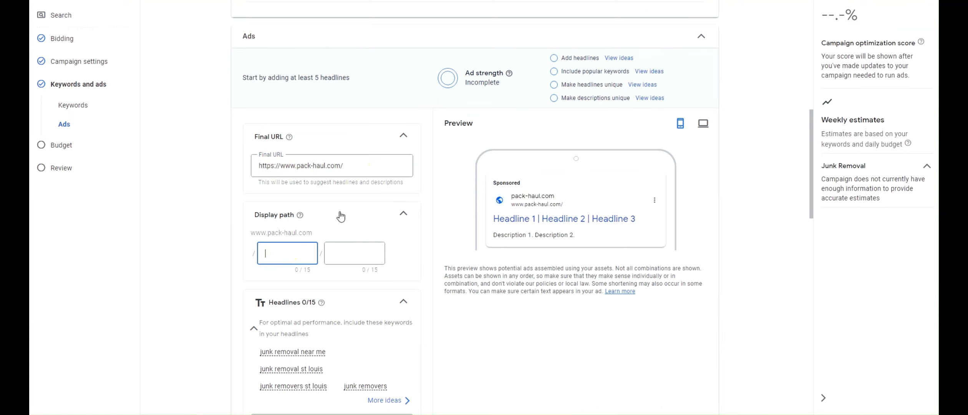
pyautogui.scroll(-1, 339, 216)
pyautogui.write('Junk')
pyautogui.press('Tab')
pyautogui.write('Re')
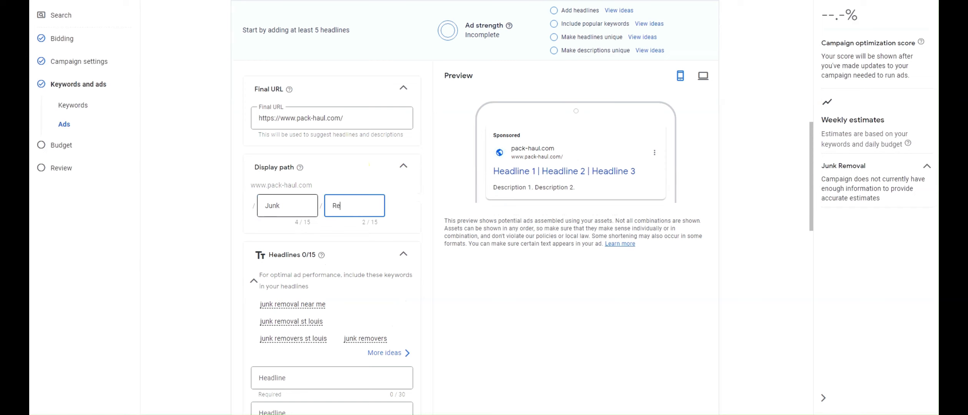
pyautogui.write('moval')
# Fill the first three headlines with Junk Removal In Springfield MO, Fast And Reliable, and Professional Service.
pyautogui.scroll(-2, 285, 269)
pyautogui.click(287, 378)
pyautogui.scroll(-1, 303, 199)
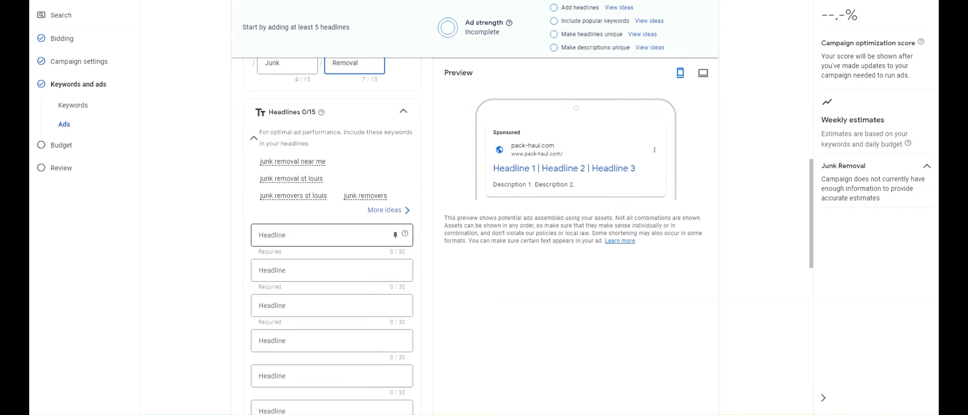
pyautogui.click(318, 274)
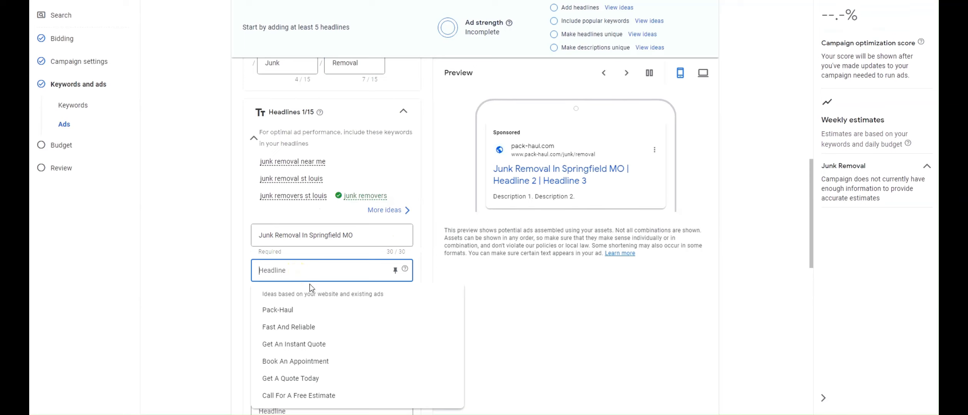
pyautogui.click(301, 327)
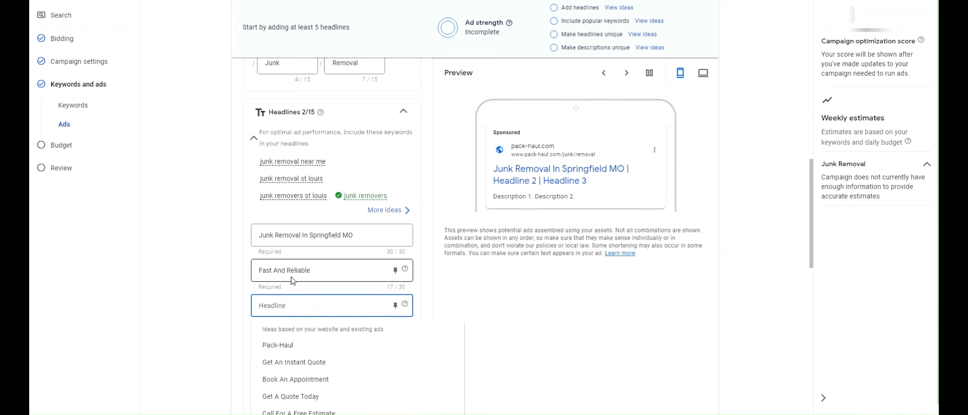
pyautogui.write('Professional Service')
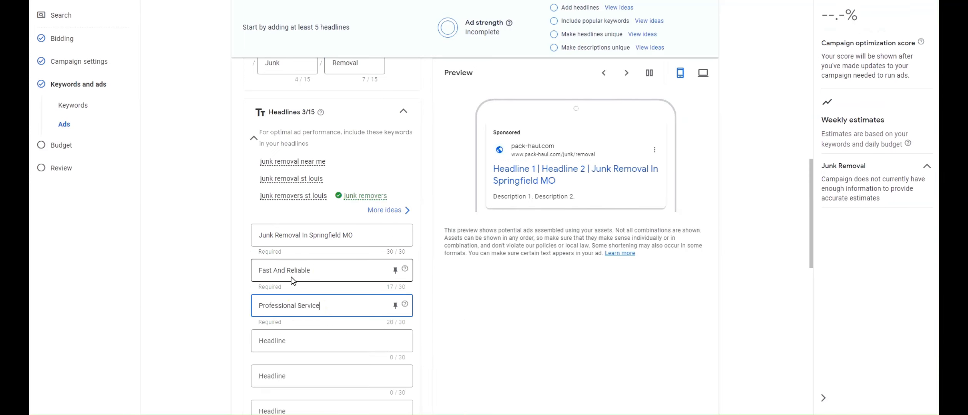
pyautogui.press('Tab')
# Change the city in the first headline so that it reads Junk Removal In St. Louis, MO.
pyautogui.doubleClick(327, 235)
pyautogui.write('St')
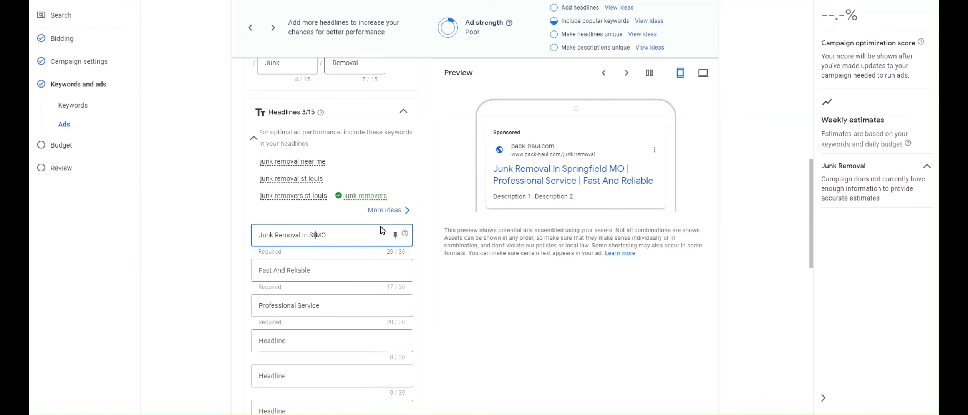
pyautogui.write('. Louis')
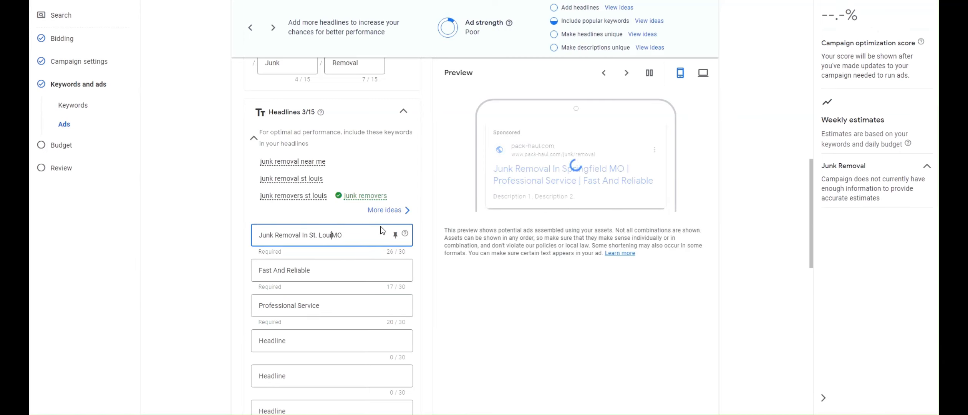
pyautogui.write(',')
# Add the suggested headlines Get A Quote Today and Call For A Free Estimate as the fourth and fifth headlines.
pyautogui.scroll(-1, 376, 227)
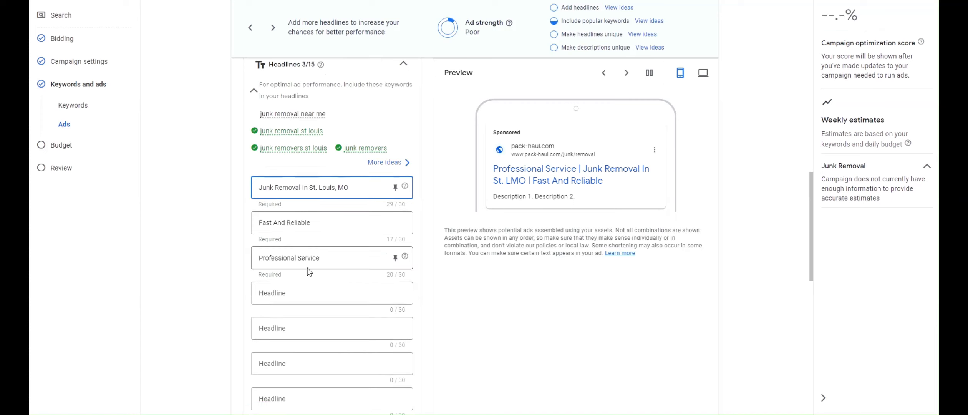
pyautogui.click(287, 290)
pyautogui.click(291, 258)
pyautogui.click(286, 293)
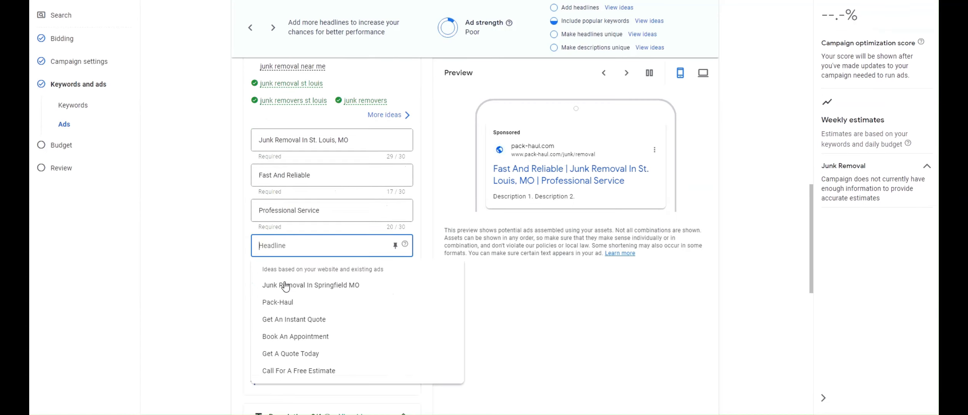
pyautogui.click(303, 353)
pyautogui.click(302, 385)
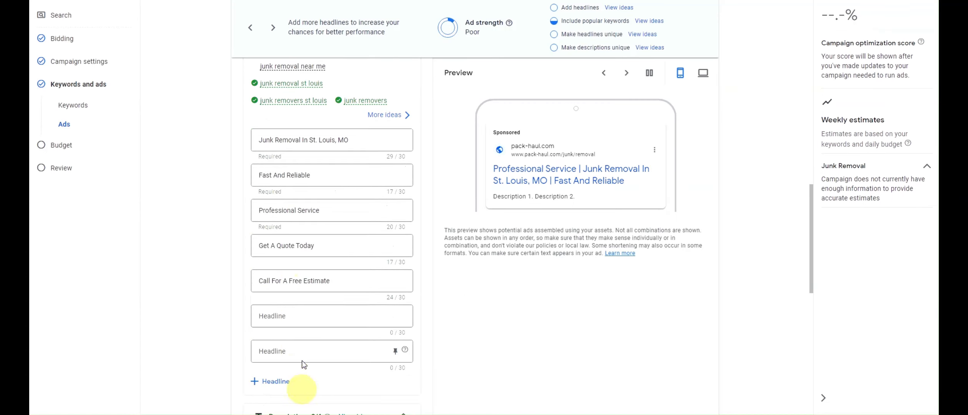
# Enter Free On-Site Estimate as the sixth headline.
pyautogui.click(293, 316)
pyautogui.write('On-')
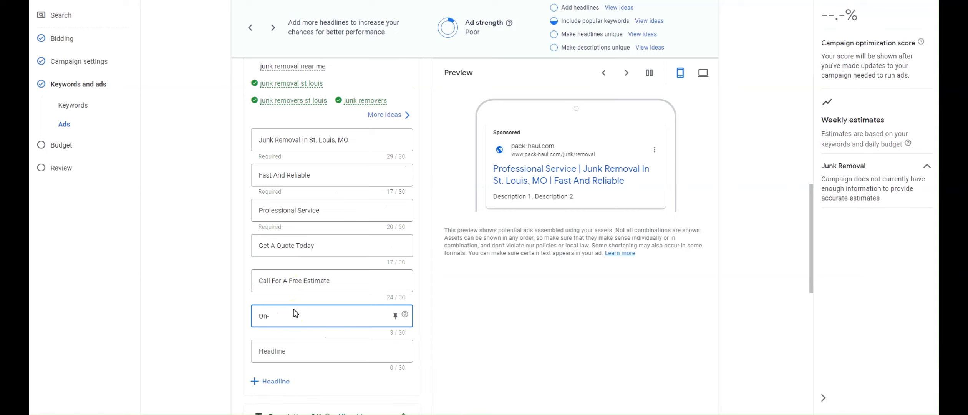
pyautogui.hotkey('ctrl', 'a')
pyautogui.write('Free On')
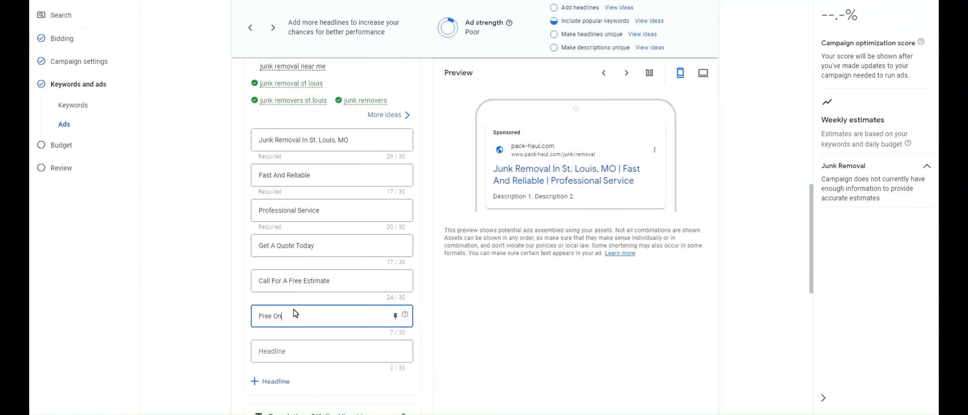
pyautogui.write('-Site Estimate')
# Review the wording of the quote, free estimate and on-site estimate headlines and compare them with each other.
pyautogui.click(259, 281)
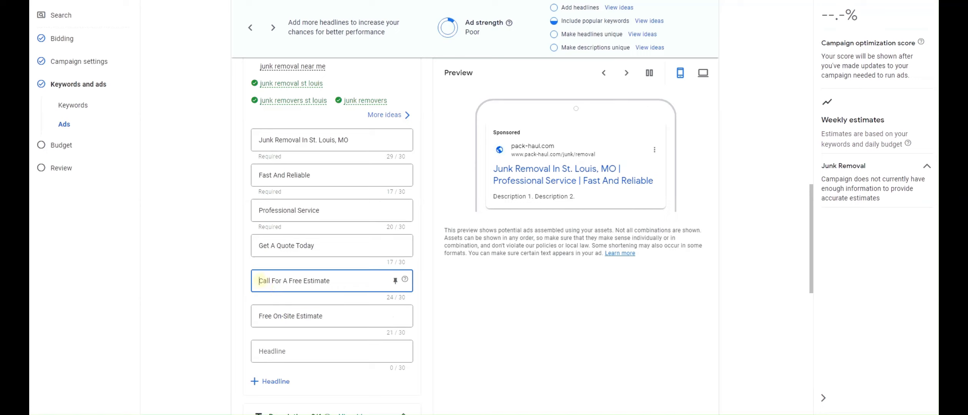
pyautogui.doubleClick(285, 281)
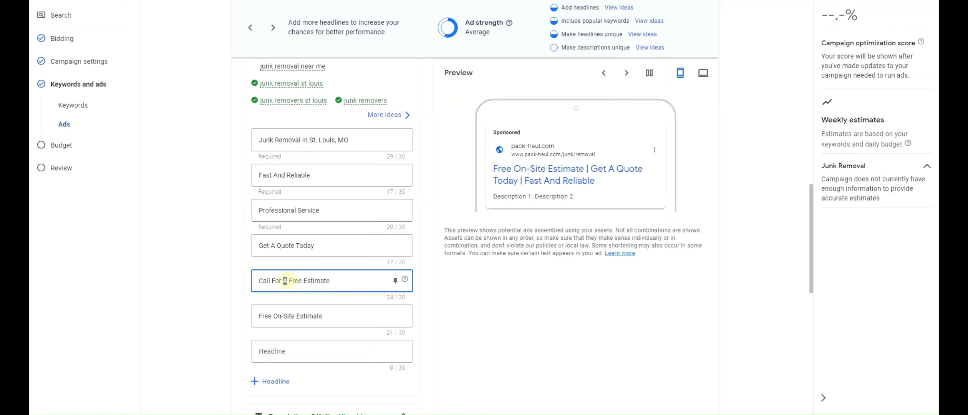
pyautogui.click(304, 280)
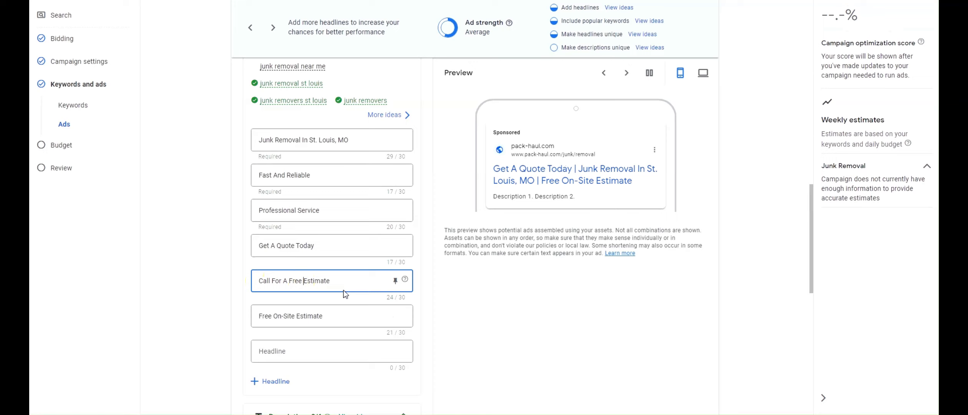
pyautogui.moveTo(337, 283); pyautogui.dragTo(260, 275)
pyautogui.click(260, 274)
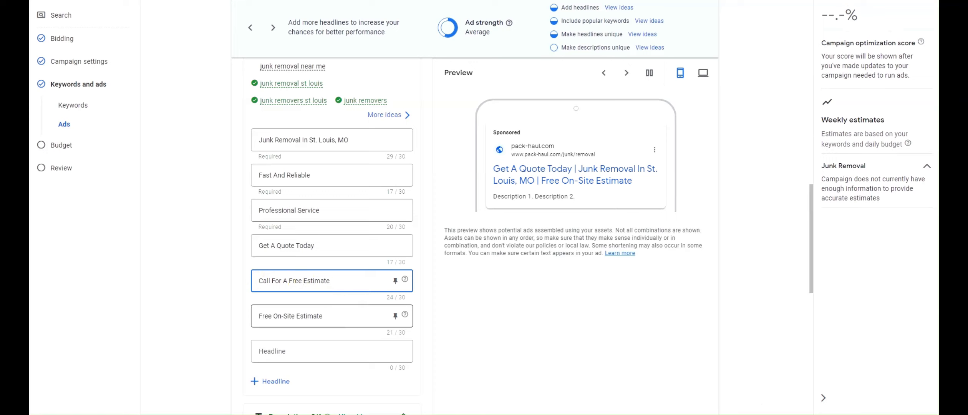
pyautogui.moveTo(328, 314); pyautogui.dragTo(251, 316)
pyautogui.click(287, 316)
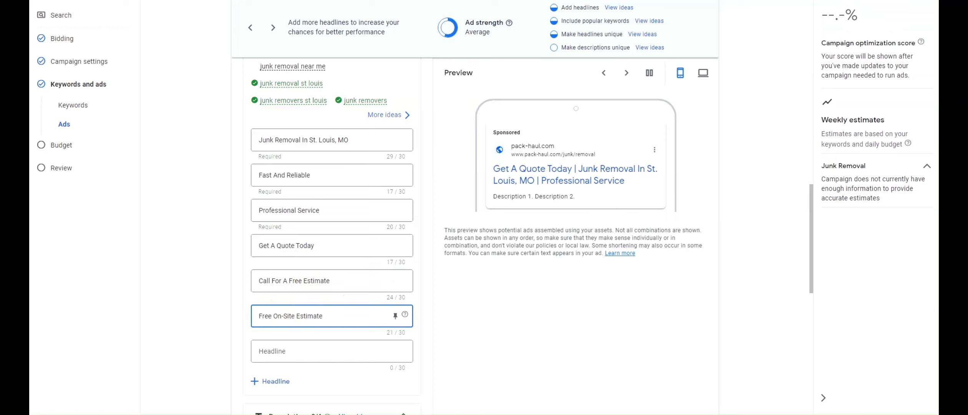
pyautogui.moveTo(298, 279); pyautogui.dragTo(277, 280)
pyautogui.click(294, 245)
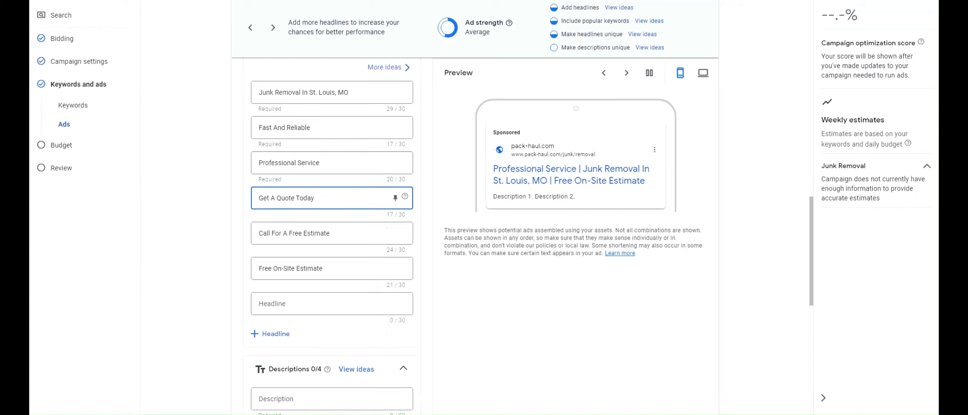
pyautogui.scroll(-3, 314, 225)
pyautogui.click(283, 221)
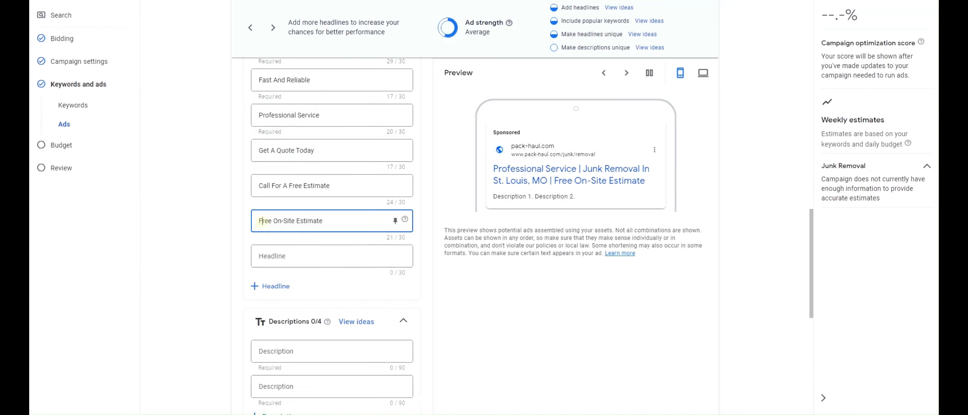
# Add the suggested headline Pack-Haul as the seventh headline.
pyautogui.click(304, 355)
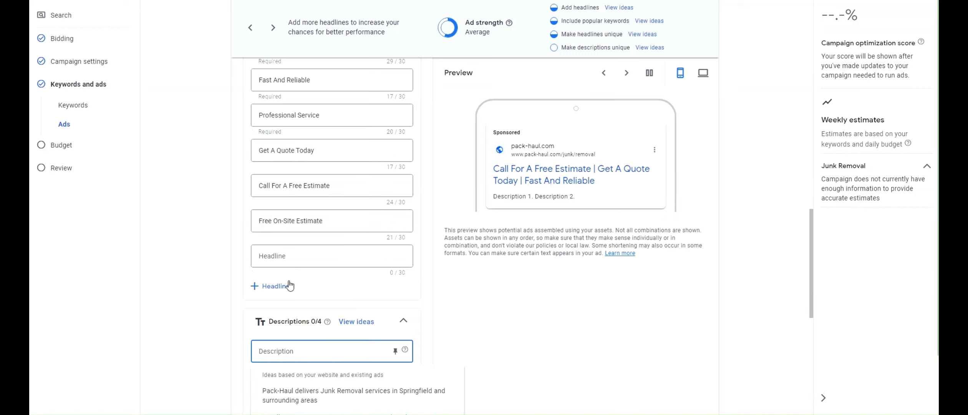
pyautogui.click(291, 249)
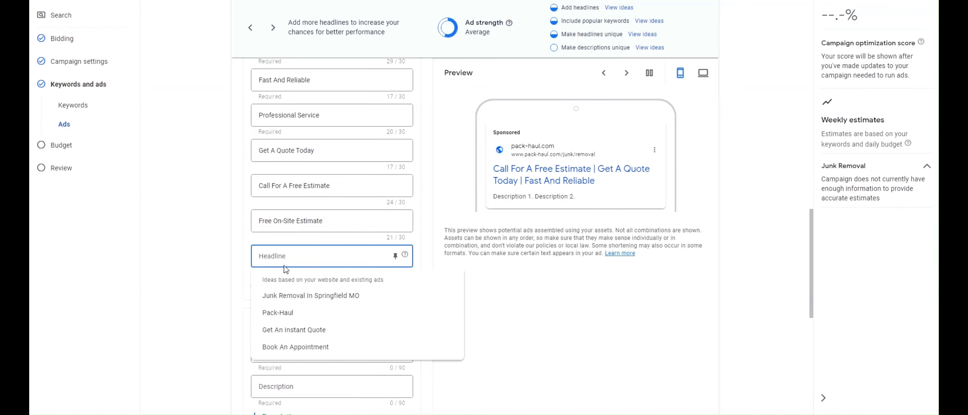
pyautogui.click(294, 306)
# Enter $50 Off First Time Customers as the eighth headline.
pyautogui.click(288, 290)
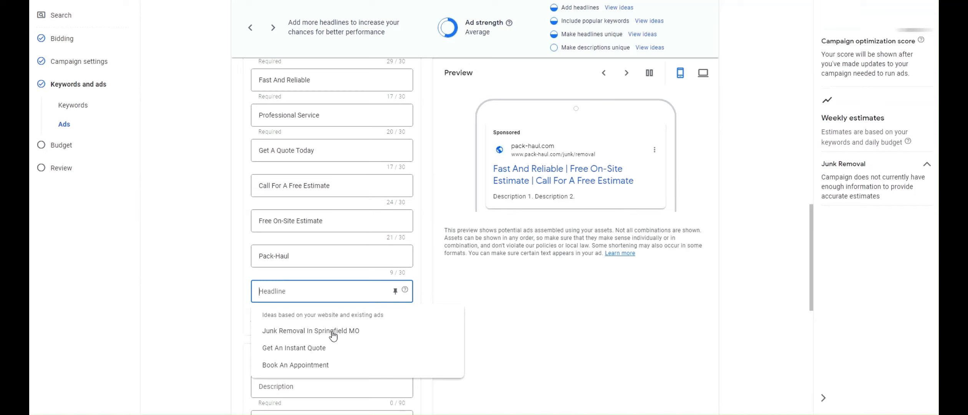
pyautogui.click(295, 281)
pyautogui.scroll(1, 296, 279)
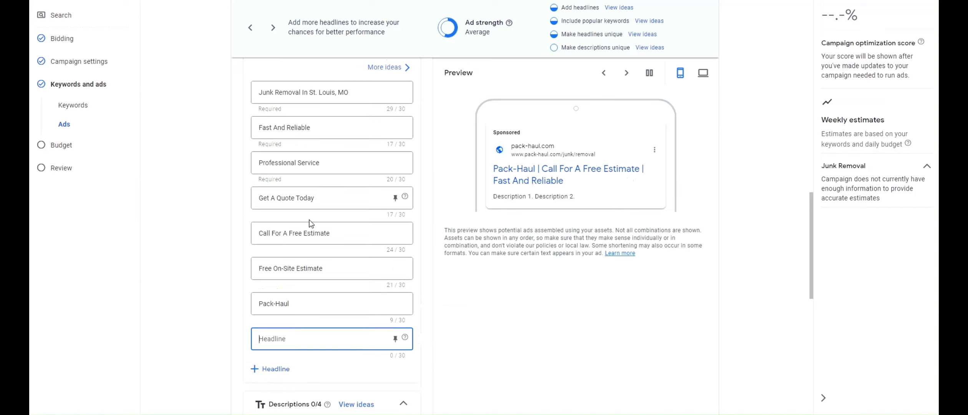
pyautogui.scroll(-1, 314, 225)
pyautogui.write('#1')
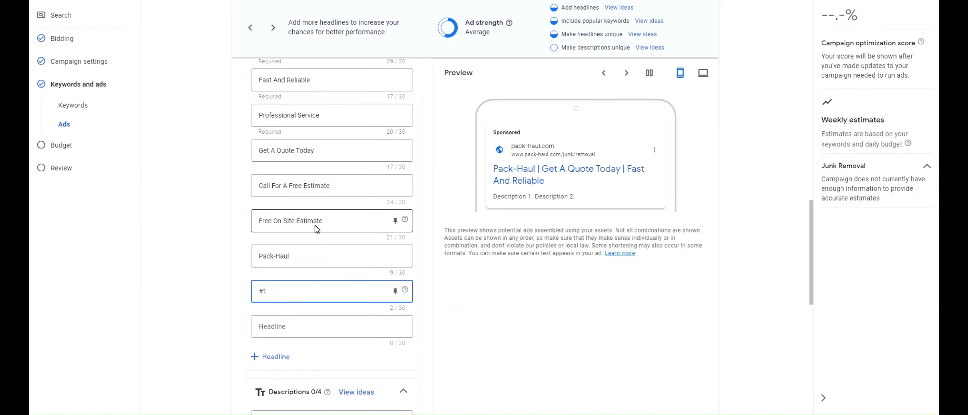
pyautogui.hotkey('ctrl', 'a')
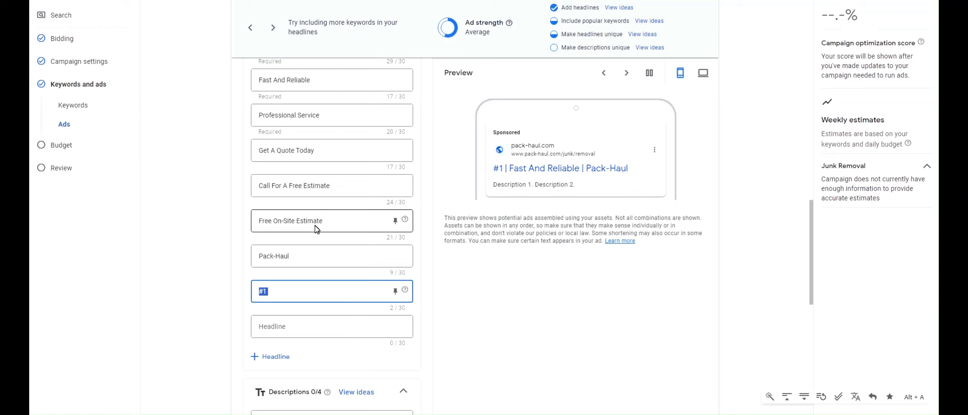
pyautogui.write('$50 Off Fir')
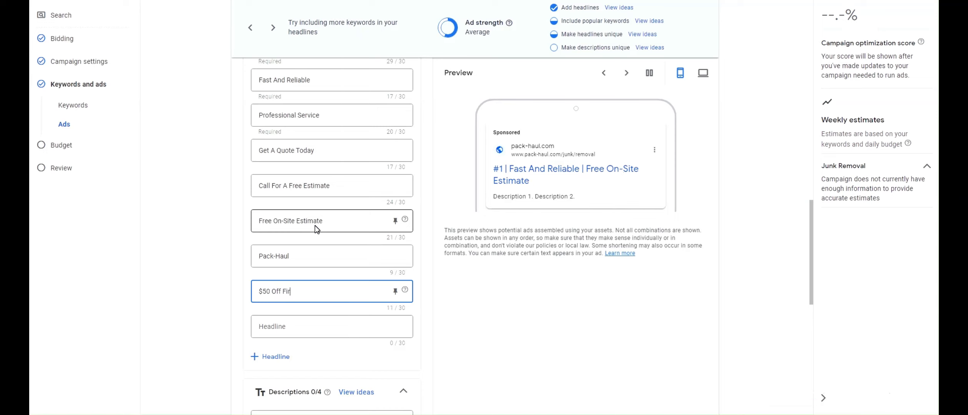
pyautogui.write('st Time Customers')
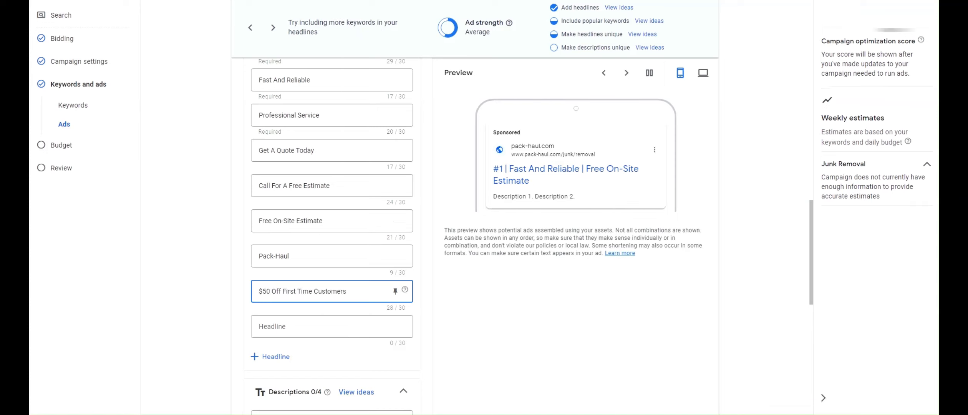
# Review the wording of the first-time customer discount headline and look back over the full headline list.
pyautogui.moveTo(337, 291); pyautogui.dragTo(250, 291)
pyautogui.click(288, 291)
pyautogui.moveTo(347, 292); pyautogui.dragTo(258, 288)
pyautogui.click(312, 291)
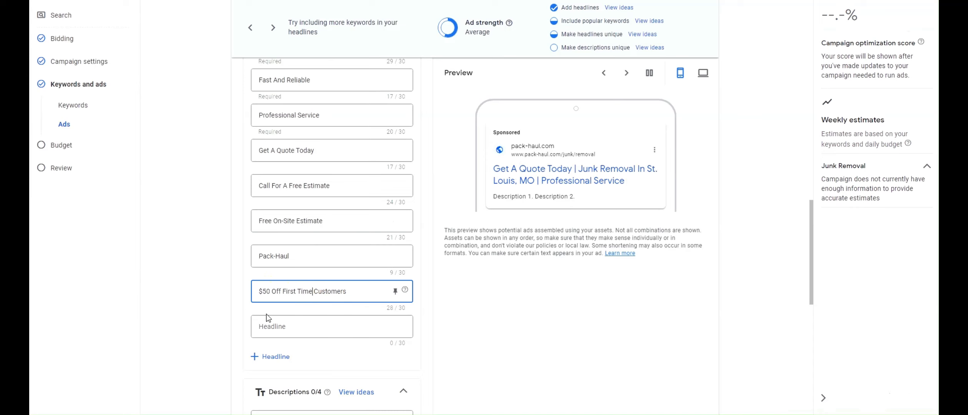
pyautogui.scroll(-3, 269, 317)
pyautogui.scroll(5, 289, 173)
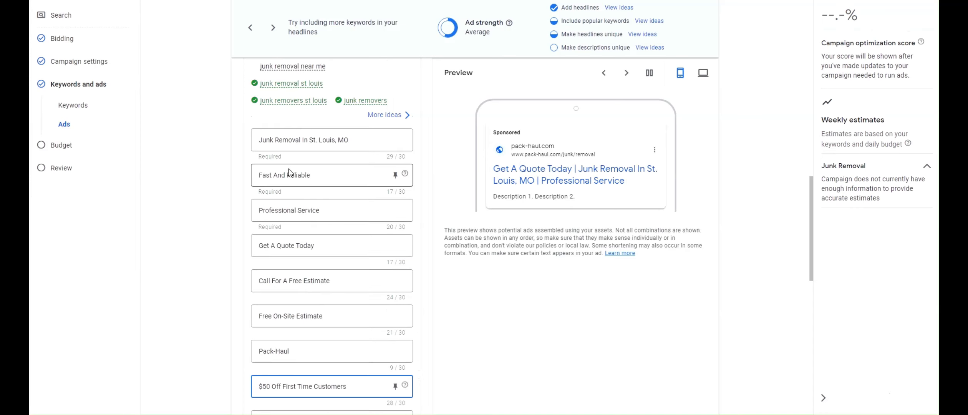
pyautogui.scroll(-5, 296, 269)
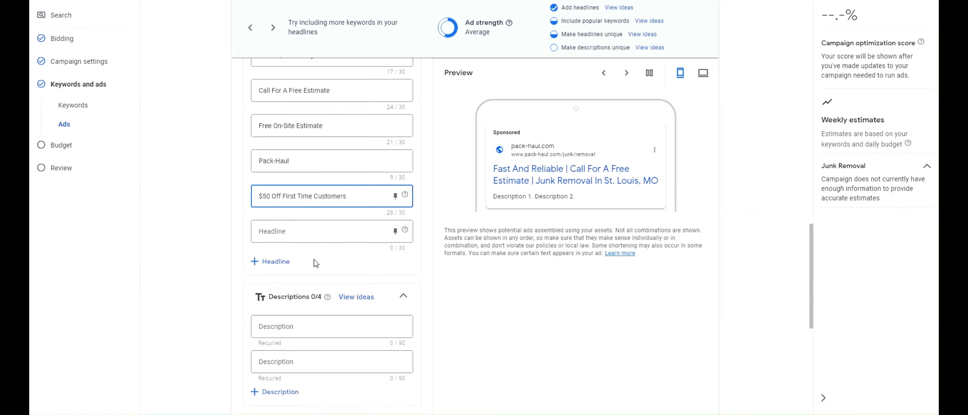
# Add the suggested Pack-Haul description for Springfield and surrounding areas as the first description, capitalizing Delivers and Services.
pyautogui.scroll(-4, 309, 253)
pyautogui.click(330, 184)
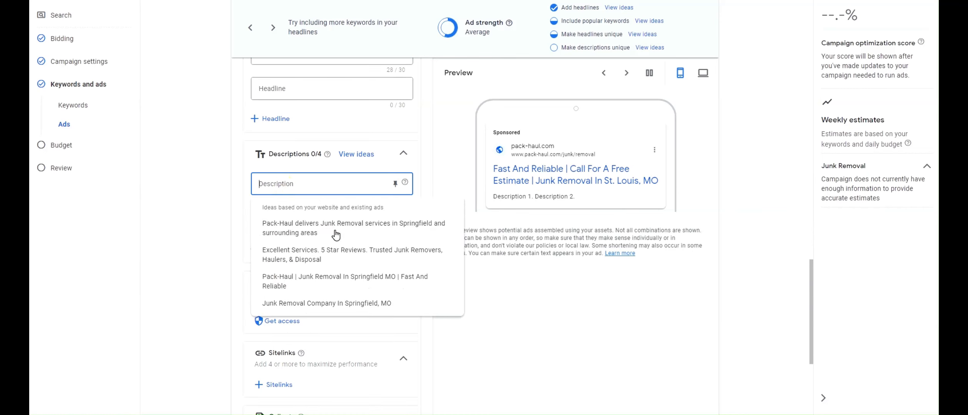
pyautogui.click(309, 230)
pyautogui.doubleClick(302, 177)
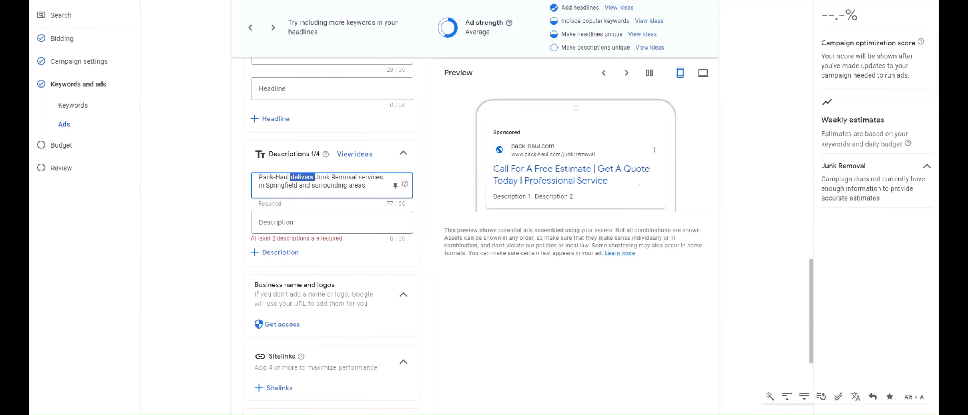
pyautogui.write('Delivers')
pyautogui.press('Delete')
pyautogui.write('S')
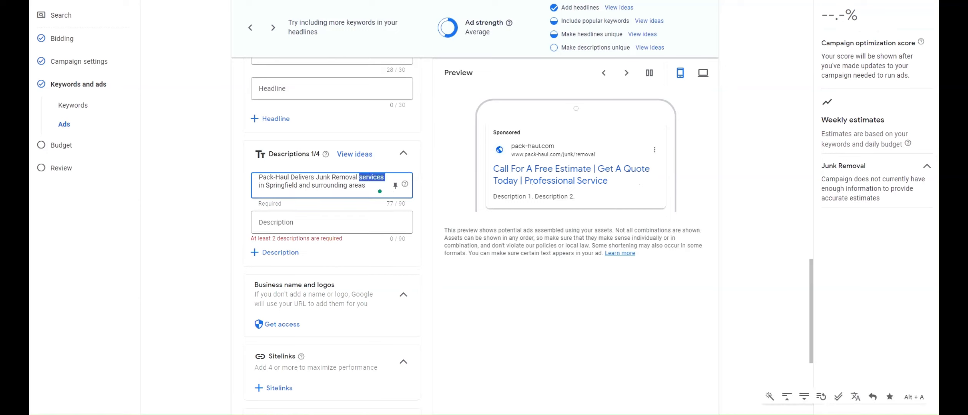
# Change the location wording of the first description so that it ends with St. Louis & Surrounding Cities.
pyautogui.doubleClick(282, 185)
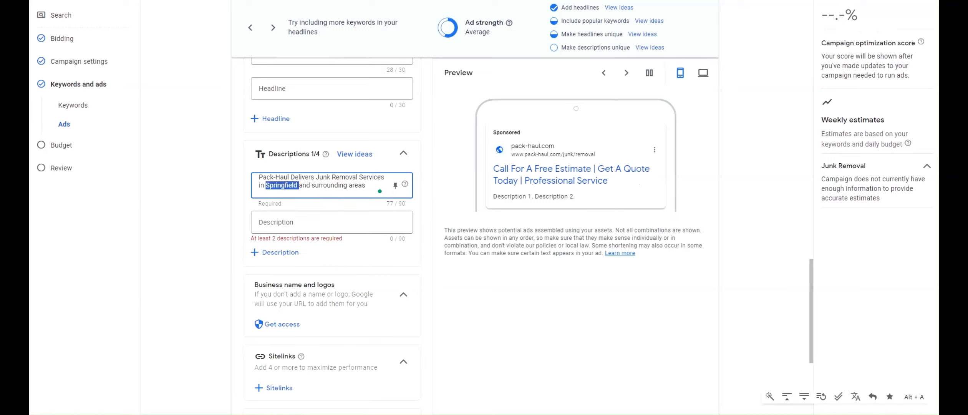
pyautogui.write('St. Louis')
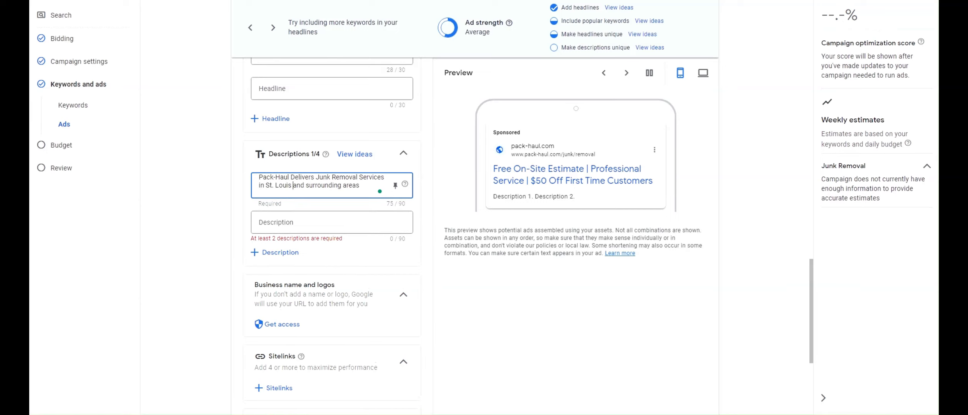
pyautogui.hotkey('shift', 'End')
pyautogui.write('& Au')
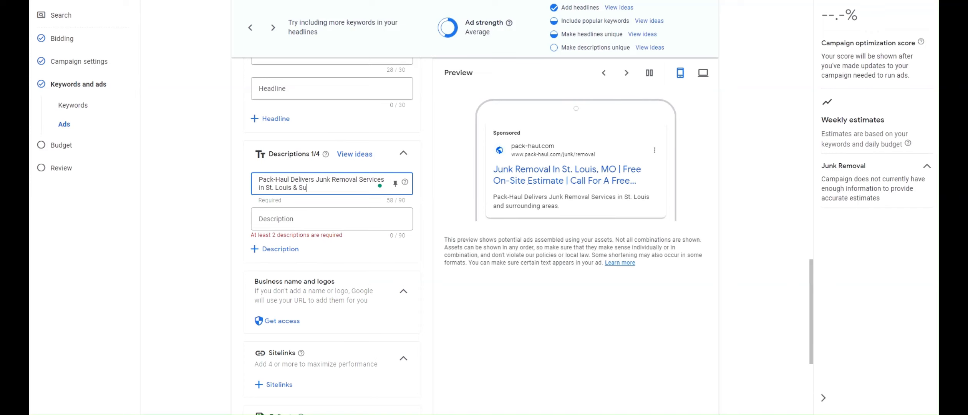
pyautogui.write('rrounding Cities.')
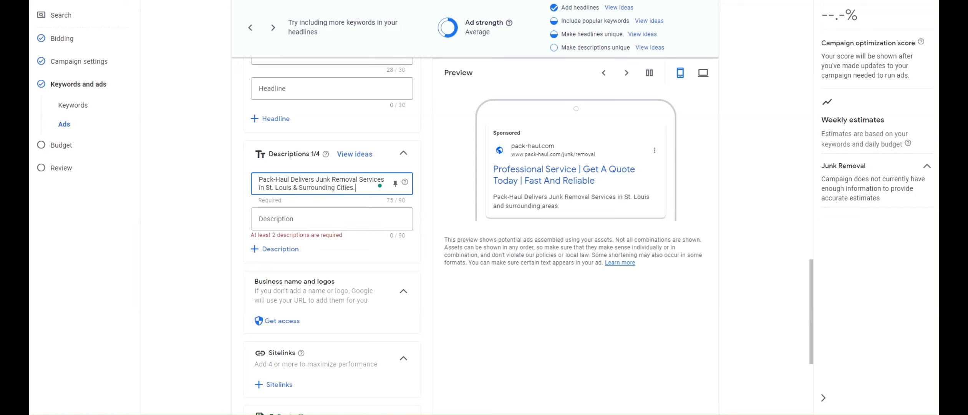
pyautogui.click(259, 186)
pyautogui.click(298, 186)
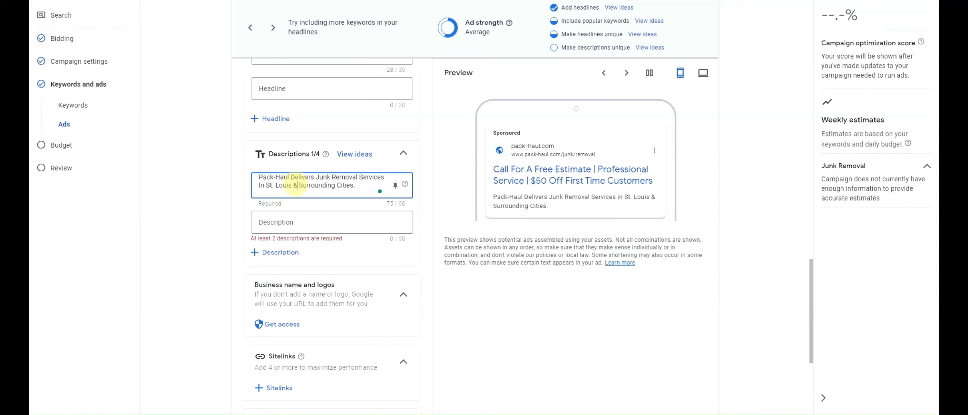
pyautogui.tripleClick(324, 186)
# Add the suggested Excellent Services. 5 Star Reviews. Trusted Junk Removers, Haulers, & Disposal text as the second description, ending it with a period.
pyautogui.click(318, 220)
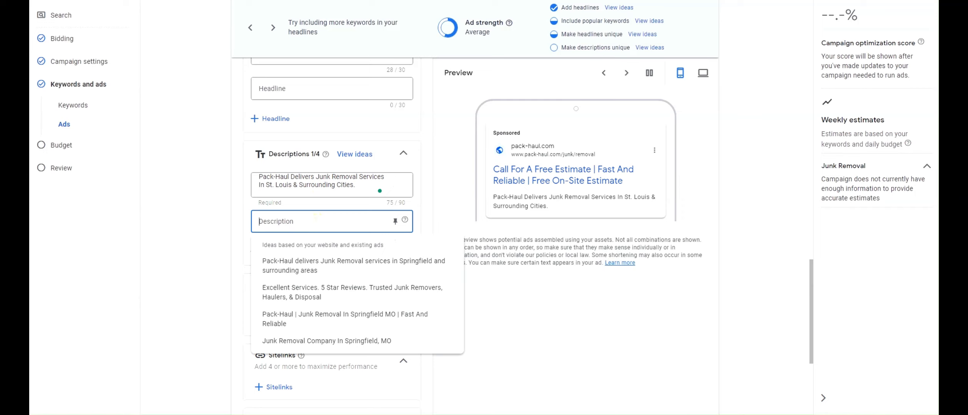
pyautogui.click(329, 291)
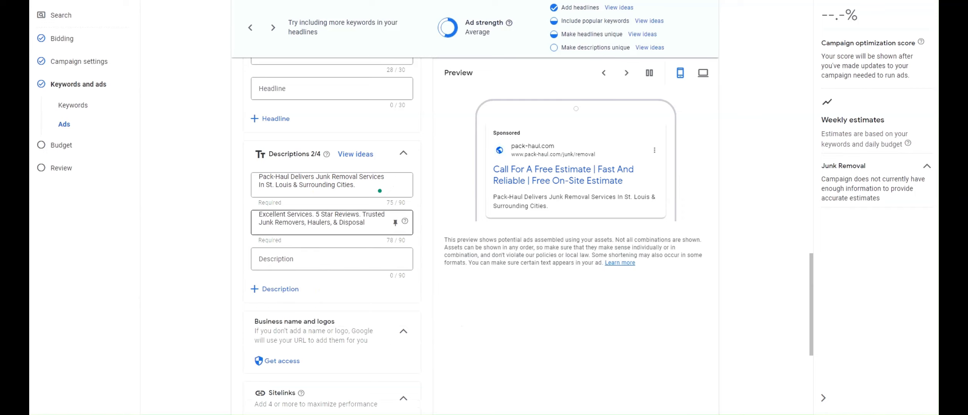
pyautogui.click(380, 229)
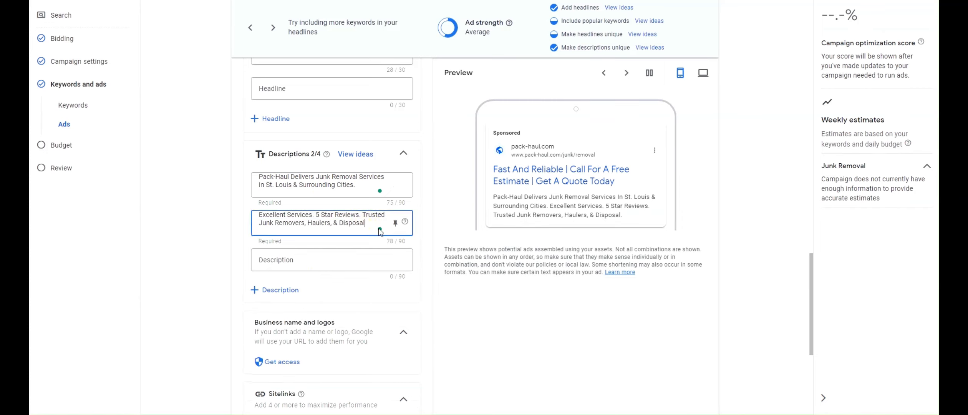
pyautogui.write('. We Handle Everything')
pyautogui.hotkey('ctrl', 'shift', 'Left')
pyautogui.hotkey('ctrl', 'shift', 'Left')
pyautogui.hotkey('ctrl', 'shift', 'Left')
pyautogui.press('BackSpace')
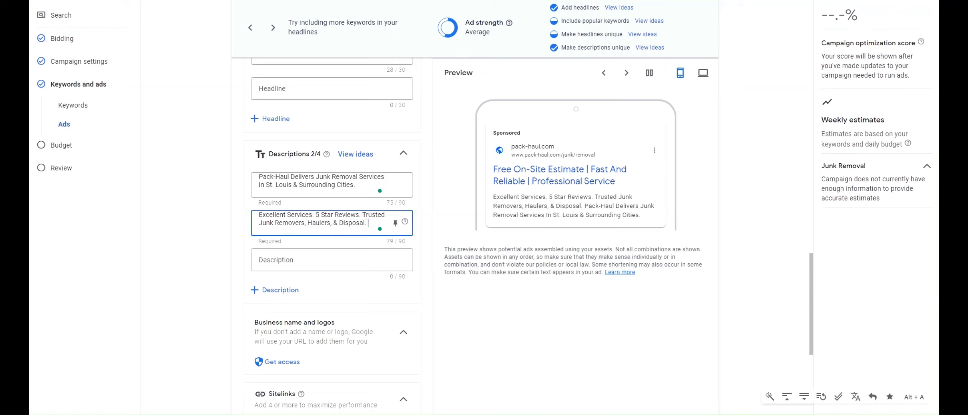
# Enter "We Handle Everything From Picking Up The Junk To Disposing Of It At A Landfill." as the third description.
pyautogui.click(369, 258)
pyautogui.write('We ')
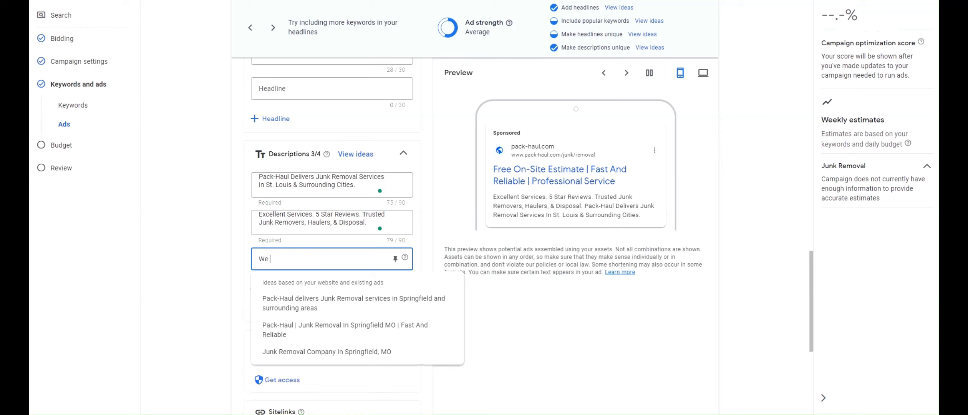
pyautogui.write('Handle Everything')
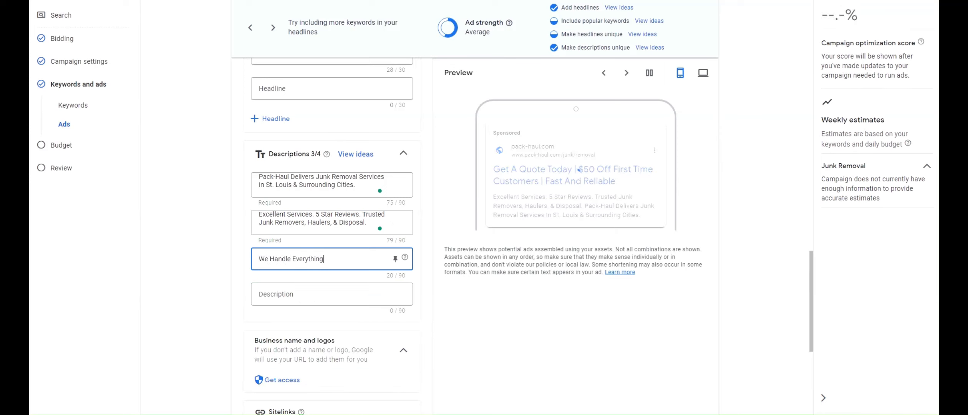
pyautogui.write(' From Picking Up ')
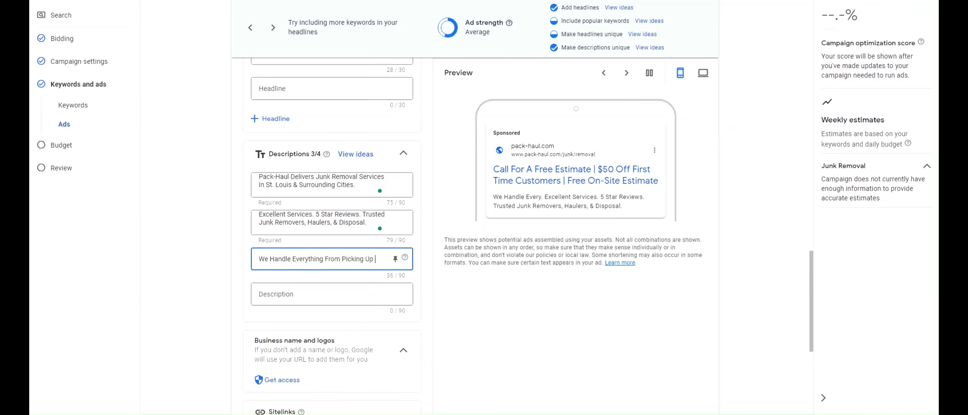
pyautogui.write('The Junk To Dispos')
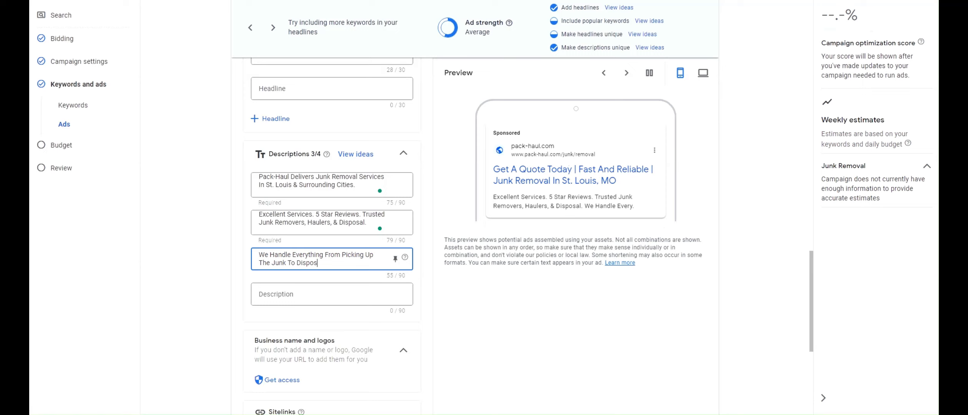
pyautogui.write('ing Of It At A Landfill.')
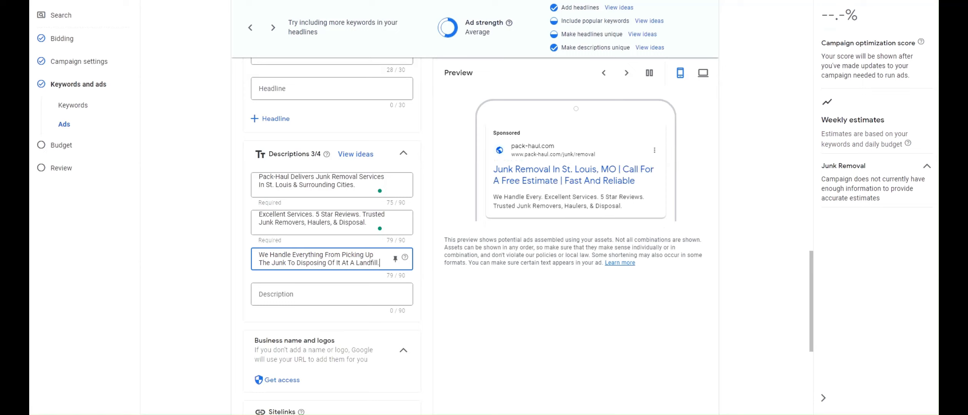
# Review the wording of the second and third descriptions and compare them with each other.
pyautogui.scroll(1, 319, 225)
pyautogui.click(294, 270)
pyautogui.click(296, 303)
pyautogui.scroll(-3, 338, 254)
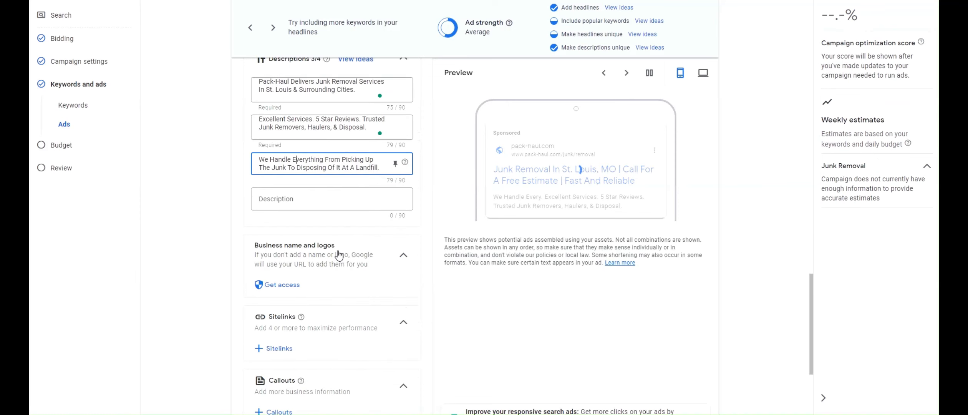
pyautogui.click(297, 129)
pyautogui.moveTo(302, 168); pyautogui.dragTo(306, 168)
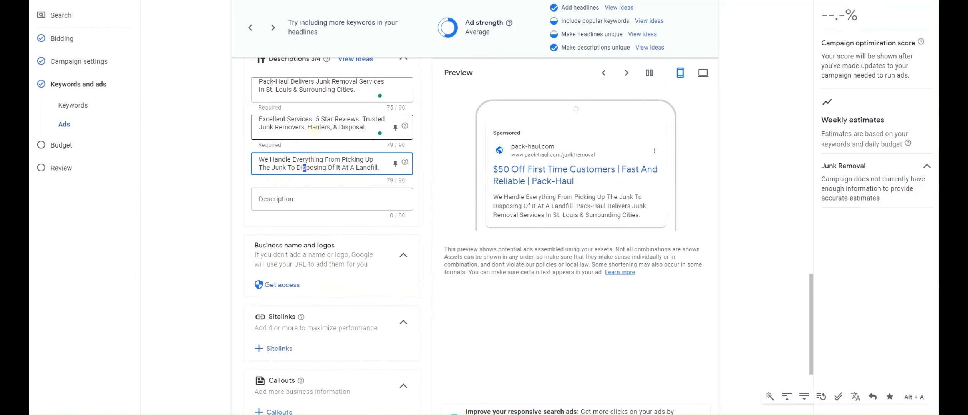
pyautogui.click(318, 128)
pyautogui.click(329, 166)
pyautogui.click(341, 124)
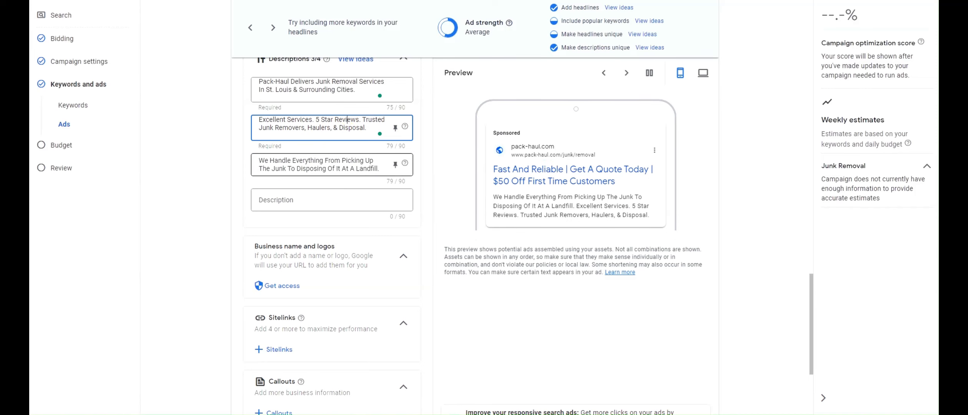
pyautogui.scroll(-1, 348, 180)
pyautogui.scroll(2, 348, 181)
# Finish the responsive search ad without adding sitelinks or callouts and continue to the campaign's budget settings.
pyautogui.scroll(-5, 347, 167)
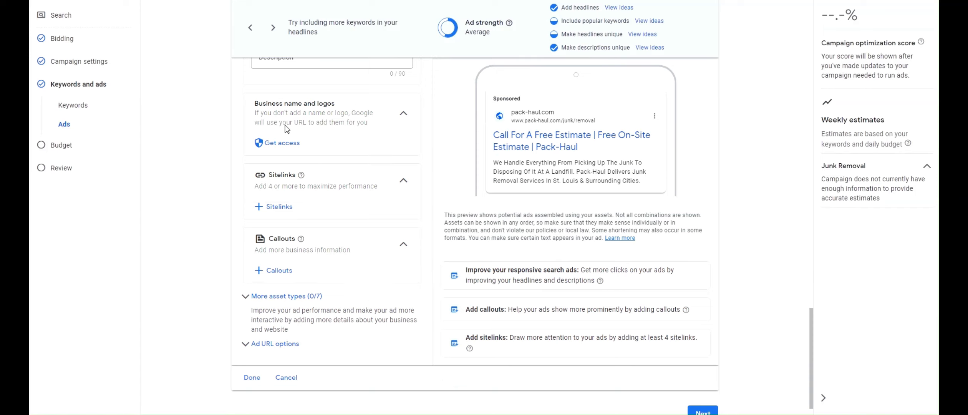
pyautogui.scroll(-1, 311, 188)
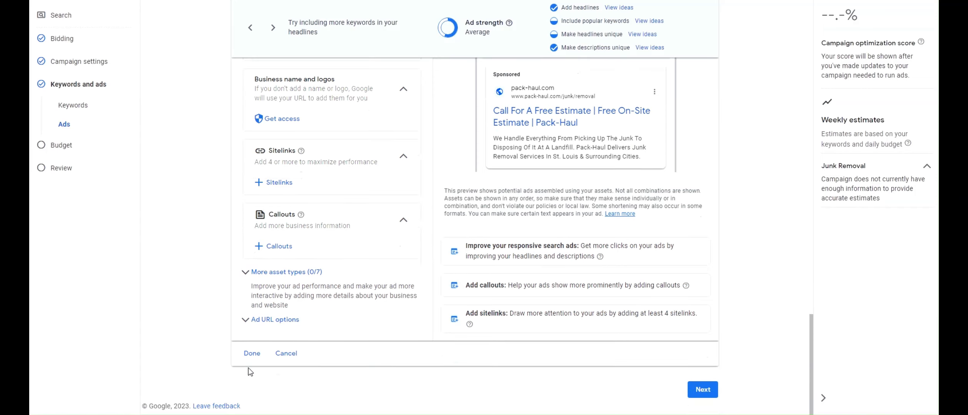
pyautogui.click(256, 356)
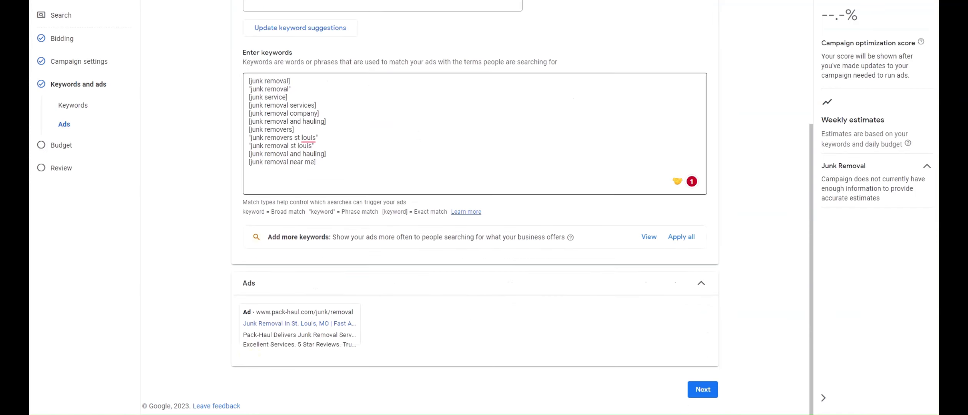
pyautogui.click(705, 391)
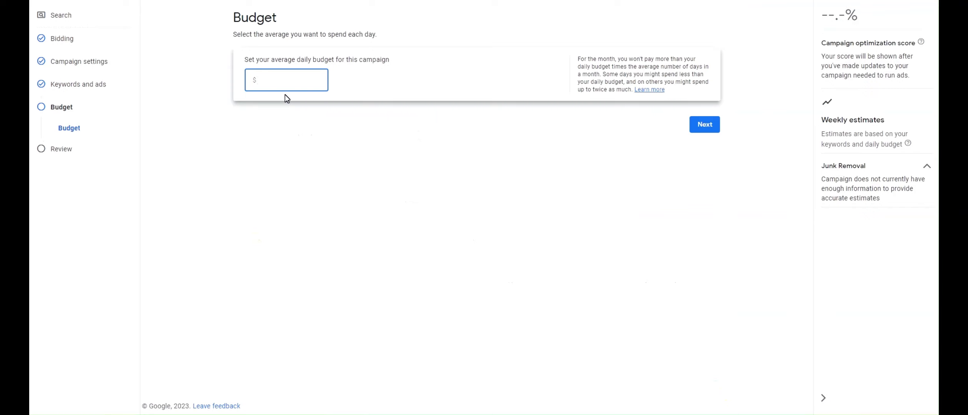
# Set the campaign's average daily budget to $50, go through the campaign summary and publish the campaign.
pyautogui.write('50')
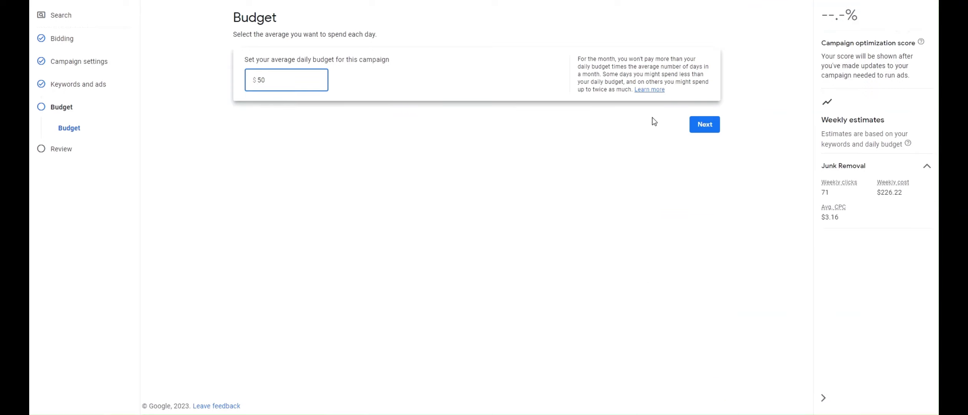
pyautogui.click(700, 124)
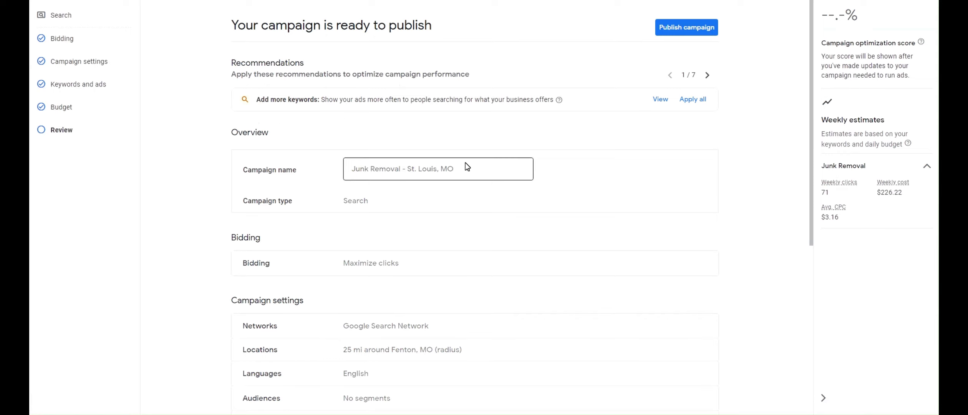
pyautogui.scroll(-7, 409, 177)
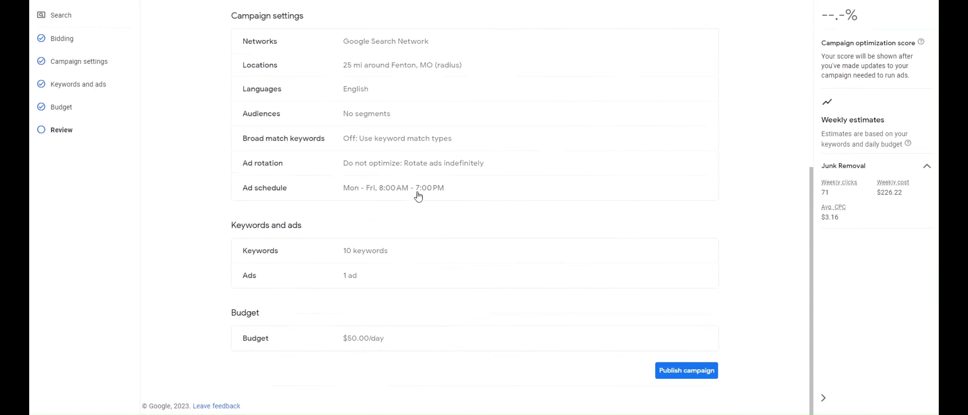
pyautogui.click(688, 374)
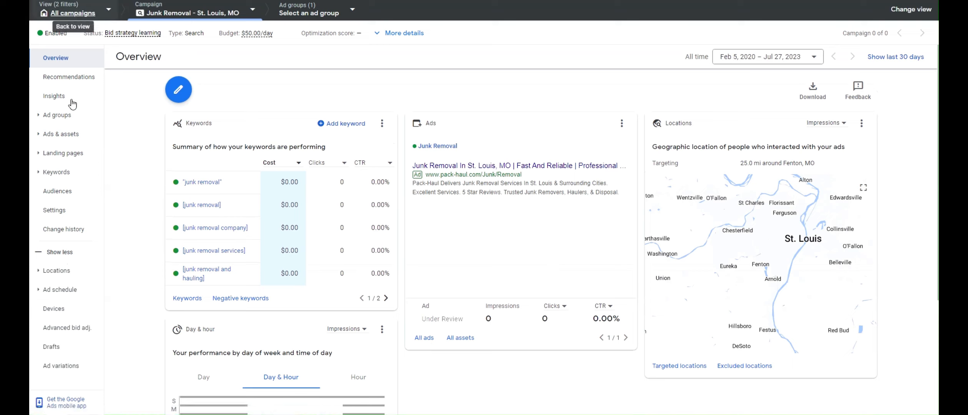
# Open the Junk Removal - St. Louis, MO campaign from the list of all campaigns and go to its settings.
pyautogui.click(56, 33)
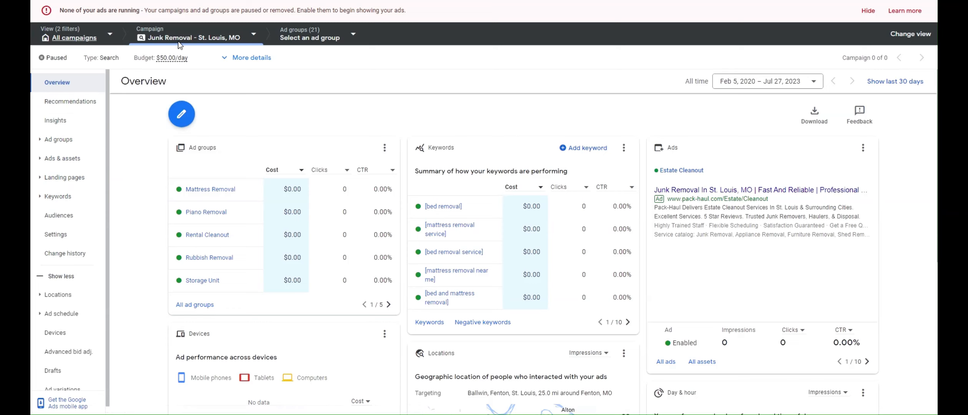
pyautogui.click(74, 37)
pyautogui.click(73, 144)
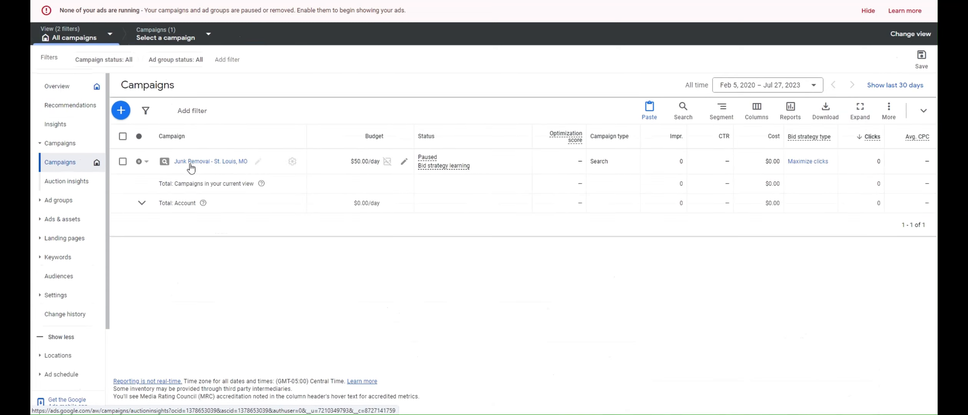
pyautogui.click(191, 162)
pyautogui.click(258, 58)
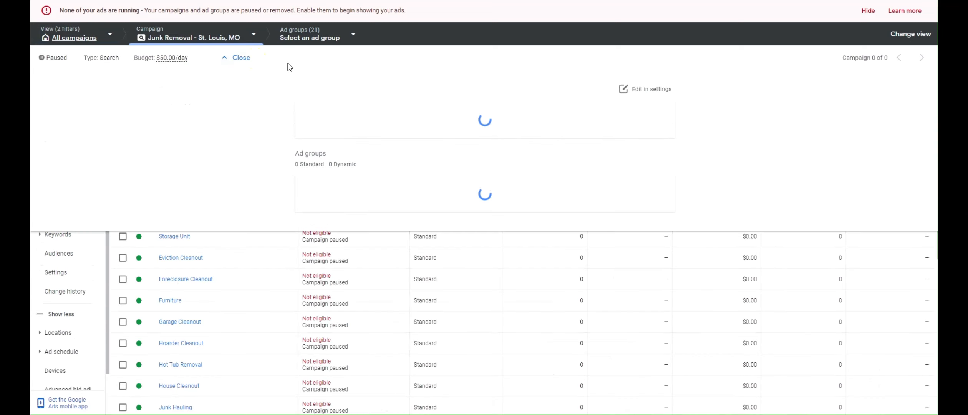
pyautogui.click(640, 95)
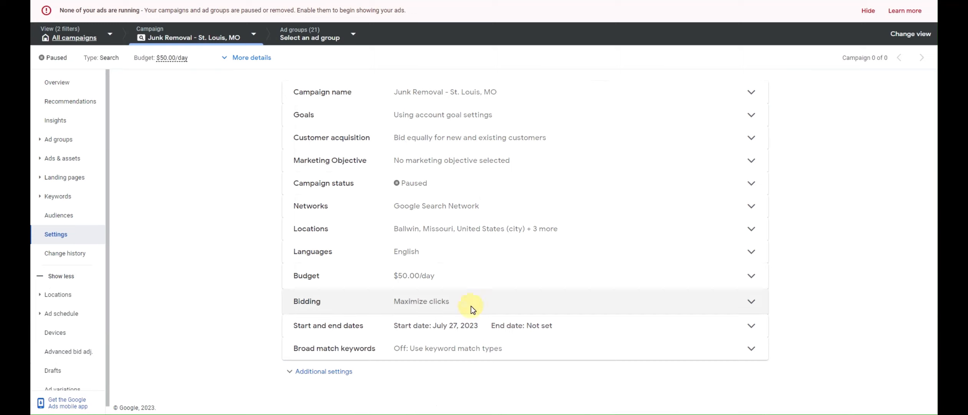
# Change the campaign's bid strategy to Manual CPC by selecting the strategy directly, and save the bidding settings.
pyautogui.click(471, 305)
pyautogui.click(425, 305)
pyautogui.click(412, 231)
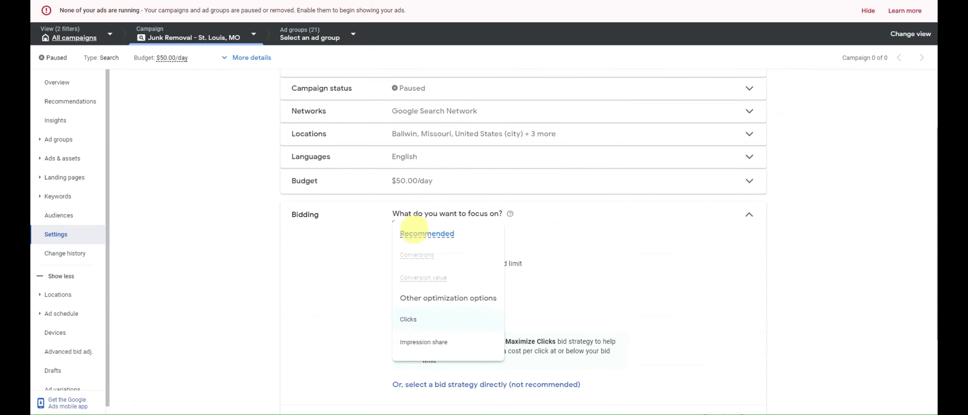
pyautogui.scroll(-2, 546, 280)
pyautogui.click(498, 292)
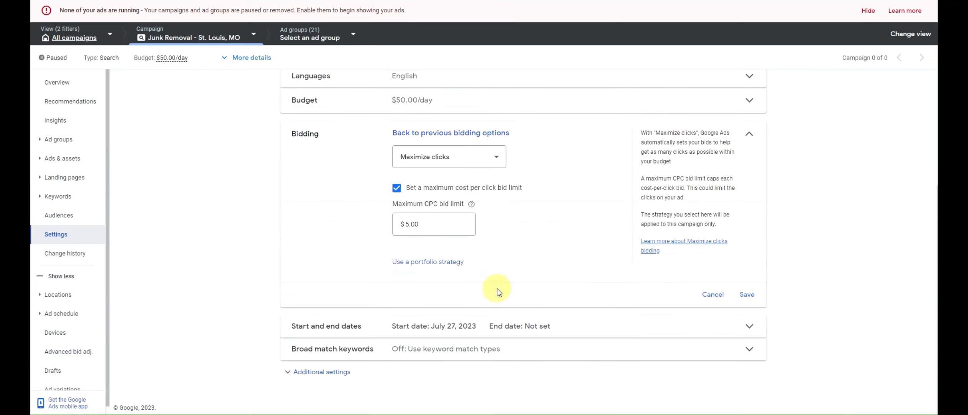
pyautogui.click(454, 169)
pyautogui.click(441, 288)
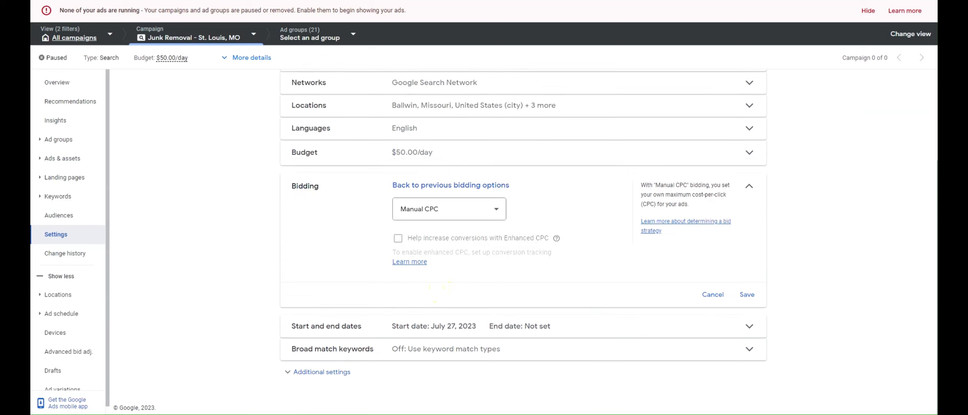
pyautogui.moveTo(342, 242); pyautogui.dragTo(476, 242)
pyautogui.click(476, 241)
pyautogui.click(747, 296)
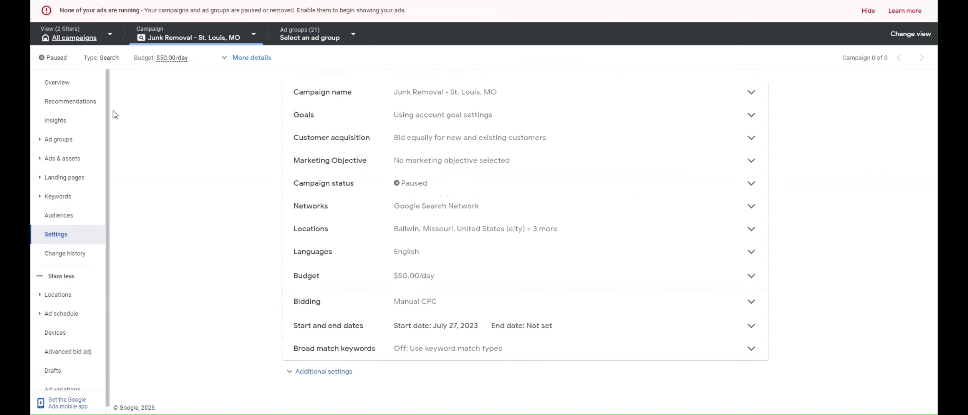
# Show the campaign's ad groups and bring up the List of Ad Groups text file in Notepad to review the planned names.
pyautogui.click(82, 82)
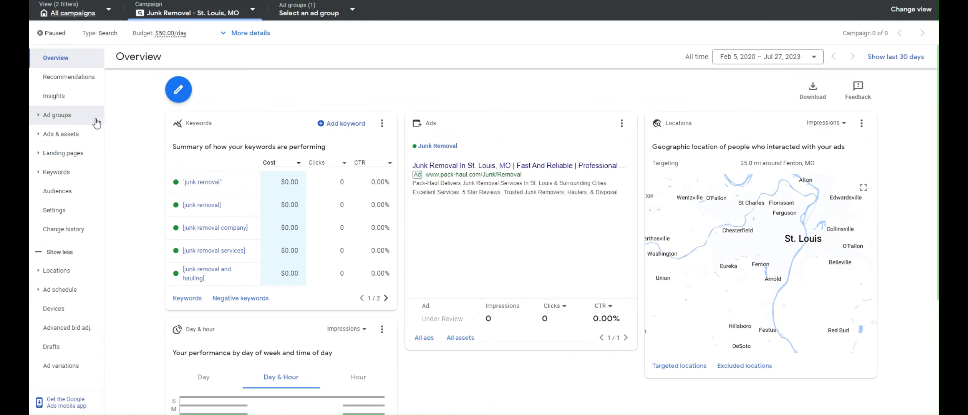
pyautogui.click(96, 122)
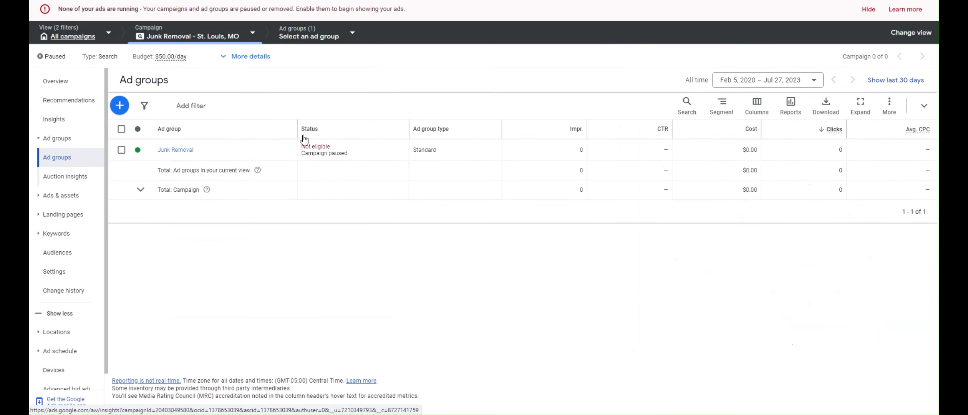
pyautogui.moveTo(967, 9); pyautogui.dragTo(853, 8)
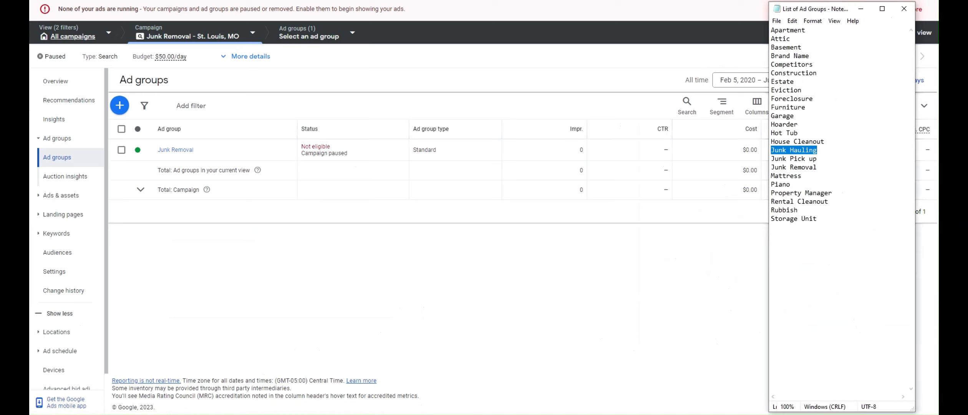
pyautogui.click(857, 207)
pyautogui.moveTo(826, 220); pyautogui.dragTo(775, 33)
pyautogui.click(780, 38)
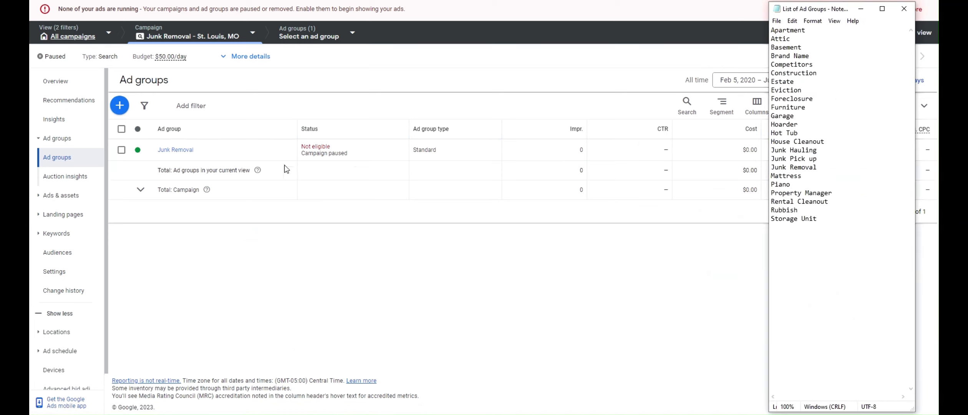
pyautogui.moveTo(826, 220); pyautogui.dragTo(772, 21)
pyautogui.click(772, 31)
# Add the note "(Leave out)" after Junk Pick up and Property Manager in the list of ad groups.
pyautogui.click(817, 159)
pyautogui.write('( Leave out')
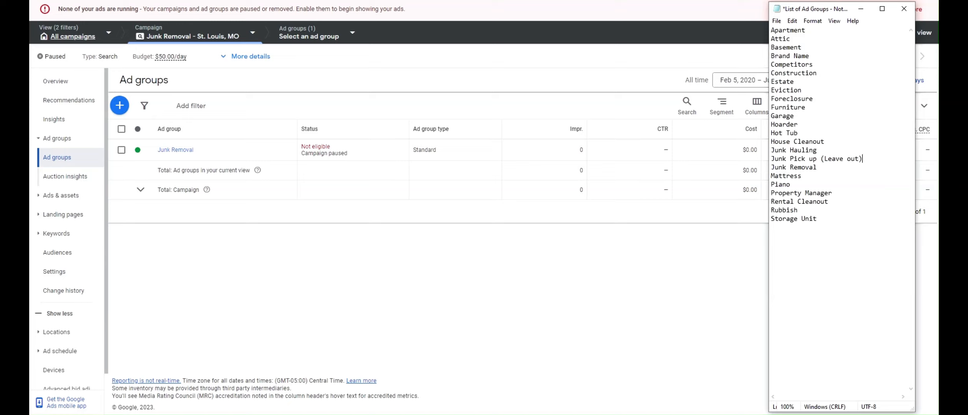
pyautogui.hotkey('shift', 'Left')
pyautogui.hotkey('shift', 'Left')
pyautogui.hotkey('shift', 'Left')
pyautogui.hotkey('shift', 'Left')
pyautogui.hotkey('shift', 'Left')
pyautogui.hotkey('shift', 'Left')
pyautogui.hotkey('shift', 'Left')
pyautogui.hotkey('shift', 'Left')
pyautogui.hotkey('shift', 'Left')
pyautogui.hotkey('shift', 'Left')
pyautogui.hotkey('shift', 'Left')
pyautogui.hotkey('ctrl', 'c')
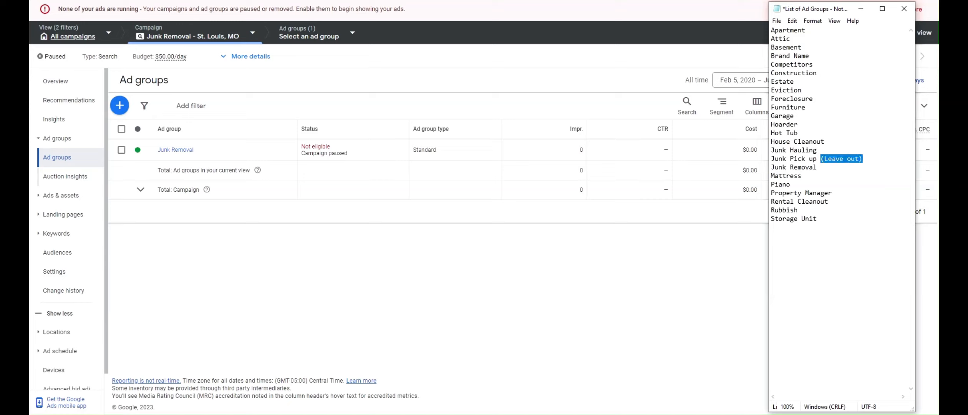
pyautogui.click(847, 191)
pyautogui.hotkey('ctrl', 'v')
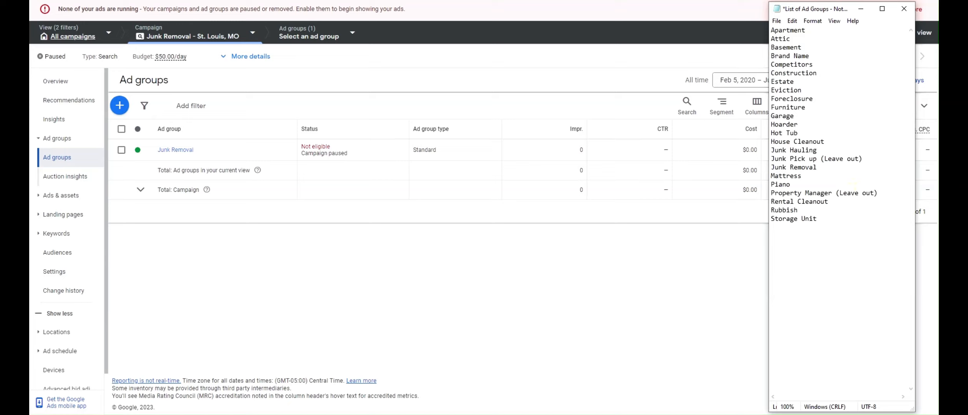
pyautogui.click(824, 211)
pyautogui.moveTo(817, 218); pyautogui.dragTo(814, 23)
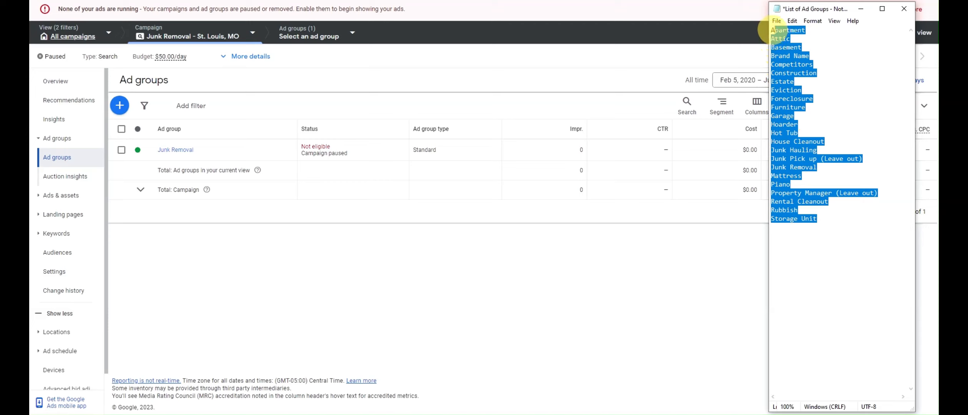
pyautogui.click(829, 63)
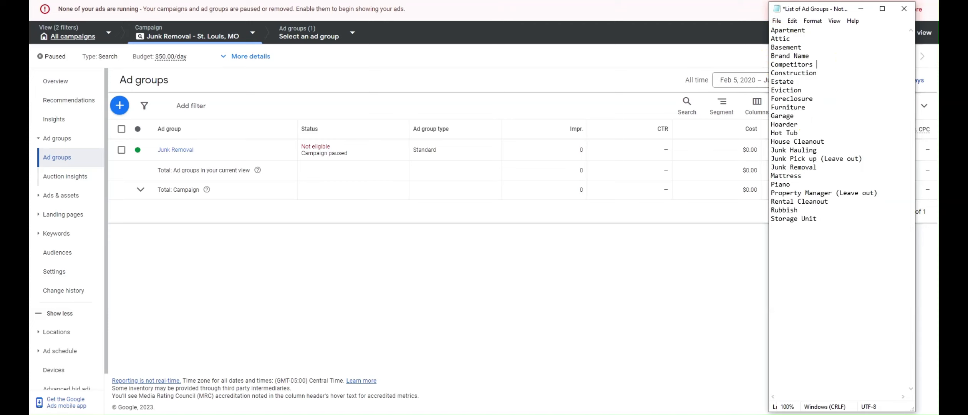
pyautogui.hotkey('ctrl', 'v')
pyautogui.moveTo(858, 62); pyautogui.dragTo(816, 65)
pyautogui.hotkey('ctrl', 'x')
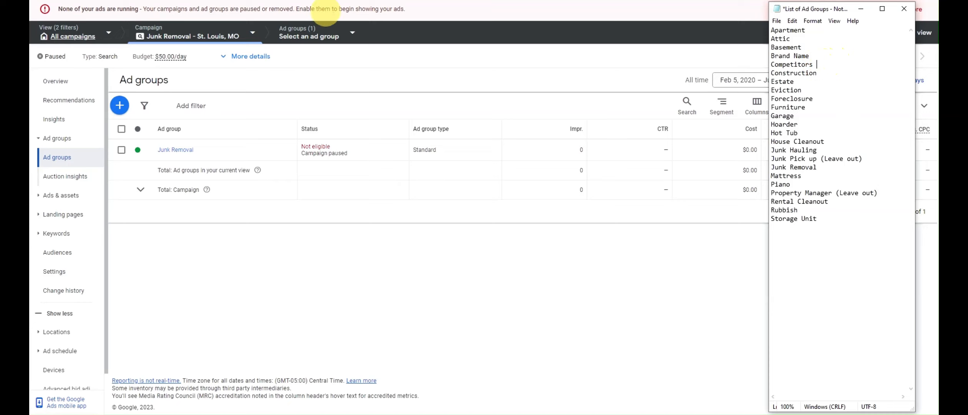
# Return to Google Ads and duplicate the Junk Removal ad group within the Junk Removal - St. Louis, MO campaign.
pyautogui.click(860, 8)
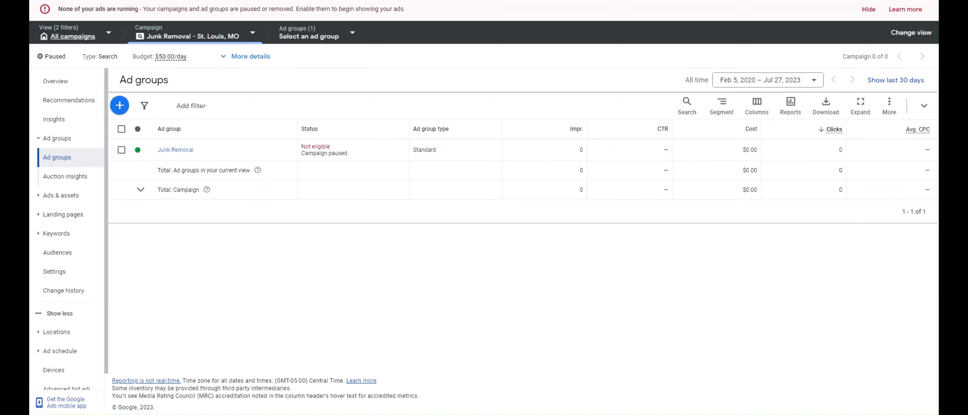
pyautogui.click(122, 150)
pyautogui.click(183, 110)
pyautogui.click(144, 125)
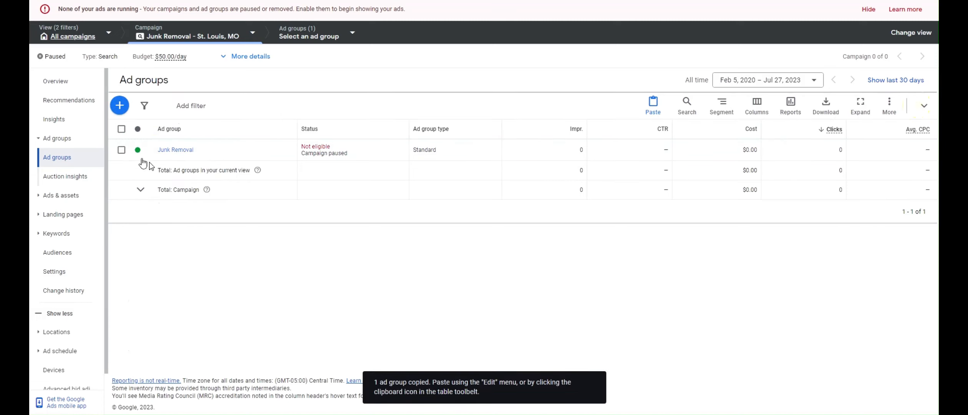
pyautogui.click(653, 103)
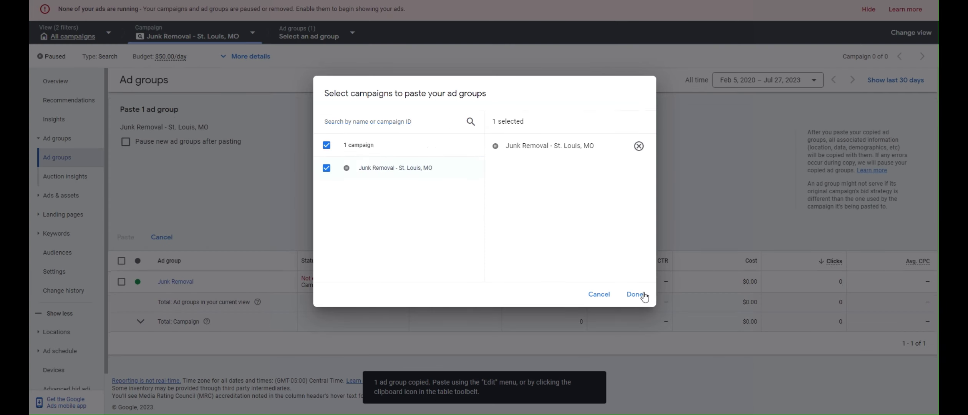
pyautogui.click(638, 295)
pyautogui.click(123, 237)
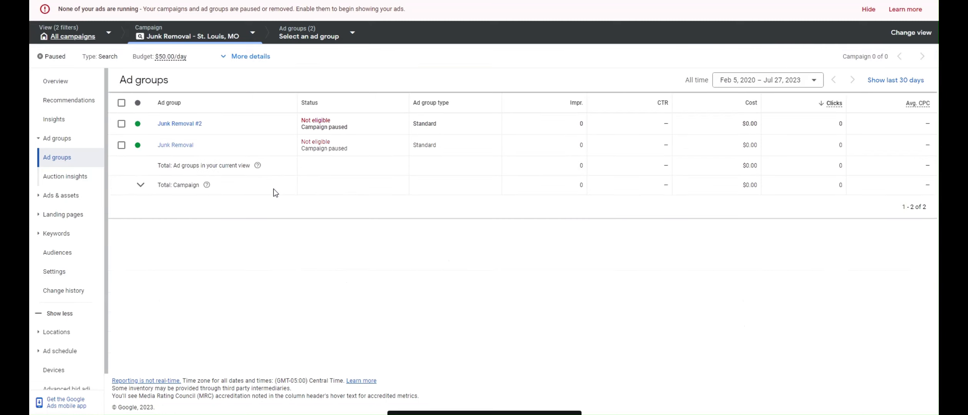
# Copy both the Junk Removal and Junk Removal #2 ad groups and paste them into the same campaign.
pyautogui.click(121, 171)
pyautogui.click(121, 150)
pyautogui.click(182, 109)
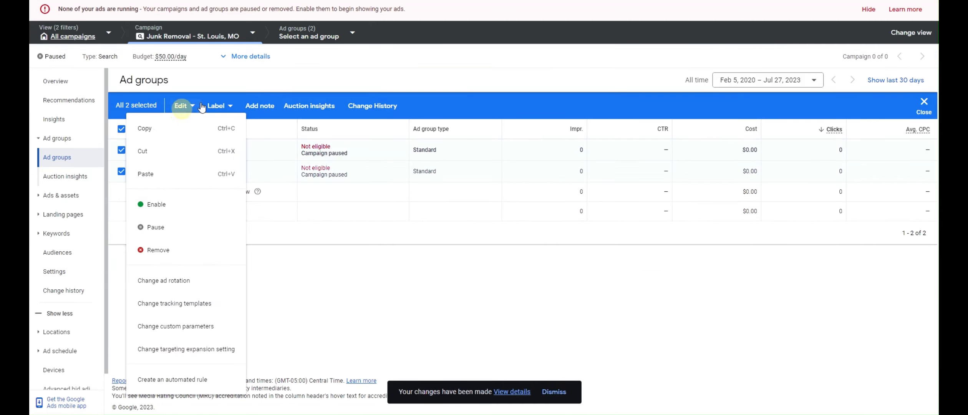
pyautogui.click(180, 129)
pyautogui.click(924, 103)
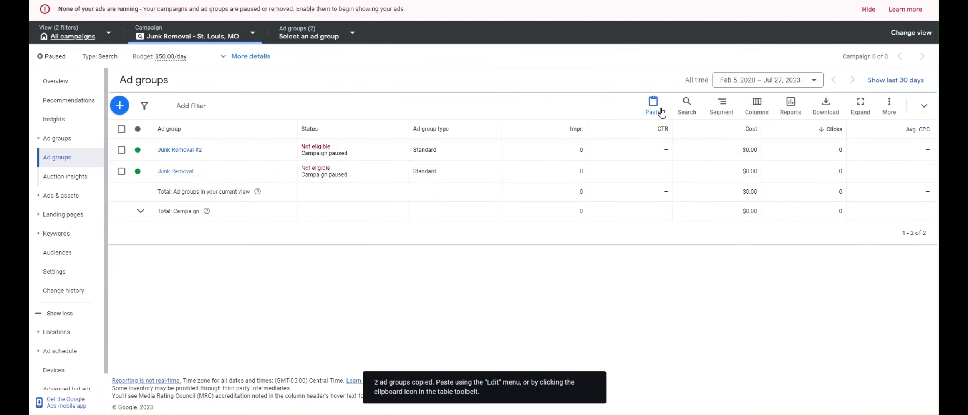
pyautogui.click(661, 112)
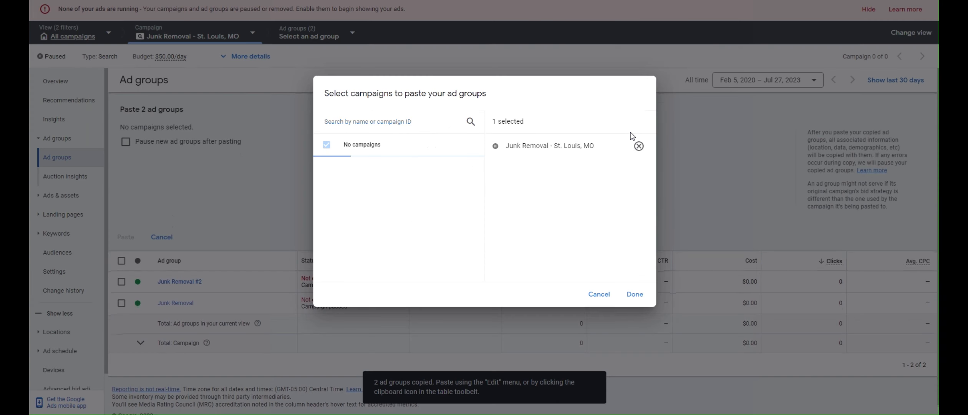
pyautogui.click(635, 294)
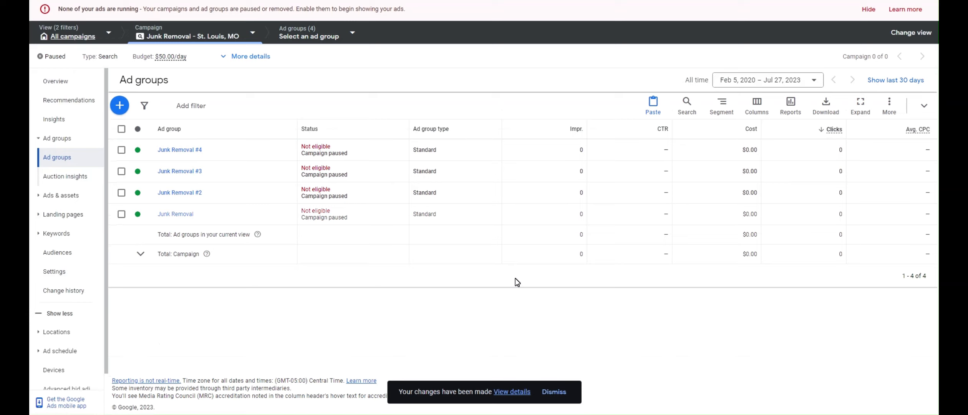
# Copy all four Junk Removal ad groups and paste them into the Junk Removal - St. Louis, MO campaign.
pyautogui.click(122, 214)
pyautogui.click(121, 193)
pyautogui.click(122, 171)
pyautogui.click(122, 150)
pyautogui.click(181, 106)
pyautogui.click(171, 129)
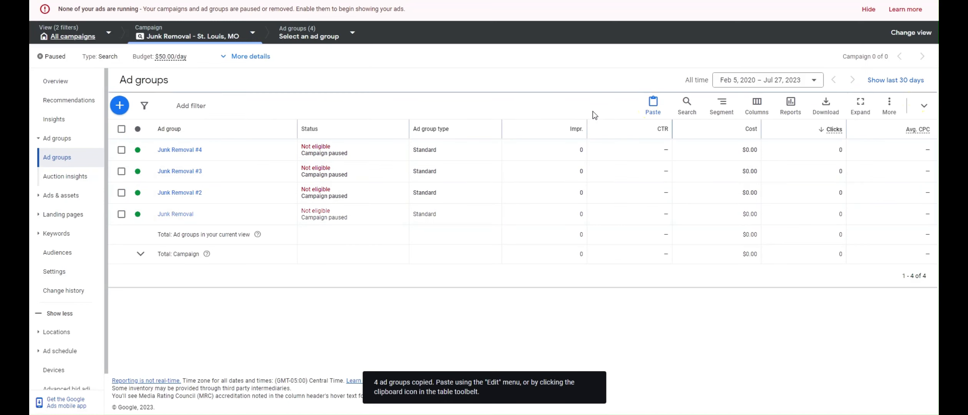
pyautogui.click(653, 106)
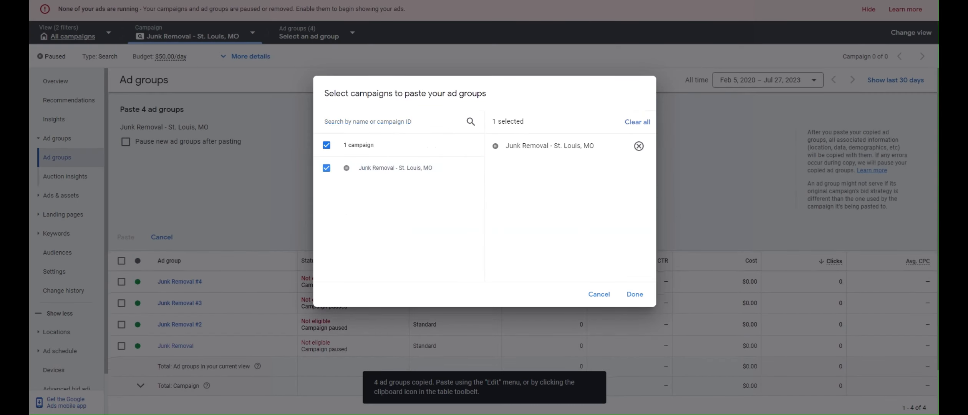
pyautogui.click(636, 293)
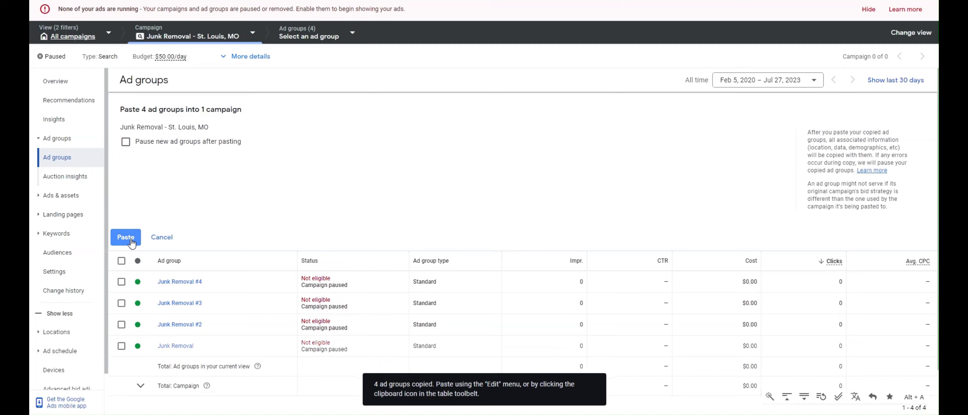
pyautogui.click(126, 237)
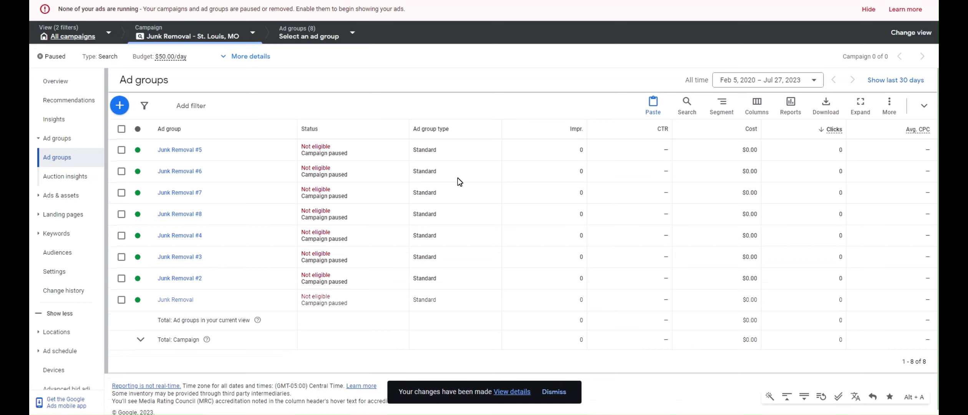
# Copy all eight Junk Removal ad groups and paste them into the Junk Removal - St. Louis, MO campaign.
pyautogui.click(122, 129)
pyautogui.click(181, 105)
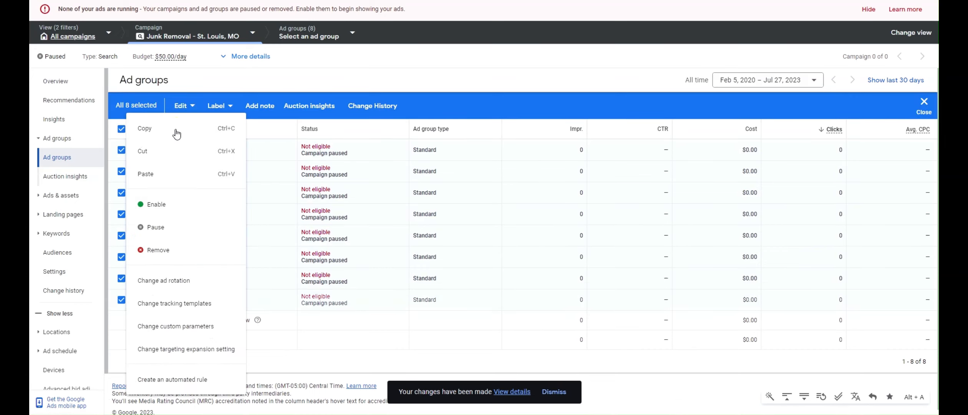
pyautogui.click(176, 133)
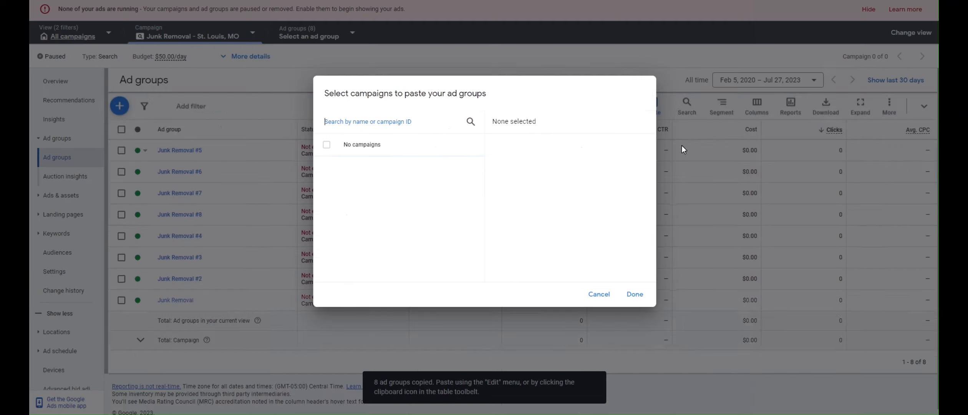
pyautogui.click(326, 167)
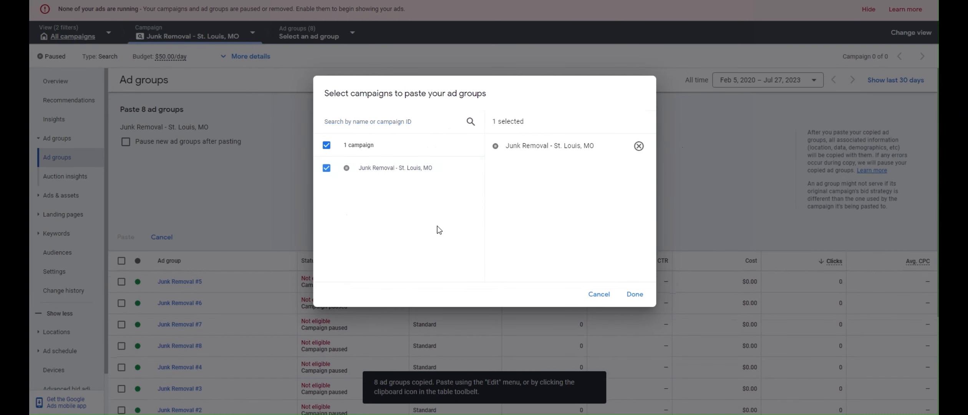
pyautogui.click(635, 294)
pyautogui.click(126, 237)
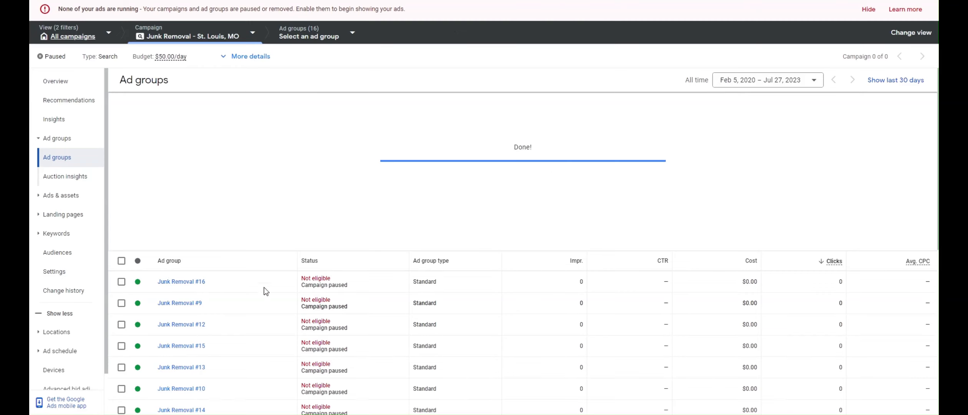
# Copy the Junk Removal, #2, #3, #4 and #8 ad groups and paste them into the Junk Removal - St. Louis, MO campaign.
pyautogui.scroll(-5, 193, 277)
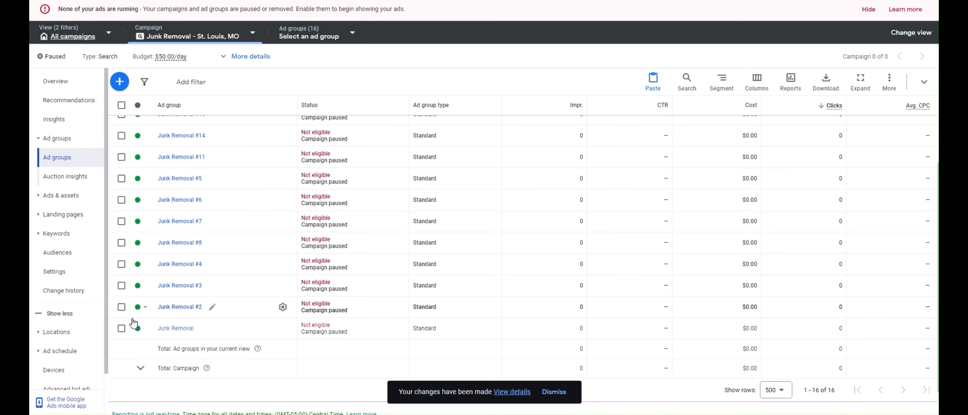
pyautogui.click(121, 328)
pyautogui.click(122, 307)
pyautogui.click(121, 285)
pyautogui.click(121, 264)
pyautogui.click(122, 243)
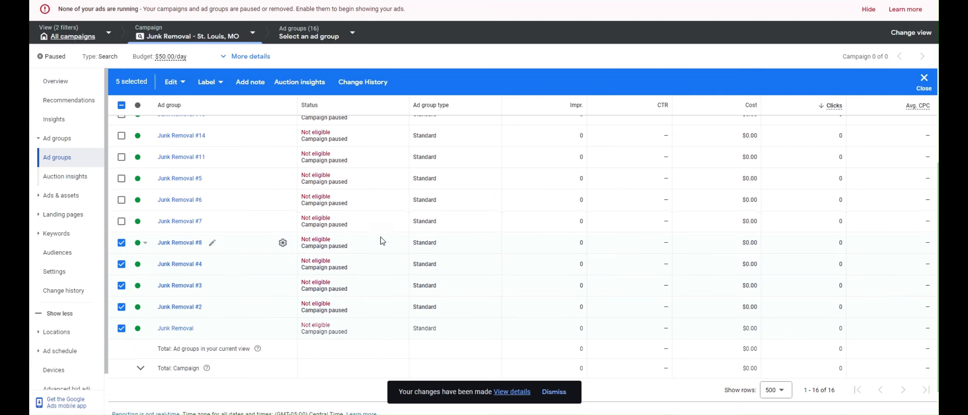
pyautogui.click(189, 85)
pyautogui.click(141, 102)
pyautogui.click(924, 103)
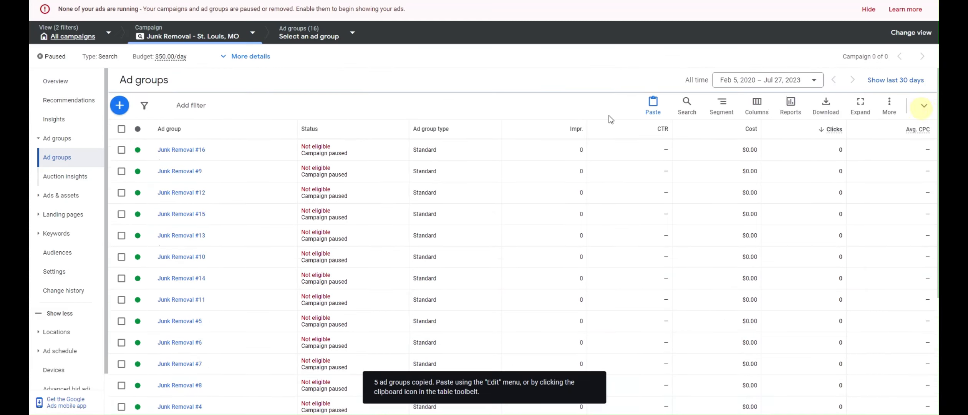
pyautogui.click(652, 103)
pyautogui.click(635, 294)
pyautogui.click(125, 237)
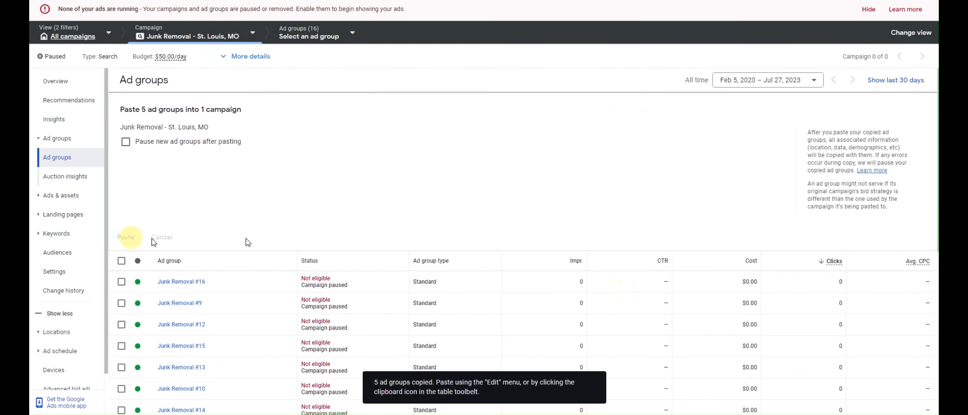
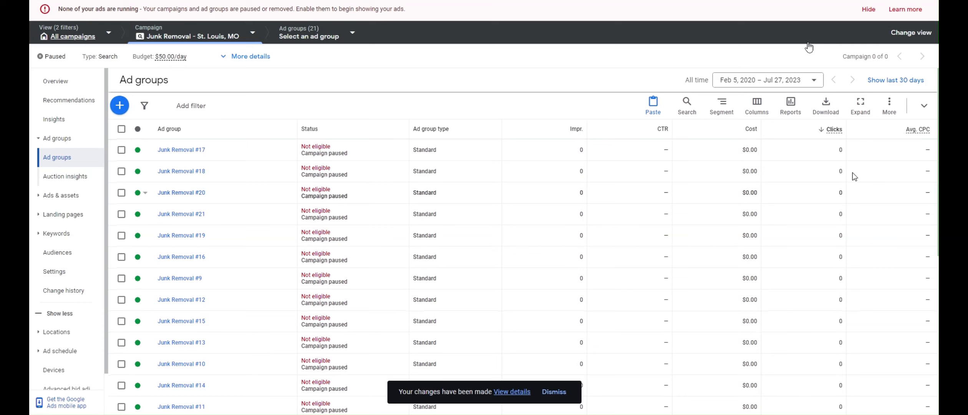
# Check the duplicated ad groups against the list of ad groups in Notepad, reviewing the entries marked "(Leave out)".
pyautogui.scroll(-5, 400, 131)
pyautogui.scroll(-3, 270, 250)
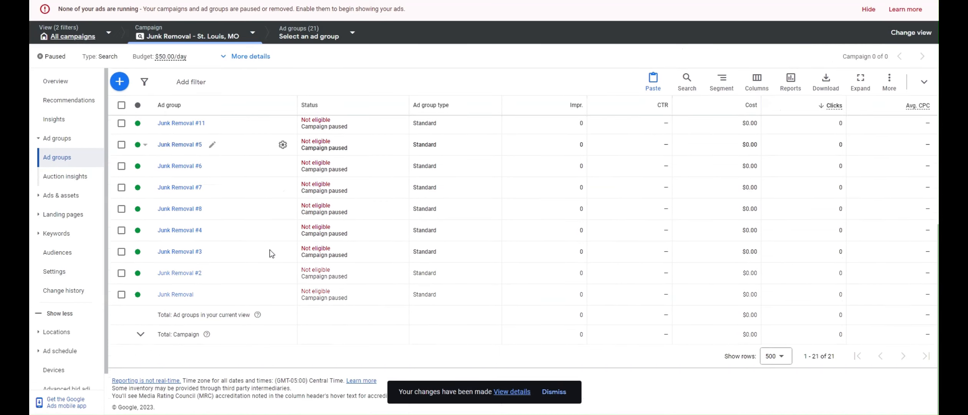
pyautogui.scroll(10, 234, 277)
pyautogui.hotkey('alt', 'Tab')
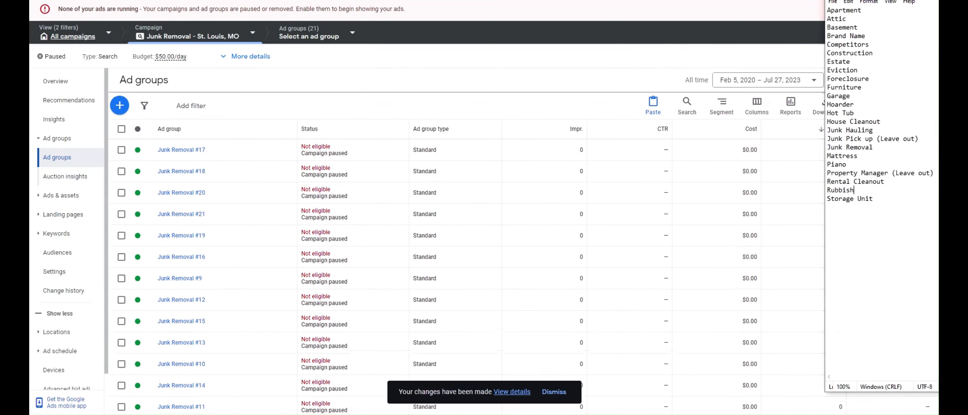
pyautogui.moveTo(861, 138); pyautogui.dragTo(773, 139)
pyautogui.moveTo(876, 172); pyautogui.dragTo(767, 171)
pyautogui.click(819, 172)
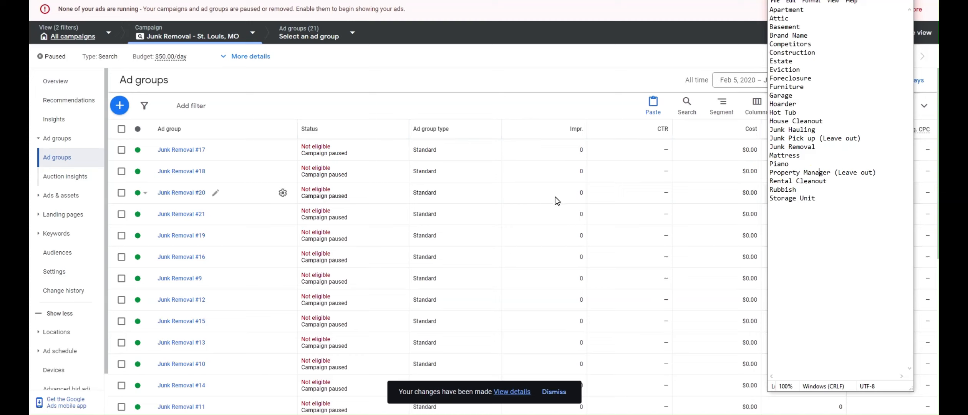
pyautogui.moveTo(877, 172)
pyautogui.mouseDown()
pyautogui.moveTo(751, 171)
pyautogui.moveTo(878, 172)
pyautogui.mouseUp()
pyautogui.moveTo(877, 173); pyautogui.dragTo(770, 172)
pyautogui.click(778, 173)
pyautogui.moveTo(877, 172); pyautogui.dragTo(761, 172)
pyautogui.click(784, 172)
pyautogui.moveTo(862, 138); pyautogui.dragTo(764, 141)
pyautogui.moveTo(845, 141); pyautogui.dragTo(843, 144)
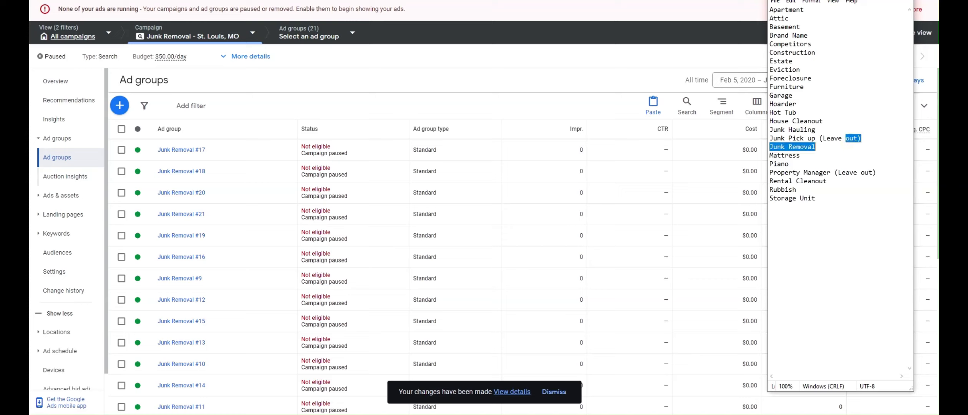
pyautogui.click(842, 145)
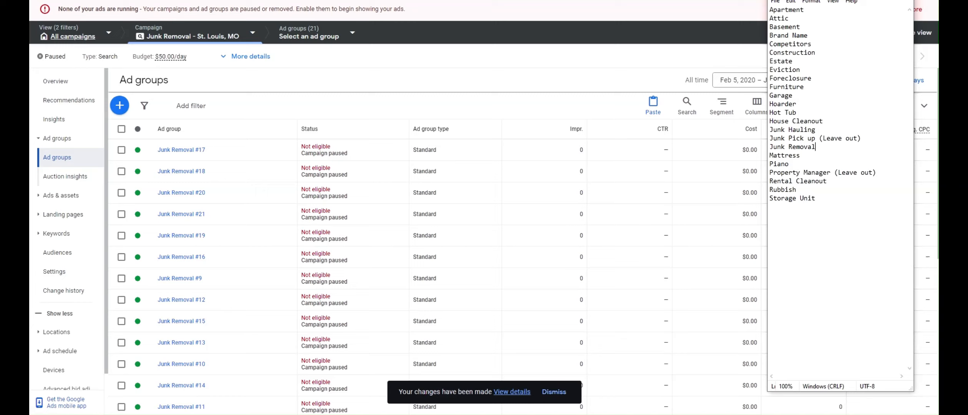
pyautogui.moveTo(860, 138); pyautogui.dragTo(773, 138)
pyautogui.click(773, 138)
pyautogui.moveTo(861, 138); pyautogui.dragTo(755, 128)
pyautogui.click(820, 139)
pyautogui.moveTo(834, 0); pyautogui.dragTo(794, 23)
pyautogui.click(866, 25)
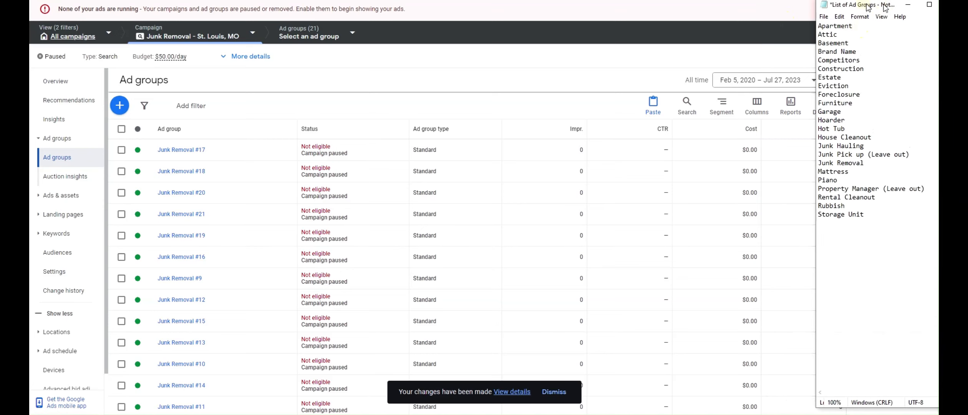
pyautogui.click(908, 5)
# Rename the Junk Removal #2 ad group as "Apartment Cleanout".
pyautogui.scroll(-5, 292, 211)
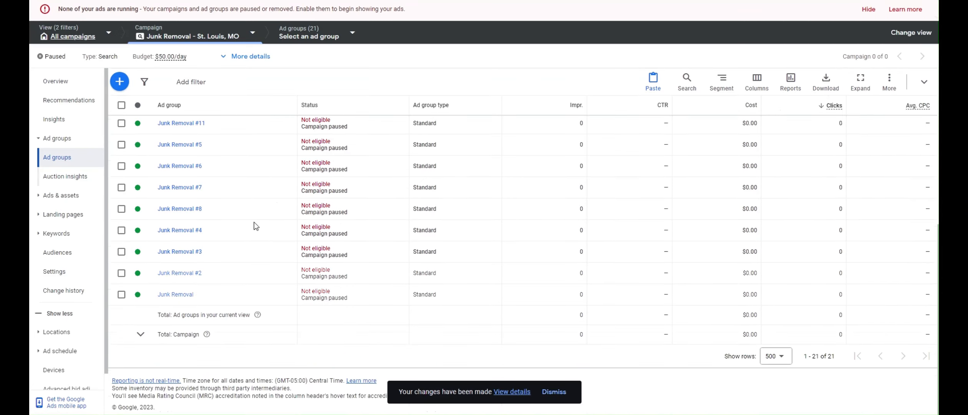
pyautogui.click(212, 274)
pyautogui.hotkey('ctrl', 'a')
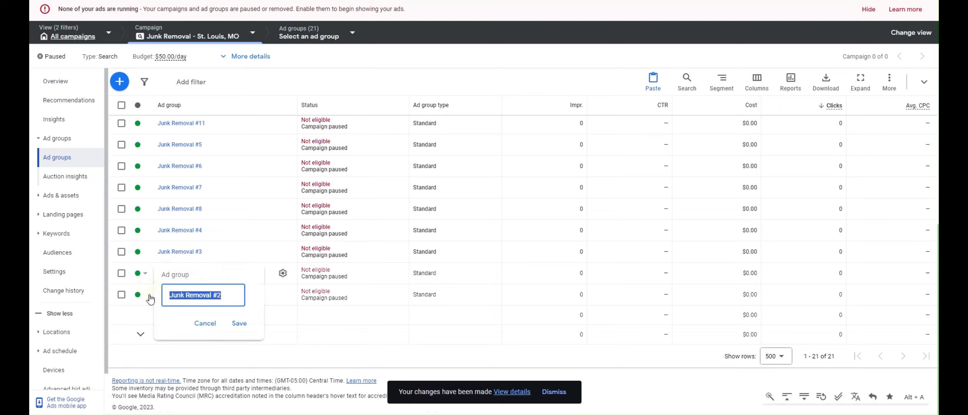
pyautogui.write('Apartment Cleanout')
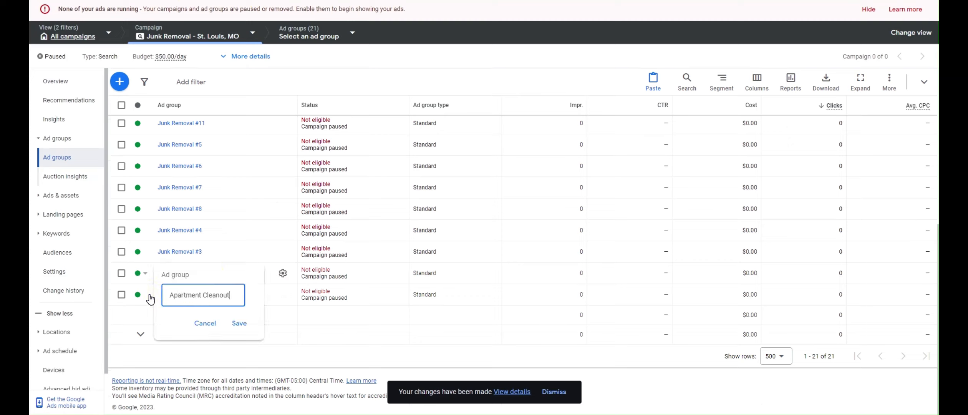
pyautogui.press('Return')
# Remove all of the copied keywords from the Apartment Cleanout ad group.
pyautogui.click(177, 275)
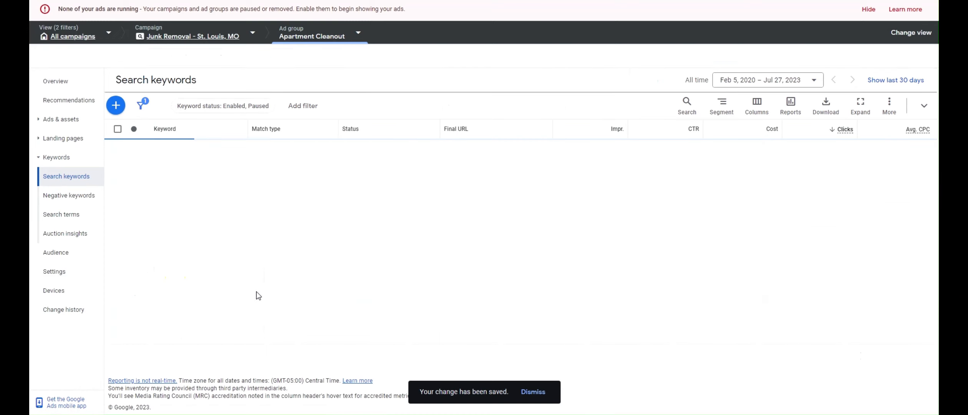
pyautogui.click(118, 128)
pyautogui.click(179, 106)
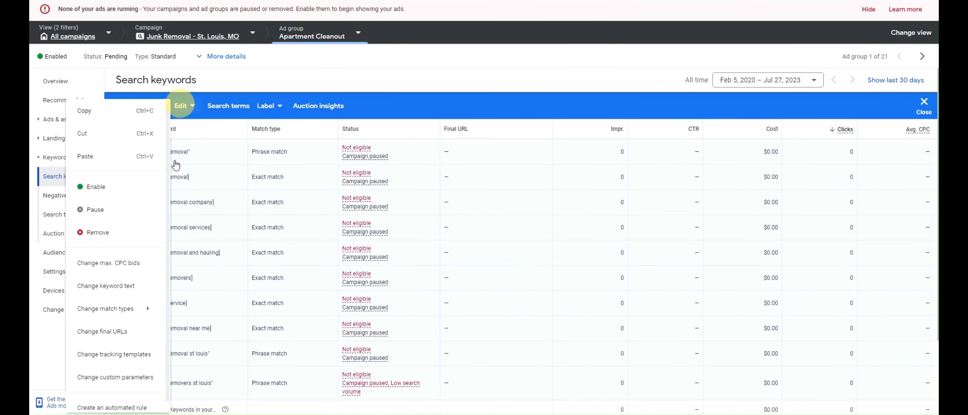
pyautogui.click(132, 165)
pyautogui.click(573, 219)
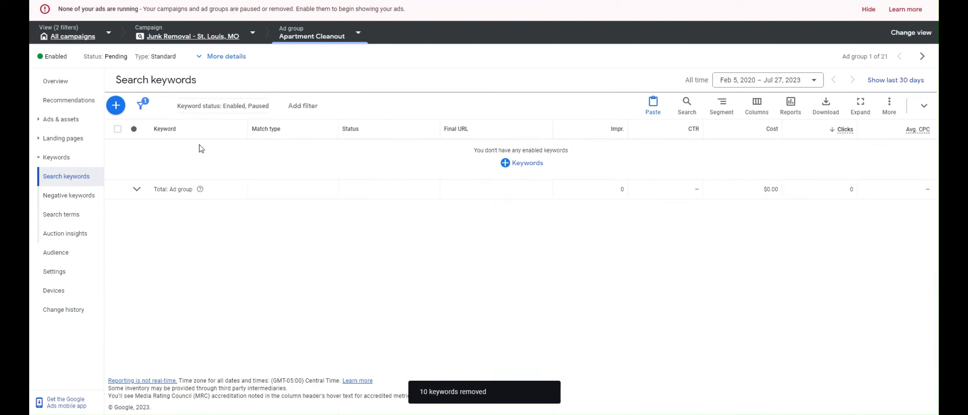
# Start adding keywords to the Apartment Cleanout ad group and get keyword ideas for "apartment cleanout services".
pyautogui.click(507, 162)
pyautogui.click(405, 208)
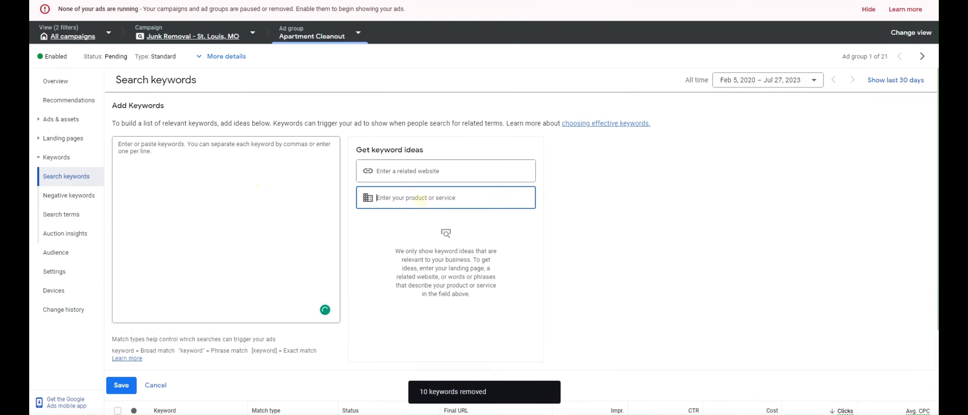
pyautogui.write('apartment cleanout ervic')
pyautogui.hotkey('ctrl', 'shift', 'Left')
pyautogui.write('erv')
pyautogui.hotkey('ctrl', 'shift', 'Left')
pyautogui.write('services')
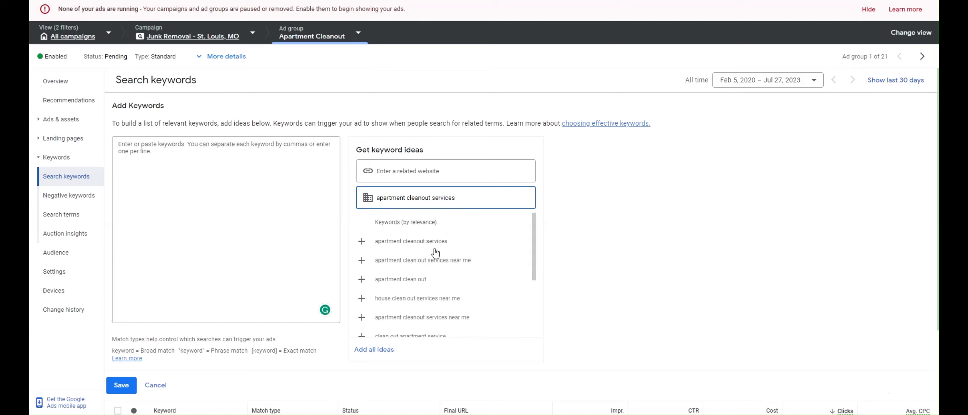
# Add the ideas "apartment cleanout services", "apartment clean out services near me", "apartment clean out" and "apartment cleanout services near me" to the keyword list.
pyautogui.click(440, 246)
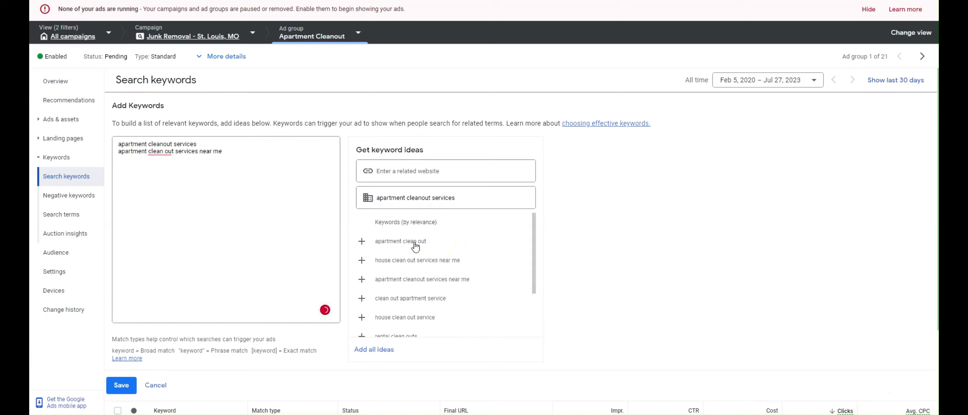
pyautogui.click(444, 249)
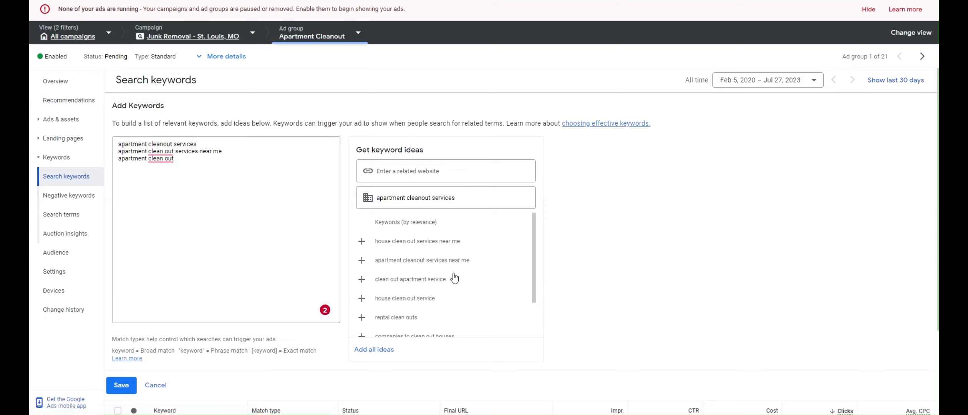
pyautogui.scroll(-1, 454, 277)
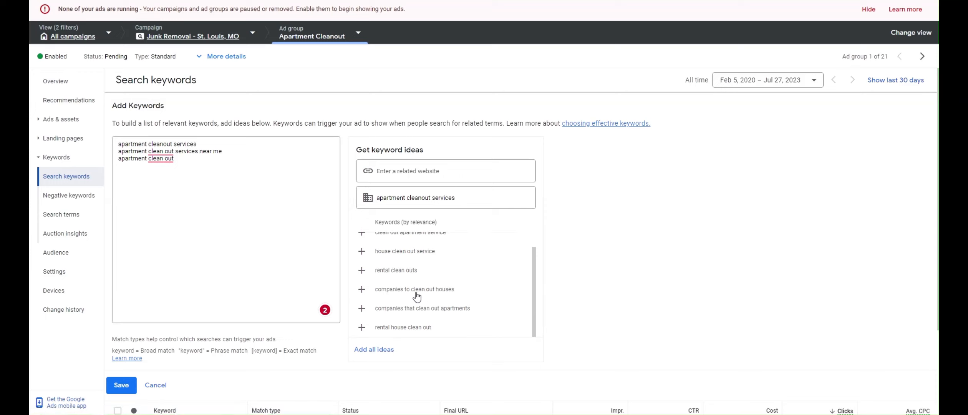
pyautogui.scroll(-1, 441, 296)
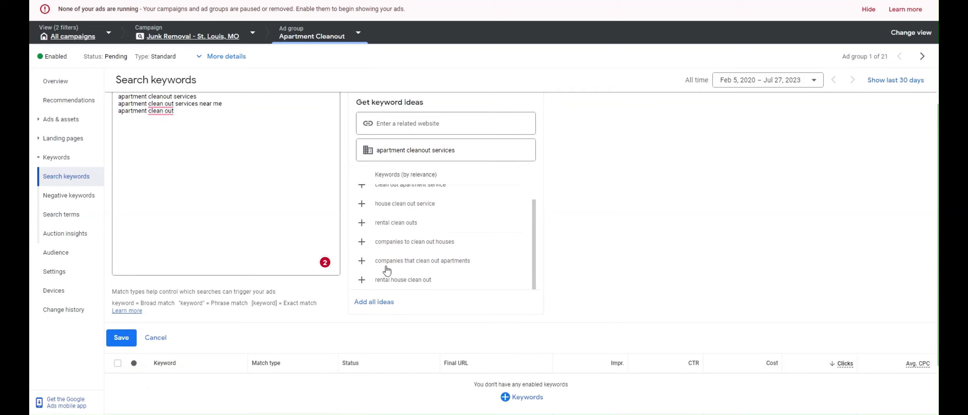
pyautogui.scroll(3, 440, 298)
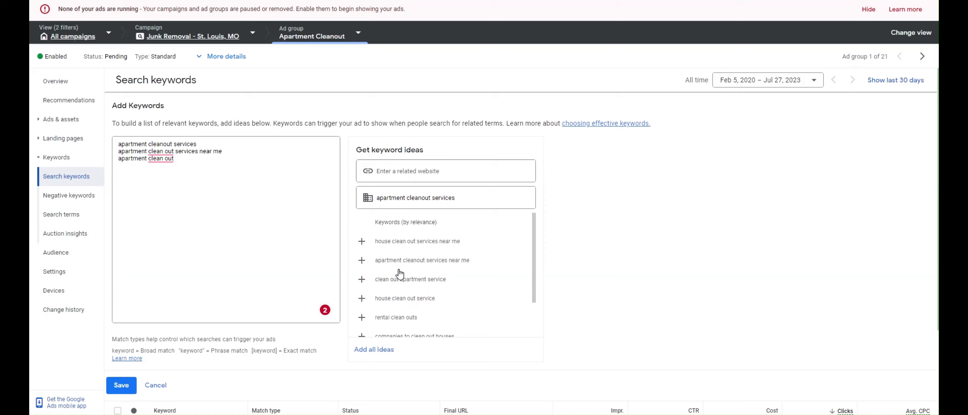
pyautogui.click(422, 260)
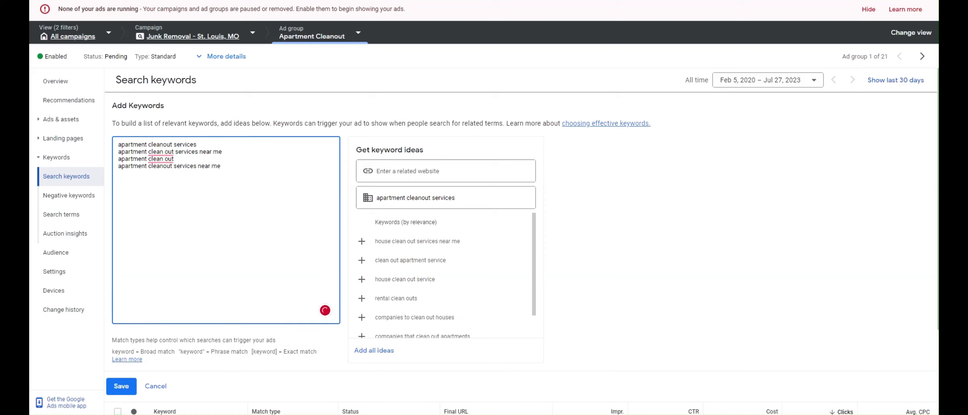
# Get ideas for "apartment junk removal" and add it, "junk removal from apartment", "apartment junk removal near me" and "junk removal apartment" to the keyword list.
pyautogui.moveTo(456, 197); pyautogui.dragTo(397, 197)
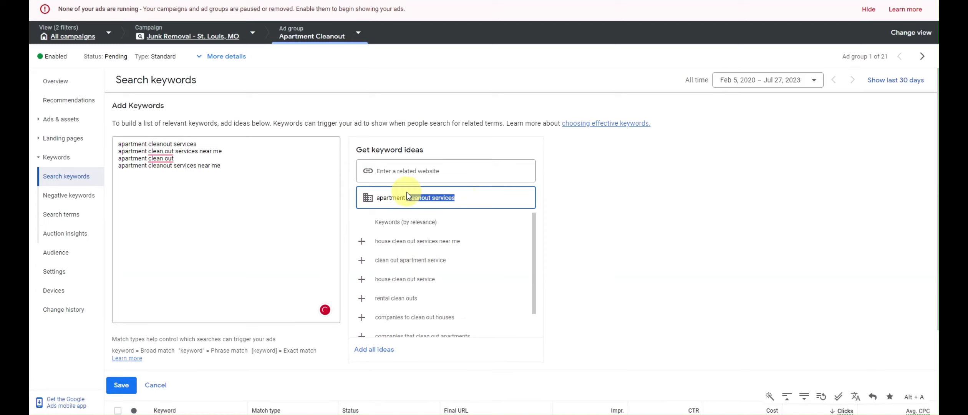
pyautogui.press('BackSpace')
pyautogui.write('junk removal')
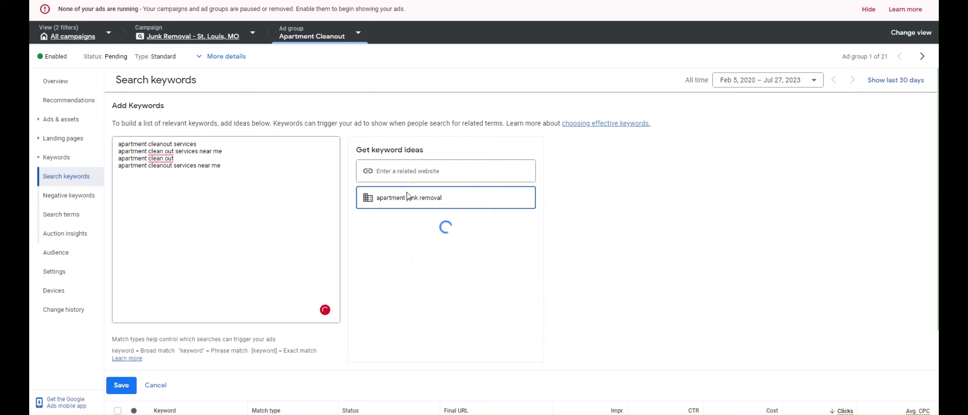
pyautogui.click(434, 245)
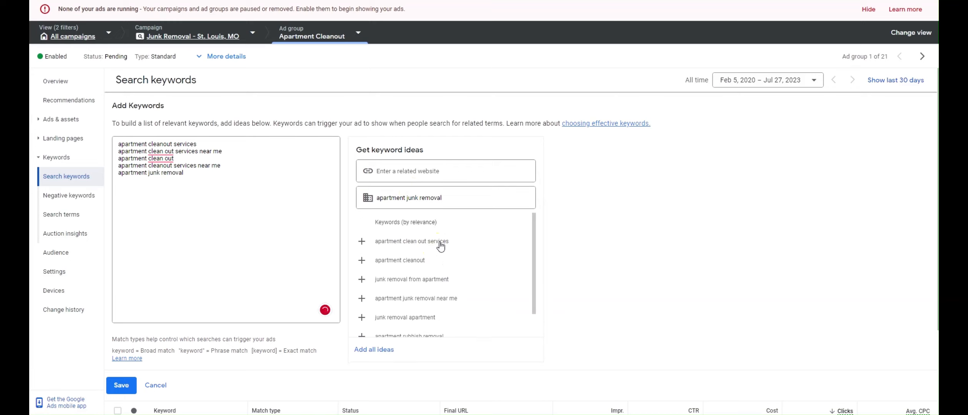
pyautogui.click(442, 279)
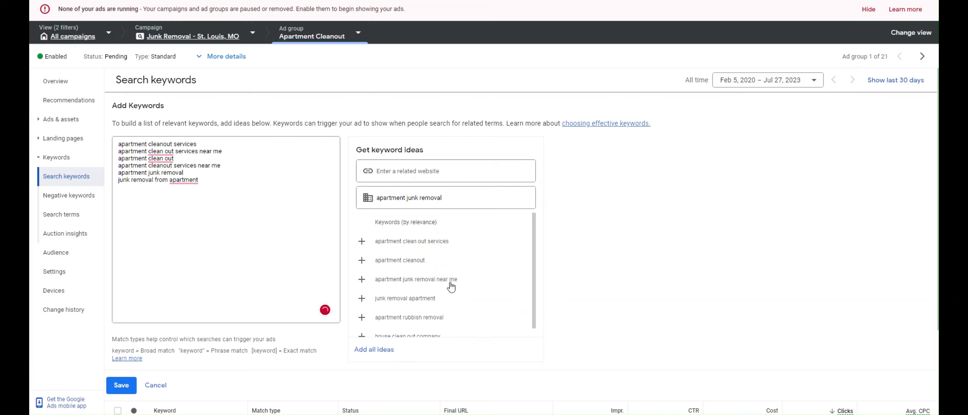
pyautogui.click(451, 286)
pyautogui.click(445, 298)
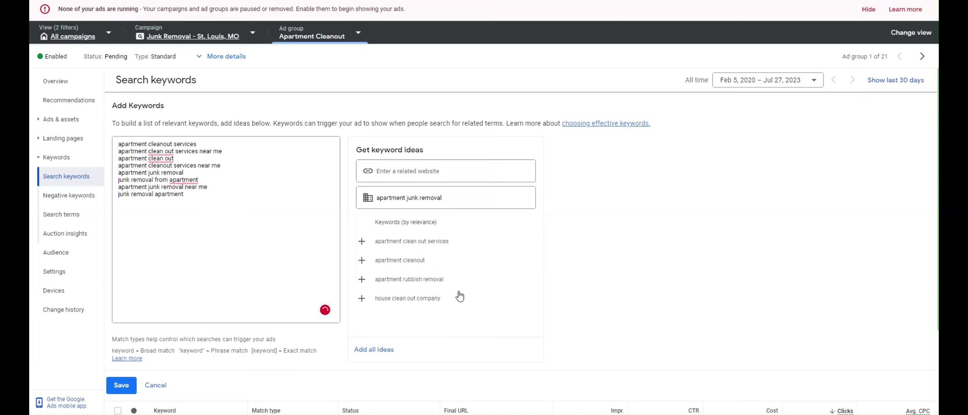
pyautogui.click(208, 198)
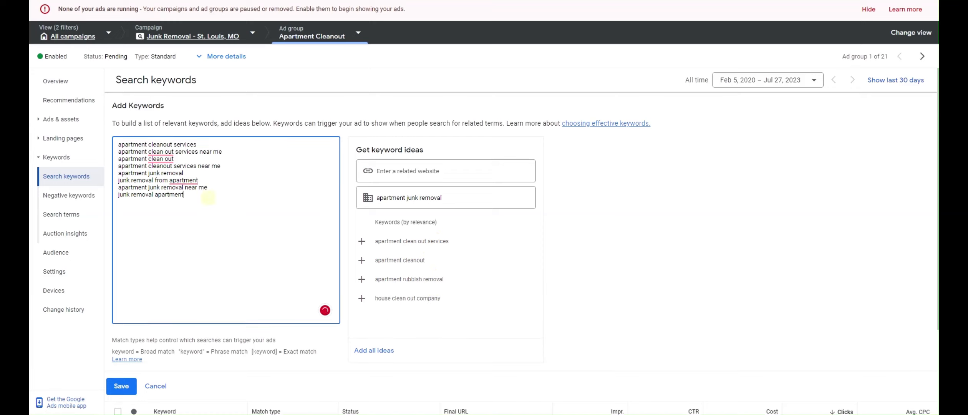
# Enclose all eight apartment keywords in square brackets as exact match and save them to the Apartment Cleanout ad group.
pyautogui.hotkey('ctrl', 'shift', 'Left')
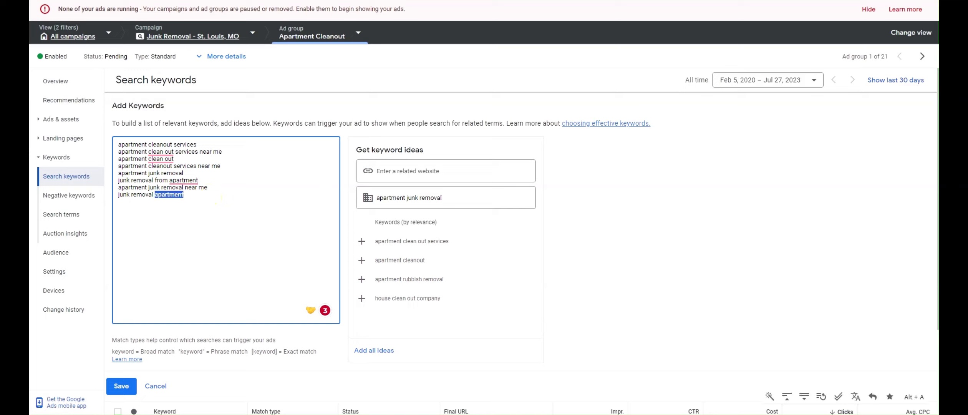
pyautogui.press('Right')
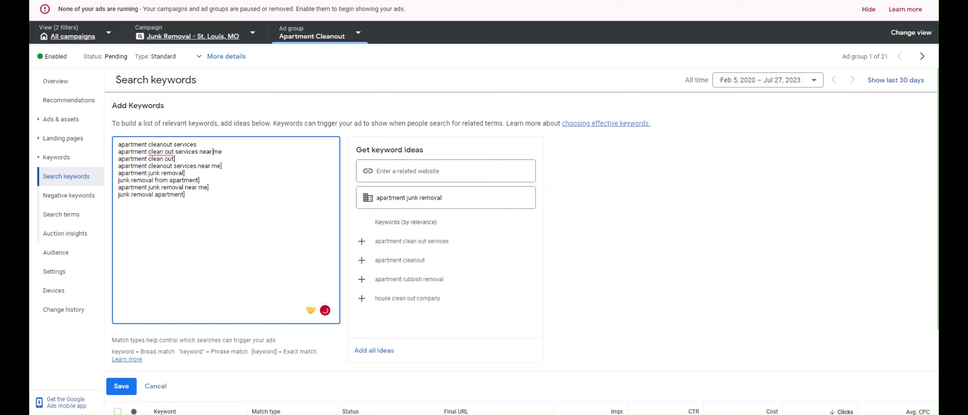
pyautogui.write('[')
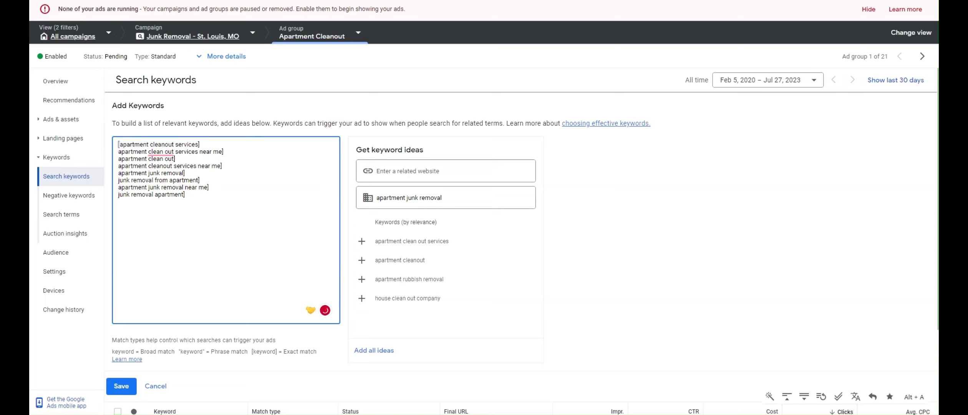
pyautogui.press('Down')
pyautogui.press('Left')
pyautogui.press('[')
pyautogui.press('Down')
pyautogui.press('Left')
pyautogui.press('[')
pyautogui.press('Down')
pyautogui.press('Left')
pyautogui.press('[')
pyautogui.press('Down')
pyautogui.press('Left')
pyautogui.press('[')
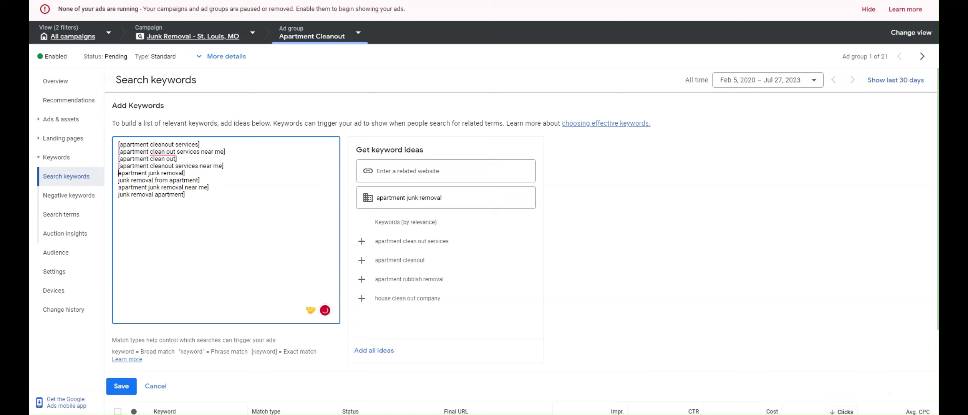
pyautogui.press('Down')
pyautogui.press('[')
pyautogui.press('Down')
pyautogui.press('Left')
pyautogui.press('BackSpace')
pyautogui.press('Left')
pyautogui.press('[')
pyautogui.press('Down')
pyautogui.press('Left')
pyautogui.press('[')
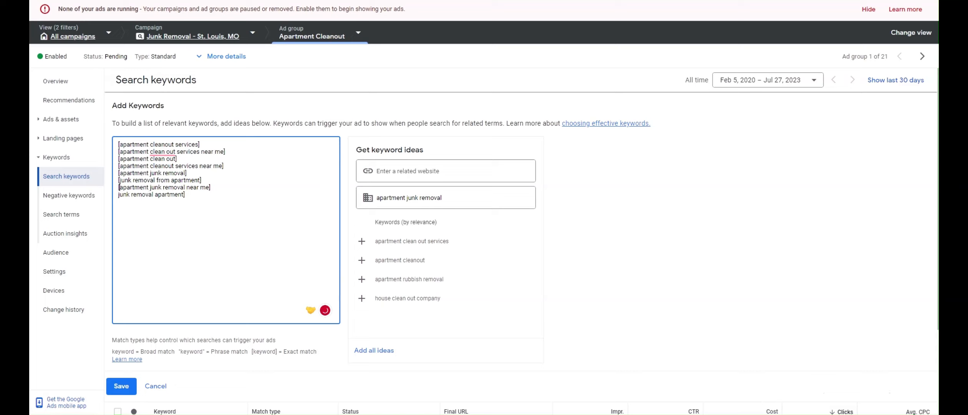
pyautogui.press('Down')
pyautogui.press('Left')
pyautogui.press('[')
pyautogui.click(122, 386)
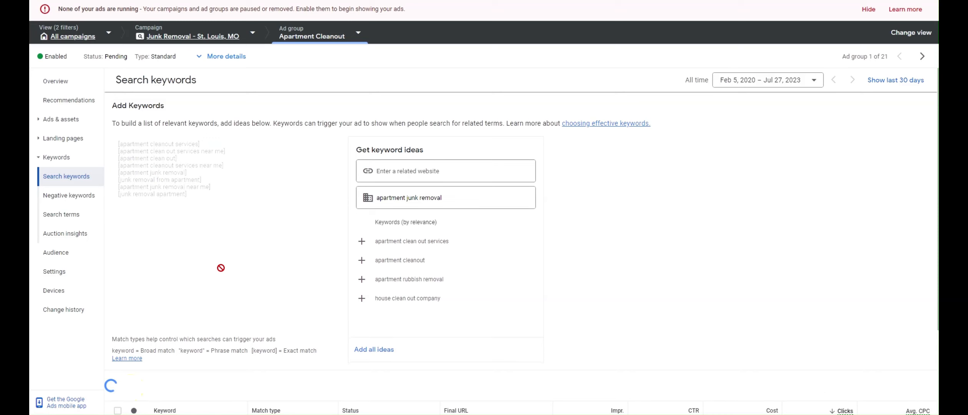
# Open the Apartment Cleanout ad group's responsive search ad for editing and set its display path to Apartment / Cleanout.
pyautogui.click(61, 119)
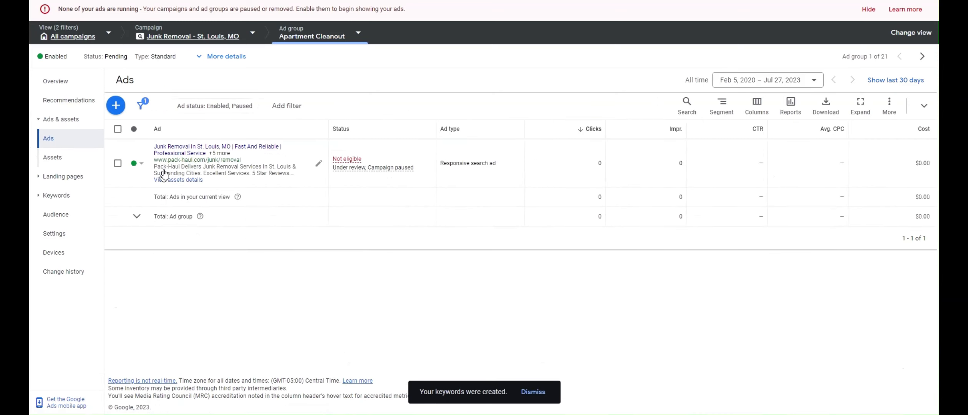
pyautogui.click(319, 171)
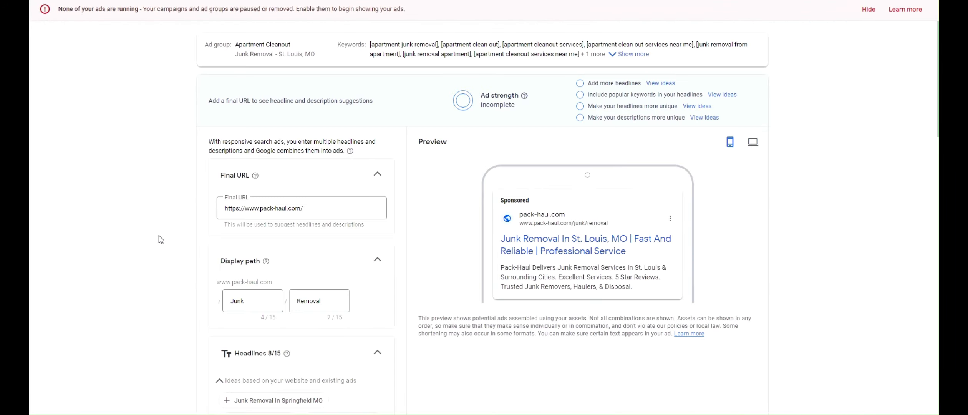
pyautogui.scroll(-3, 324, 231)
pyautogui.doubleClick(281, 212)
pyautogui.write('Ara')
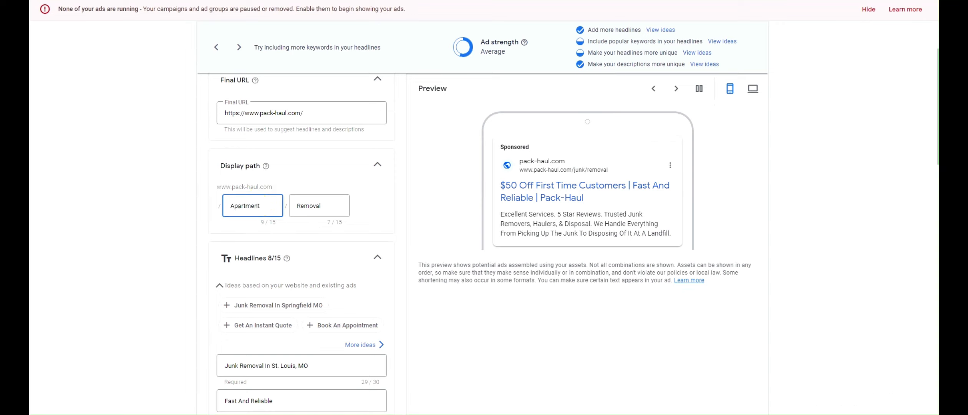
pyautogui.press('Tab')
pyautogui.write('C')
# Add the headlines "Apartment Cleanout Services" and "We Remove Junk From Apartments" to the ad.
pyautogui.scroll(-5, 279, 225)
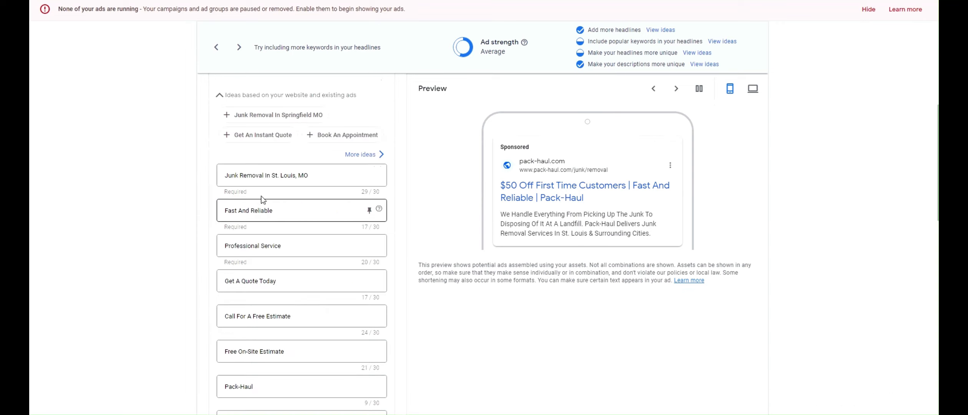
pyautogui.doubleClick(235, 175)
pyautogui.scroll(-4, 284, 194)
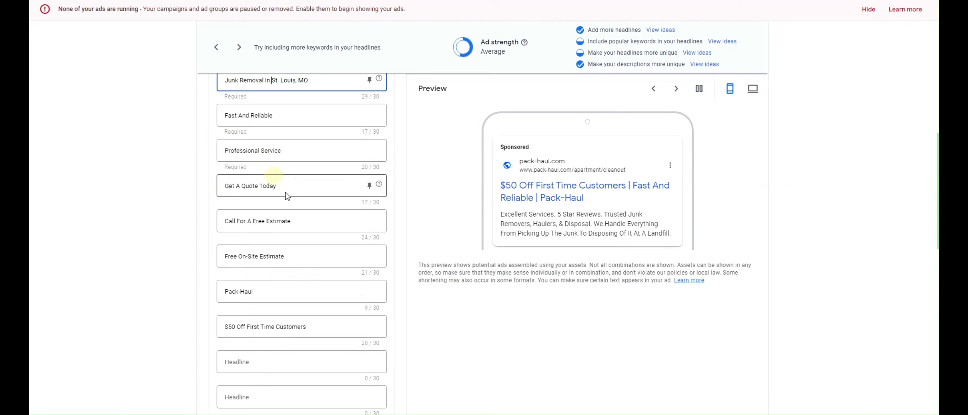
pyautogui.click(252, 308)
pyautogui.write('Aa')
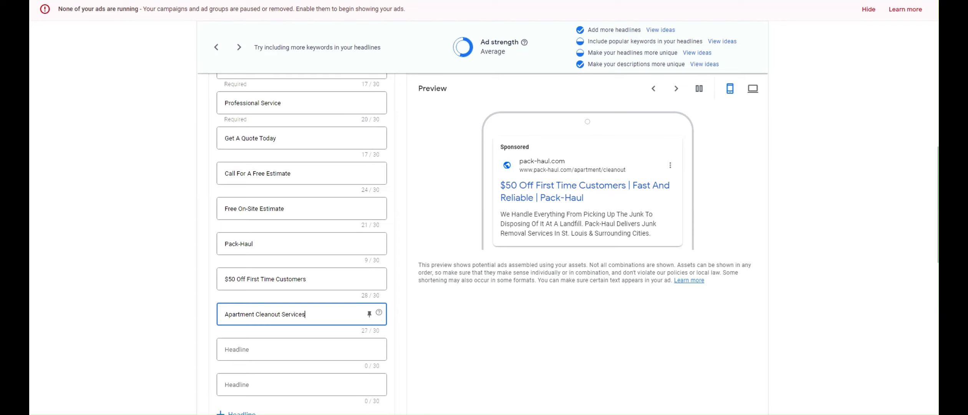
pyautogui.click(264, 356)
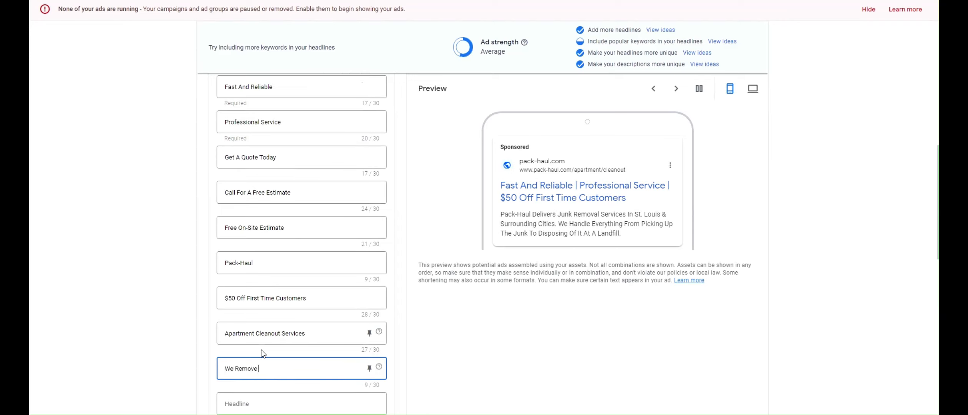
pyautogui.write('We Remove Junk From A')
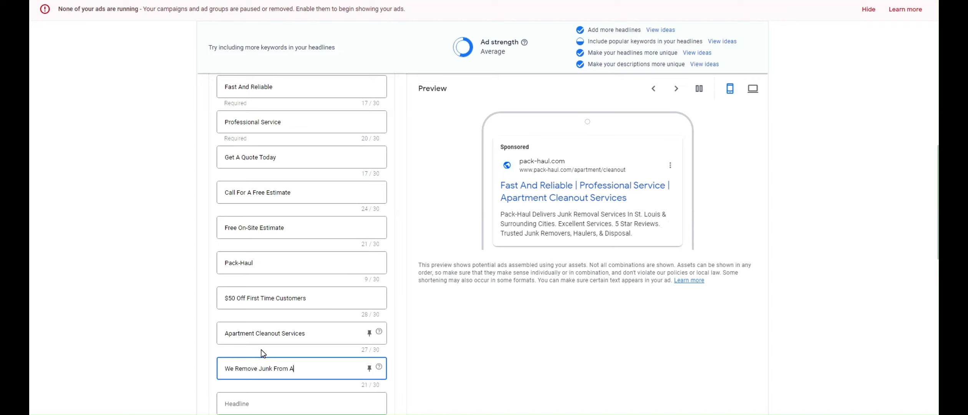
pyautogui.write('partments')
# Pin the headlines "Apartment Cleanout Services" and "We Remove Junk From Apartments" to show only in position 1.
pyautogui.scroll(-1, 261, 349)
pyautogui.click(234, 286)
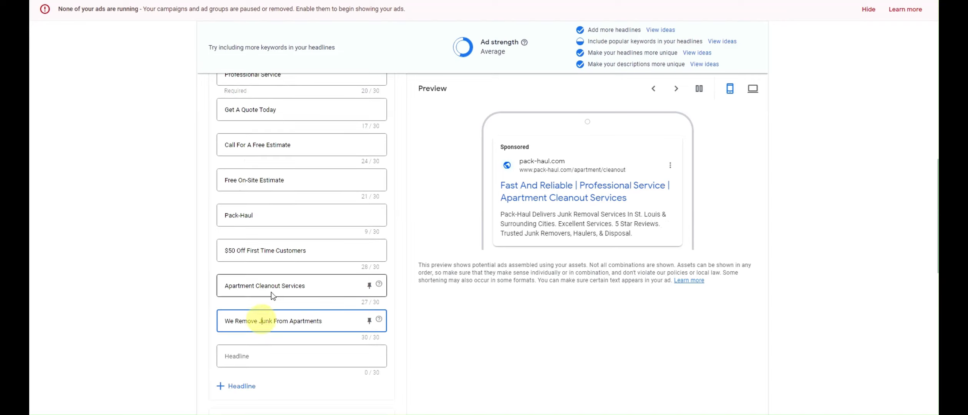
pyautogui.moveTo(305, 303); pyautogui.dragTo(247, 302)
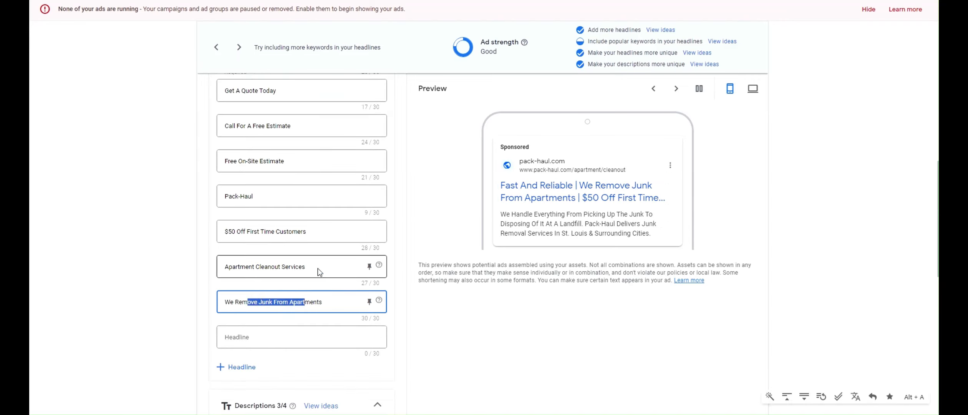
pyautogui.scroll(-2, 247, 302)
pyautogui.click(263, 207)
pyautogui.click(270, 171)
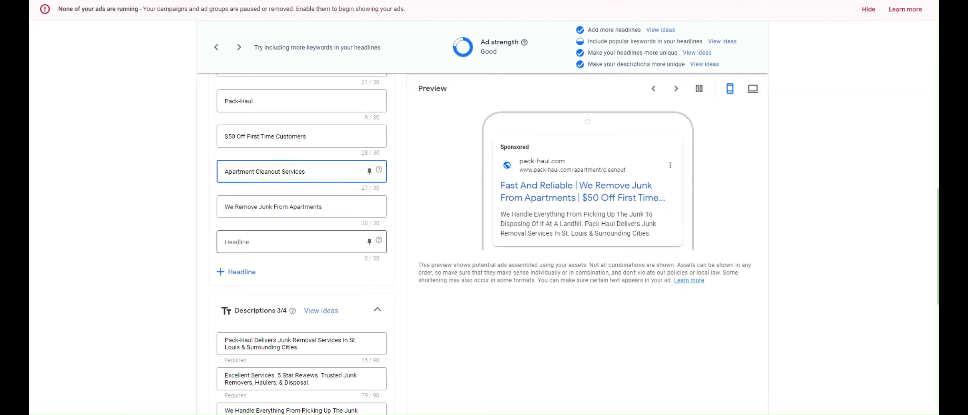
pyautogui.scroll(-1, 302, 274)
pyautogui.scroll(1, 316, 224)
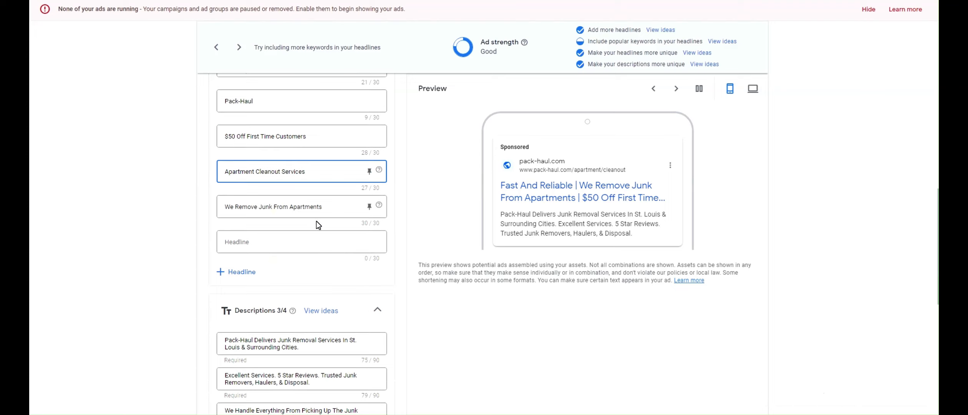
pyautogui.click(369, 172)
pyautogui.click(432, 270)
pyautogui.click(369, 206)
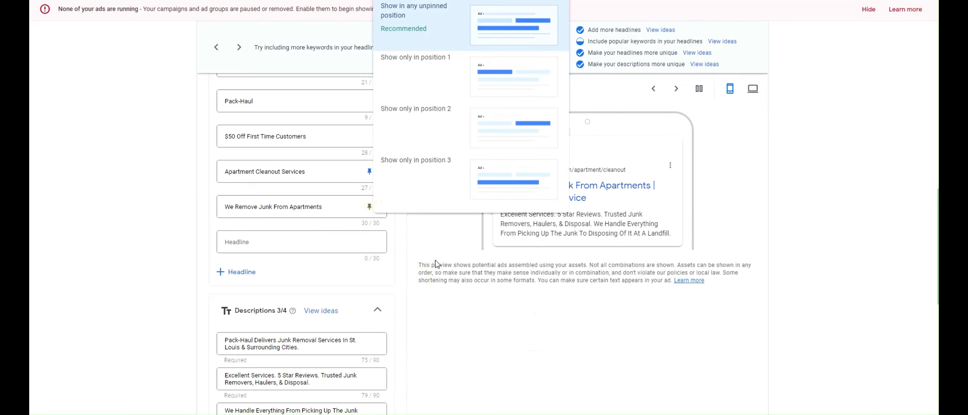
pyautogui.click(422, 73)
# Pin the headline "$50 Off First Time Customers" to show only in position 2.
pyautogui.scroll(3, 342, 251)
pyautogui.scroll(-3, 341, 251)
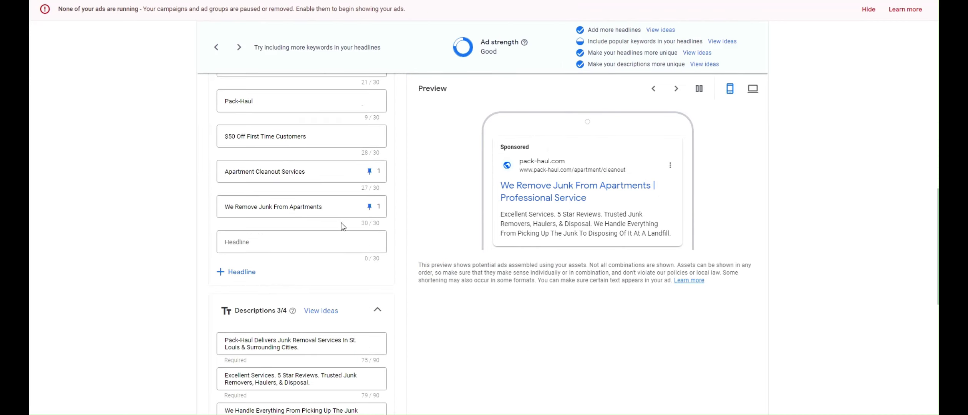
pyautogui.moveTo(319, 206); pyautogui.dragTo(250, 207)
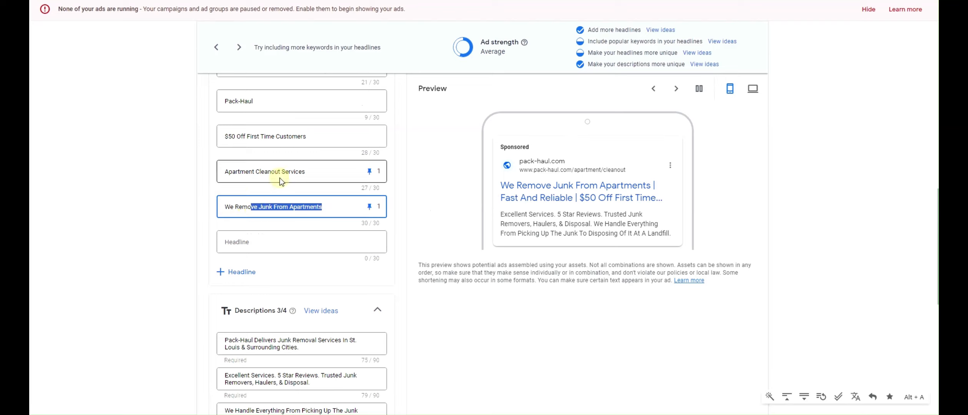
pyautogui.click(297, 171)
pyautogui.click(238, 209)
pyautogui.click(319, 171)
pyautogui.click(317, 206)
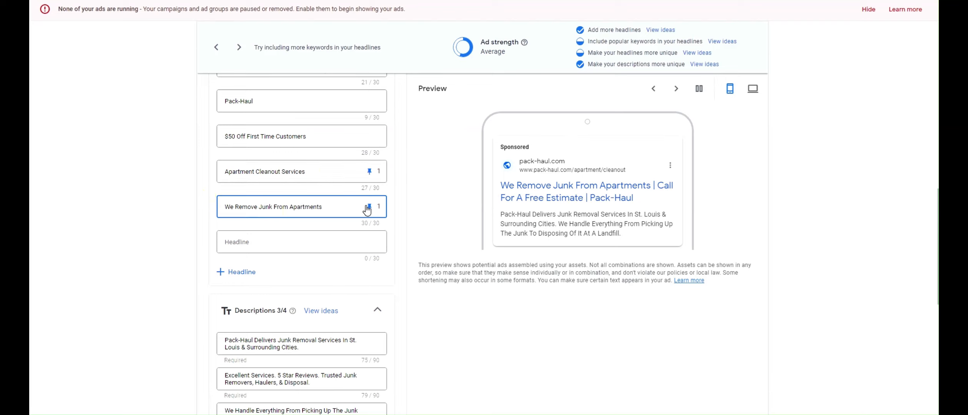
pyautogui.scroll(3, 372, 213)
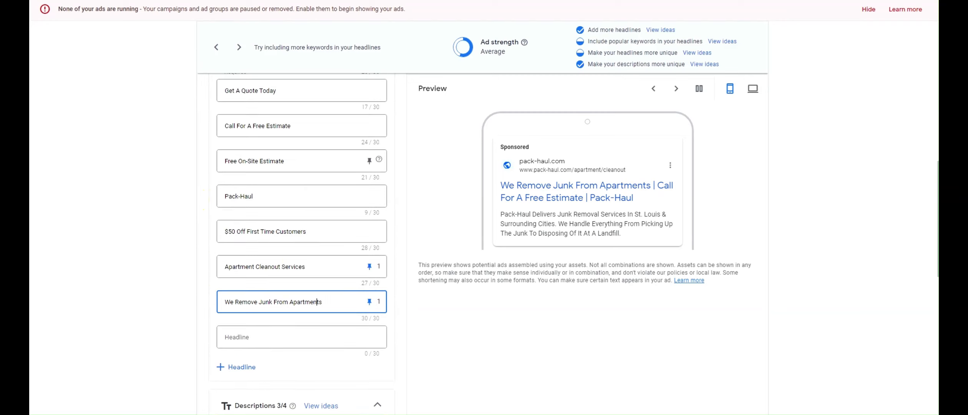
pyautogui.click(370, 231)
pyautogui.click(434, 119)
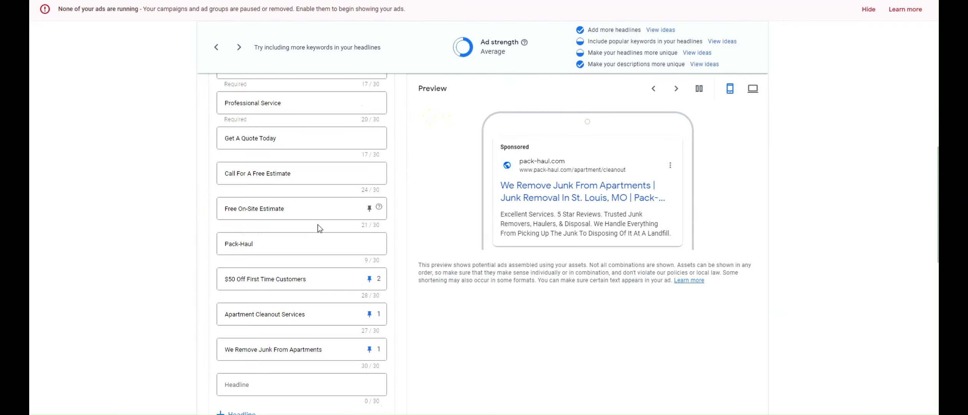
# Examine the discount, quote and estimate headlines and how they combine in the ad preview.
pyautogui.click(306, 279)
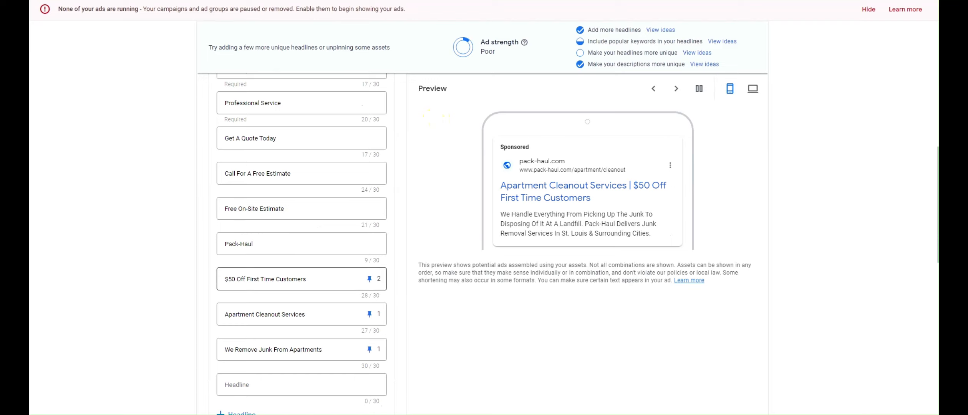
pyautogui.tripleClick(307, 279)
pyautogui.click(311, 280)
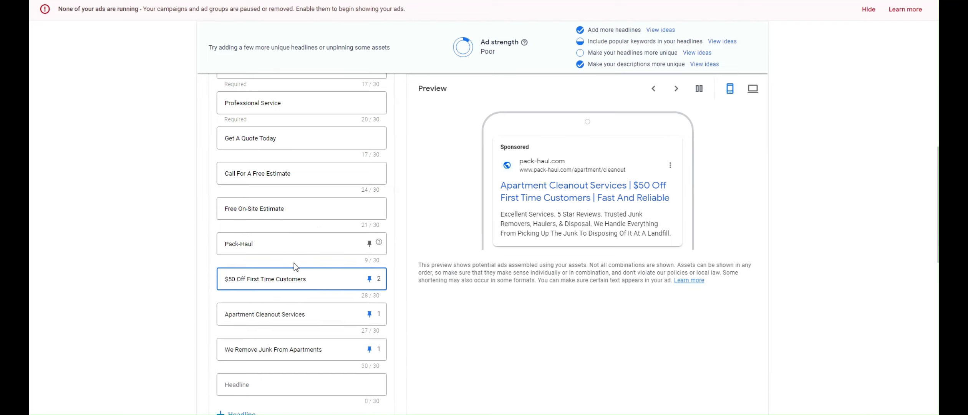
pyautogui.scroll(1, 296, 267)
pyautogui.click(275, 256)
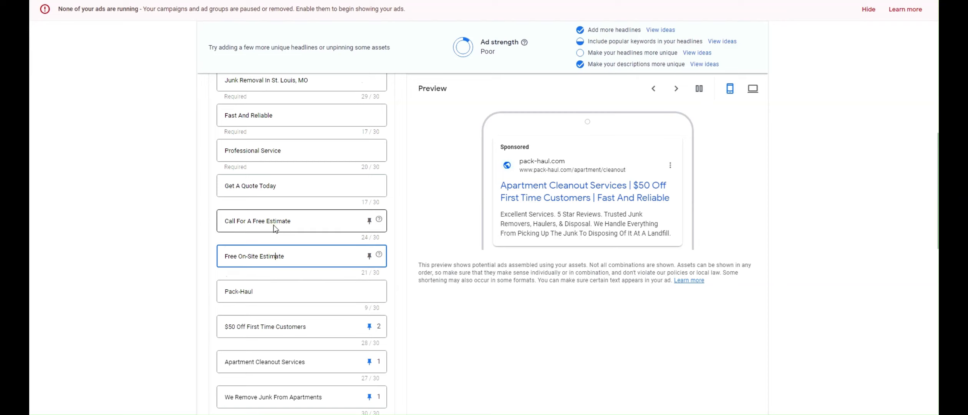
pyautogui.click(273, 220)
pyautogui.click(267, 186)
pyautogui.click(285, 255)
pyautogui.click(286, 221)
pyautogui.click(272, 186)
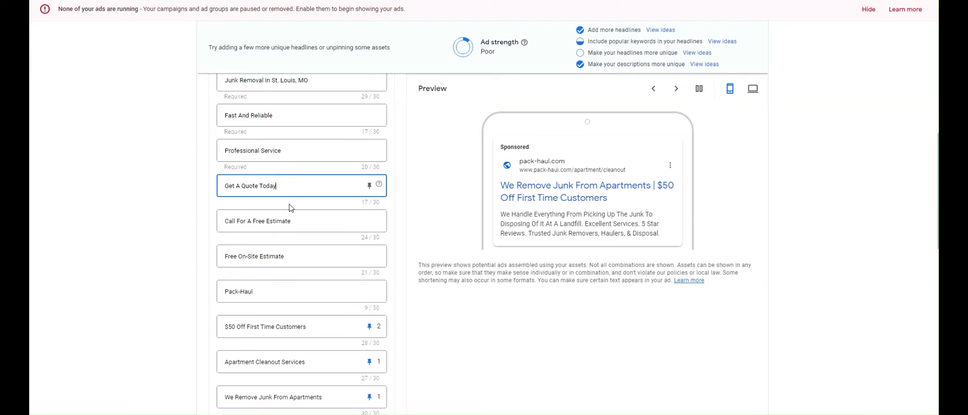
pyautogui.scroll(-2, 307, 238)
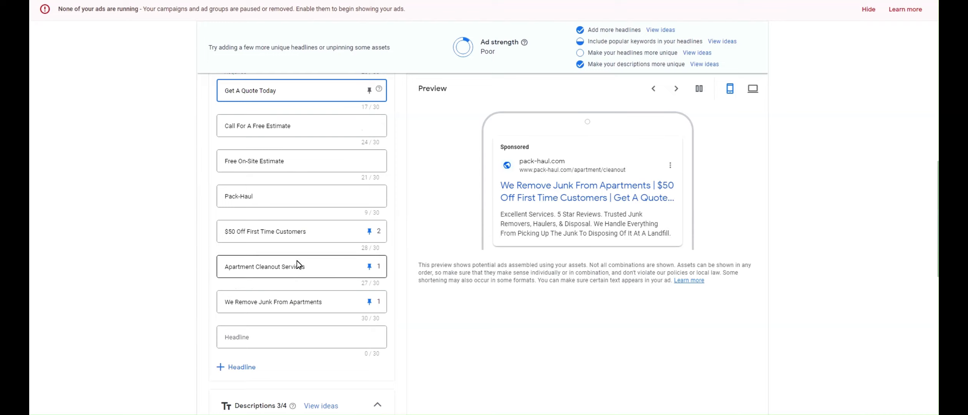
pyautogui.moveTo(310, 232); pyautogui.dragTo(188, 233)
pyautogui.click(283, 232)
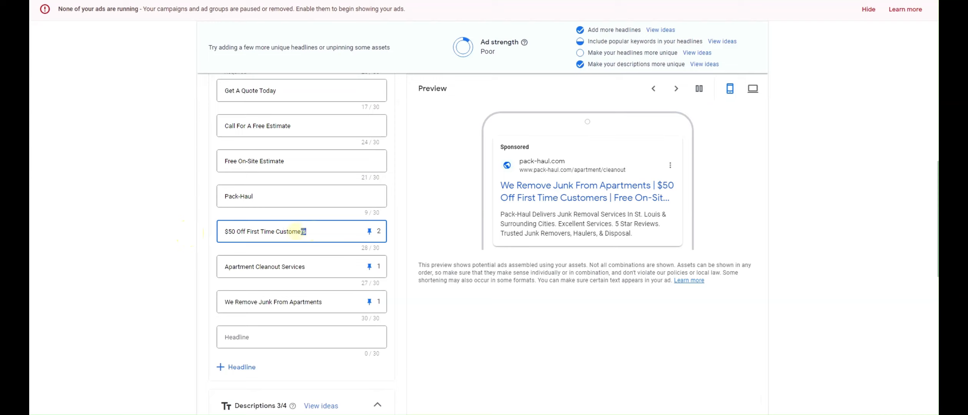
pyautogui.moveTo(296, 231); pyautogui.dragTo(241, 232)
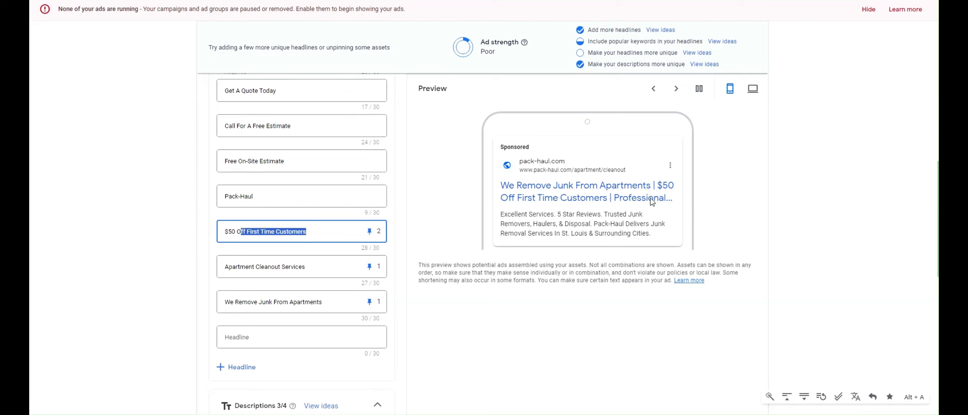
# Pin the headline "Free On-Site Estimate" to show only in position 3.
pyautogui.scroll(1, 385, 188)
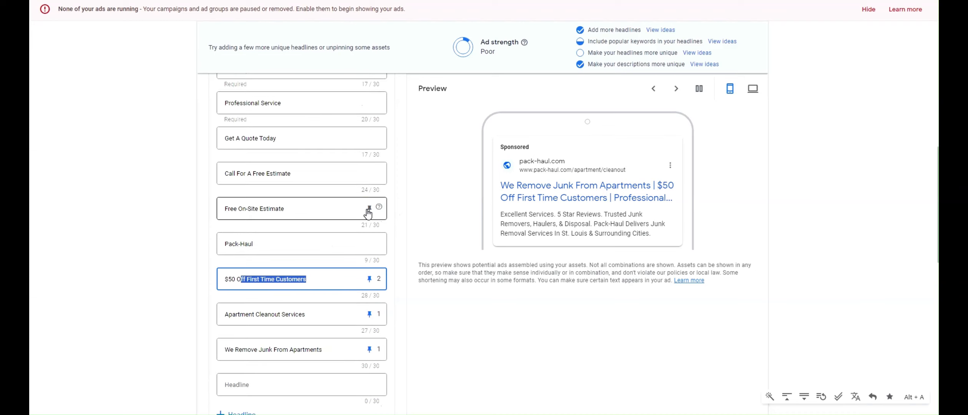
pyautogui.click(370, 209)
pyautogui.click(443, 160)
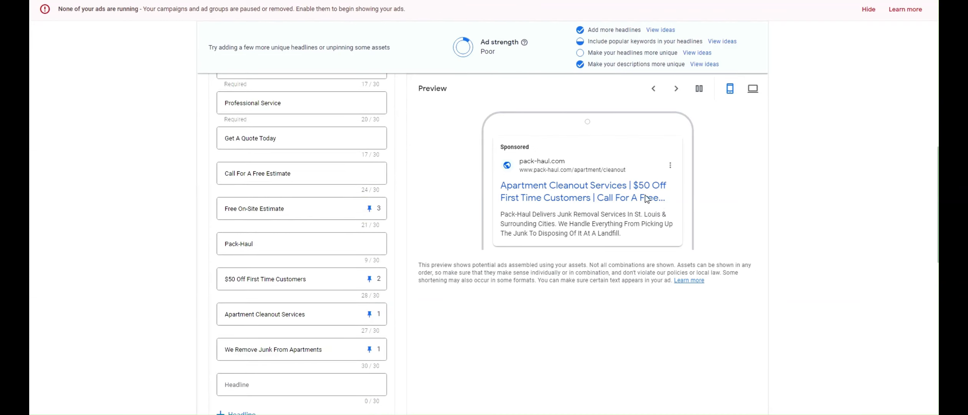
pyautogui.scroll(-1, 550, 197)
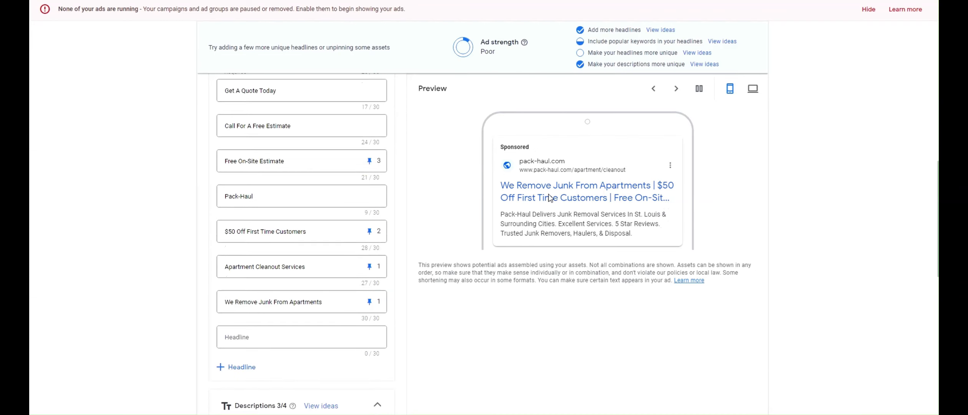
pyautogui.scroll(3, 343, 211)
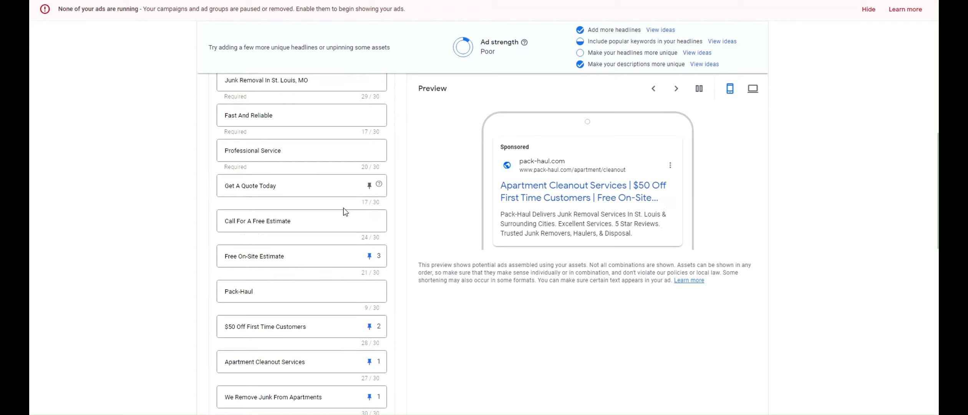
# Examine the apartment ad's full headline list, comparing the unpinned general headlines with those pinned to positions 1, 2 and 3.
pyautogui.scroll(-3, 345, 210)
pyautogui.scroll(3, 325, 249)
pyautogui.moveTo(310, 128); pyautogui.dragTo(231, 129)
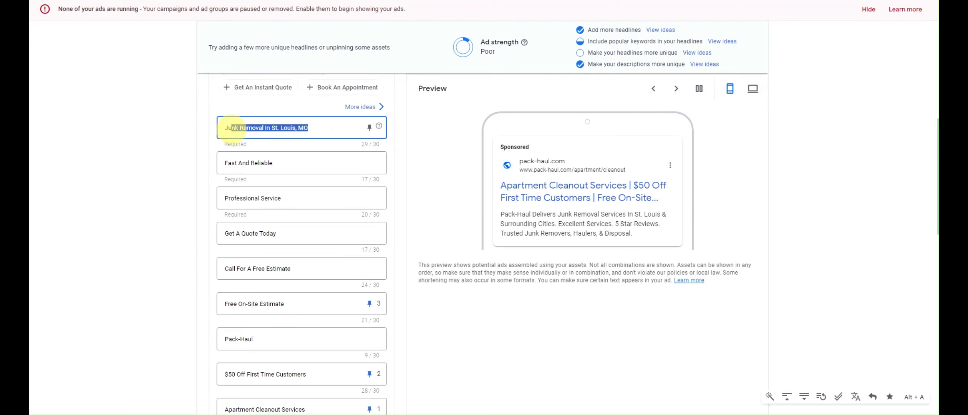
pyautogui.click(292, 125)
pyautogui.click(295, 167)
pyautogui.click(296, 199)
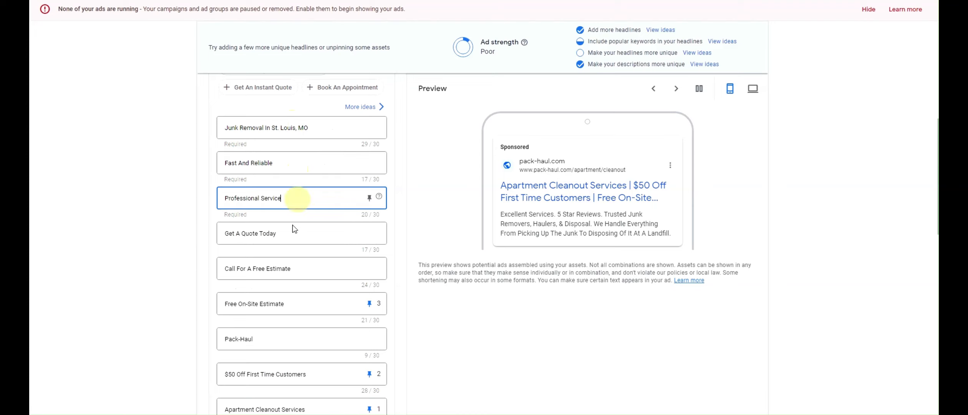
pyautogui.click(286, 232)
pyautogui.scroll(-2, 330, 208)
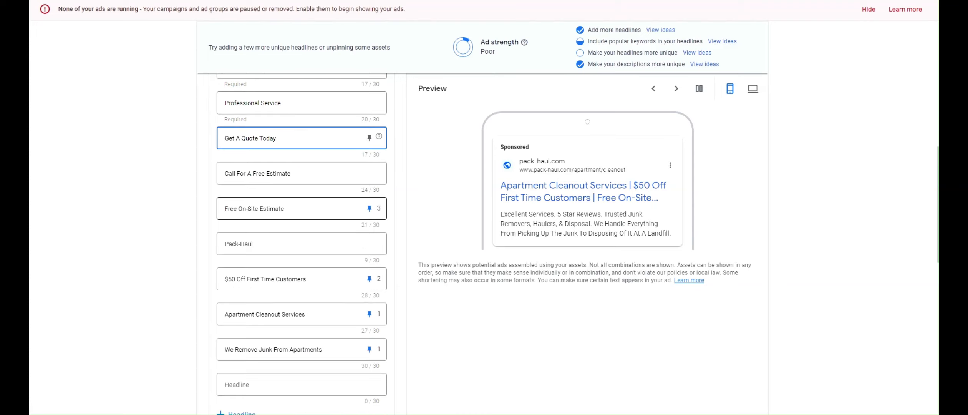
pyautogui.scroll(-3, 302, 269)
pyautogui.scroll(1, 331, 236)
pyautogui.moveTo(249, 183); pyautogui.dragTo(288, 206)
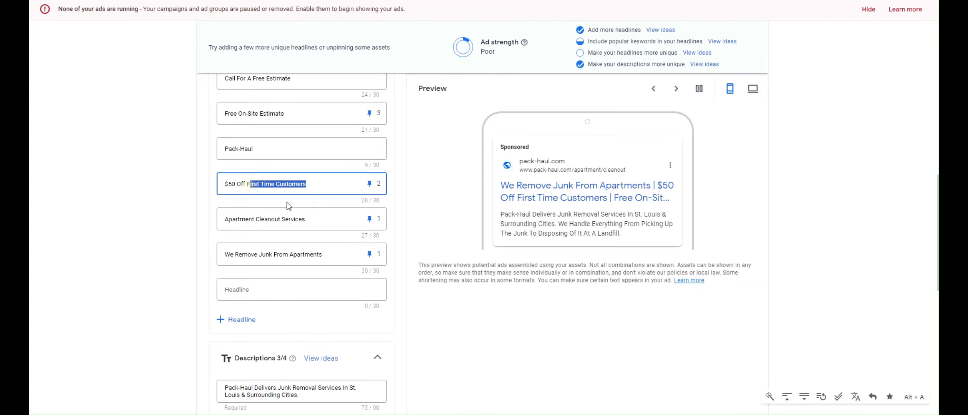
pyautogui.click(306, 221)
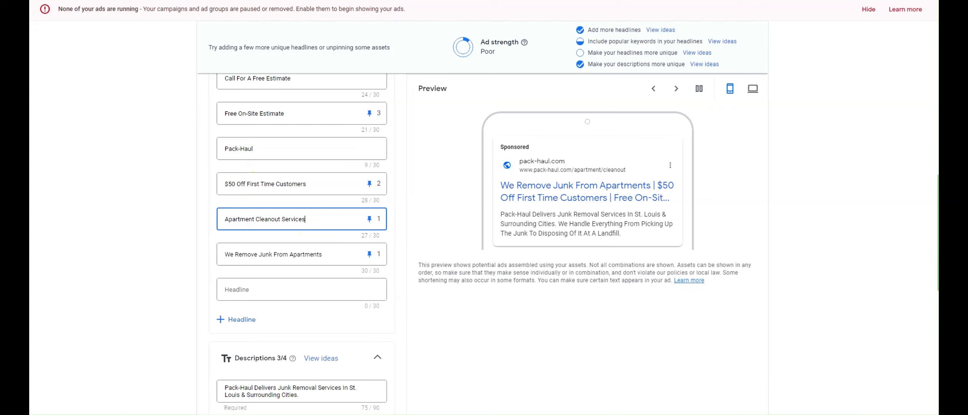
pyautogui.scroll(2, 340, 193)
pyautogui.scroll(-2, 363, 158)
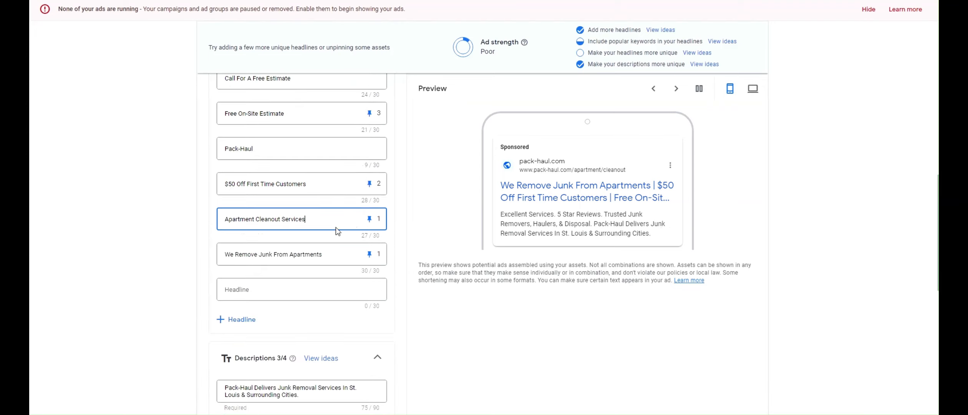
pyautogui.scroll(1, 335, 227)
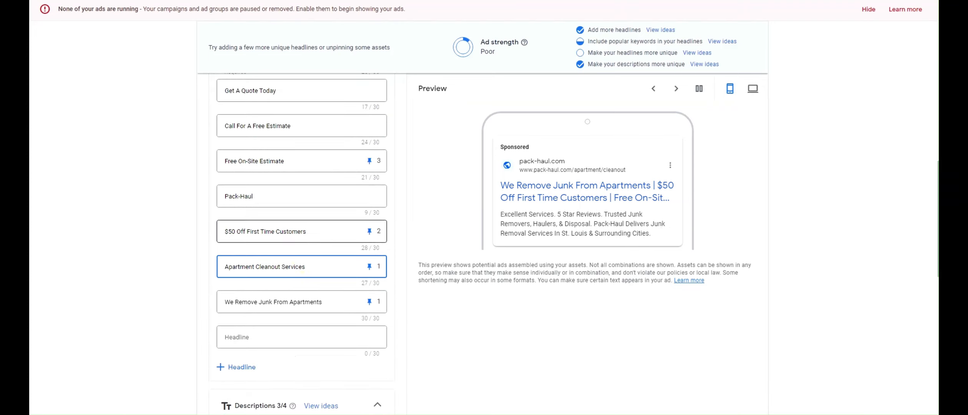
pyautogui.click(312, 163)
# Reword the first description to "Pack-Haul Delivers Apartment Cleanout Services In St. Louis & Surrounding Cities.".
pyautogui.scroll(-1, 366, 235)
pyautogui.scroll(-4, 365, 230)
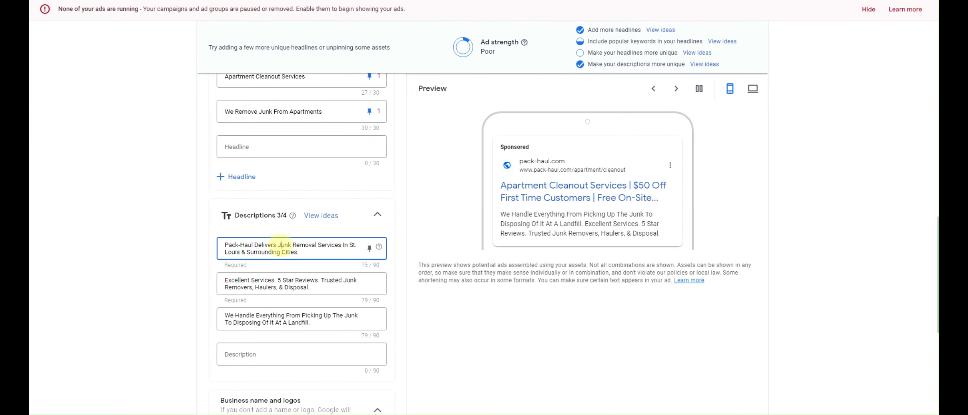
pyautogui.doubleClick(284, 244)
pyautogui.write('Aparmtne')
pyautogui.press('BackSpace')
pyautogui.press('BackSpace')
pyautogui.press('BackSpace')
pyautogui.press('BackSpace')
pyautogui.press('BackSpace')
pyautogui.press('BackSpace')
pyautogui.press('BackSpace')
pyautogui.press('BackSpace')
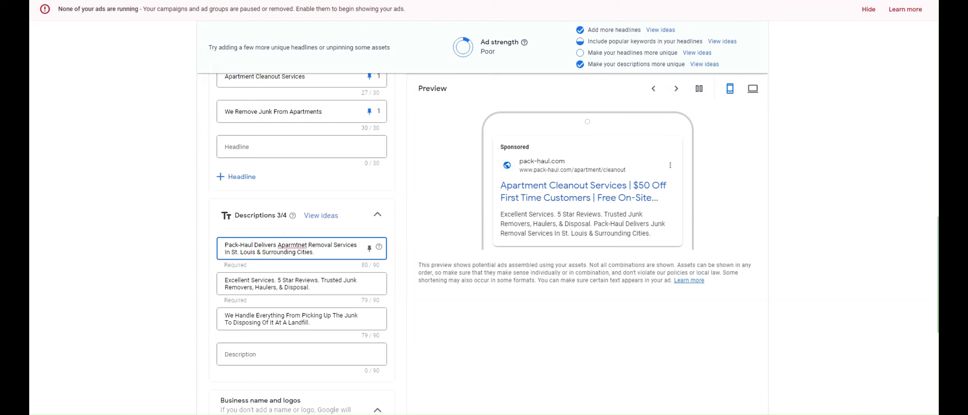
pyautogui.write('Apartment Cleanout')
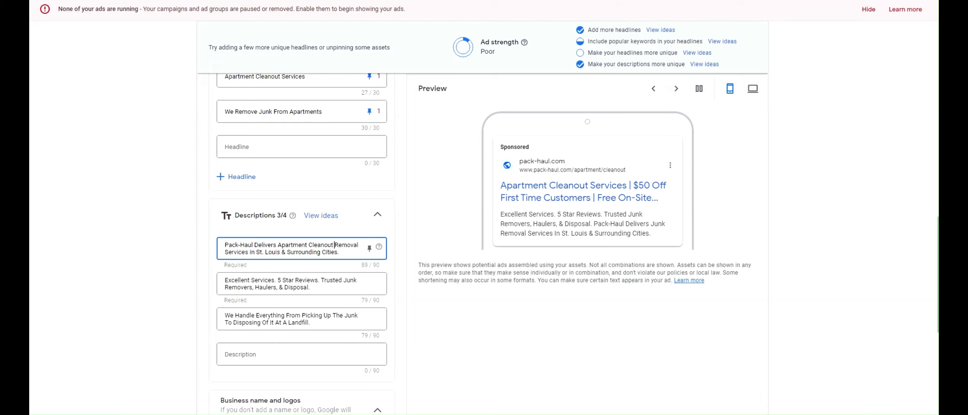
pyautogui.hotkey('ctrl', 'shift', 'Right')
pyautogui.press('Delete')
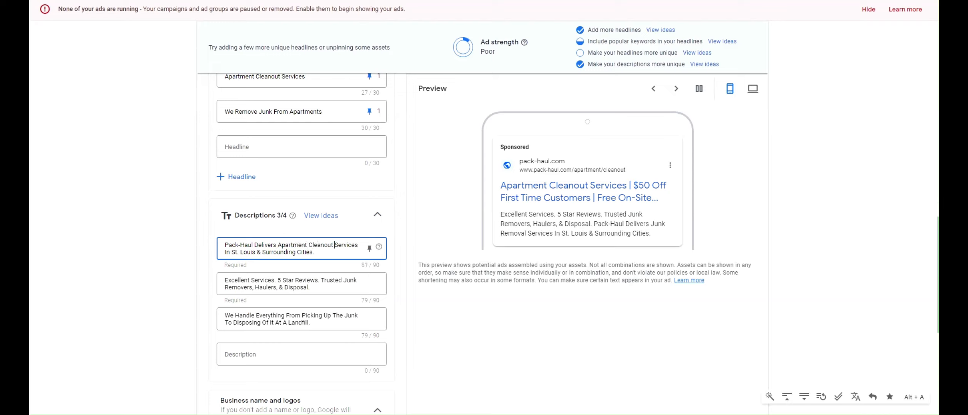
# Check the wording of the three descriptions and save the Apartment Cleanout ad.
pyautogui.moveTo(279, 246); pyautogui.dragTo(334, 246)
pyautogui.click(352, 245)
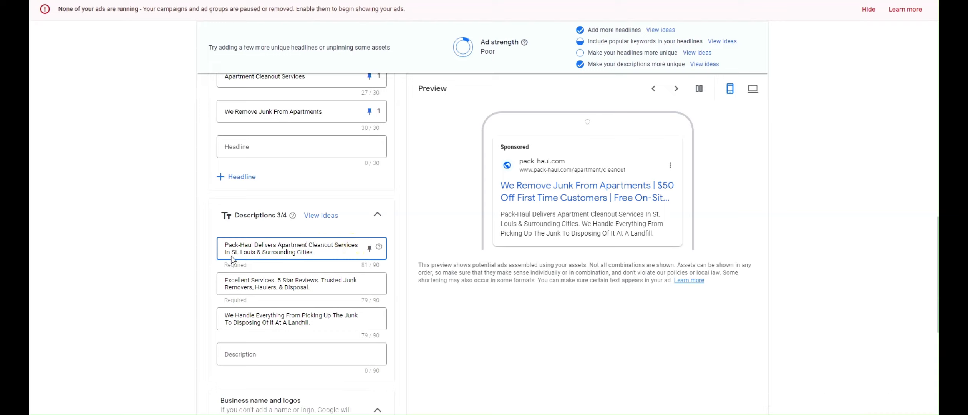
pyautogui.moveTo(231, 252); pyautogui.dragTo(256, 252)
pyautogui.click(293, 252)
pyautogui.moveTo(316, 252); pyautogui.dragTo(216, 233)
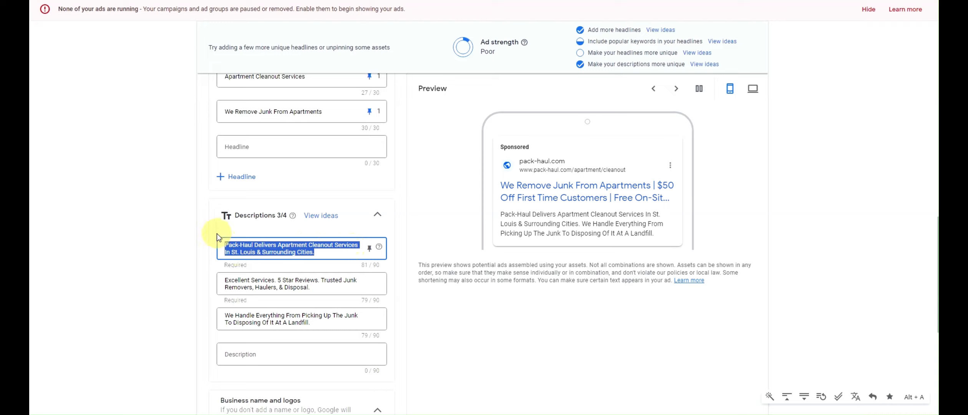
pyautogui.click(303, 281)
pyautogui.click(287, 316)
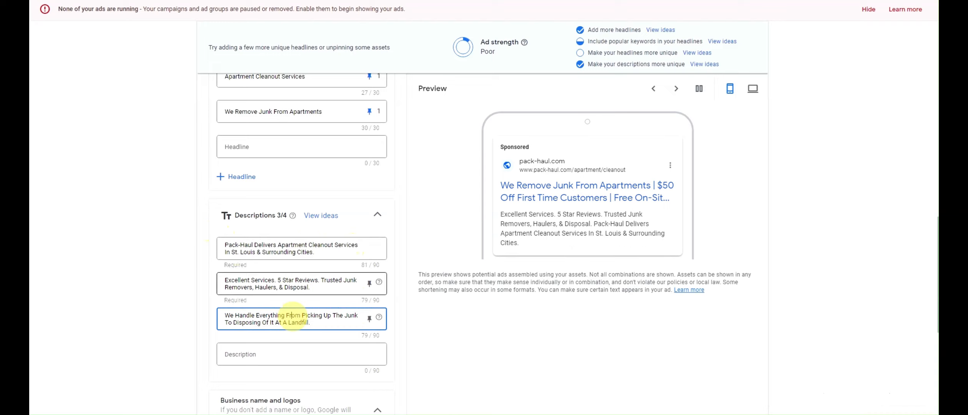
pyautogui.scroll(-6, 299, 296)
pyautogui.click(216, 371)
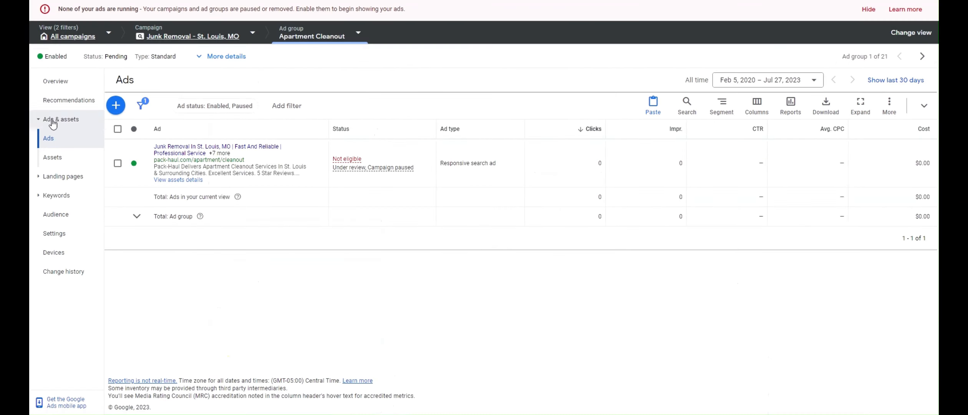
# Return to the list of ad groups in the "Junk Removal - St. Louis, MO" campaign.
pyautogui.click(171, 39)
pyautogui.click(57, 138)
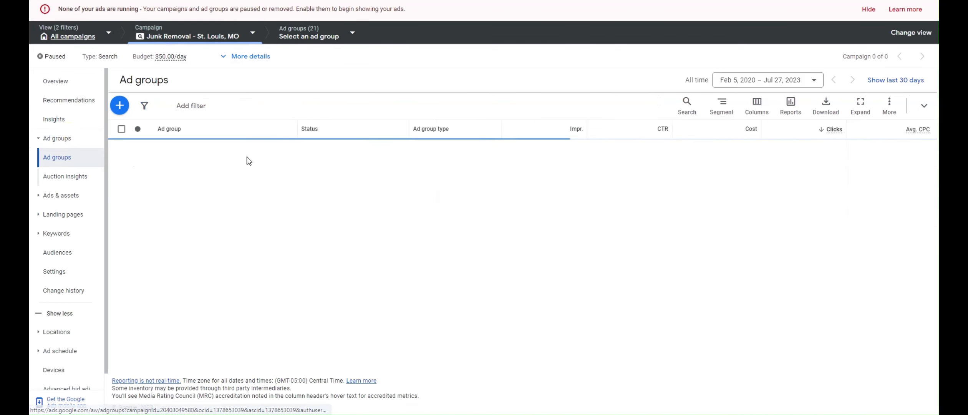
pyautogui.scroll(-6, 249, 157)
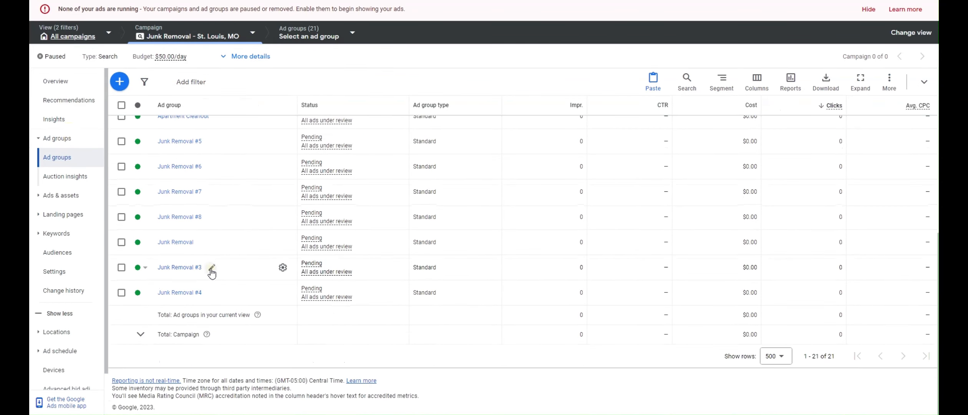
# Rename the ad group "Junk Removal #3" to "Attic Cleanout", taking the service name from the text file list.
pyautogui.click(211, 267)
pyautogui.hotkey('alt', 'Tab')
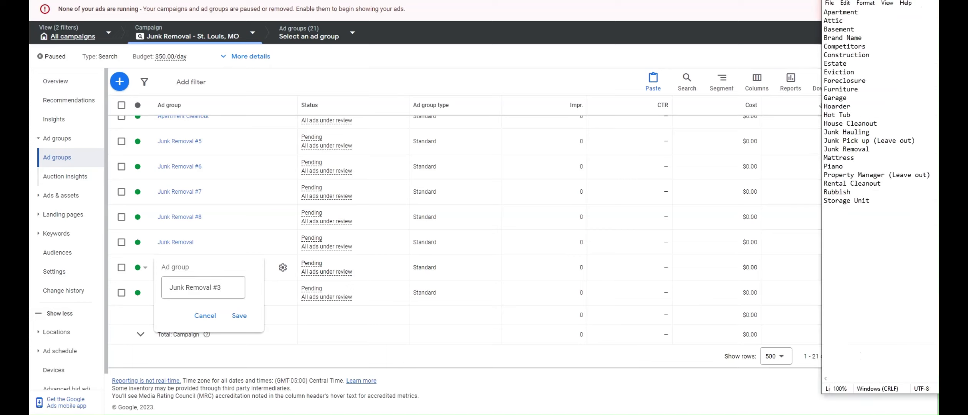
pyautogui.doubleClick(834, 20)
pyautogui.hotkey('ctrl', 'c')
pyautogui.click(189, 293)
pyautogui.tripleClick(194, 286)
pyautogui.hotkey('ctrl', 'v')
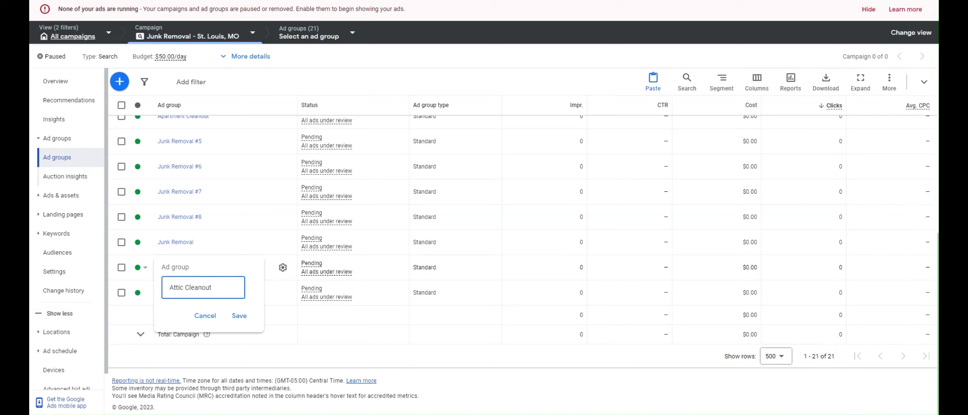
pyautogui.hotkey('alt', 'Tab')
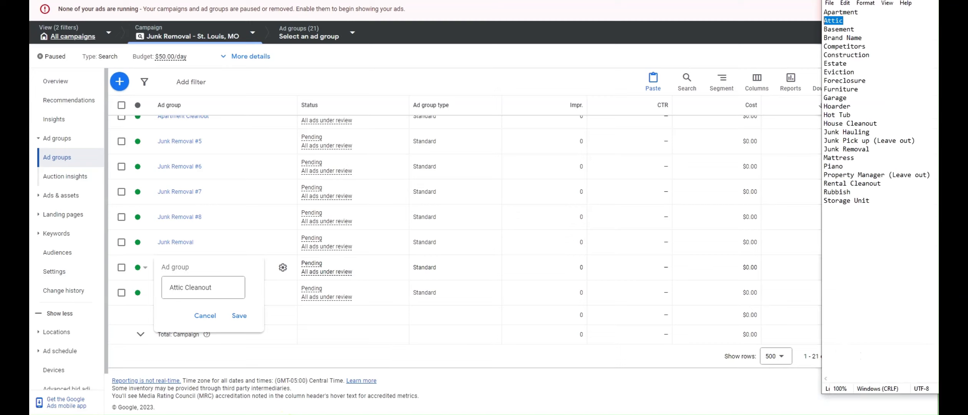
pyautogui.moveTo(867, 1); pyautogui.dragTo(964, 5)
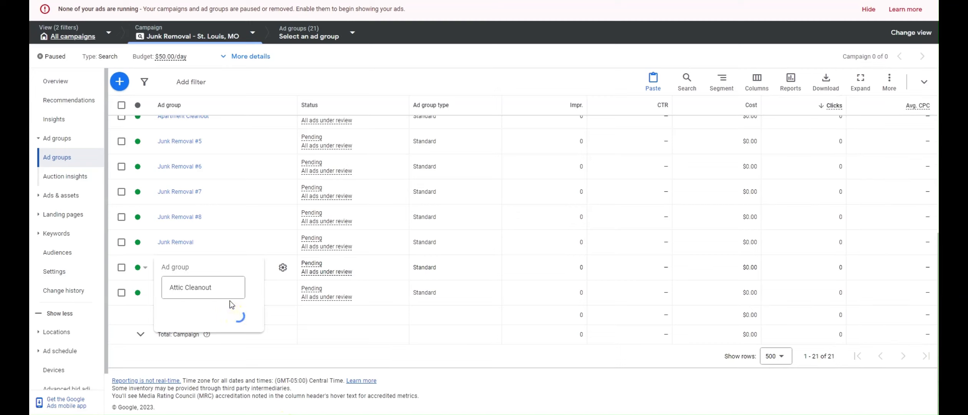
# Open the Attic Cleanout ad group and remove all of its existing junk removal keywords.
pyautogui.click(175, 268)
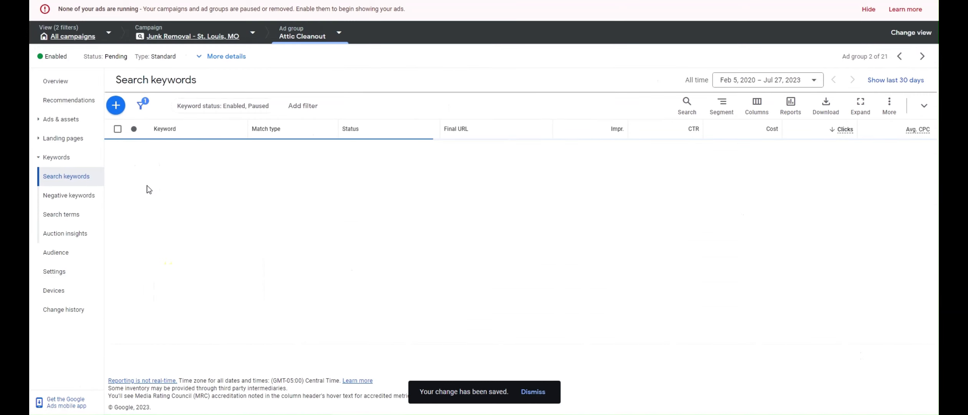
pyautogui.click(117, 129)
pyautogui.click(184, 106)
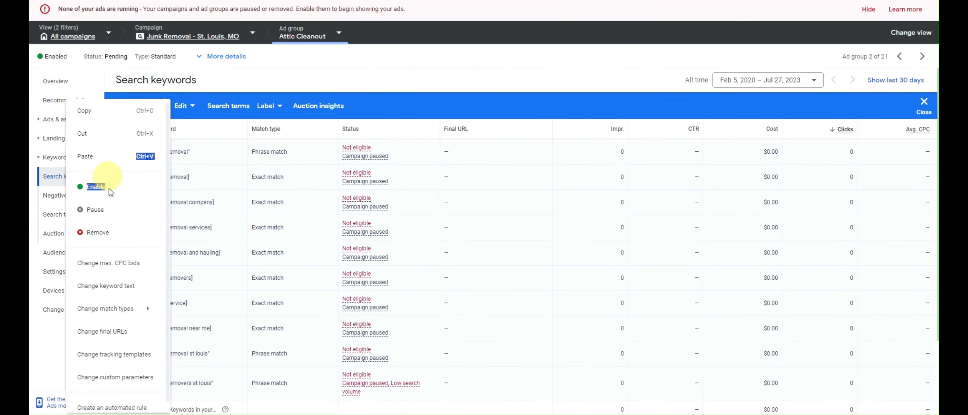
pyautogui.click(112, 218)
pyautogui.click(578, 225)
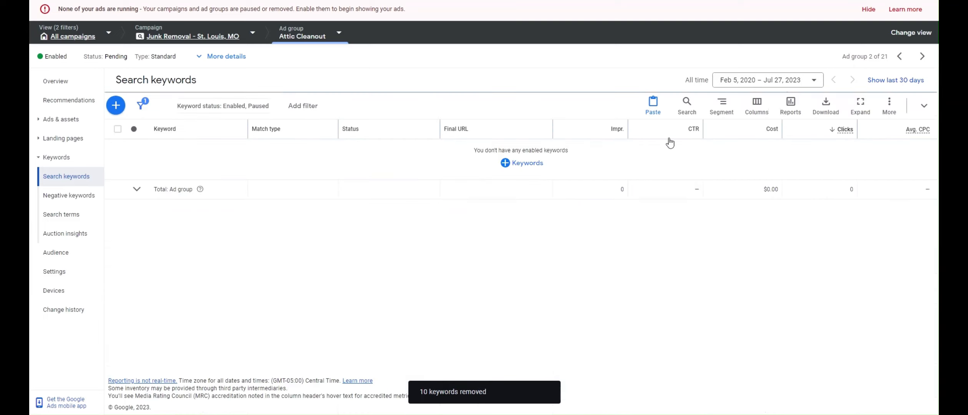
# Start adding keywords to the Attic Cleanout ad group and get keyword ideas for "attic cleanout".
pyautogui.click(526, 163)
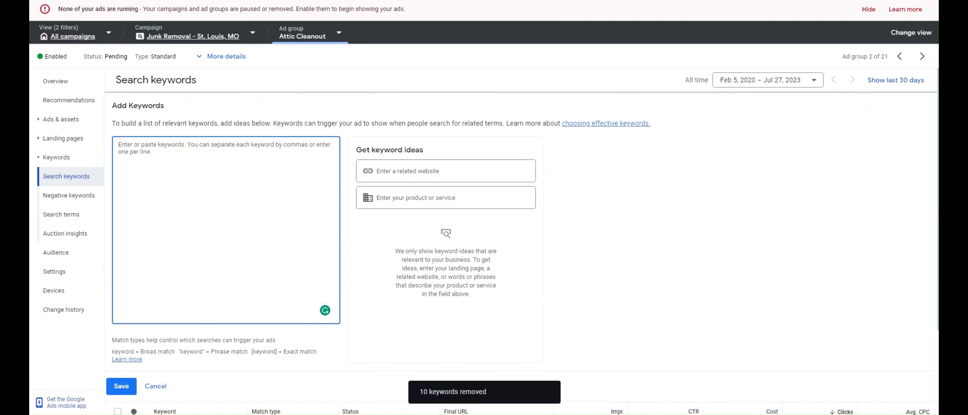
pyautogui.click(468, 189)
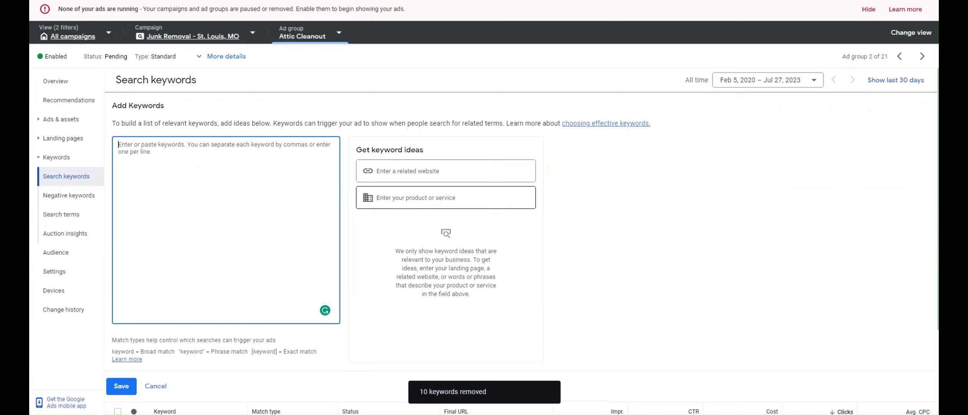
pyautogui.write('attic cleanout')
pyautogui.press('Return')
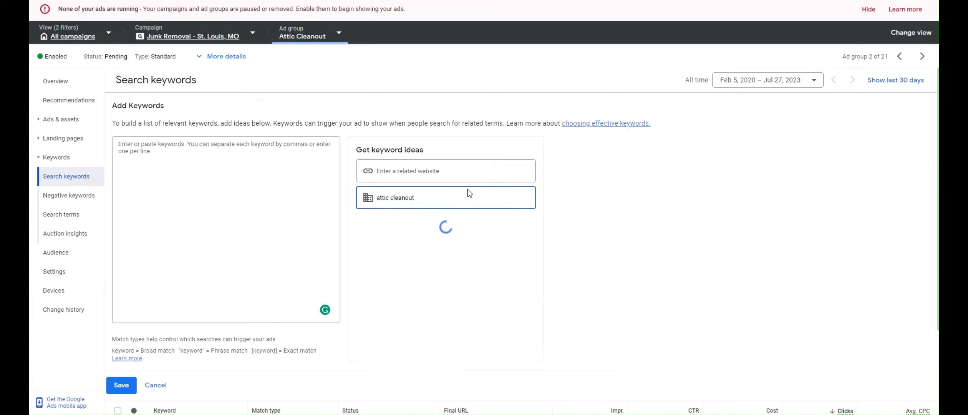
# Add the keyword ideas "attic cleanout", "attic cleanout services near me", "attic junk removal" and "attic junk removal services".
pyautogui.click(411, 241)
pyautogui.click(423, 246)
pyautogui.click(424, 252)
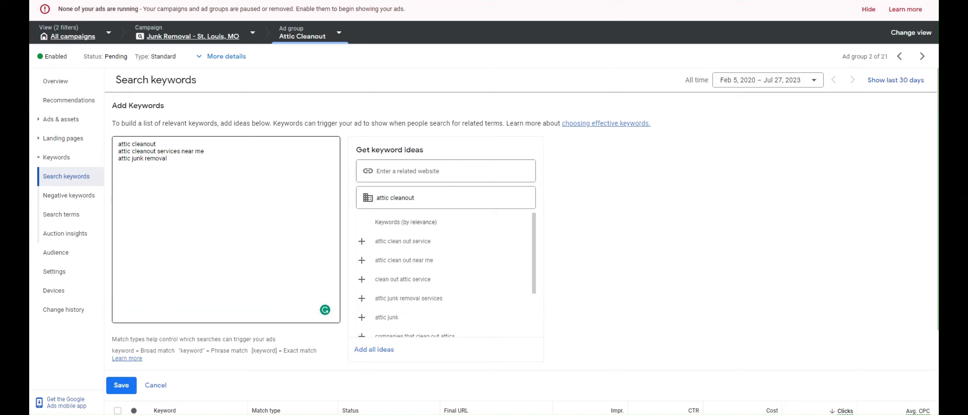
pyautogui.scroll(-2, 430, 301)
pyautogui.scroll(2, 430, 297)
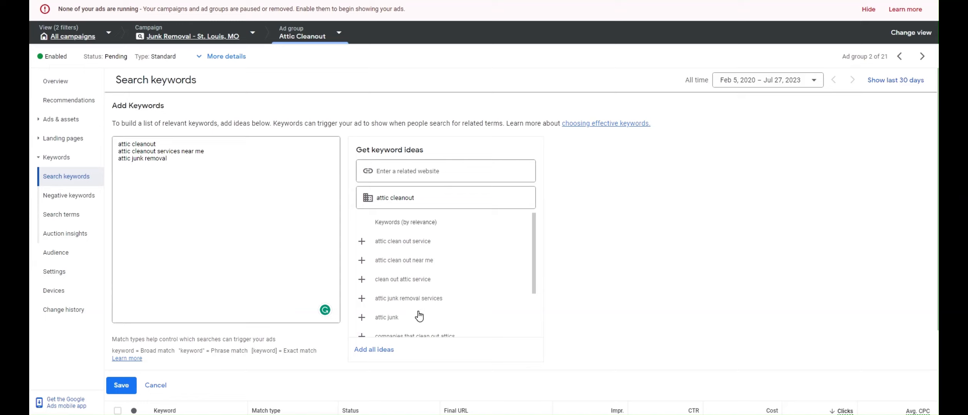
pyautogui.click(419, 298)
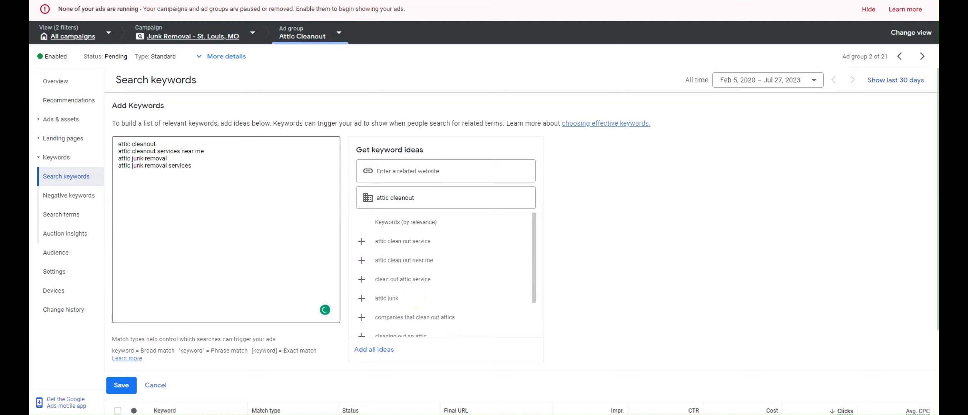
# Add the keyword ideas "attic clean out near me" and "attic clean out service" to the keyword list.
pyautogui.moveTo(140, 152); pyautogui.dragTo(177, 151)
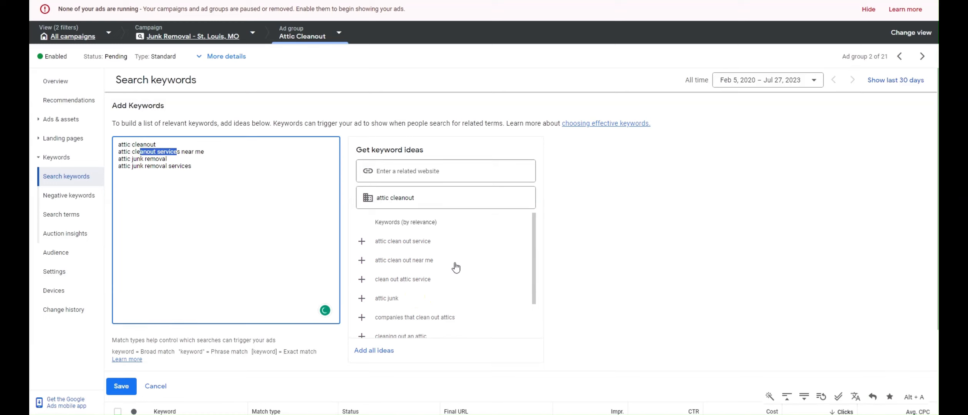
pyautogui.click(456, 268)
pyautogui.click(432, 242)
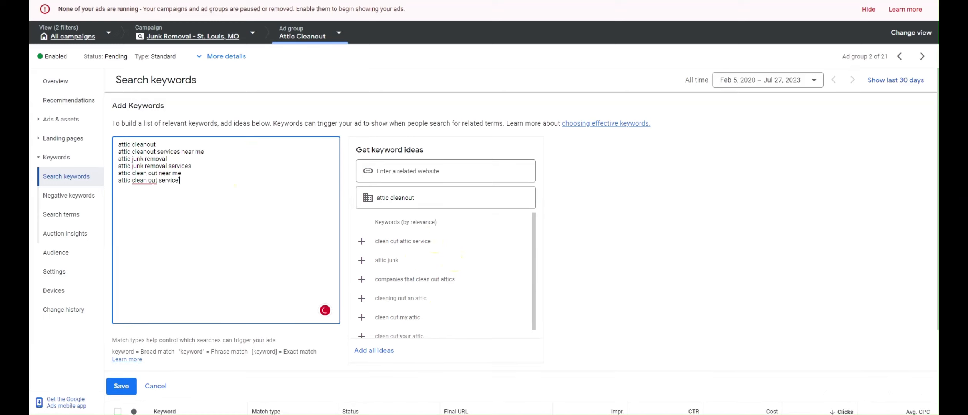
# Enclose each of the six attic keywords in square brackets to make them exact match.
pyautogui.press('Up')
pyautogui.write('[')
pyautogui.press('Down')
pyautogui.press('Home')
pyautogui.write('[')
pyautogui.press('Down')
pyautogui.press('Home')
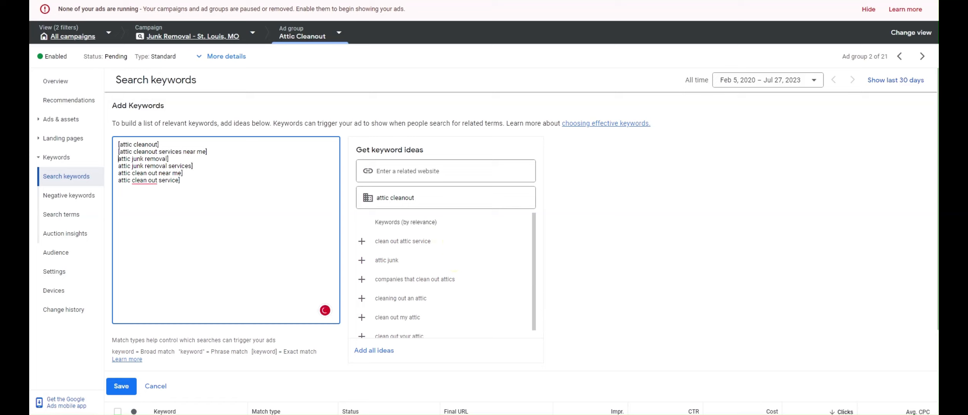
pyautogui.write('[')
pyautogui.press('Down')
pyautogui.press('Home')
pyautogui.write('[')
pyautogui.press('Down')
pyautogui.press('Home')
pyautogui.write('[')
pyautogui.press('Down')
pyautogui.press('Home')
pyautogui.write('[')
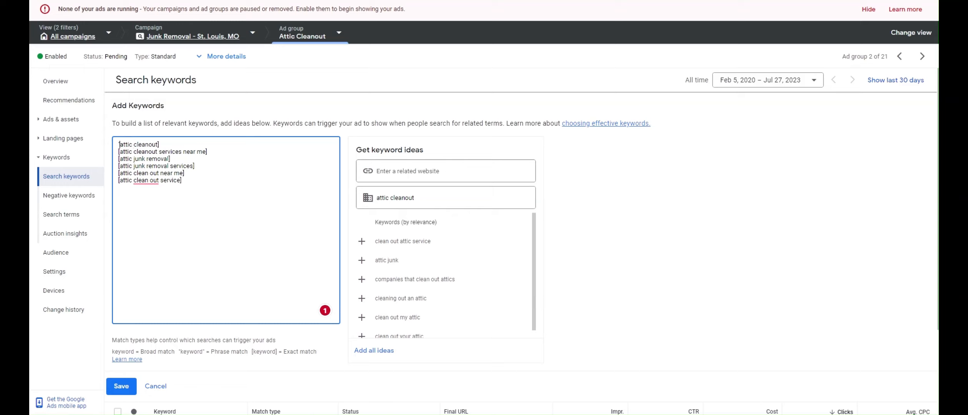
# Change the keywords "attic cleanout" and "attic junk removal" to phrase match and save the keyword list.
pyautogui.hotkey('shift', 'Right')
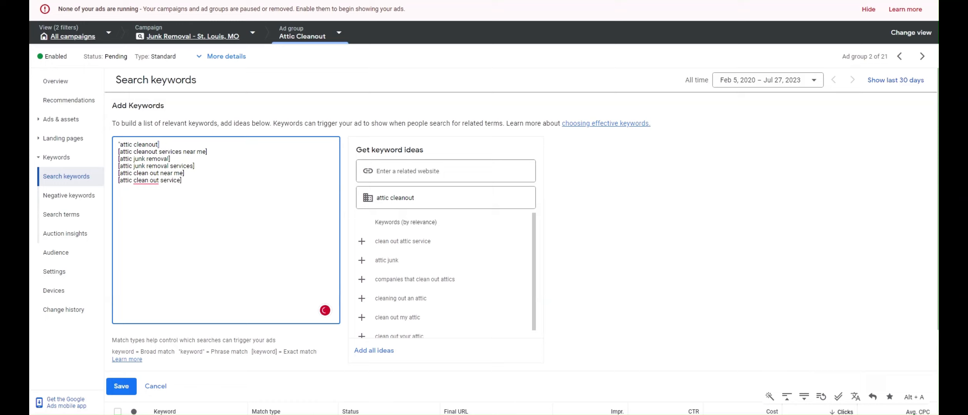
pyautogui.write('"')
pyautogui.click(171, 159)
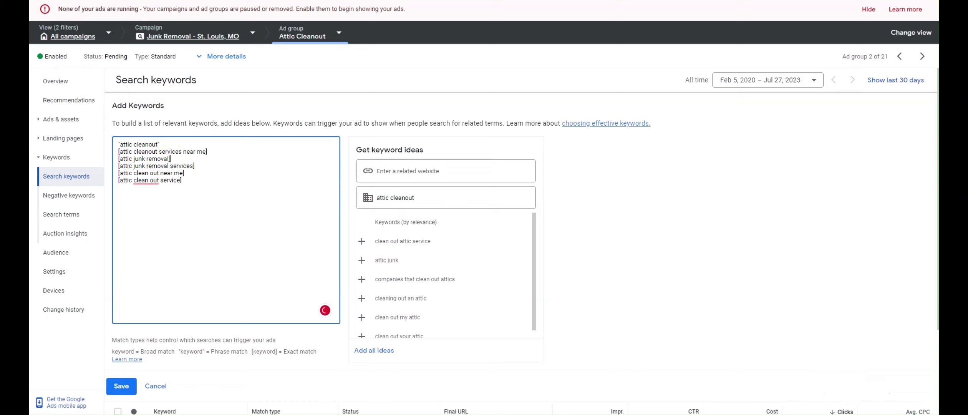
pyautogui.write('"')
pyautogui.moveTo(325, 310); pyautogui.dragTo(65, 146)
pyautogui.click(217, 174)
pyautogui.click(121, 385)
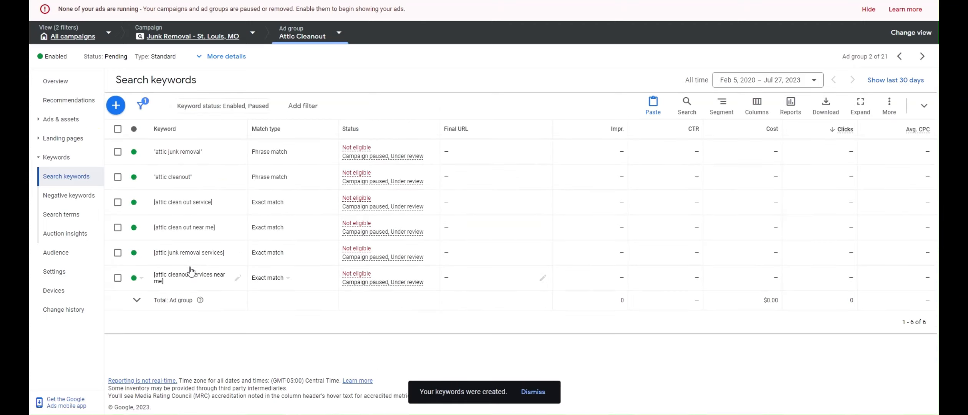
# Open the Attic Cleanout ad group's responsive search ad for editing.
pyautogui.click(62, 119)
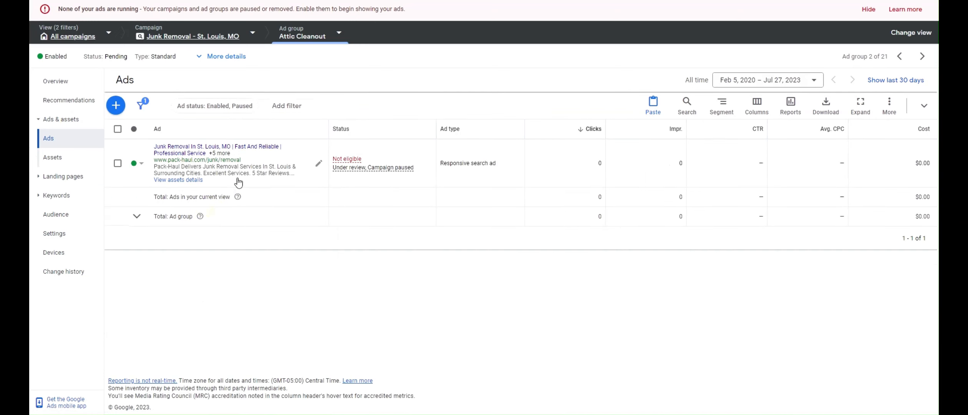
pyautogui.click(239, 182)
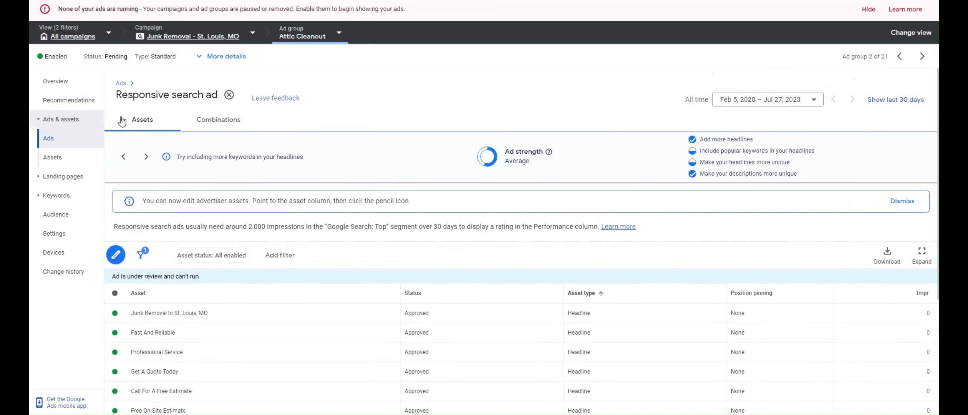
pyautogui.click(112, 261)
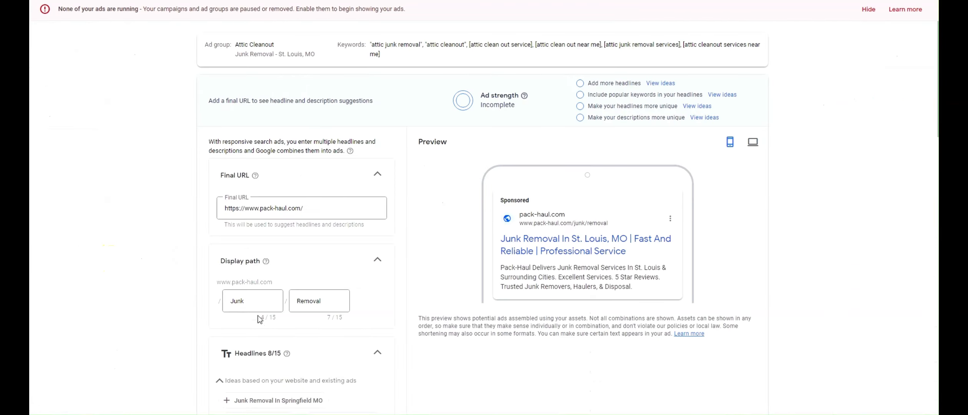
# Set the ad's two display path fields to "Attic" and "Cleanout".
pyautogui.moveTo(245, 301); pyautogui.dragTo(237, 301)
pyautogui.doubleClick(238, 300)
pyautogui.write('C')
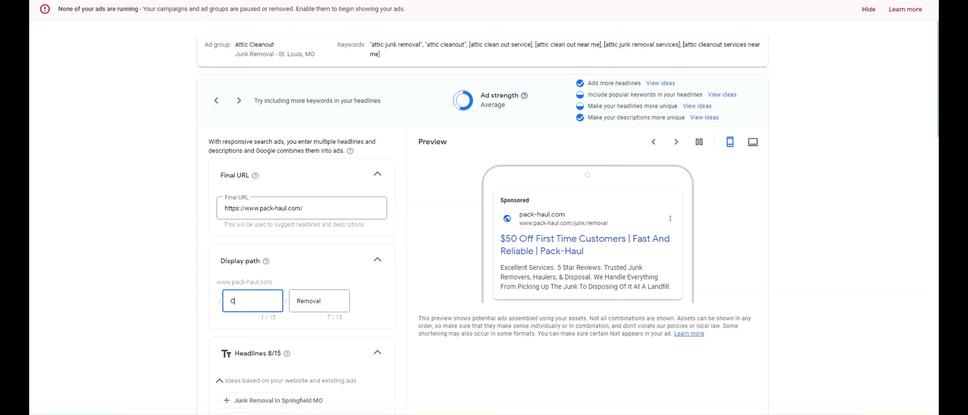
pyautogui.write('ttic')
pyautogui.press('Tab')
pyautogui.write('C')
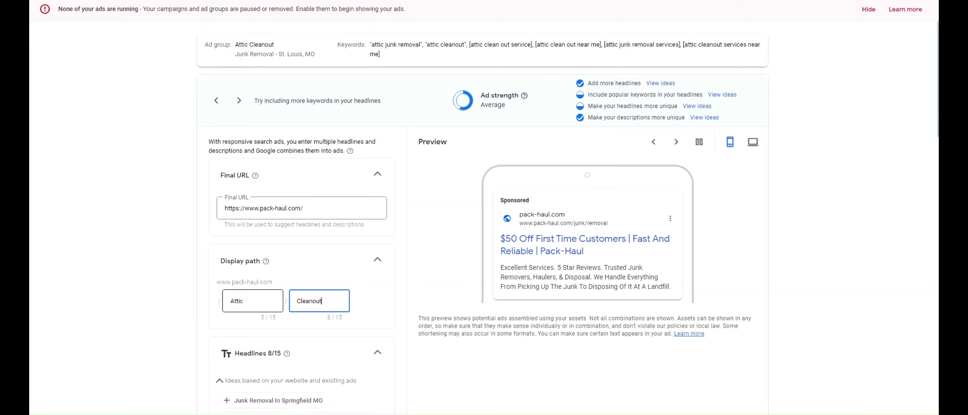
# Add the headline "Attic Cleanout Services STL" in the first empty headline field.
pyautogui.scroll(-10, 230, 269)
pyautogui.click(244, 269)
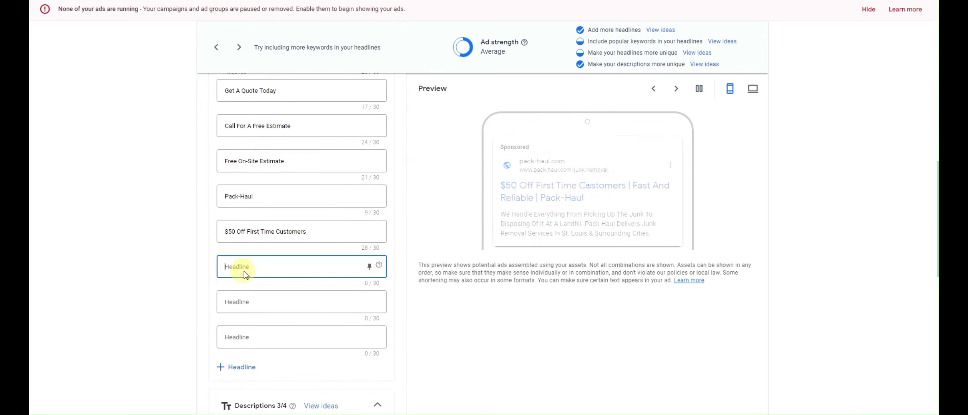
pyautogui.write('Attic Cleanout Services ')
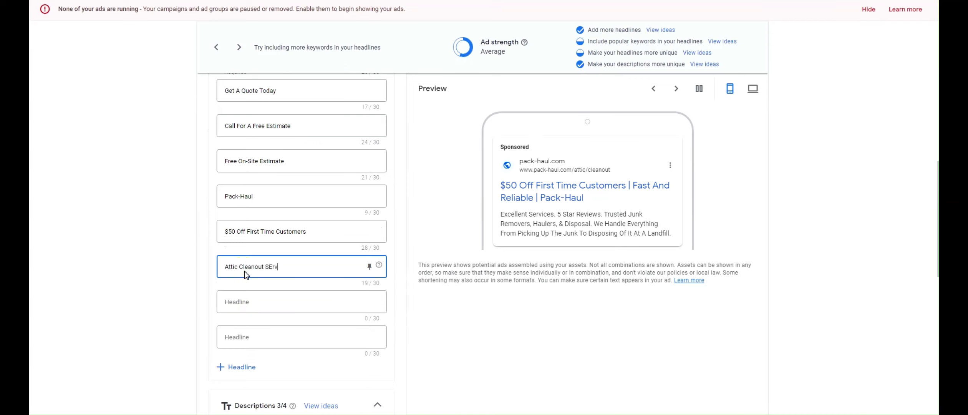
pyautogui.write('STL')
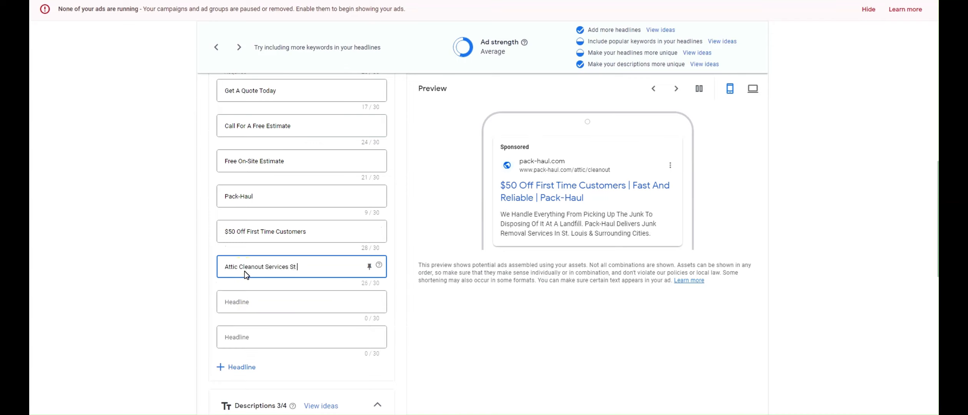
pyautogui.press('Tab')
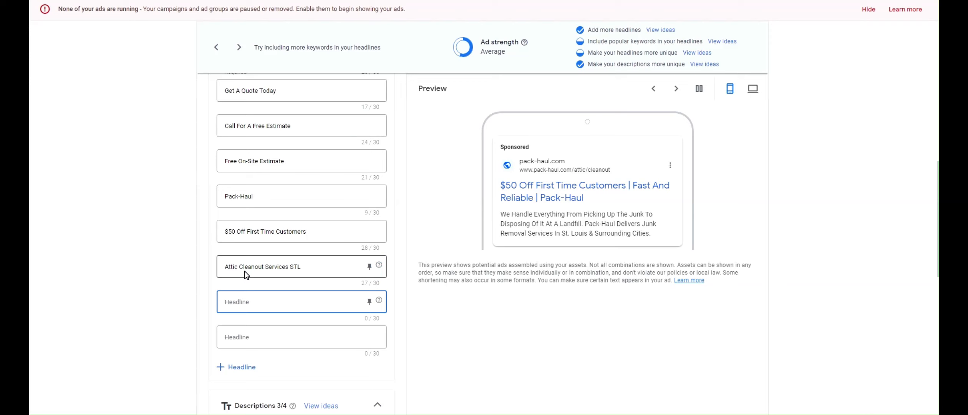
# Add the headline "Junk In Your Attic?" below the attic cleanout services headline.
pyautogui.write('Attick')
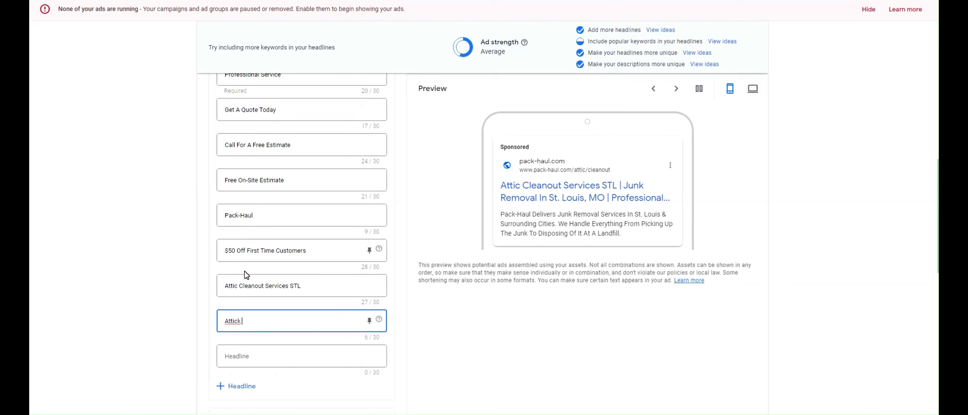
pyautogui.write(' Junk')
pyautogui.hotkey('ctrl', 'a')
pyautogui.write('Junk in')
pyautogui.hotkey('ctrl', 'shift', 'Left')
pyautogui.write('In')
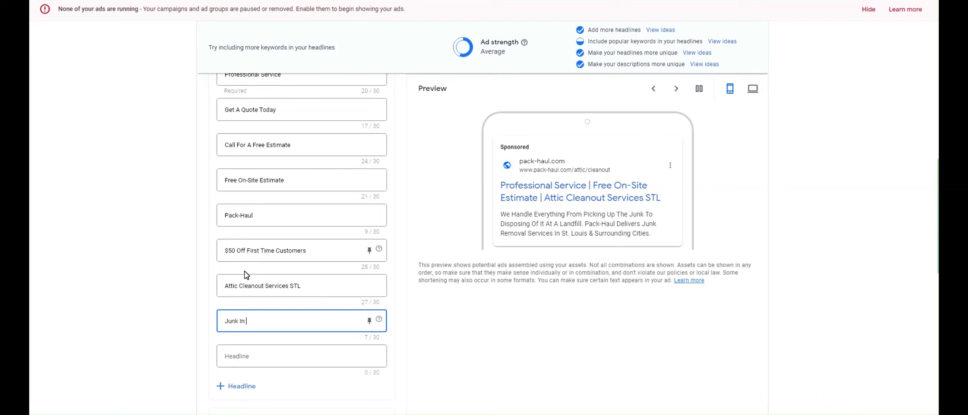
pyautogui.write(' Your Attic?We H')
pyautogui.press('BackSpace')
pyautogui.press('BackSpace')
pyautogui.press('BackSpace')
pyautogui.press('BackSpace')
pyautogui.scroll(-1, 309, 324)
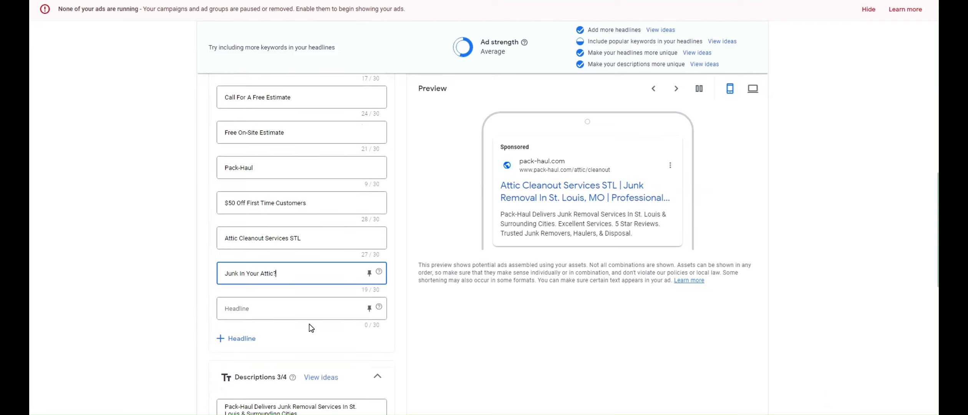
# Change "Junk" to "Attic Cleanout & Junk" in the first description and correct the spelling of "Cleanout".
pyautogui.scroll(-3, 313, 282)
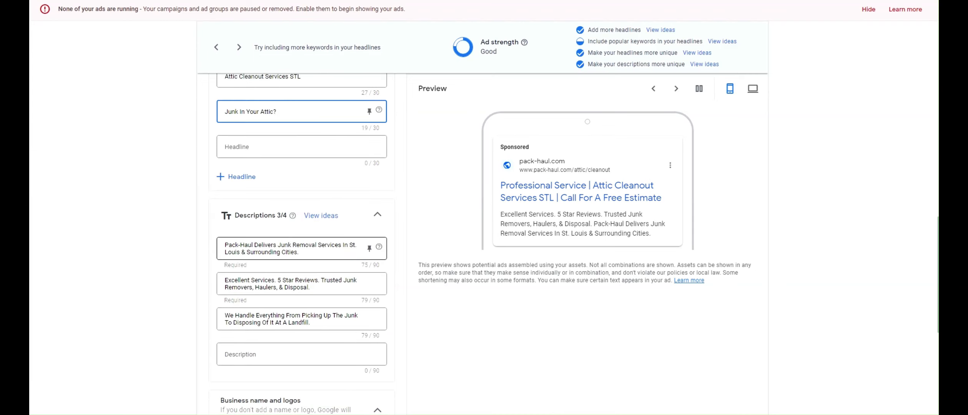
pyautogui.doubleClick(283, 245)
pyautogui.write('Attic Cl')
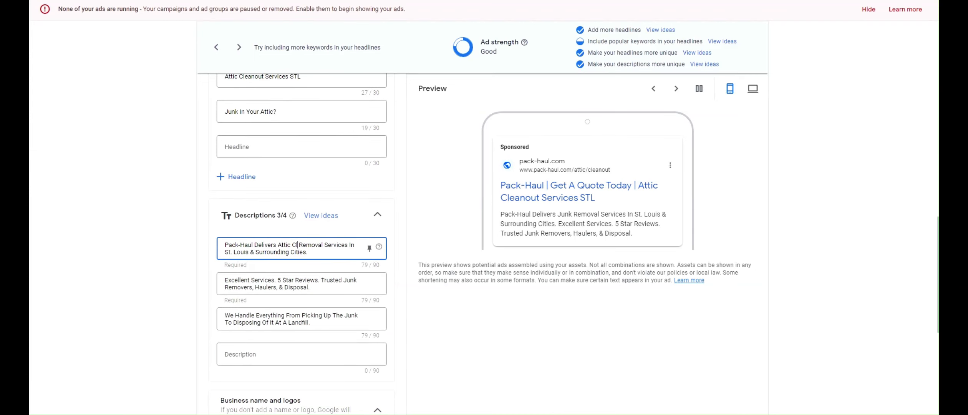
pyautogui.write('eanoout & Junk')
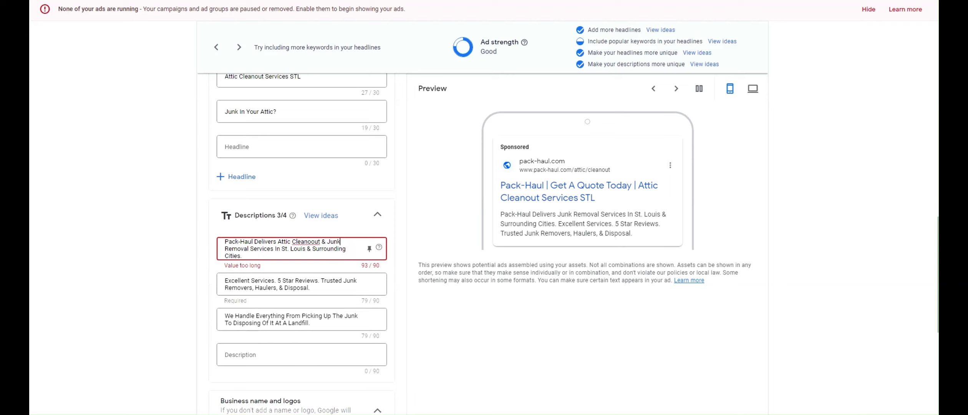
pyautogui.rightClick(317, 242)
pyautogui.click(327, 248)
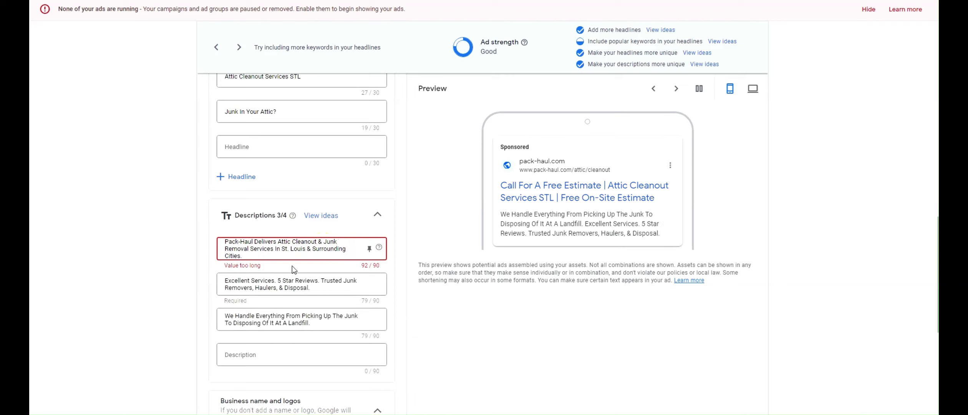
# Shorten the first description by replacing its final word "Cities" with "area".
pyautogui.doubleClick(236, 256)
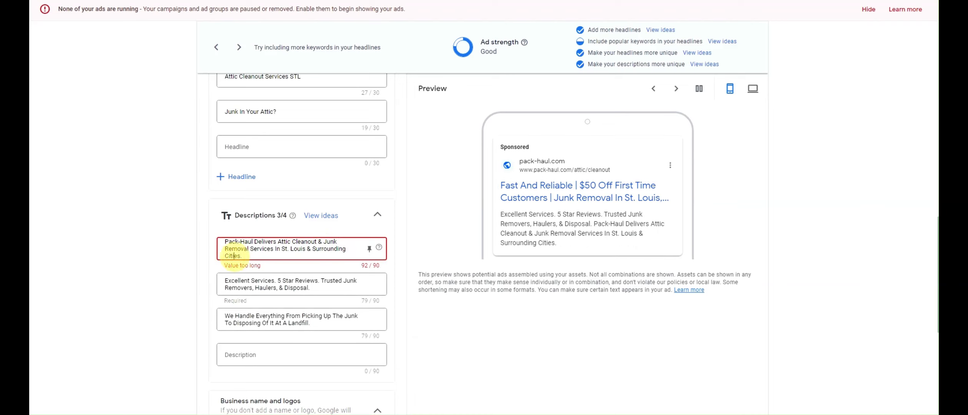
pyautogui.write('area')
pyautogui.moveTo(239, 256); pyautogui.dragTo(281, 247)
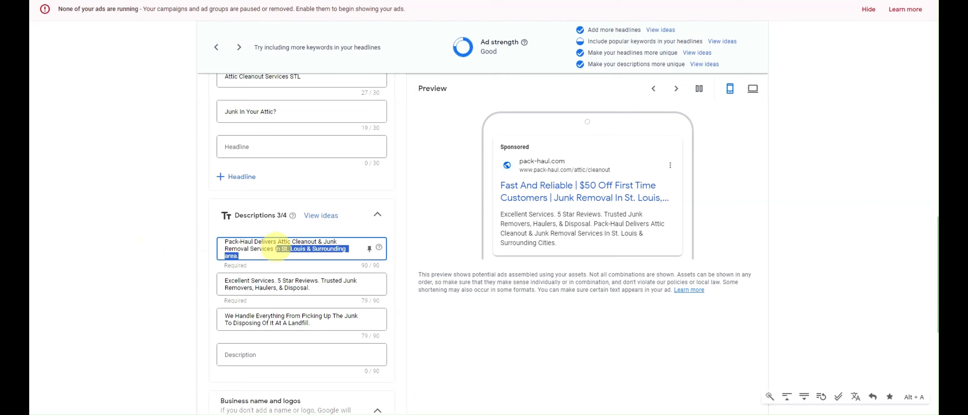
pyautogui.click(269, 248)
pyautogui.click(228, 256)
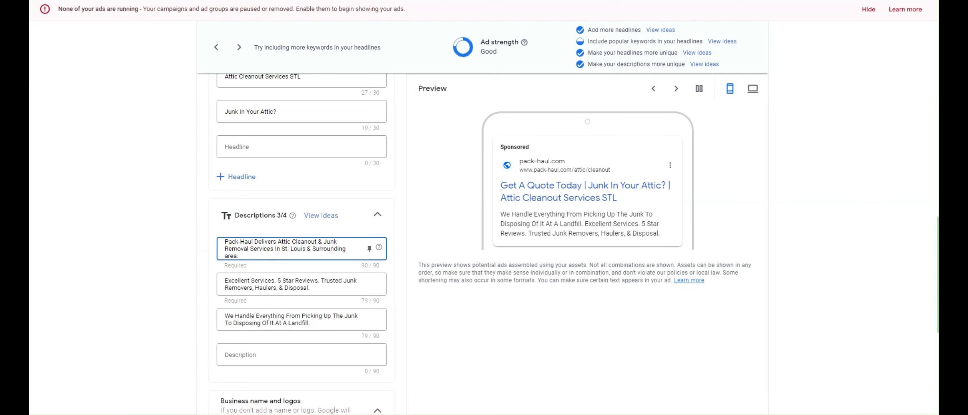
# Capitalize the final word of the first description as "Area" and save the Attic Cleanout ad.
pyautogui.press('BackSpace')
pyautogui.write('A')
pyautogui.scroll(-4, 254, 333)
pyautogui.scroll(-3, 254, 333)
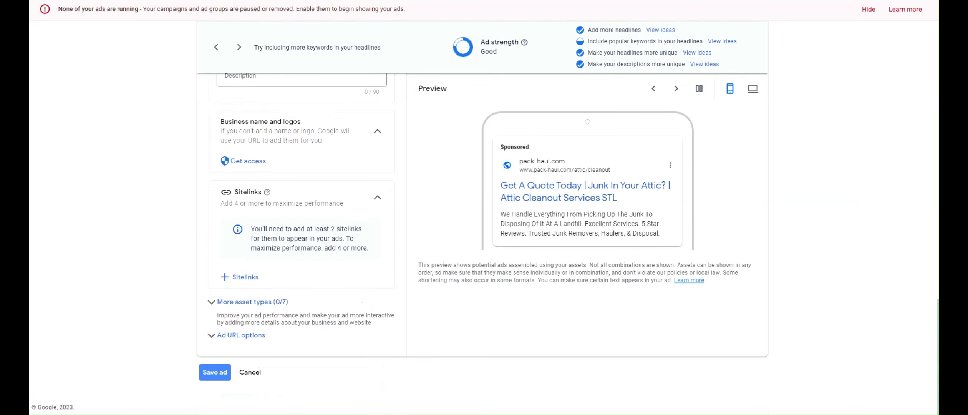
pyautogui.click(218, 373)
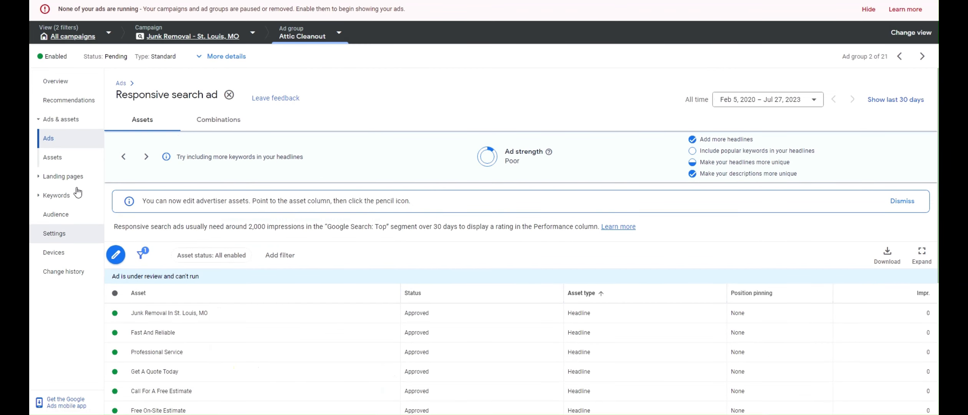
# Return to the ad groups of the Junk Removal - St. Louis, MO campaign and check the next name in the ad group notes.
pyautogui.click(192, 36)
pyautogui.click(66, 141)
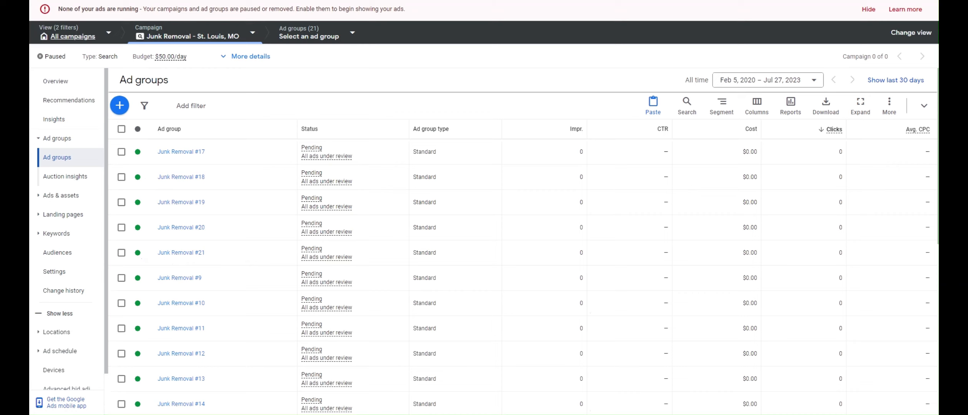
pyautogui.moveTo(936, 12); pyautogui.dragTo(838, 11)
pyautogui.moveTo(809, 49); pyautogui.dragTo(769, 51)
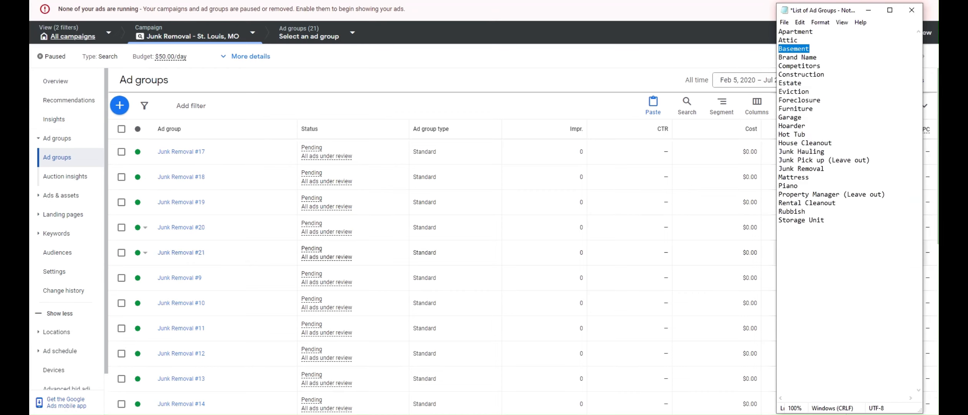
pyautogui.click(869, 10)
# Rename the ad group Junk Removal #5 as "Basement Cleanout".
pyautogui.scroll(-6, 303, 205)
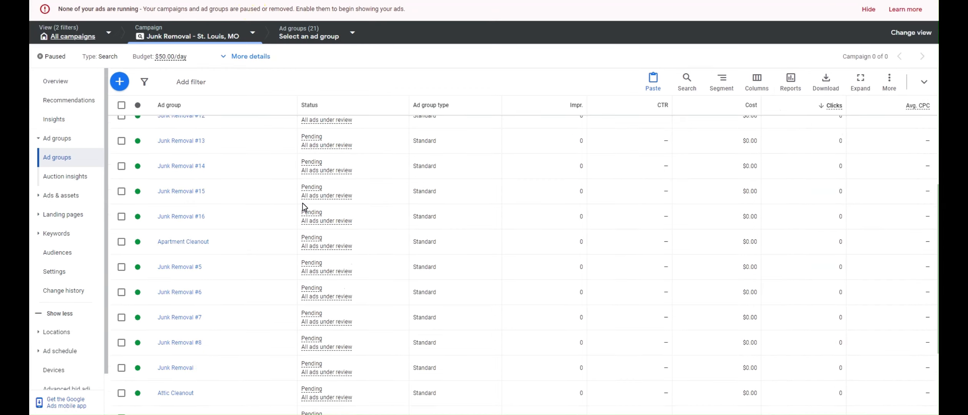
pyautogui.scroll(-3, 194, 216)
pyautogui.scroll(10, 216, 177)
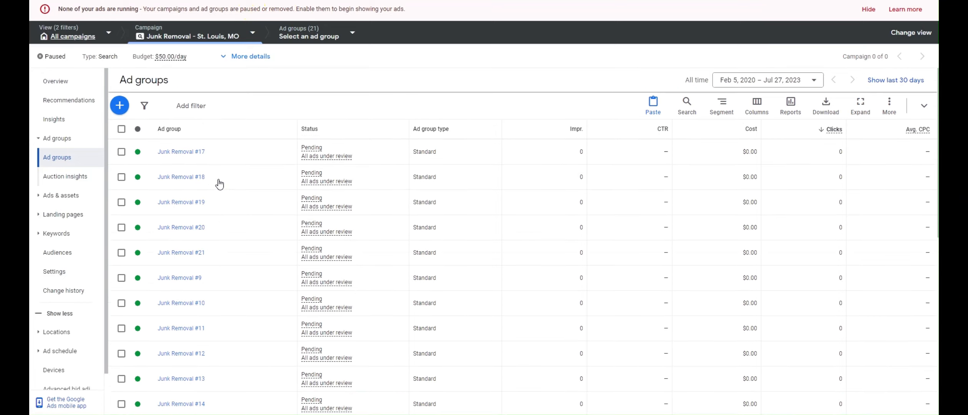
pyautogui.scroll(-5, 230, 215)
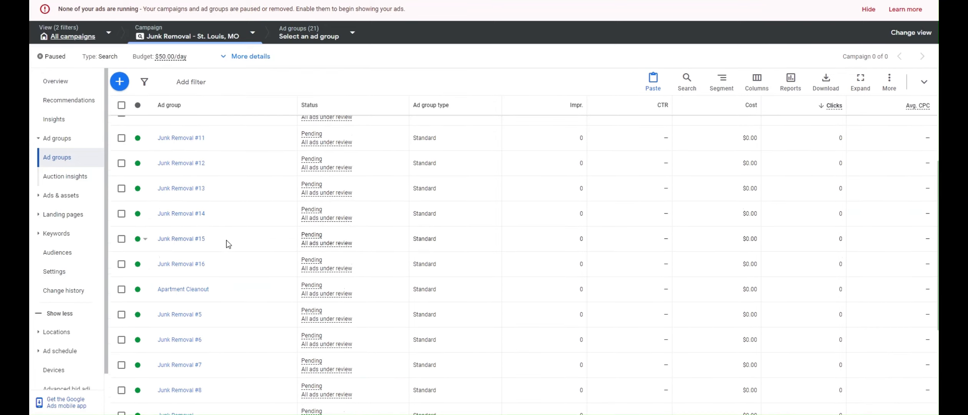
pyautogui.scroll(-1, 226, 240)
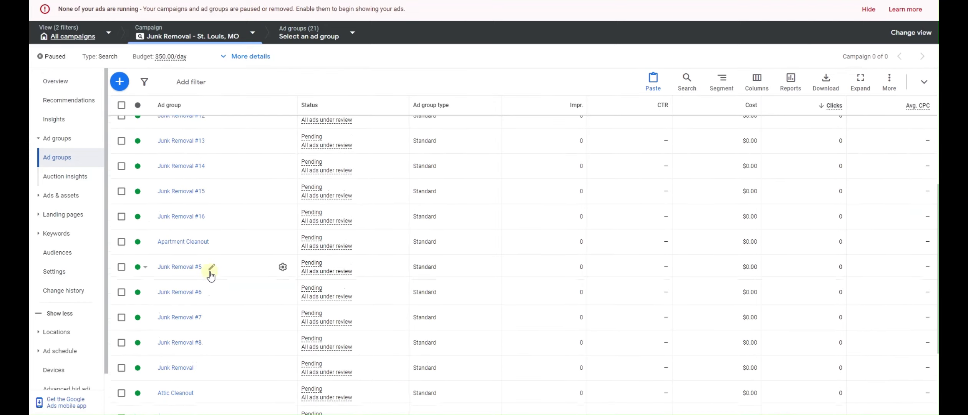
pyautogui.click(210, 272)
pyautogui.hotkey('ctrl', 'a')
pyautogui.write('Basement')
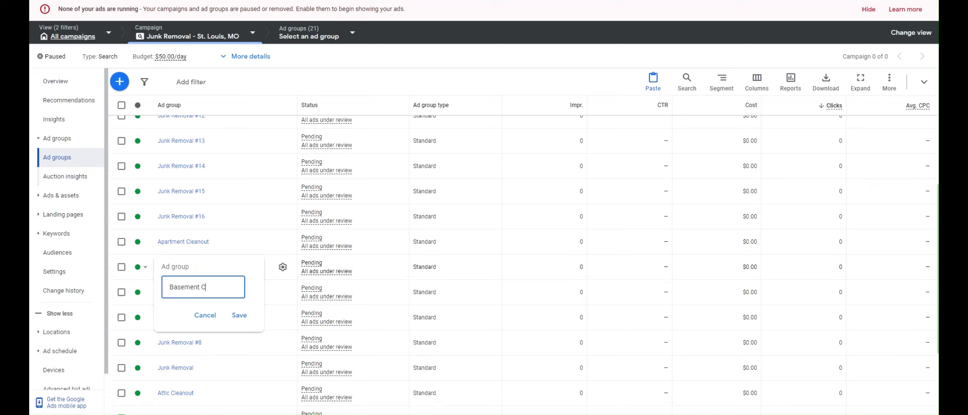
pyautogui.write(' Cleanout')
pyautogui.click(239, 315)
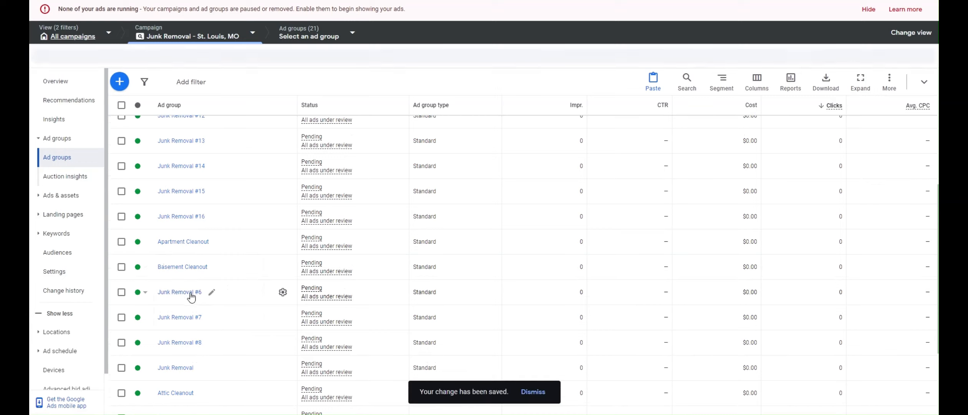
# Permanently remove all existing keywords from the Basement Cleanout ad group.
pyautogui.click(183, 267)
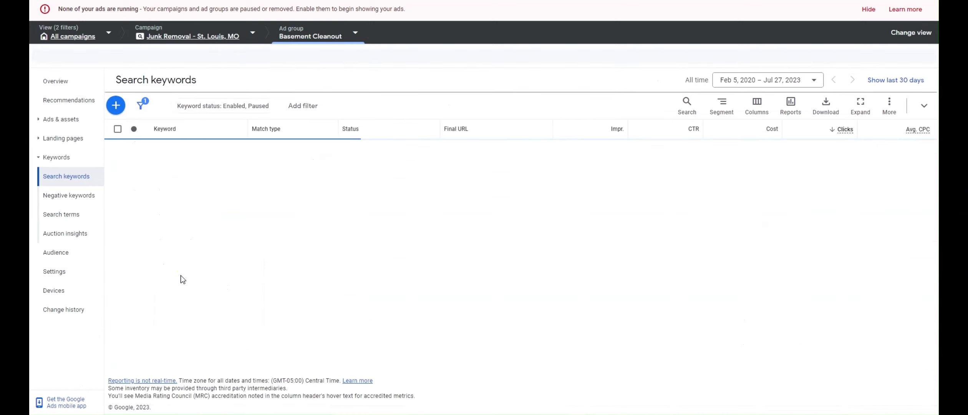
pyautogui.scroll(-1, 207, 242)
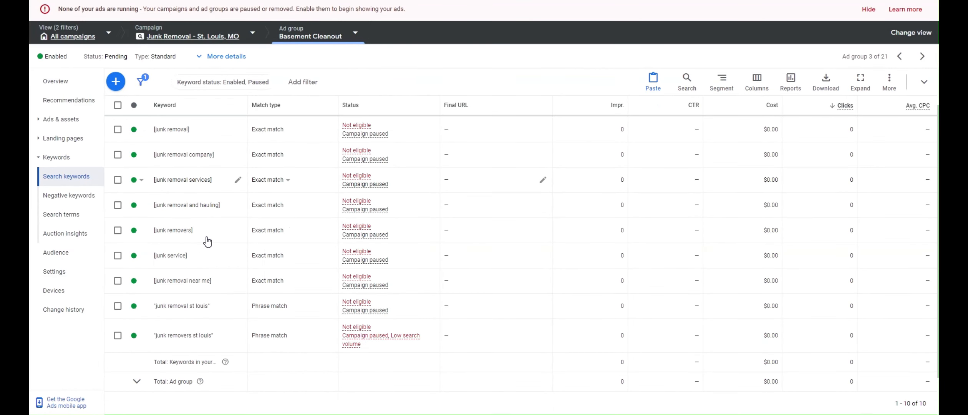
pyautogui.click(117, 105)
pyautogui.click(180, 83)
pyautogui.click(183, 224)
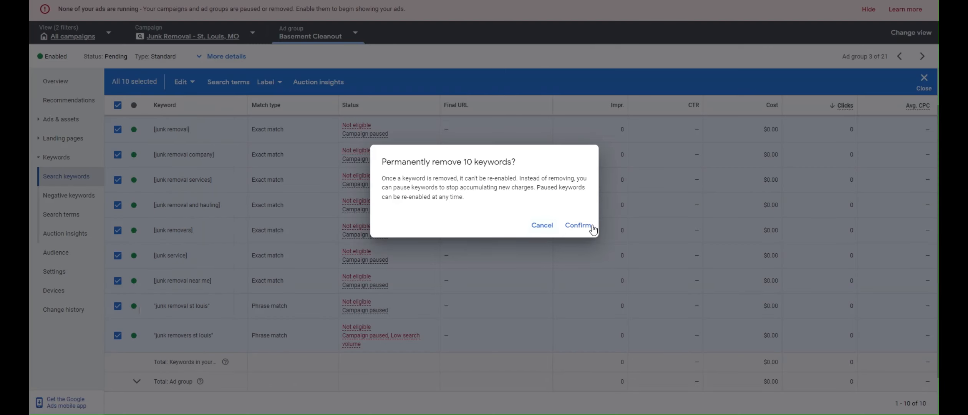
pyautogui.click(580, 226)
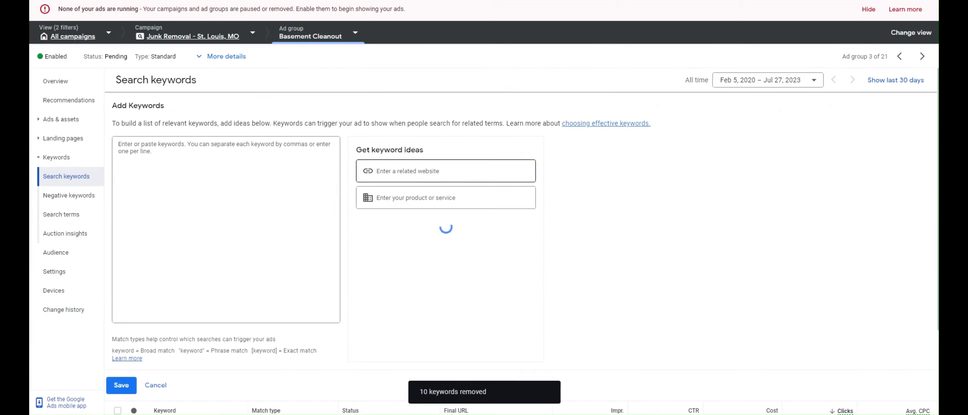
# Get keyword ideas for "basement cleanout" and add "basement cleanout services near me", "basement cleanout services" and "basement cleaning and junk removal".
pyautogui.click(377, 198)
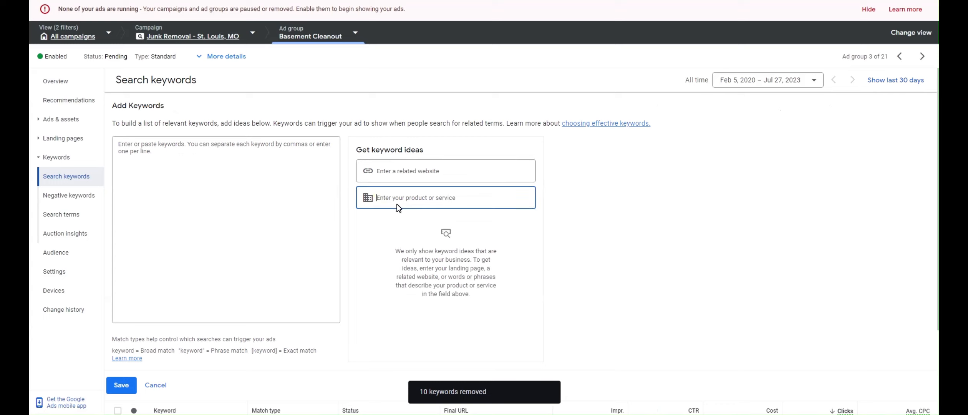
pyautogui.write('basement cleanout')
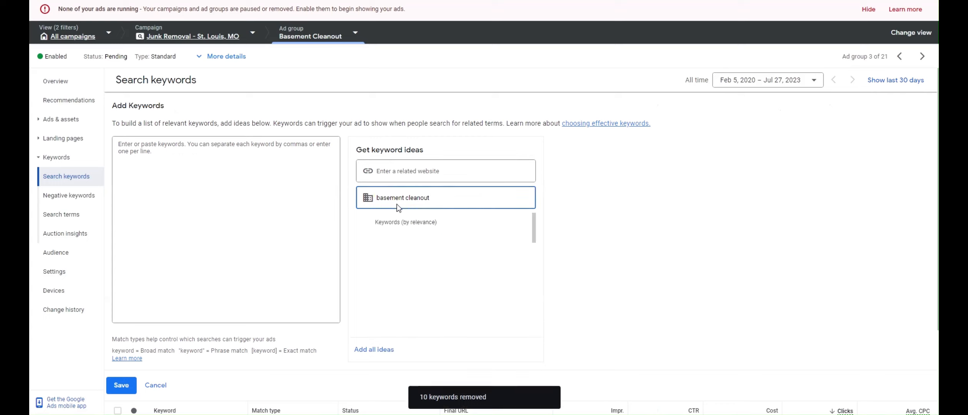
pyautogui.click(433, 243)
pyautogui.click(433, 244)
pyautogui.click(432, 243)
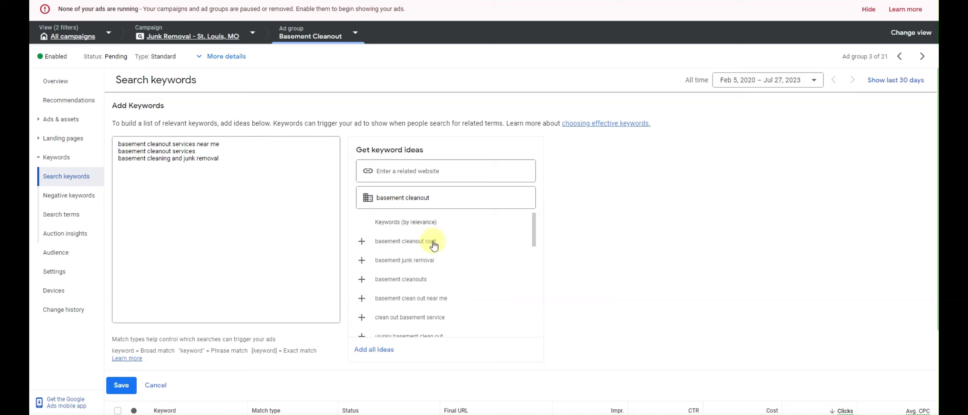
# Add the keyword ideas "basement junk removal", "basement clean out near me", "basement cleanouts near me" and "junk removal basement".
pyautogui.click(436, 265)
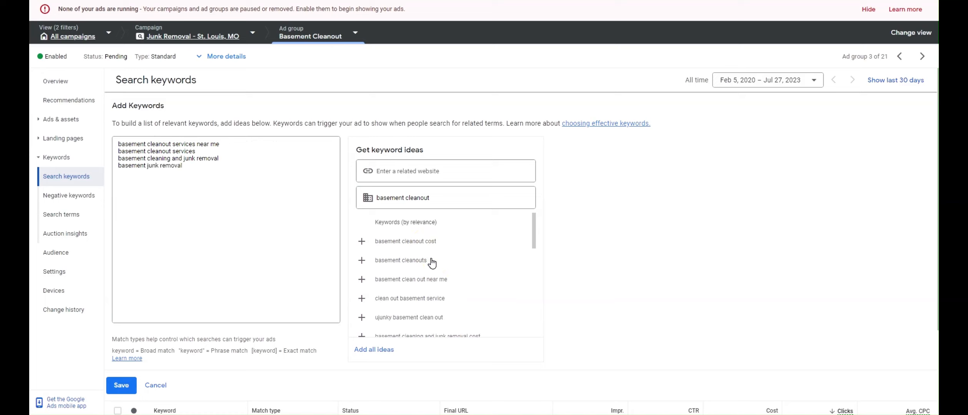
pyautogui.click(428, 278)
pyautogui.scroll(-2, 444, 287)
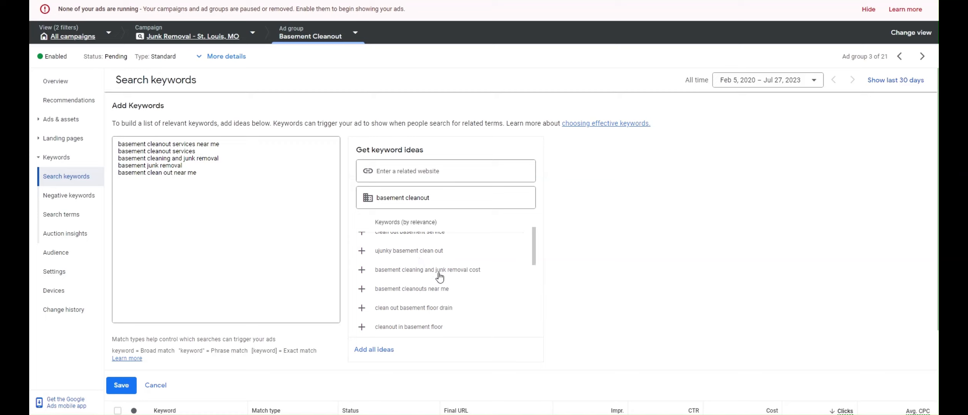
pyautogui.click(421, 291)
pyautogui.scroll(-3, 438, 299)
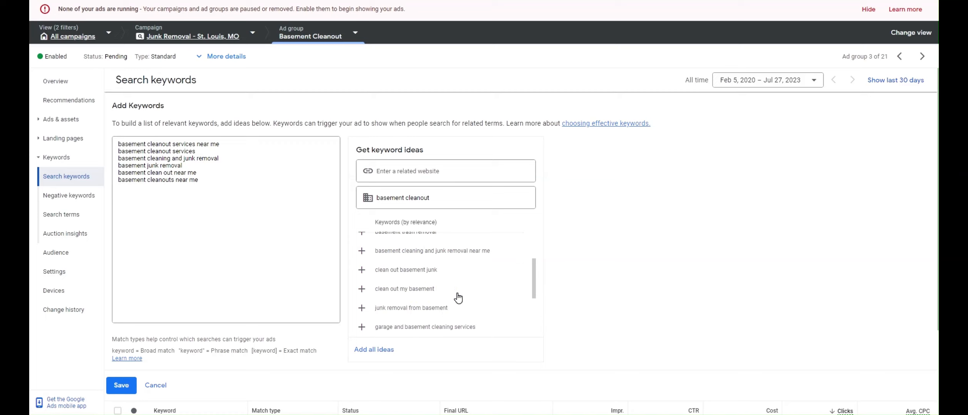
pyautogui.scroll(3, 456, 294)
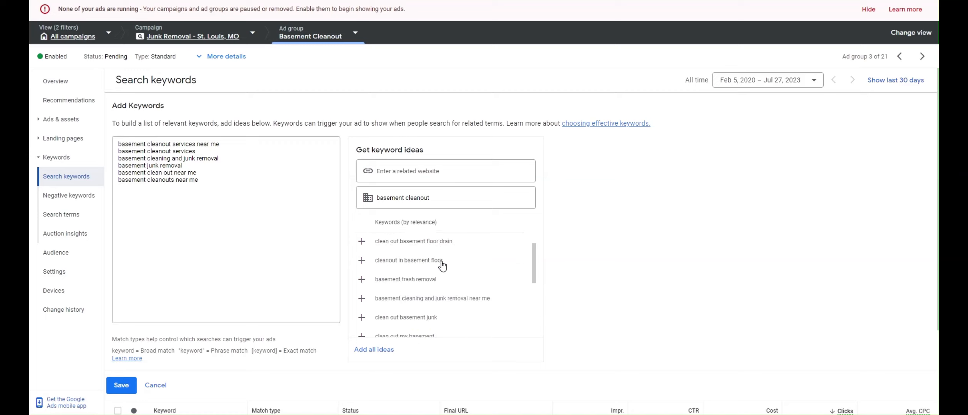
pyautogui.scroll(-5, 461, 289)
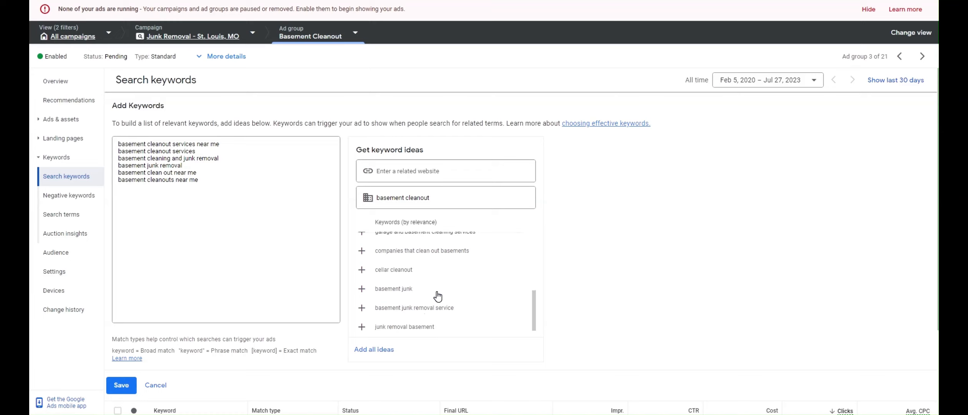
pyautogui.click(428, 329)
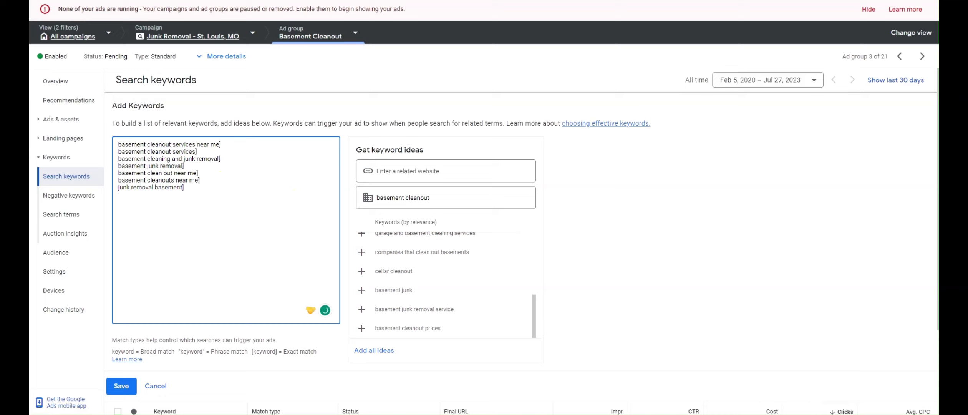
# Put an opening square bracket before every keyword in the list to make them all exact match.
pyautogui.write('[')
pyautogui.press('Down')
pyautogui.press('Home')
pyautogui.write('[')
pyautogui.press('Down')
pyautogui.press('Home')
pyautogui.write('[')
pyautogui.press('Down')
pyautogui.press('Home')
pyautogui.write('[')
pyautogui.press('Down')
pyautogui.press('Home')
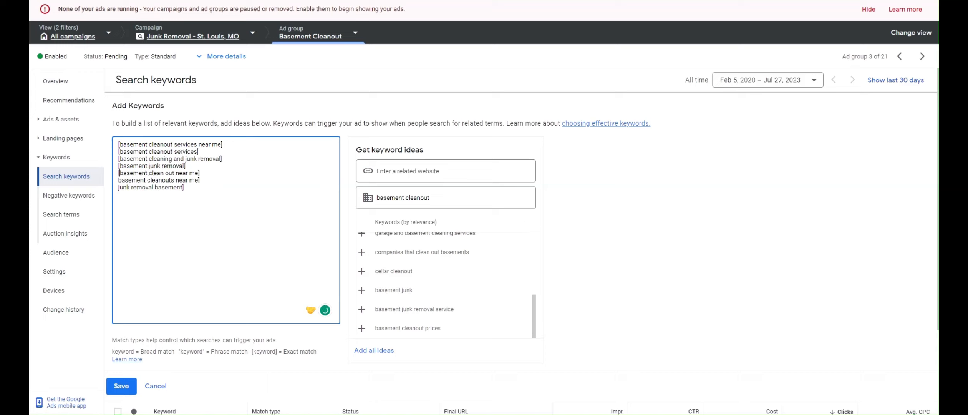
pyautogui.press('Down')
pyautogui.press('Home')
pyautogui.write('[')
pyautogui.press('Down')
pyautogui.press('Home')
pyautogui.write('[')
pyautogui.press('BackSpace')
pyautogui.press('Home')
pyautogui.write('[')
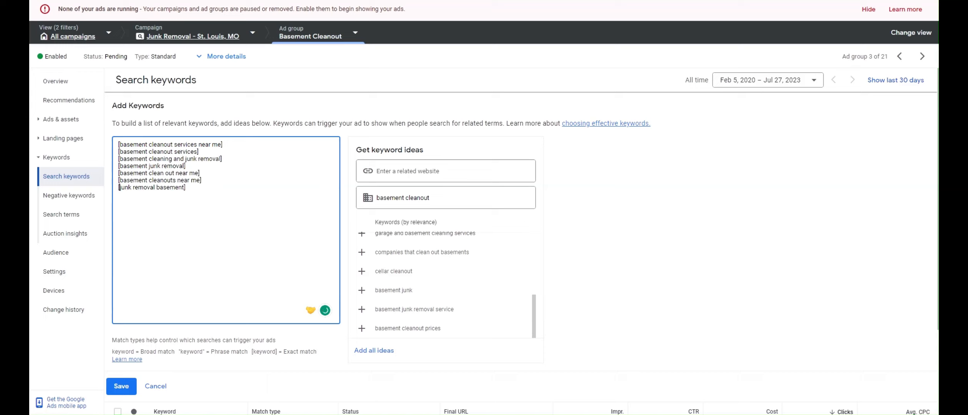
# Select the whole bracketed keyword list and save the keywords to the ad group.
pyautogui.moveTo(237, 197); pyautogui.dragTo(120, 157)
pyautogui.click(239, 164)
pyautogui.click(247, 159)
pyautogui.click(119, 156)
pyautogui.hotkey('ctrl', 'a')
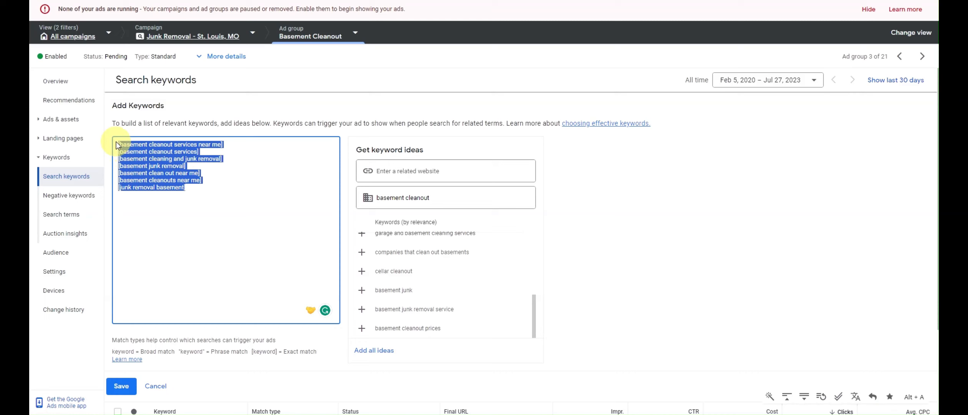
pyautogui.click(121, 386)
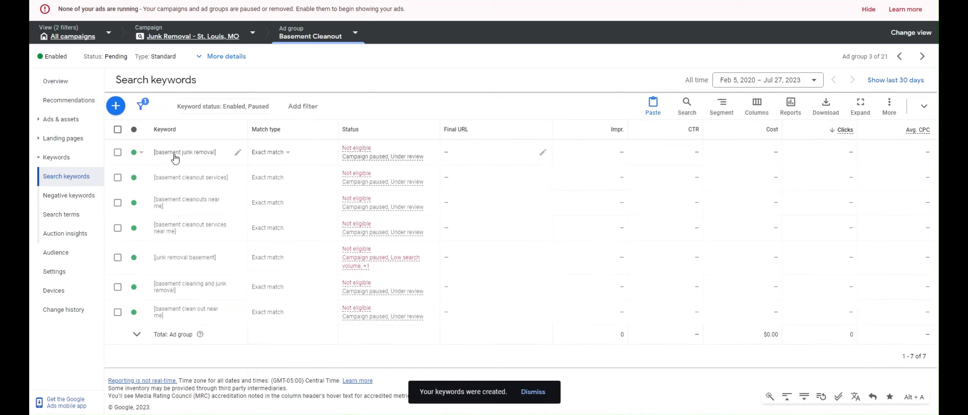
# Open the Basement Cleanout ad group's responsive search ad for editing and set its display path to Basement / Cleanout.
pyautogui.click(61, 119)
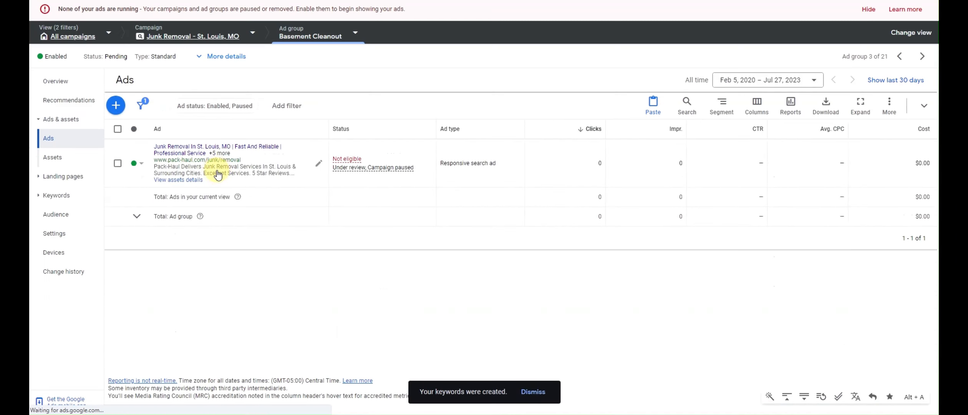
pyautogui.click(230, 172)
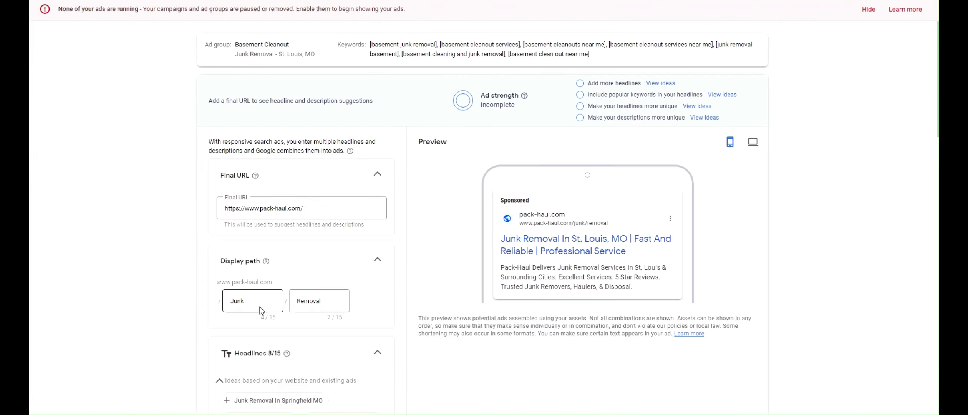
pyautogui.doubleClick(219, 296)
pyautogui.write('Basement')
pyautogui.press('Tab')
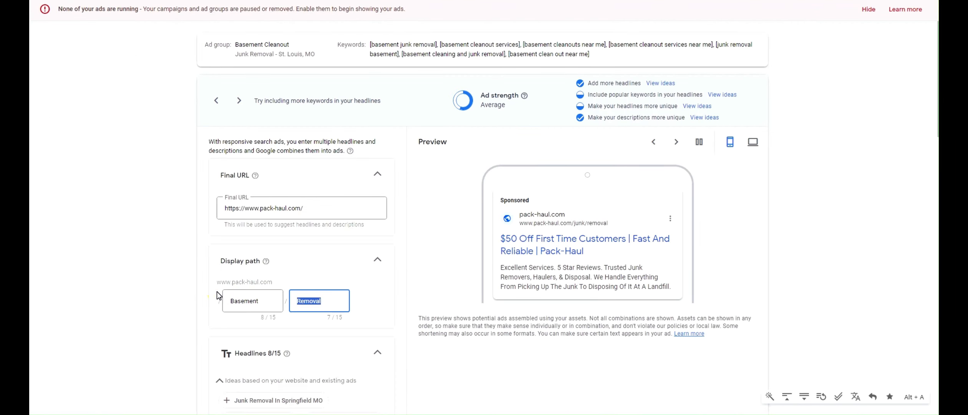
pyautogui.write('Cleanout')
# Add the headline "Basement Junk Cleanout Service" in the first empty headline field.
pyautogui.scroll(-3, 312, 209)
pyautogui.scroll(-9, 311, 209)
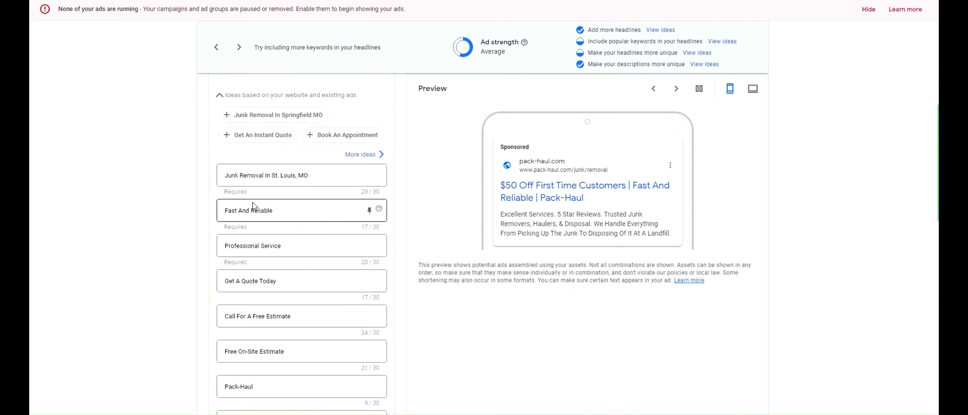
pyautogui.click(318, 175)
pyautogui.write('Basement Cleanout SErvi')
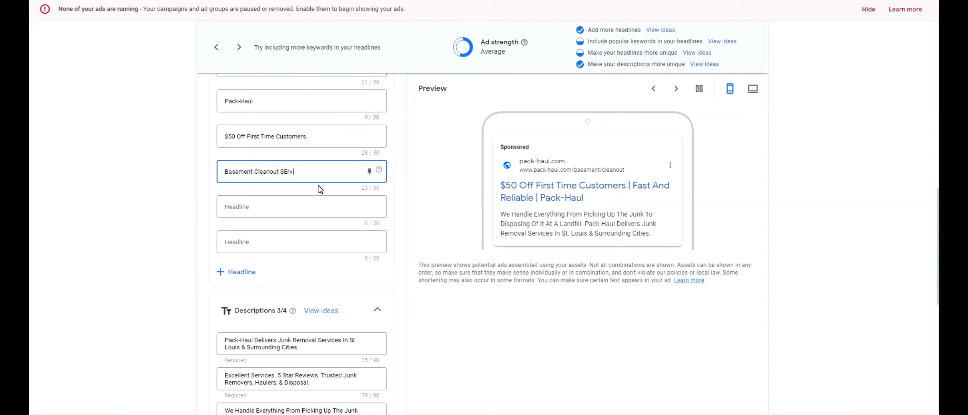
pyautogui.hotkey('ctrl', 'shift', 'Left')
pyautogui.press('BackSpace')
pyautogui.press('BackSpace')
pyautogui.hotkey('ctrl', 'Left')
pyautogui.write('Junk ')
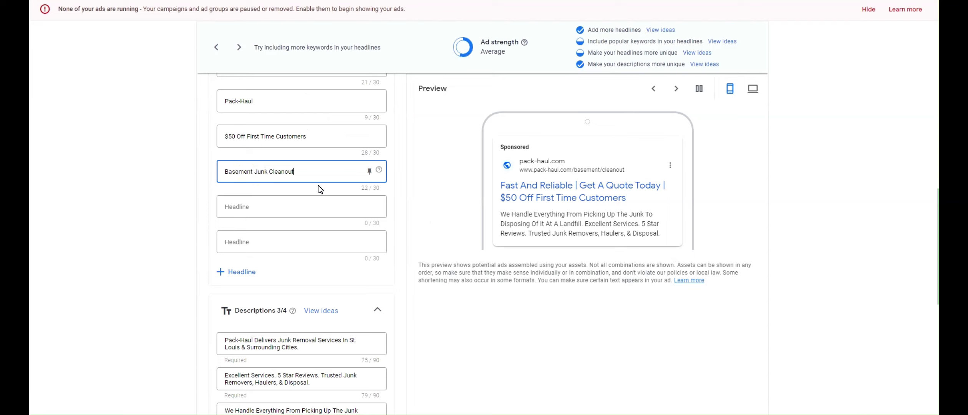
pyautogui.write(' Services')
pyautogui.press('Tab')
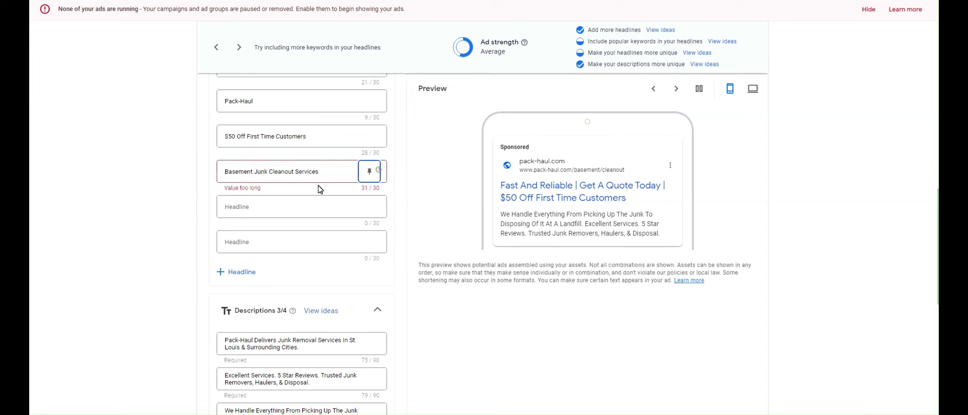
pyautogui.click(335, 167)
pyautogui.press('BackSpace')
# Add the headline "Junk Removal For Basements" in the next empty headline field.
pyautogui.click(302, 206)
pyautogui.write('Junk Re')
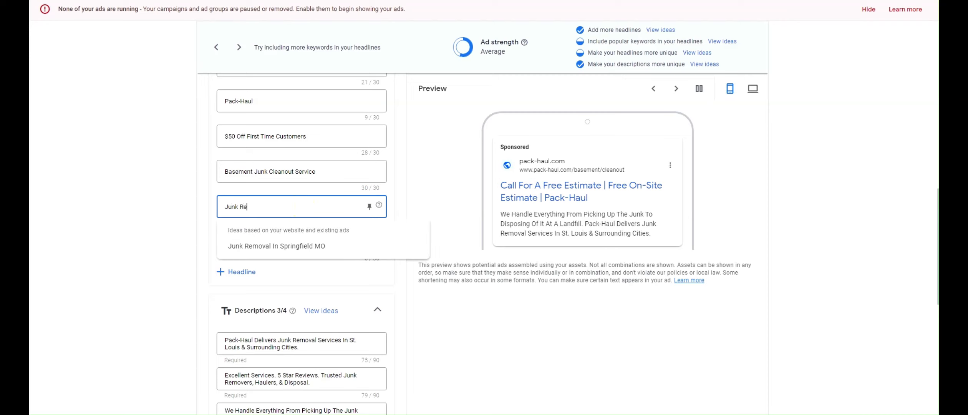
pyautogui.write('moval For Basements')
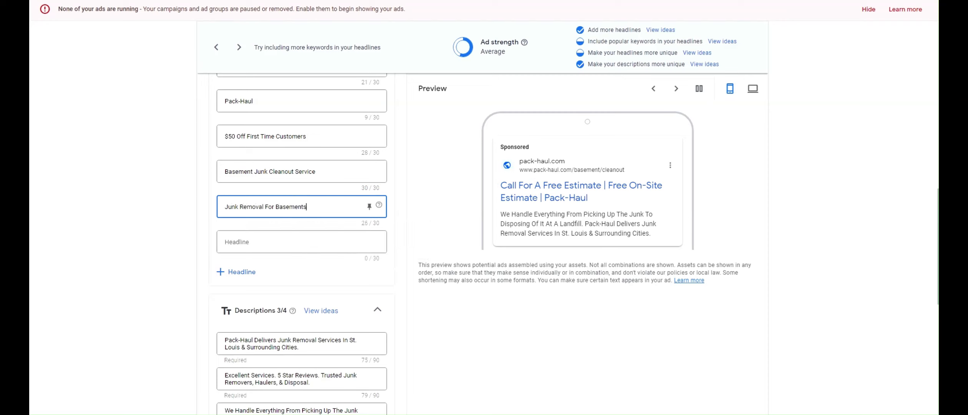
# Insert "Basement Cleanout &" before "Junk Removal Services" in the first description.
pyautogui.scroll(-1, 295, 239)
pyautogui.doubleClick(285, 293)
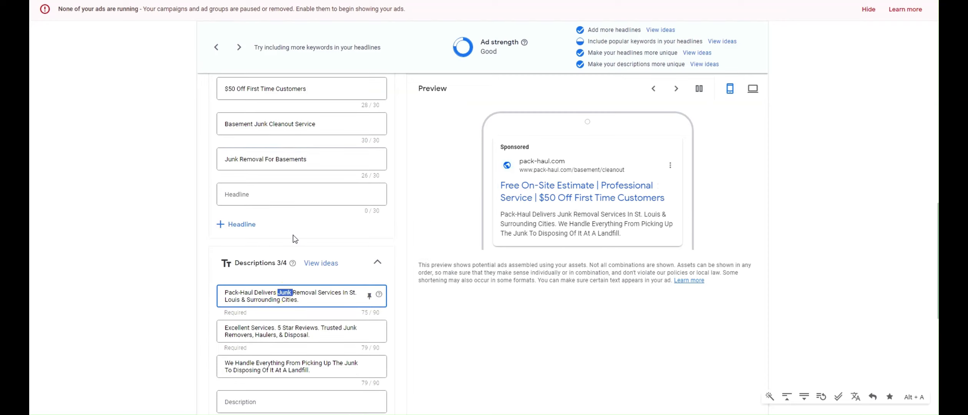
pyautogui.write('Basement Junk')
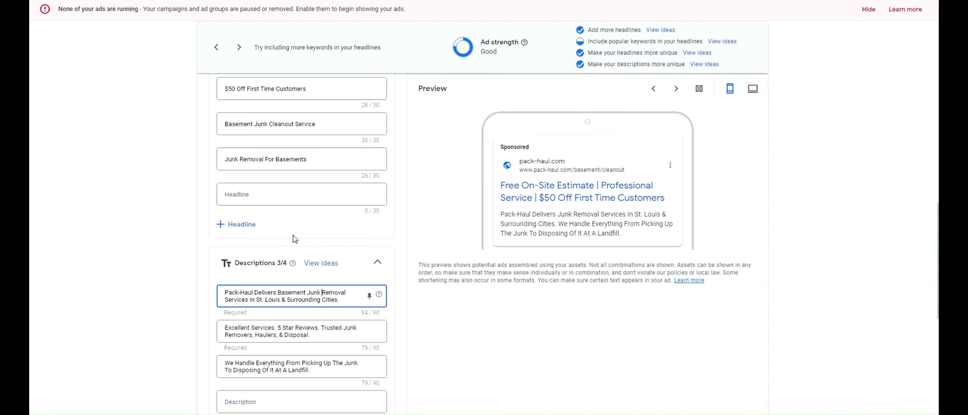
pyautogui.scroll(-1, 300, 194)
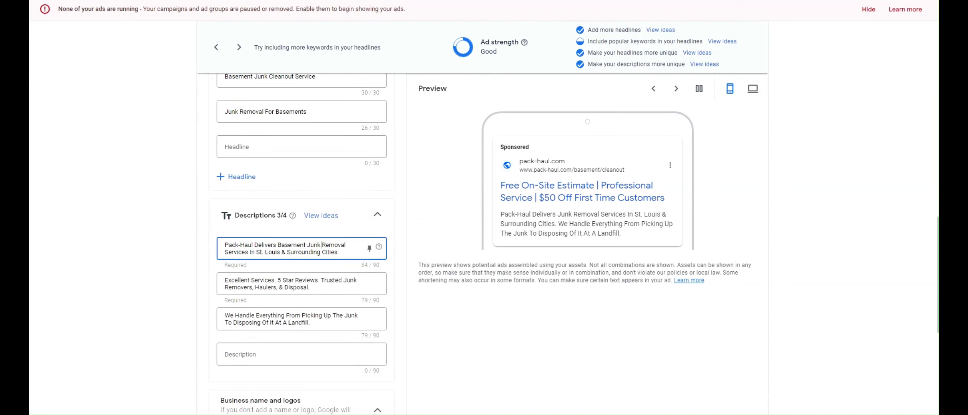
pyautogui.click(306, 245)
pyautogui.write('Cleanout *')
pyautogui.press('BackSpace')
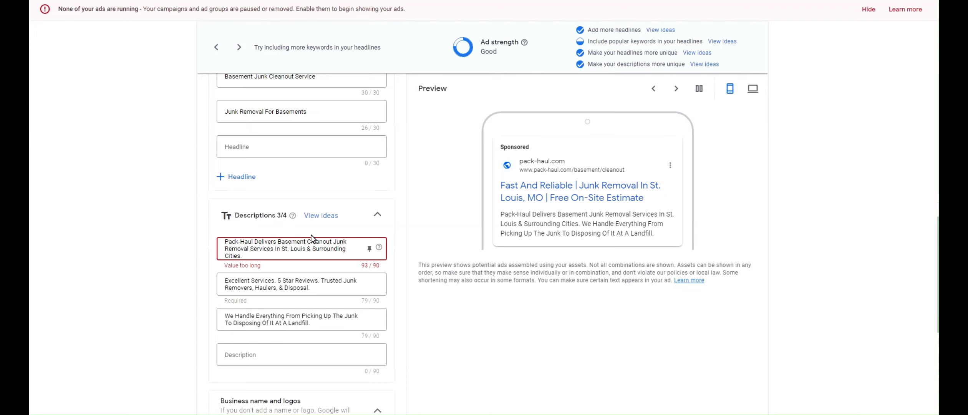
pyautogui.write('&')
# Shorten the first description so it ends with "Services In St. Louis." and save the ad.
pyautogui.press('Down')
pyautogui.press('Down')
pyautogui.press('Left')
pyautogui.hotkey('ctrl', 'BackSpace')
pyautogui.write('area')
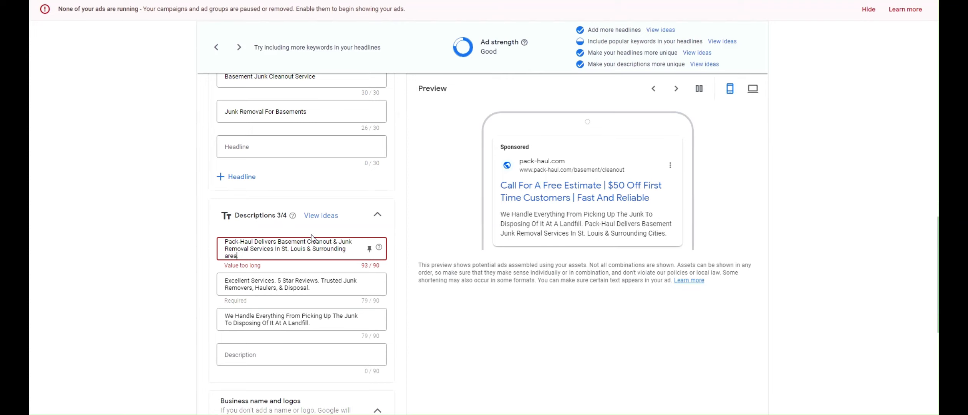
pyautogui.hotkey('ctrl', 'shift', 'Left')
pyautogui.hotkey('ctrl', 'shift', 'Left')
pyautogui.press('BackSpace')
pyautogui.press('BackSpace')
pyautogui.press('BackSpace')
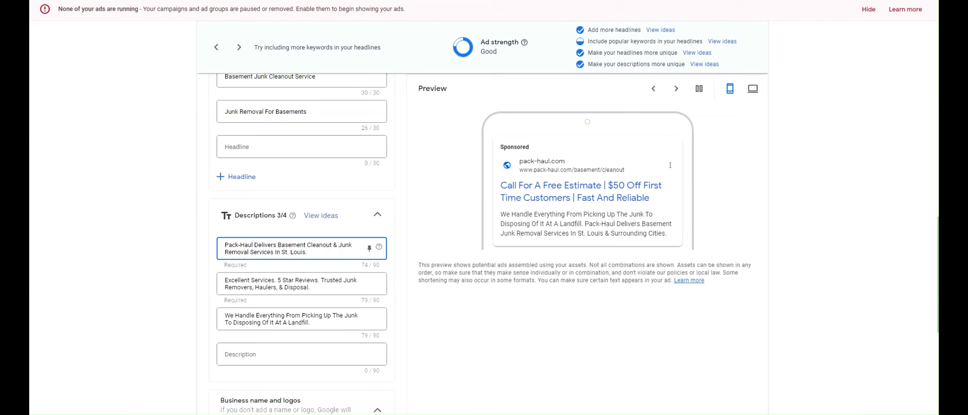
pyautogui.scroll(-7, 302, 231)
pyautogui.click(209, 373)
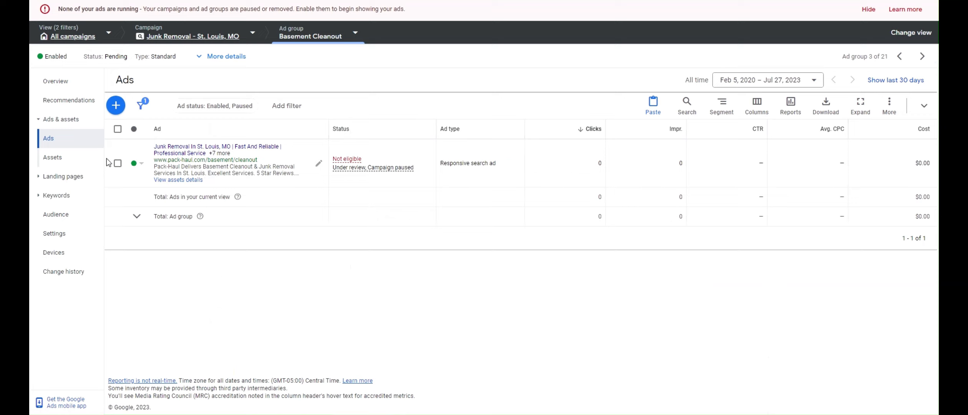
# Reopen the Basement Cleanout ad, review the wording of its second and third descriptions, and save it without edits.
pyautogui.click(235, 171)
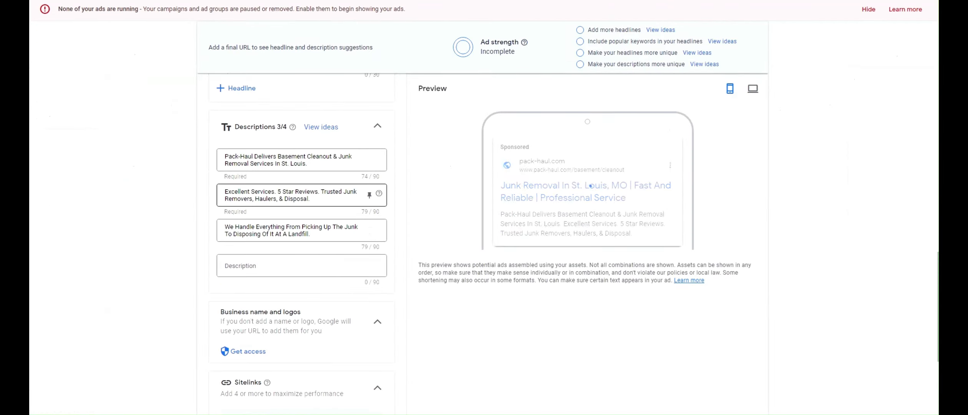
pyautogui.click(340, 192)
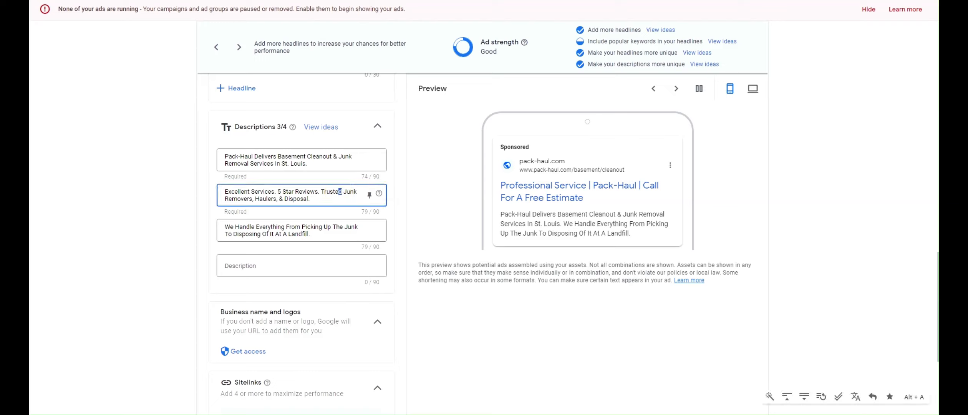
pyautogui.moveTo(311, 198); pyautogui.dragTo(205, 193)
pyautogui.click(310, 196)
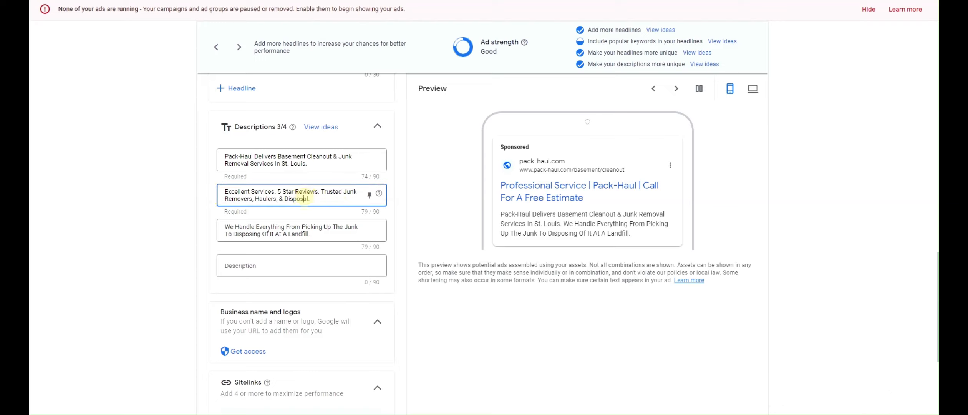
pyautogui.moveTo(319, 191); pyautogui.dragTo(225, 188)
pyautogui.hotkey('ctrl', 'a')
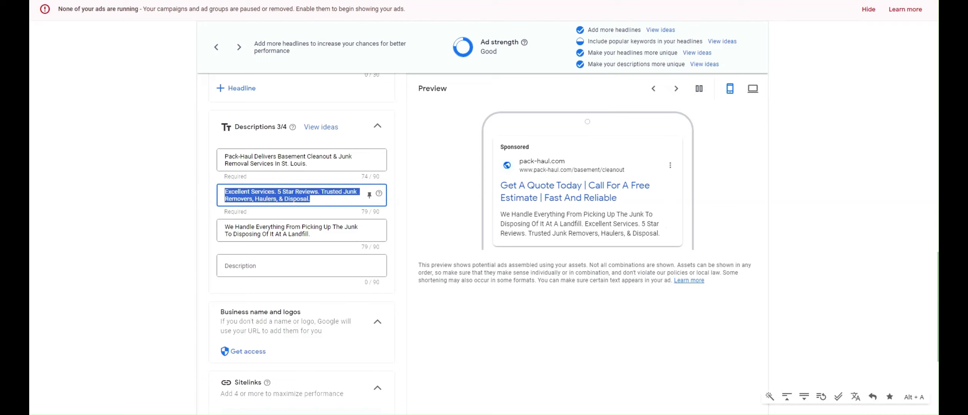
pyautogui.tripleClick(305, 229)
pyautogui.click(264, 229)
pyautogui.moveTo(225, 226); pyautogui.dragTo(200, 225)
pyautogui.click(331, 233)
pyautogui.tripleClick(245, 233)
pyautogui.click(267, 234)
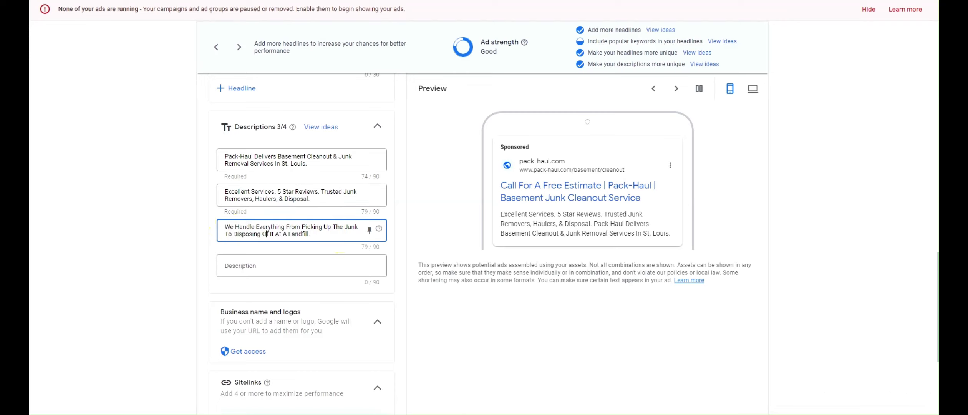
pyautogui.scroll(3, 266, 234)
pyautogui.scroll(-8, 266, 234)
pyautogui.click(218, 371)
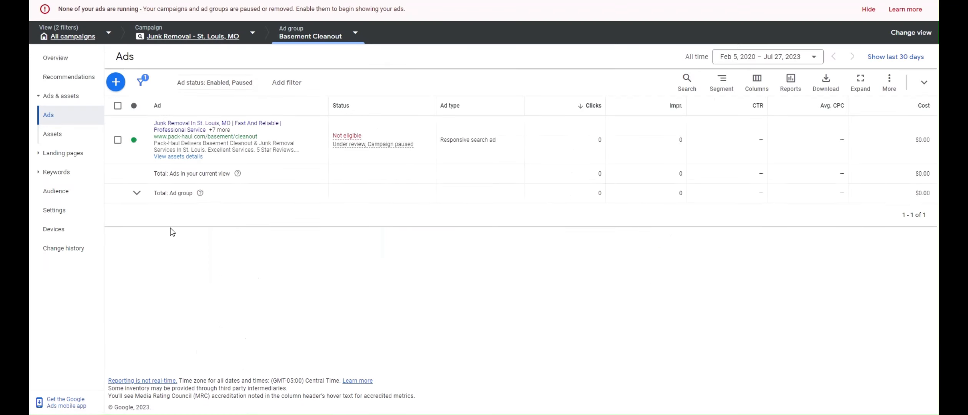
# Return to the Junk Removal - St. Louis, MO campaign and list its ad groups down to the last one.
pyautogui.click(223, 38)
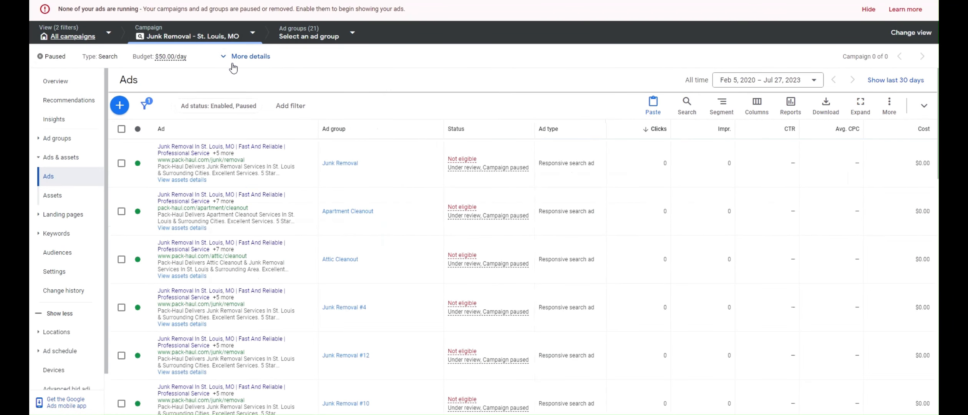
pyautogui.click(61, 139)
pyautogui.scroll(-8, 238, 166)
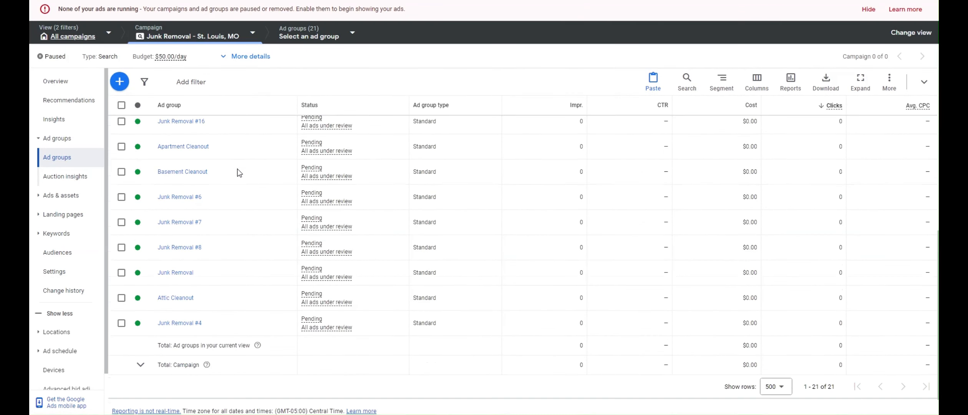
# Consult the List of Ad Groups note in Notepad and try marking Brand Name as "(leave out)".
pyautogui.moveTo(938, 24); pyautogui.dragTo(865, 16)
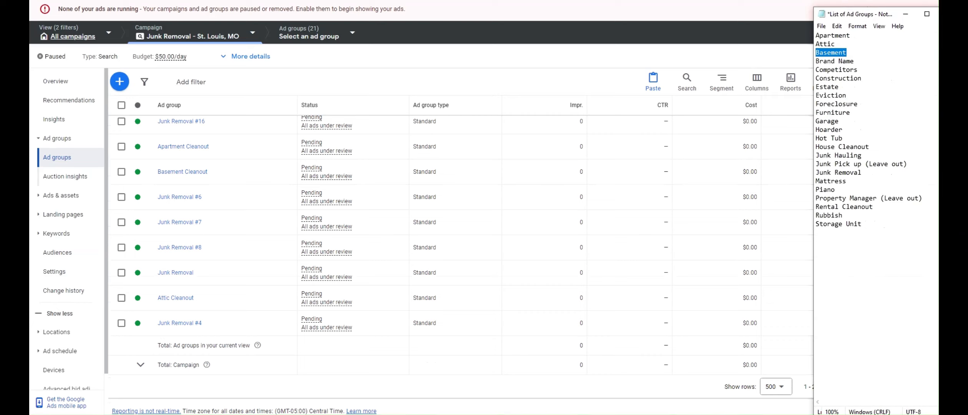
pyautogui.moveTo(860, 61); pyautogui.dragTo(900, 65)
pyautogui.click(873, 60)
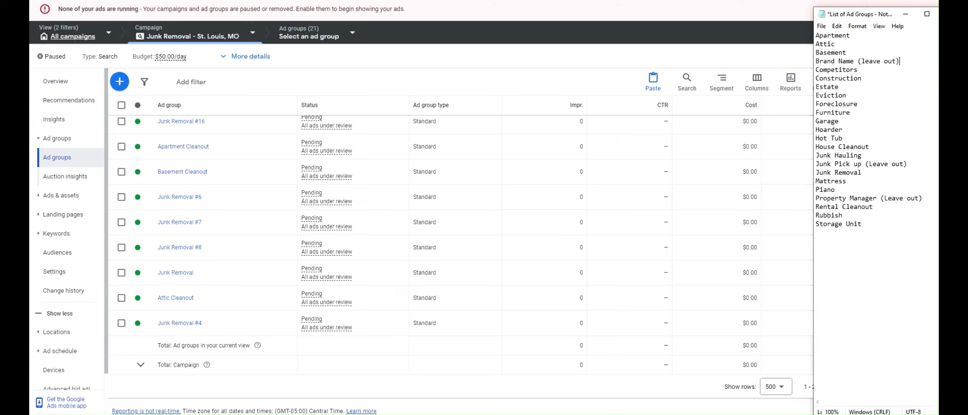
pyautogui.moveTo(899, 61); pyautogui.dragTo(856, 61)
pyautogui.press('BackSpace')
pyautogui.moveTo(865, 18); pyautogui.dragTo(937, 18)
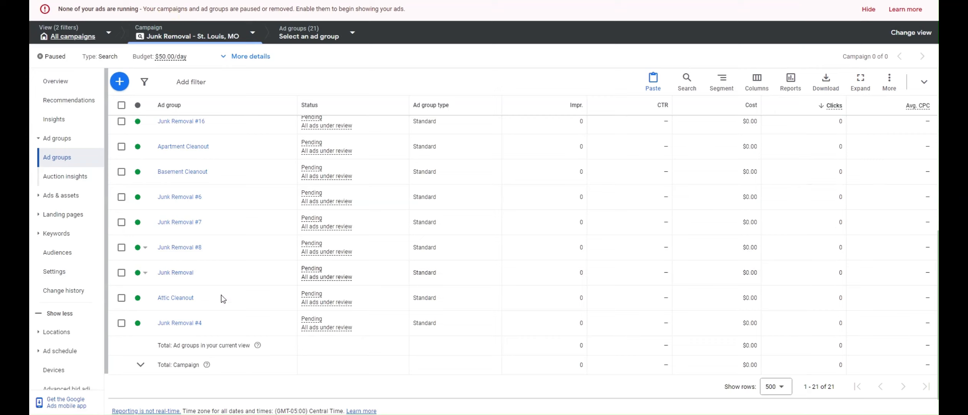
# Rename the ad group Junk Removal #4 as Brand.
pyautogui.click(211, 324)
pyautogui.moveTo(222, 342); pyautogui.dragTo(212, 342)
pyautogui.hotkey('ctrl', 'a')
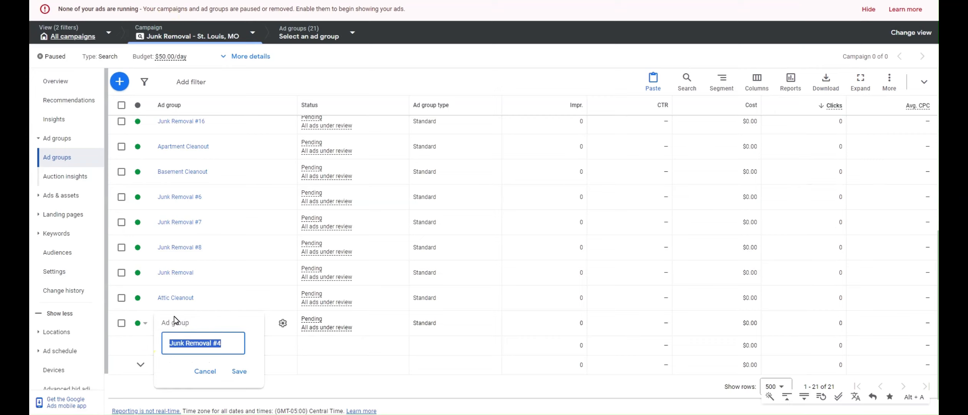
pyautogui.write('Brand')
pyautogui.press('Return')
# Open the Brand ad group and remove all of its existing search keywords.
pyautogui.click(175, 321)
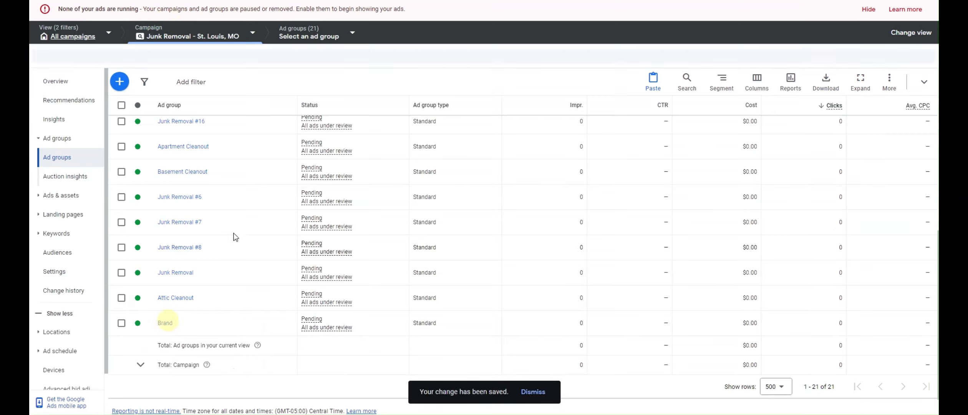
pyautogui.click(118, 129)
pyautogui.click(184, 108)
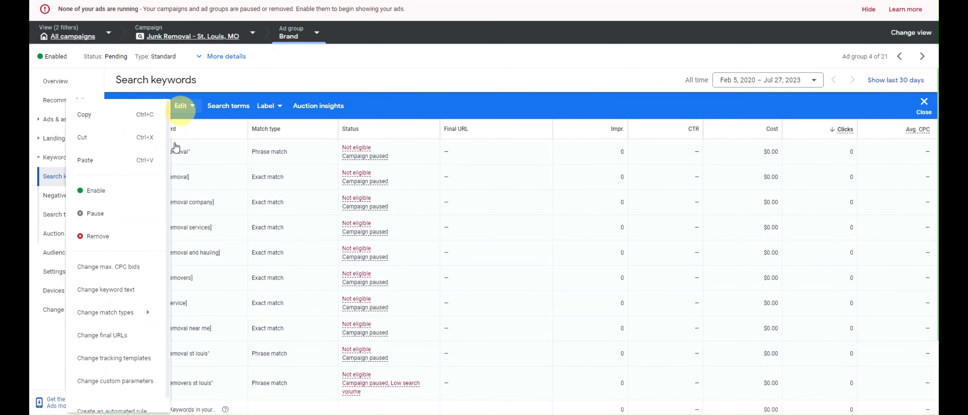
pyautogui.click(101, 234)
pyautogui.click(573, 221)
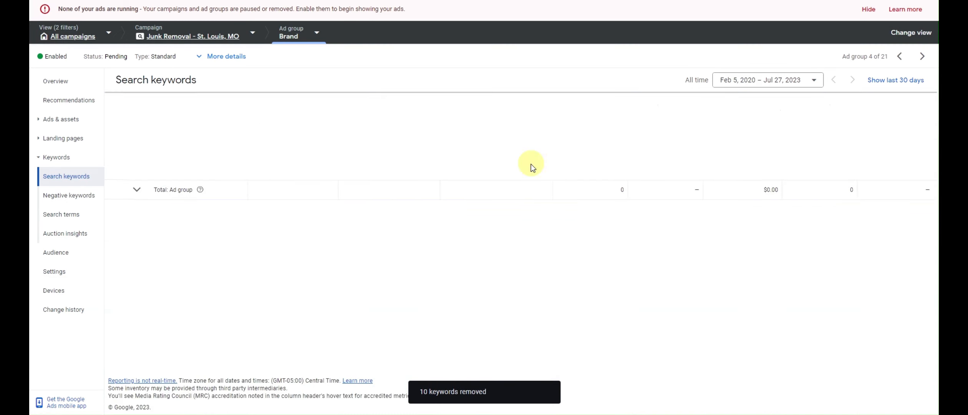
# Add and save the keywords "pack haul", [pack haul st louis], "Pack n Haul" and [Pack Haul] in the Brand ad group.
pyautogui.click(529, 163)
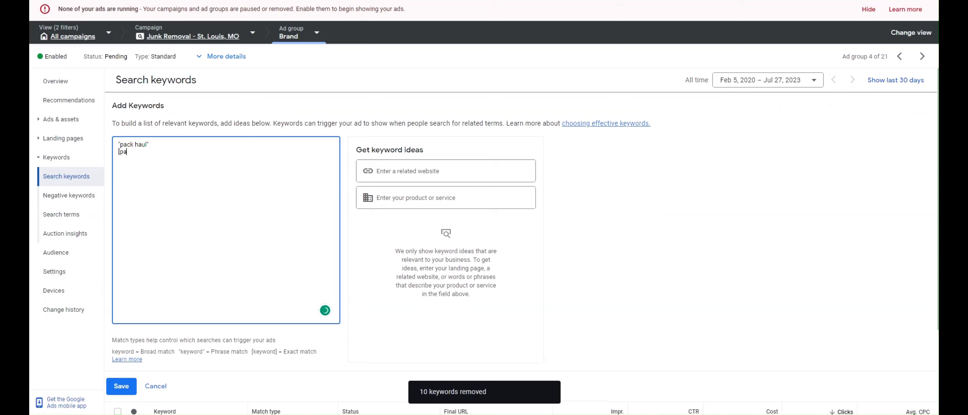
pyautogui.write('"pack haul" [pack haul s')
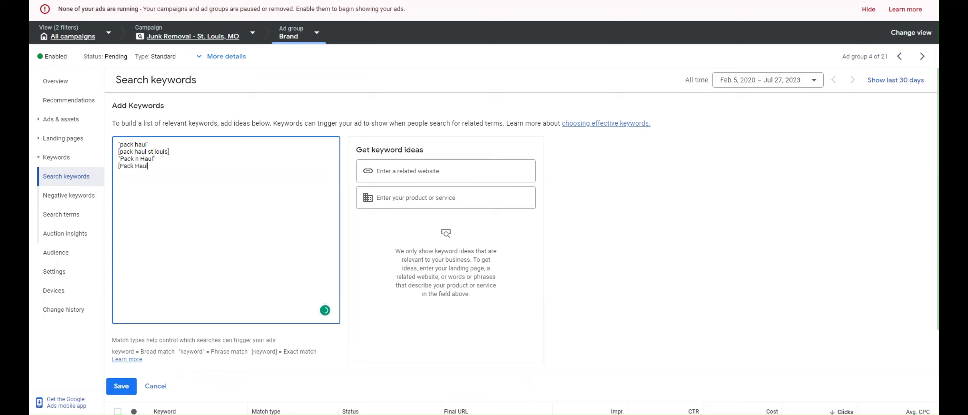
pyautogui.scroll(-1, 227, 230)
pyautogui.scroll(1, 227, 230)
pyautogui.moveTo(161, 167); pyautogui.dragTo(115, 142)
pyautogui.click(198, 179)
pyautogui.click(115, 387)
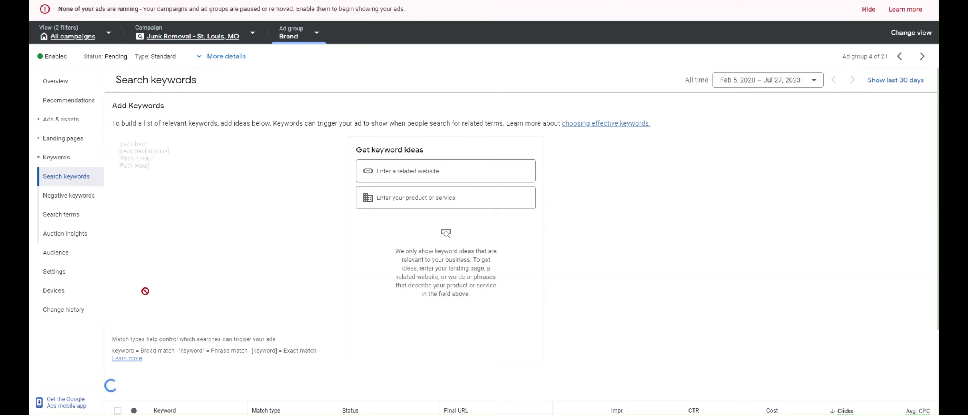
# Open the Brand ad group's responsive search ad for editing and check its display path fields.
pyautogui.click(77, 120)
pyautogui.click(232, 173)
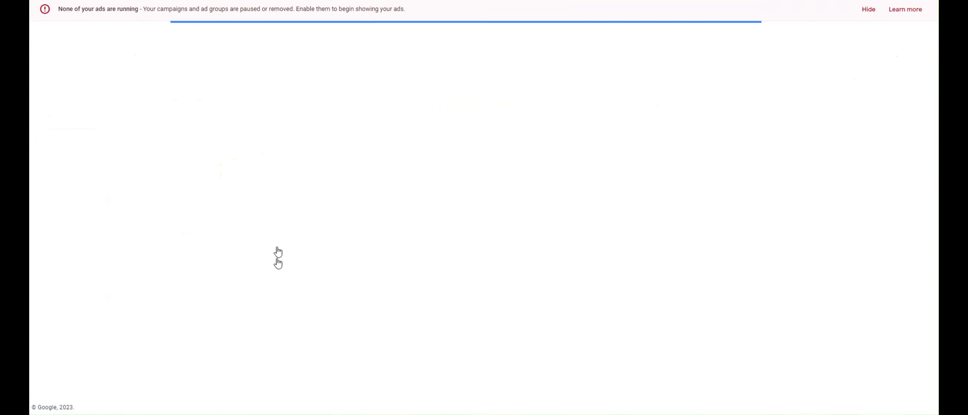
pyautogui.scroll(-3, 239, 201)
pyautogui.click(224, 158)
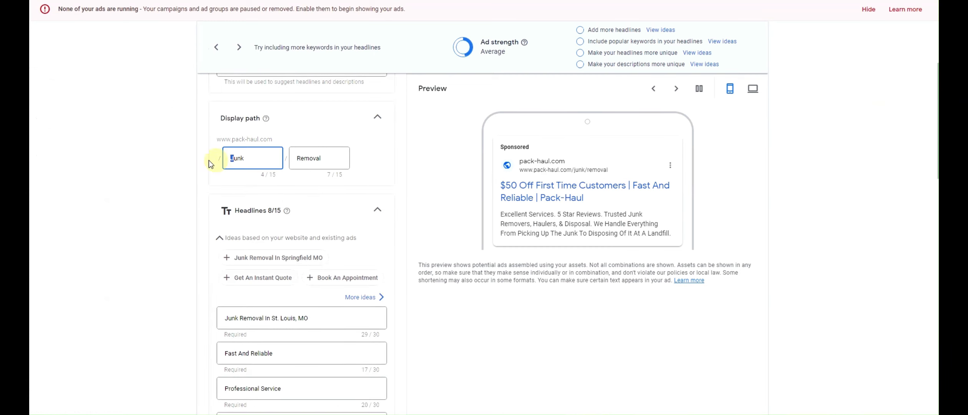
pyautogui.doubleClick(300, 157)
pyautogui.click(254, 157)
# Pin the Pack-Haul headline to position 1 and extend its text to "Pack-Haul Junk Removal STL".
pyautogui.scroll(-3, 326, 172)
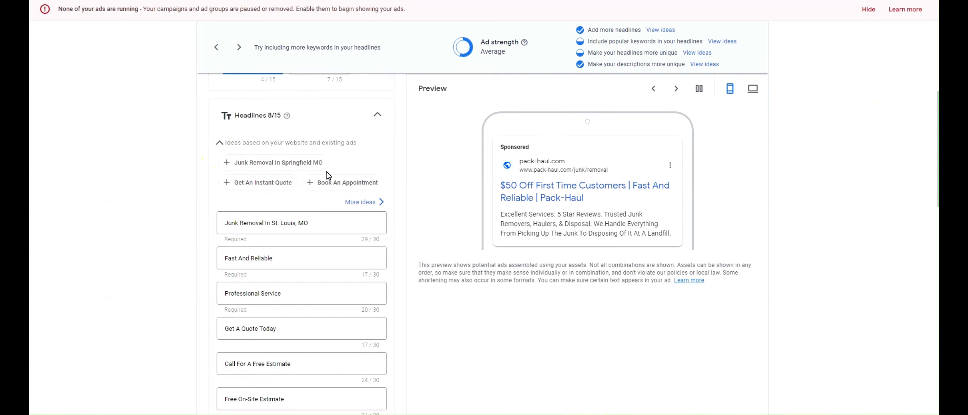
pyautogui.scroll(-3, 326, 172)
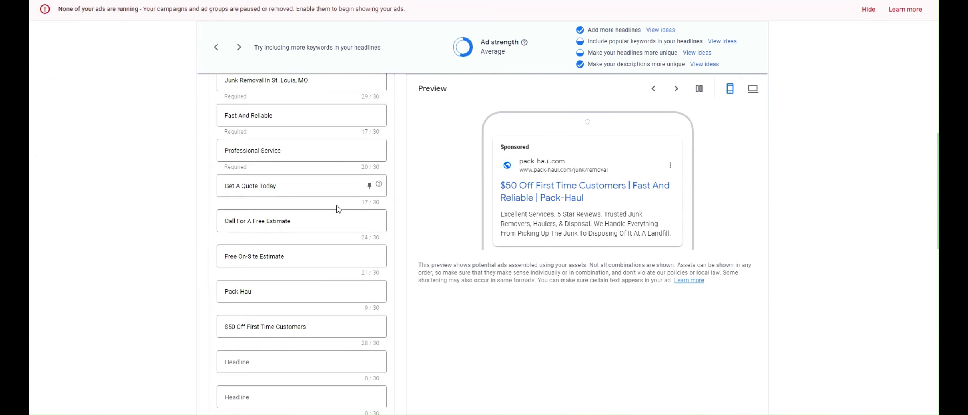
pyautogui.scroll(1, 338, 209)
pyautogui.scroll(-3, 352, 220)
pyautogui.scroll(4, 282, 234)
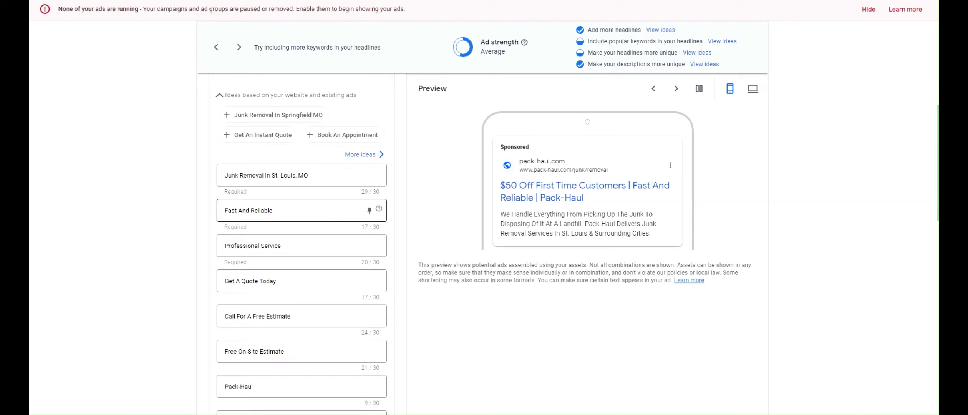
pyautogui.scroll(-5, 291, 245)
pyautogui.scroll(2, 290, 245)
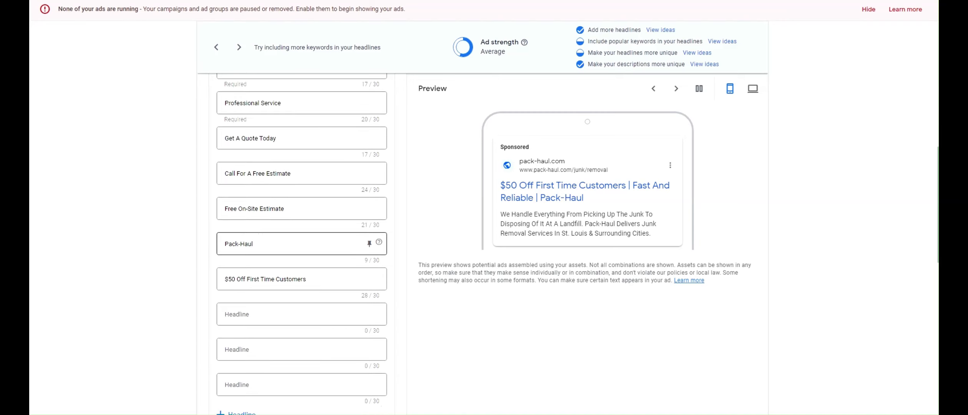
pyautogui.click(369, 244)
pyautogui.click(431, 112)
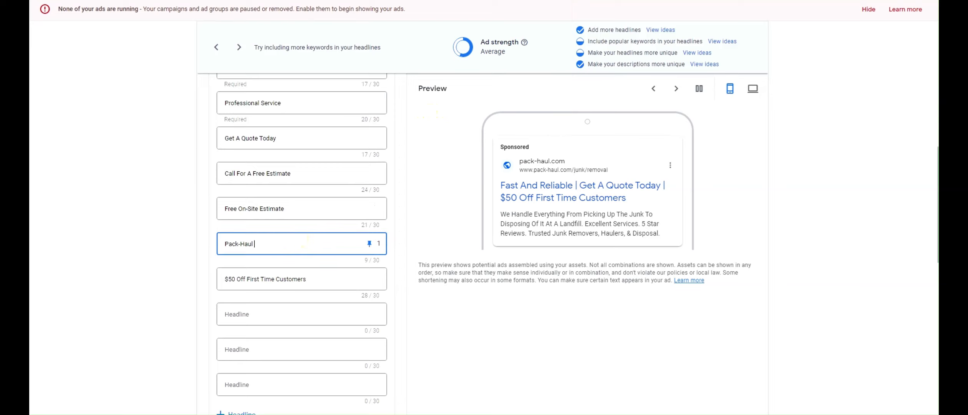
pyautogui.write('nk Removal STL')
pyautogui.click(395, 271)
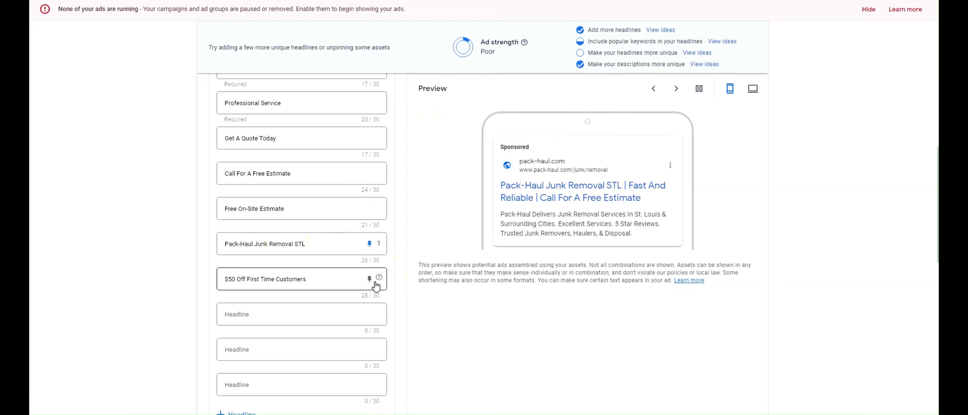
# Pin the "$50 Off First Time Customers" headline to position 2 and save the Brand ad.
pyautogui.click(370, 279)
pyautogui.click(443, 178)
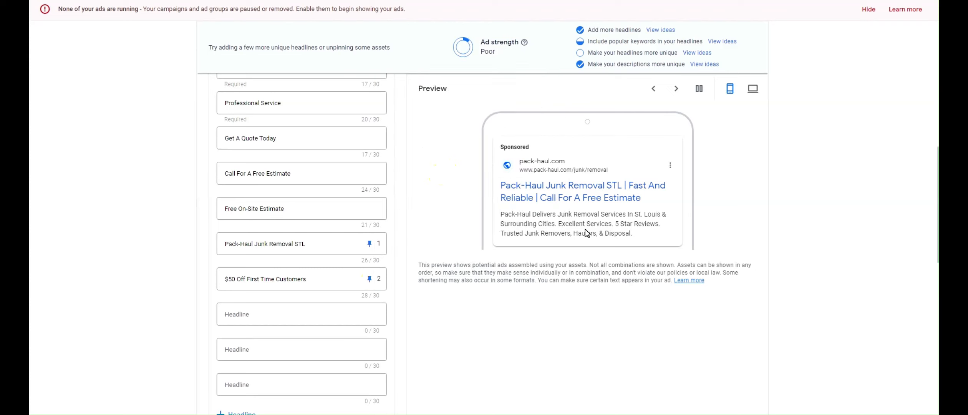
pyautogui.moveTo(310, 246); pyautogui.dragTo(198, 237)
pyautogui.click(254, 245)
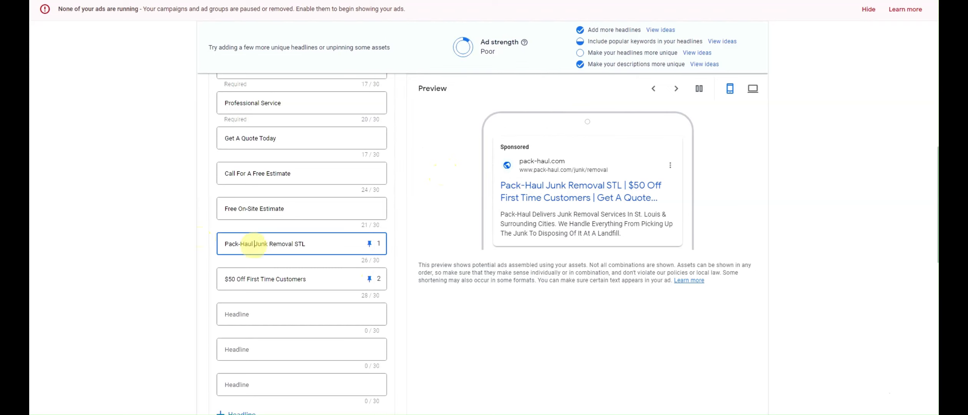
pyautogui.moveTo(623, 190); pyautogui.dragTo(649, 204)
pyautogui.scroll(-6, 371, 229)
pyautogui.moveTo(313, 249); pyautogui.dragTo(264, 250)
pyautogui.click(327, 248)
pyautogui.scroll(-7, 275, 304)
pyautogui.click(215, 372)
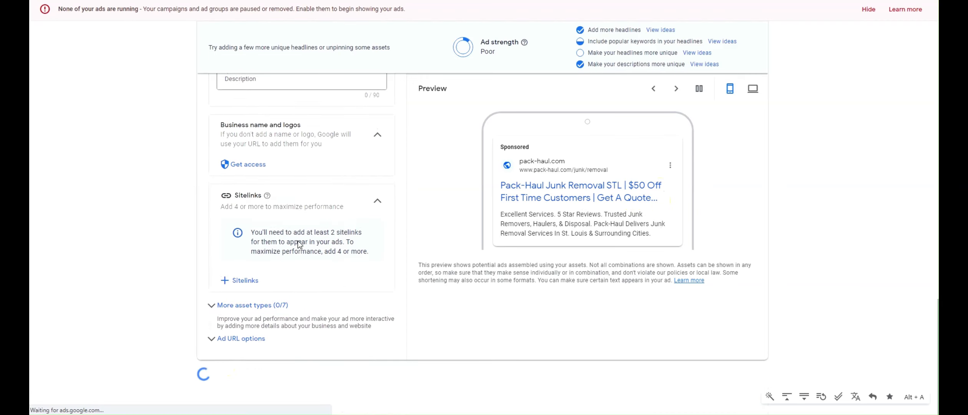
# Return to the campaign's ad group list and copy "Competitors" from the List of Ad Groups file in Notepad.
pyautogui.click(162, 37)
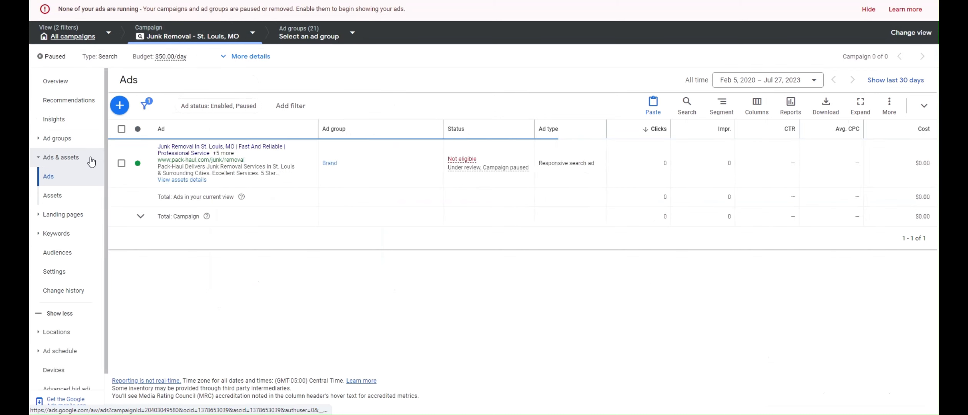
pyautogui.click(78, 141)
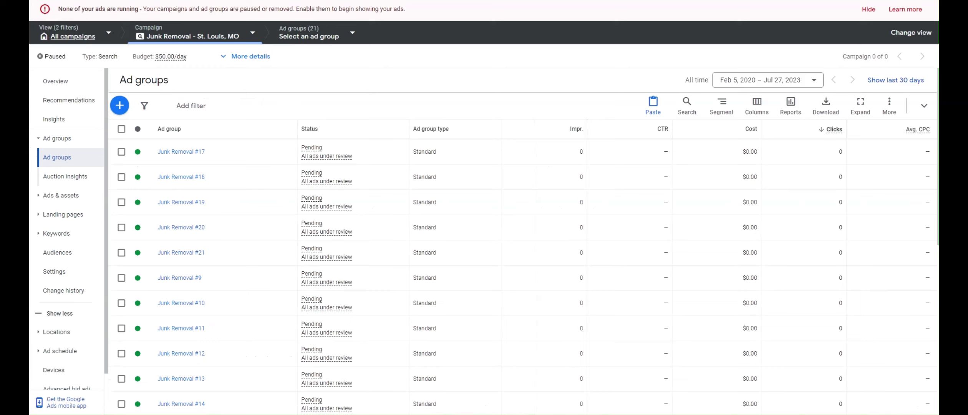
pyautogui.moveTo(939, 19); pyautogui.dragTo(774, 27)
pyautogui.moveTo(746, 74); pyautogui.dragTo(699, 75)
pyautogui.hotkey('ctrl', 'c')
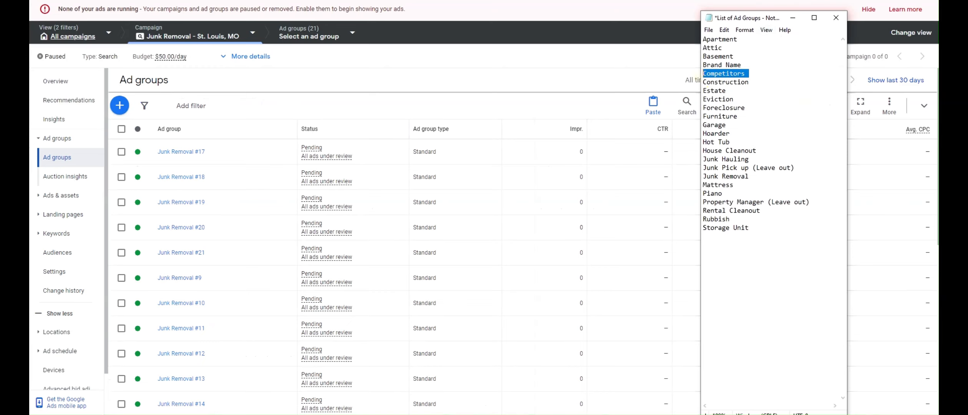
# Rename the Junk Removal #6 ad group as "Competitors" and save the name.
pyautogui.click(206, 1)
pyautogui.scroll(-5, 270, 162)
pyautogui.scroll(-5, 270, 161)
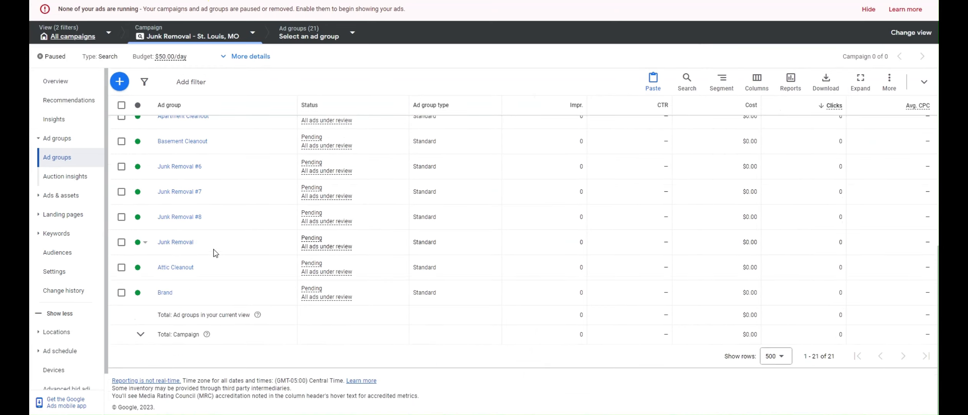
pyautogui.click(215, 214)
pyautogui.click(210, 233)
pyautogui.hotkey('ctrl', 'a')
pyautogui.hotkey('ctrl', 'v')
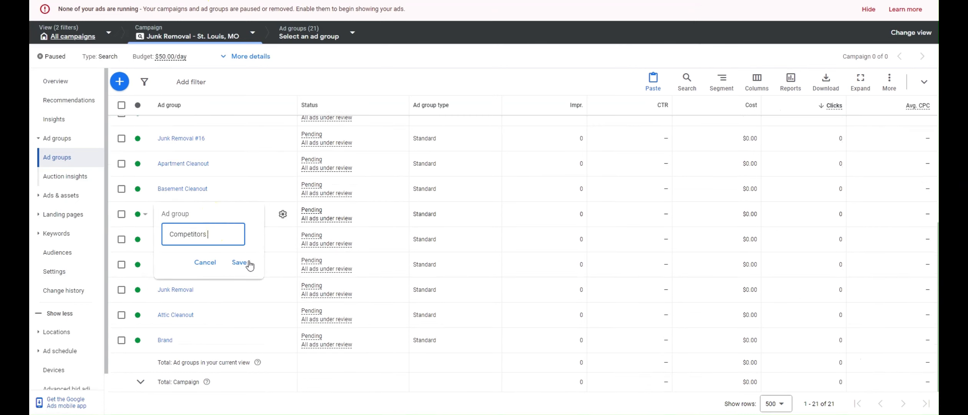
pyautogui.click(246, 262)
# Open the Competitors ad group and remove all of its existing search keywords.
pyautogui.click(174, 213)
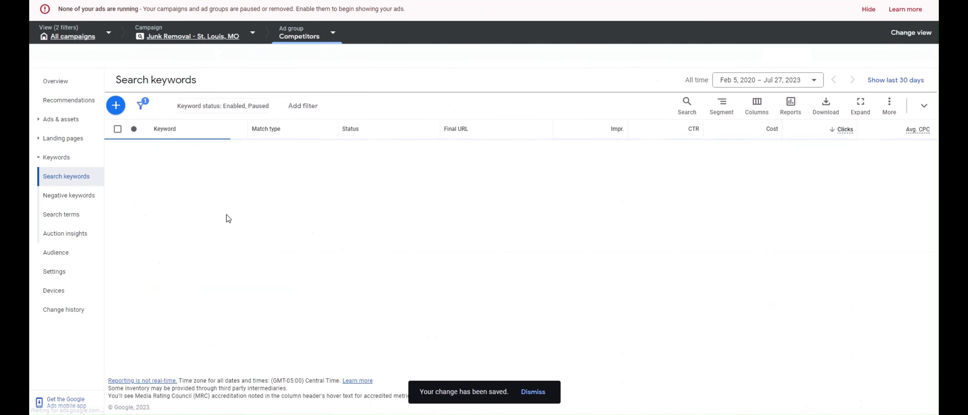
pyautogui.click(118, 130)
pyautogui.click(189, 106)
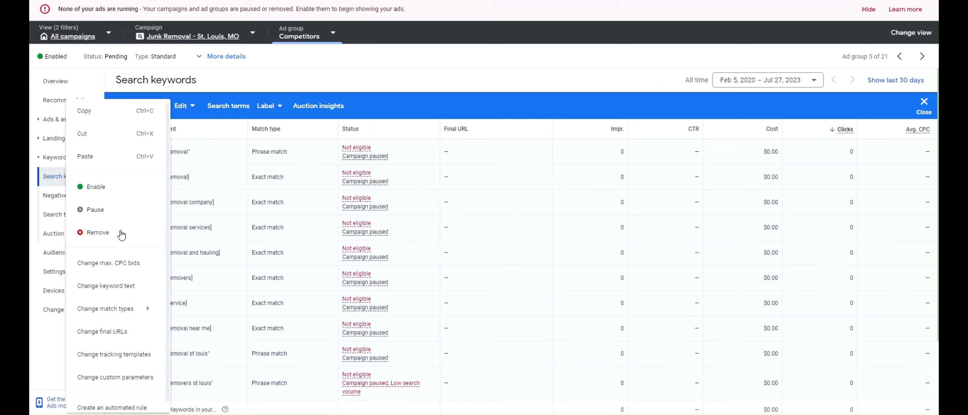
pyautogui.click(97, 232)
pyautogui.click(576, 226)
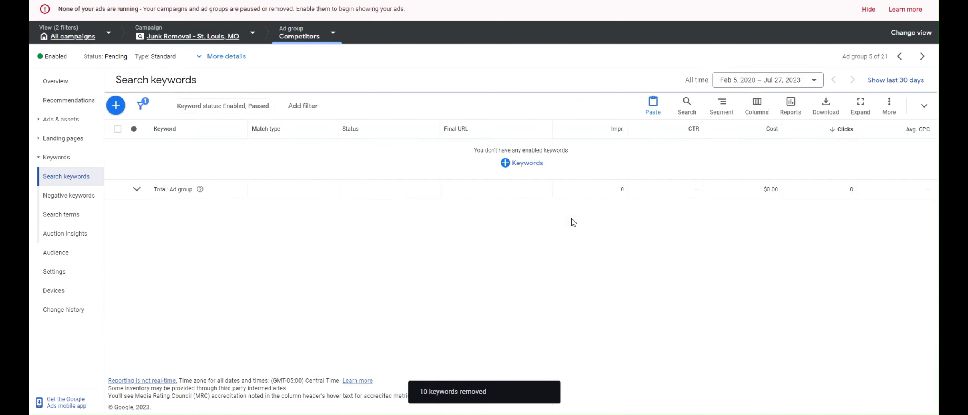
# Enter the new phrase-match keywords "junk king", "junk luggers", "1800" and "got junk" for the Competitors ad group.
pyautogui.click(528, 163)
pyautogui.click(283, 175)
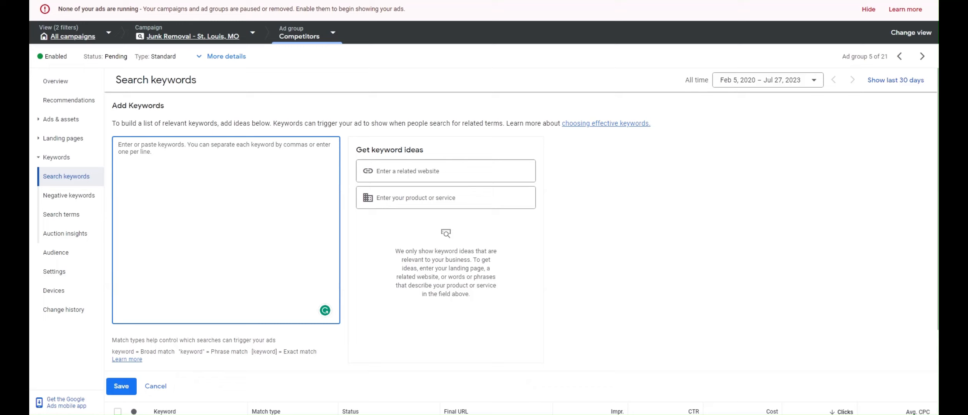
pyautogui.write('"jun')
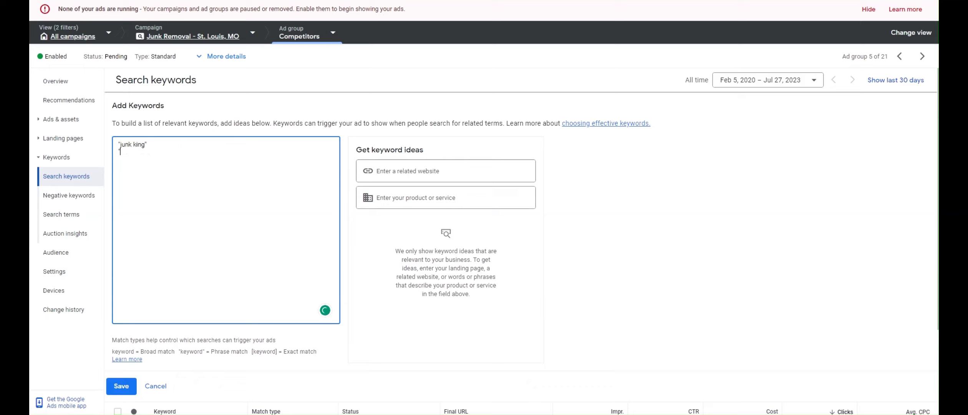
pyautogui.write('k lugg')
pyautogui.hotkey('ctrl', 'shift', 'Left')
pyautogui.hotkey('ctrl', 'shift', 'Left')
pyautogui.write('got junk"')
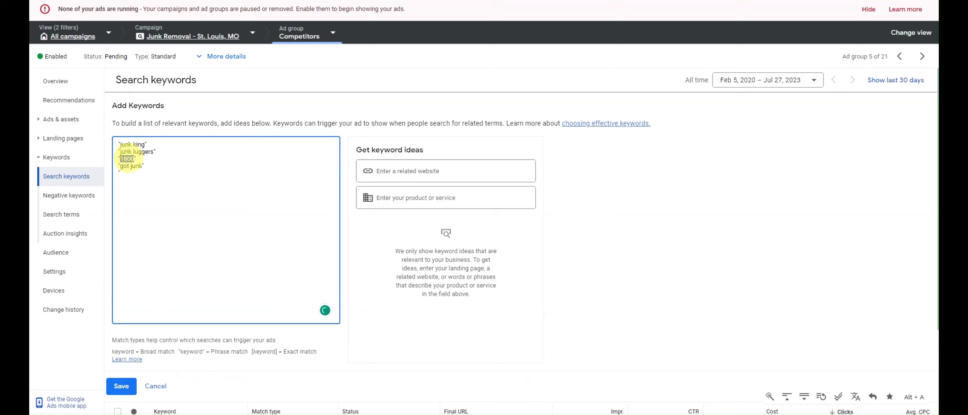
# Add the phrase-match keyword "college hunks" to the list and save the Competitors keywords.
pyautogui.click(143, 166)
pyautogui.click(120, 173)
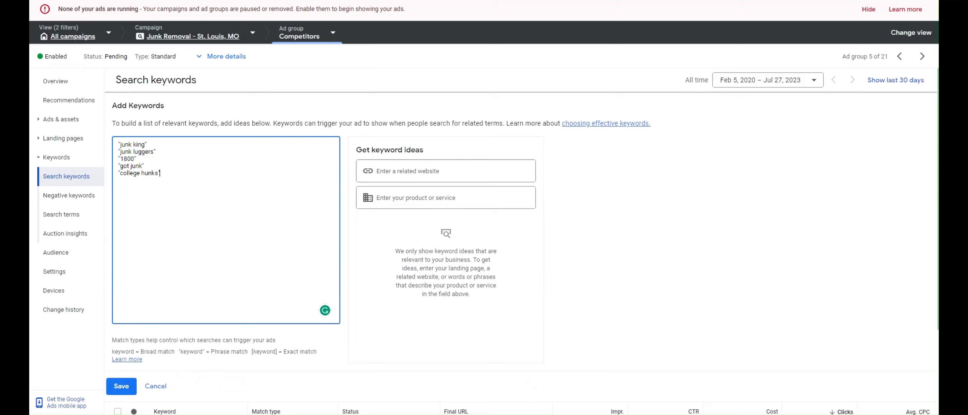
pyautogui.moveTo(160, 173); pyautogui.dragTo(118, 173)
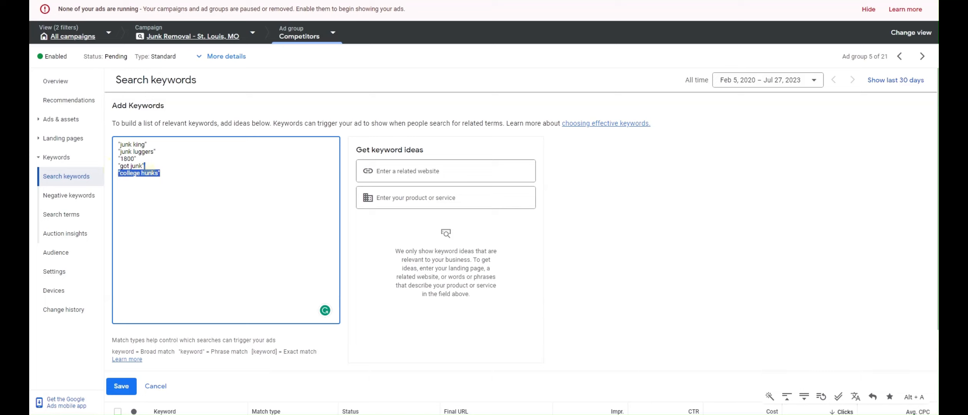
pyautogui.click(145, 166)
pyautogui.moveTo(118, 151); pyautogui.dragTo(153, 153)
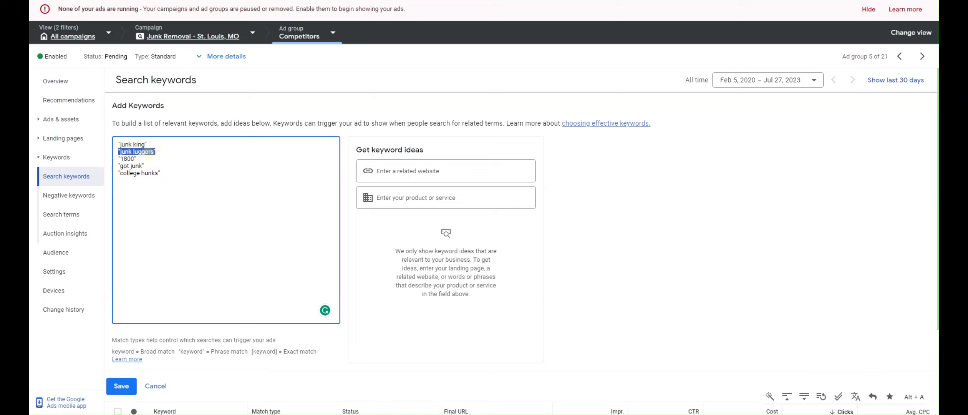
pyautogui.click(133, 154)
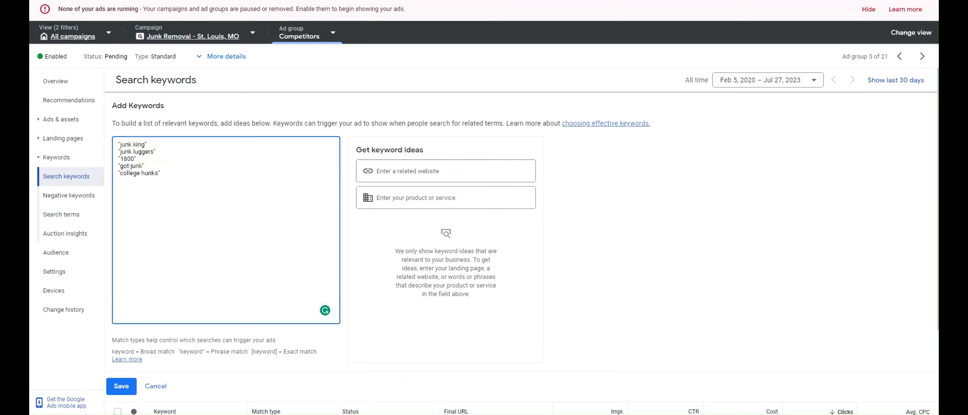
pyautogui.moveTo(160, 173); pyautogui.dragTo(109, 145)
pyautogui.click(165, 145)
pyautogui.click(130, 389)
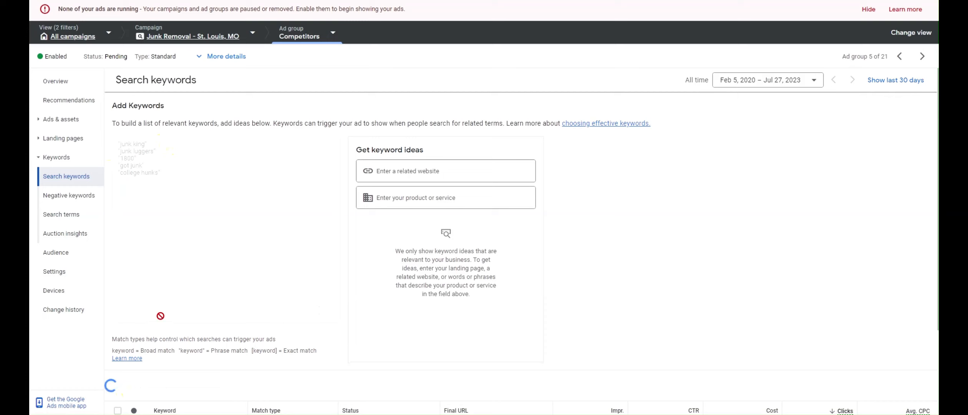
# Open the Competitors responsive search ad for editing and pin the "$50 Off First Time Customers" headline to position 1.
pyautogui.click(87, 121)
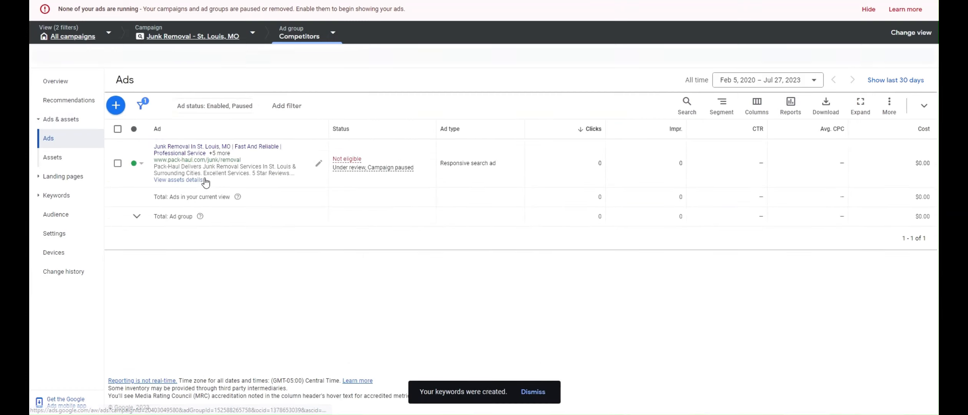
pyautogui.click(207, 176)
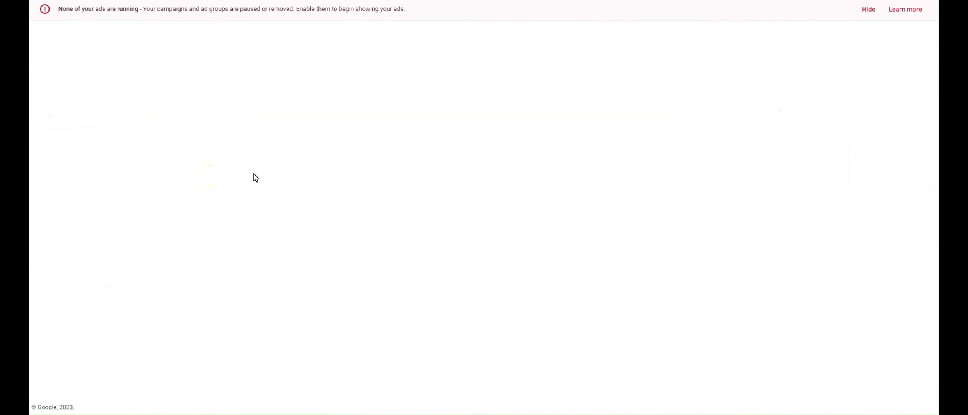
pyautogui.scroll(-7, 260, 228)
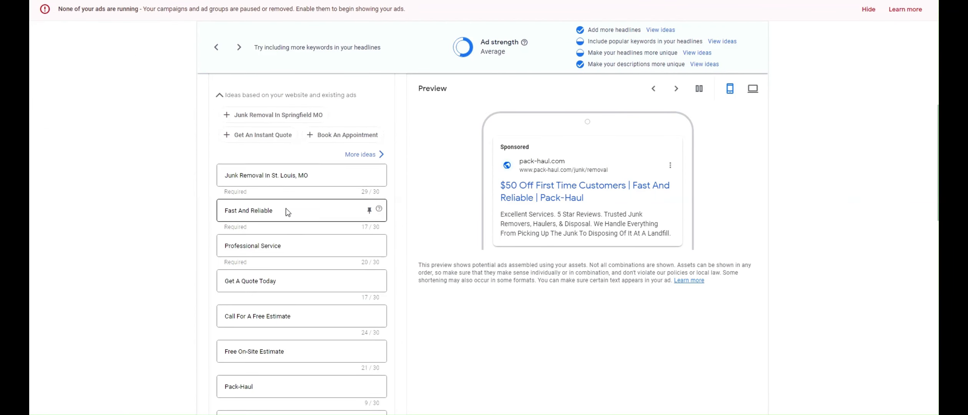
pyautogui.scroll(-4, 288, 274)
pyautogui.click(379, 279)
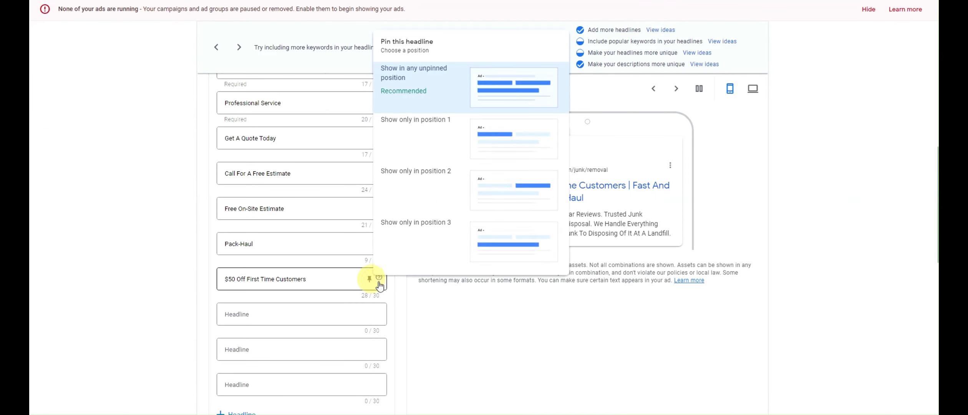
pyautogui.click(426, 129)
pyautogui.click(345, 309)
# Pin the "Junk Removal In St. Louis, MO" headline to position 2 and save the Competitors ad.
pyautogui.scroll(3, 346, 309)
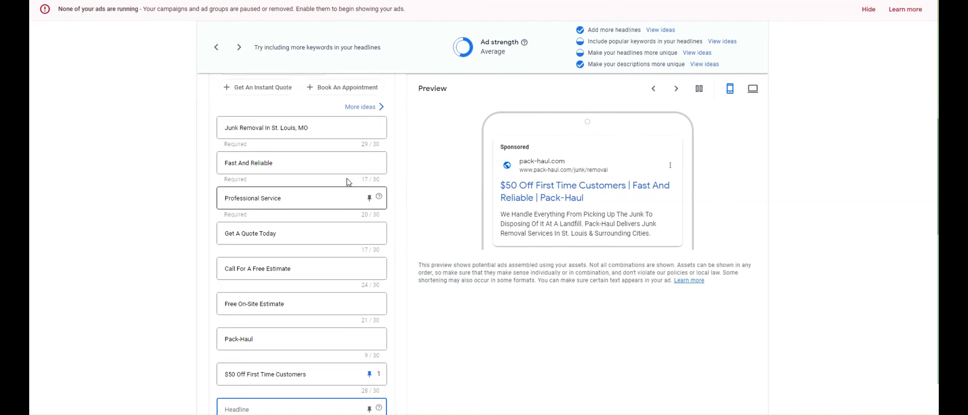
pyautogui.click(369, 127)
pyautogui.click(432, 286)
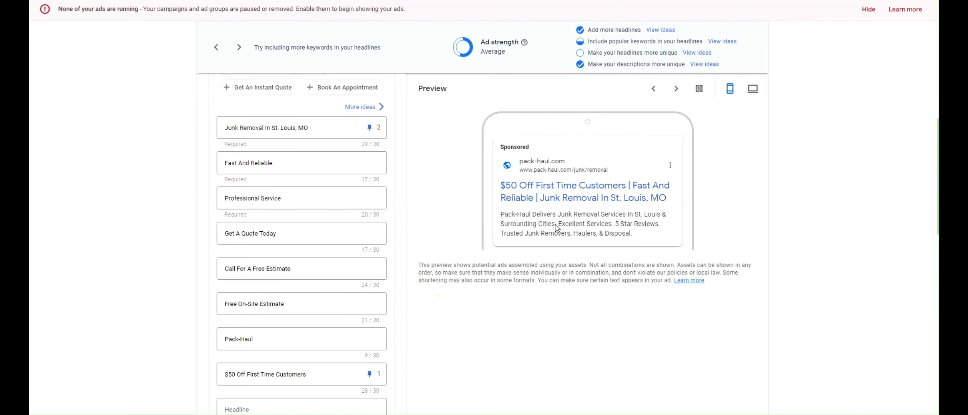
pyautogui.click(583, 183)
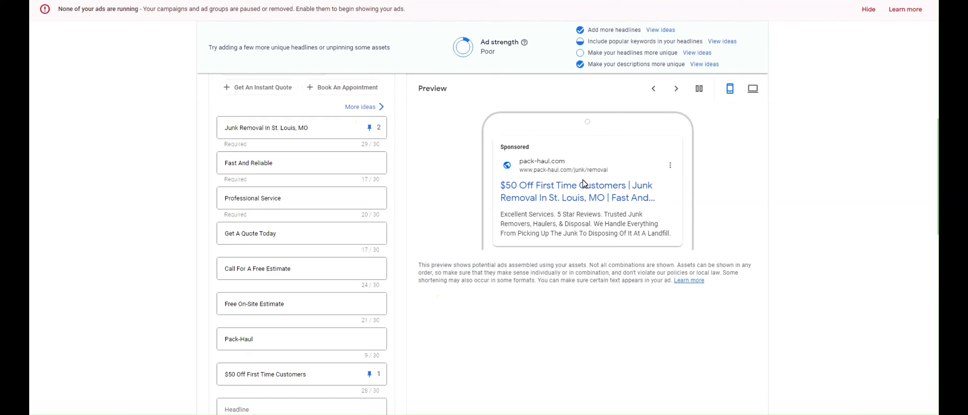
pyautogui.scroll(-15, 449, 302)
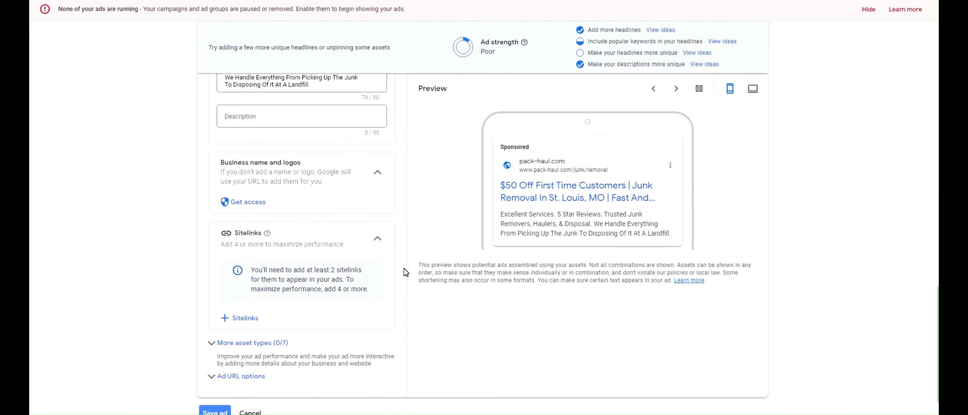
pyautogui.scroll(-3, 404, 269)
pyautogui.click(215, 370)
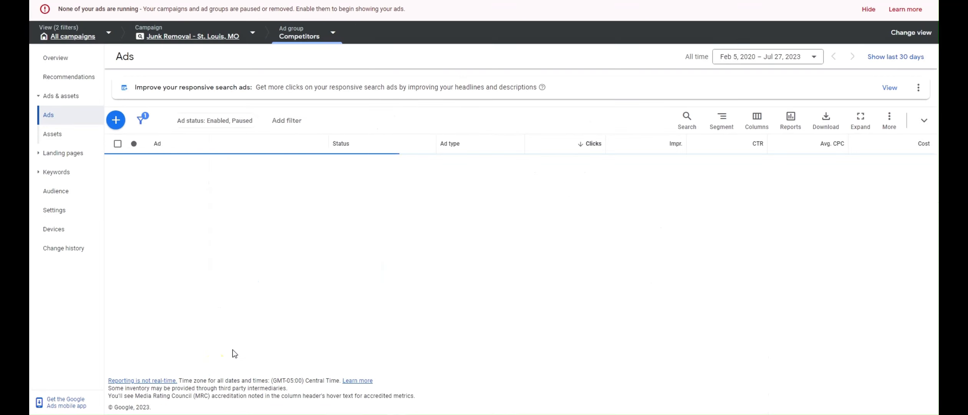
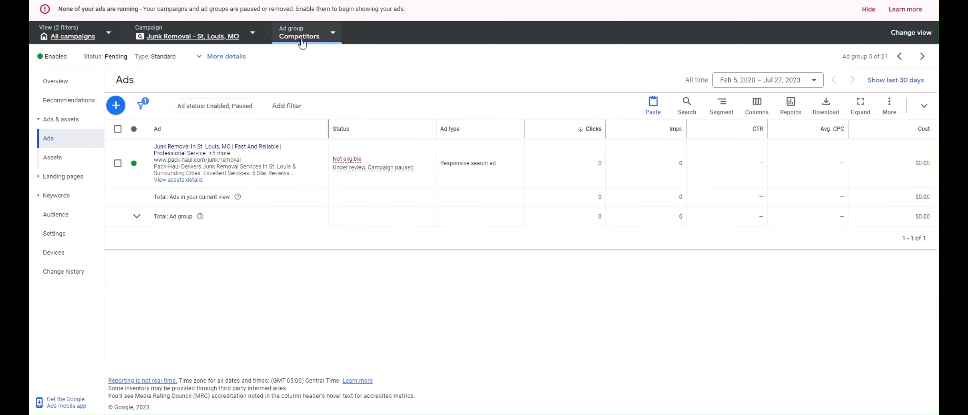
# Go back to the campaign's ad groups and copy "Construction" from the Notepad list of ad groups.
pyautogui.click(231, 37)
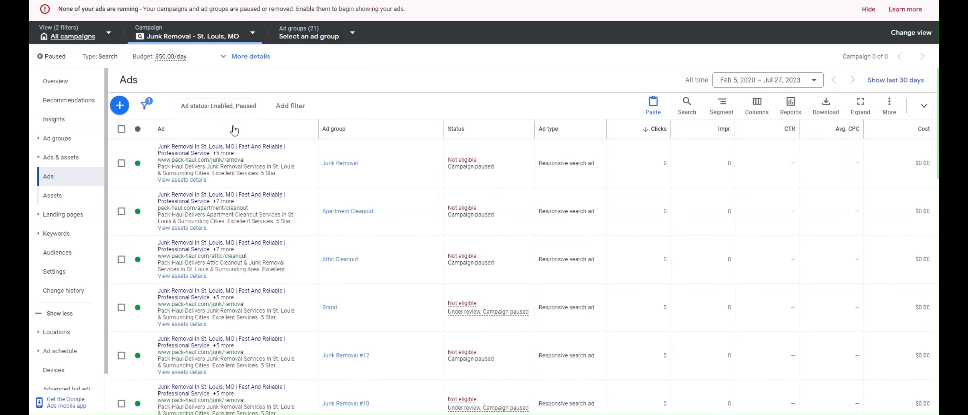
pyautogui.click(57, 138)
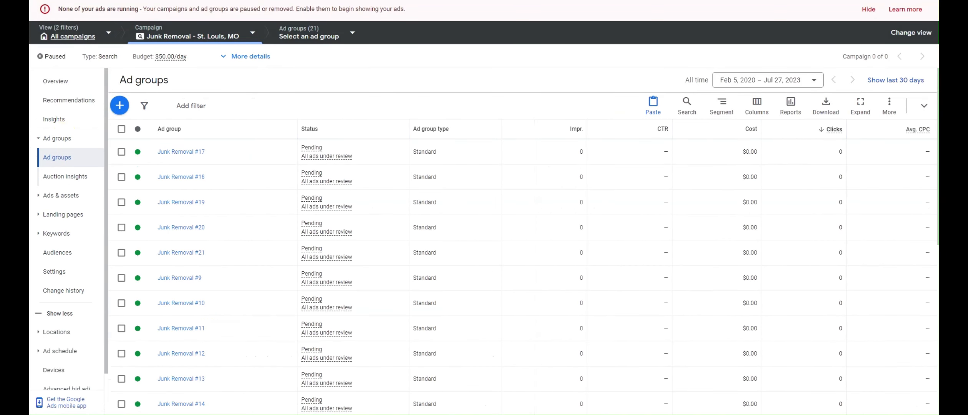
pyautogui.moveTo(967, 1); pyautogui.dragTo(872, 1)
pyautogui.moveTo(857, 59); pyautogui.dragTo(809, 59)
pyautogui.hotkey('ctrl', 'c')
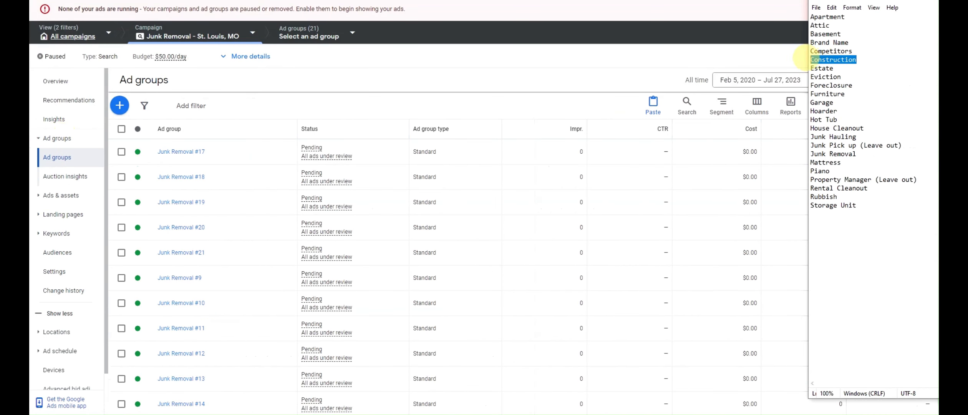
# Rename the Junk Removal #7 ad group as "Construction Debris/Junk Removal", save the name and open the ad group.
pyautogui.click(142, 3)
pyautogui.scroll(-6, 251, 214)
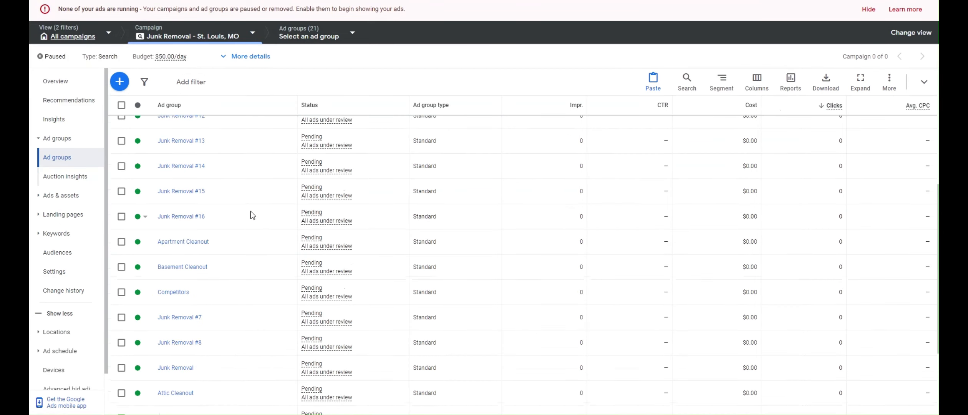
pyautogui.scroll(-3, 215, 192)
pyautogui.click(210, 223)
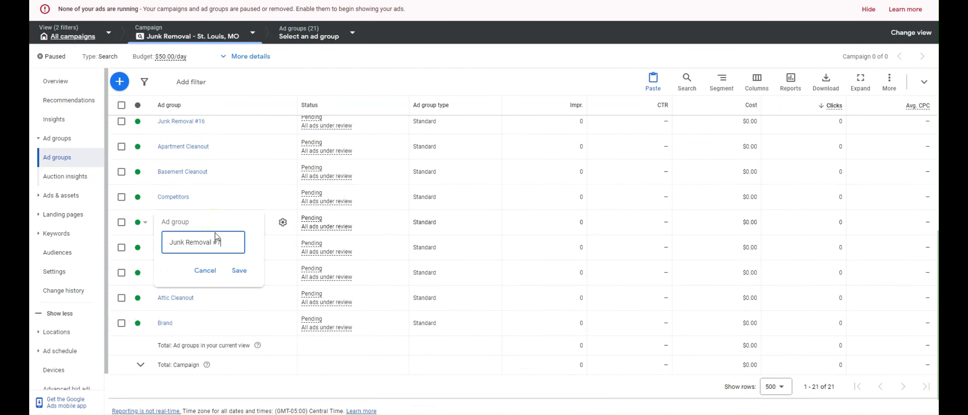
pyautogui.hotkey('ctrl', 'a')
pyautogui.hotkey('ctrl', 'v')
pyautogui.write('Debris / Junk Removal')
pyautogui.click(239, 270)
pyautogui.click(211, 227)
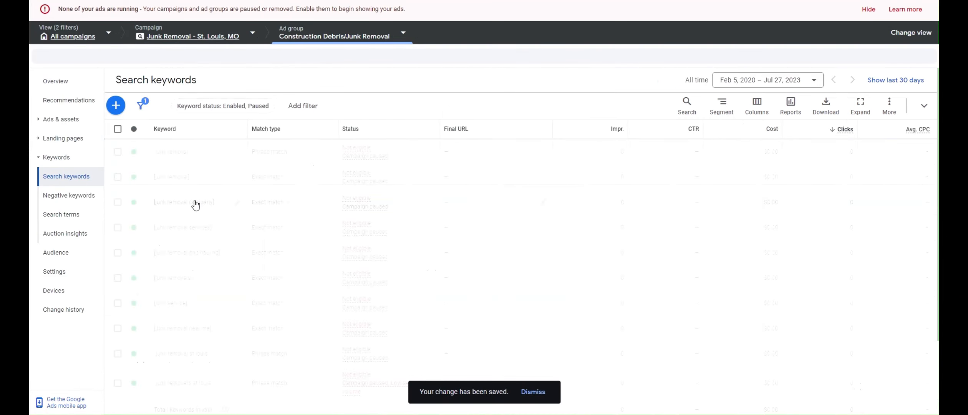
# Remove all existing keywords from the Construction Debris/Junk Removal ad group and confirm the removal.
pyautogui.click(118, 130)
pyautogui.click(181, 106)
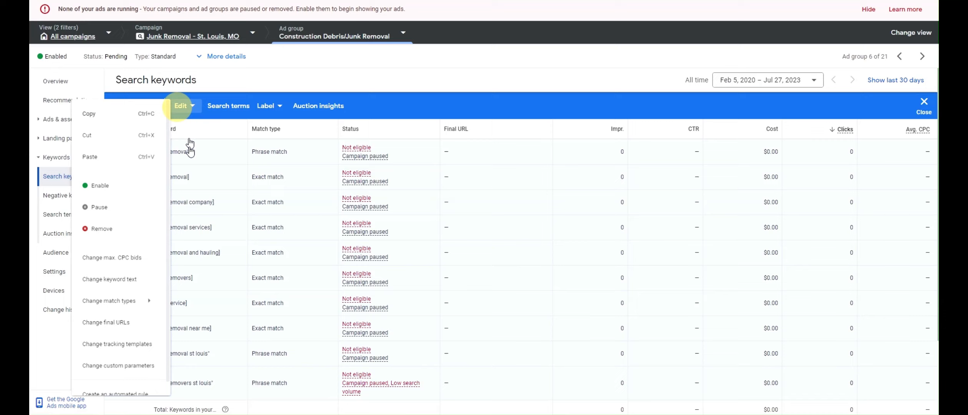
pyautogui.click(114, 230)
pyautogui.click(578, 283)
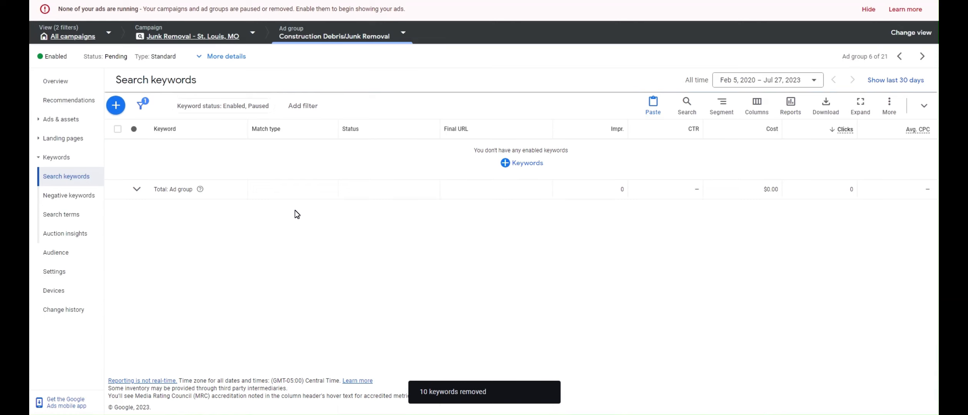
# Get keyword ideas for "construction debris removal" and add "construction debris removal cost", "construction debris removal near me" and "construction junk removal" to the new keywords.
pyautogui.click(115, 105)
pyautogui.click(238, 183)
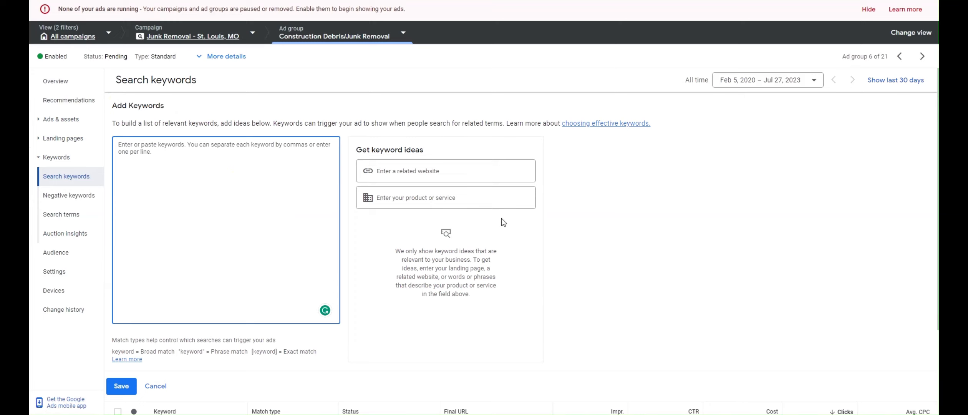
pyautogui.click(471, 201)
pyautogui.write('construction debris removal')
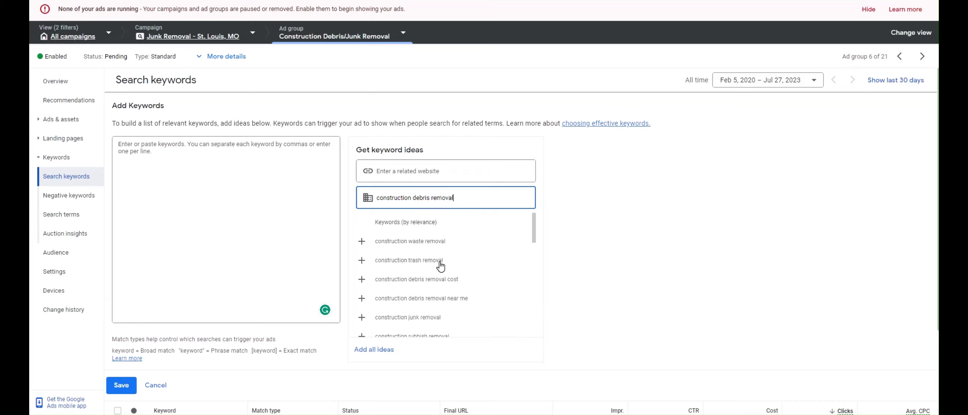
pyautogui.click(423, 278)
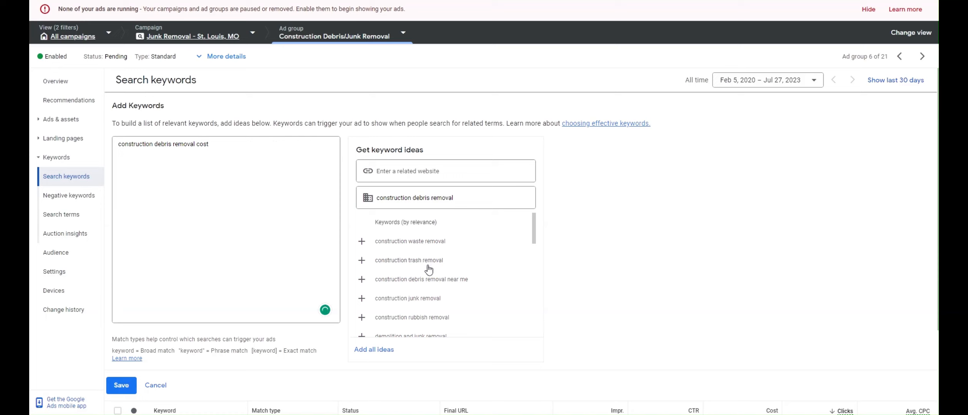
pyautogui.click(427, 281)
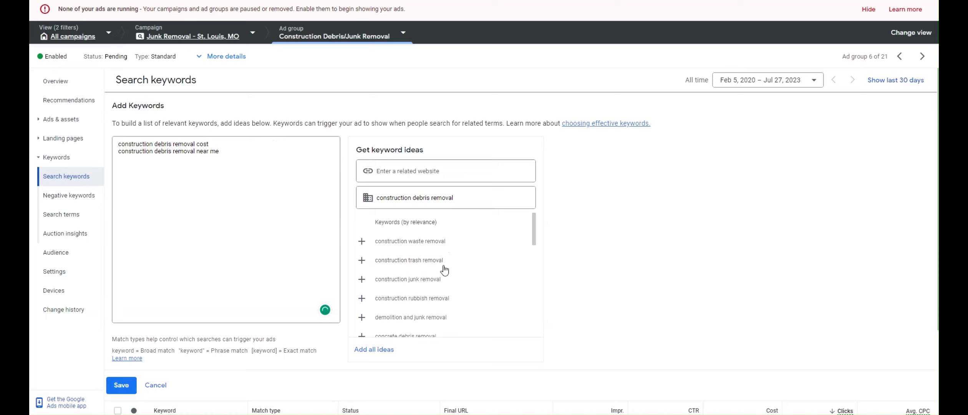
pyautogui.click(447, 279)
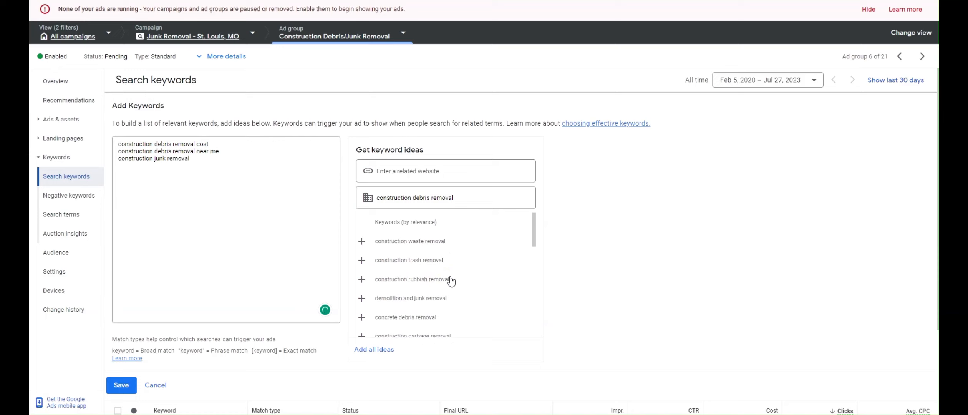
# Add the keyword ideas "demolition debris removal", "concrete debris removal" and "renovation junk removal" to the new keywords.
pyautogui.scroll(-2, 447, 276)
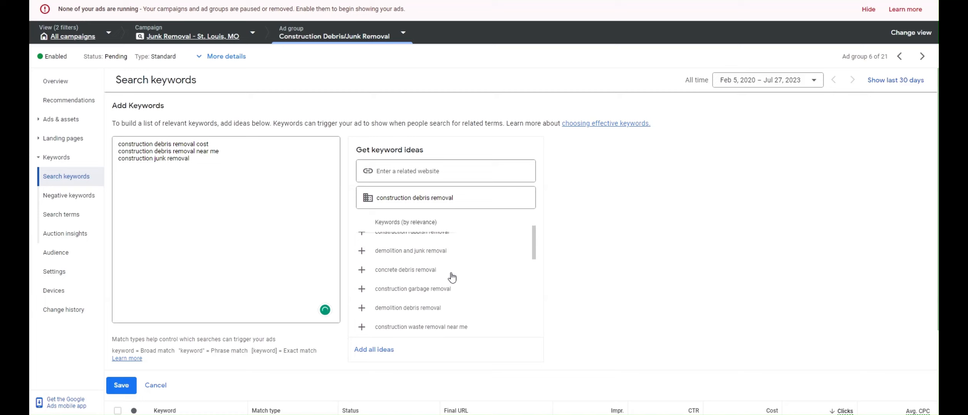
pyautogui.scroll(-2, 453, 281)
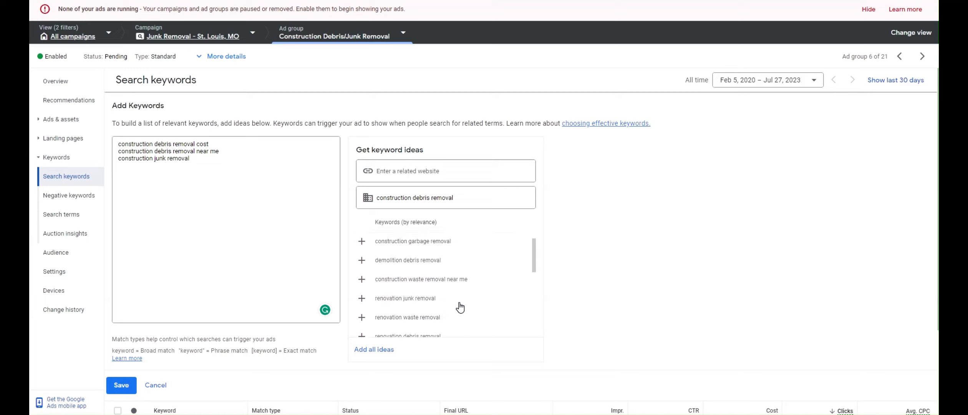
pyautogui.scroll(-1, 453, 306)
pyautogui.scroll(3, 445, 304)
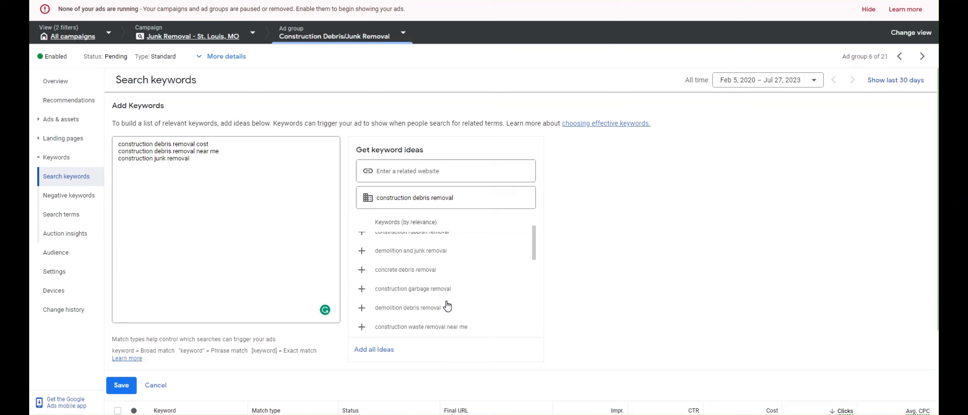
pyautogui.click(447, 309)
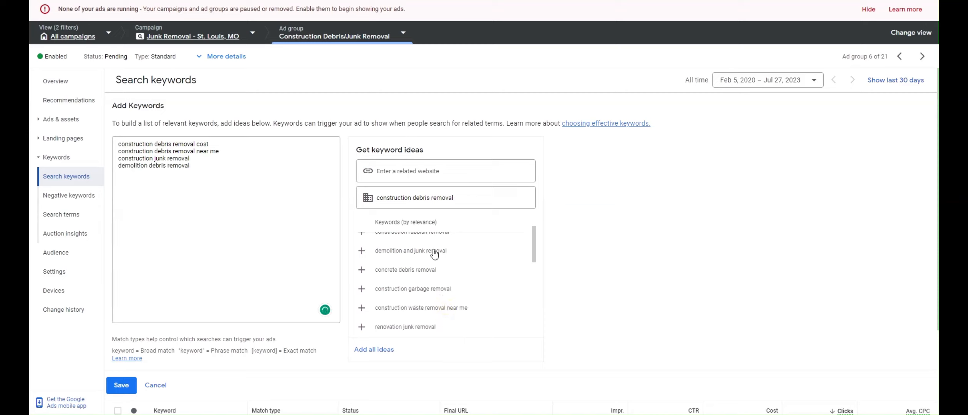
pyautogui.click(440, 273)
pyautogui.moveTo(190, 165); pyautogui.dragTo(221, 163)
pyautogui.click(220, 163)
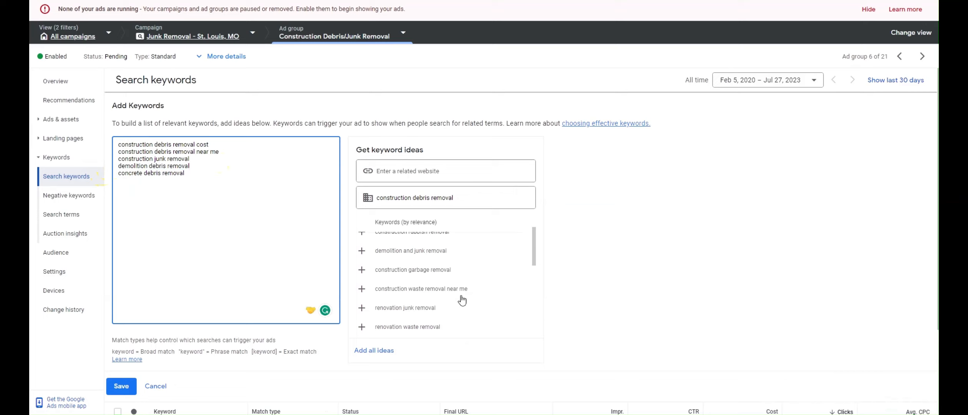
pyautogui.click(436, 311)
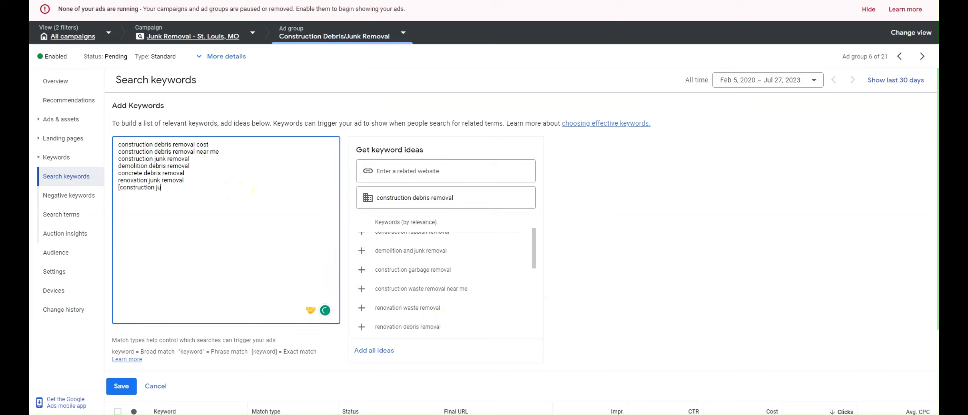
# Append "construction junk removal", enclose every keyword in square brackets for exact match, and save the keywords.
pyautogui.write('] ')
pyautogui.write('[')
pyautogui.press('Down')
pyautogui.write('[')
pyautogui.press('Left')
pyautogui.press('Down')
pyautogui.write('[')
pyautogui.press('Left')
pyautogui.press('Down')
pyautogui.write('[')
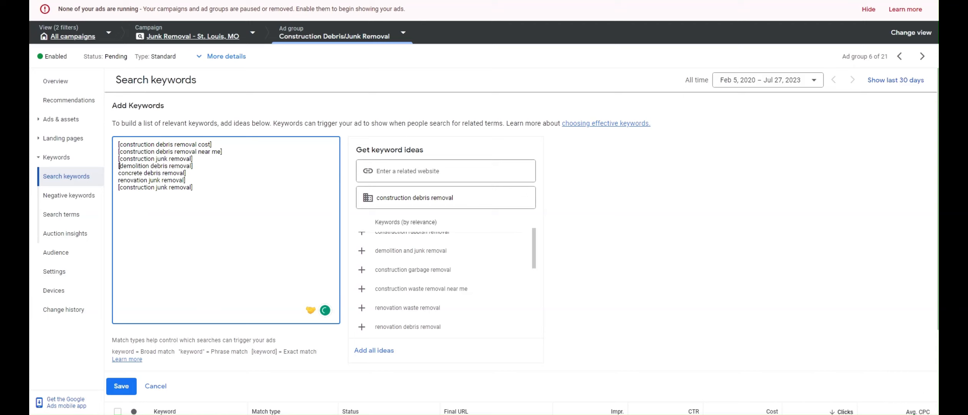
pyautogui.press('Left')
pyautogui.press('Down')
pyautogui.write('[')
pyautogui.press('Left')
pyautogui.press('Down')
pyautogui.write('[')
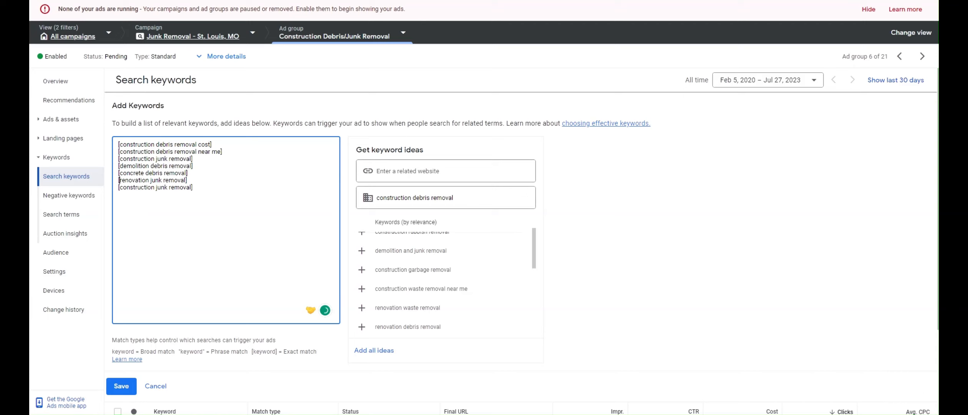
pyautogui.click(131, 388)
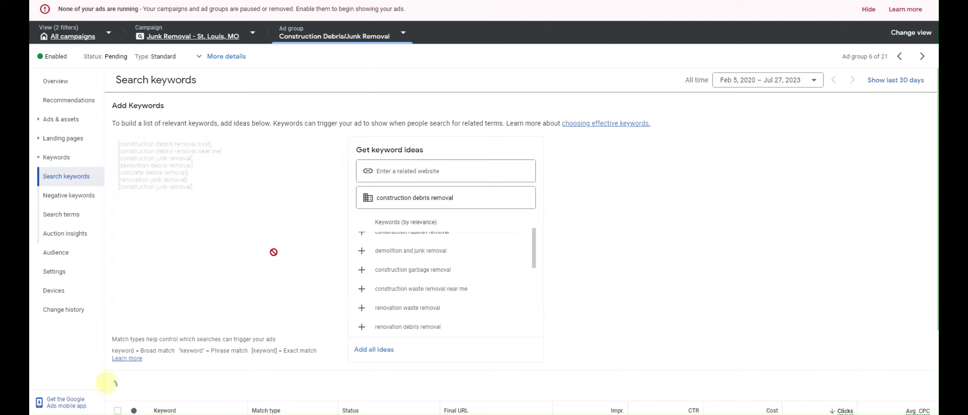
# Open the ad group's responsive search ad for editing and set its display path to "Construction" and "Debris-Removal".
pyautogui.click(70, 128)
pyautogui.click(256, 163)
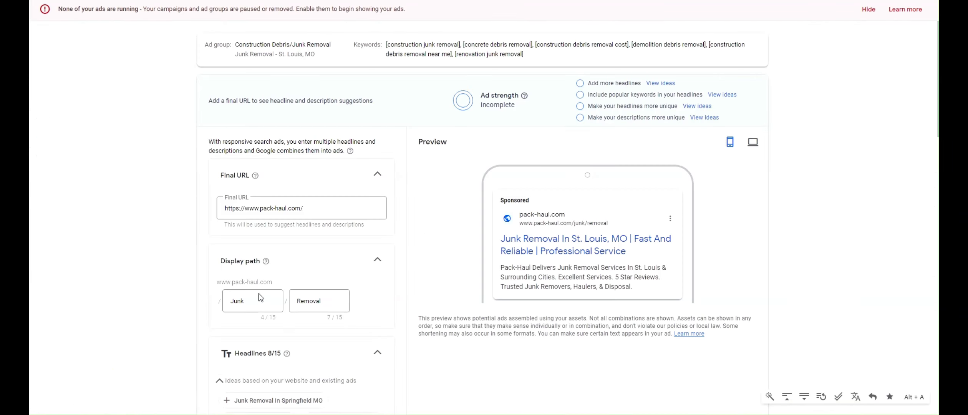
pyautogui.doubleClick(254, 297)
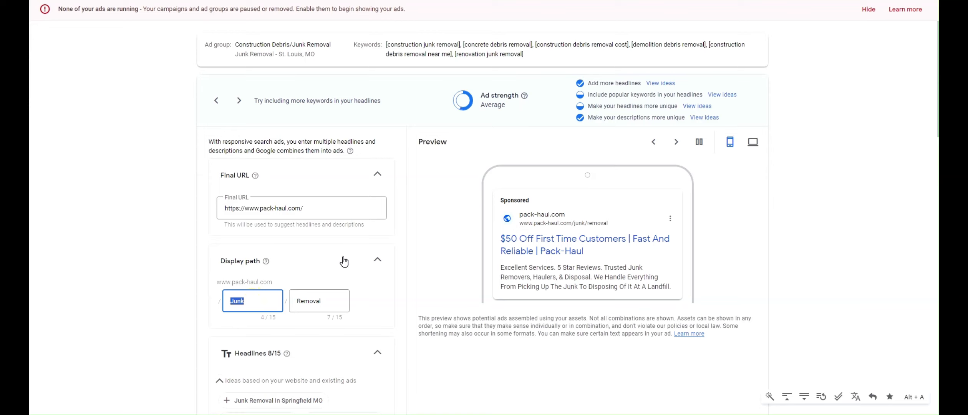
pyautogui.write('Construction')
pyautogui.press('Tab')
pyautogui.write('D')
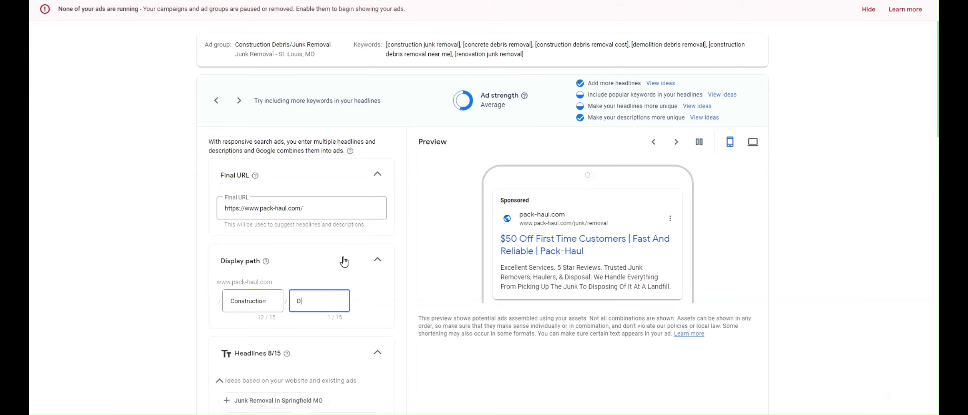
pyautogui.write('ebris-Removal')
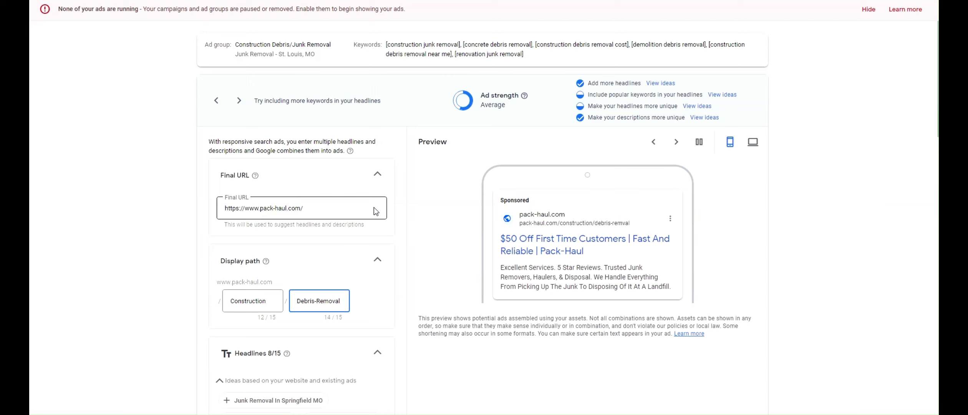
# Add "Construction Debris Removal" as a new headline after "$50 Off First Time Customers".
pyautogui.scroll(-10, 278, 238)
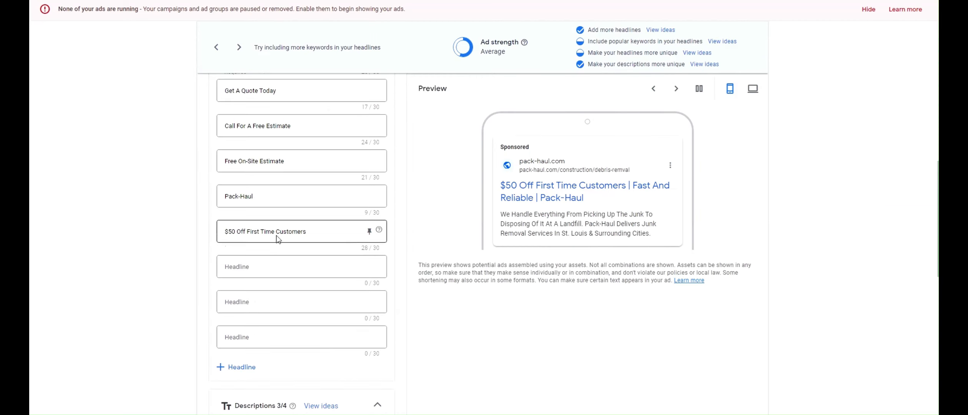
pyautogui.click(239, 267)
pyautogui.write('Construc')
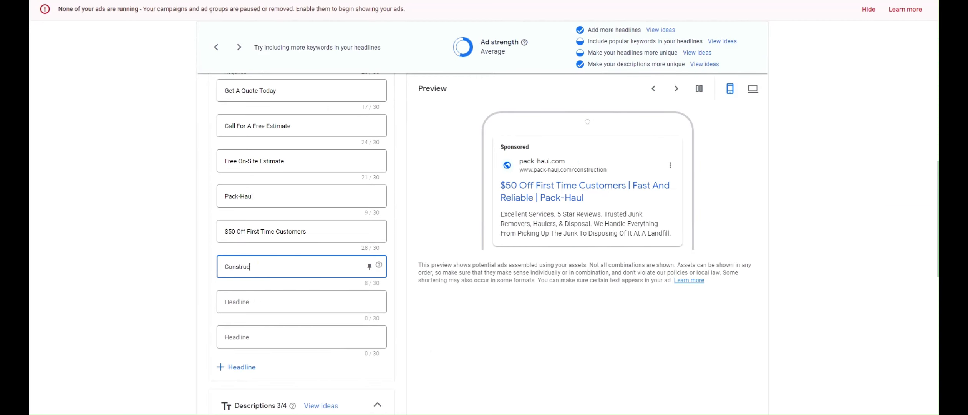
pyautogui.write('tion Junk')
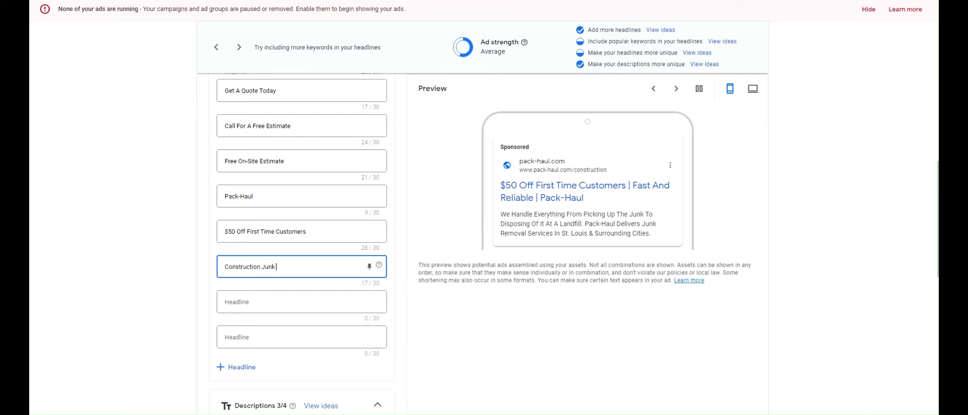
pyautogui.write(' & Debris Removal')
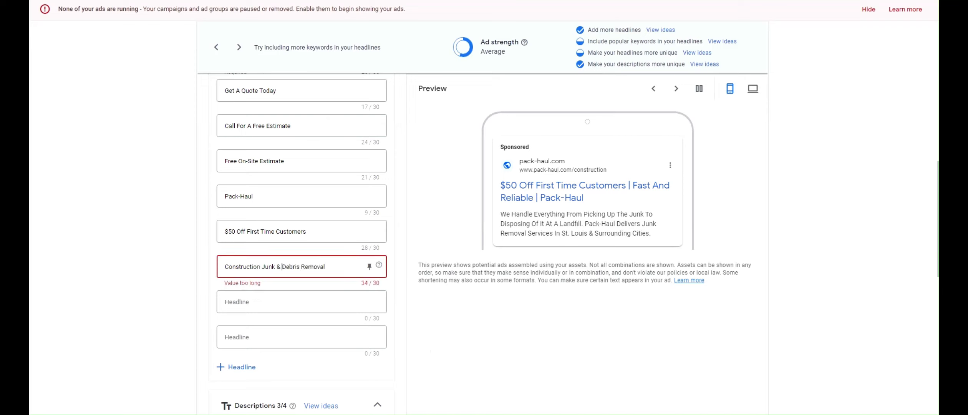
pyautogui.hotkey('ctrl', 'shift', 'Left')
pyautogui.hotkey('ctrl', 'shift', 'Left')
pyautogui.press('BackSpace')
# Add "We Remove Construction Debris" as another headline of the ad.
pyautogui.press('Tab')
pyautogui.press('Tab')
pyautogui.press('Tab')
pyautogui.write('C')
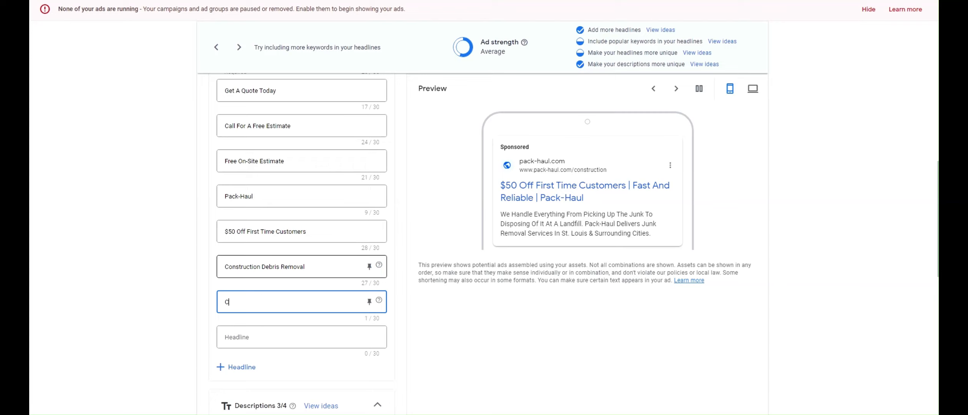
pyautogui.press('BackSpace')
pyautogui.write('We Remove Construction Debris')
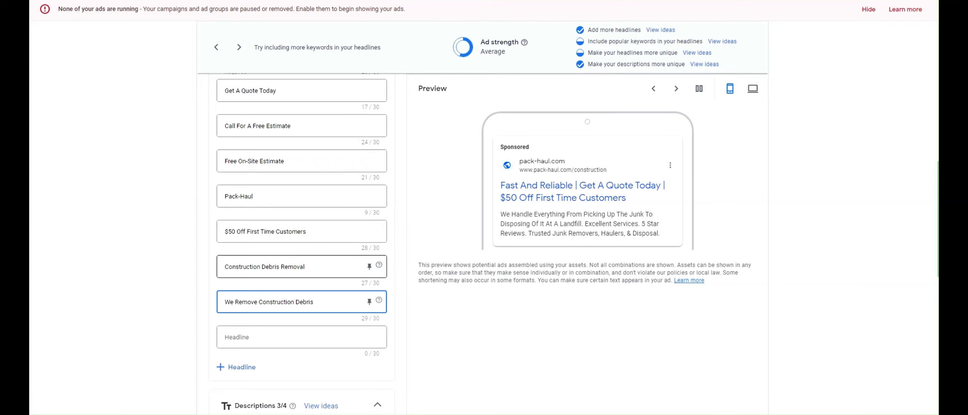
# Replace "Junk" with "Construction Debris" in the first description, before "Removal Services In St. Louis", and save the ad.
pyautogui.scroll(-5, 309, 210)
pyautogui.moveTo(278, 245); pyautogui.dragTo(300, 259)
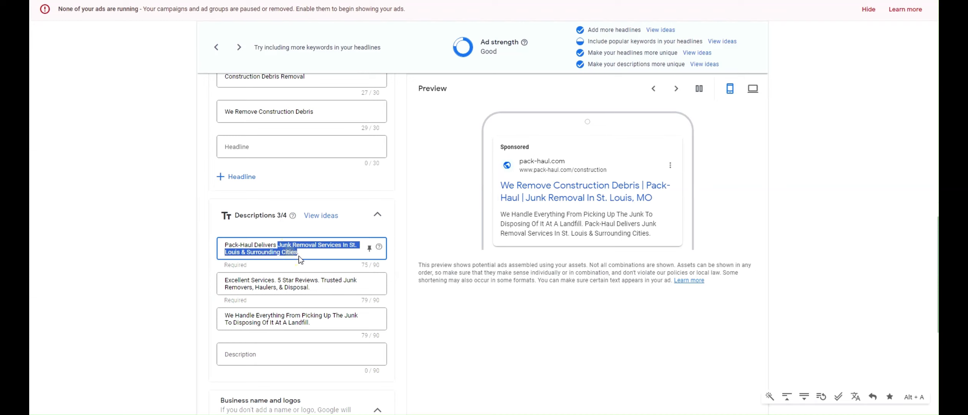
pyautogui.press('Left')
pyautogui.hotkey('ctrl', 'Right')
pyautogui.hotkey('ctrl', 'shift', 'Right')
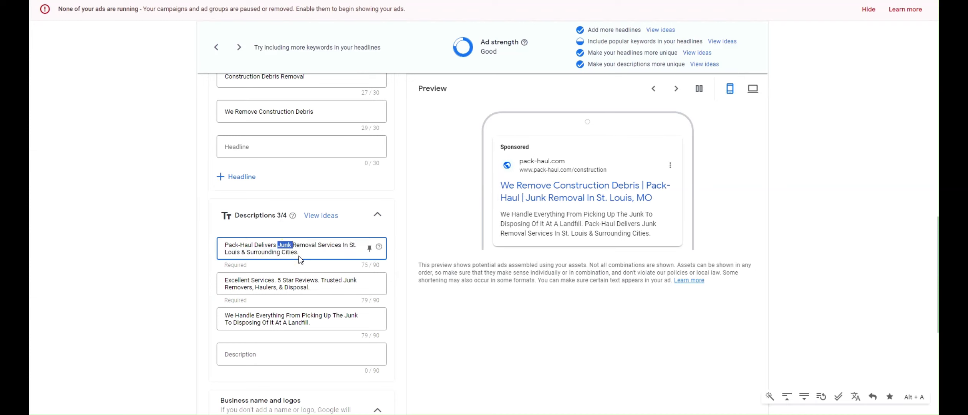
pyautogui.write('Construction D')
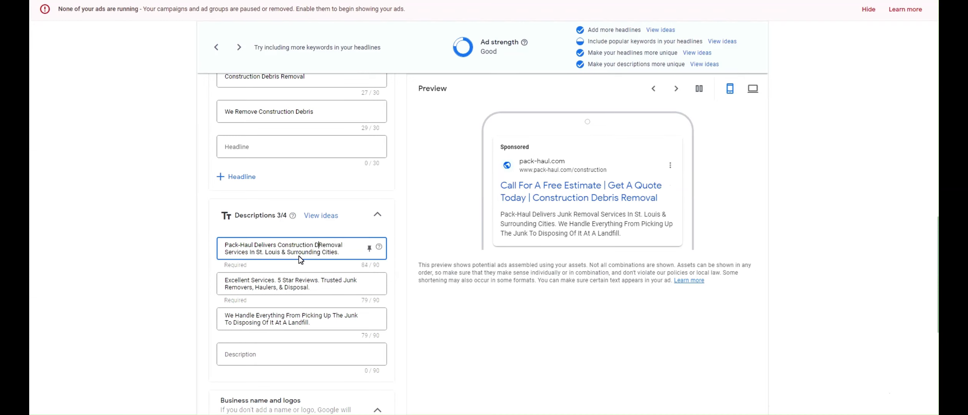
pyautogui.write('ebris')
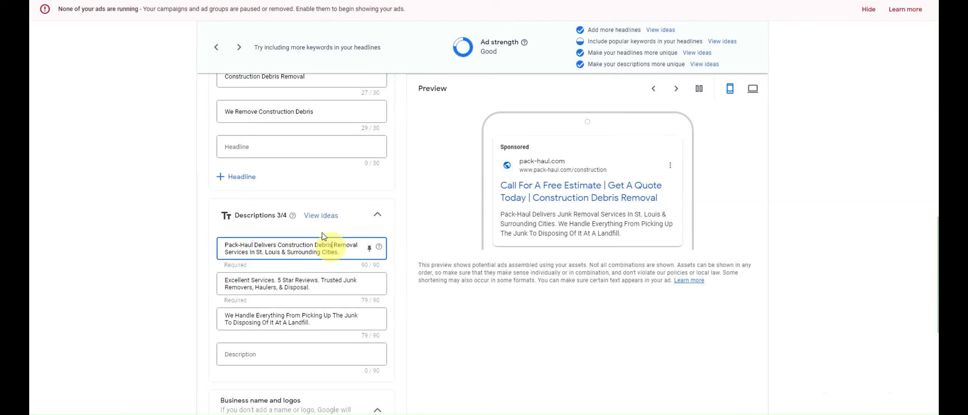
pyautogui.scroll(-10, 259, 245)
pyautogui.click(216, 372)
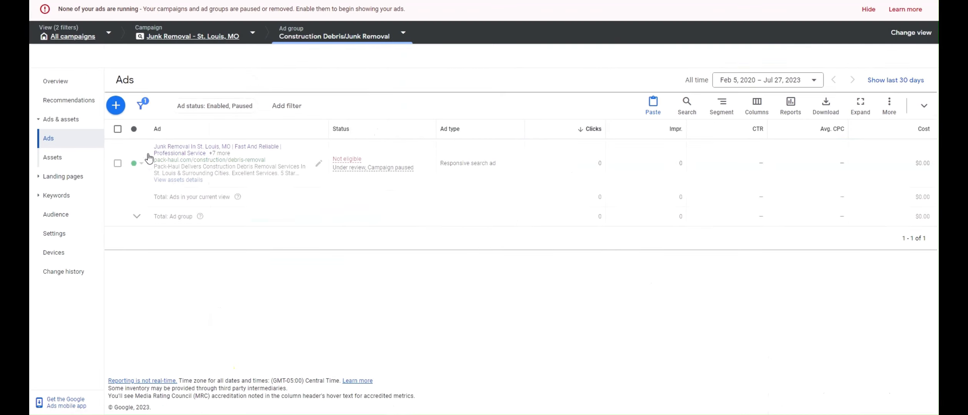
# Go back to the campaign's ad groups and copy the estate entry from the Notepad list of ad groups.
pyautogui.click(187, 36)
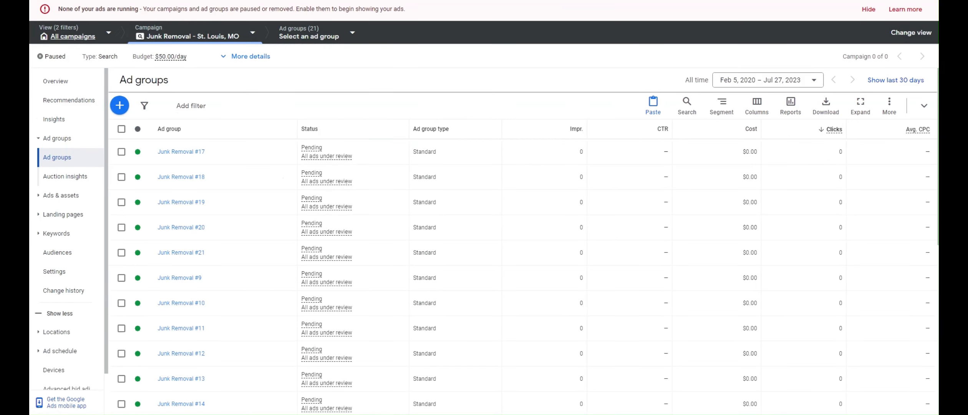
pyautogui.hotkey('alt', 'Tab')
pyautogui.moveTo(791, 81); pyautogui.dragTo(753, 80)
pyautogui.hotkey('ctrl', 'c')
pyautogui.moveTo(828, 7); pyautogui.dragTo(967, 8)
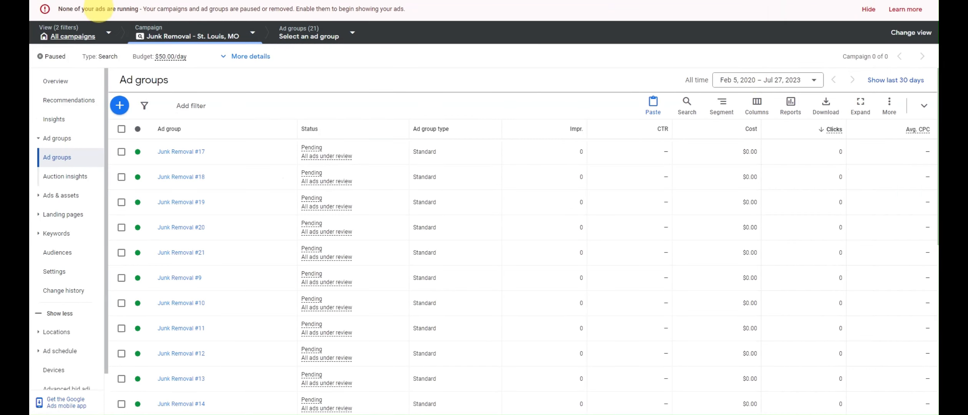
# Rename the ad group Junk Removal #8 to "Estate Cleanout" and save the name.
pyautogui.scroll(-5, 280, 257)
pyautogui.scroll(-3, 249, 283)
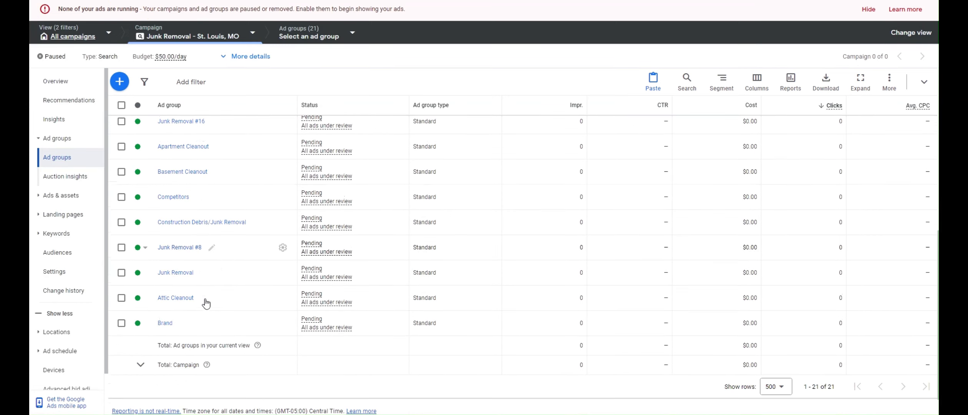
pyautogui.click(211, 251)
pyautogui.hotkey('ctrl', 'v')
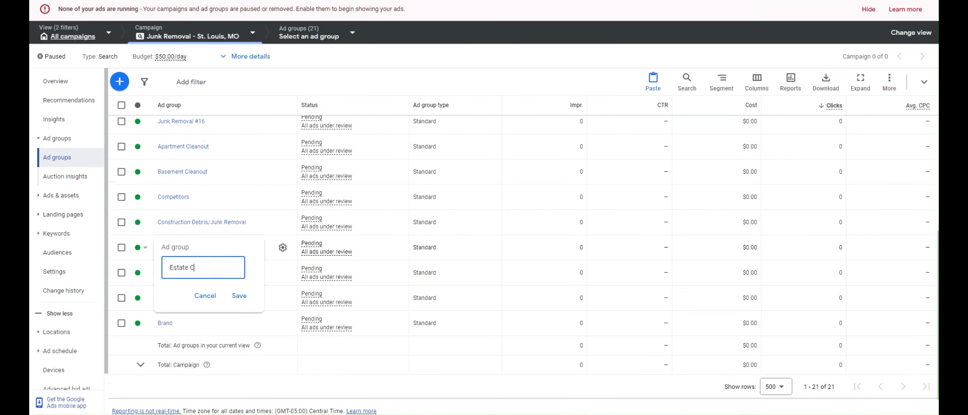
pyautogui.click(239, 296)
# Open the Estate Cleanout ad group and remove all of its existing junk removal keywords.
pyautogui.click(179, 248)
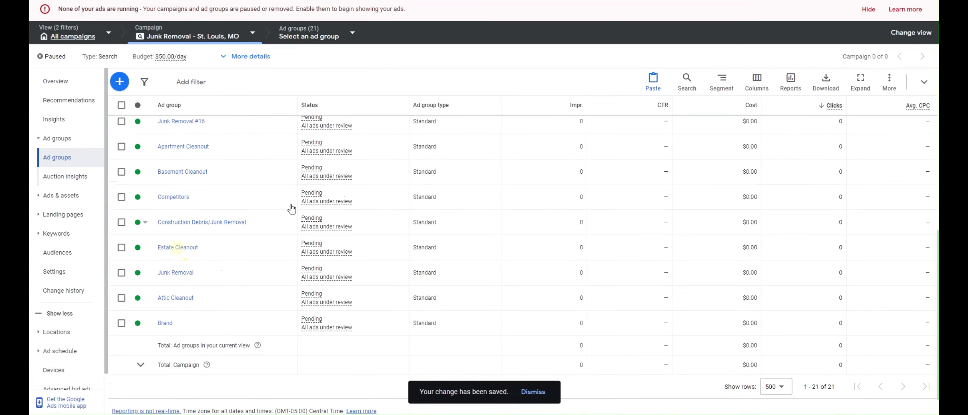
pyautogui.click(118, 129)
pyautogui.click(184, 105)
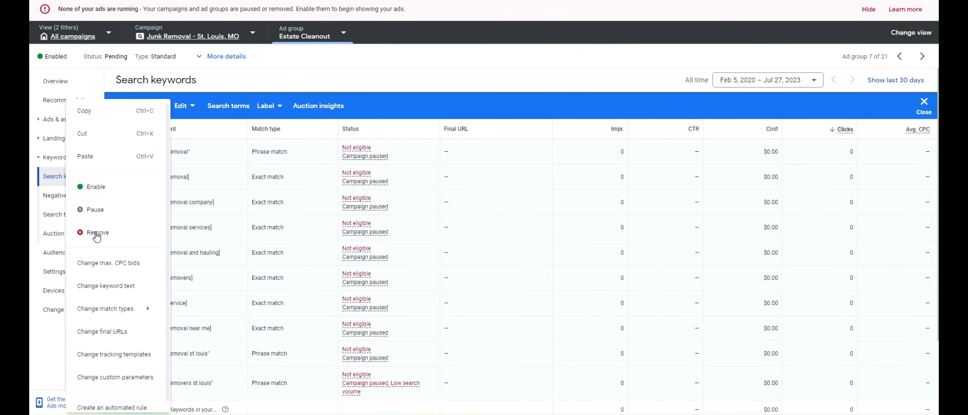
pyautogui.click(96, 232)
pyautogui.click(578, 226)
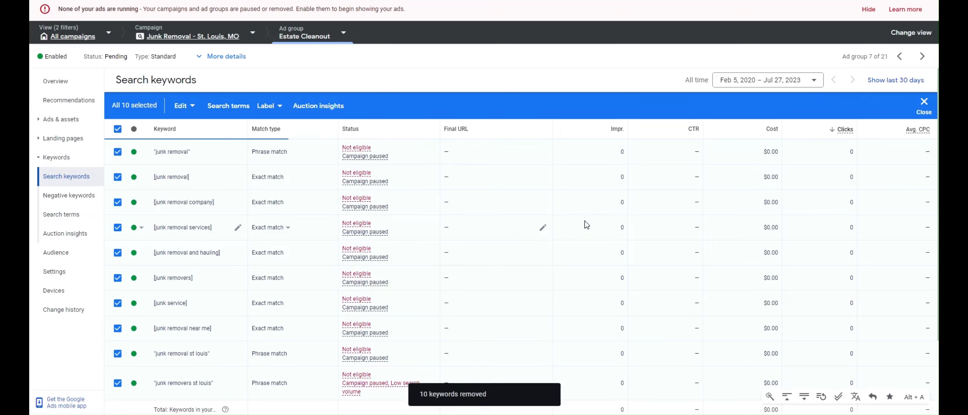
# Start adding keywords, get ideas for "estate cleanout", and add "estate cleanout services" and "estate cleanout services near me".
pyautogui.click(507, 168)
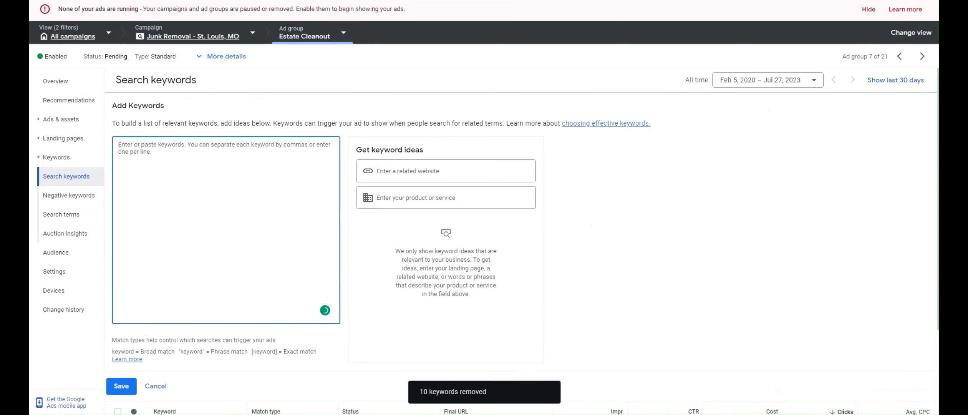
pyautogui.click(394, 203)
pyautogui.write('estate')
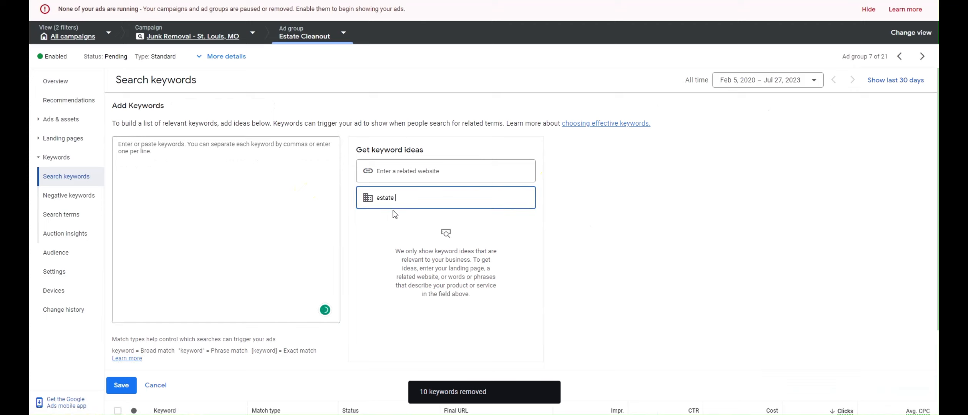
pyautogui.write(' cleanout')
pyautogui.click(431, 247)
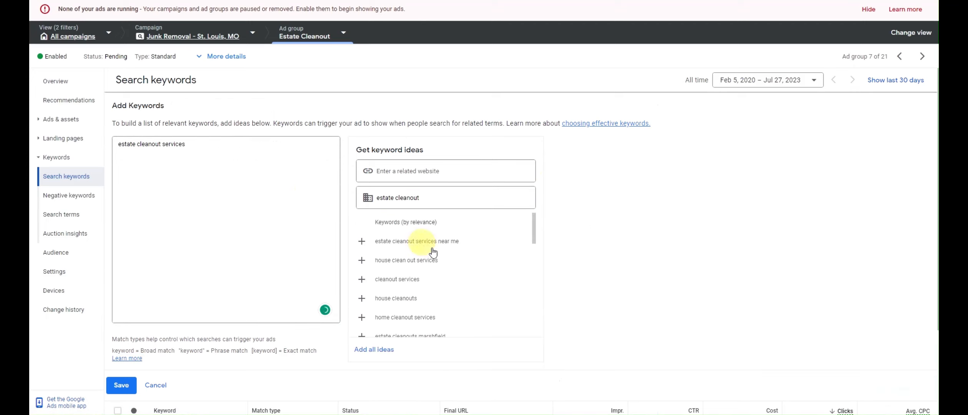
pyautogui.click(437, 250)
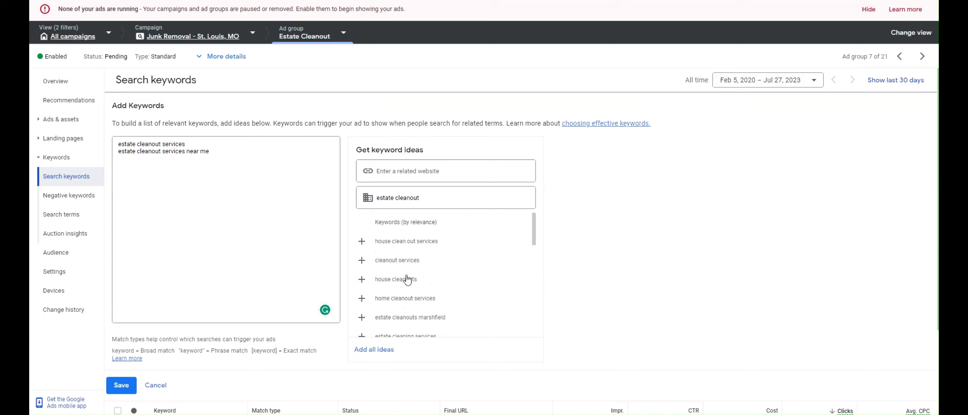
# Add the suggested keywords "estate clean out services near me", "house cleanouts near me" and "estate junk removal".
pyautogui.doubleClick(385, 197)
pyautogui.scroll(-2, 448, 196)
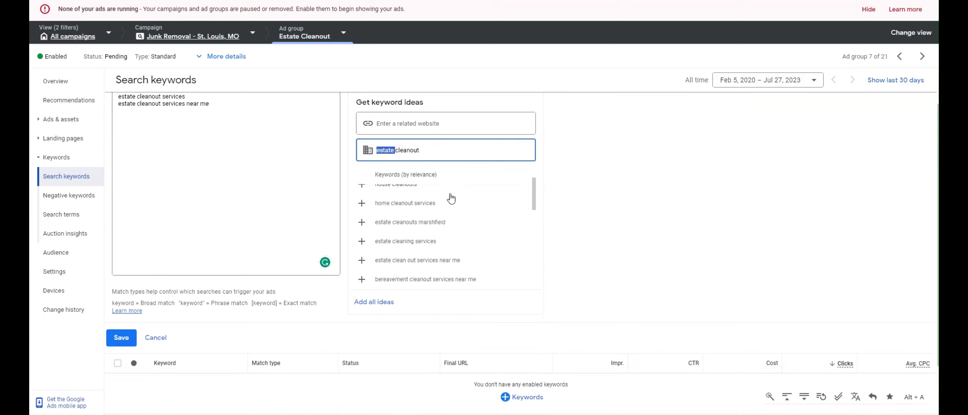
pyautogui.click(416, 261)
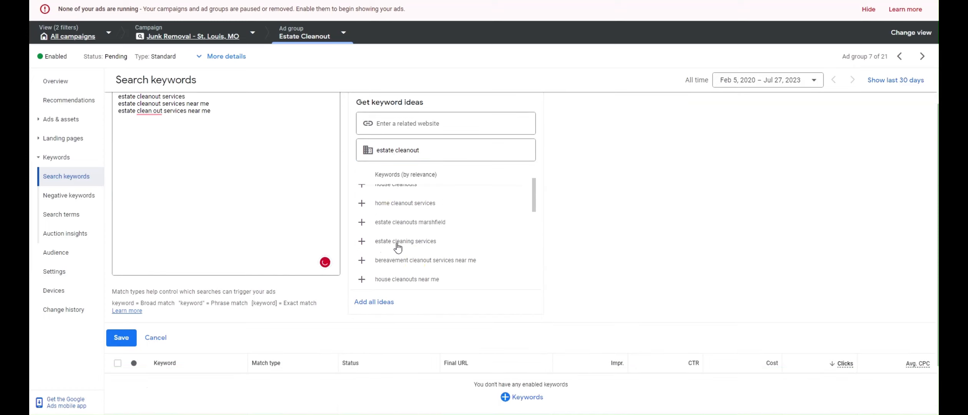
pyautogui.scroll(-2, 453, 239)
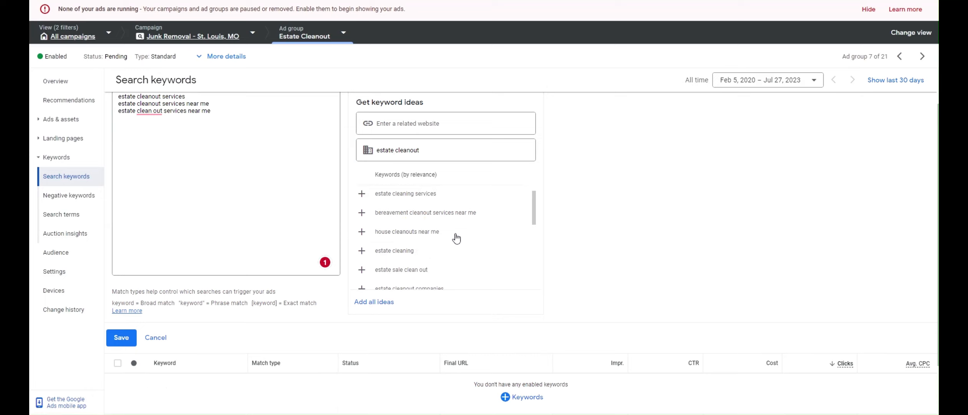
pyautogui.click(455, 236)
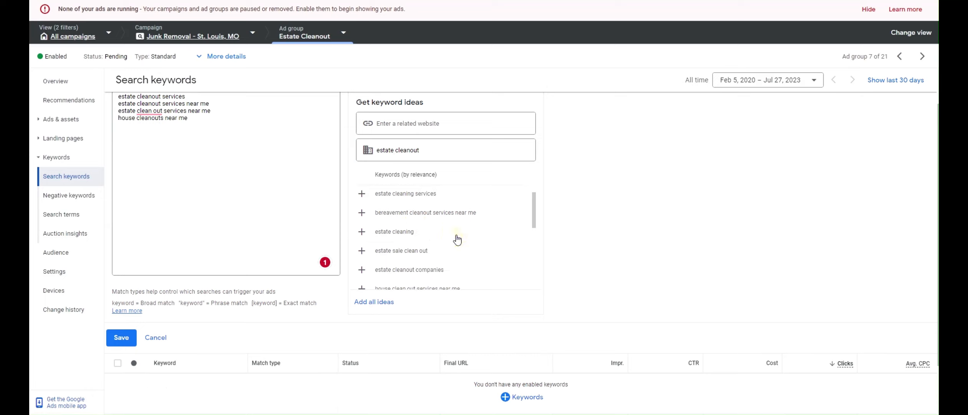
pyautogui.scroll(-2, 446, 265)
pyautogui.click(432, 261)
# Look up keyword ideas for "estate junk removal" and "estate junk hauling".
pyautogui.doubleClick(386, 150)
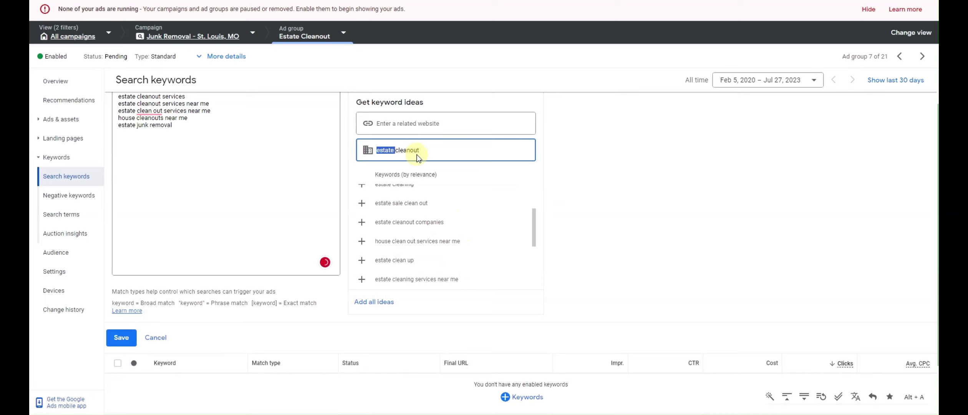
pyautogui.doubleClick(417, 151)
pyautogui.write('junk remova')
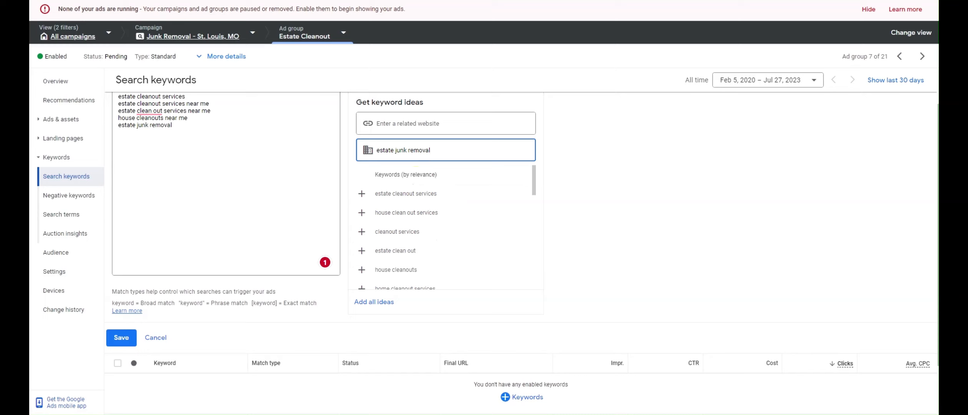
pyautogui.doubleClick(419, 151)
pyautogui.write('hauling')
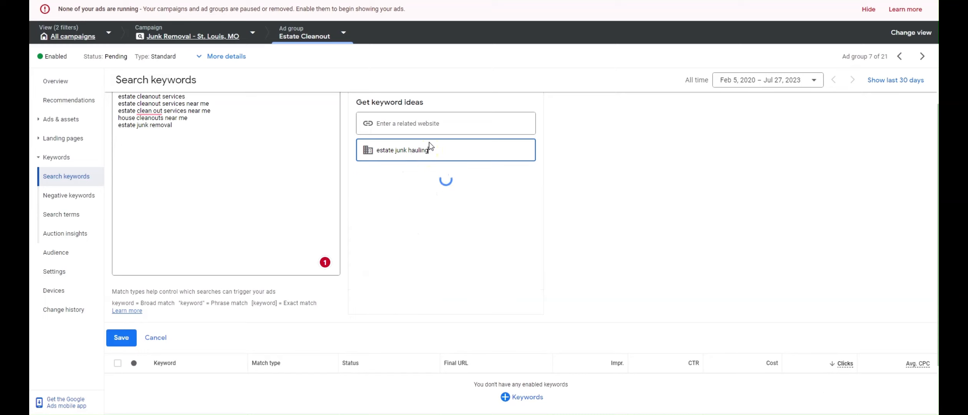
# Add "estate junk hauling" as a new line at the end of the keyword list.
pyautogui.tripleClick(422, 150)
pyautogui.click(132, 125)
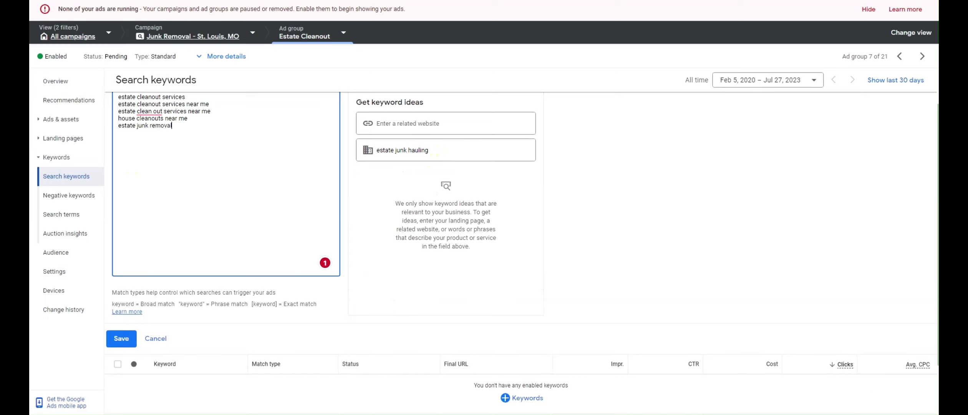
pyautogui.press('End')
pyautogui.press('Return')
pyautogui.write('estate junk hauling')
# Append a closing square bracket to each keyword in the list.
pyautogui.click(172, 125)
pyautogui.write(']')
pyautogui.press('Home')
pyautogui.write('[')
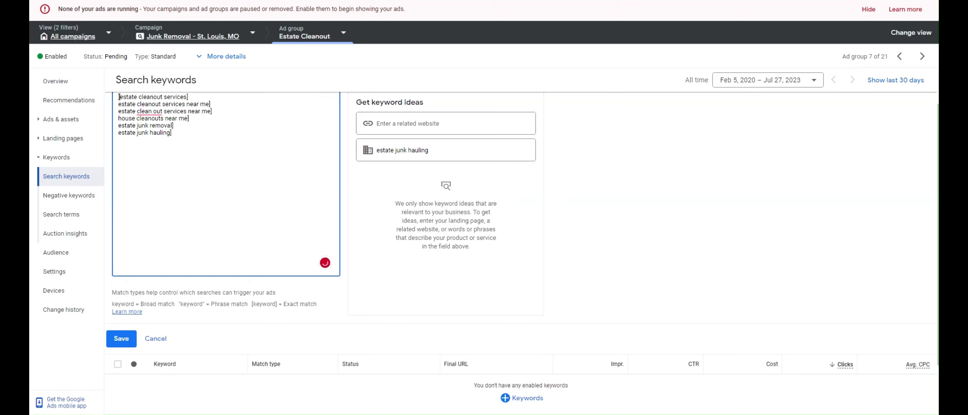
pyautogui.press('BackSpace')
pyautogui.scroll(1, 225, 185)
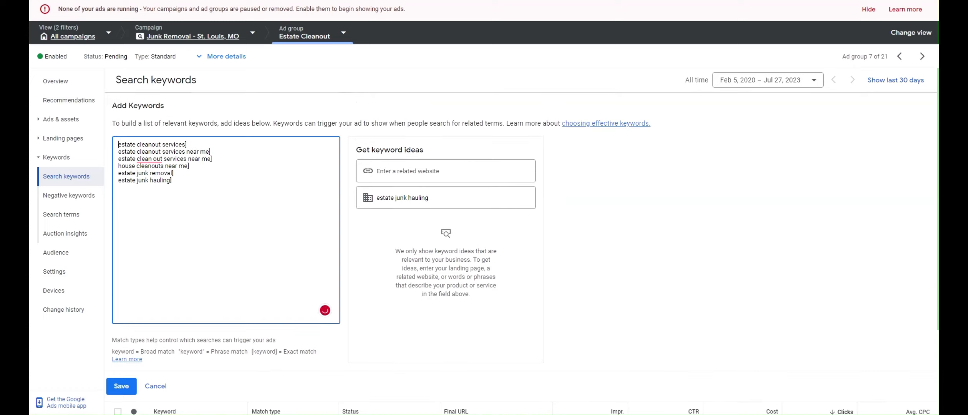
# Put an opening square bracket before each of the six keywords to make them exact match, and save them.
pyautogui.write('[')
pyautogui.press('Down')
pyautogui.press('Home')
pyautogui.write('[')
pyautogui.press('Down')
pyautogui.press('Home')
pyautogui.write('[')
pyautogui.press('Down')
pyautogui.press('Home')
pyautogui.write('[')
pyautogui.press('Down')
pyautogui.press('Home')
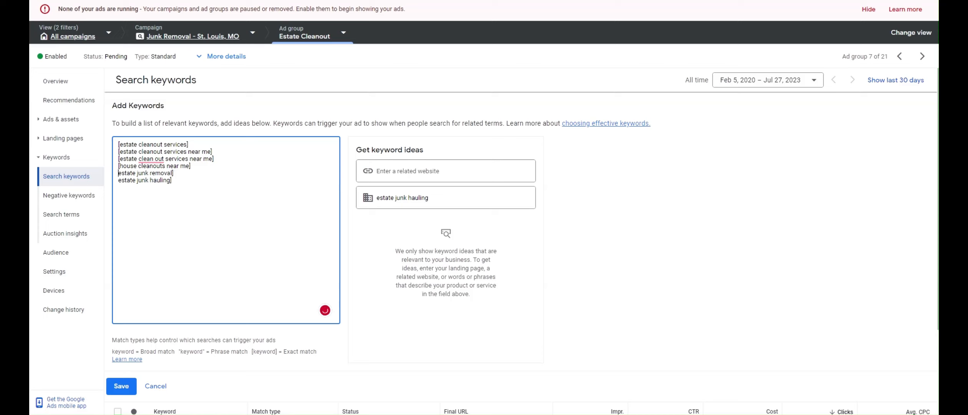
pyautogui.write('[')
pyautogui.press('Down')
pyautogui.press('Home')
pyautogui.write('[')
pyautogui.scroll(-3, 230, 236)
pyautogui.click(121, 274)
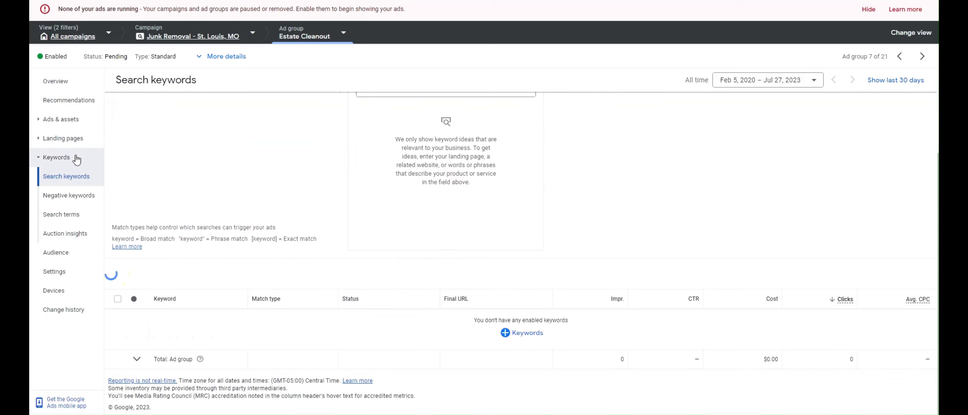
# Open the Estate Cleanout ad for editing and set its display path to "Estate" / "Cleanout".
pyautogui.click(74, 125)
pyautogui.click(220, 163)
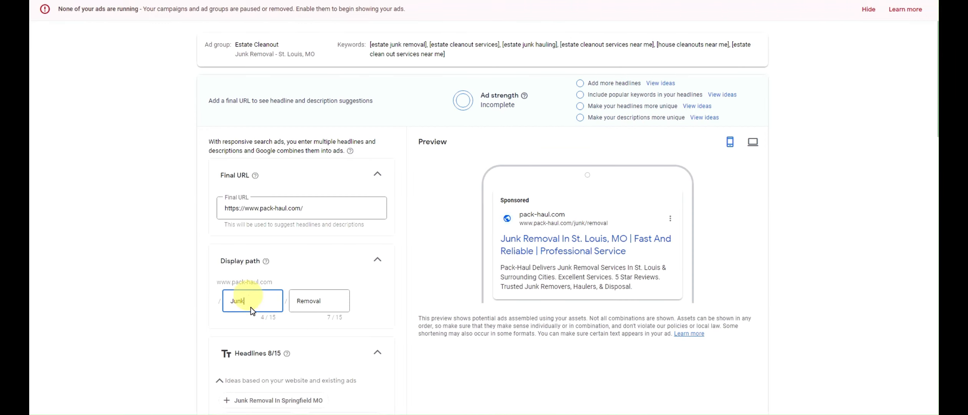
pyautogui.doubleClick(251, 307)
pyautogui.write('Estate')
pyautogui.press('Tab')
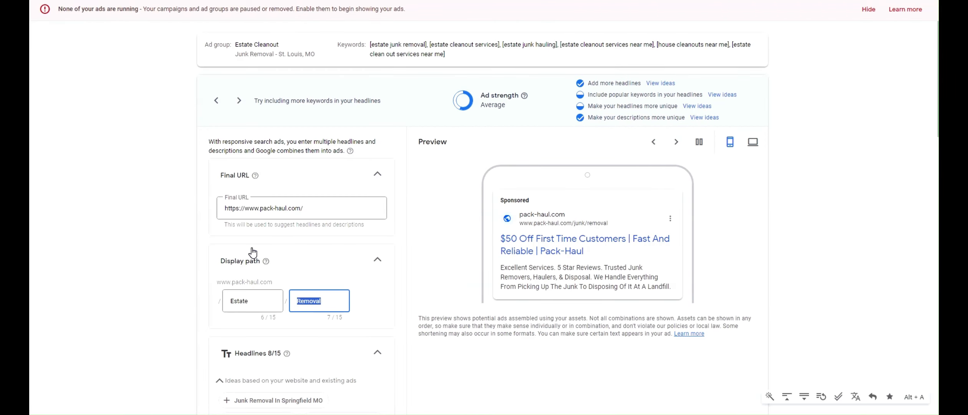
pyautogui.write('Cleanout')
# Add the headline "Estate Cleanout Service in STL" after "$50 Off First Time Customers".
pyautogui.scroll(-7, 267, 225)
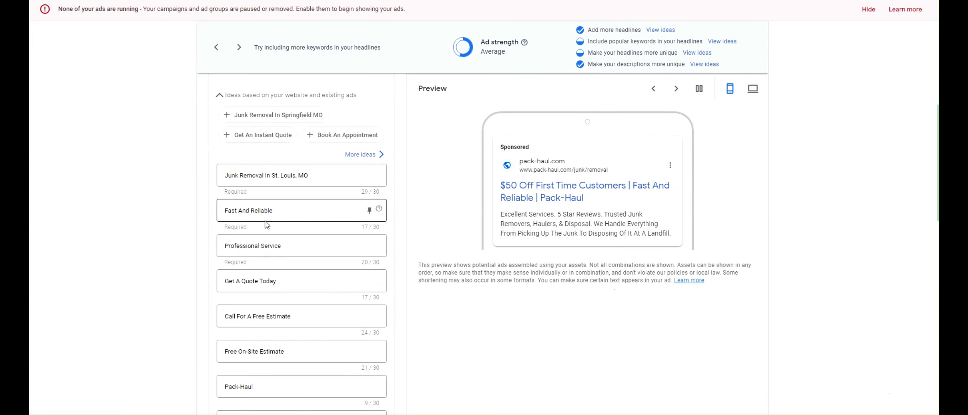
pyautogui.scroll(-3, 267, 224)
pyautogui.click(260, 360)
pyautogui.write('Estate Cleanout Service in')
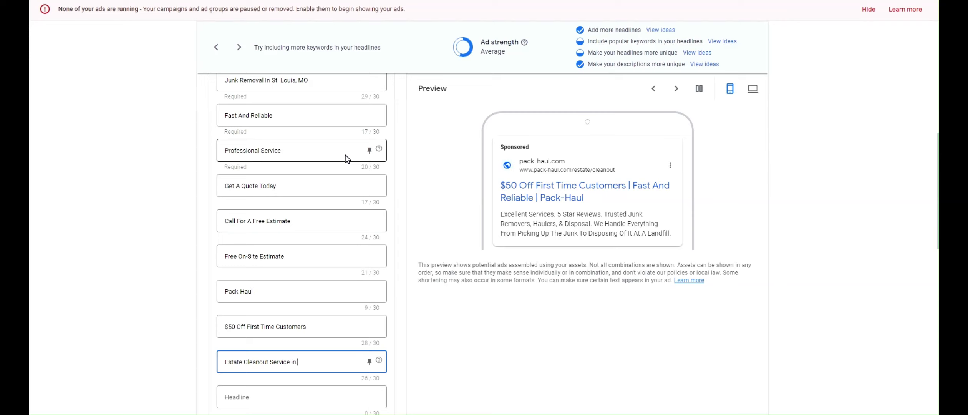
pyautogui.write('STL')
# Add "#1 Estate Junk Removal Company" as another headline of the ad.
pyautogui.press('Tab')
pyautogui.write('#')
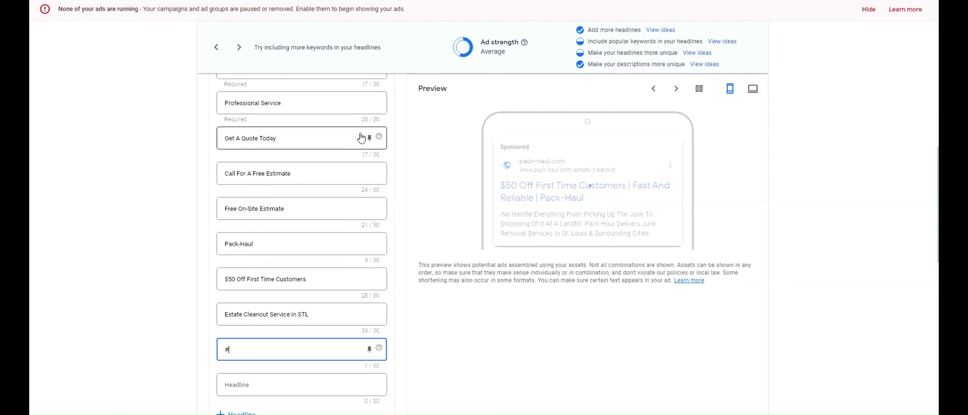
pyautogui.write('1 Estate Cleanout')
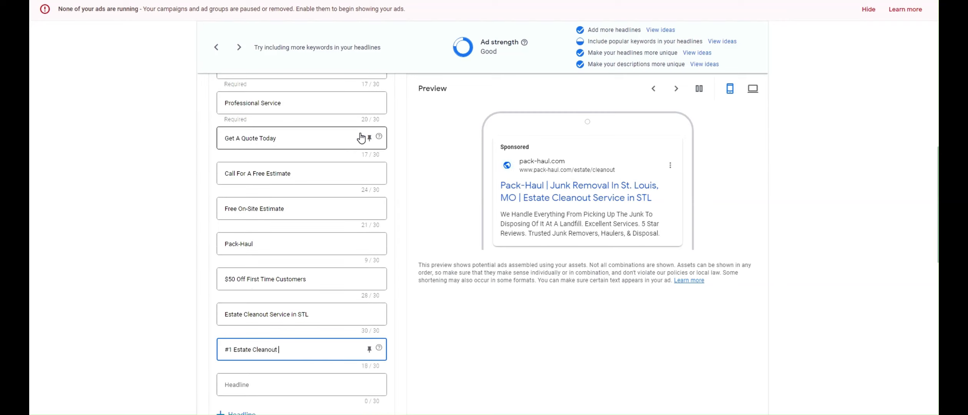
pyautogui.write(' Company')
pyautogui.hotkey('ctrl', 'BackSpace')
pyautogui.write('J')
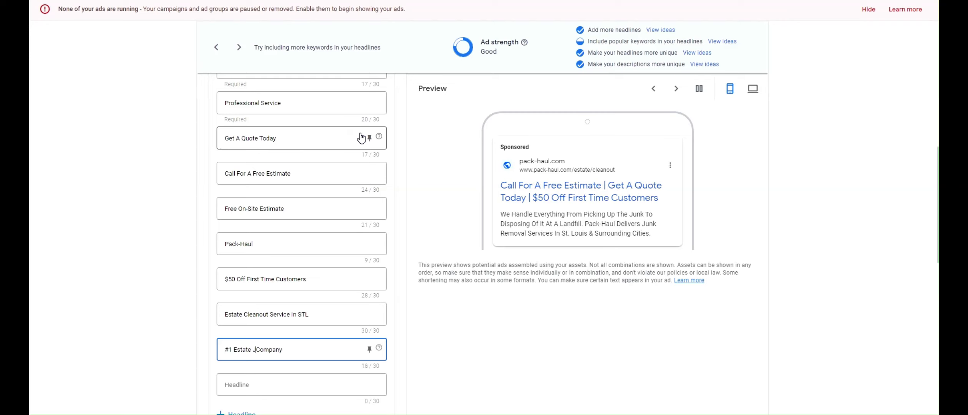
pyautogui.write('unkk Removal')
pyautogui.press('BackSpace')
# Replace "Junk Removal" with "Estate Cleanout" in the first description, before "Services In St. Louis", and save the ad.
pyautogui.scroll(-5, 345, 135)
pyautogui.click(285, 245)
pyautogui.doubleClick(284, 245)
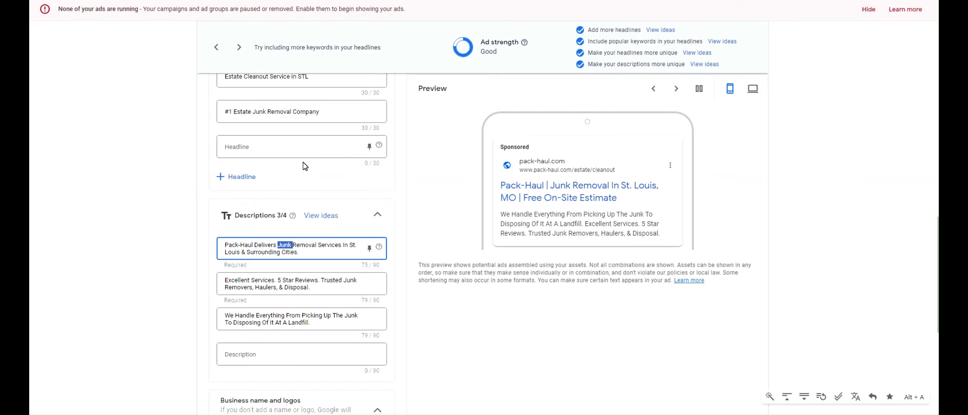
pyautogui.write('Estate Cleanout')
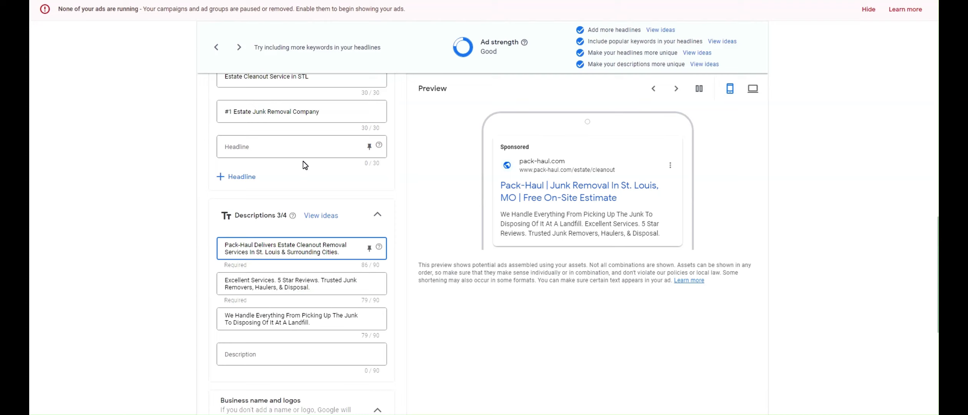
pyautogui.hotkey('ctrl', 'shift', 'Right')
pyautogui.press('BackSpace')
pyautogui.scroll(-7, 292, 230)
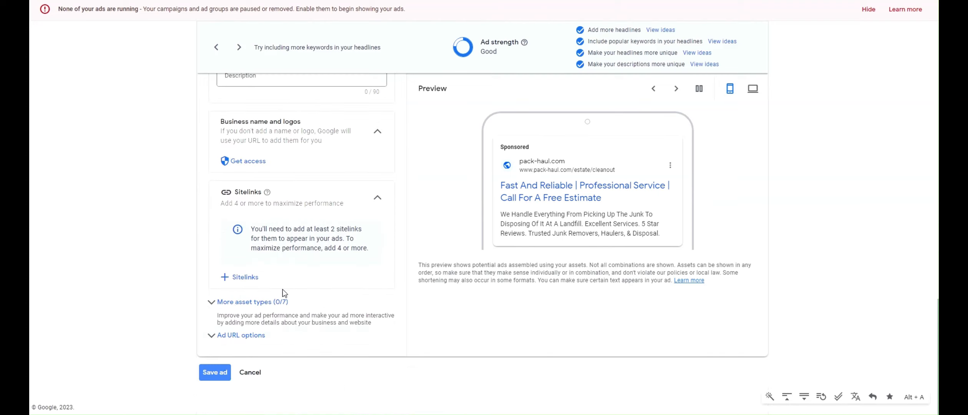
pyautogui.click(214, 373)
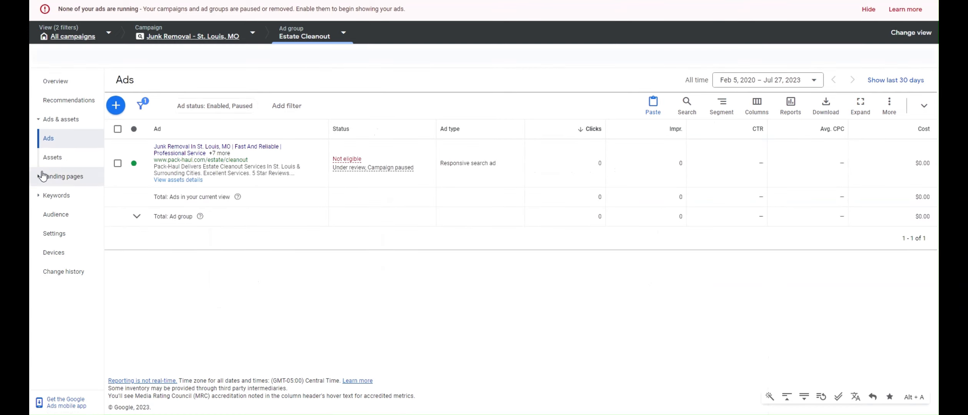
# Mark Eviction in the List of Ad Groups note and rename the campaign's ad group Junk Removal #9 to "Eviction Cleanout".
pyautogui.click(194, 35)
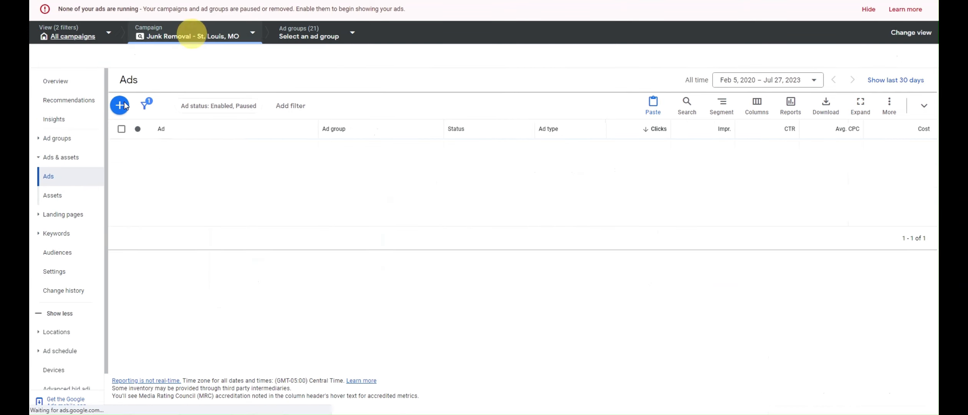
pyautogui.click(64, 139)
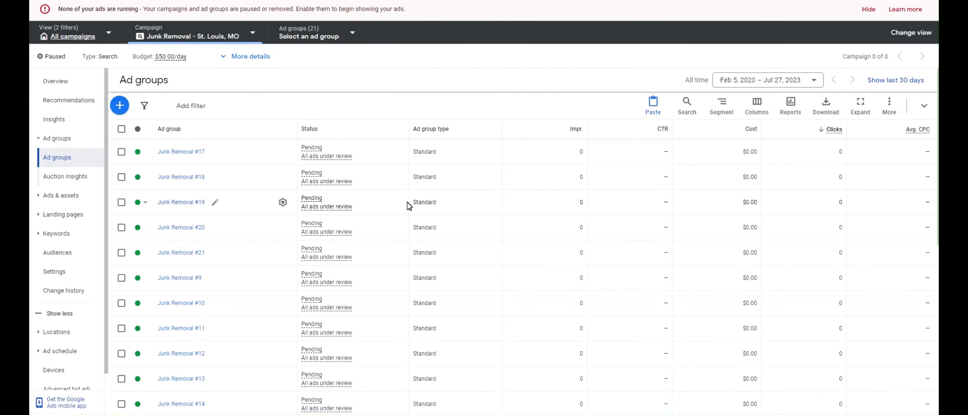
pyautogui.hotkey('alt', 'Tab')
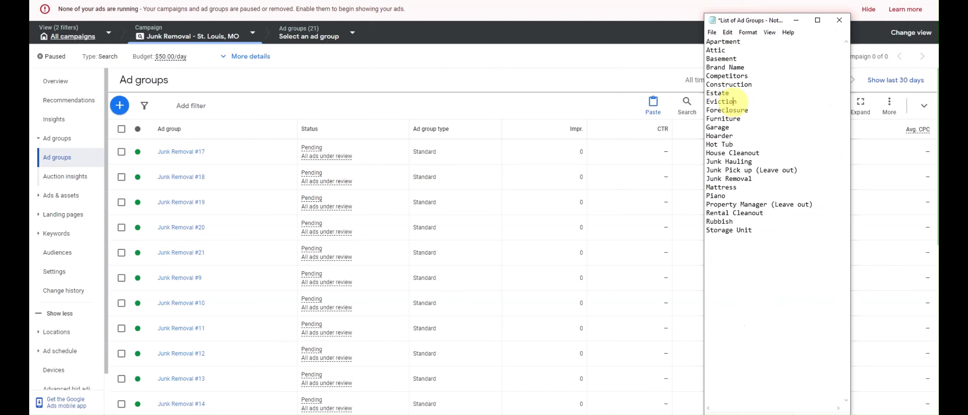
pyautogui.moveTo(738, 101); pyautogui.dragTo(704, 100)
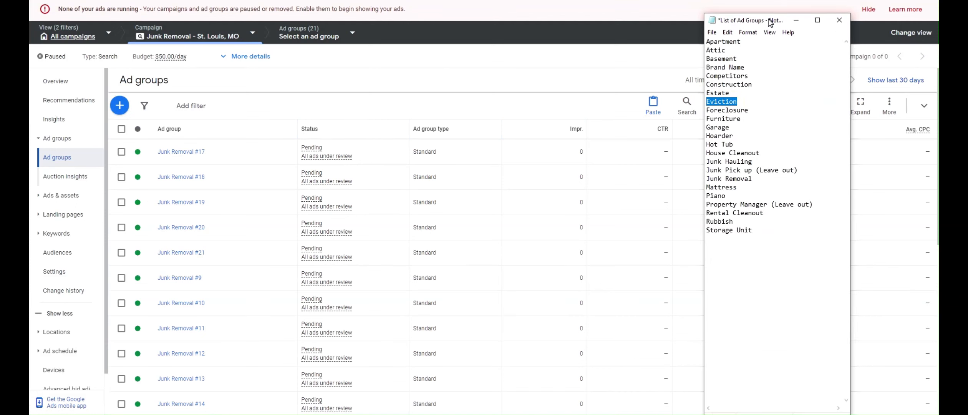
pyautogui.moveTo(770, 23); pyautogui.dragTo(967, 23)
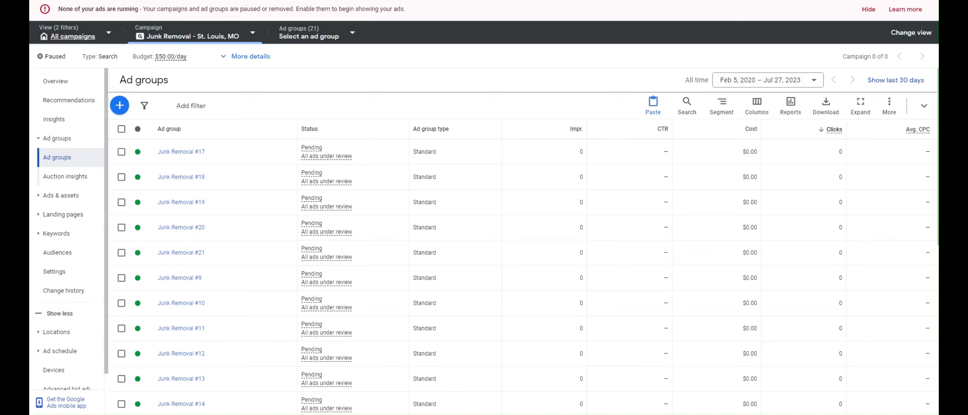
pyautogui.scroll(-4, 215, 231)
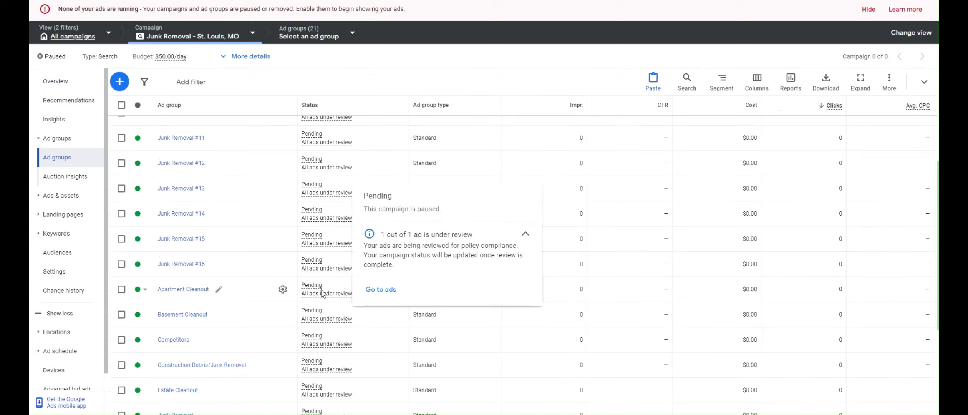
pyautogui.click(212, 135)
pyautogui.write('Eviction Cleanout')
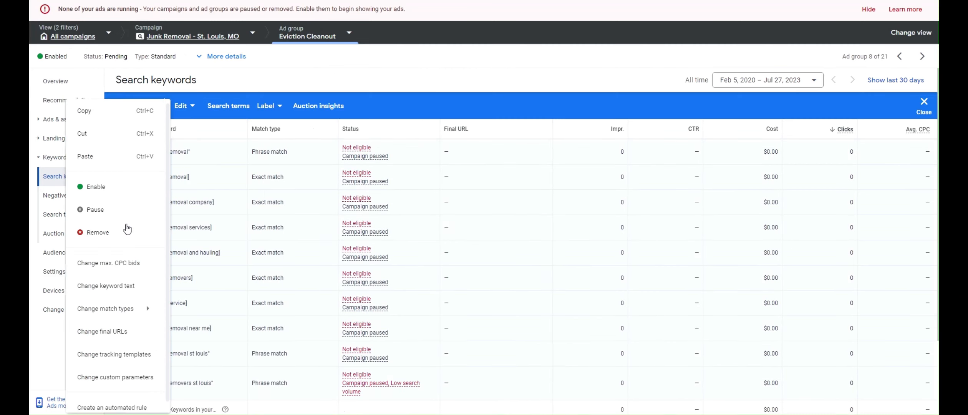
# Remove the ad group's old keywords and list eviction cleanout, eviction clean out services, eviction junk removal and eviction cleanouts, using ideas for "eviction cleanout".
pyautogui.click(125, 225)
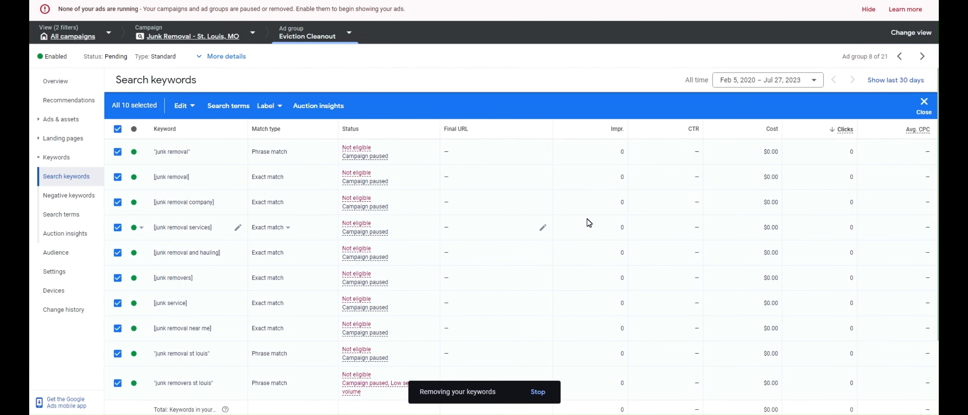
pyautogui.rightClick(385, 199)
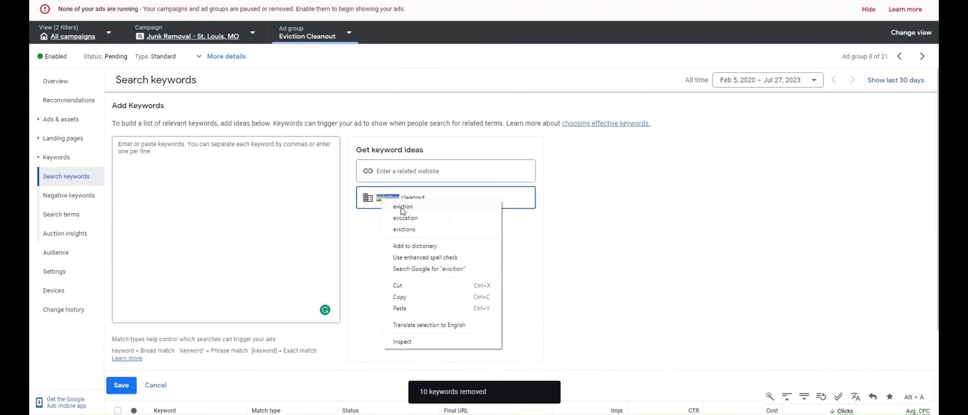
pyautogui.click(403, 207)
pyautogui.click(426, 281)
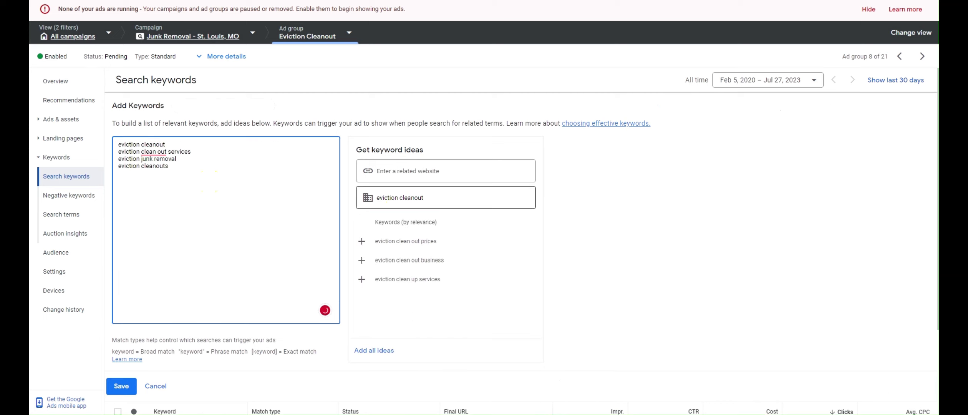
# Look through the keyword ideas for "eviction junk removal".
pyautogui.tripleClick(433, 195)
pyautogui.write('eviction junk removal')
pyautogui.scroll(-1, 420, 293)
pyautogui.scroll(1, 168, 161)
# Make the four eviction keywords exact match with square brackets, add "estate junk removal" as a phrase match keyword, and save the list.
pyautogui.click(168, 162)
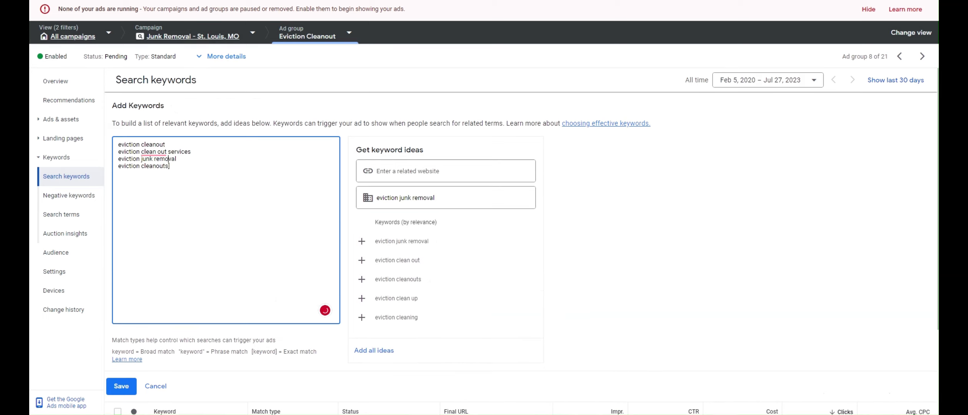
pyautogui.write('[')
pyautogui.press('Down')
pyautogui.press('Home')
pyautogui.write('[')
pyautogui.press('Down')
pyautogui.press('Home')
pyautogui.write('[')
pyautogui.press('Down')
pyautogui.press('Home')
pyautogui.write('[')
pyautogui.press('Down')
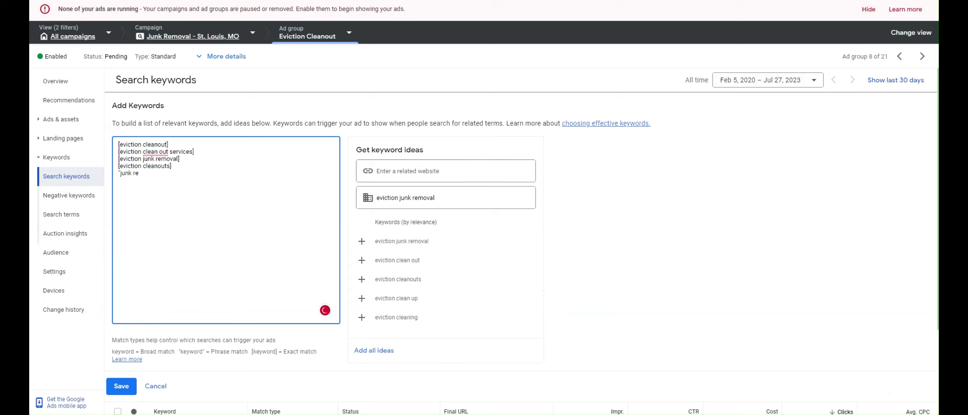
pyautogui.click(121, 386)
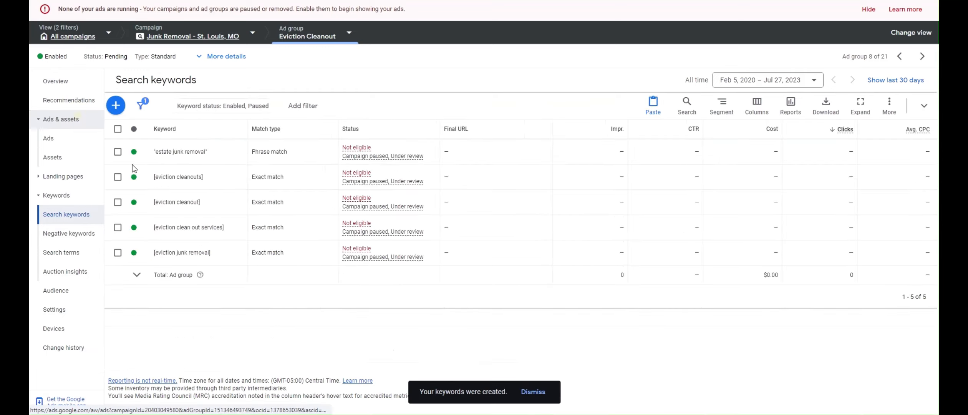
# Open the Eviction Cleanout ad for editing and set its display path to "Estate" / "Cleanout".
pyautogui.scroll(-4, 268, 209)
pyautogui.moveTo(252, 135); pyautogui.dragTo(204, 140)
pyautogui.write('Estate')
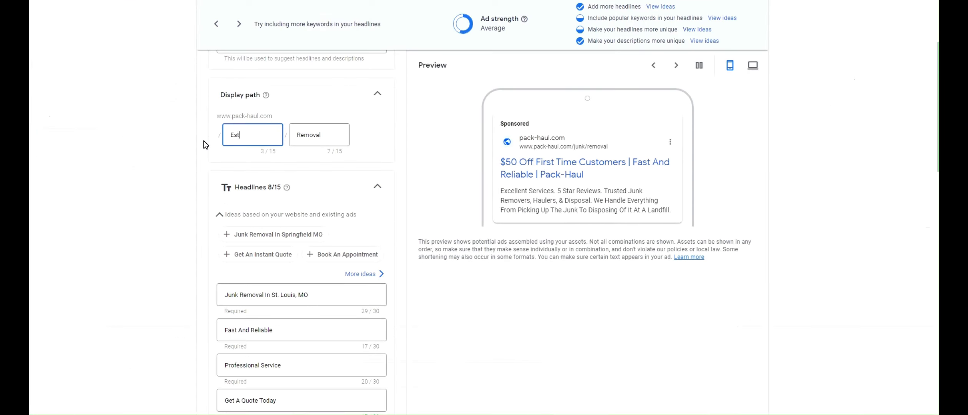
pyautogui.press('Tab')
pyautogui.write('Cleanout')
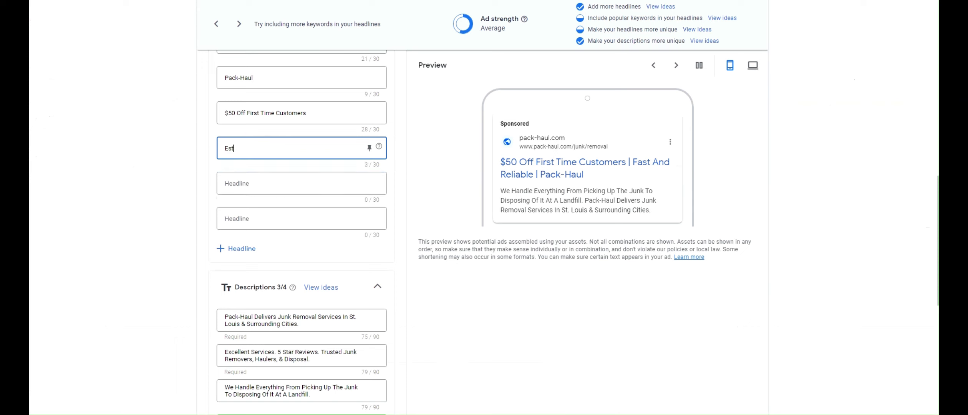
# Add the headline "Eviction Cleanout Services" after "$50 Off First Time Customers".
pyautogui.doubleClick(234, 148)
pyautogui.write('Eviction')
pyautogui.doubleClick(242, 149)
pyautogui.click(265, 156)
# Change the first part of the ad's display path to "Eviction".
pyautogui.scroll(10, 246, 154)
pyautogui.moveTo(249, 88); pyautogui.dragTo(211, 92)
pyautogui.write('Eviction')
# Add "Estate Junk Removal St. Louis" as another headline of the ad.
pyautogui.scroll(-11, 255, 223)
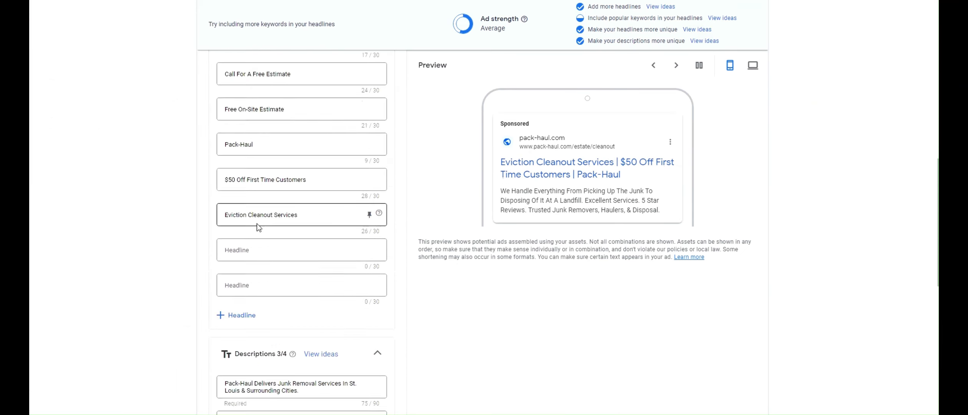
pyautogui.click(252, 109)
pyautogui.write('Estate Junk Removal')
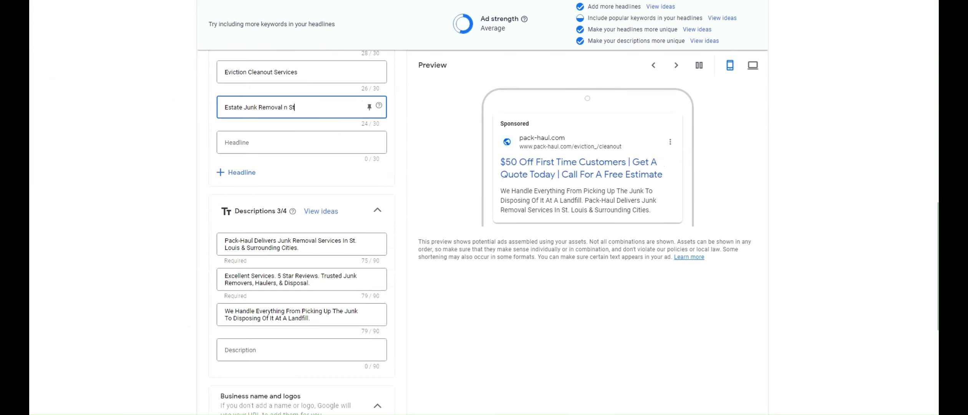
pyautogui.write(' St. Louis')
# Replace "Junk Removal" with "Eviction Cleanout" in the first description, before "Services In St. Louis", and save the ad.
pyautogui.doubleClick(284, 241)
pyautogui.write('Eviction Cleanout')
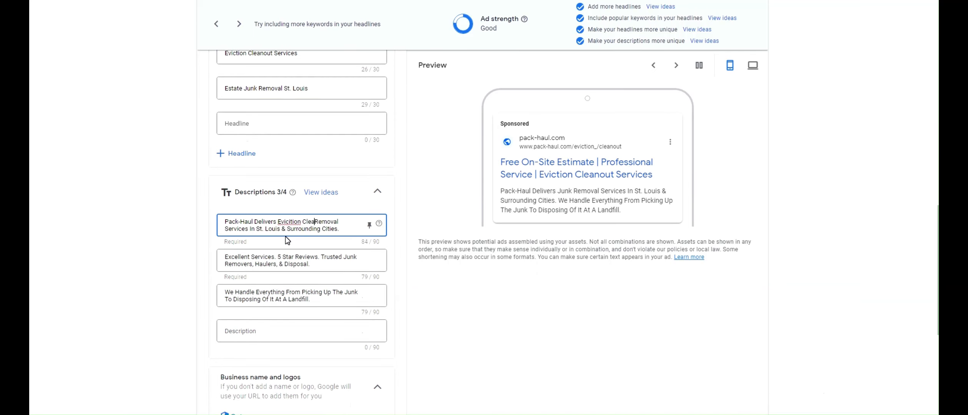
pyautogui.scroll(-10, 205, 394)
pyautogui.click(205, 393)
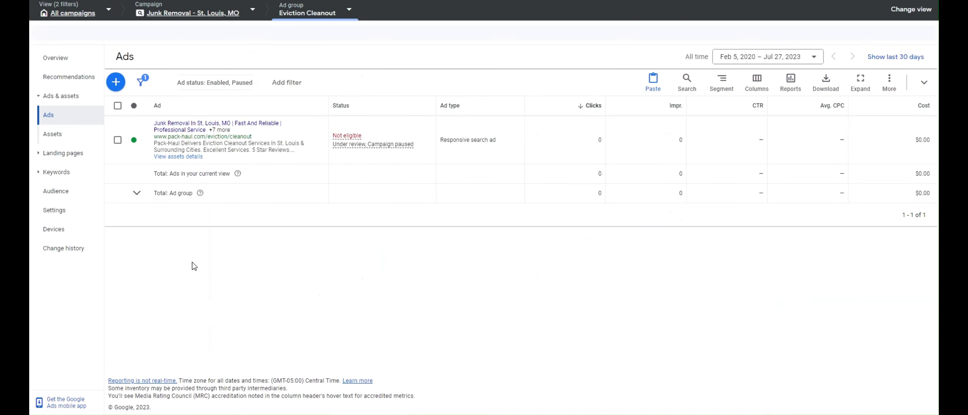
# Change the Eviction Cleanout ad group's phrase match keyword "estate junk removal" to "eviction junk removal" and save it.
pyautogui.click(56, 172)
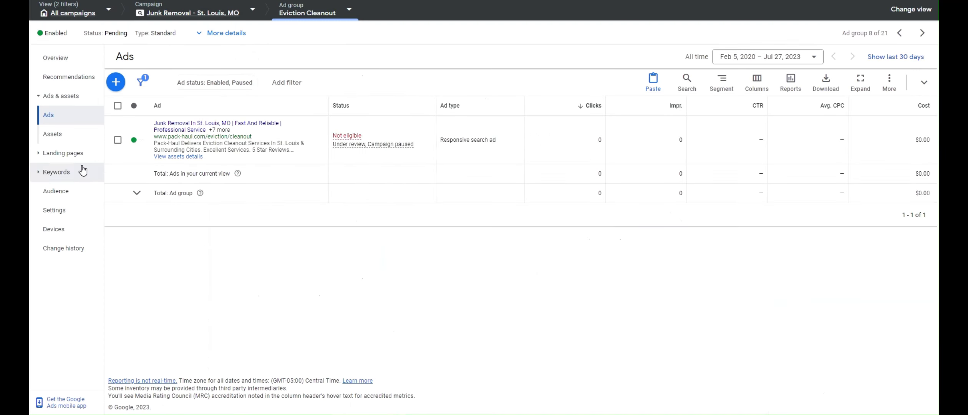
pyautogui.click(165, 129)
pyautogui.doubleClick(155, 147)
pyautogui.write('eviction')
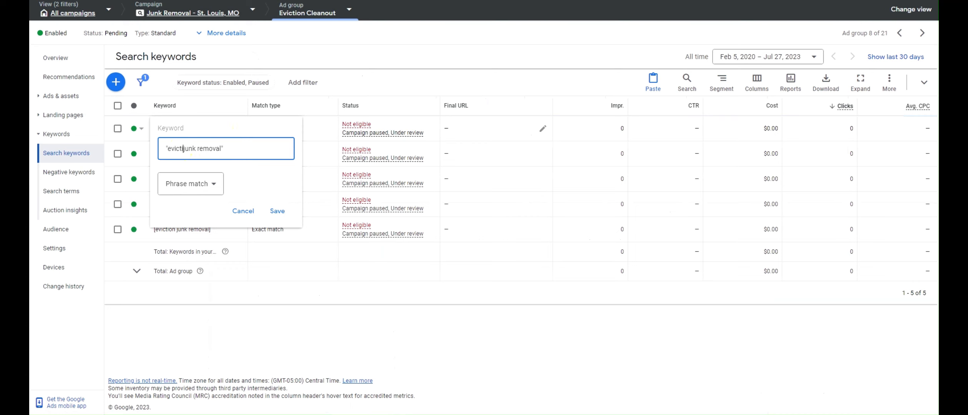
pyautogui.press('Return')
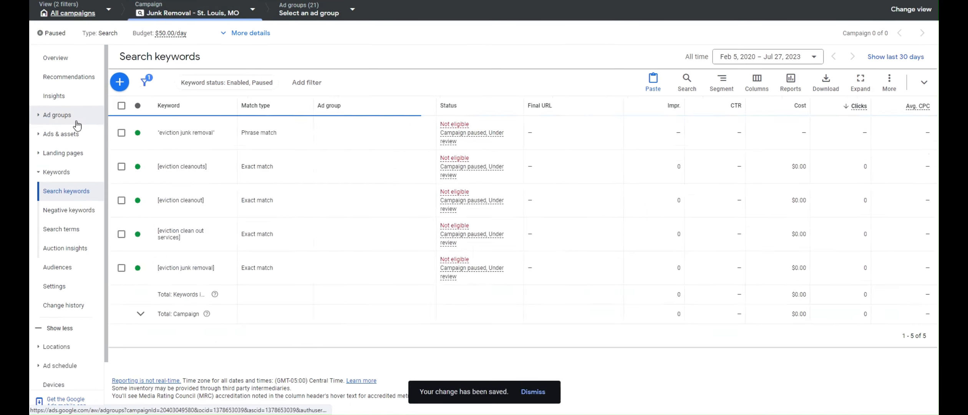
# Return to the campaign's ad groups and rename Junk Removal #10 to "Foreclosure Cleanout".
pyautogui.click(56, 115)
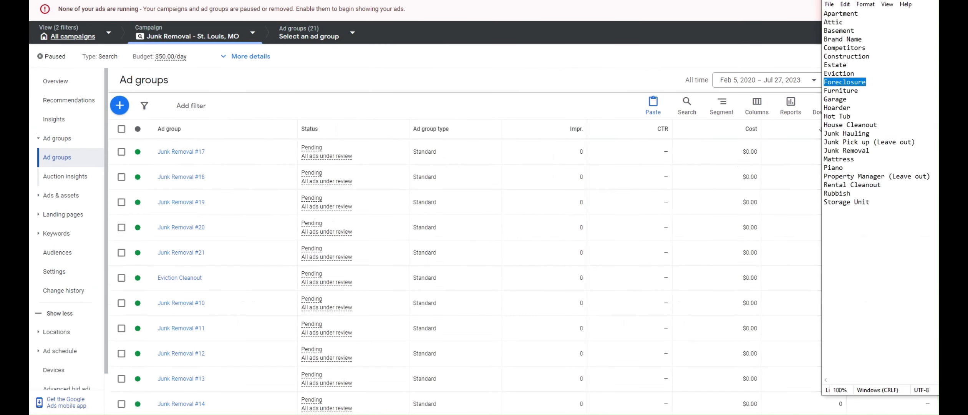
pyautogui.scroll(-1, 208, 203)
pyautogui.click(214, 185)
pyautogui.write('Foreclosure Cleanout')
pyautogui.press('Return')
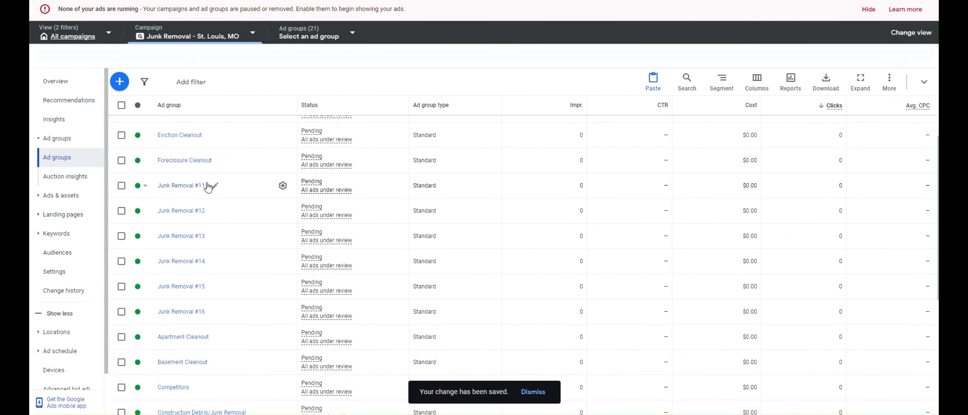
# Remove all existing keywords from the Foreclosure Cleanout ad group and get new keyword ideas for "foreclosure junk removal".
pyautogui.click(209, 186)
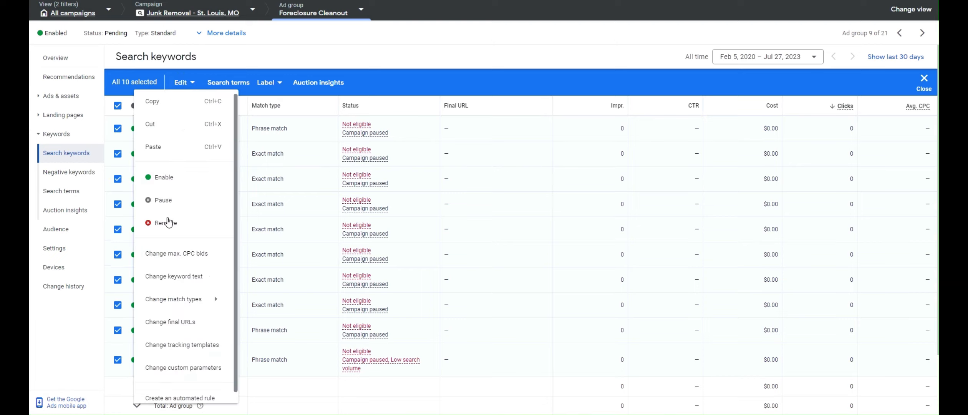
pyautogui.click(165, 223)
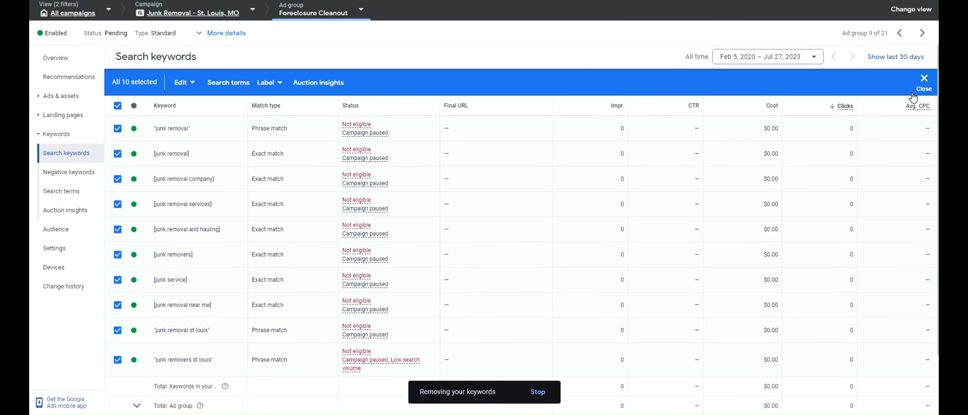
pyautogui.click(924, 81)
pyautogui.click(523, 139)
pyautogui.click(221, 144)
pyautogui.click(380, 172)
pyautogui.write('foreclosure junk removal')
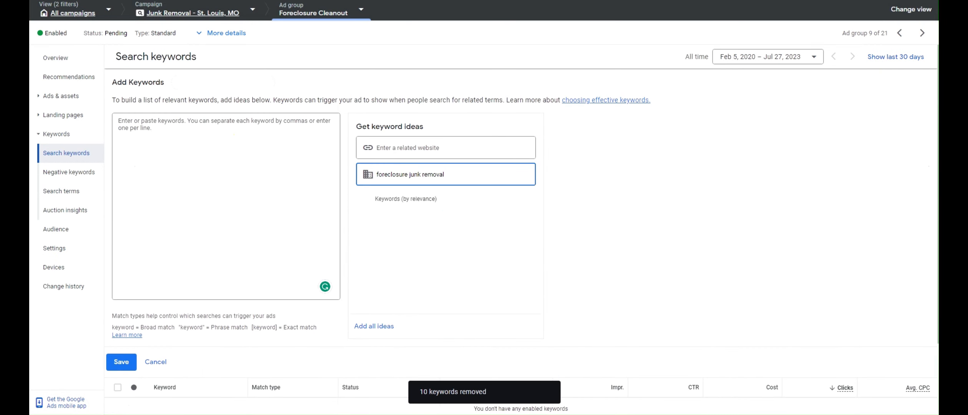
# Enter "foreclosure junk removal" as the first keyword in the new list.
pyautogui.click(225, 144)
pyautogui.write('foreclosure junk removal')
pyautogui.press('Return')
pyautogui.write('foreclosure removal')
pyautogui.click(215, 133)
pyautogui.press('BackSpace')
pyautogui.press('BackSpace')
pyautogui.press('BackSpace')
pyautogui.press('BackSpace')
pyautogui.press('BackSpace')
pyautogui.press('BackSpace')
pyautogui.press('BackSpace')
pyautogui.press('BackSpace')
pyautogui.press('BackSpace')
pyautogui.press('BackSpace')
pyautogui.press('BackSpace')
pyautogui.press('BackSpace')
pyautogui.press('BackSpace')
pyautogui.press('BackSpace')
pyautogui.press('BackSpace')
pyautogui.press('BackSpace')
pyautogui.press('BackSpace')
pyautogui.press('BackSpace')
pyautogui.press('BackSpace')
# Using ideas for "foreclosure cleanout", add foreclosure cleanout services, cleaning out foreclosed homes, foreclosure clean out near me, bank foreclosure cleanouts, foreclosure cleanout business and reo cleanouts.
pyautogui.moveTo(448, 175); pyautogui.dragTo(407, 179)
pyautogui.write('cleanout')
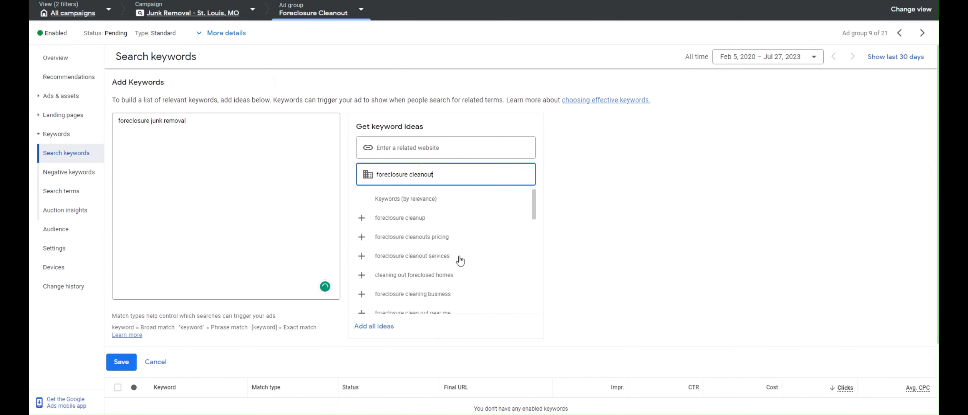
pyautogui.click(460, 257)
pyautogui.click(464, 257)
pyautogui.click(460, 275)
pyautogui.scroll(-1, 459, 276)
pyautogui.click(431, 247)
pyautogui.click(431, 246)
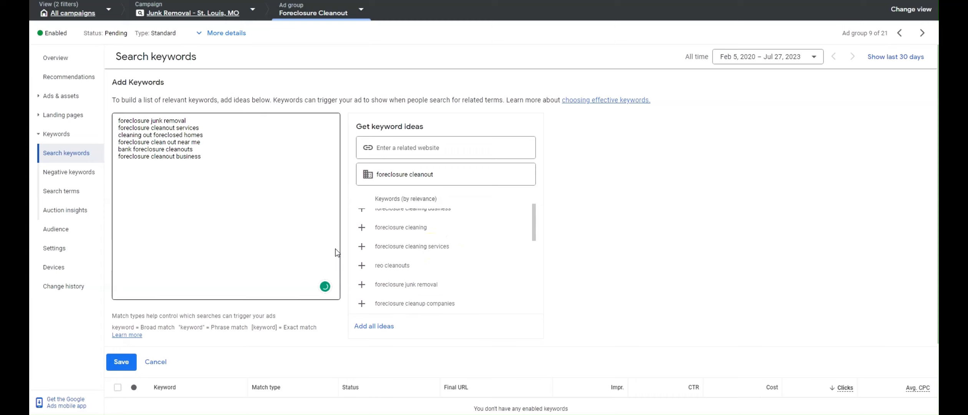
pyautogui.click(408, 270)
# Add "foreclosure junk cleanout" and "foreclosure junk removal" in quotation marks as phrase match keywords at the end of the list.
pyautogui.click(227, 185)
pyautogui.press('Return')
pyautogui.write('"foreclosure junk removal')
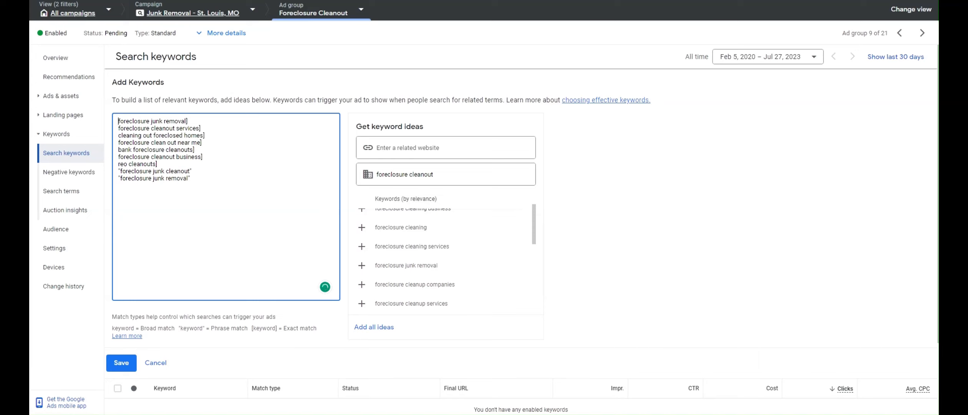
# Enclose the seven unquoted foreclosure keywords in square brackets for exact match and save the keyword list.
pyautogui.write('[')
pyautogui.press('Down')
pyautogui.press('Left')
pyautogui.write('[')
pyautogui.press('Down')
pyautogui.press('Left')
pyautogui.write('[')
pyautogui.press('Down')
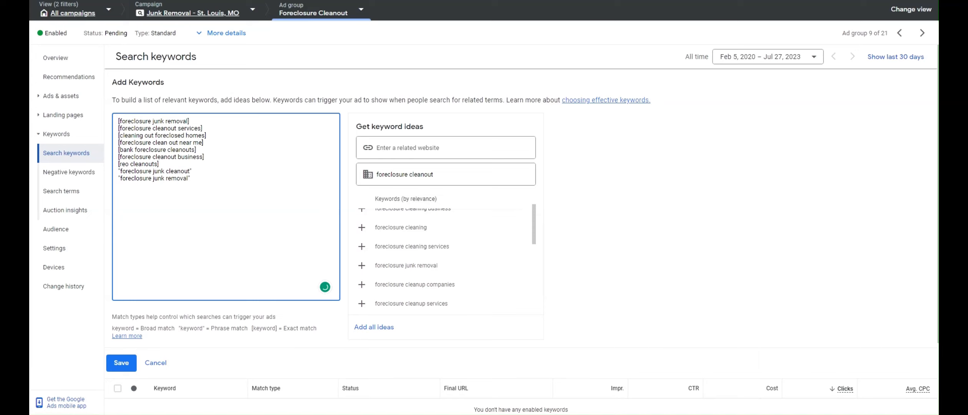
pyautogui.click(121, 363)
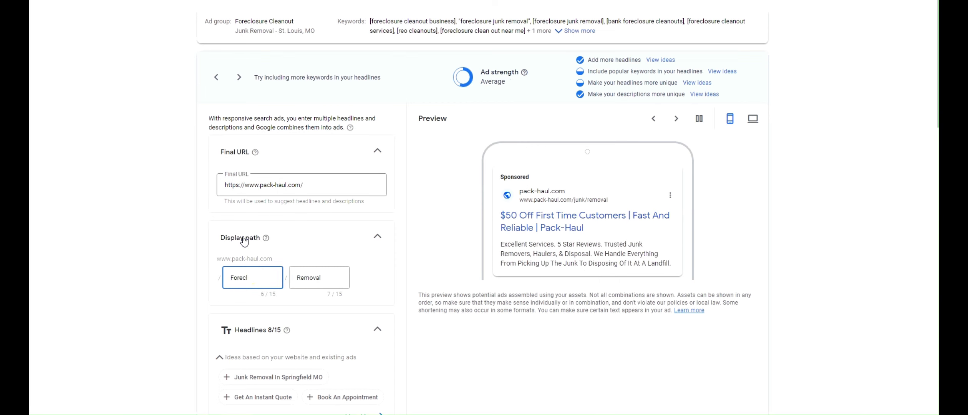
# Set the display path of the Foreclosure Cleanout ad to "Foreclosure" / "Cleanout".
pyautogui.write('osure')
pyautogui.scroll(-4, 244, 242)
pyautogui.doubleClick(310, 89)
pyautogui.write('Cleanout')
# Add the headline "Foreclosure Cleanout Services" after "$50 Off First Time Customers".
pyautogui.scroll(-4, 300, 192)
pyautogui.click(265, 338)
pyautogui.write('Foreclosure ')
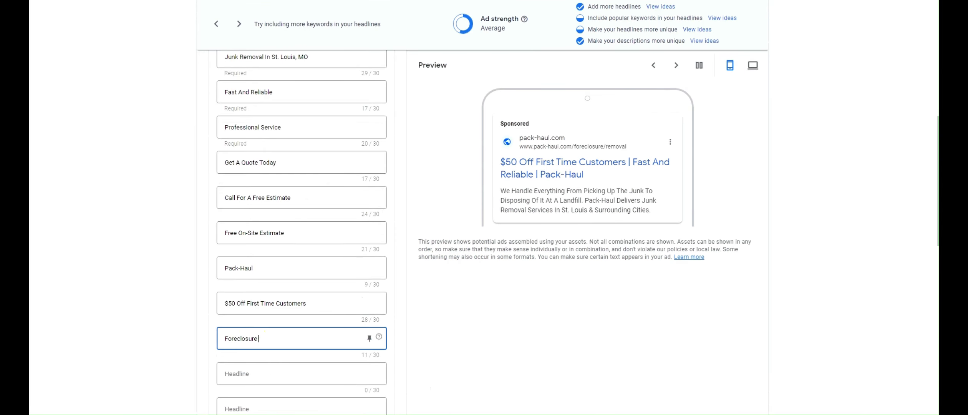
pyautogui.write('Cleanout Services')
# Add a headline beginning "We Remove Junk From" about foreclosures and shorten it to fit the 30-character limit.
pyautogui.press('Tab')
pyautogui.write('We Clea')
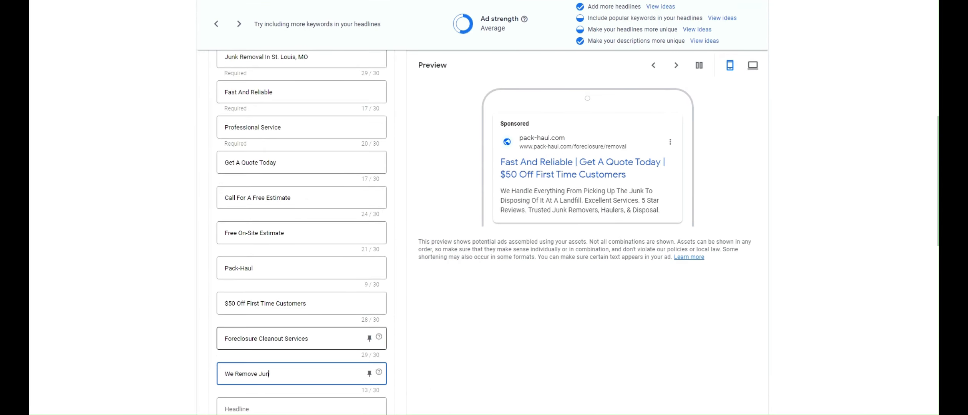
pyautogui.write('k From Foreclosures')
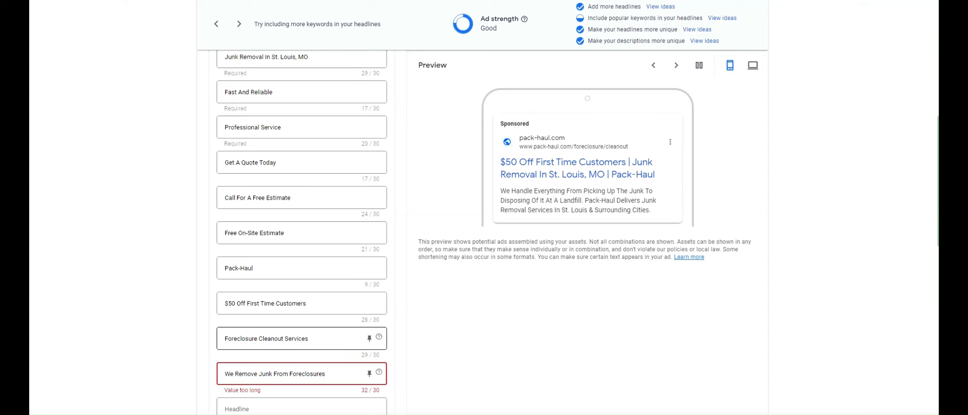
pyautogui.press('BackSpace')
pyautogui.press('BackSpace')
pyautogui.press('BackSpace')
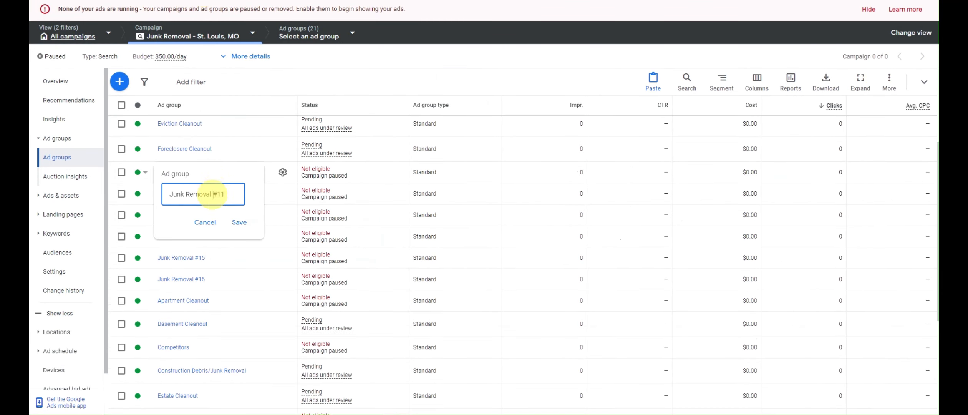
# Rename the Junk Removal #11 ad group as "Furniture" and remove all its existing junk removal keywords.
pyautogui.write('Furniture')
pyautogui.press('Return')
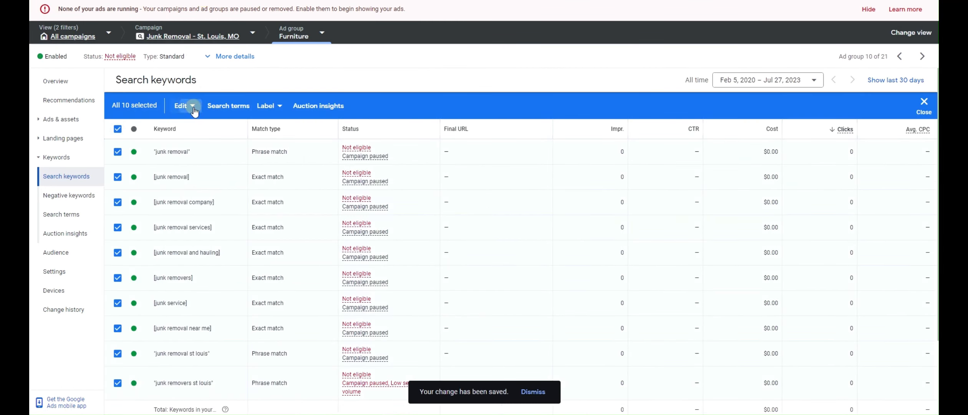
pyautogui.click(194, 108)
pyautogui.click(200, 134)
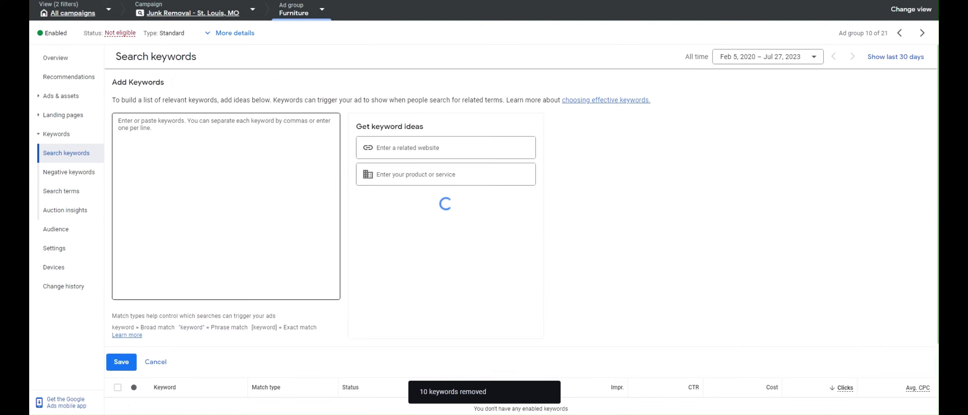
# Look up keyword ideas for "furniture removal" and put "furniture removal near me" and "furniture removal" in the keyword list.
pyautogui.click(446, 174)
pyautogui.write('furniture removal')
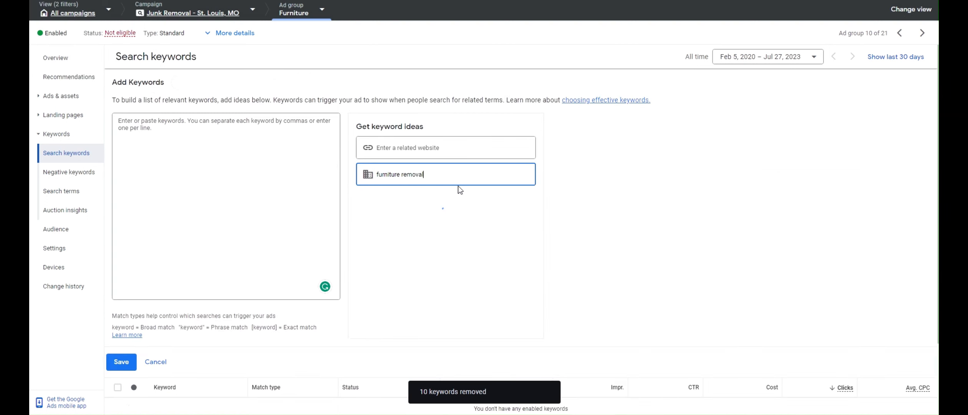
pyautogui.click(438, 257)
pyautogui.moveTo(424, 174); pyautogui.dragTo(376, 174)
pyautogui.hotkey('ctrl', 'x')
pyautogui.hotkey('ctrl', 'v')
pyautogui.click(189, 120)
pyautogui.press('Return')
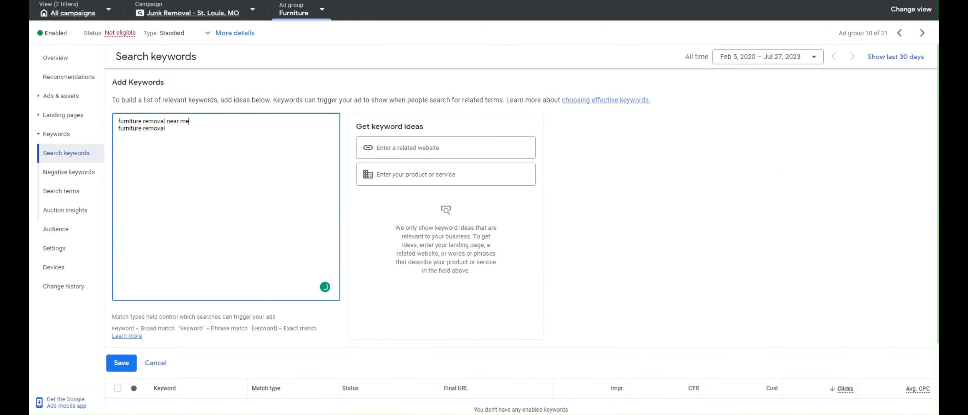
# Get more "furniture removal" ideas and add "old furniture removal" plus couch removal and sofa removal, each with and without "near me".
pyautogui.click(406, 174)
pyautogui.write('furniture removal')
pyautogui.click(423, 283)
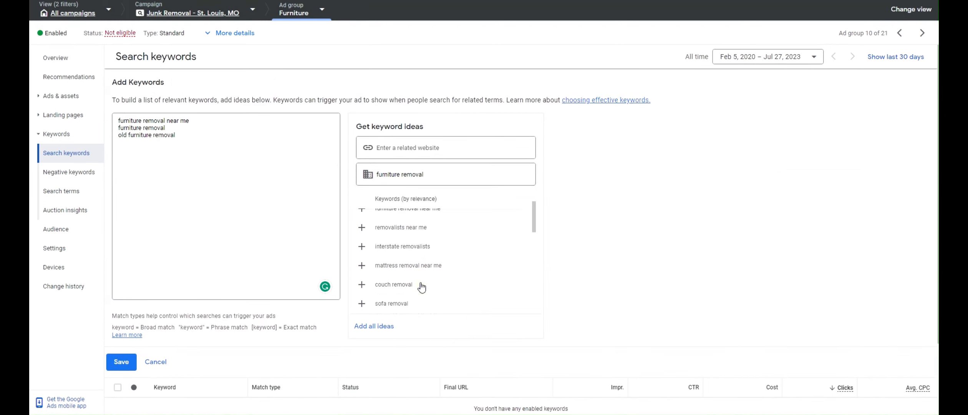
pyautogui.click(424, 287)
pyautogui.click(424, 291)
pyautogui.click(424, 292)
pyautogui.click(422, 275)
pyautogui.scroll(-3, 442, 281)
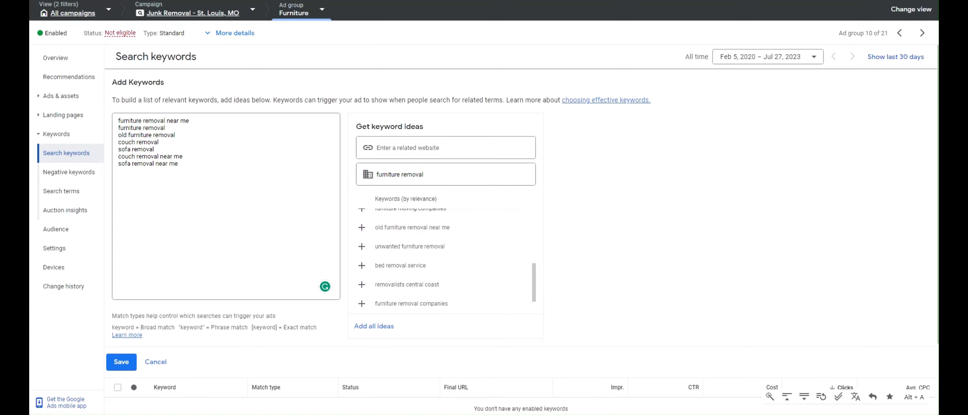
# Add "dresser removal" and "armoire removal" at the end of the keyword list.
pyautogui.click(205, 185)
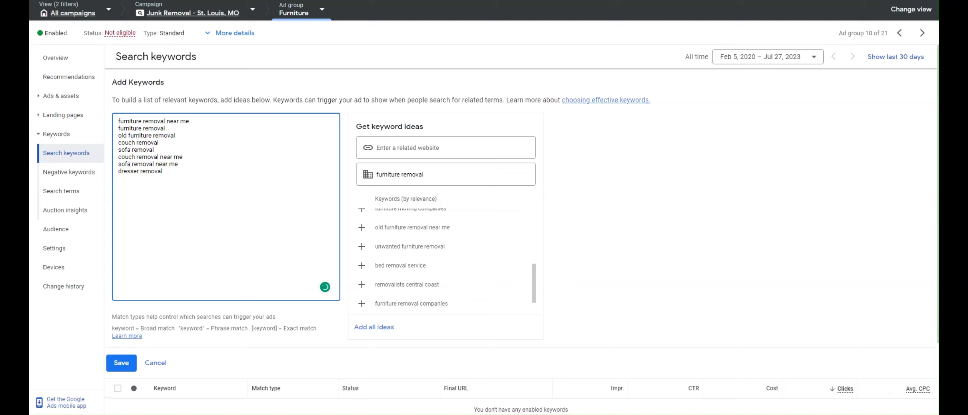
pyautogui.press('Return')
pyautogui.write('ar,pore re')
pyautogui.write('moire removal')
# Put an opening square bracket before the furniture, couch and sofa keywords above the quoted dresser and armoire entries.
pyautogui.write('[')
pyautogui.press('Left')
pyautogui.press('Up')
pyautogui.write('[')
pyautogui.press('Left')
pyautogui.press('Up')
pyautogui.write('[')
pyautogui.press('Left')
pyautogui.press('Up')
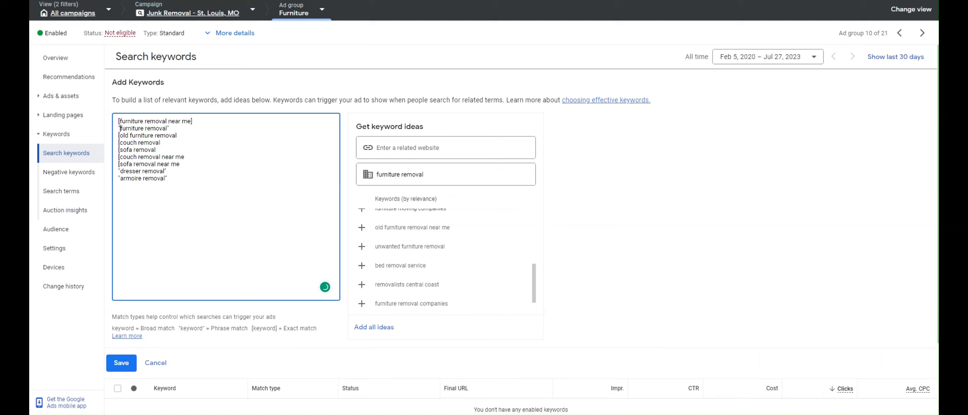
# Quote "furniture removal", "couch removal" and "sofa removal" for phrase match, close the brackets on the remaining keywords and save the list.
pyautogui.press('Home')
pyautogui.press('Delete')
pyautogui.write('"')
pyautogui.press('Up')
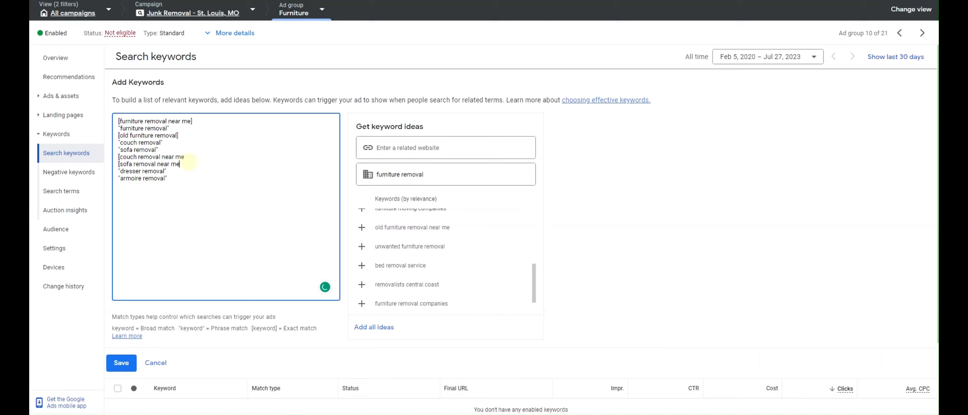
pyautogui.write(']')
pyautogui.click(189, 157)
pyautogui.write(']')
pyautogui.scroll(-1, 185, 215)
pyautogui.click(129, 318)
# Set the first display path of the Furniture ad to "Furniture" and add three empty headline fields.
pyautogui.click(61, 97)
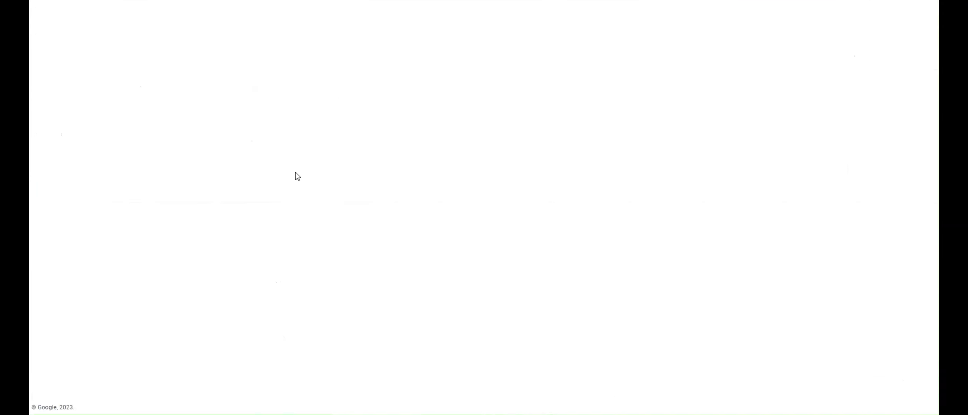
pyautogui.moveTo(245, 276); pyautogui.dragTo(206, 275)
pyautogui.write('Furniture')
pyautogui.scroll(-10, 288, 291)
pyautogui.click(238, 238)
pyautogui.click(238, 273)
pyautogui.click(238, 309)
# Add the headline "Furniture Removal Services STL" after "$50 Off First Time Customers".
pyautogui.click(258, 243)
pyautogui.write('Fure')
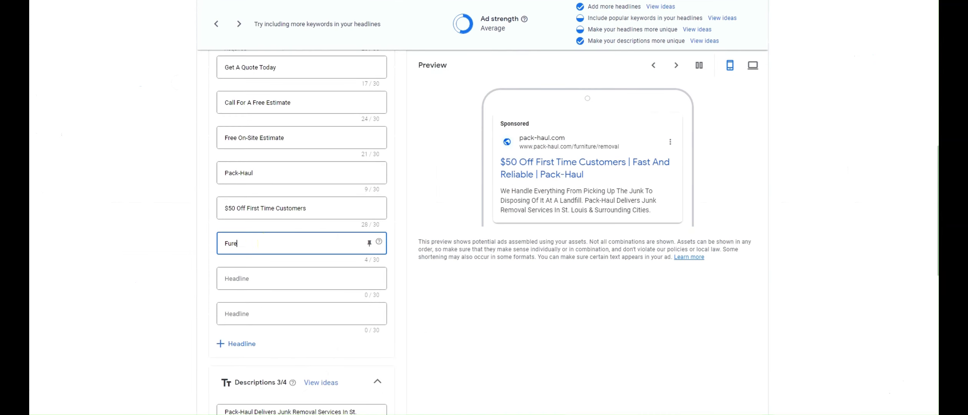
pyautogui.press('BackSpace')
pyautogui.press('BackSpace')
pyautogui.press('BackSpace')
pyautogui.press('BackSpace')
pyautogui.press('BackSpace')
pyautogui.press('BackSpace')
pyautogui.press('BackSpace')
pyautogui.press('BackSpace')
pyautogui.write('ervices STL')
# Add a headline about residential furniture removal and replace "Junk" with "Furniture" in the first description.
pyautogui.click(287, 276)
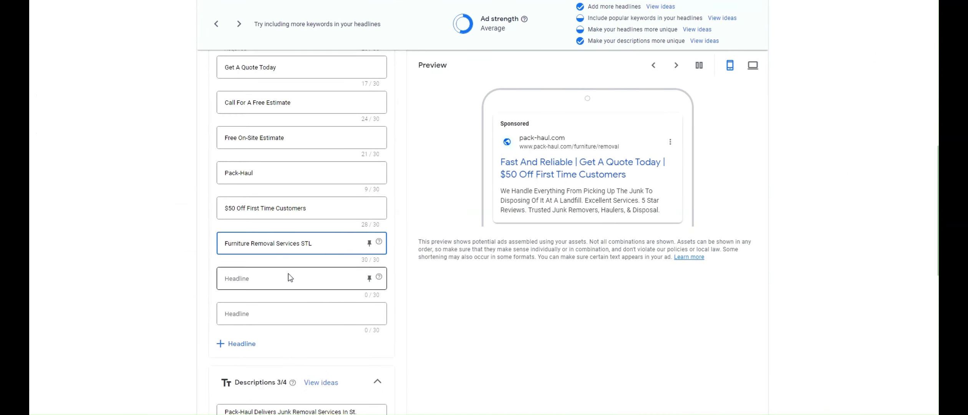
pyautogui.write('We Remove Furniture From Your Home')
pyautogui.write('Residential Furniture ')
pyautogui.moveTo(259, 278)
pyautogui.mouseDown()
pyautogui.moveTo(224, 279)
pyautogui.moveTo(331, 278)
pyautogui.mouseUp()
pyautogui.write('Remo')
pyautogui.scroll(-6, 301, 231)
pyautogui.doubleClick(299, 173)
pyautogui.write('Furniture')
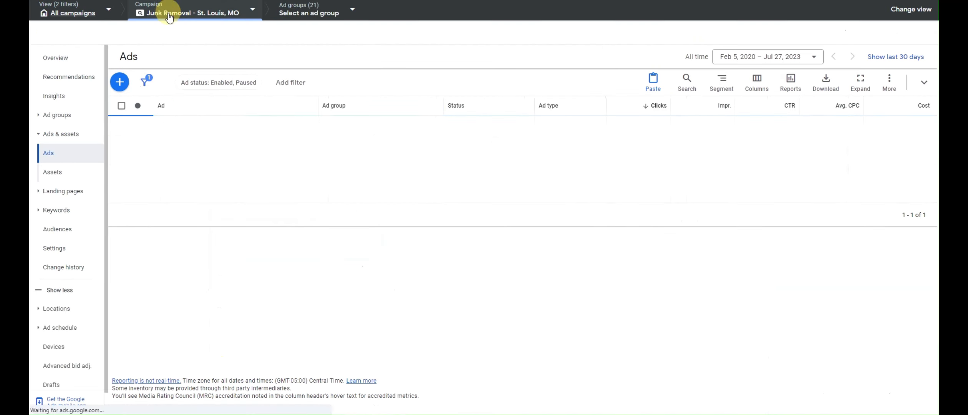
# Rename the Junk Removal #12 ad group as "Garage Cleanout" and remove all its existing keywords.
pyautogui.click(169, 15)
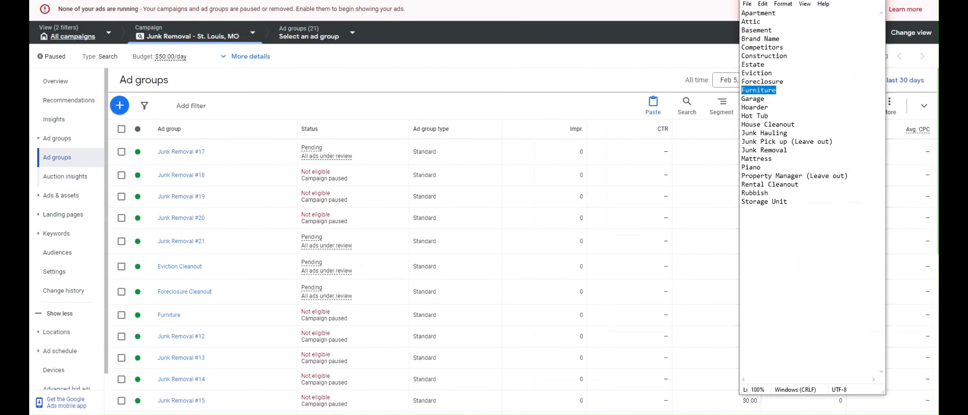
pyautogui.click(216, 338)
pyautogui.hotkey('ctrl', 'a')
pyautogui.write('Garage Cleanout')
pyautogui.click(239, 386)
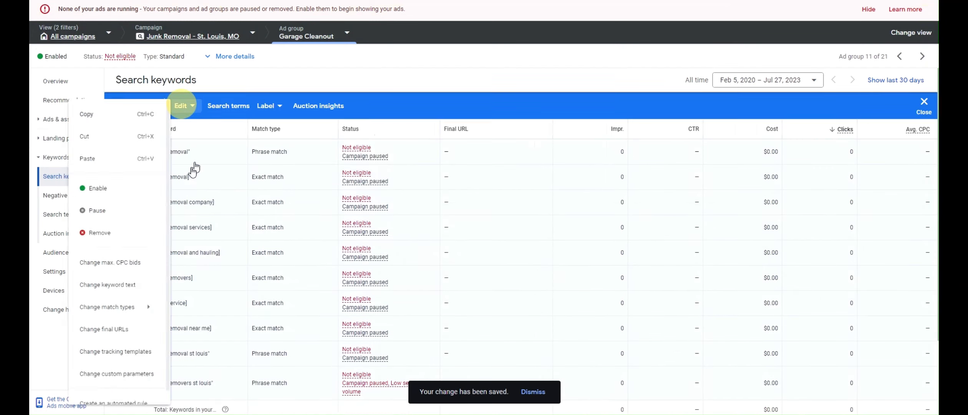
pyautogui.scroll(-1, 164, 179)
pyautogui.click(166, 223)
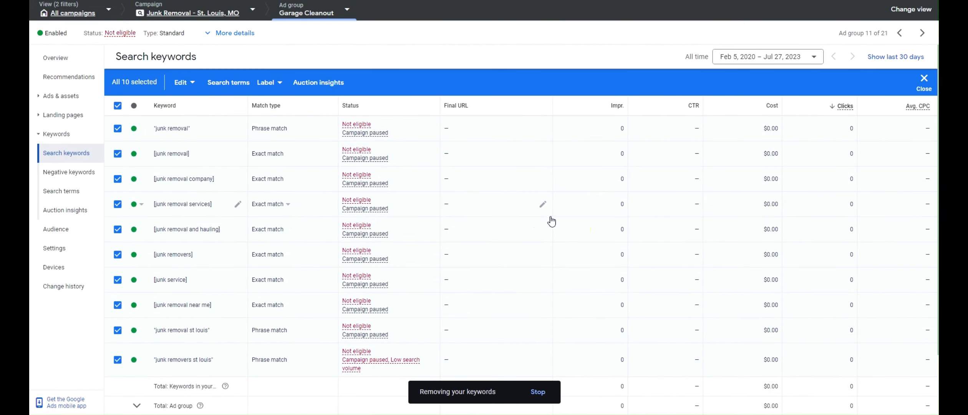
# Look up keyword ideas for "Garage cleanout" and add "garage cleanout" to the keyword list.
pyautogui.click(290, 160)
pyautogui.click(400, 183)
pyautogui.write('Garage cleanout')
pyautogui.click(420, 215)
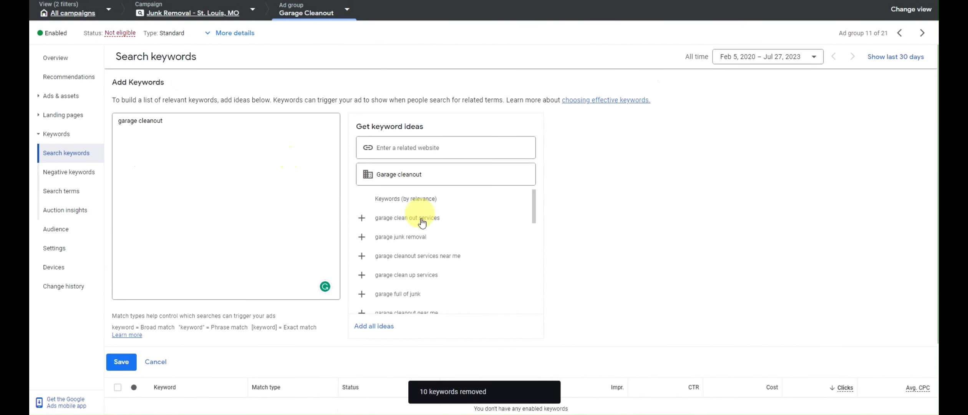
# Add seven more suggested garage keywords, from "garage clean out services" through "junk removal garage clean out" and "garage clean out junk removal".
pyautogui.click(422, 218)
pyautogui.click(434, 219)
pyautogui.click(446, 219)
pyautogui.click(446, 219)
pyautogui.click(445, 219)
pyautogui.click(436, 272)
pyautogui.scroll(-6, 439, 250)
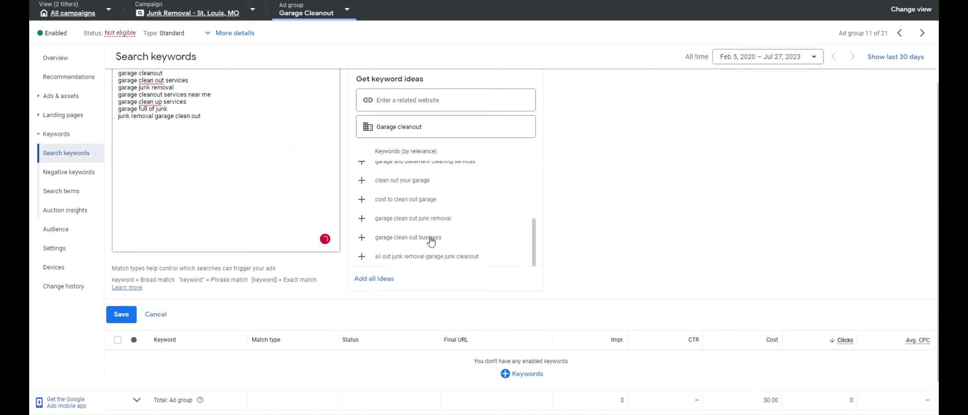
pyautogui.click(426, 218)
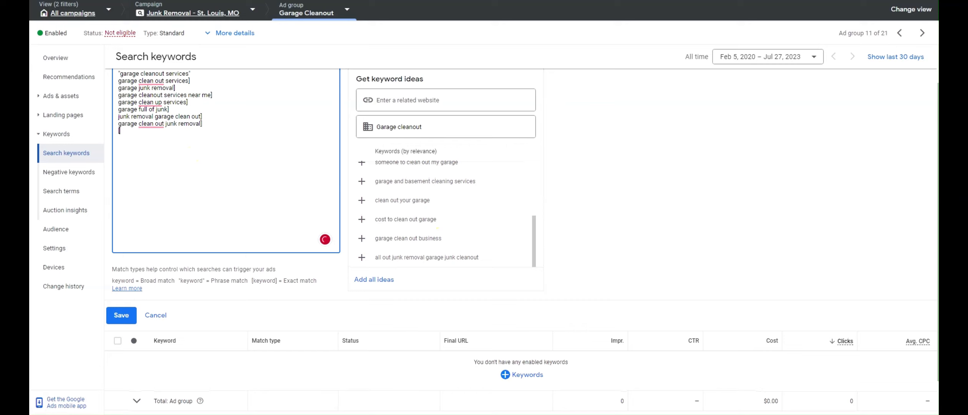
# End the list with [garage cleanout], add the missing opening brackets to the other unquoted garage keywords and save the list.
pyautogui.hotkey('shift', 'Home')
pyautogui.press('BackSpace')
pyautogui.press('Up')
pyautogui.press('Up')
pyautogui.write('[')
pyautogui.press('Up')
pyautogui.press('Left')
pyautogui.write('[')
pyautogui.press('Up')
pyautogui.press('Left')
pyautogui.write('[')
pyautogui.press('Up')
pyautogui.press('Left')
pyautogui.press('[')
pyautogui.press('Up')
pyautogui.press('Left')
pyautogui.press('[')
pyautogui.press('Up')
pyautogui.press('Left')
pyautogui.press('[')
pyautogui.press('Up')
pyautogui.press('Left')
pyautogui.press('[')
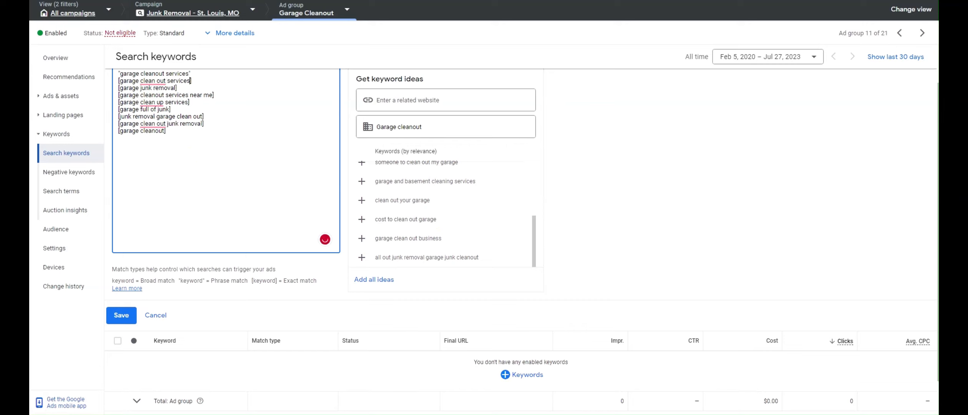
pyautogui.scroll(2, 226, 162)
pyautogui.click(121, 362)
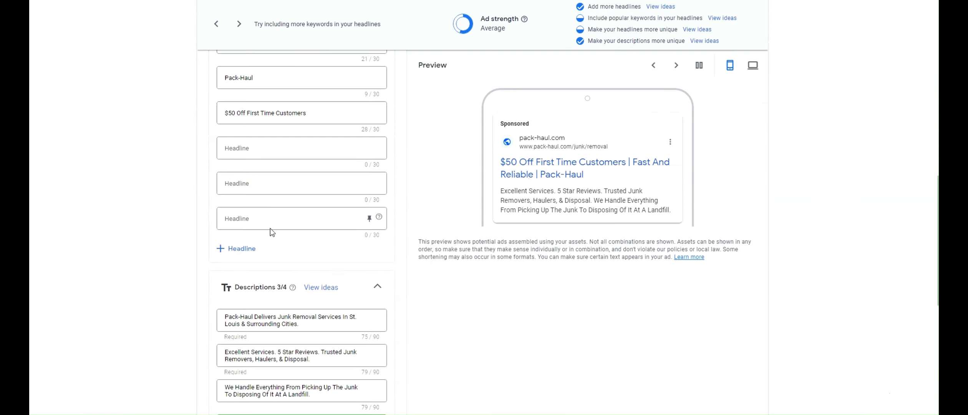
# Add the headlines "Garage Cleanout & Junk Removal" and "We Remove Old Junk From Garage" to the garage ad.
pyautogui.click(261, 151)
pyautogui.write('Garage Cleanout & Junk Removal')
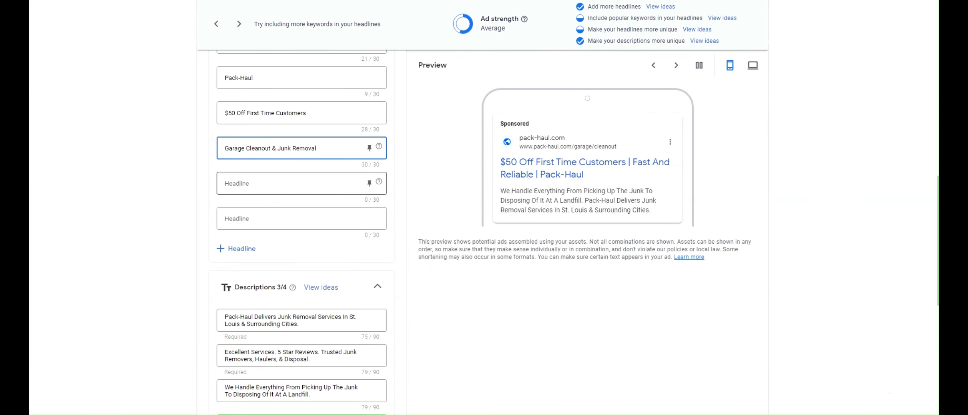
pyautogui.click(269, 183)
pyautogui.write('We Remove Old Junk Remov')
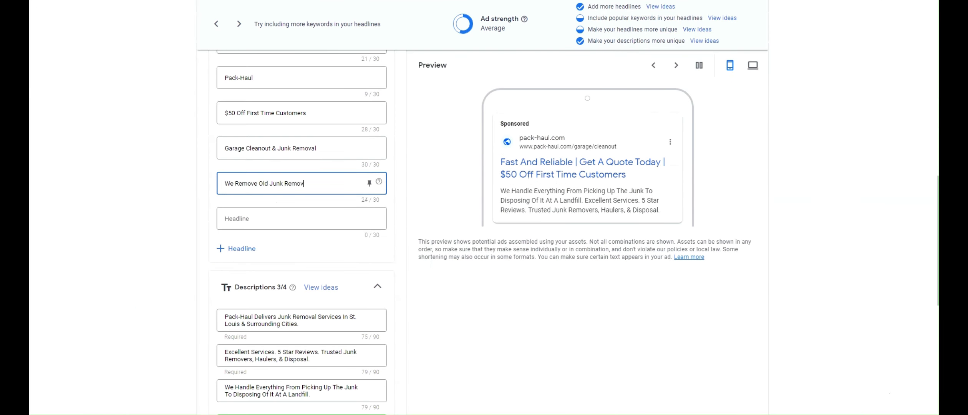
pyautogui.press('BackSpace')
pyautogui.press('BackSpace')
pyautogui.press('BackSpace')
pyautogui.press('BackSpace')
pyautogui.press('BackSpace')
pyautogui.write('From Garage')
# Replace "Junk" with "Garage Cleanout" in the first description and save the ad.
pyautogui.scroll(-6, 302, 119)
pyautogui.doubleClick(285, 79)
pyautogui.write('Garage Cleanout')
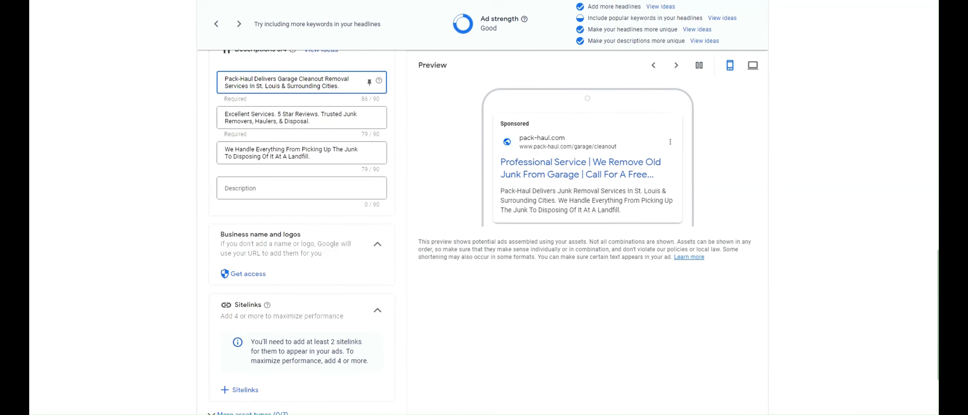
pyautogui.scroll(-3, 301, 162)
pyautogui.click(213, 371)
# Copy the next category from the Notepad list and rename the Junk Removal #13 ad group as "Hoarder Cleanout".
pyautogui.click(190, 19)
pyautogui.click(66, 141)
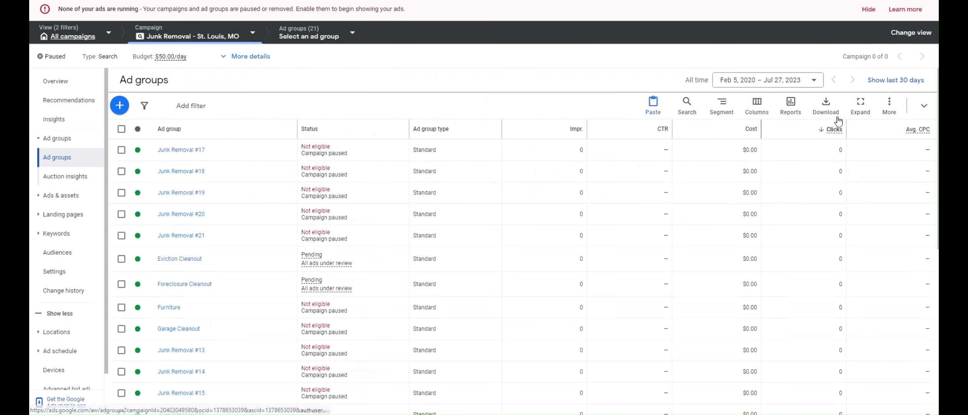
pyautogui.hotkey('alt', 'Tab')
pyautogui.moveTo(868, 119); pyautogui.dragTo(841, 117)
pyautogui.hotkey('ctrl', 'c')
pyautogui.hotkey('alt', 'Tab')
pyautogui.scroll(-3, 165, 315)
pyautogui.click(212, 255)
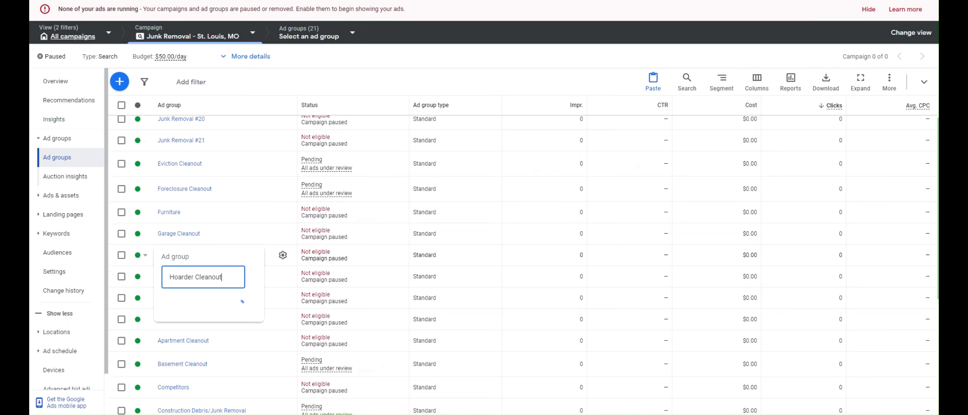
# Remove all existing junk removal keywords from the Hoarder Cleanout ad group.
pyautogui.click(180, 255)
pyautogui.click(117, 128)
pyautogui.click(184, 105)
pyautogui.scroll(-1, 117, 282)
pyautogui.click(97, 210)
pyautogui.click(575, 224)
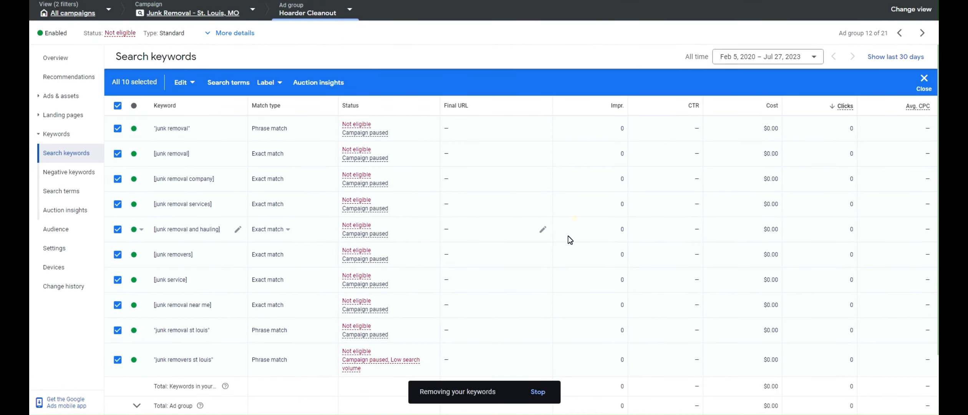
# Get keyword ideas for "hoarder cleanout" and "hoarder junk removal", and add both terms to the ad group's keyword list.
pyautogui.click(541, 138)
pyautogui.write('hoarder cleanout')
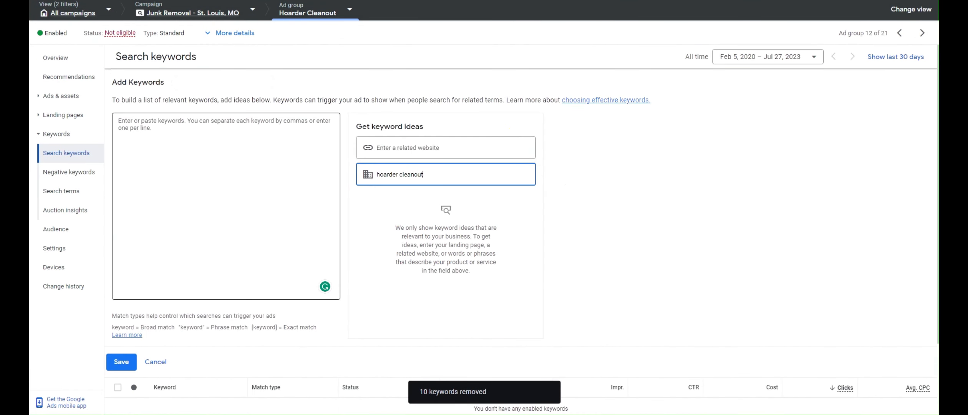
pyautogui.click(445, 235)
pyautogui.click(439, 173)
pyautogui.press('BackSpace')
pyautogui.press('BackSpace')
pyautogui.press('BackSpace')
pyautogui.press('BackSpace')
pyautogui.press('BackSpace')
pyautogui.press('BackSpace')
pyautogui.press('BackSpace')
pyautogui.press('BackSpace')
pyautogui.write('junk removal')
pyautogui.click(425, 235)
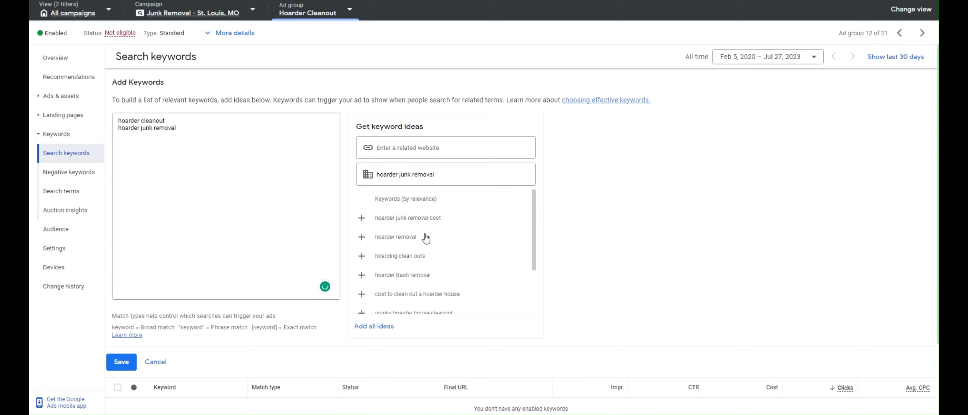
# Add hoarder removal, hoarding clean outs, hoarder trash removal and hoarders rubbish removal, using phrase match for the first two and exact match otherwise, and save.
pyautogui.click(426, 236)
pyautogui.click(427, 239)
pyautogui.click(425, 242)
pyautogui.moveTo(179, 149); pyautogui.dragTo(118, 156)
pyautogui.click(431, 279)
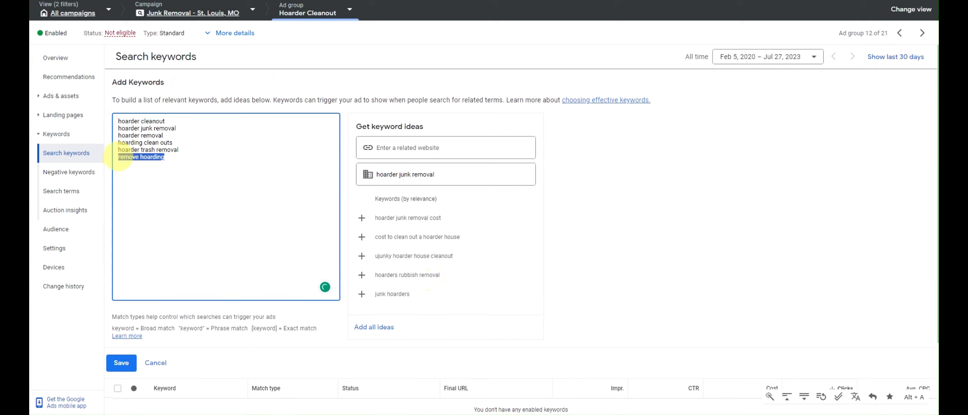
pyautogui.click(407, 275)
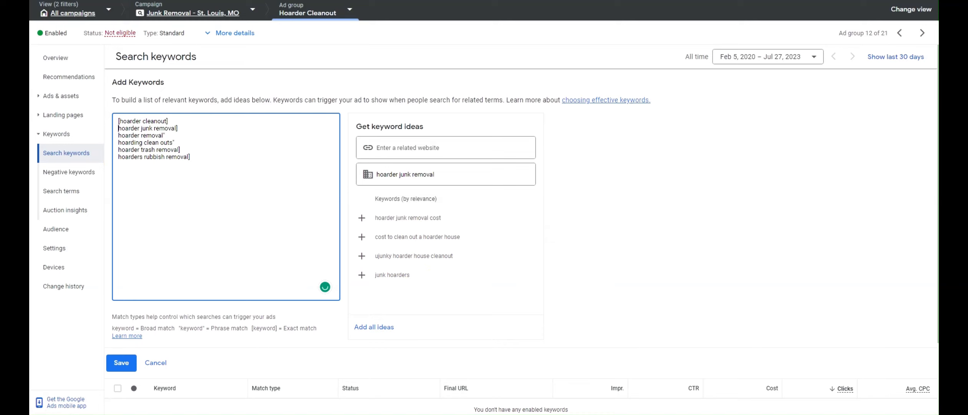
pyautogui.click(122, 362)
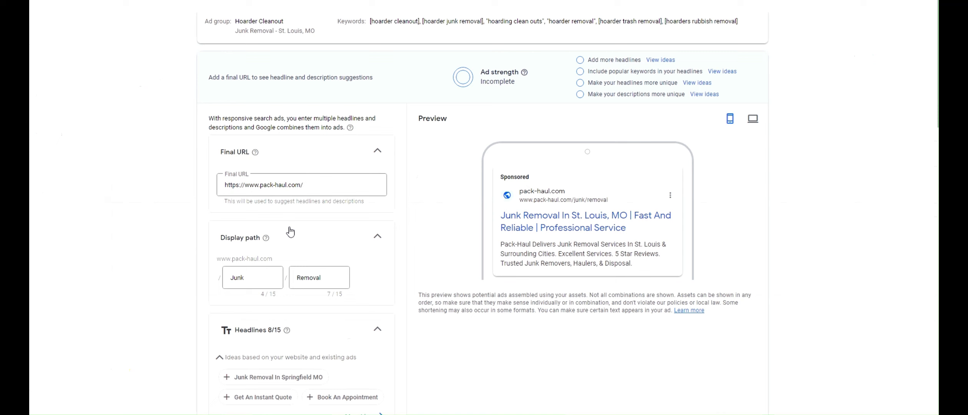
# Set the display path of the hoarder ad to "Hoarder" and "Cleanout".
pyautogui.moveTo(246, 278); pyautogui.dragTo(221, 276)
pyautogui.write('Hoarder')
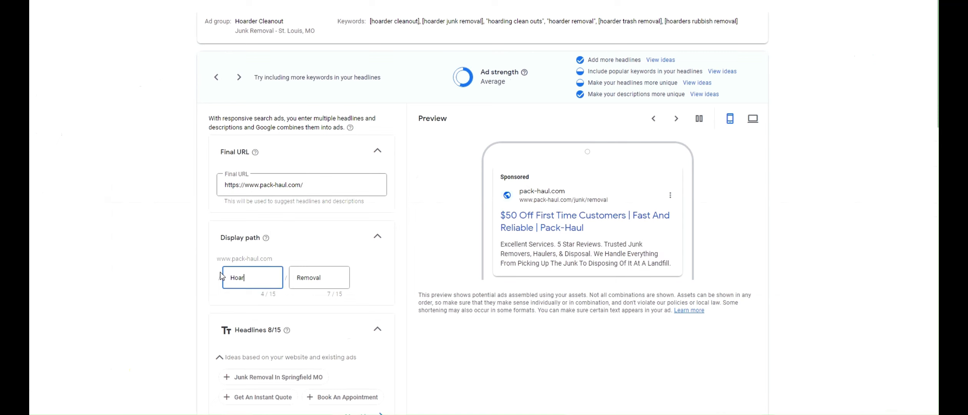
pyautogui.press('Tab')
pyautogui.write('Cleanout')
# Add the headlines "Hoarder Cleanout Services" and "Remove Junk From Hoarder Homes" to the hoarder ad.
pyautogui.scroll(-8, 301, 266)
pyautogui.click(284, 386)
pyautogui.write('Hoarder Cleanout Servi')
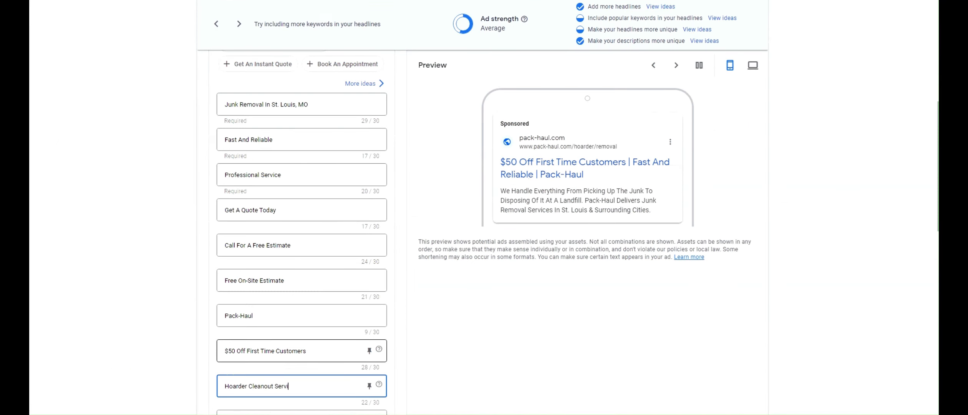
pyautogui.write('ces')
pyautogui.press('Tab')
pyautogui.write('We Remove Junk From Hoarder')
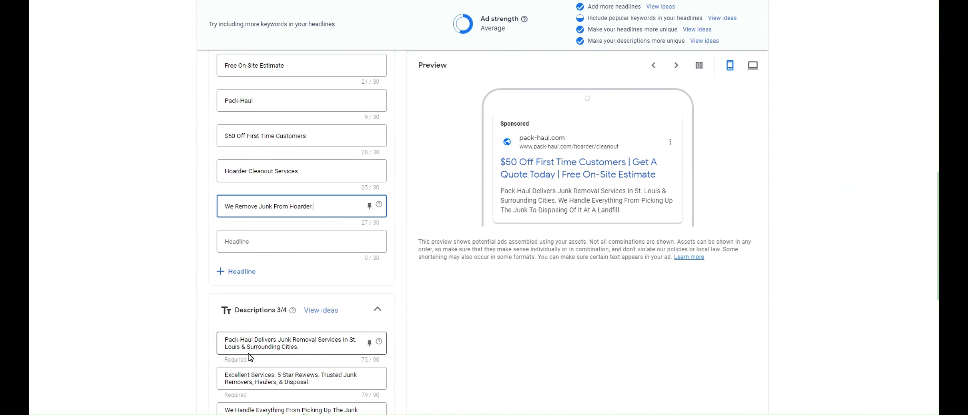
pyautogui.write(' Homes')
pyautogui.moveTo(235, 206); pyautogui.dragTo(223, 206)
pyautogui.press('BackSpace')
# Rewrite the first description to offer "Hoarder Junk Removal Services & Cleanout In St. Louis" and save the ad.
pyautogui.moveTo(318, 340); pyautogui.dragTo(278, 340)
pyautogui.write('Hoarder Junk Removal')
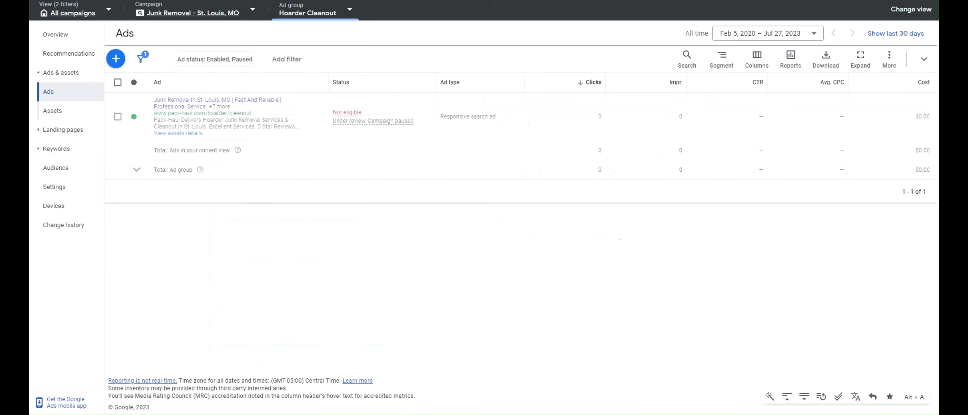
# Copy the next category from the Notepad list and rename the Junk Removal #14 ad group as "Hot Tub Removal".
pyautogui.click(193, 13)
pyautogui.click(73, 114)
pyautogui.hotkey('alt', 'Tab')
pyautogui.moveTo(758, 126); pyautogui.dragTo(787, 126)
pyautogui.hotkey('alt', 'Tab')
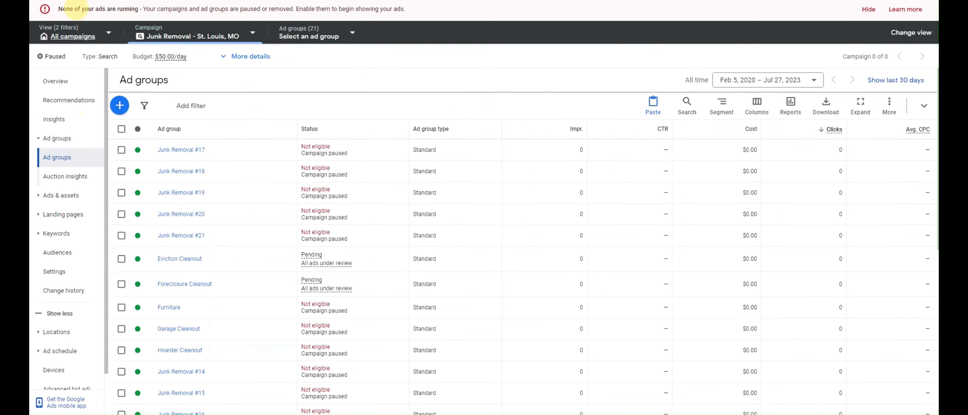
pyautogui.scroll(-3, 216, 265)
pyautogui.click(212, 277)
pyautogui.moveTo(170, 298); pyautogui.dragTo(242, 301)
pyautogui.write('Hot Tub Removal')
pyautogui.click(239, 326)
# Remove all existing junk removal keywords from the Hot Tub Removal ad group.
pyautogui.click(165, 278)
pyautogui.click(118, 129)
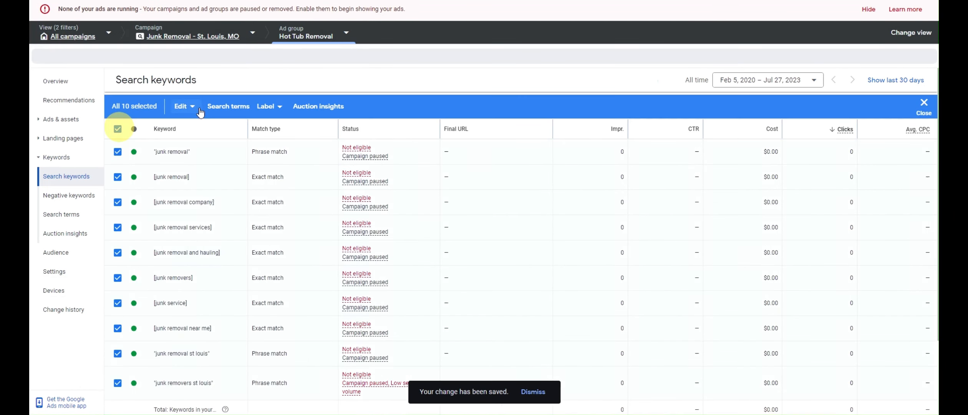
pyautogui.click(198, 109)
pyautogui.click(196, 166)
pyautogui.click(584, 229)
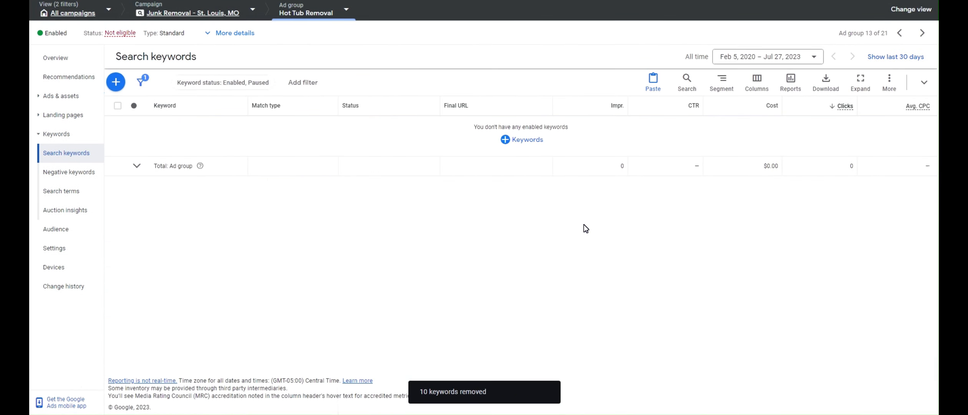
# Get keyword ideas for "hot tub removal" and add hot tub removal cost, hot tub removal near me and hot tub disposal cost.
pyautogui.click(538, 140)
pyautogui.click(441, 177)
pyautogui.write('hot tub removal')
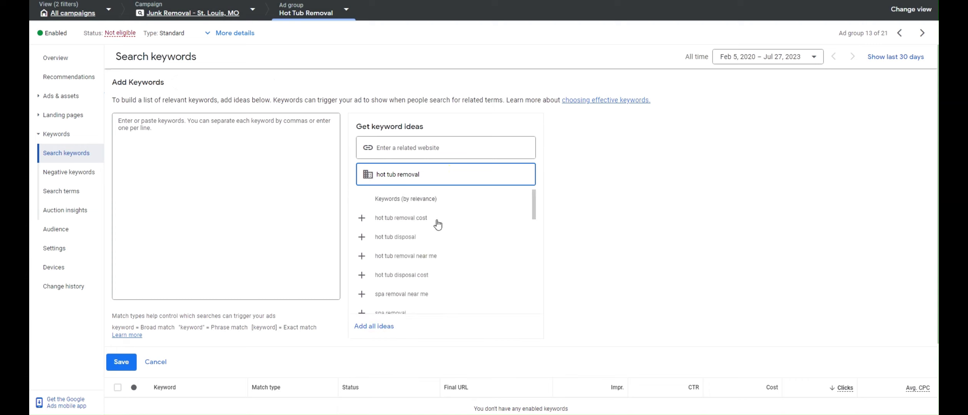
pyautogui.click(435, 219)
pyautogui.click(433, 238)
pyautogui.click(433, 238)
# Add the suggested keywords spa removal, spa removal near me and hot tub removal service near me.
pyautogui.click(417, 255)
pyautogui.click(419, 241)
pyautogui.click(448, 257)
# Add hot tub removal service, hot tub removal company and the jacuzzi removal cost idea, shortening the last one to "jacuzzi removal".
pyautogui.scroll(-1, 442, 266)
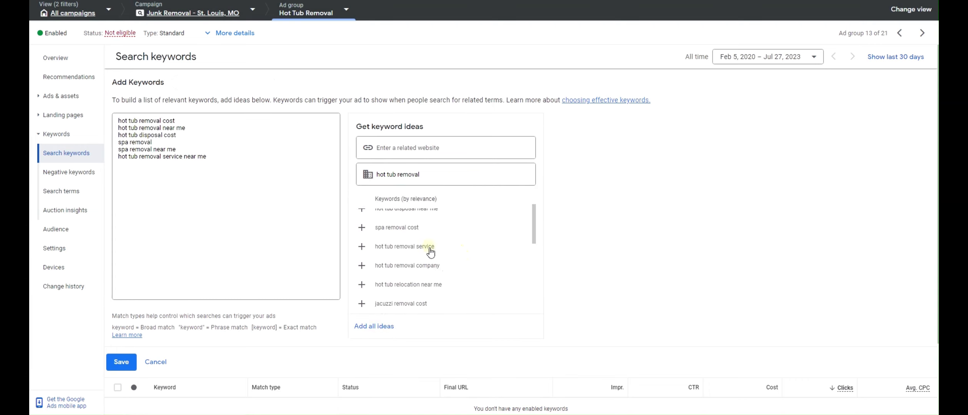
pyautogui.click(428, 248)
pyautogui.click(428, 247)
pyautogui.click(429, 265)
pyautogui.moveTo(184, 179); pyautogui.dragTo(169, 178)
pyautogui.press('BackSpace')
pyautogui.press('BackSpace')
pyautogui.press('BackSpace')
pyautogui.press('BackSpace')
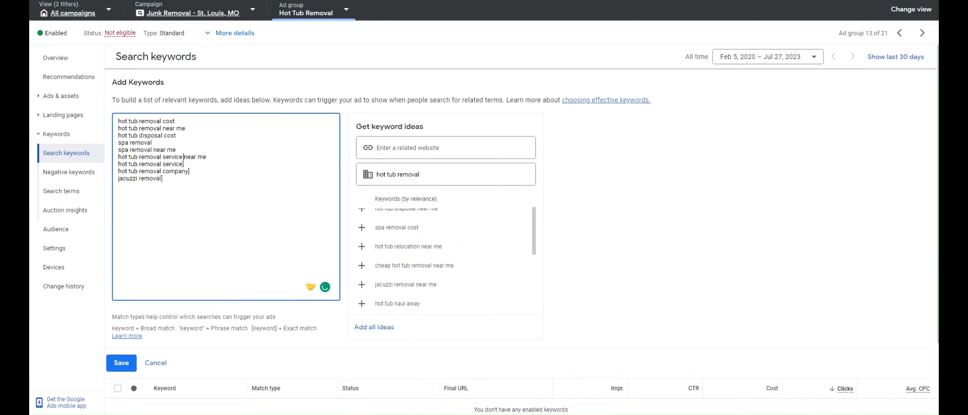
# Enclose every hot tub, spa and jacuzzi keyword in square brackets for exact match and save the list.
pyautogui.press('Down')
pyautogui.press('Left')
pyautogui.press('[')
pyautogui.press('Down')
pyautogui.press('Left')
pyautogui.press('[')
pyautogui.press('Down')
pyautogui.press('Left')
pyautogui.press('[')
pyautogui.press('Down')
pyautogui.press('Left')
pyautogui.press('[')
pyautogui.press('Down')
pyautogui.press('Left')
pyautogui.press('[')
pyautogui.press('Down')
pyautogui.press('[')
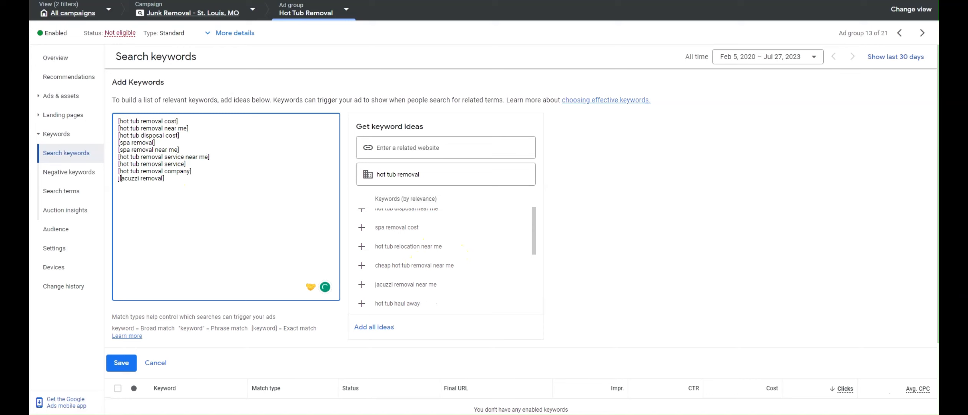
# Edit the Hot Tub Removal ad and set the first part of its display path to "Hot-Tub".
pyautogui.click(60, 96)
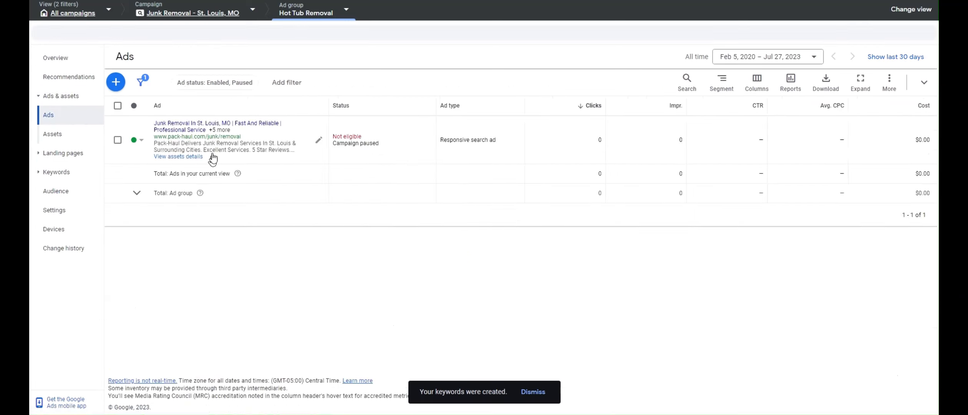
pyautogui.click(320, 141)
pyautogui.moveTo(246, 277); pyautogui.dragTo(223, 247)
pyautogui.write('Hot-Tub')
# Add the headlines "Hot Tub Removal Services" and "Remove Your Hot Tub Easily" to the hot tub ad.
pyautogui.scroll(-10, 223, 245)
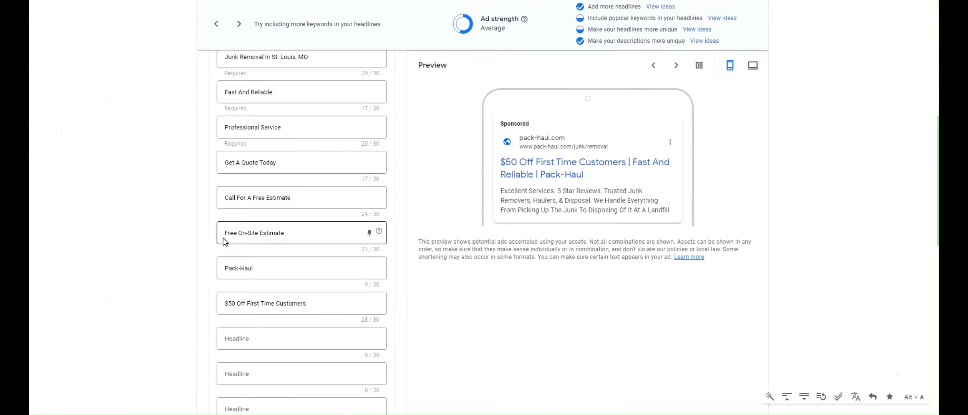
pyautogui.click(268, 339)
pyautogui.write('Hot Tub Removal Services')
pyautogui.press('Tab')
pyautogui.write('We Remove Your Hot')
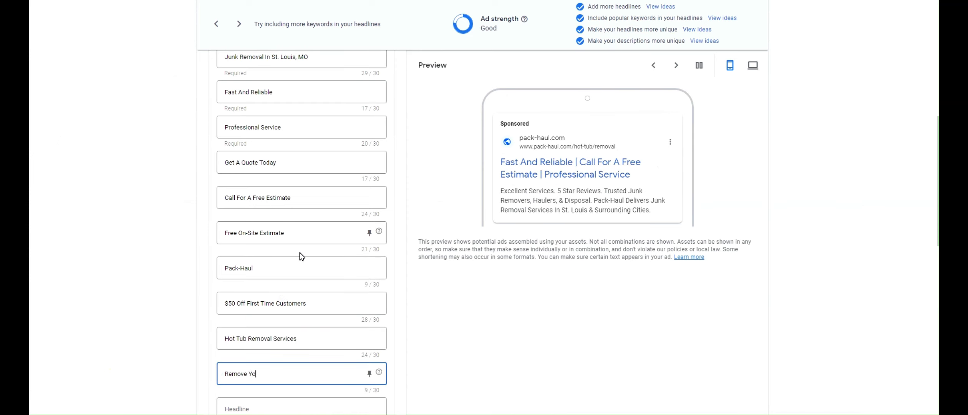
pyautogui.write('ur Hot Tub Easily')
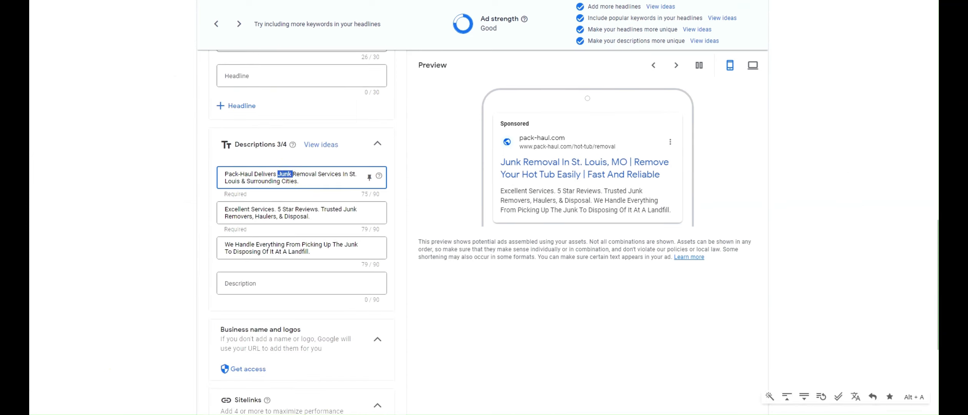
# Replace the word "Junk" in the hot tub ad's first description and save the ad.
pyautogui.scroll(-5, 301, 231)
pyautogui.click(222, 378)
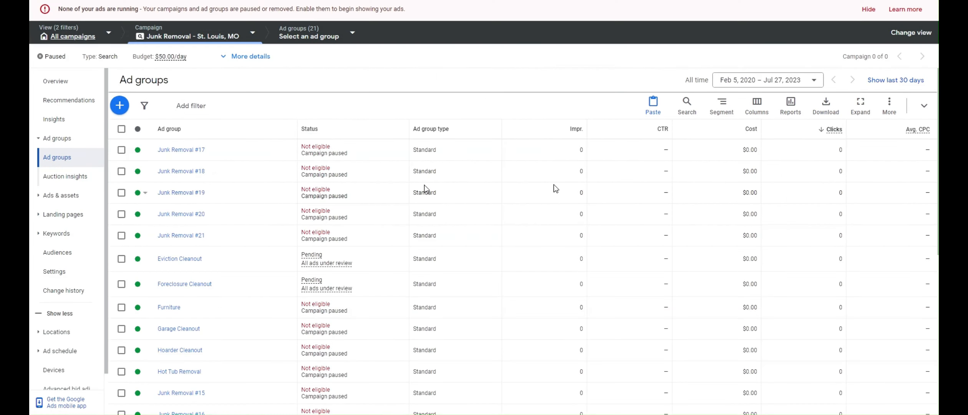
# Rename the Junk Removal #15 ad group as "House Cleanout" from the Notepad list and remove its existing junk removal keywords.
pyautogui.hotkey('alt', 'Tab')
pyautogui.moveTo(717, 10); pyautogui.dragTo(932, 10)
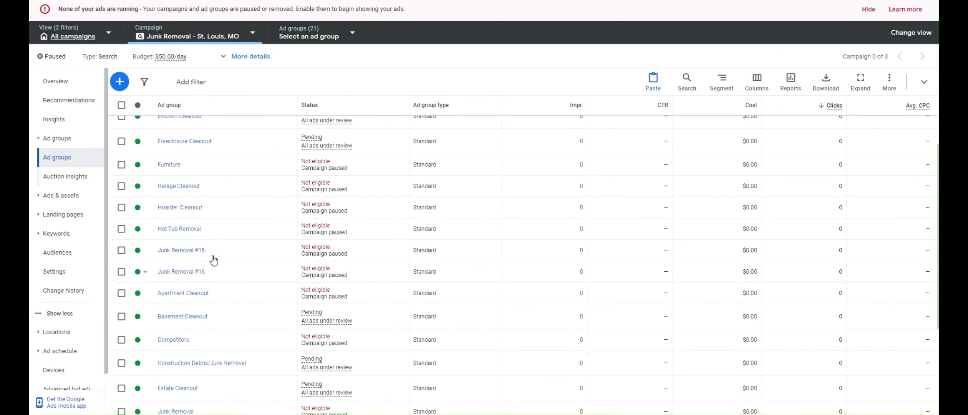
pyautogui.click(238, 301)
pyautogui.click(98, 232)
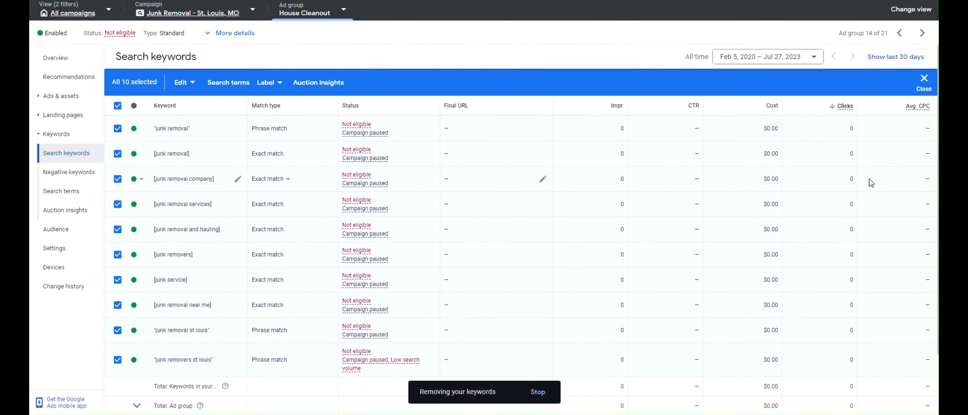
# Get ideas for "house cleanout" and add house clean out services, house cleanout services near me, home clean out, house clean out near me and home cleanout services.
pyautogui.write('house ')
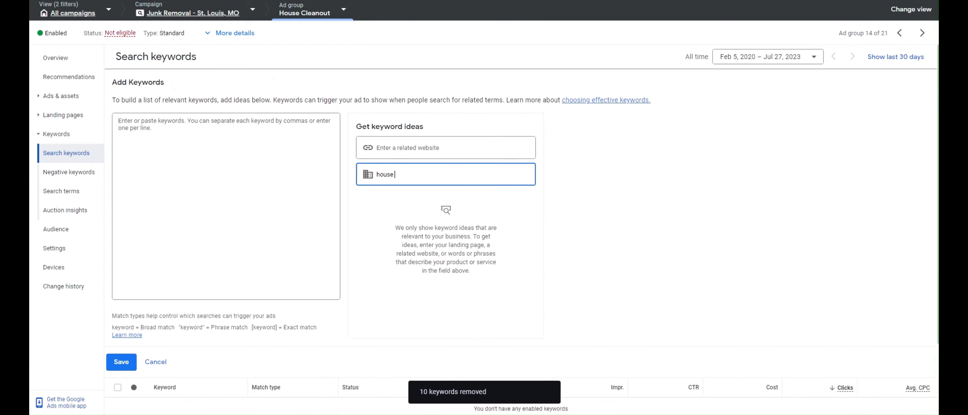
pyautogui.write('cleanout')
pyautogui.click(424, 236)
pyautogui.click(422, 257)
pyautogui.click(423, 257)
pyautogui.click(426, 258)
pyautogui.click(424, 274)
# Add home junk removal and home junk removal cost from the "house junk removal" ideas, and save all House Cleanout keywords as exact match.
pyautogui.click(184, 150)
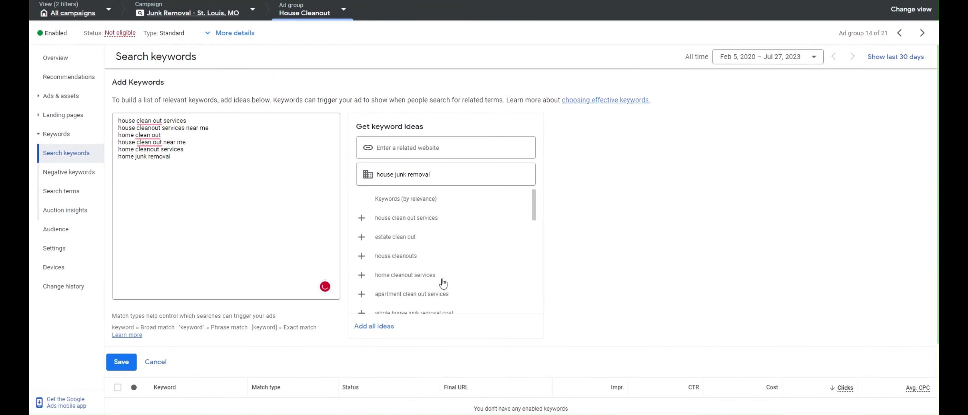
pyautogui.scroll(-3, 442, 281)
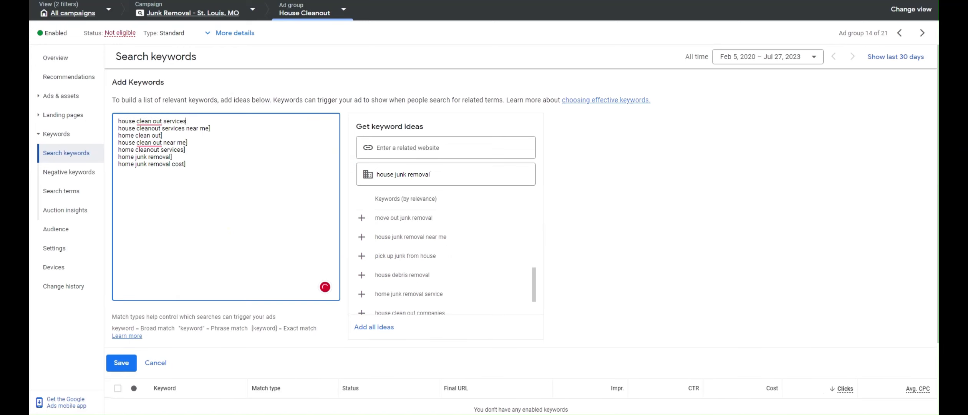
pyautogui.click(121, 363)
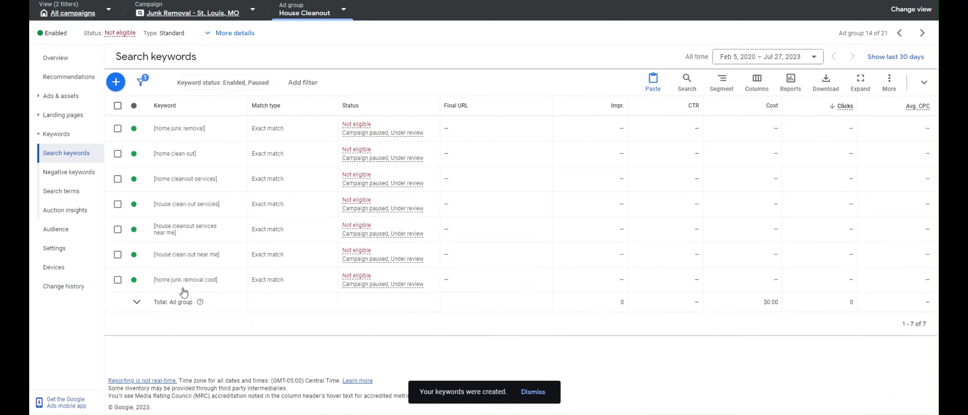
# Edit the House Cleanout ad and set its display path to "House" and "Cleanout".
pyautogui.click(196, 14)
pyautogui.click(286, 38)
pyautogui.write('house')
pyautogui.click(332, 121)
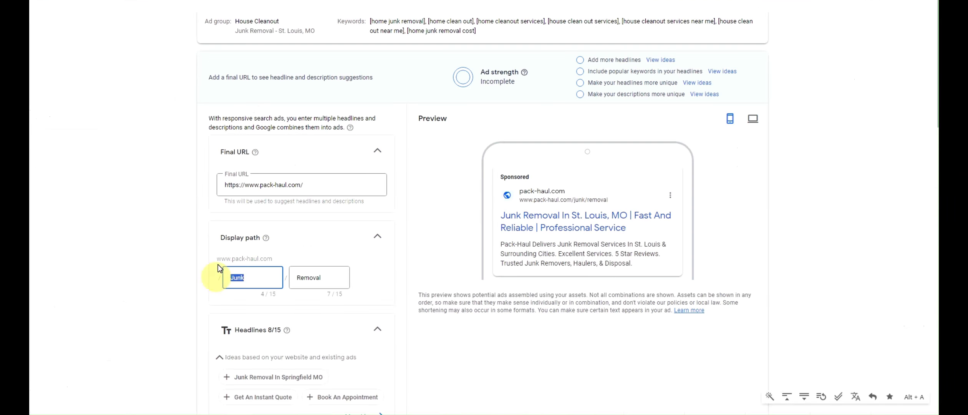
pyautogui.press('Tab')
pyautogui.write('Cl')
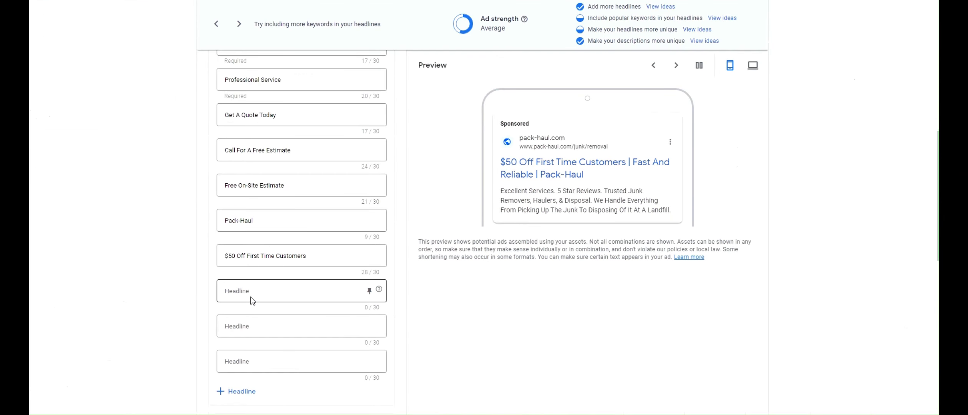
# Add the headlines "House Cleanout Services in STL" and "Junk Removal With Free Quote" to the house ad.
pyautogui.click(253, 295)
pyautogui.write('House Cleanout Services in STL')
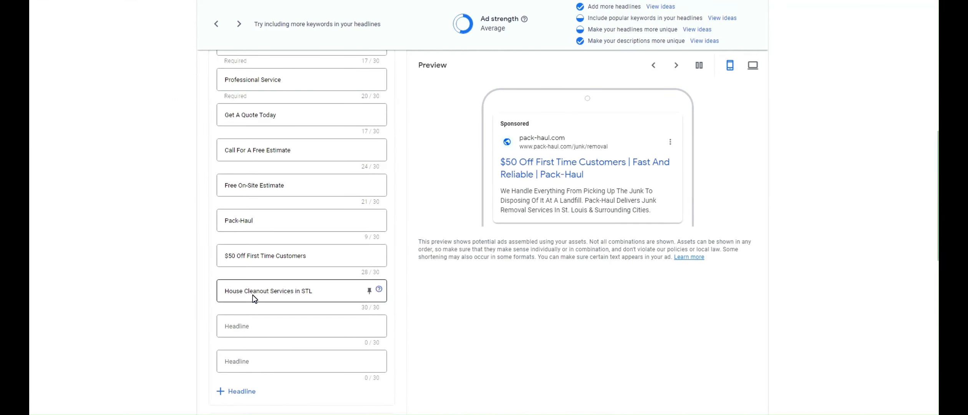
pyautogui.press('Tab')
pyautogui.write('Junk Removal With Free Quote')
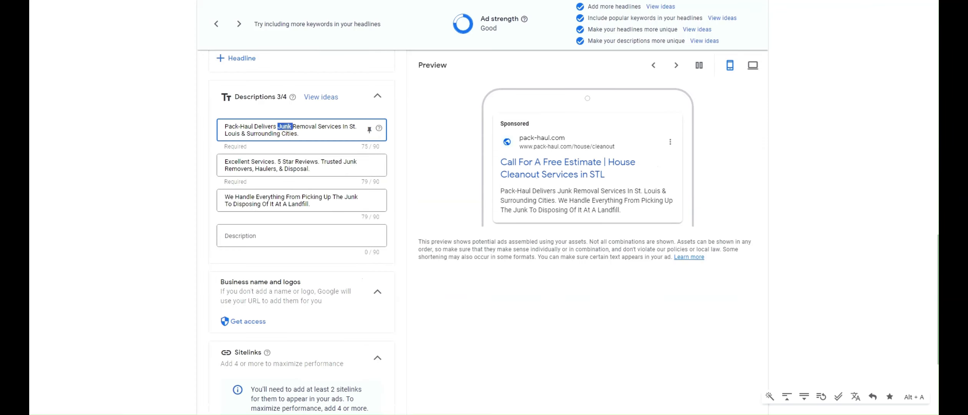
# Replace "Junk" with "House Cleanout" in the house ad's first description and save the ad.
pyautogui.write('House Cleanout')
pyautogui.scroll(-10, 302, 231)
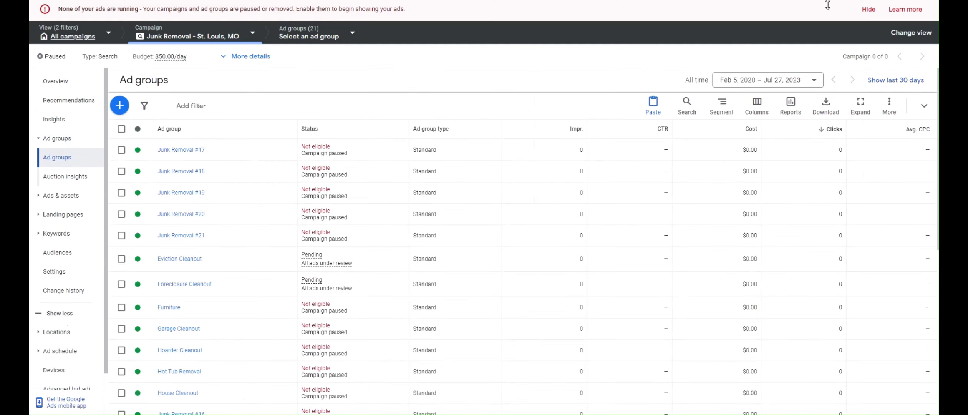
# Rename the Junk Removal #16 ad group as "Junk Hauling" from the Notepad list and remove its existing junk removal keywords.
pyautogui.hotkey('alt', 'Tab')
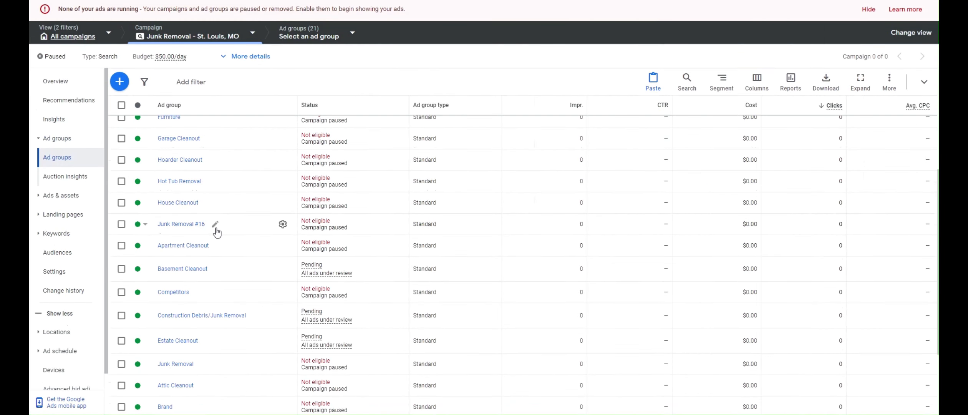
pyautogui.click(216, 224)
pyautogui.write('Junk Hauling')
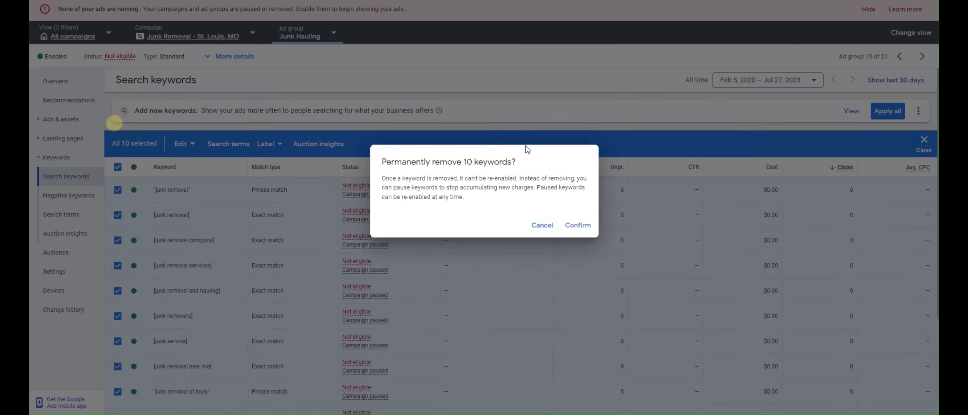
pyautogui.click(578, 225)
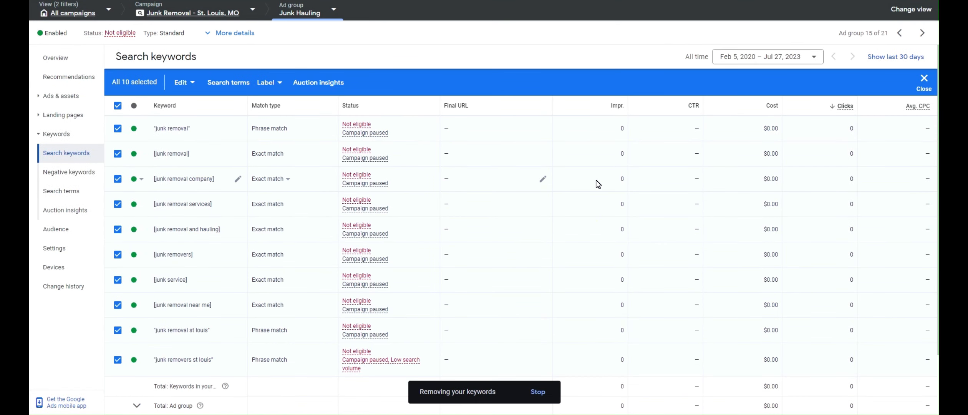
# Save exact-match keywords "junk haulers near me", "hauling services near me", "haul away service", "junk haul away", "junk hauling" and "junk hauling services".
pyautogui.click(419, 175)
pyautogui.write('junk hauling')
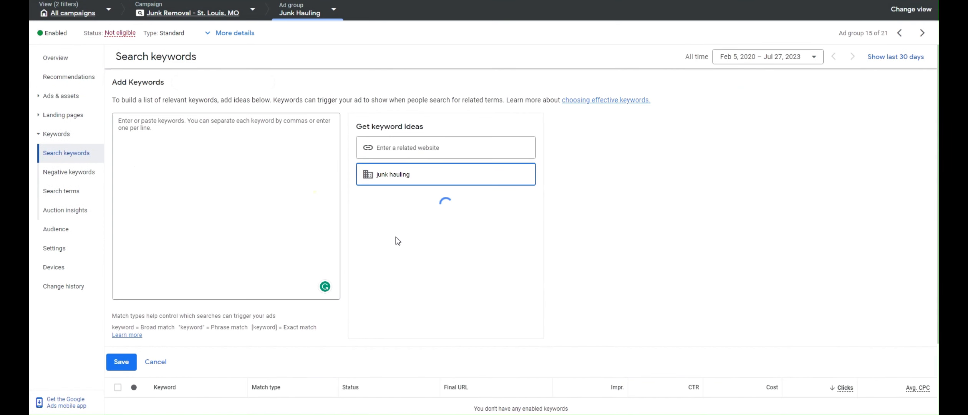
pyautogui.click(419, 223)
pyautogui.click(428, 239)
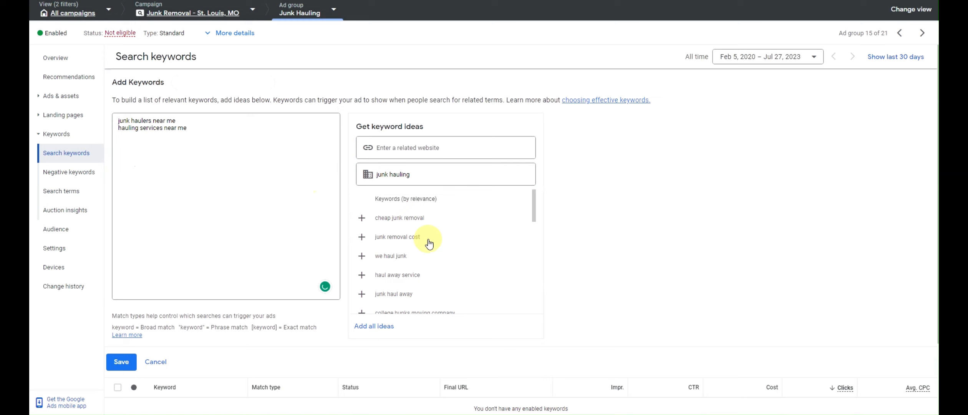
pyautogui.click(421, 276)
pyautogui.click(421, 277)
pyautogui.scroll(-1, 426, 295)
pyautogui.click(265, 205)
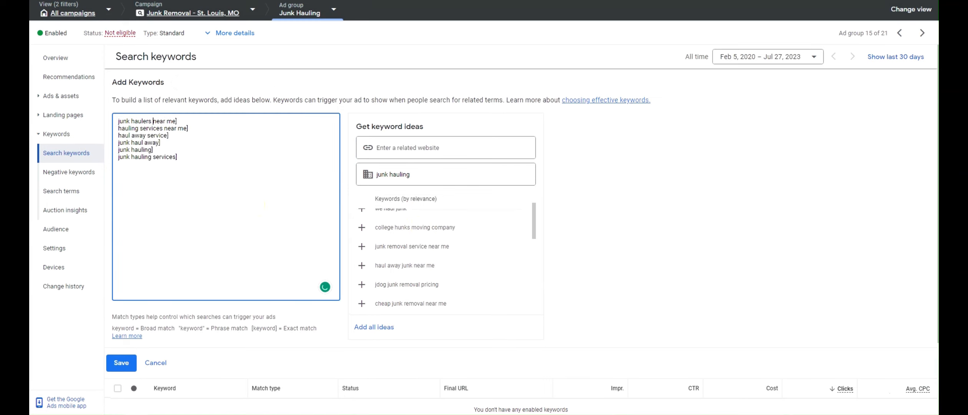
pyautogui.click(130, 365)
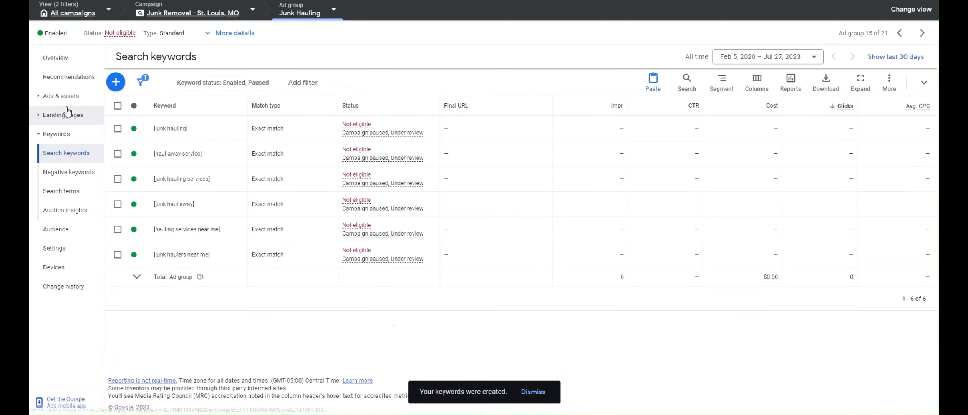
# Set the Junk Hauling ad's display path to "Junk" and "Haulers" and add the headline "Junk Haulers In The STL Area".
pyautogui.doubleClick(309, 277)
pyautogui.write('Haulers')
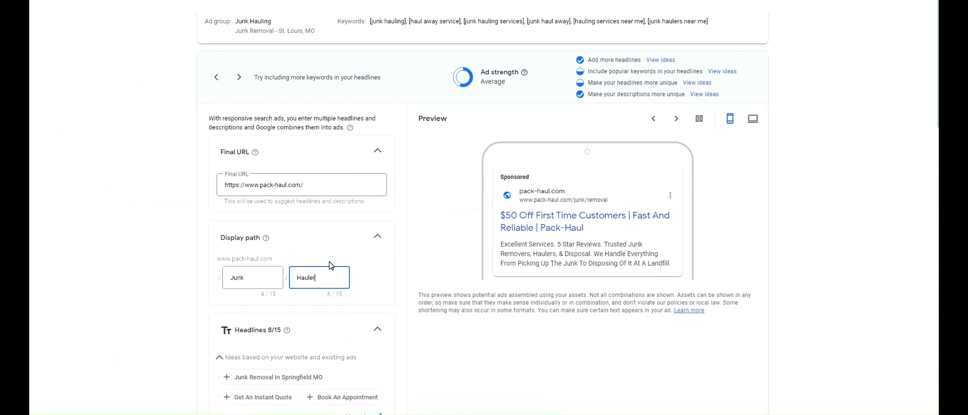
pyautogui.scroll(-13, 307, 269)
pyautogui.click(239, 203)
pyautogui.write('Junk Haulers Near')
pyautogui.press('BackSpace')
pyautogui.press('BackSpace')
pyautogui.press('BackSpace')
pyautogui.press('BackSpace')
pyautogui.press('BackSpace')
pyautogui.write('In The STL Area')
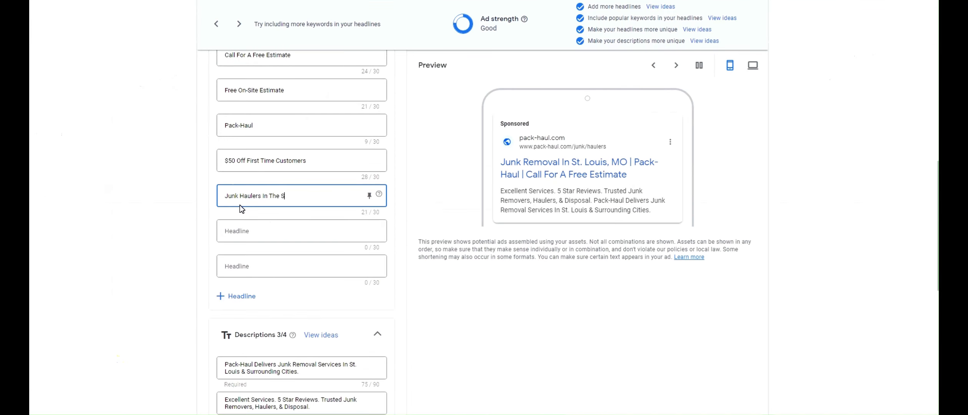
# Enter "We Can Haul Away Any Type Of Junk" as another headline and finish the junk hauling ad.
pyautogui.click(243, 228)
pyautogui.write('We Can Haul Away Any Type Of Junk')
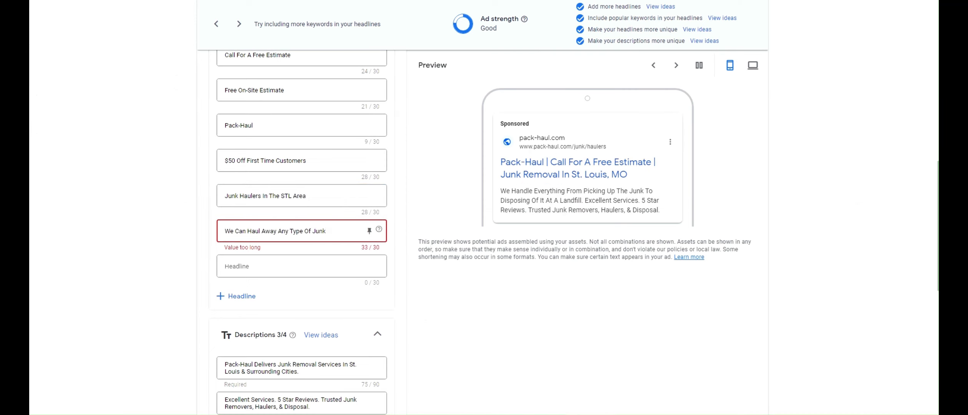
pyautogui.scroll(-5, 301, 231)
pyautogui.scroll(-5, 301, 231)
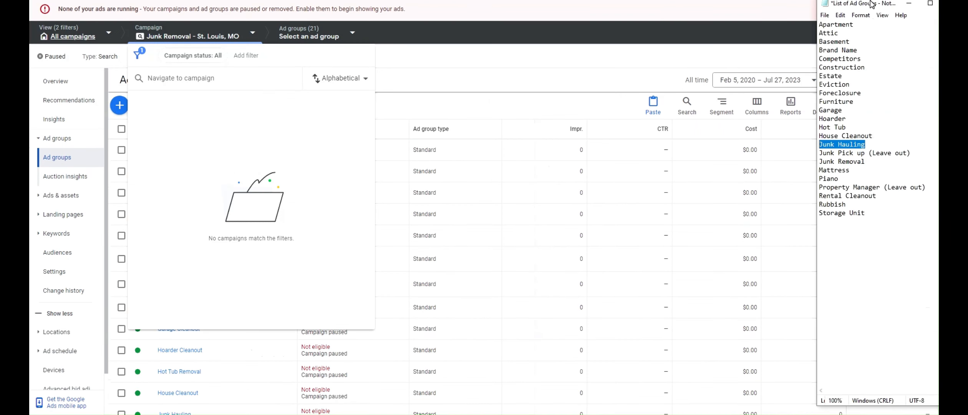
# Rename the Junk Removal #17 ad group as "Mattress Removal" and remove its existing junk removal keywords.
pyautogui.moveTo(872, 5); pyautogui.dragTo(810, 3)
pyautogui.moveTo(803, 160); pyautogui.dragTo(750, 161)
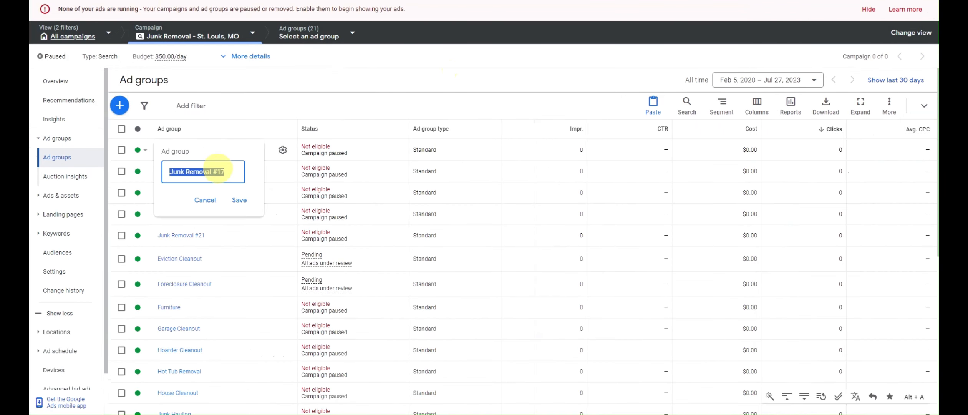
pyautogui.write('Mattress Removal')
pyautogui.press('Return')
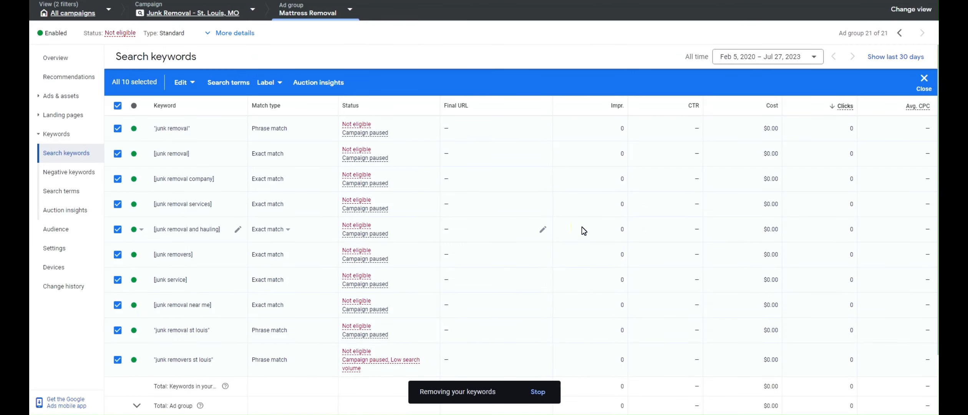
# From the "mattress removal" ideas, add "mattress removal near me", "mattress removal service", "mattress haul away", "bed removal service" and "bed removal".
pyautogui.click(122, 82)
pyautogui.click(515, 180)
pyautogui.write('mattress removal')
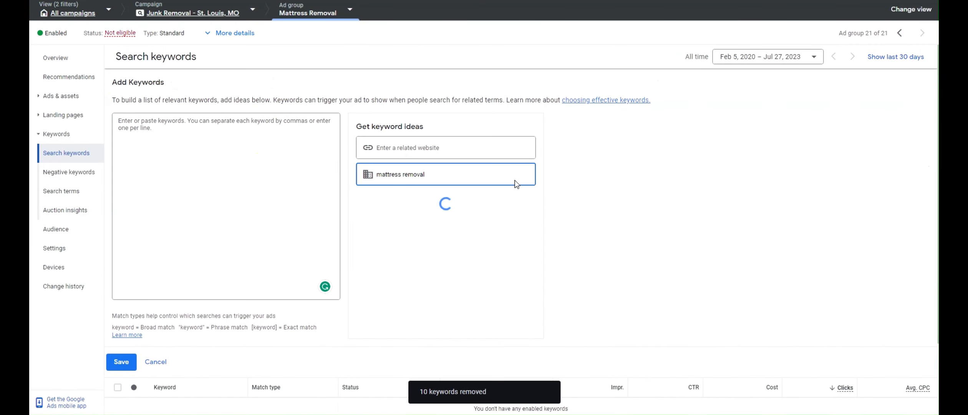
pyautogui.click(445, 220)
pyautogui.click(441, 236)
pyautogui.click(441, 236)
pyautogui.click(439, 236)
pyautogui.click(438, 237)
pyautogui.scroll(-2, 435, 251)
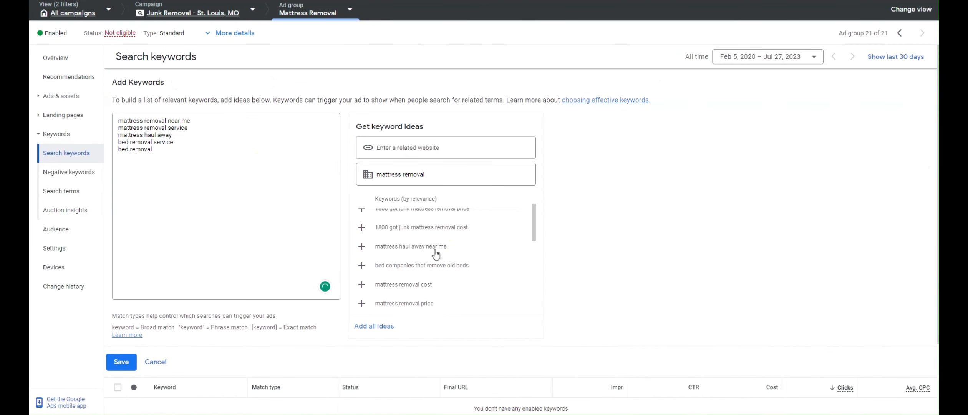
# Add "mattress haul away near me", "old bed removal" and "bed and mattress removal", then save all the mattress keywords as exact match.
pyautogui.click(435, 251)
pyautogui.scroll(-2, 434, 265)
pyautogui.click(425, 227)
pyautogui.click(419, 263)
pyautogui.click(288, 194)
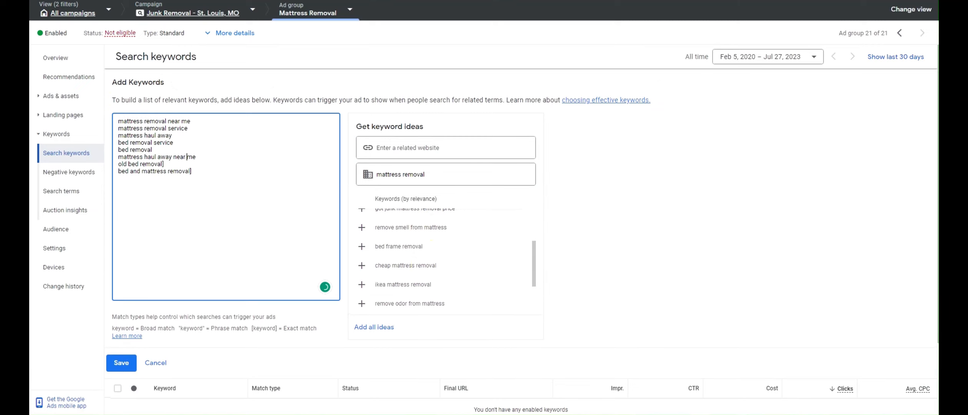
pyautogui.click(128, 369)
# Find the Mattress Removal ad group, edit its ad and set the display path to "Mattress" and "Removal".
pyautogui.click(193, 13)
pyautogui.click(60, 157)
pyautogui.click(307, 41)
pyautogui.write('matt')
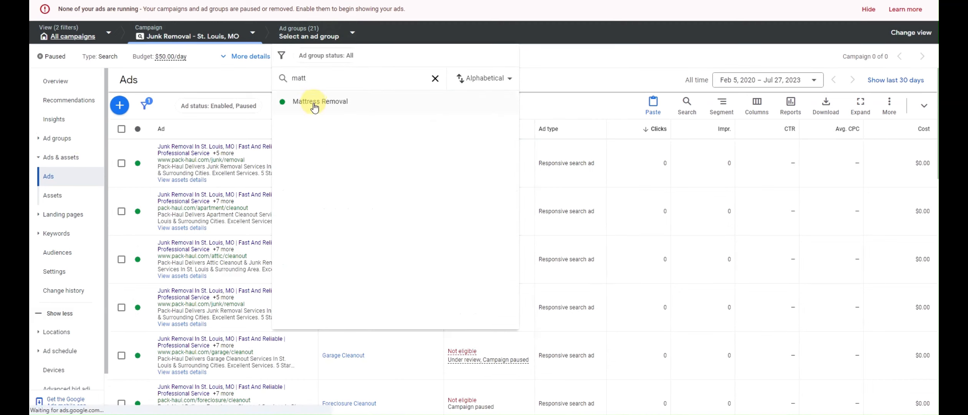
pyautogui.click(316, 102)
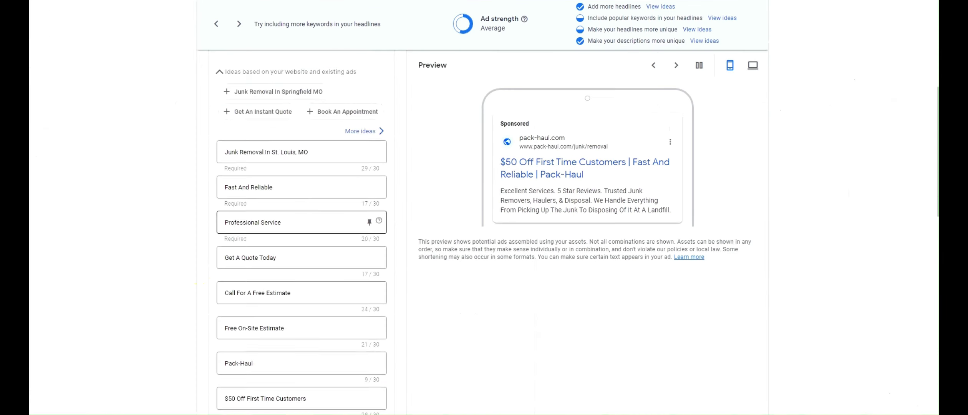
# Add the headline "Mattress Removal Services STL" and a second headline starting with "We'll Haul" to the mattress ad.
pyautogui.write('Mattress Removal SErvices in S')
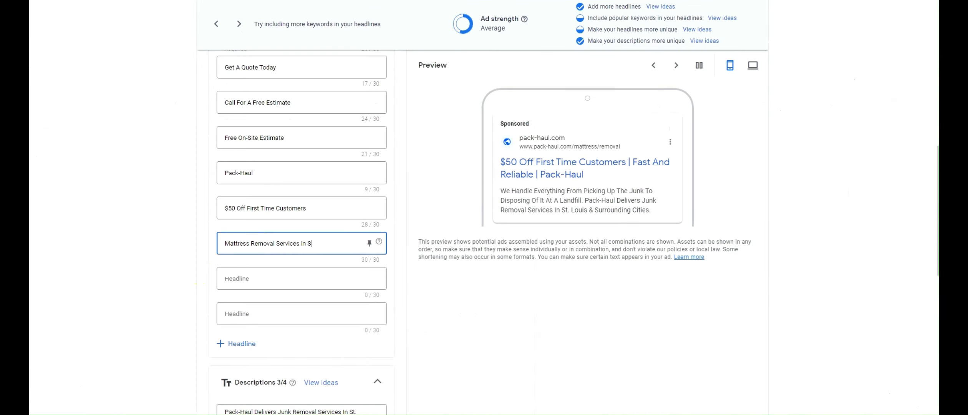
pyautogui.press('BackSpace')
pyautogui.press('BackSpace')
pyautogui.press('BackSpace')
pyautogui.press('BackSpace')
pyautogui.write('STL')
pyautogui.click(270, 276)
pyautogui.write("We'll Haul Aw")
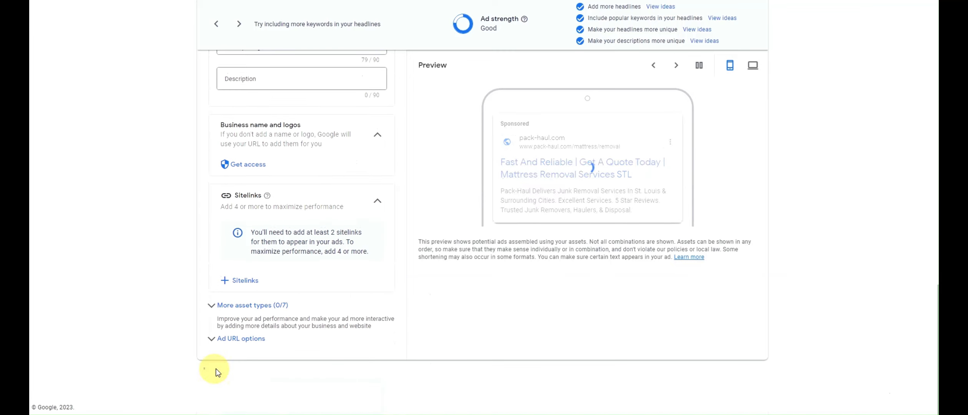
# Rename the next unedited ad group as "Piano Removal" and remove its existing junk removal keywords.
pyautogui.click(193, 14)
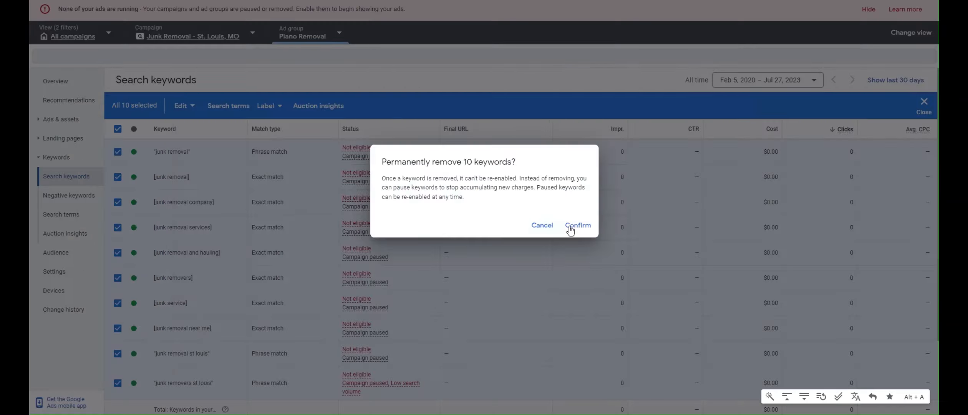
pyautogui.click(570, 225)
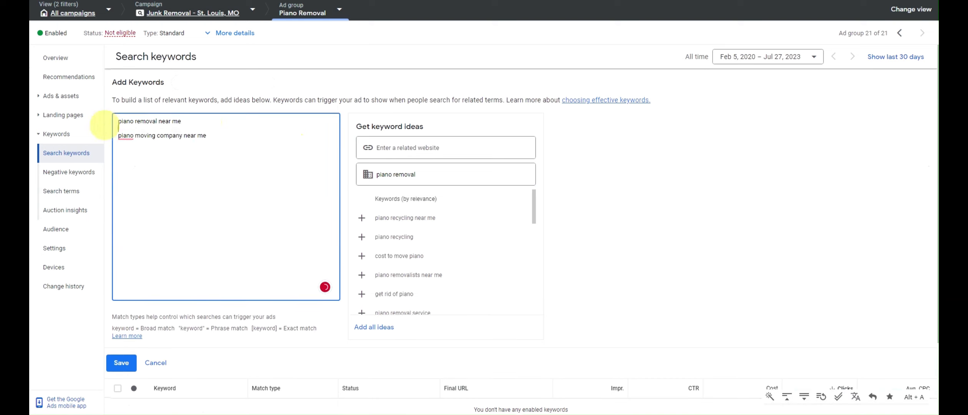
# Save exact-match piano keywords, including "piano removal near me", "piano moving company near me", "piano removal service", "piano removal company" and "junk piano removal".
pyautogui.scroll(-2, 432, 281)
pyautogui.click(429, 271)
pyautogui.click(440, 305)
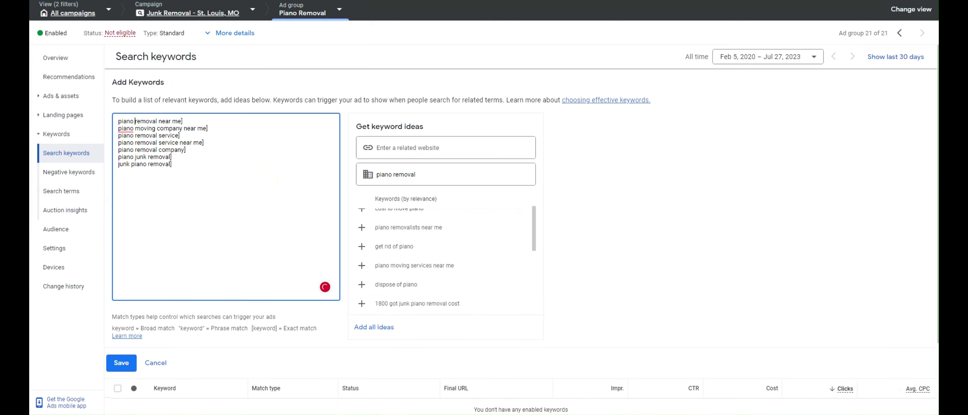
pyautogui.scroll(-2, 265, 179)
pyautogui.click(121, 274)
# Set the piano ad's display path to "Piano" and "Removal" and add headlines "We Remove Piano's In STL" and "Best Piano Removal Services".
pyautogui.click(60, 96)
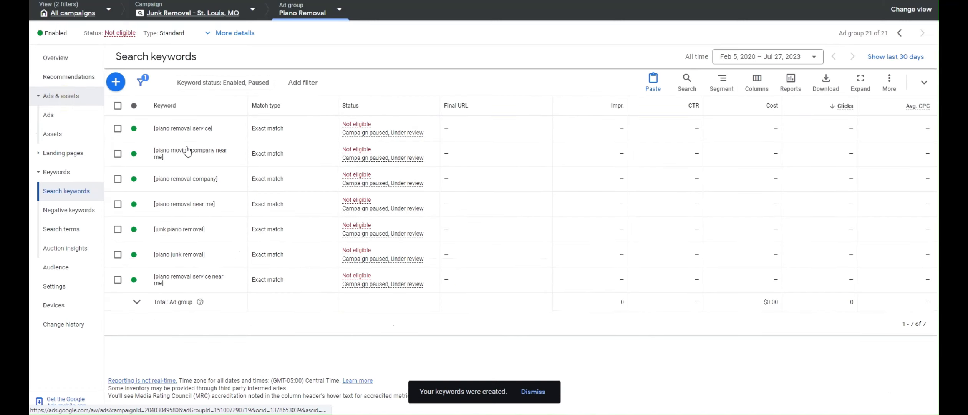
pyautogui.click(225, 142)
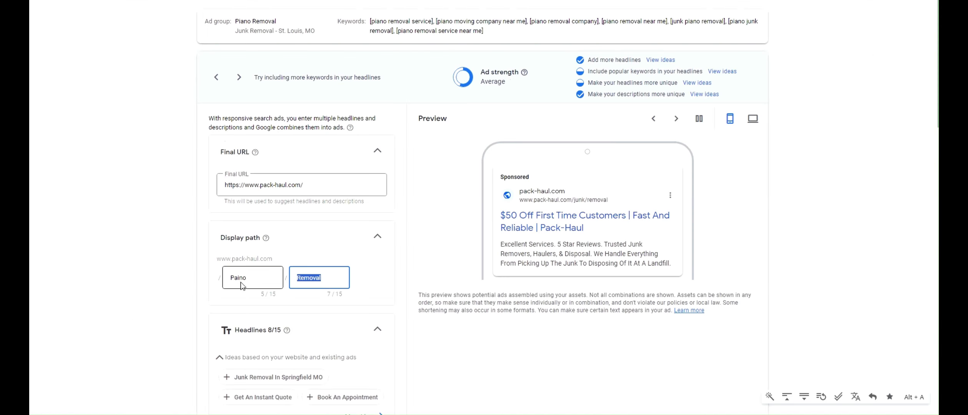
pyautogui.scroll(-10, 221, 265)
pyautogui.click(267, 291)
pyautogui.write("We Remove Piano's In STL")
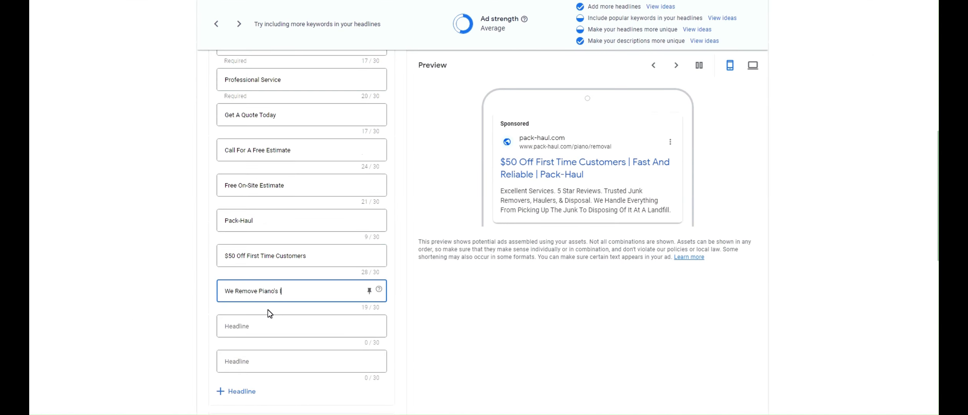
pyautogui.press('Tab')
pyautogui.write('Best Piano Removal Services')
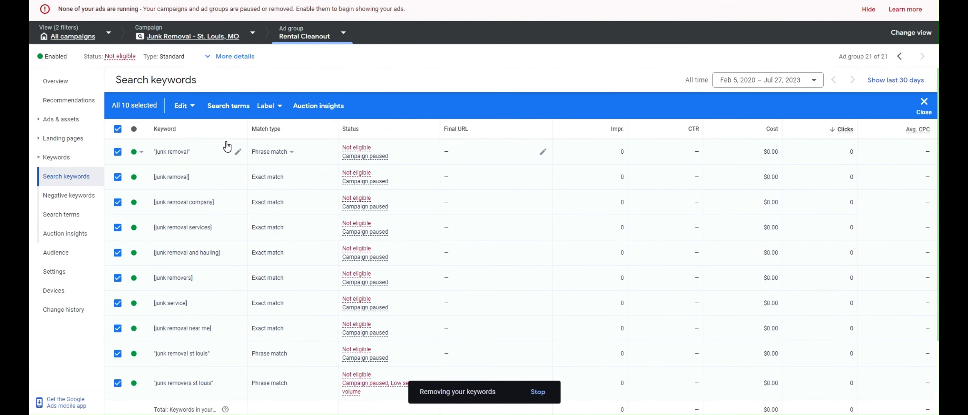
# Add "rental property clean outs" and "rental house clean out" to the Rental Cleanout keywords and look up ideas for "rental junk removal".
pyautogui.click(536, 145)
pyautogui.click(510, 174)
pyautogui.write('renov')
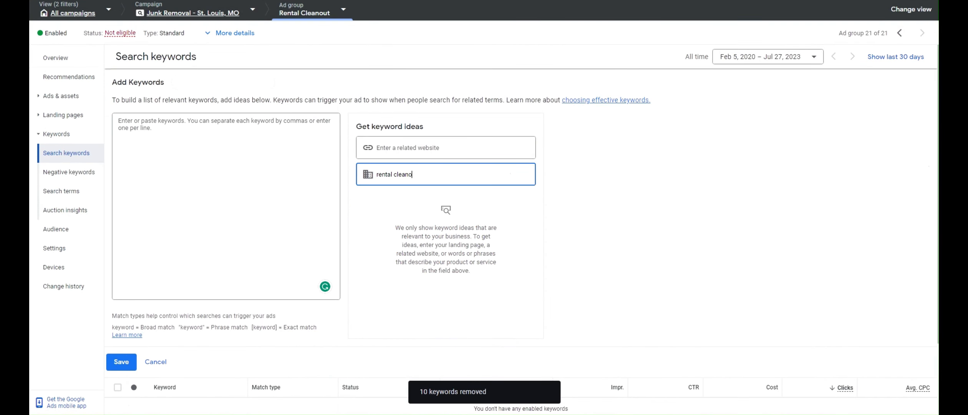
pyautogui.write('ut')
pyautogui.click(432, 223)
pyautogui.click(432, 223)
pyautogui.hotkey('ctrl', 'a')
pyautogui.write('rental junk removal')
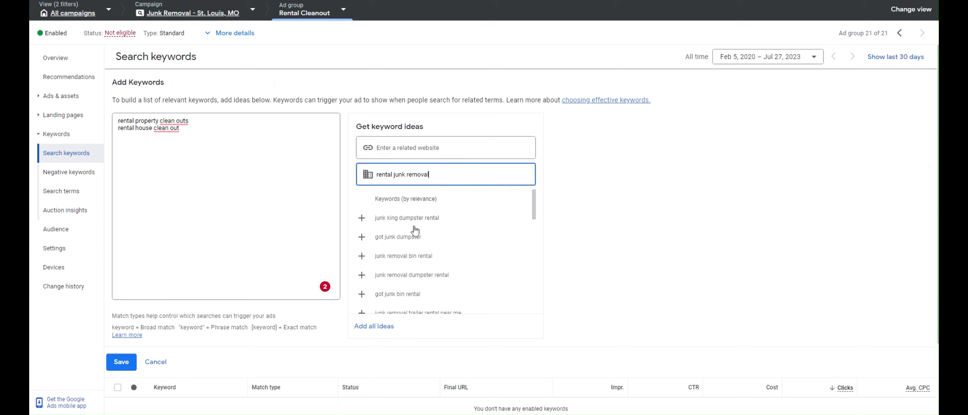
pyautogui.scroll(-3, 415, 230)
# Add "rental house junk removal" and "rental property junk removal", make all four rental keywords exact match and save them.
pyautogui.click(238, 198)
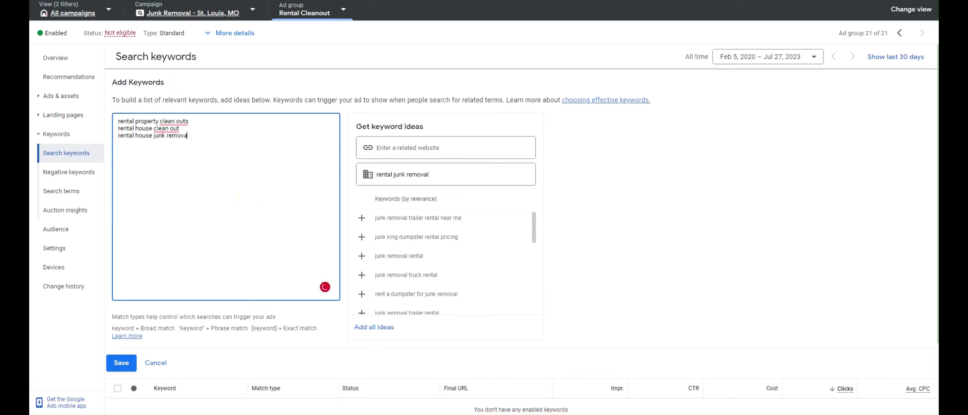
pyautogui.press('Up')
pyautogui.press('Up')
pyautogui.hotkey('shift', 'Down')
pyautogui.hotkey('ctrl', 'c')
pyautogui.press('Down')
pyautogui.press('Down')
pyautogui.hotkey('ctrl', 'v')
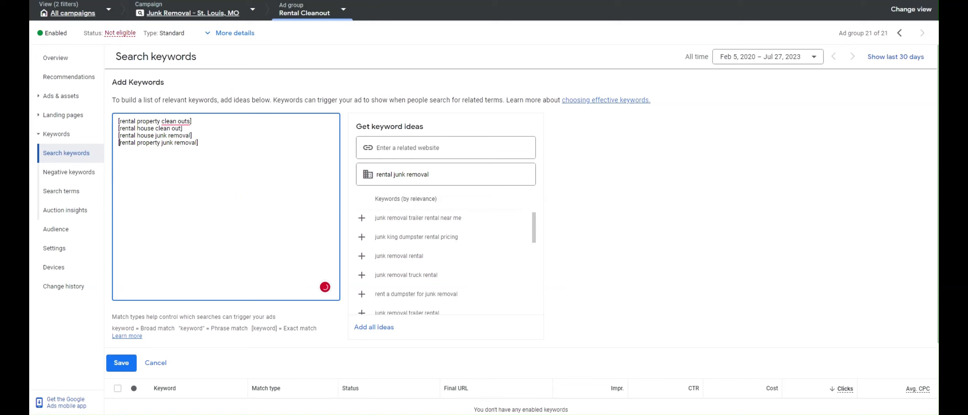
pyautogui.click(121, 362)
# Set the rental ad's display path to "Rental" and "Cleanout" and add the headline "Rental Cleanout Services STL".
pyautogui.click(61, 95)
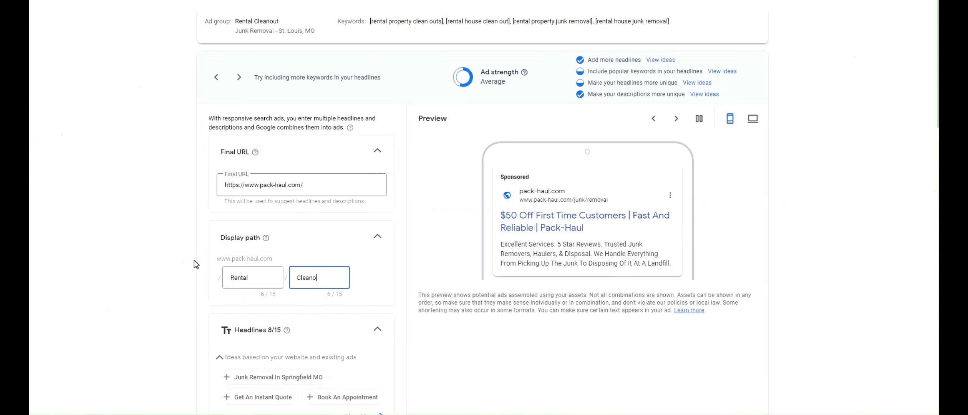
pyautogui.scroll(-10, 274, 350)
pyautogui.click(274, 291)
pyautogui.write('Rental Cleanout S')
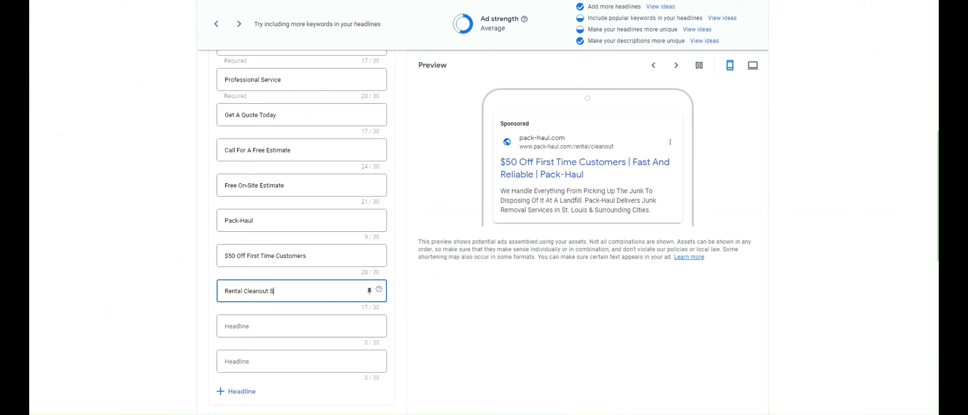
pyautogui.write('ervices in STL')
pyautogui.hotkey('ctrl', 'Left')
pyautogui.hotkey('ctrl', 'BackSpace')
# Add the headline "We Cleanout Rentals of Junk" and change the rental ad's first description to offer "Rental Cleanout Services".
pyautogui.press('Tab')
pyautogui.write('We Cleanout Rentals of J')
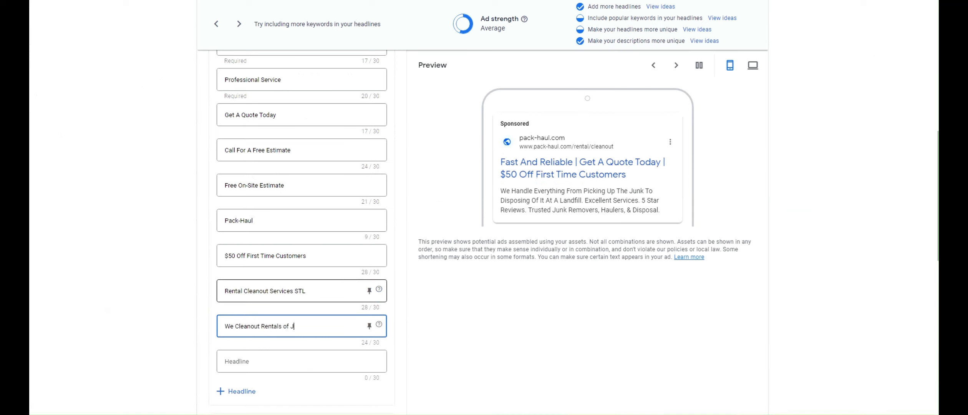
pyautogui.write('unk')
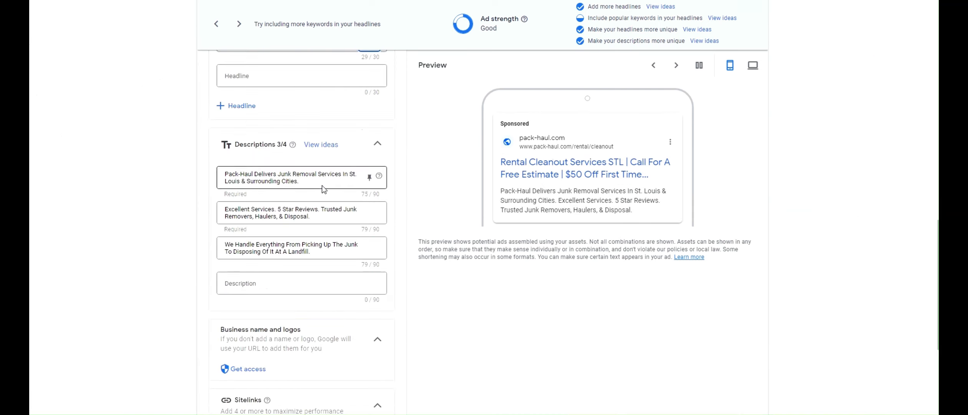
pyautogui.write('Rental Cleanout Services In')
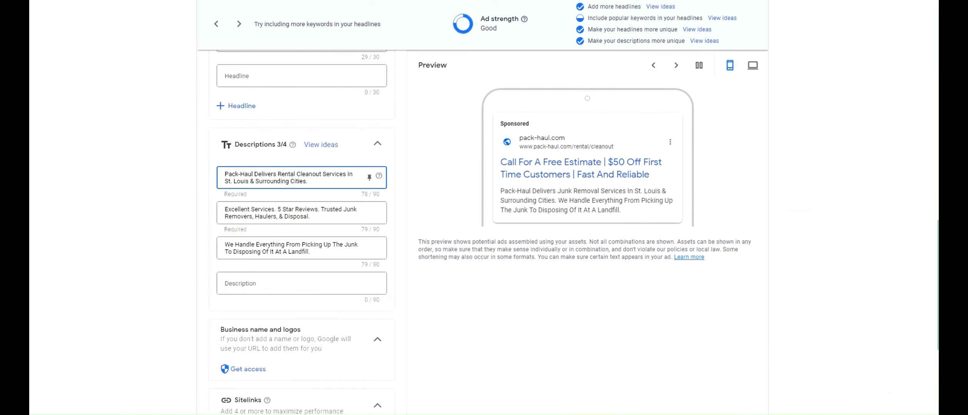
pyautogui.scroll(-5, 302, 269)
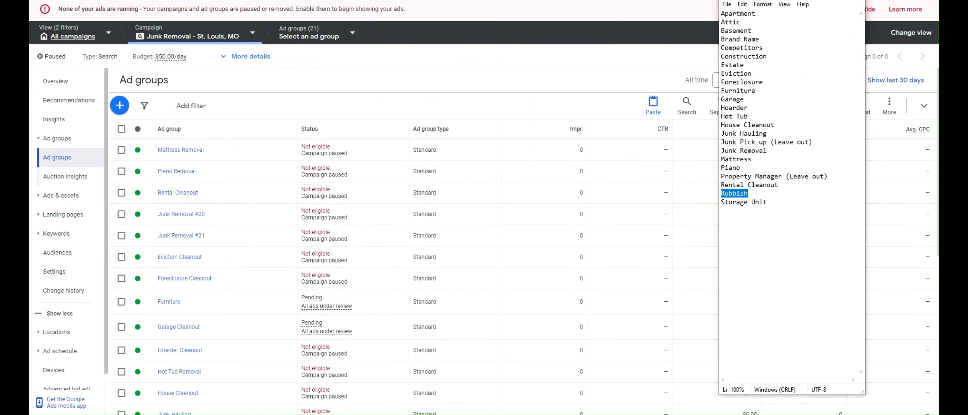
# Rename the Junk Removal #20 ad group as "Rubbish Removal" and remove its existing junk removal keywords.
pyautogui.hotkey('alt', 'Tab')
pyautogui.click(225, 226)
pyautogui.hotkey('ctrl', 'v')
pyautogui.click(238, 265)
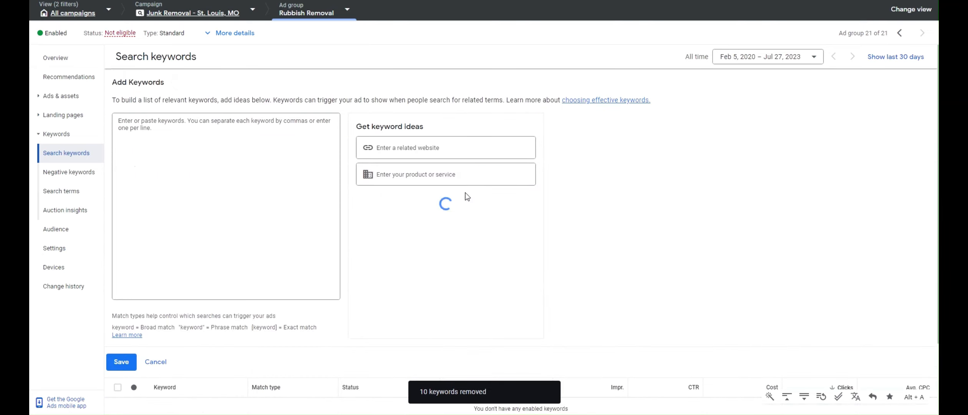
# Add "rubbish removal near me", "garden rubbish removal" and "household rubbish removal" to the new keywords as exact match.
pyautogui.click(449, 178)
pyautogui.write('rubbishremoval')
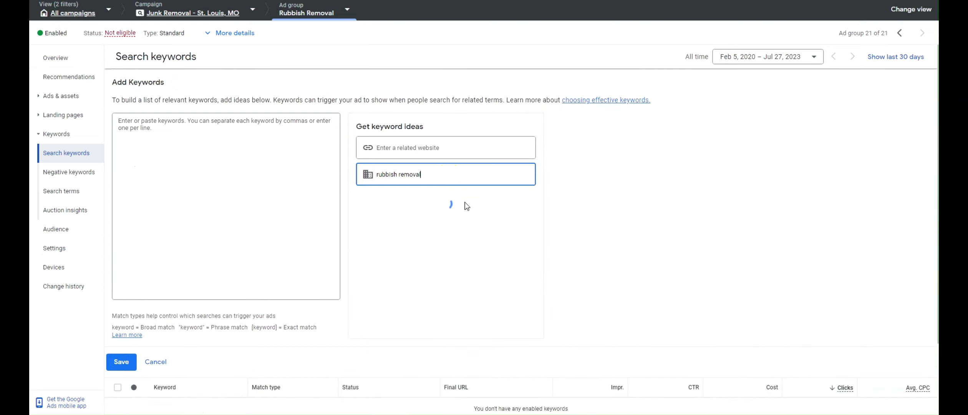
pyautogui.click(447, 219)
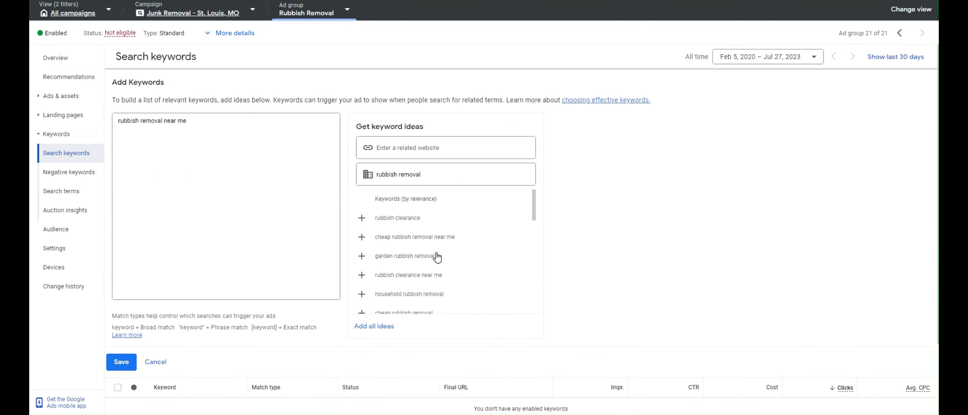
pyautogui.click(446, 273)
pyautogui.scroll(-2, 438, 273)
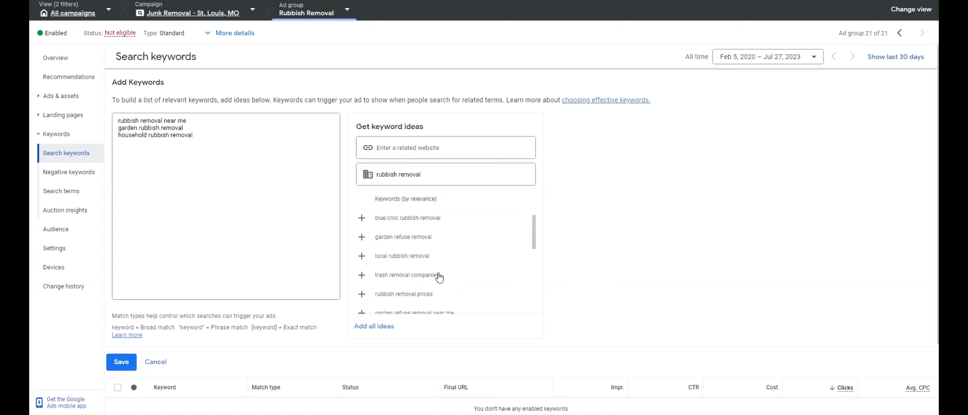
pyautogui.click(258, 148)
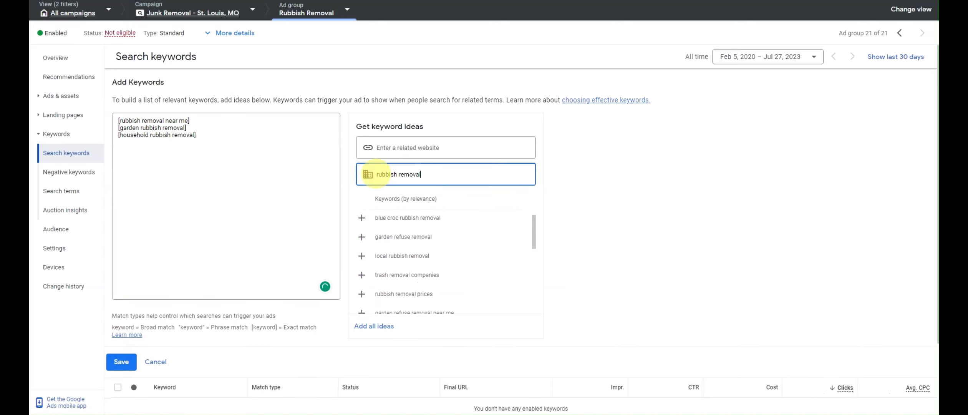
# Add "garden waste removal", "yard debris removal" with its "near me" and "services" variants, and "yard waste removal services" as exact match, and save the keywords.
pyautogui.hotkey('alt', 'Tab')
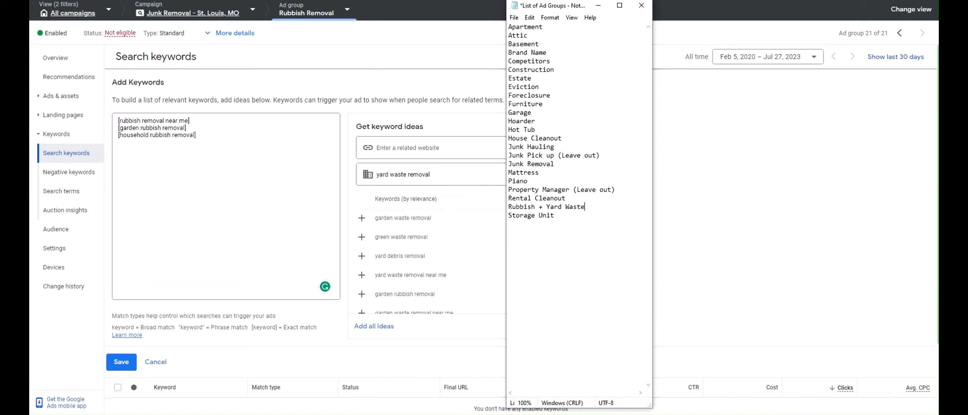
pyautogui.hotkey('alt', 'Tab')
pyautogui.click(429, 219)
pyautogui.scroll(-2, 440, 256)
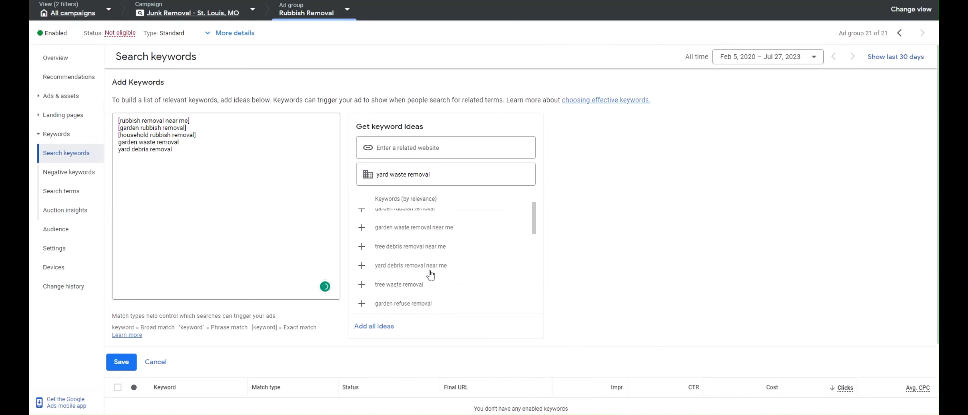
pyautogui.click(430, 272)
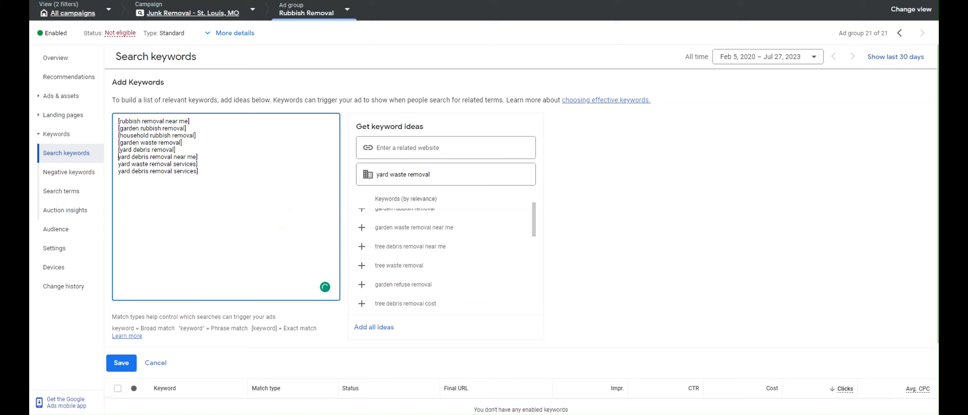
pyautogui.click(121, 363)
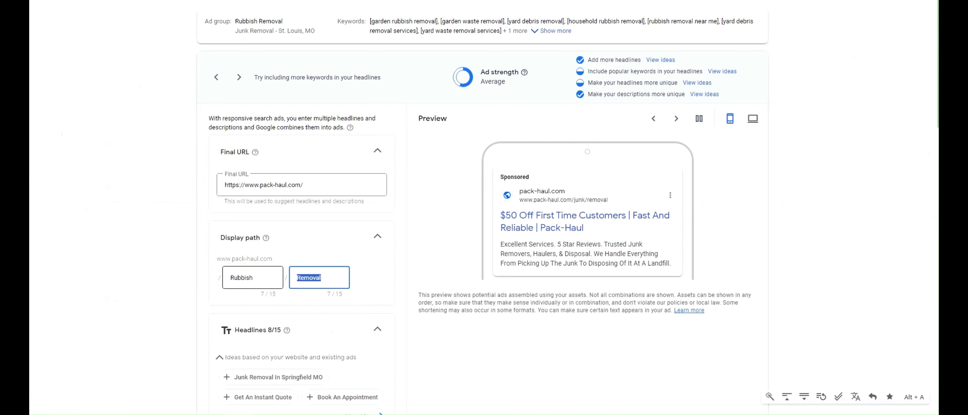
# Add the headlines "Yard Waste Removal in STL" and "Rubbish Waste Removal Services" to the rubbish removal ad.
pyautogui.scroll(-10, 302, 231)
pyautogui.click(302, 291)
pyautogui.write('Yard Waste Rremoval')
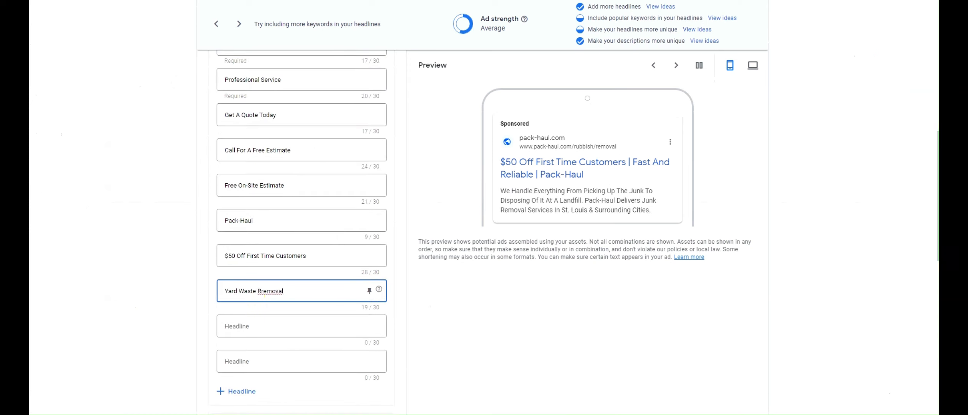
pyautogui.press('Delete')
pyautogui.press('End')
pyautogui.write('STL')
pyautogui.press('Tab')
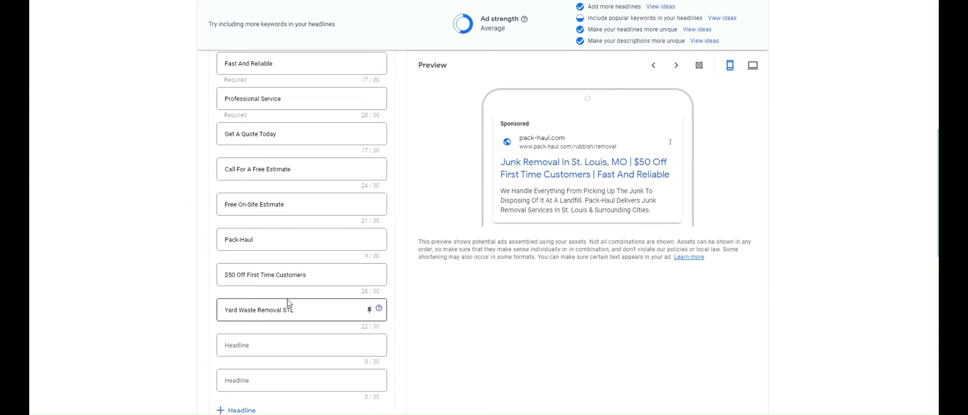
pyautogui.click(284, 308)
pyautogui.write('in')
pyautogui.press('Tab')
pyautogui.press('Tab')
pyautogui.write('Rubbish Waste Removal Serivces')
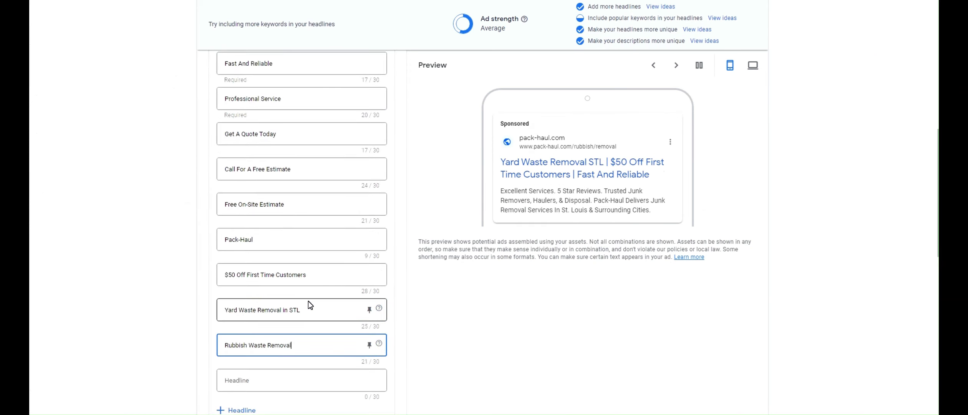
pyautogui.press('Tab')
# Change the rubbish ad's first description to offer "Rubbish & Yard Waste Removal Services" and save the ad.
pyautogui.scroll(-7, 310, 305)
pyautogui.scroll(-1, 308, 231)
pyautogui.doubleClick(285, 174)
pyautogui.write('Rubbish & Yard')
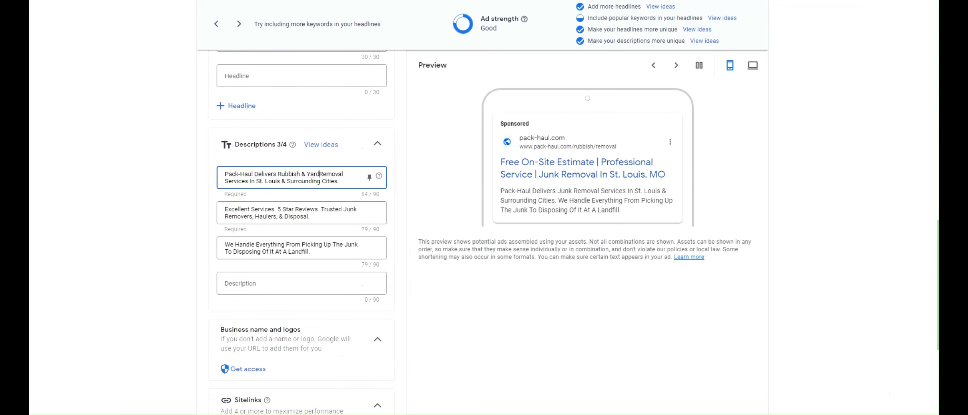
pyautogui.write('Waste')
pyautogui.scroll(-5, 302, 231)
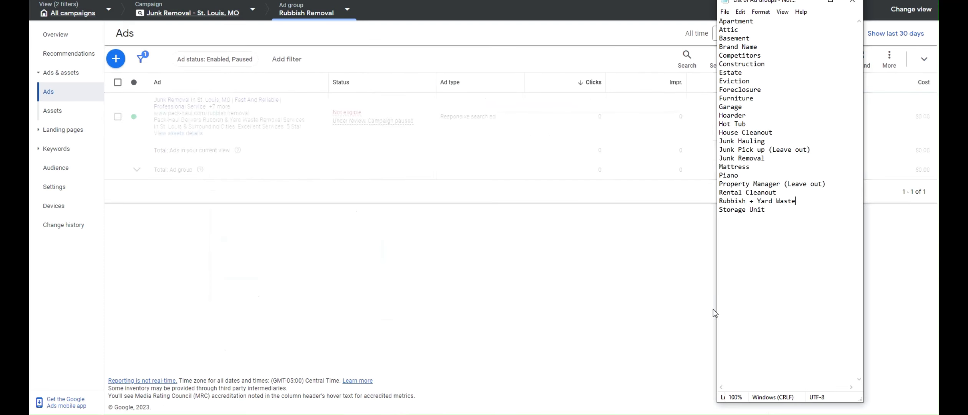
# Rename the Junk Removal #21 ad group as "Storage Unit", copying the name from the ad group list in Notepad.
pyautogui.moveTo(765, 209); pyautogui.dragTo(707, 210)
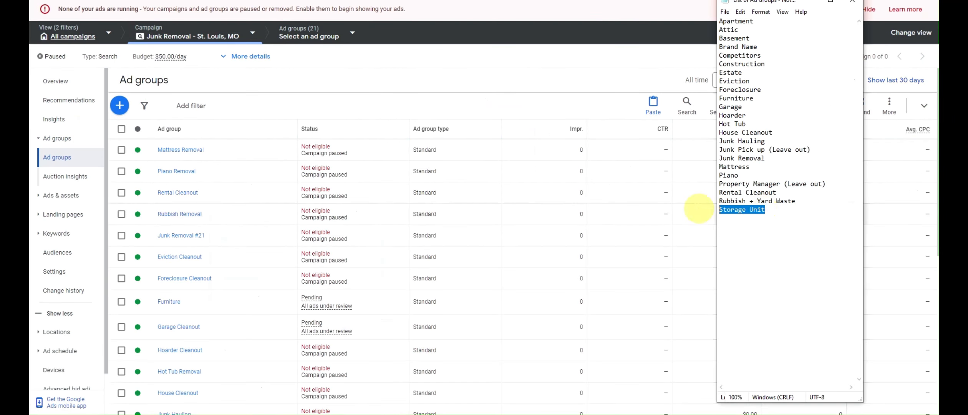
pyautogui.hotkey('ctrl', 'c')
pyautogui.click(699, 209)
pyautogui.click(212, 235)
pyautogui.tripleClick(202, 258)
pyautogui.hotkey('ctrl', 'v')
pyautogui.click(241, 285)
# Remove all existing junk removal keywords from the Storage Unit ad group.
pyautogui.click(184, 238)
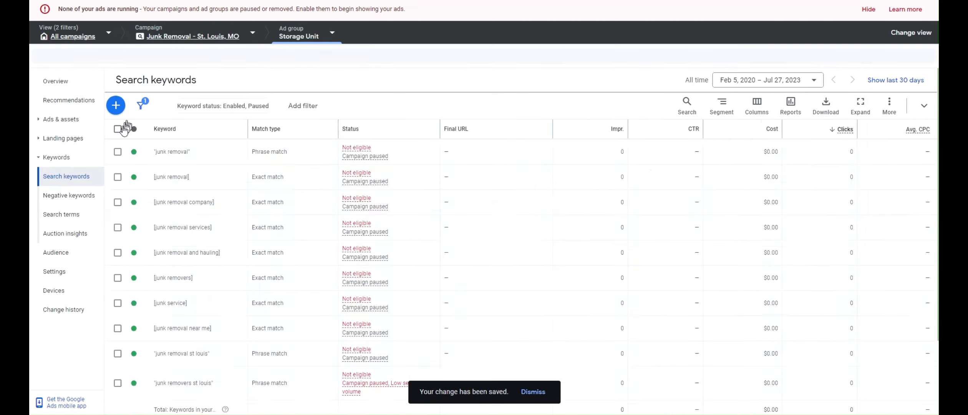
pyautogui.click(122, 129)
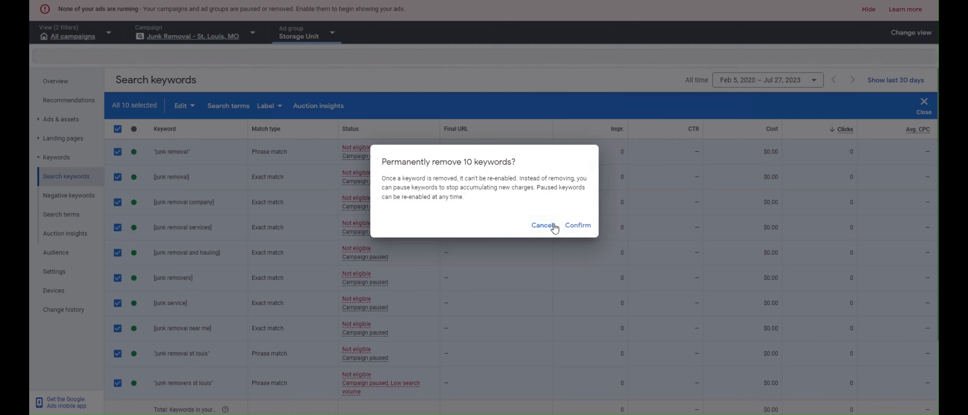
pyautogui.click(676, 191)
pyautogui.scroll(-1, 505, 154)
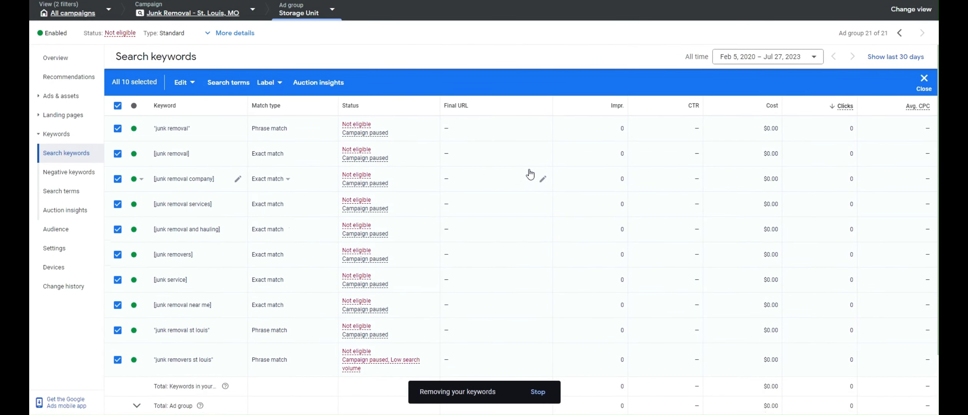
# Add "storage unit cleanout", "storage clean out", "storage unit cleanout services", its "near me" variant and "storage unit junk removal" as keywords.
pyautogui.click(537, 140)
pyautogui.click(415, 174)
pyautogui.write('storage unit cleanout')
pyautogui.click(455, 219)
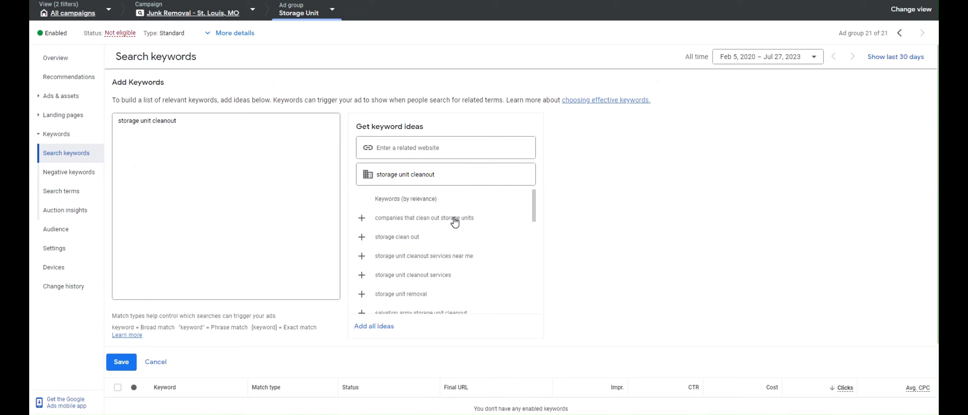
pyautogui.click(450, 237)
pyautogui.click(450, 237)
pyautogui.click(445, 236)
pyautogui.click(445, 236)
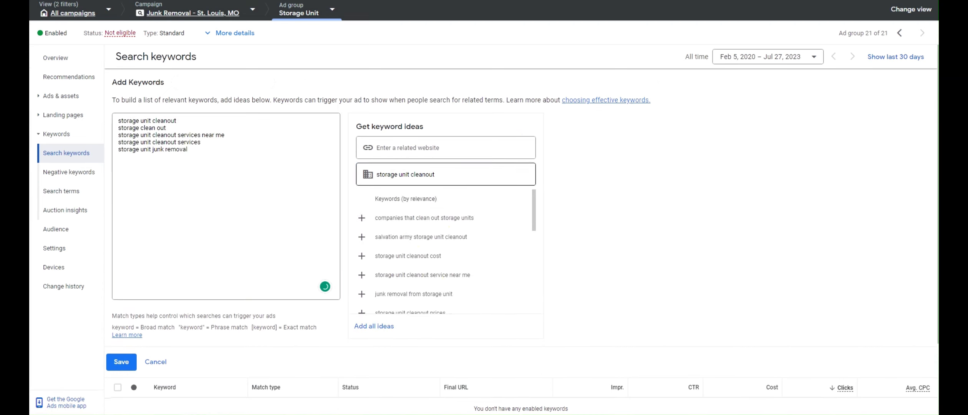
# Add "storage unit junk cleanout" and "companies that clean out storage units", make all storage keywords exact match and save them.
pyautogui.write('out')
pyautogui.click(179, 206)
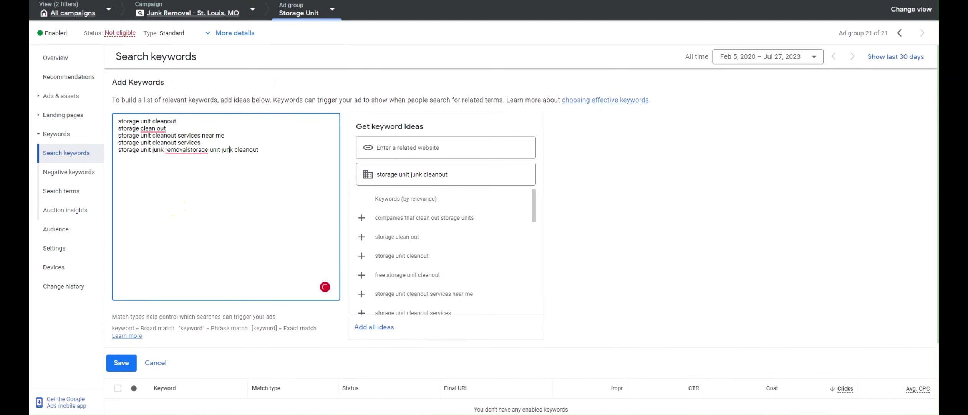
pyautogui.press('Return')
pyautogui.click(424, 217)
pyautogui.click(246, 204)
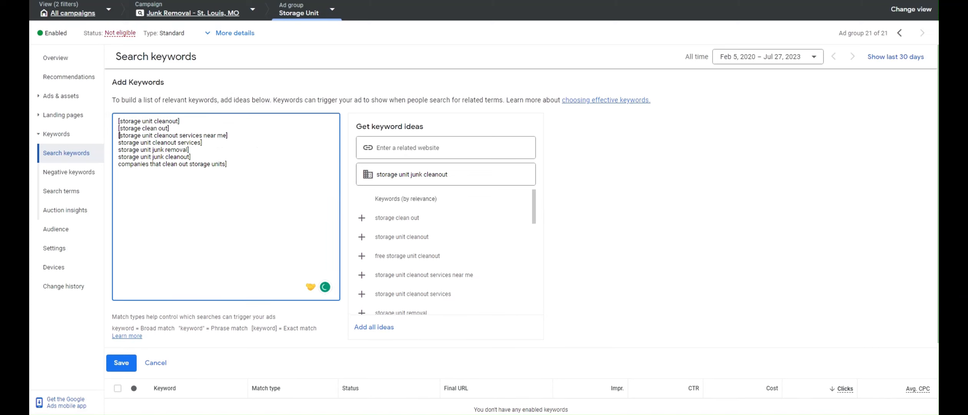
pyautogui.click(121, 363)
# Open the storage unit ad for editing and set its display path to "Storage-Unit" and "Cleanout".
pyautogui.click(77, 96)
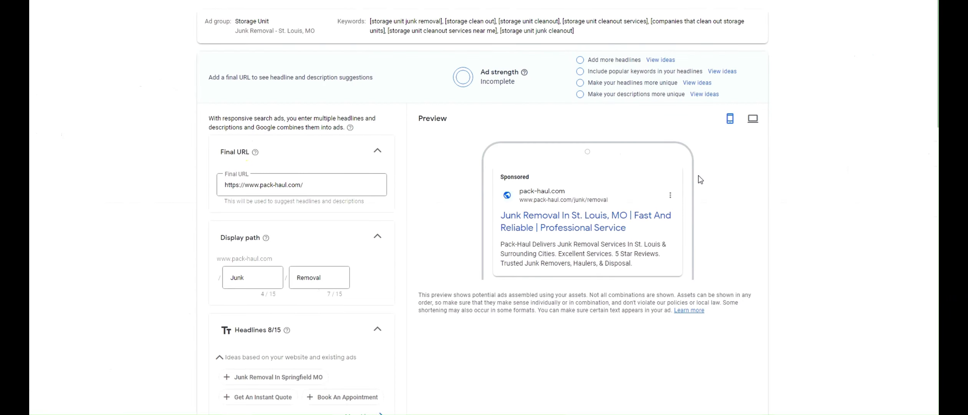
pyautogui.doubleClick(233, 277)
pyautogui.write('Storage-Unit')
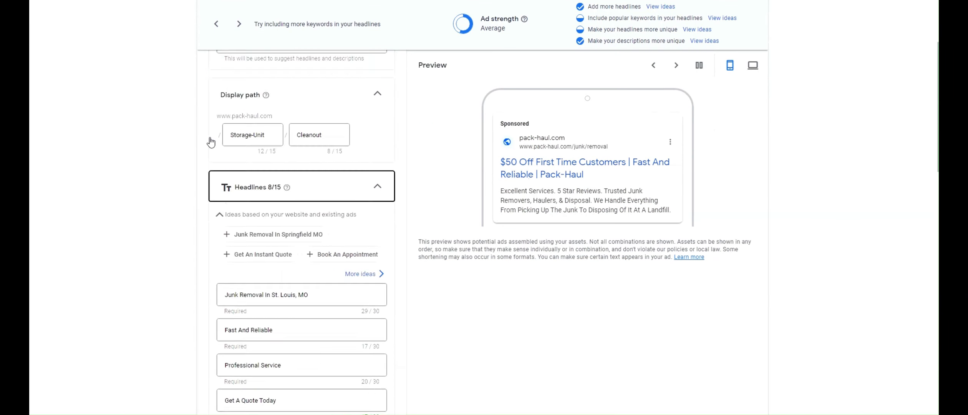
# Add the headline "Storage Unit Cleanout Services" and a second headline ending in "Removers" to the storage unit ad.
pyautogui.scroll(-3, 248, 192)
pyautogui.click(248, 192)
pyautogui.write('Storage Unit Cleanout Services')
pyautogui.press('Tab')
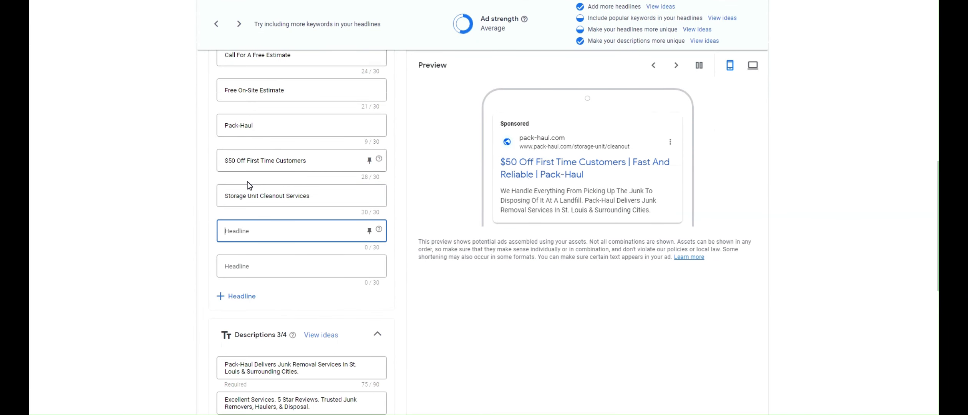
pyautogui.write('ers')
pyautogui.doubleClick(303, 231)
pyautogui.write('Remvoers')
# Change the storage ad's first description to offer "Storage Unit Cleanout Services" and save the ad.
pyautogui.scroll(-6, 479, 184)
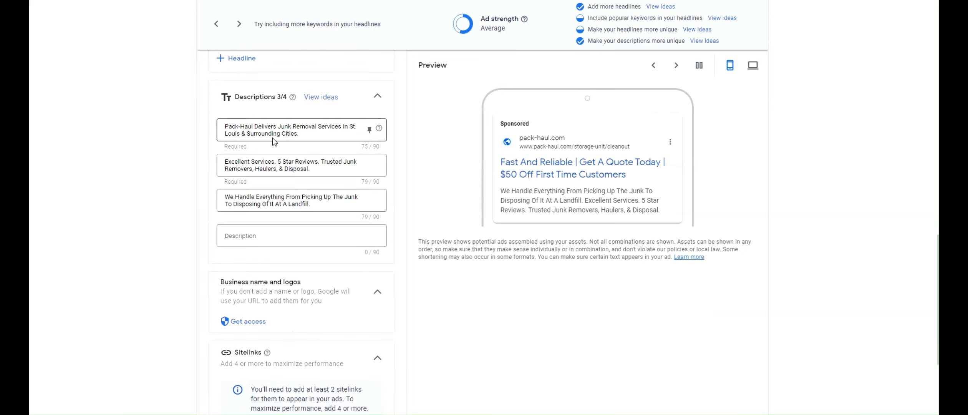
pyautogui.doubleClick(284, 127)
pyautogui.write('Storage Unit')
pyautogui.doubleClick(323, 127)
pyautogui.write('Cleanout')
pyautogui.scroll(-4, 216, 380)
pyautogui.click(216, 380)
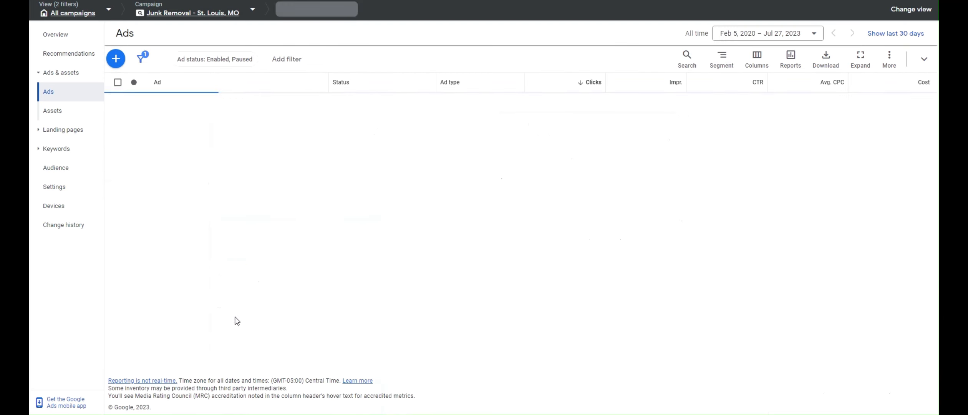
# Return to the campaign's ad groups list and review all the ad groups down to Brand.
pyautogui.click(153, 13)
pyautogui.click(72, 123)
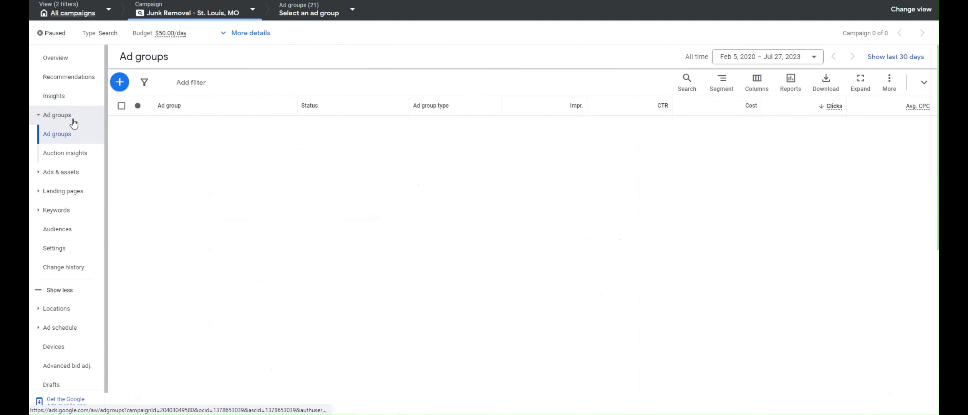
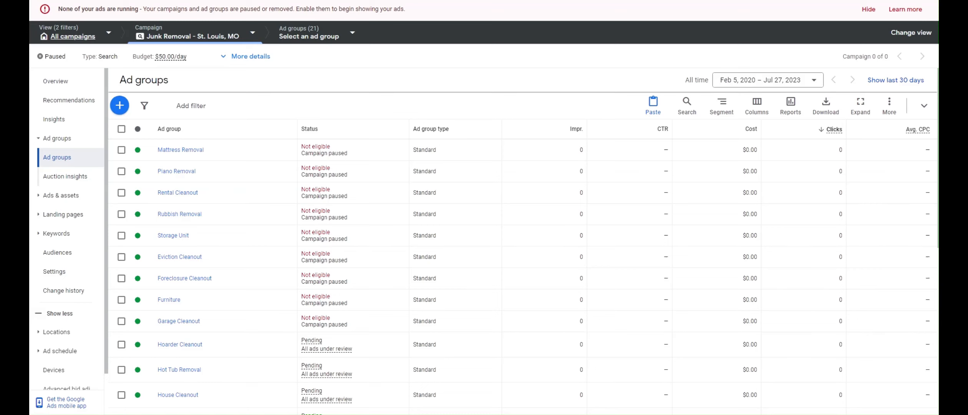
pyautogui.scroll(-6, 321, 175)
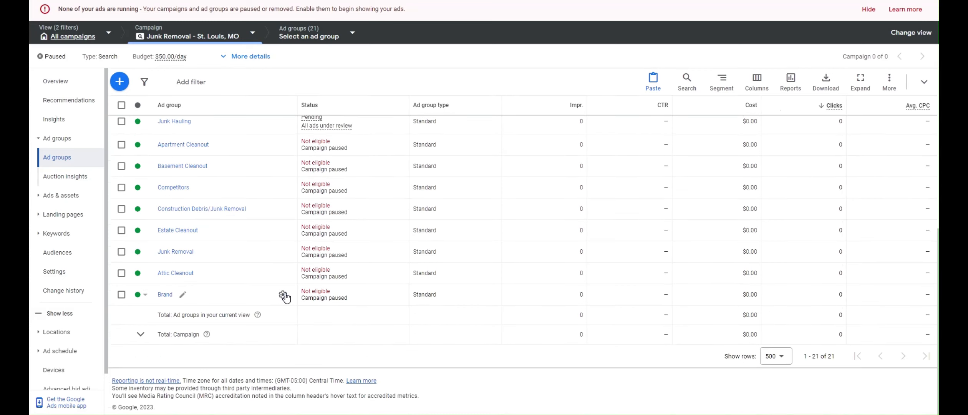
# Look through the campaign's ad groups and open the ads of the Junk Removal ad group.
pyautogui.scroll(6, 287, 249)
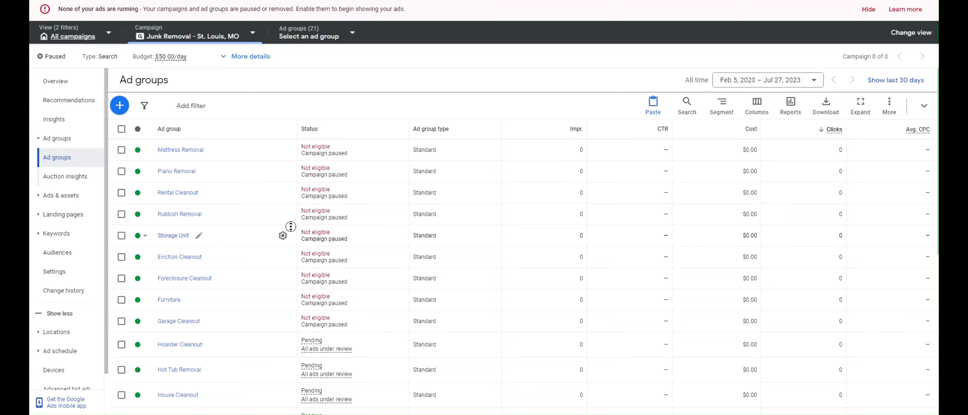
pyautogui.middleClick(291, 227)
pyautogui.click(299, 210)
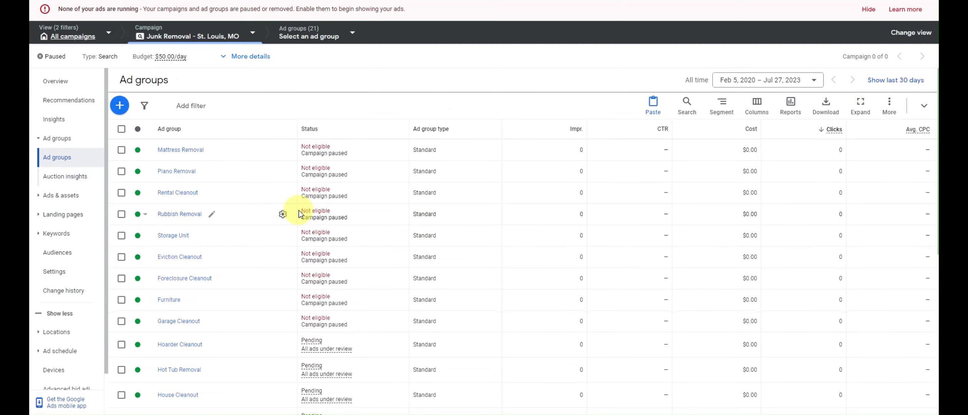
pyautogui.scroll(-5, 298, 214)
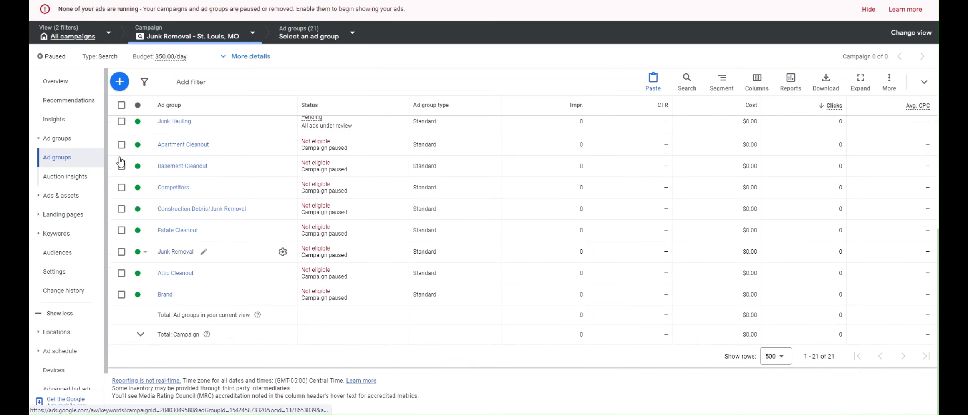
pyautogui.click(84, 121)
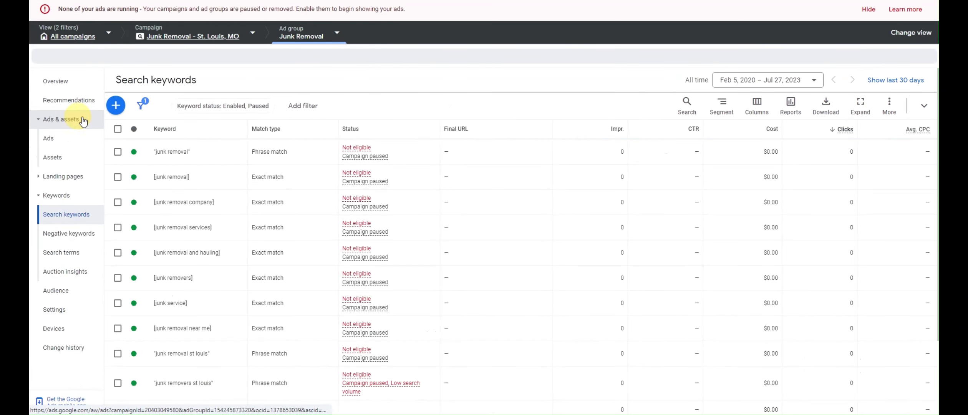
pyautogui.click(48, 138)
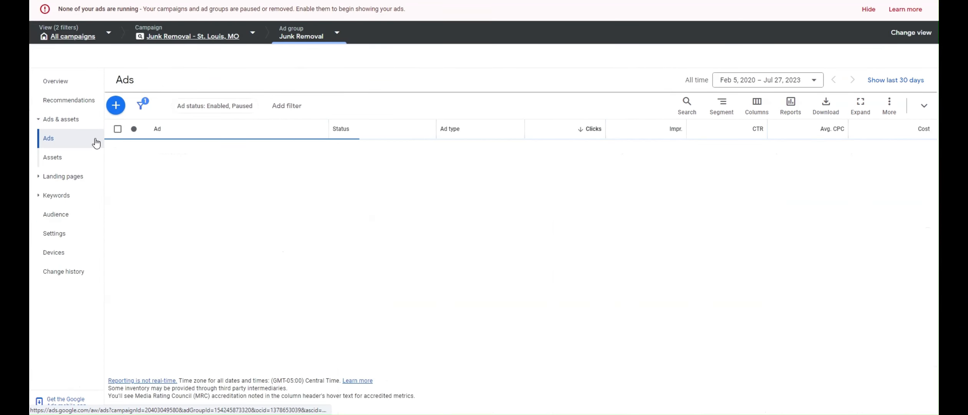
# Start a new call ad in the Junk Removal ad group.
pyautogui.click(116, 106)
pyautogui.click(268, 252)
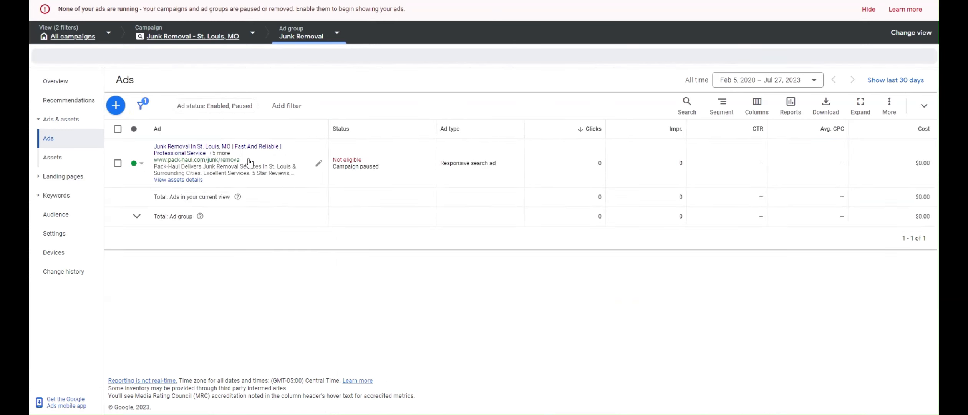
pyautogui.click(115, 106)
pyautogui.click(153, 141)
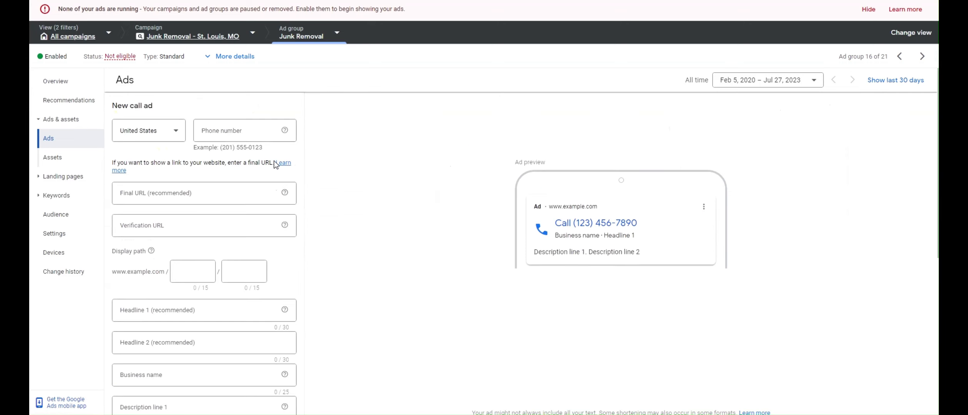
# Enter a United States phone number for the call ad, with the area code in parentheses and a hyphen.
pyautogui.scroll(-1, 275, 164)
pyautogui.click(242, 110)
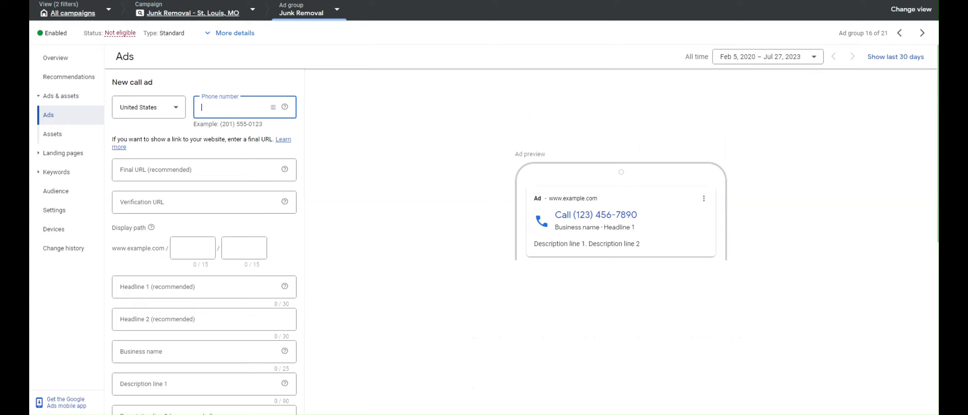
pyautogui.write('777111111')
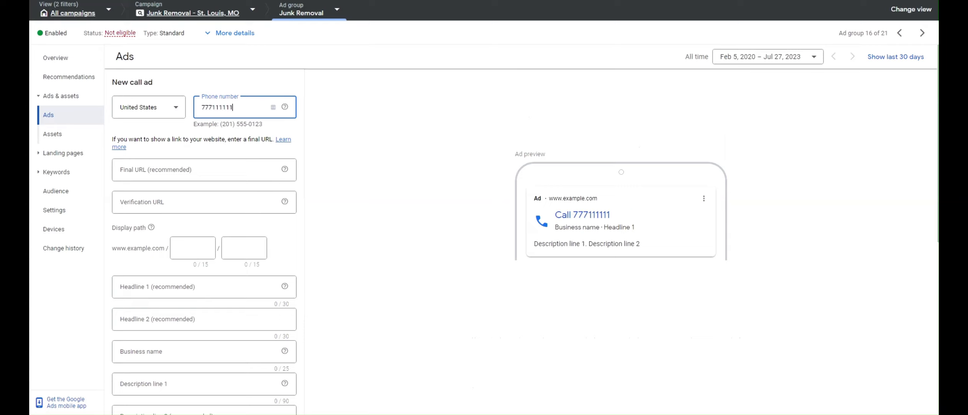
pyautogui.write('11')
pyautogui.click(212, 107)
pyautogui.write(')')
pyautogui.press('Home')
pyautogui.write('(')
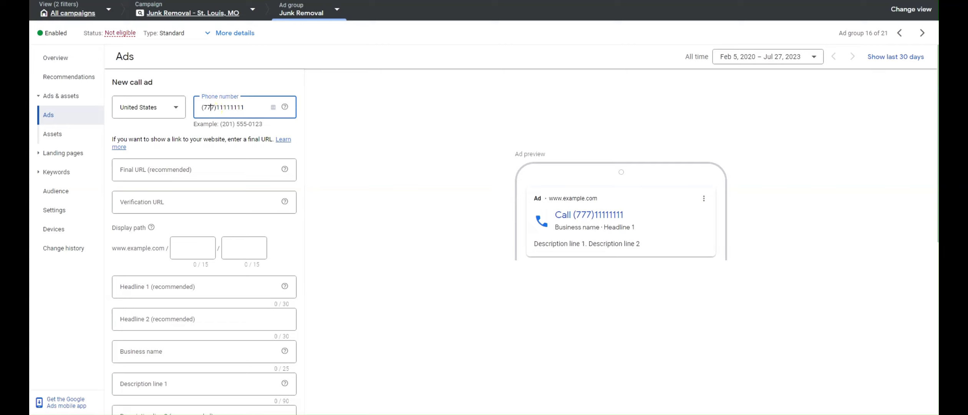
pyautogui.click(217, 108)
pyautogui.click(229, 108)
pyautogui.write('-')
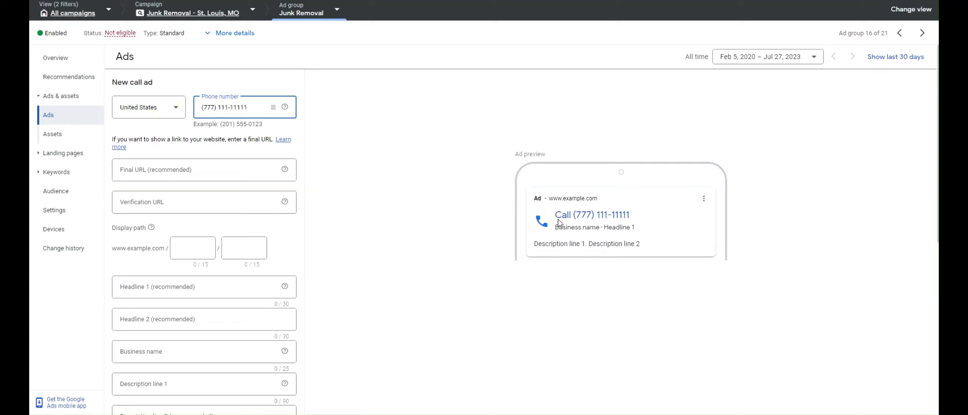
# Reformat the call ad's phone number to separate the area code with a hyphen instead of parentheses.
pyautogui.moveTo(253, 108); pyautogui.dragTo(187, 106)
pyautogui.click(215, 108)
pyautogui.press('Delete')
pyautogui.press('BackSpace')
pyautogui.write('-')
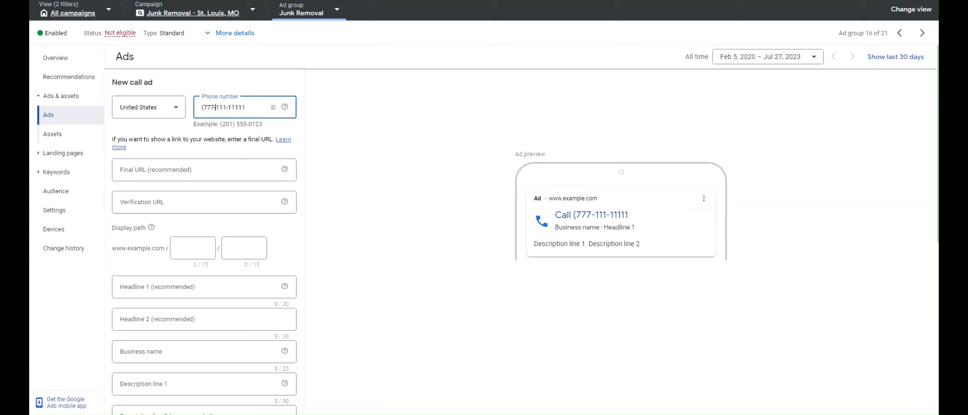
pyautogui.press('Delete')
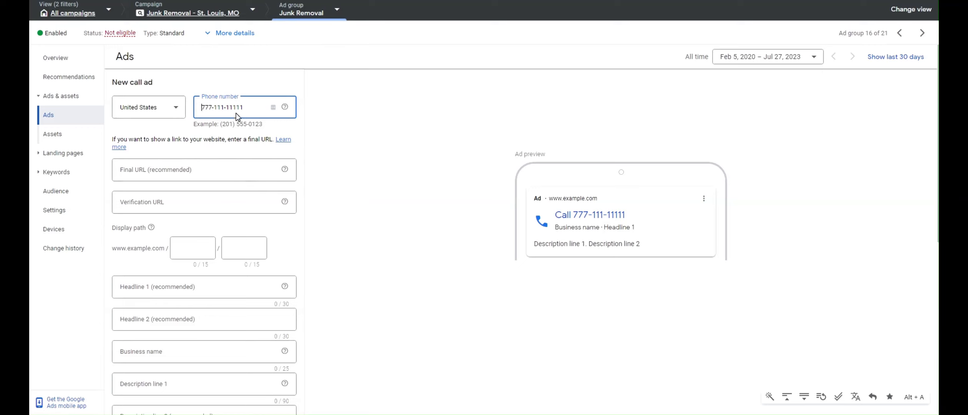
# Examine the call ad's phone number, URL, display path, headline and business name fields alongside the ad preview.
pyautogui.click(199, 174)
pyautogui.click(134, 201)
pyautogui.click(153, 173)
pyautogui.click(177, 202)
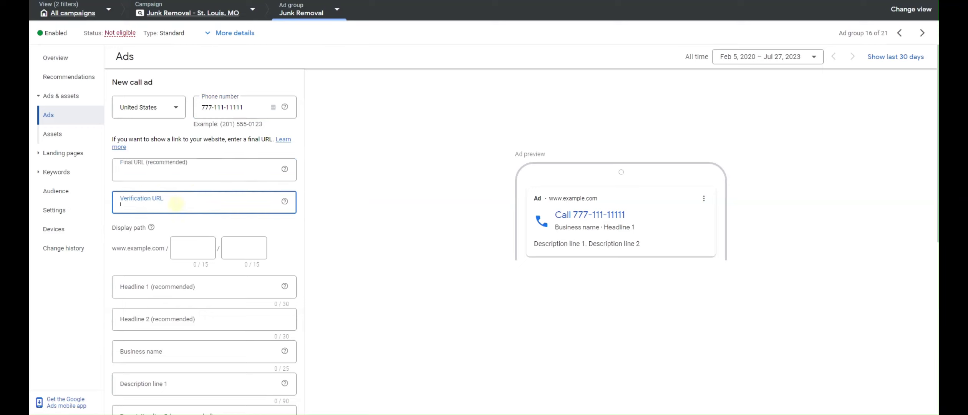
pyautogui.click(200, 175)
pyautogui.moveTo(623, 215); pyautogui.dragTo(563, 214)
pyautogui.click(563, 214)
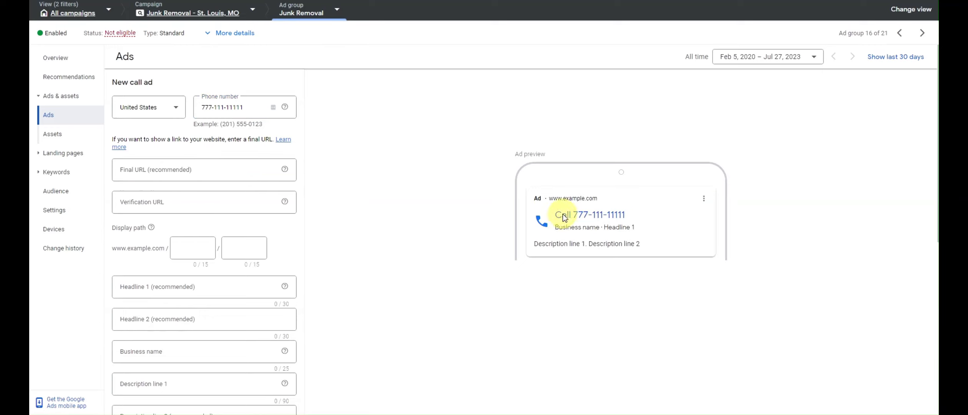
pyautogui.click(254, 107)
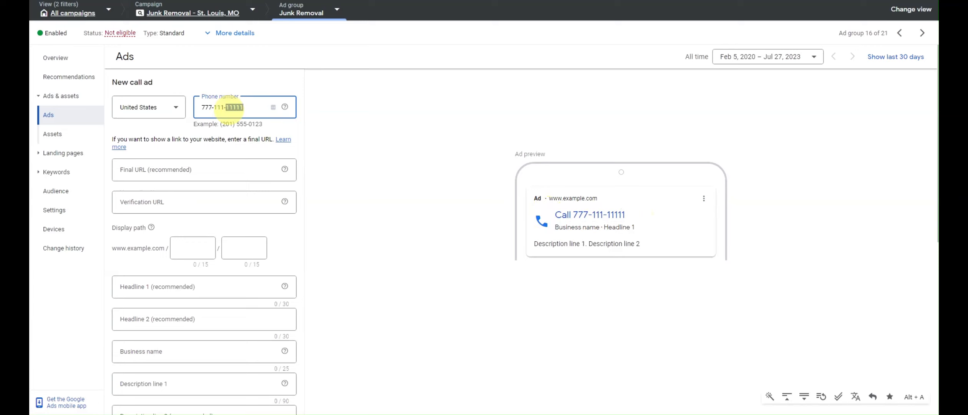
pyautogui.click(166, 175)
pyautogui.scroll(-1, 166, 177)
pyautogui.click(163, 123)
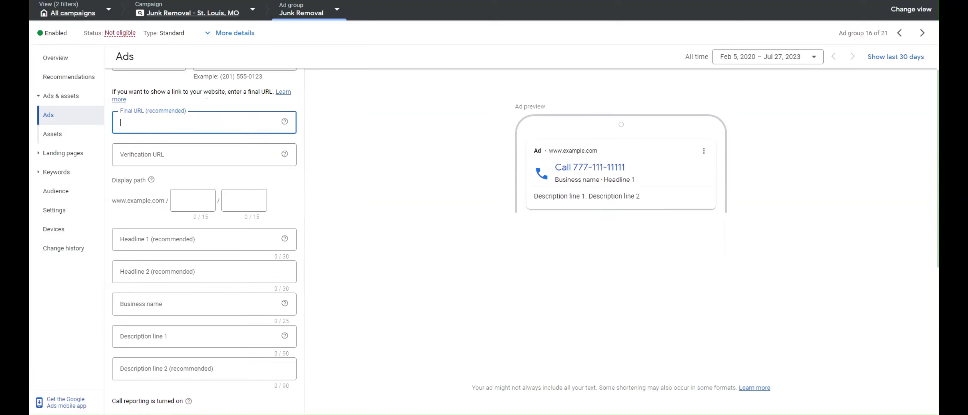
pyautogui.click(123, 153)
pyautogui.scroll(1, 216, 154)
pyautogui.click(235, 107)
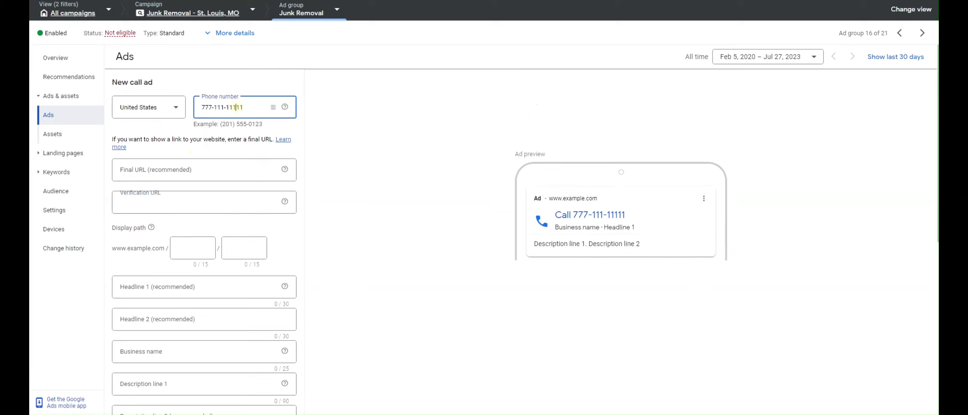
pyautogui.tripleClick(235, 107)
pyautogui.click(197, 176)
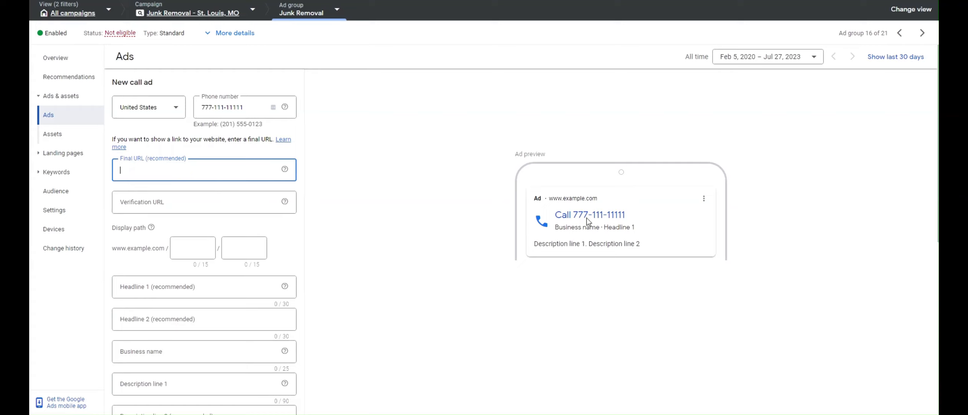
pyautogui.scroll(-4, 209, 232)
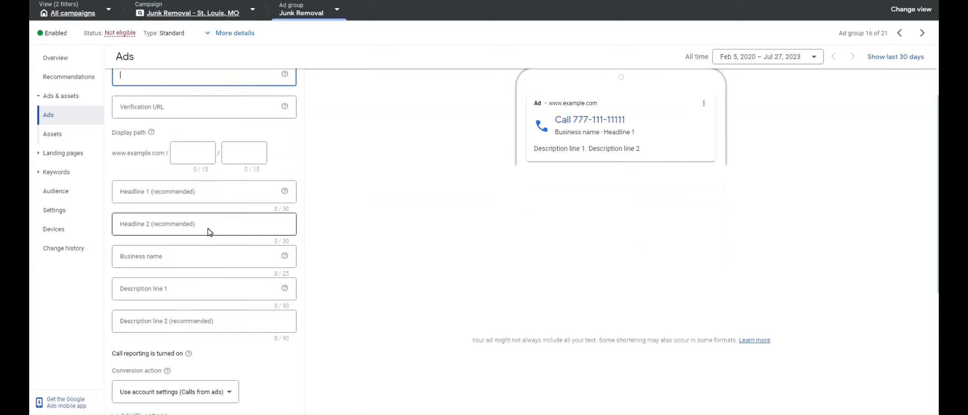
pyautogui.scroll(2, 209, 231)
pyautogui.click(188, 206)
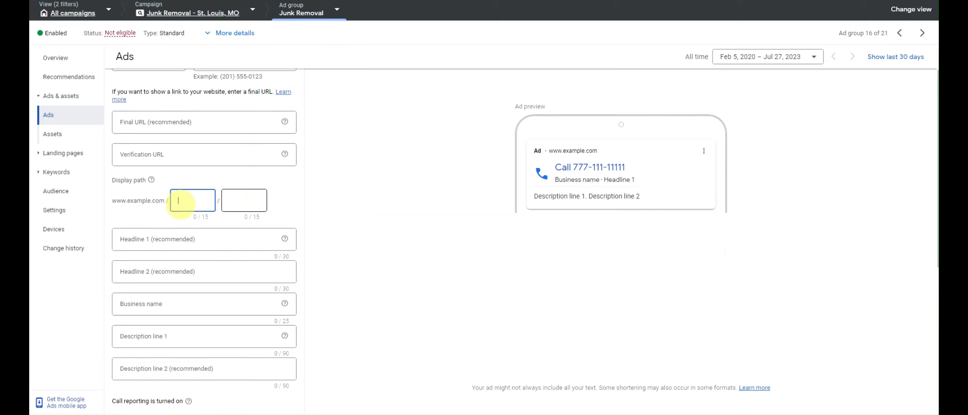
pyautogui.press('Tab')
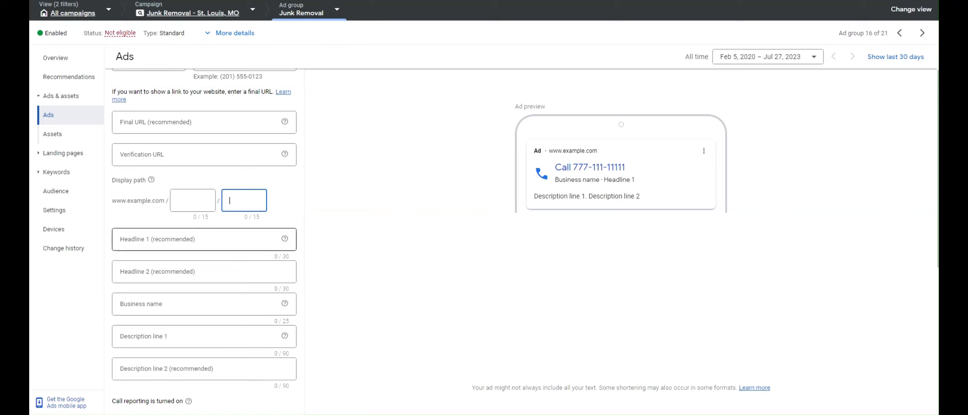
pyautogui.click(181, 242)
pyautogui.click(170, 303)
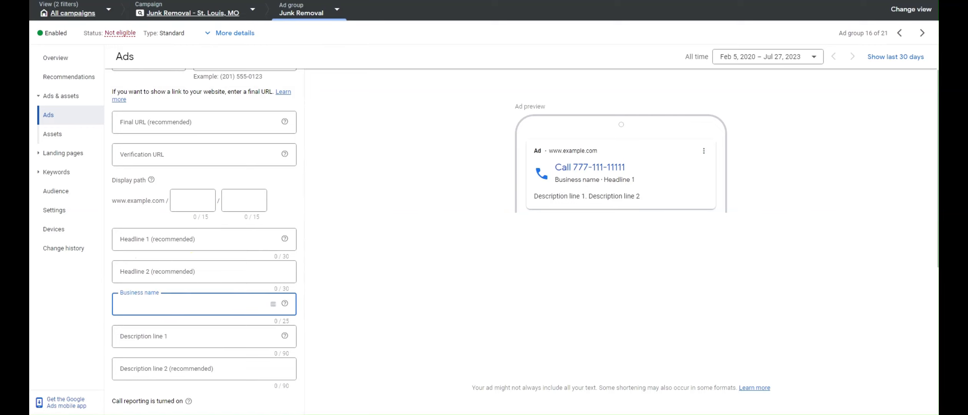
# Set Headline 1 of the call ad to "$50 Off For New Customers".
pyautogui.click(179, 246)
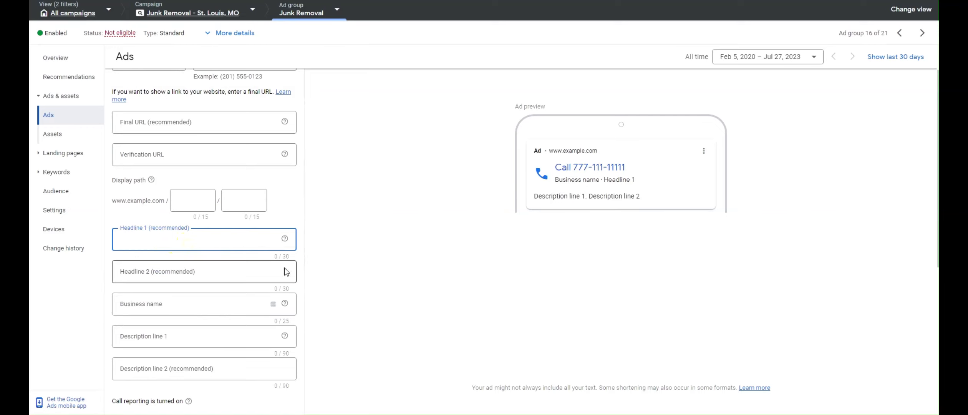
pyautogui.write('$4')
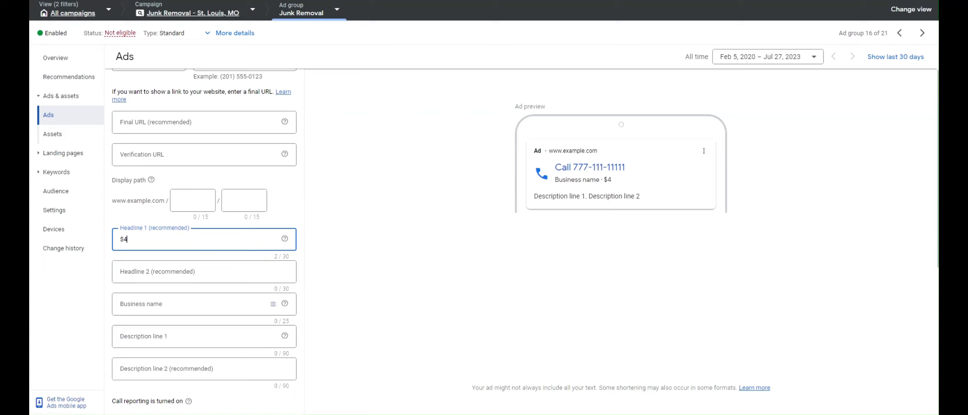
pyautogui.press('BackSpace')
pyautogui.write('50 Off For First Time Customers')
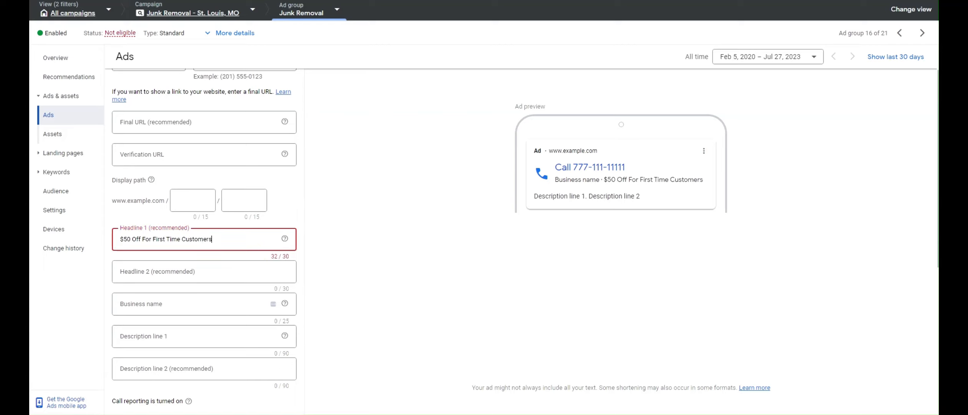
pyautogui.hotkey('ctrl', 'shift', 'Left')
pyautogui.write('New')
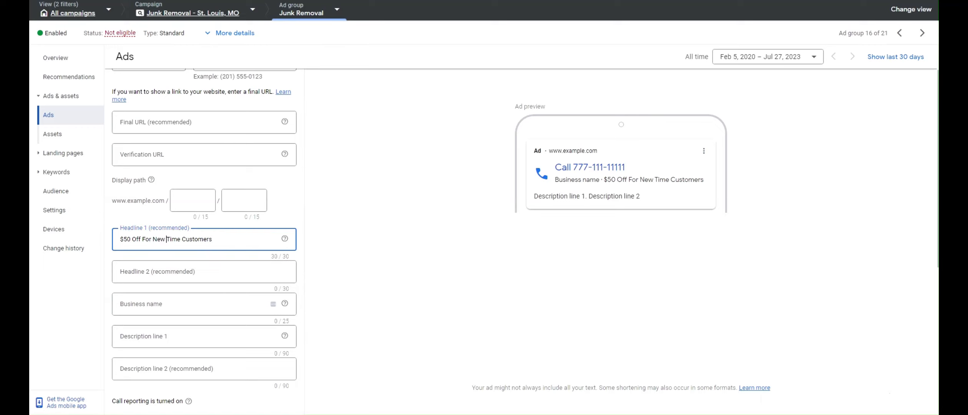
pyautogui.hotkey('ctrl', 'shift', 'Right')
pyautogui.press('BackSpace')
# Set Headline 2 to "Junk Removal in St. Louis" and check the headline line in the ad preview.
pyautogui.click(153, 265)
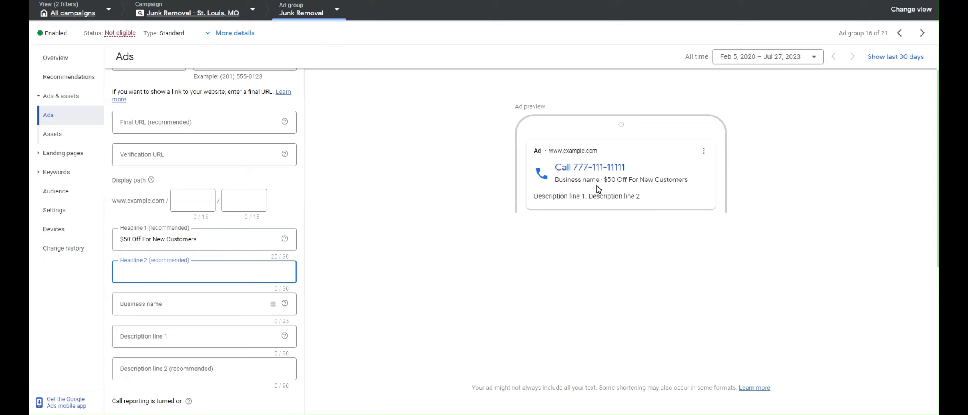
pyautogui.write('Junk Removal in St. Louis')
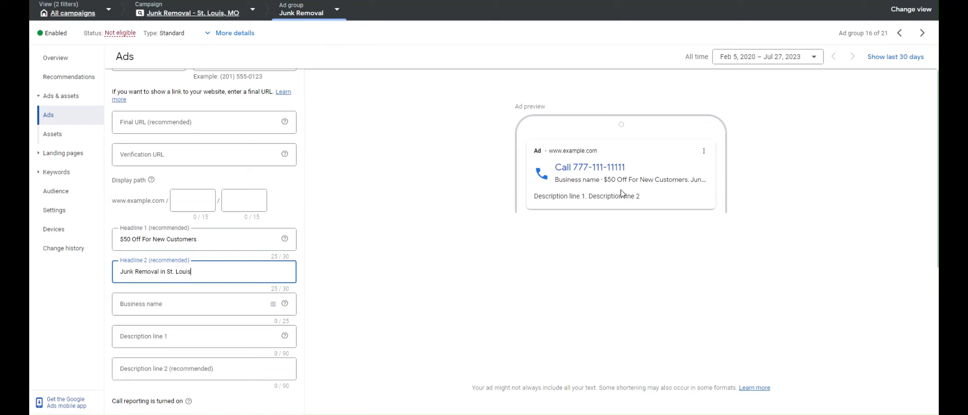
pyautogui.click(661, 178)
pyautogui.moveTo(611, 179); pyautogui.dragTo(559, 182)
pyautogui.click(560, 182)
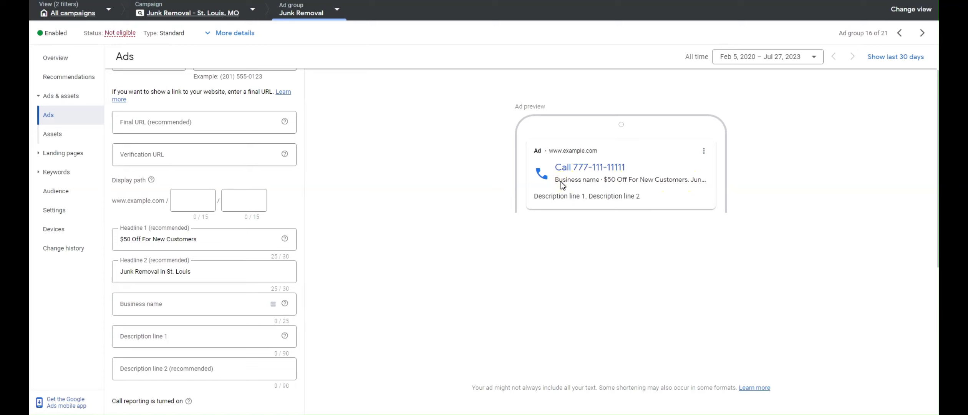
# Look over the call ad's description and conversion settings, and discard the new call ad without saving.
pyautogui.scroll(-1, 203, 354)
pyautogui.click(189, 288)
pyautogui.press('Tab')
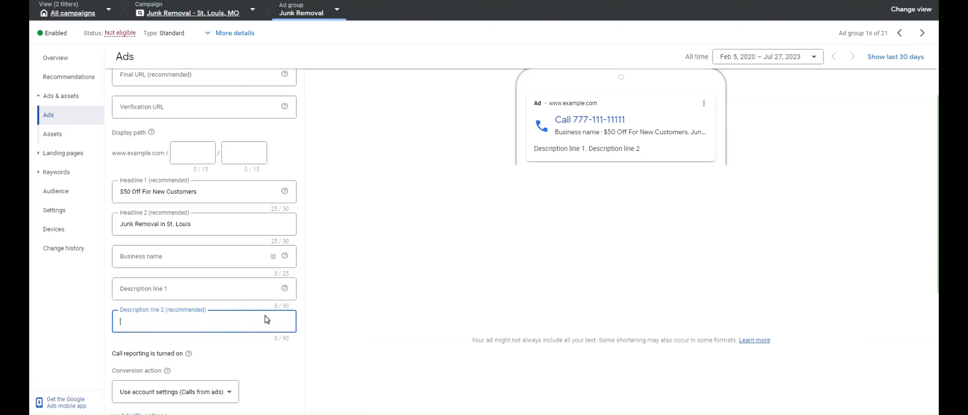
pyautogui.scroll(-2, 266, 319)
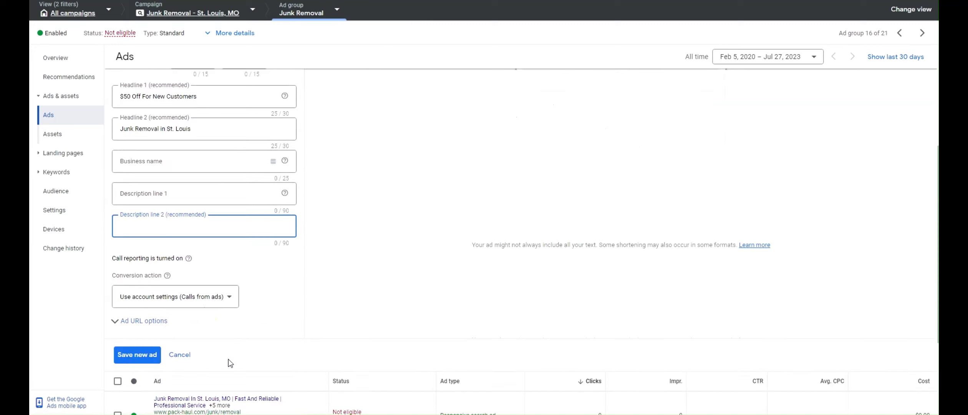
pyautogui.click(189, 354)
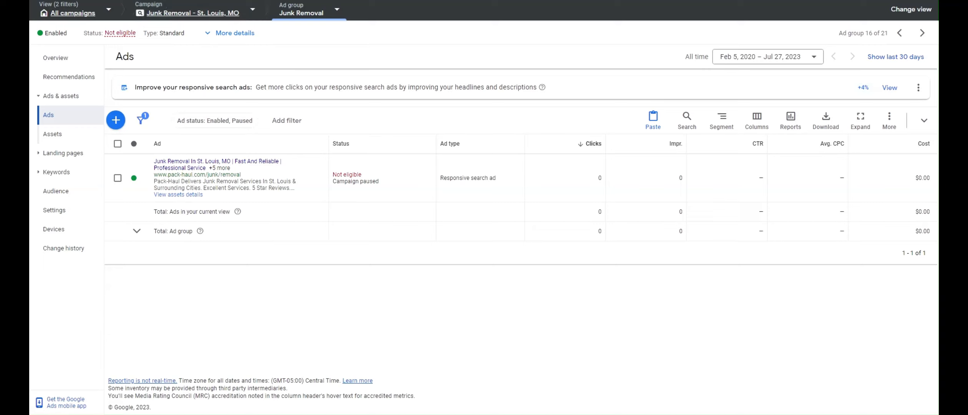
# Switch to the List of Ad Groups note in Notepad, widen its window and highlight the Hot Tub line.
pyautogui.moveTo(938, 10); pyautogui.dragTo(566, 13)
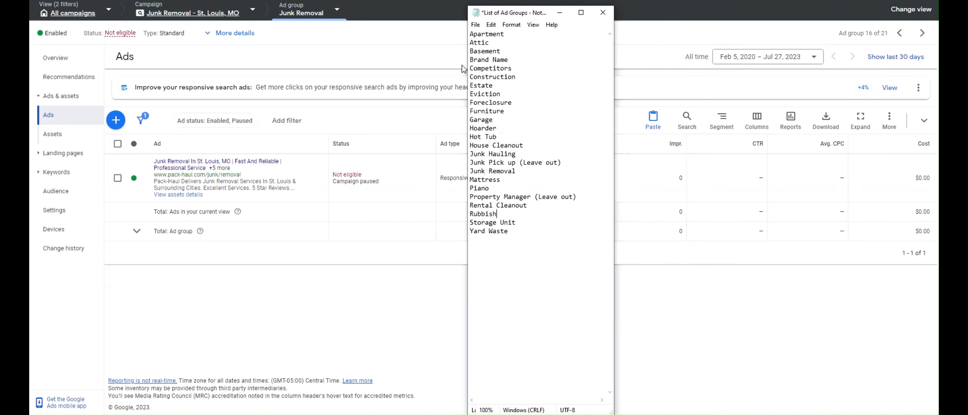
pyautogui.moveTo(466, 69); pyautogui.dragTo(344, 69)
pyautogui.moveTo(375, 137); pyautogui.dragTo(331, 138)
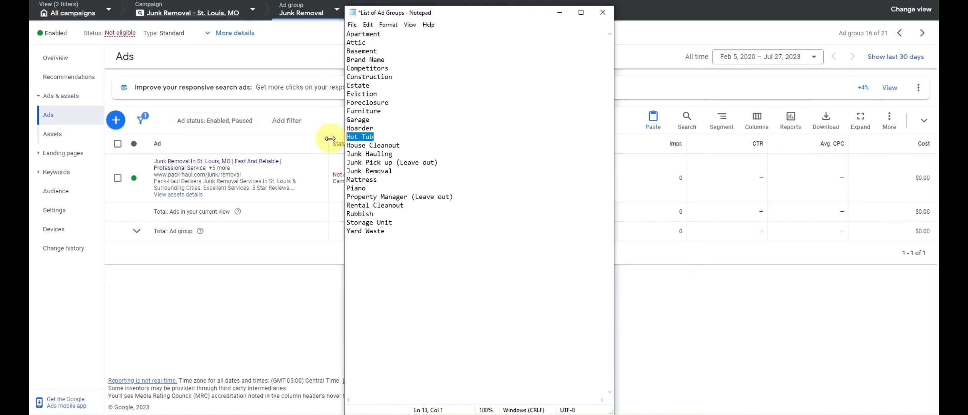
# Highlight the House Cleanout, Furniture and Mattress lines in the List of Ad Groups note.
pyautogui.moveTo(400, 146); pyautogui.dragTo(336, 144)
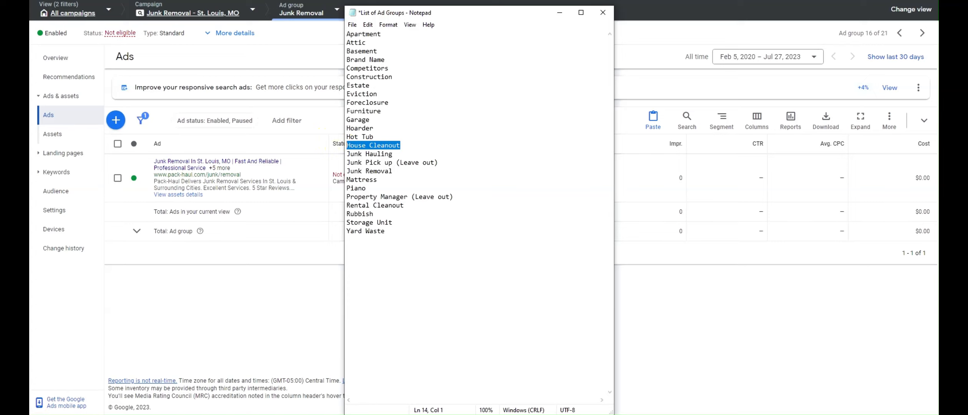
pyautogui.moveTo(371, 121); pyautogui.dragTo(333, 113)
pyautogui.click(347, 119)
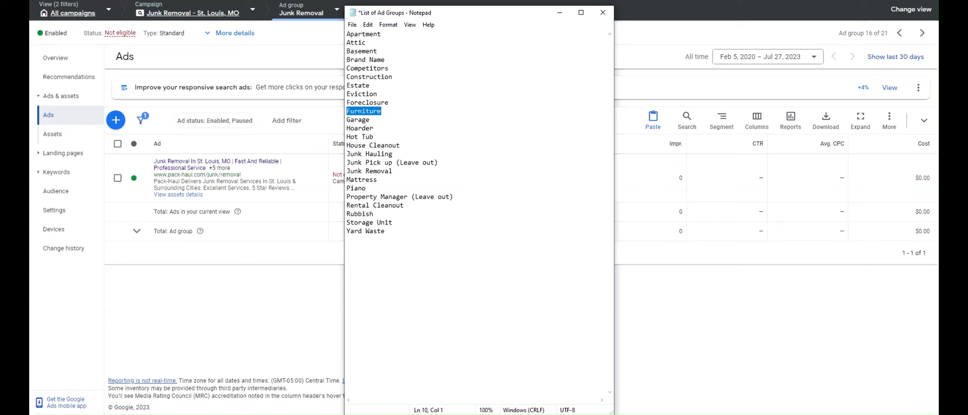
pyautogui.click(366, 112)
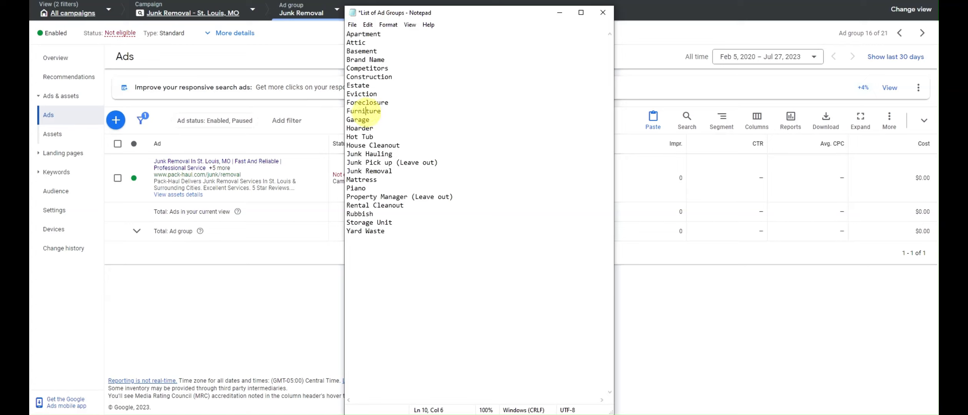
pyautogui.moveTo(383, 111); pyautogui.dragTo(338, 111)
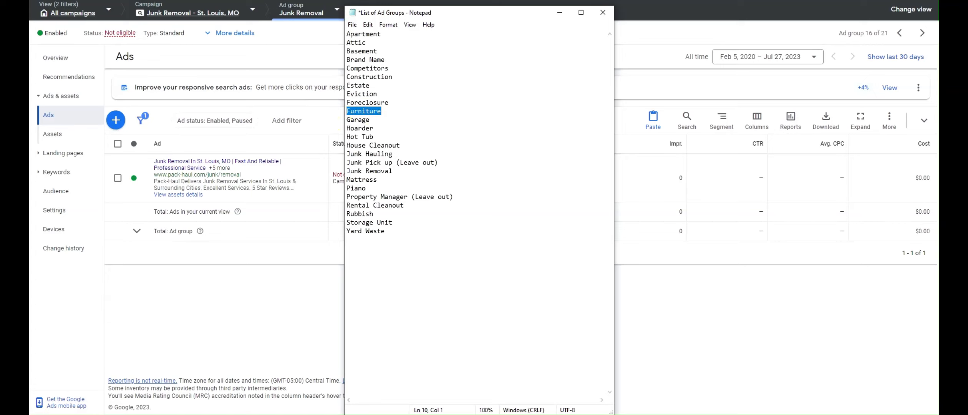
pyautogui.click(378, 179)
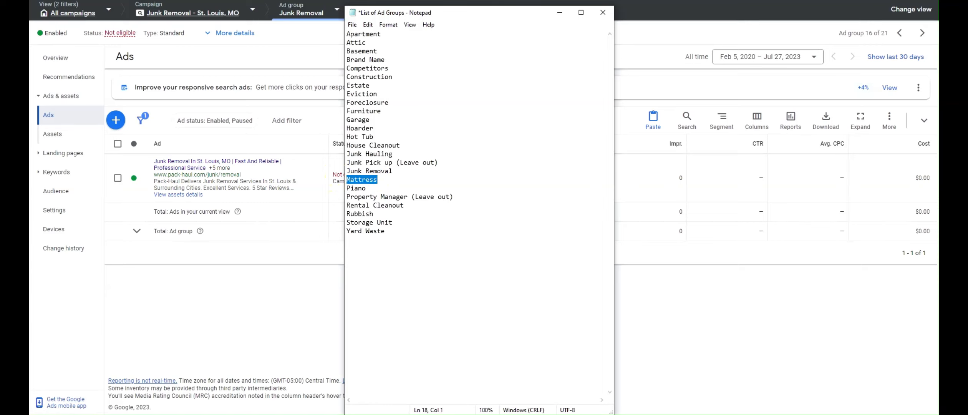
# Compare the Furniture and Mattress lines in the note by highlighting each of them in turn.
pyautogui.click(350, 111)
pyautogui.doubleClick(380, 111)
pyautogui.click(381, 111)
pyautogui.moveTo(378, 180); pyautogui.dragTo(321, 177)
pyautogui.click(381, 111)
pyautogui.moveTo(382, 111); pyautogui.dragTo(320, 115)
pyautogui.click(406, 145)
pyautogui.moveTo(396, 171); pyautogui.dragTo(400, 100)
pyautogui.click(399, 93)
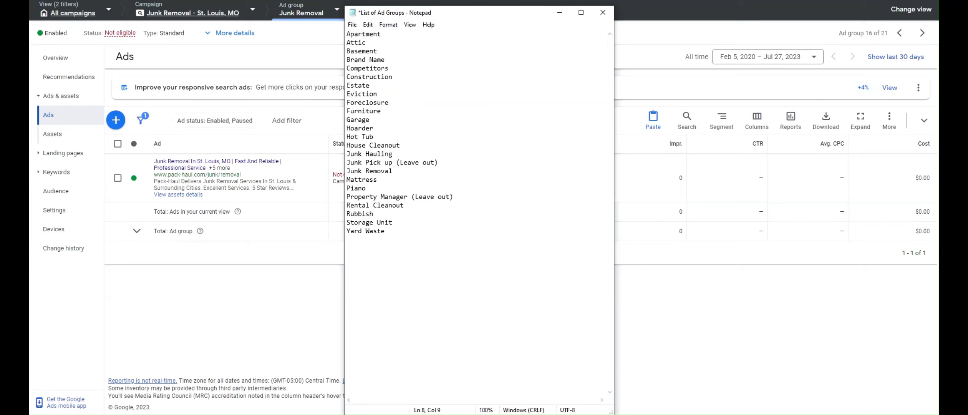
# Highlight the Furniture line again, followed by the Construction and Yard Waste lines of the note.
pyautogui.moveTo(382, 111); pyautogui.dragTo(317, 112)
pyautogui.click(383, 120)
pyautogui.moveTo(383, 112); pyautogui.dragTo(306, 109)
pyautogui.click(386, 112)
pyautogui.moveTo(384, 112); pyautogui.dragTo(336, 109)
pyautogui.click(374, 109)
pyautogui.click(384, 111)
pyautogui.click(378, 117)
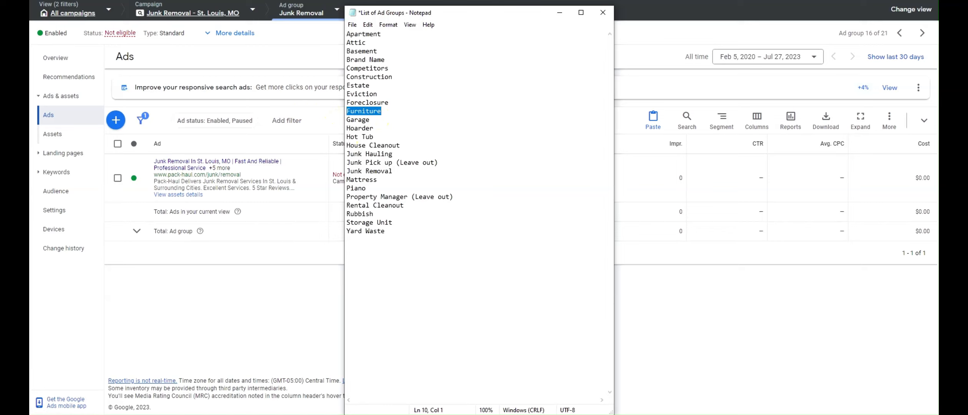
pyautogui.click(373, 111)
pyautogui.moveTo(393, 76); pyautogui.dragTo(328, 78)
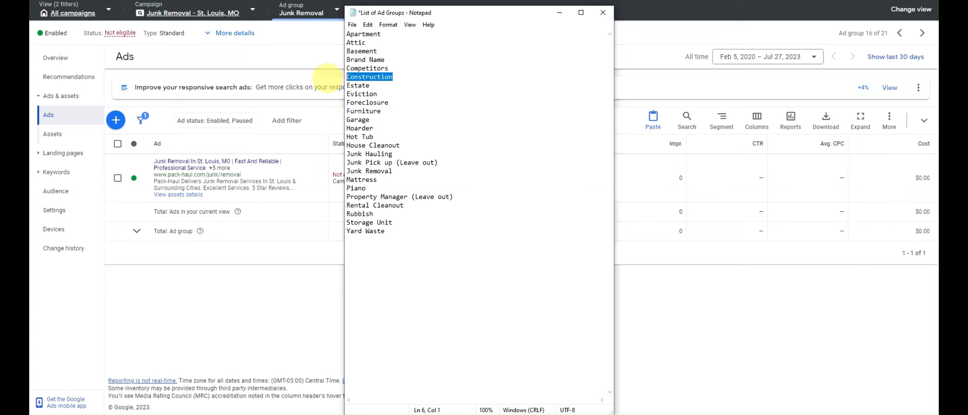
pyautogui.moveTo(386, 231); pyautogui.dragTo(325, 236)
# Add a "Shed Removal" line below Rubbish in the ad group list and highlight it.
pyautogui.click(404, 222)
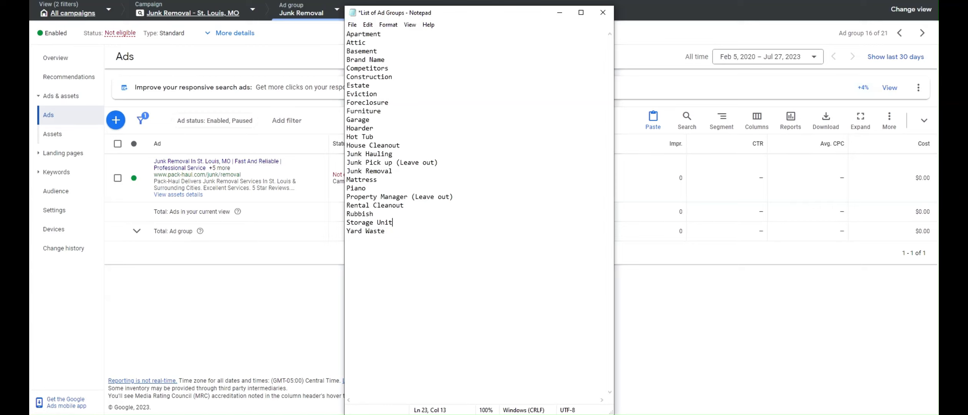
pyautogui.click(384, 214)
pyautogui.press('Return')
pyautogui.write('Shed removal')
pyautogui.hotkey('ctrl', 'shift', 'Left')
pyautogui.write('Remo')
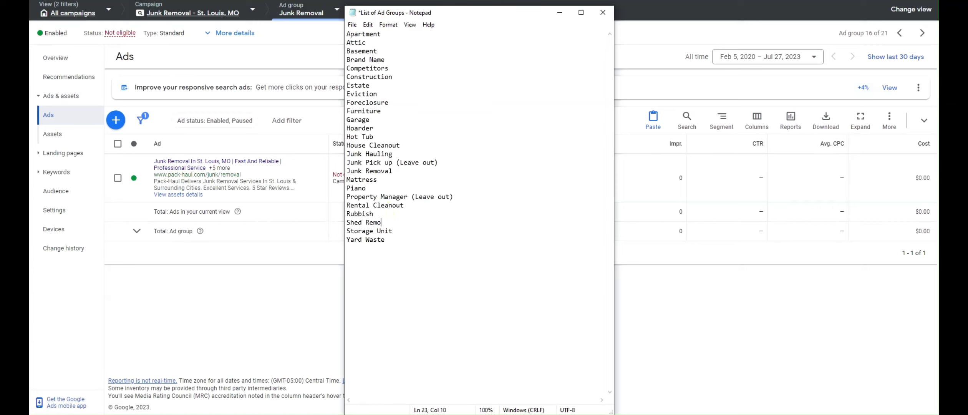
pyautogui.moveTo(374, 215); pyautogui.dragTo(314, 218)
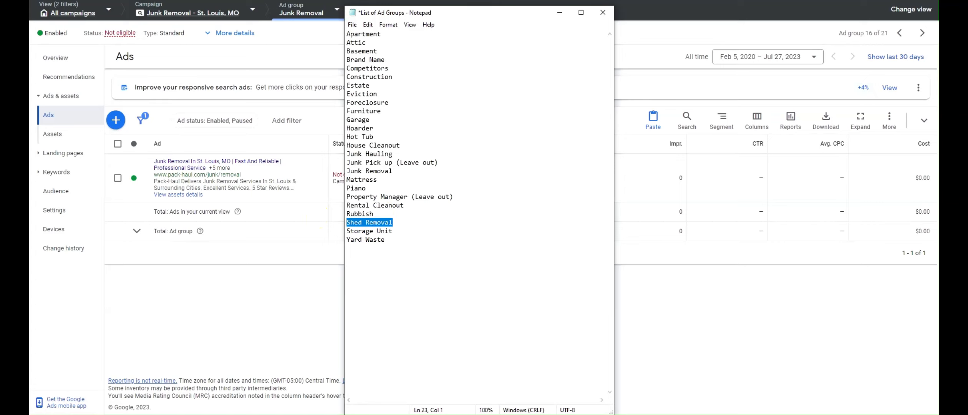
# Add a "Concrete Removal" line below Competitors and a "Carpet Removal" line below Brand Name.
pyautogui.click(401, 68)
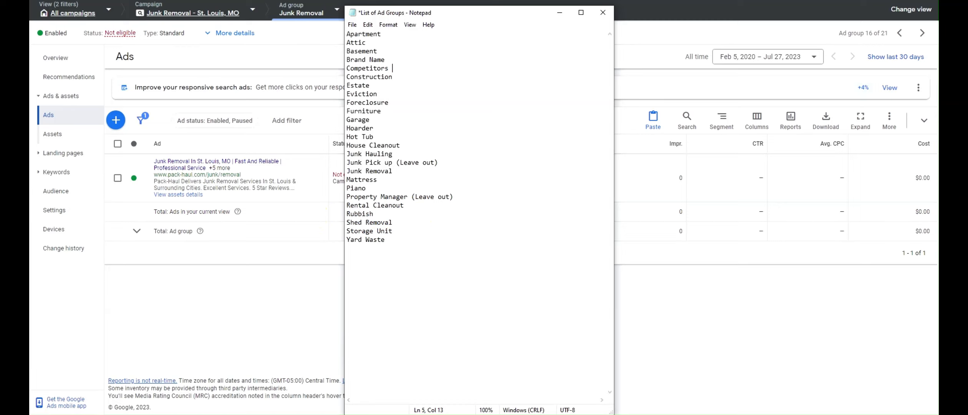
pyautogui.press('Return')
pyautogui.write('Concrete Removal')
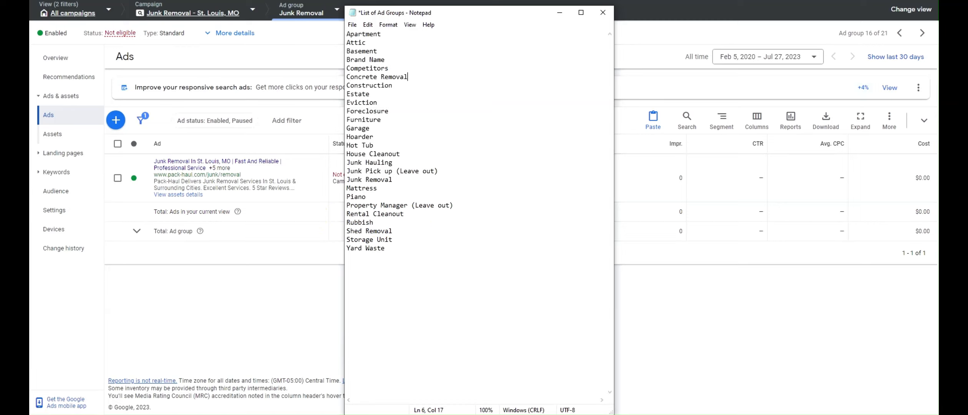
pyautogui.doubleClick(431, 79)
pyautogui.click(432, 80)
pyautogui.press('Return')
pyautogui.write('Carpet Removal')
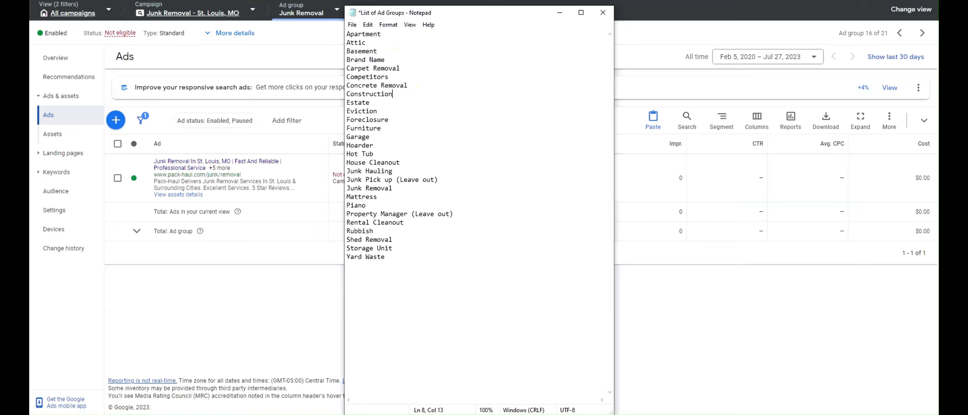
# Add a "Deck Removal" line below Construction and highlight the Concrete Removal and Deck Removal lines.
pyautogui.press('Return')
pyautogui.write('Deck Removal')
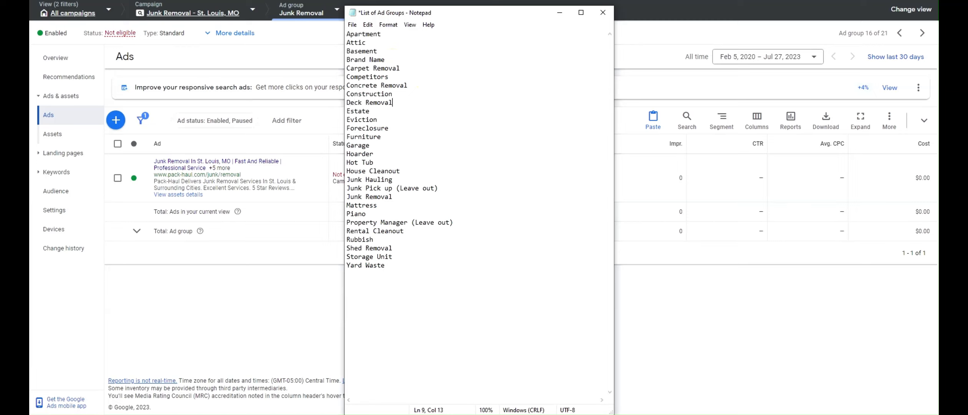
pyautogui.moveTo(408, 85); pyautogui.dragTo(347, 85)
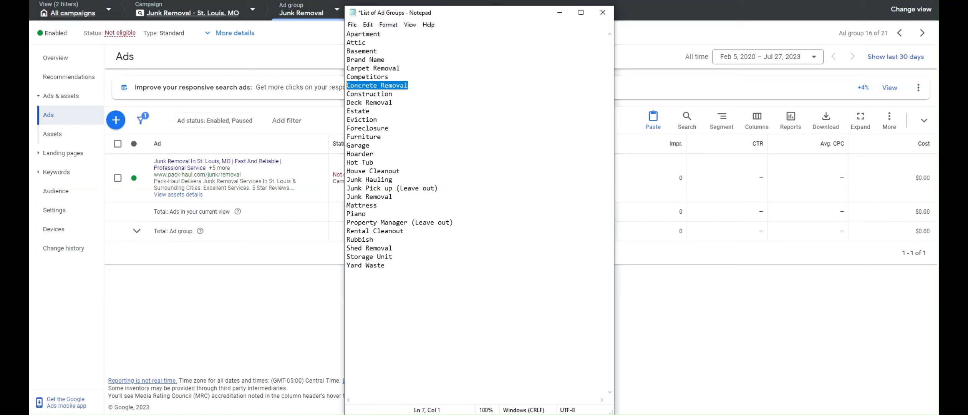
pyautogui.moveTo(392, 103); pyautogui.dragTo(347, 102)
pyautogui.click(347, 85)
pyautogui.click(431, 70)
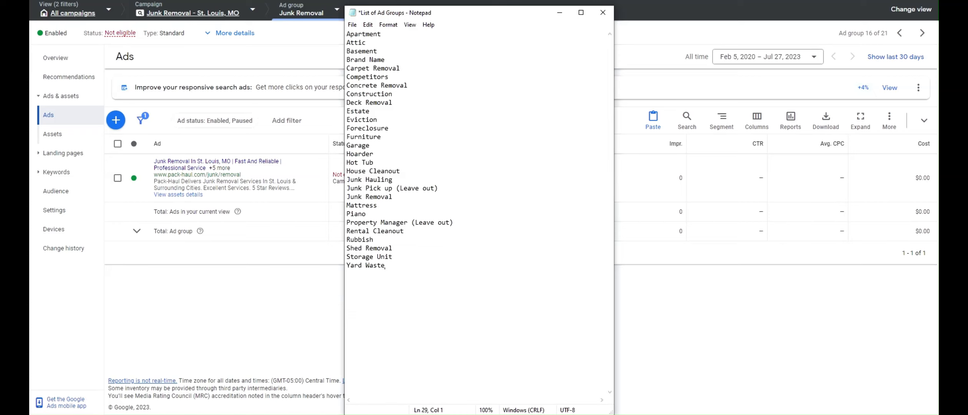
# Look over the whole ad group list and move the Notepad window off the Google Ads page.
pyautogui.hotkey('ctrl', 'a')
pyautogui.click(494, 144)
pyautogui.click(388, 128)
pyautogui.click(403, 138)
pyautogui.click(347, 160)
pyautogui.moveTo(503, 6); pyautogui.dragTo(966, 8)
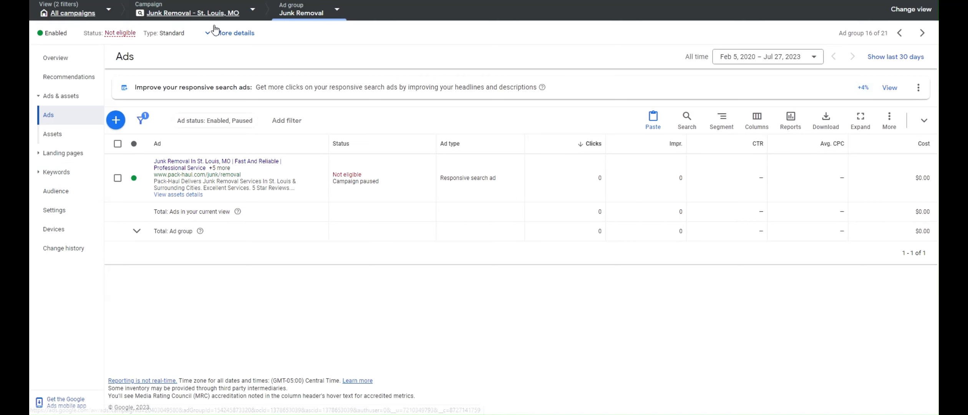
# Go up to the Junk Removal - St. Louis, MO campaign and view its list of ad groups.
pyautogui.click(218, 12)
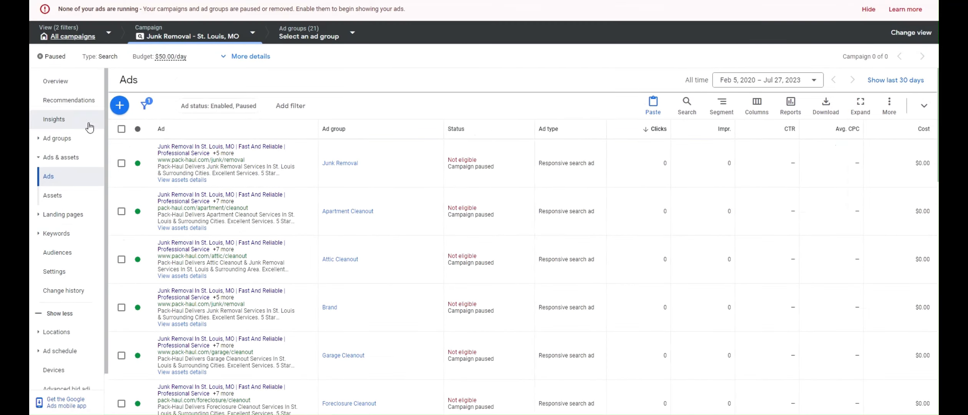
pyautogui.click(79, 139)
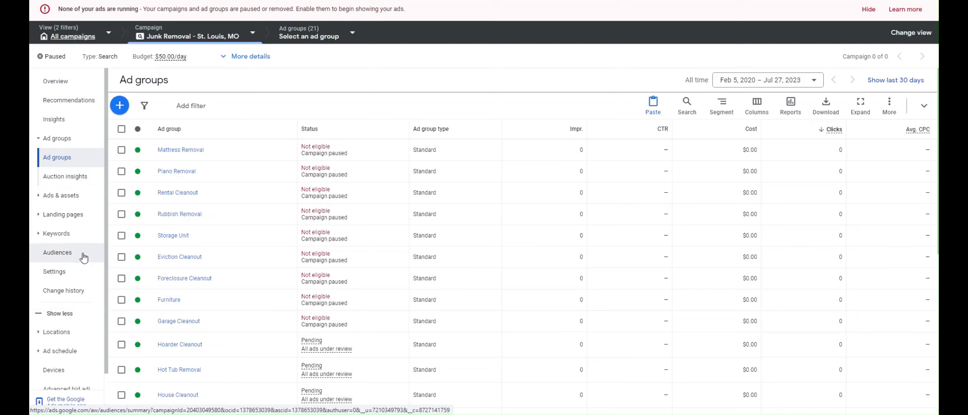
pyautogui.scroll(-1, 81, 357)
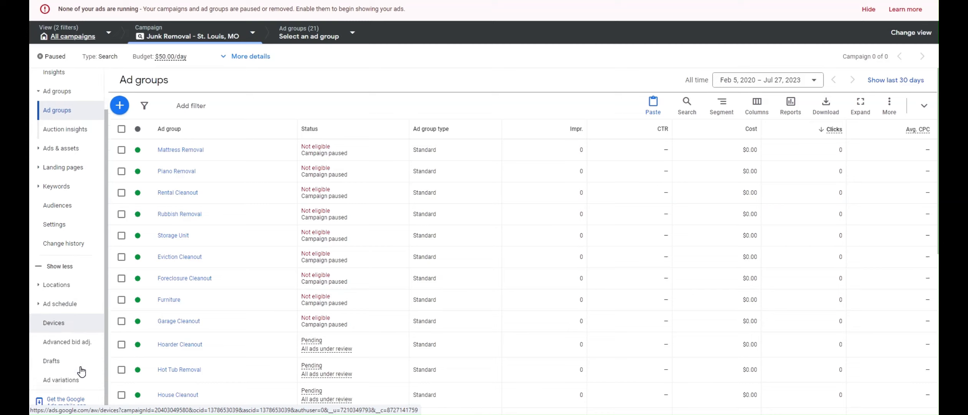
pyautogui.scroll(1, 81, 342)
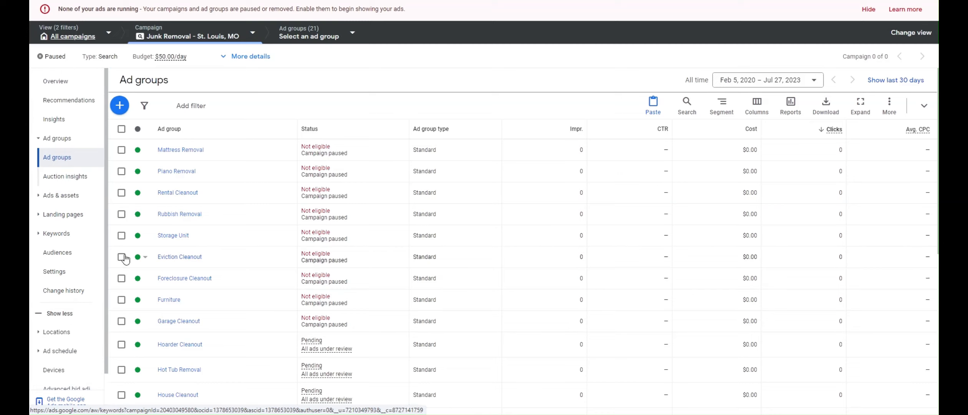
# Open the campaign's Audiences page and bring up the age table under Demographics.
pyautogui.click(79, 253)
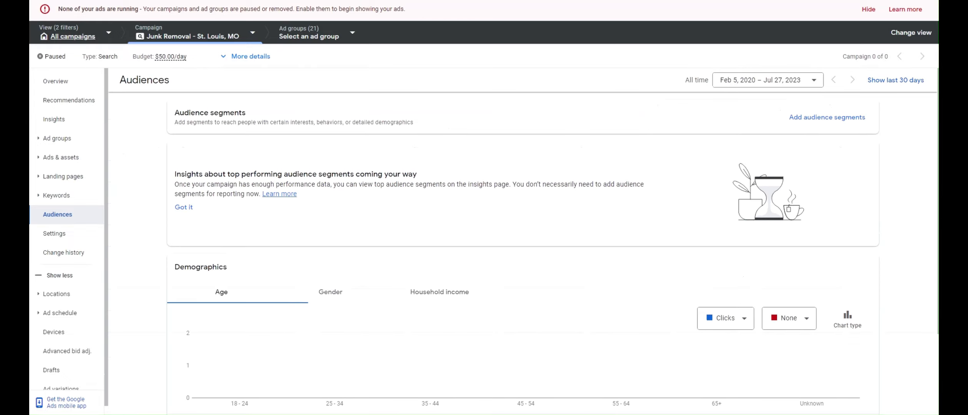
pyautogui.scroll(-7, 294, 228)
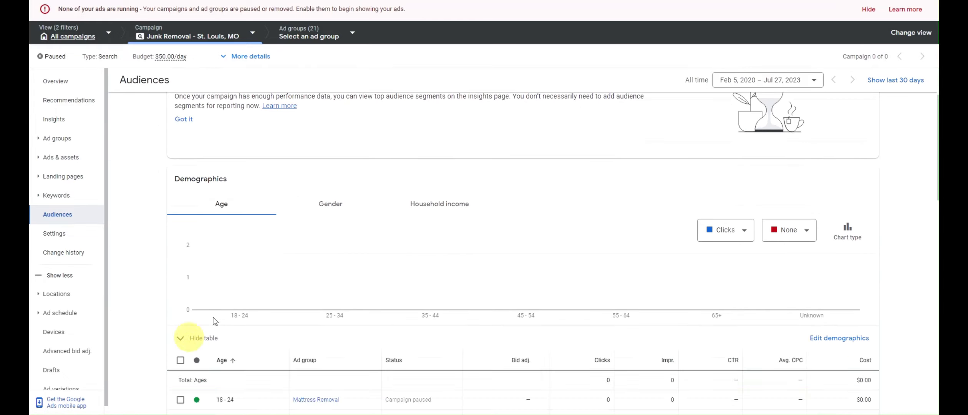
pyautogui.scroll(-8, 253, 229)
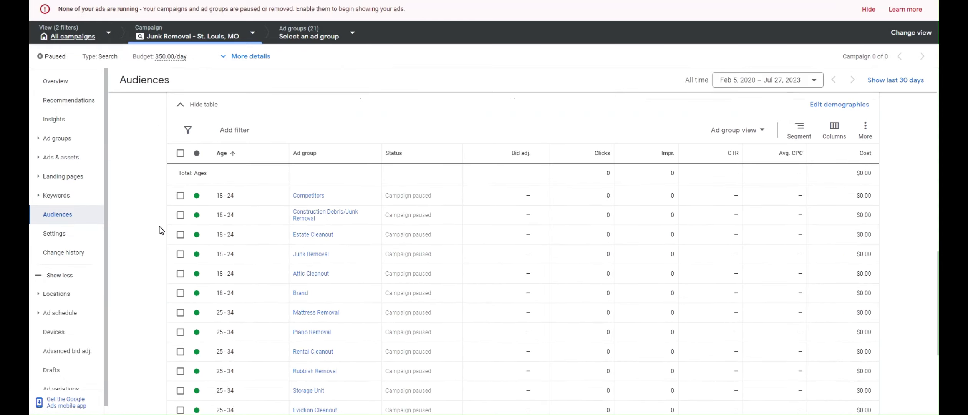
# Select the 18 - 24 age range rows of all ad groups, from Brand up to Mattress Removal.
pyautogui.click(180, 292)
pyautogui.click(180, 273)
pyautogui.click(180, 254)
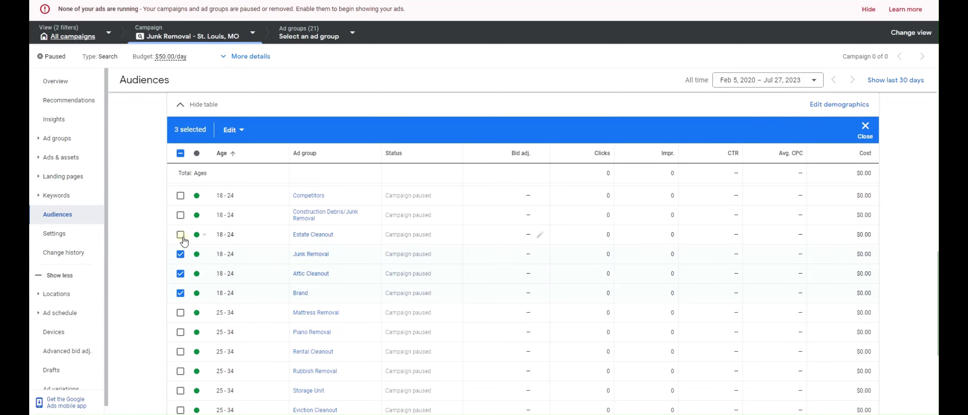
pyautogui.click(180, 235)
pyautogui.click(180, 214)
pyautogui.click(180, 195)
pyautogui.scroll(2, 183, 198)
pyautogui.click(181, 271)
pyautogui.click(180, 251)
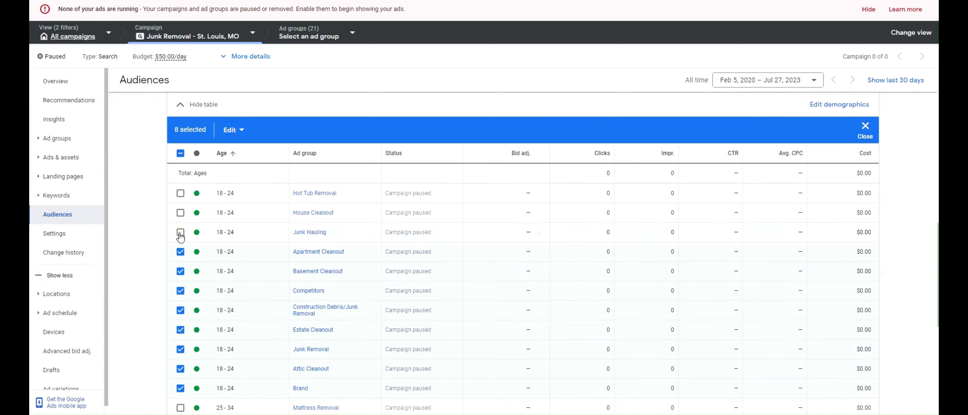
pyautogui.click(180, 232)
pyautogui.click(180, 213)
pyautogui.click(180, 193)
pyautogui.scroll(2, 184, 207)
pyautogui.click(180, 269)
pyautogui.click(180, 249)
pyautogui.click(181, 229)
pyautogui.click(180, 210)
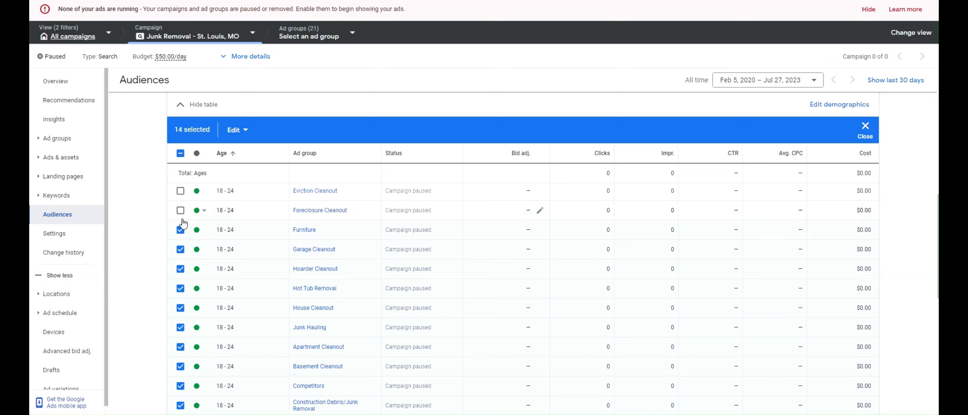
pyautogui.click(180, 191)
pyautogui.scroll(2, 178, 231)
pyautogui.click(180, 314)
pyautogui.click(180, 295)
pyautogui.click(180, 275)
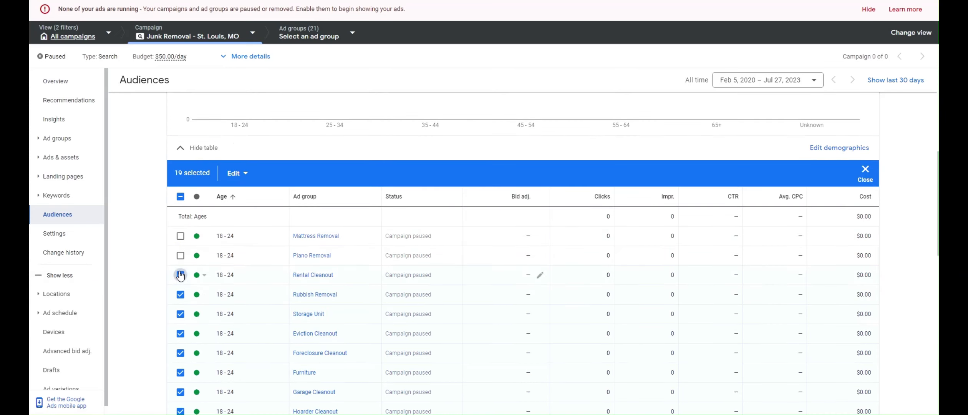
pyautogui.click(180, 255)
pyautogui.click(181, 235)
# Apply a 75% bid decrease to the selected 18 - 24 age ranges and look over their rows.
pyautogui.click(235, 173)
pyautogui.click(245, 248)
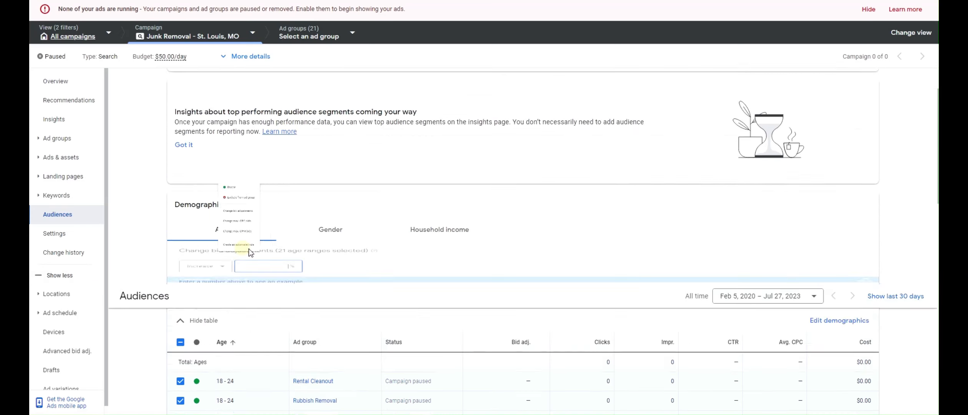
pyautogui.click(206, 350)
pyautogui.click(200, 380)
pyautogui.scroll(-3, 355, 308)
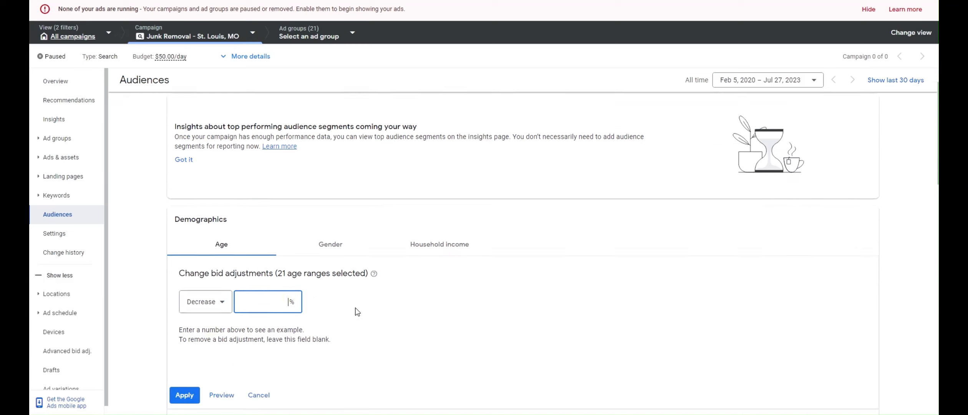
pyautogui.write('75')
pyautogui.click(198, 348)
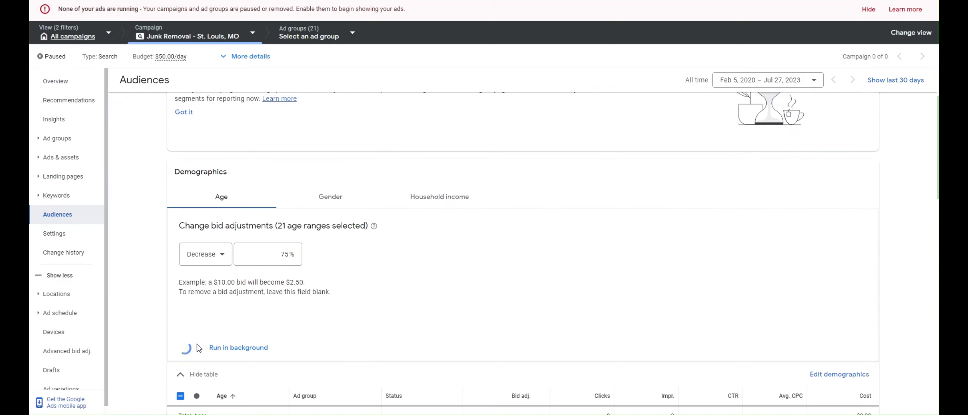
pyautogui.scroll(-5, 384, 246)
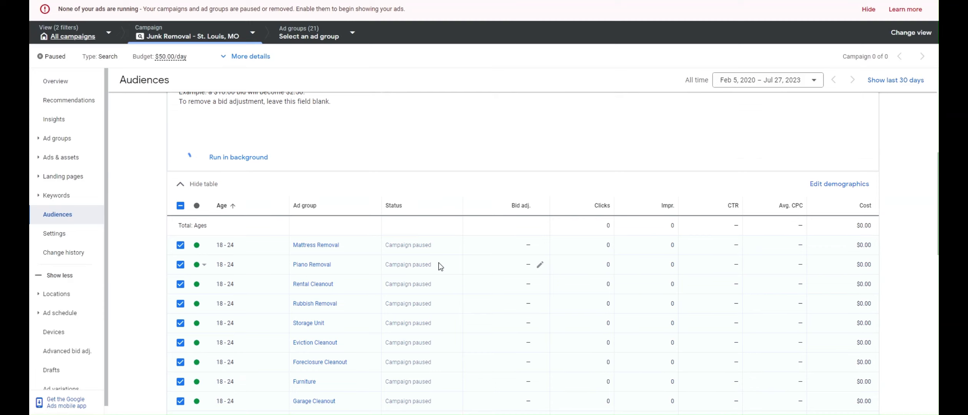
pyautogui.scroll(-10, 484, 229)
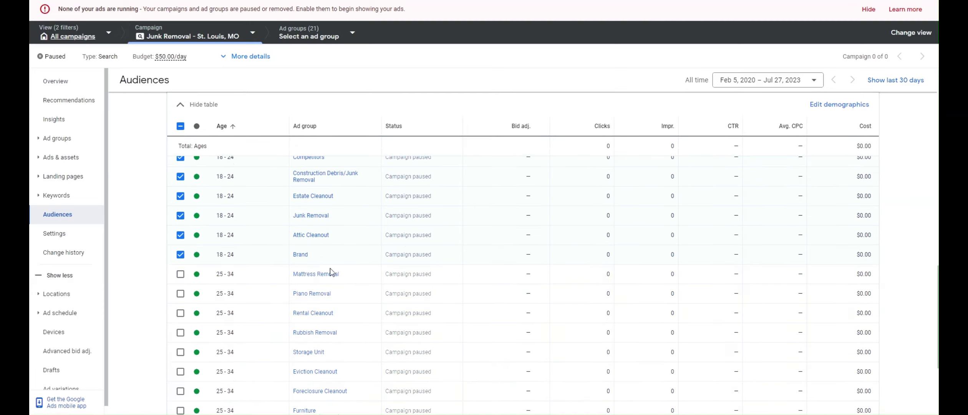
pyautogui.scroll(15, 290, 284)
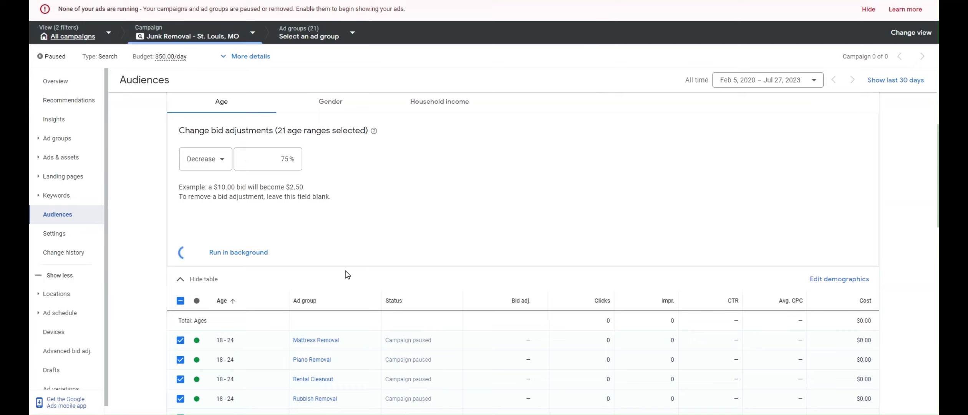
pyautogui.moveTo(286, 186); pyautogui.dragTo(307, 185)
pyautogui.click(306, 185)
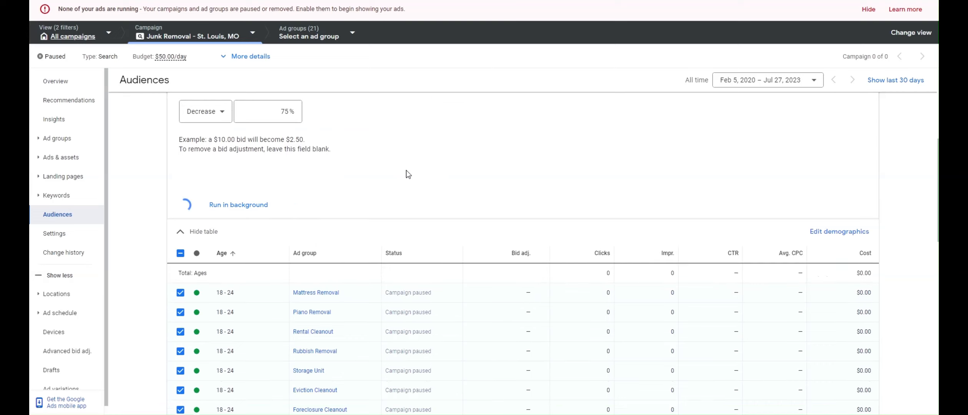
pyautogui.scroll(-1, 302, 220)
pyautogui.scroll(2, 388, 224)
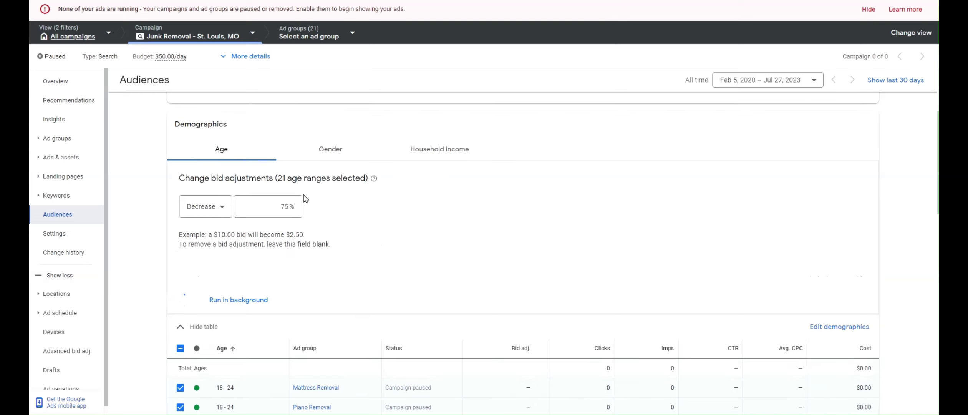
pyautogui.scroll(-10, 383, 204)
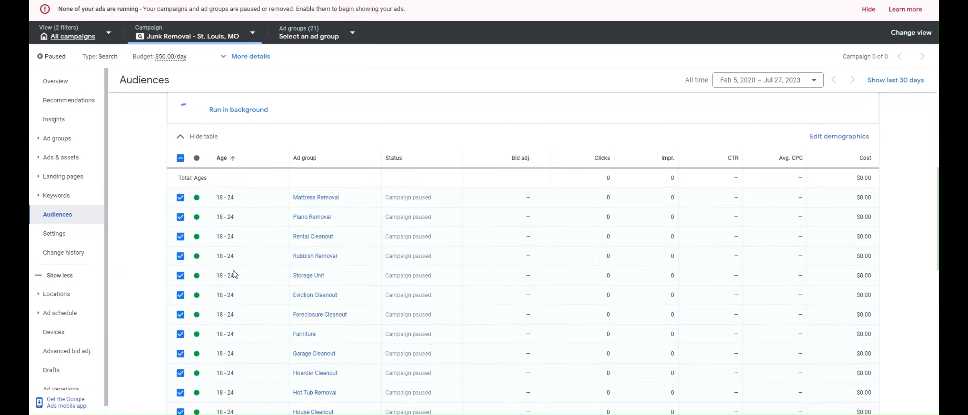
pyautogui.scroll(10, 251, 298)
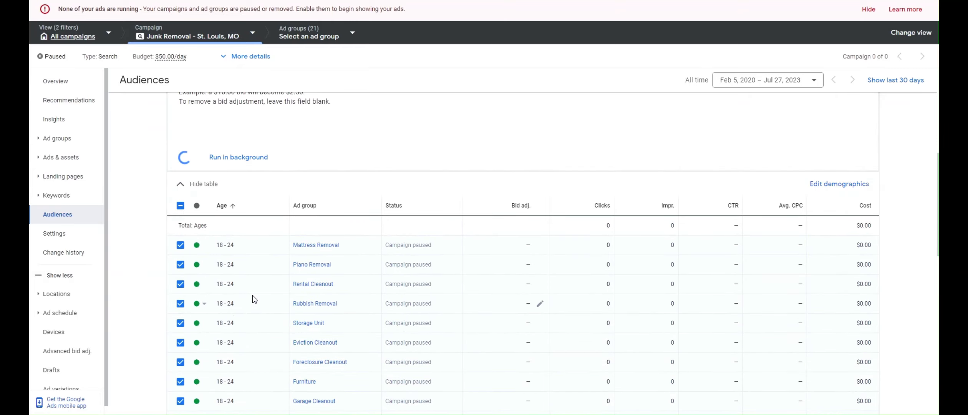
pyautogui.scroll(3, 255, 298)
pyautogui.scroll(-10, 256, 257)
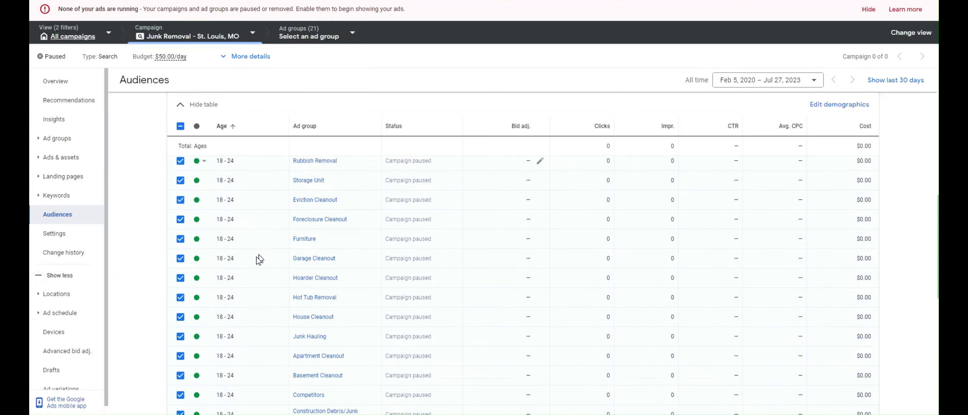
pyautogui.scroll(10, 270, 221)
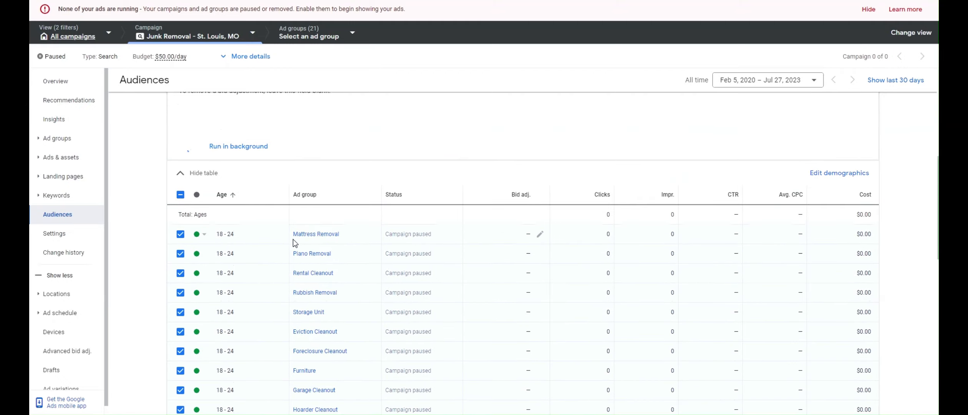
# Let the age bid change run in the background and open the audience segment browser at campaign level.
pyautogui.scroll(5, 352, 197)
pyautogui.click(237, 336)
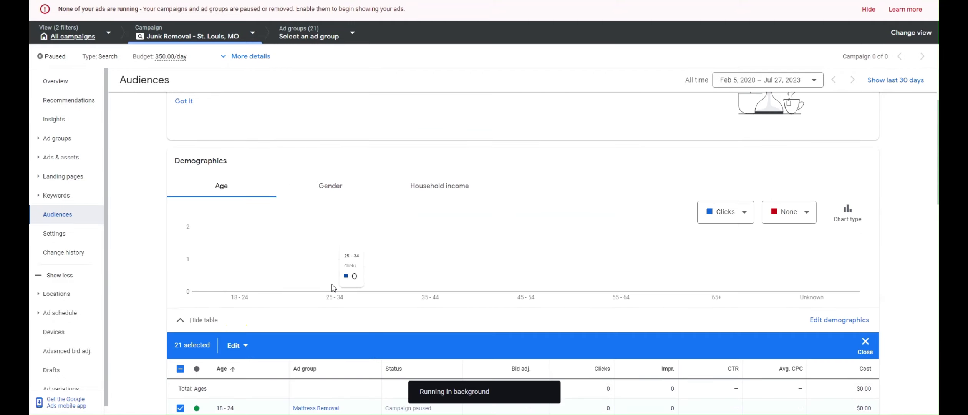
pyautogui.scroll(3, 259, 219)
pyautogui.click(803, 116)
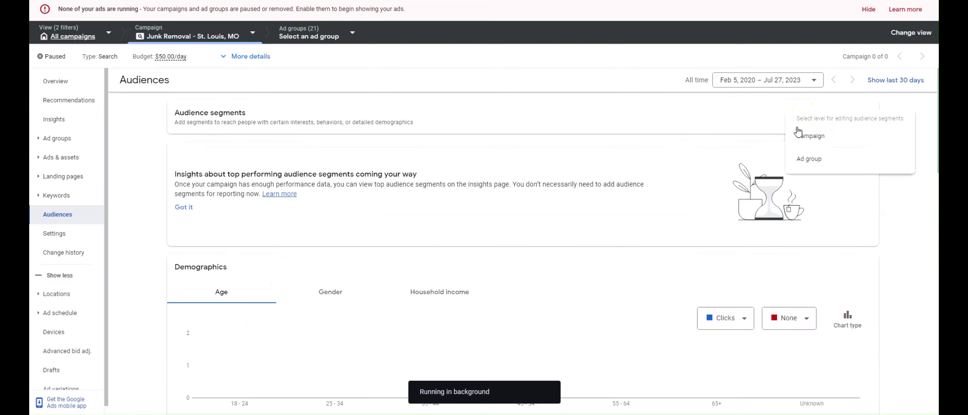
pyautogui.click(812, 135)
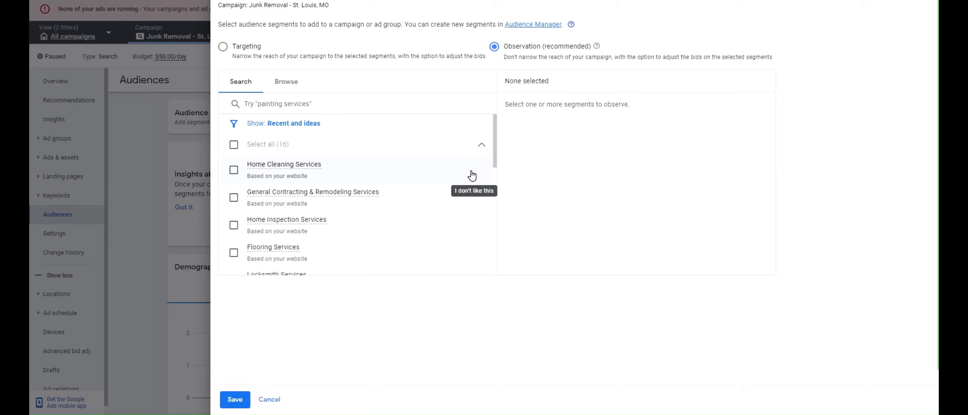
pyautogui.click(287, 81)
# Look into the Who they are category and read the description of the Observation option.
pyautogui.click(343, 107)
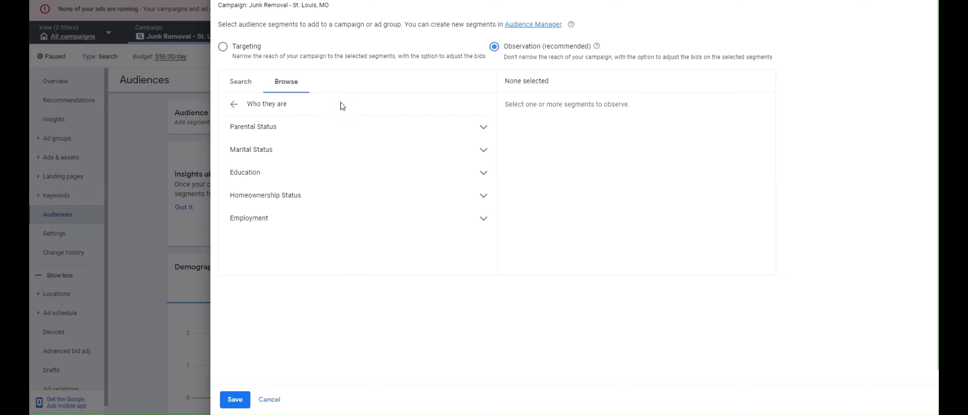
pyautogui.click(231, 104)
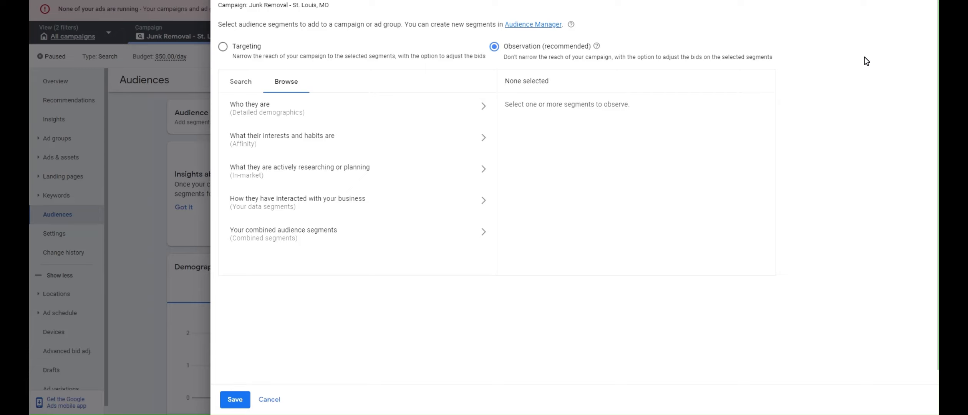
pyautogui.moveTo(504, 57); pyautogui.dragTo(613, 57)
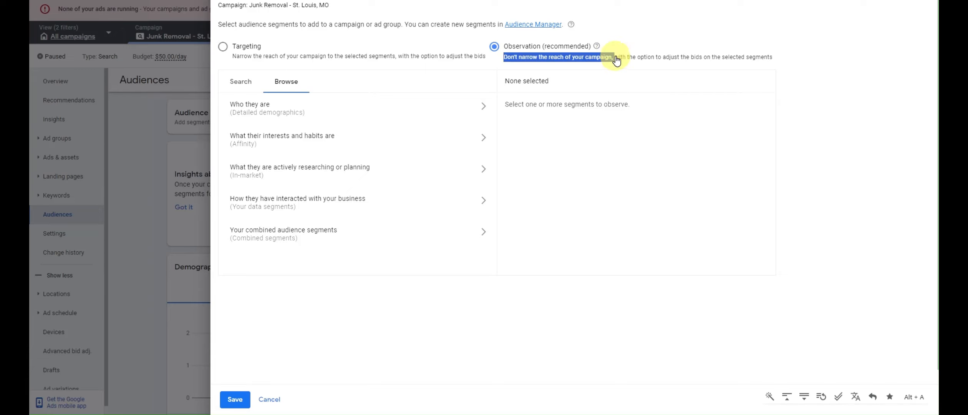
pyautogui.click(823, 62)
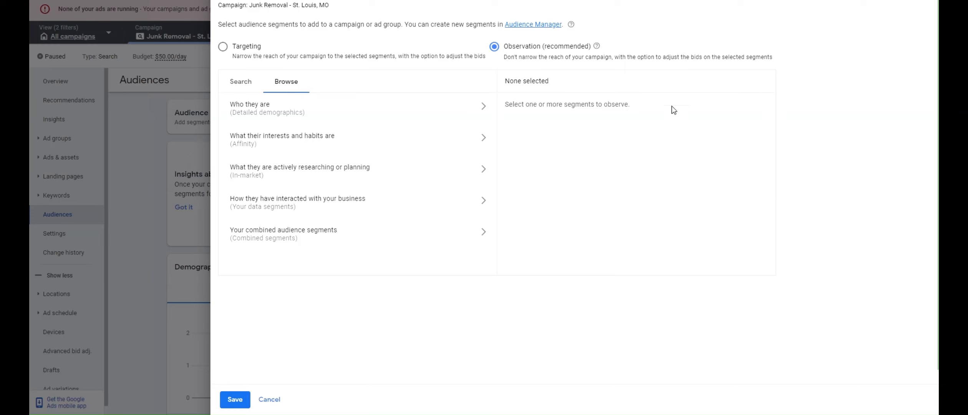
# Add all five Parents segments under Parental Status, from Parents of Infants (0-1 years) to Parents of Teens (13-17 years).
pyautogui.click(370, 111)
pyautogui.click(357, 125)
pyautogui.click(341, 146)
pyautogui.click(356, 173)
pyautogui.click(380, 195)
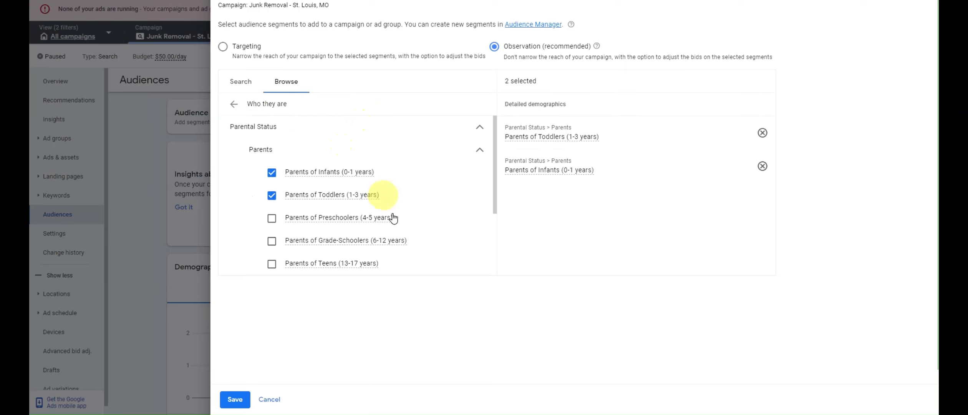
pyautogui.click(390, 217)
pyautogui.click(338, 240)
pyautogui.click(273, 264)
# Add the Single, In a Relationship and Married segments under Marital Status.
pyautogui.click(297, 245)
pyautogui.click(346, 176)
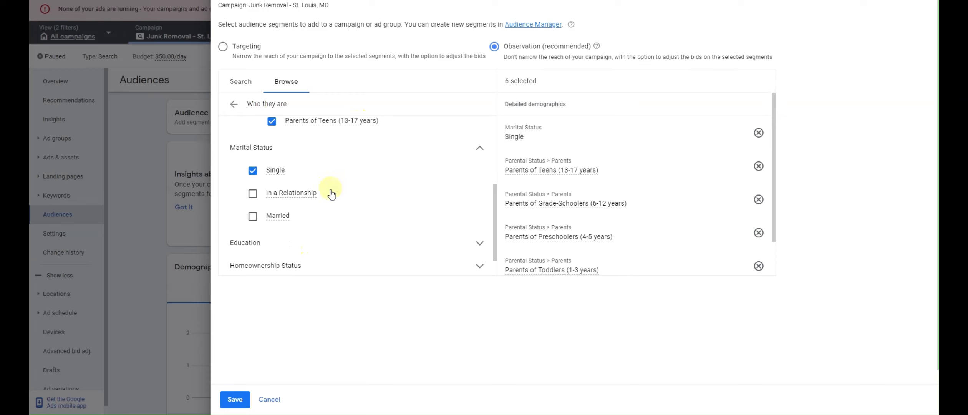
pyautogui.click(390, 195)
pyautogui.click(361, 219)
# Add Current College Students and the High School Graduate, Bachelor's Degree and Advanced Degree segments under Education.
pyautogui.scroll(-1, 331, 201)
pyautogui.click(337, 213)
pyautogui.scroll(-1, 358, 195)
pyautogui.click(357, 187)
pyautogui.click(361, 210)
pyautogui.scroll(-2, 365, 199)
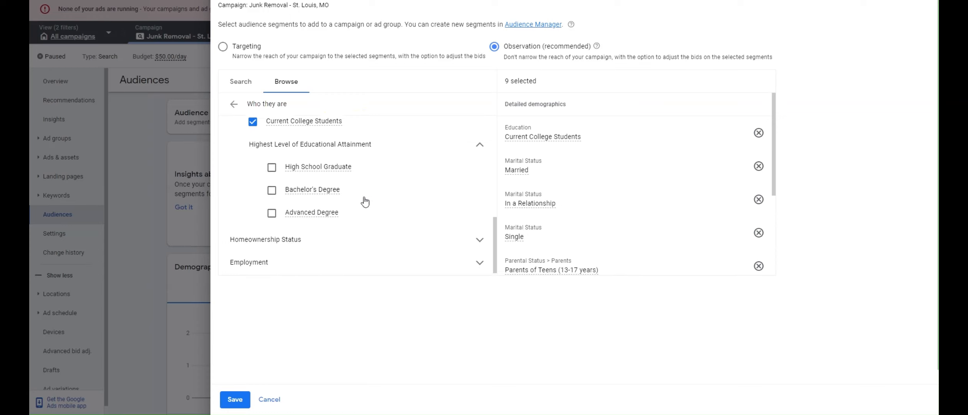
pyautogui.click(363, 165)
pyautogui.click(360, 189)
pyautogui.click(357, 210)
# Add the Homeowners and Renters segments under Homeownership Status.
pyautogui.scroll(-1, 341, 211)
pyautogui.click(341, 221)
pyautogui.click(341, 194)
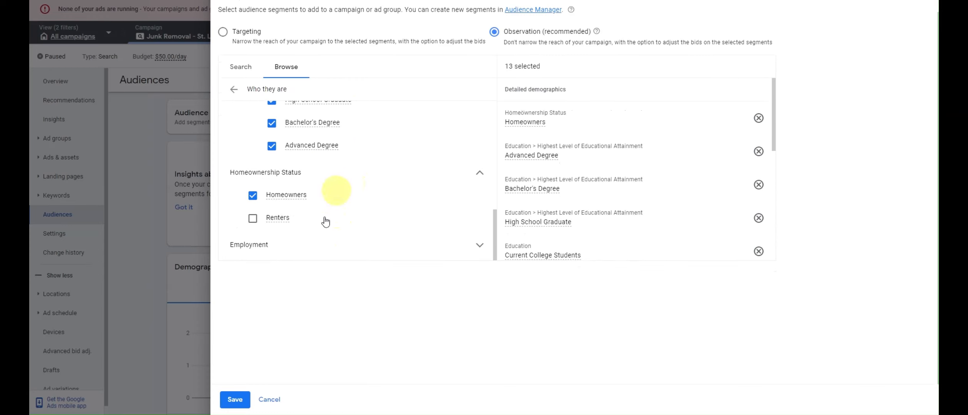
pyautogui.click(324, 218)
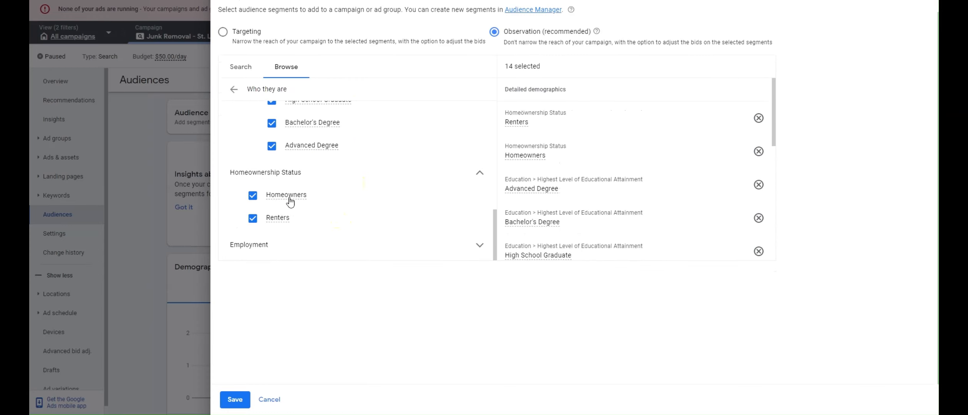
# Add the Small, Large and Very Large Employer company size segments under Employment.
pyautogui.click(278, 248)
pyautogui.scroll(-1, 275, 177)
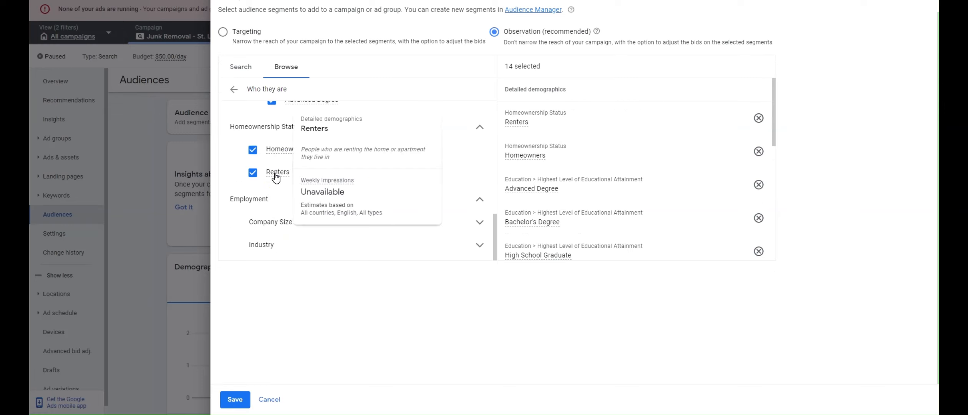
pyautogui.click(277, 222)
pyautogui.scroll(-2, 319, 192)
pyautogui.click(319, 173)
pyautogui.click(319, 195)
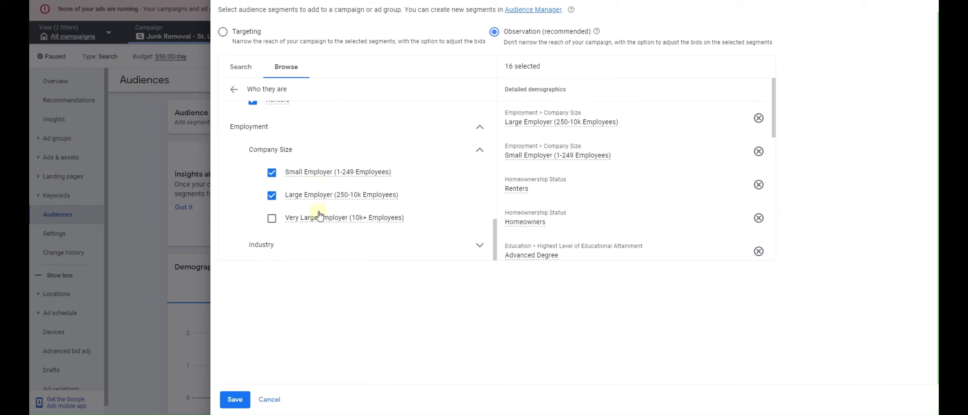
pyautogui.click(319, 217)
# Add the Construction, Education, Financial, Healthcare, Hospitality, Manufacturing, Real Estate and Technology industry segments under Employment.
pyautogui.click(292, 245)
pyautogui.scroll(-3, 292, 192)
pyautogui.click(304, 124)
pyautogui.click(307, 147)
pyautogui.click(307, 169)
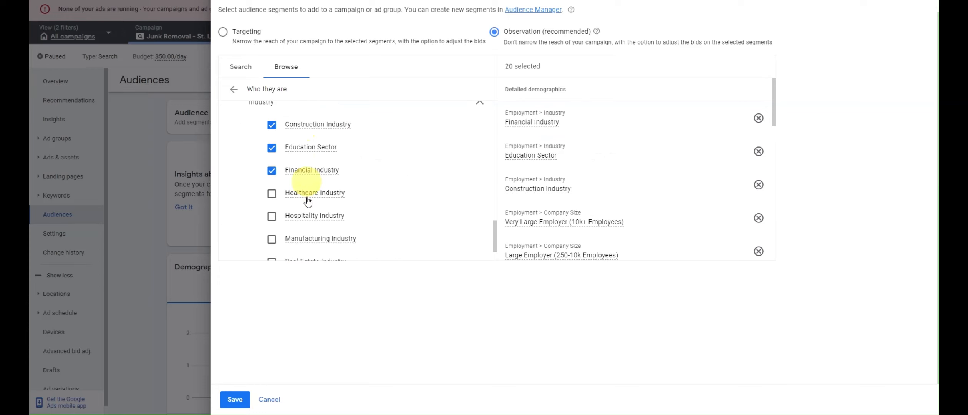
pyautogui.click(307, 193)
pyautogui.click(307, 216)
pyautogui.click(308, 239)
pyautogui.scroll(-1, 307, 215)
pyautogui.click(309, 221)
pyautogui.click(298, 244)
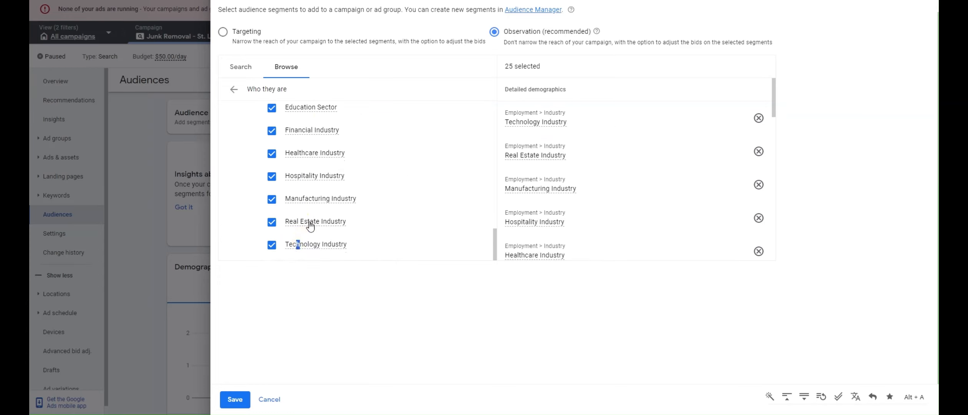
# Add the Affinity segments Banking & Finance, Beauty & Wellness, Food & Dining, Home & Garden, Lifestyles & Hobbies, and Media & Entertainment.
pyautogui.scroll(5, 389, 179)
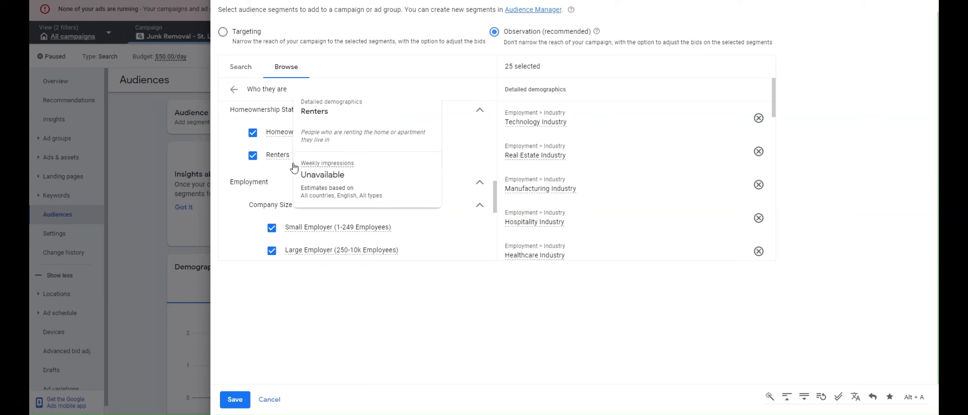
pyautogui.scroll(5, 269, 169)
pyautogui.click(233, 103)
pyautogui.click(297, 143)
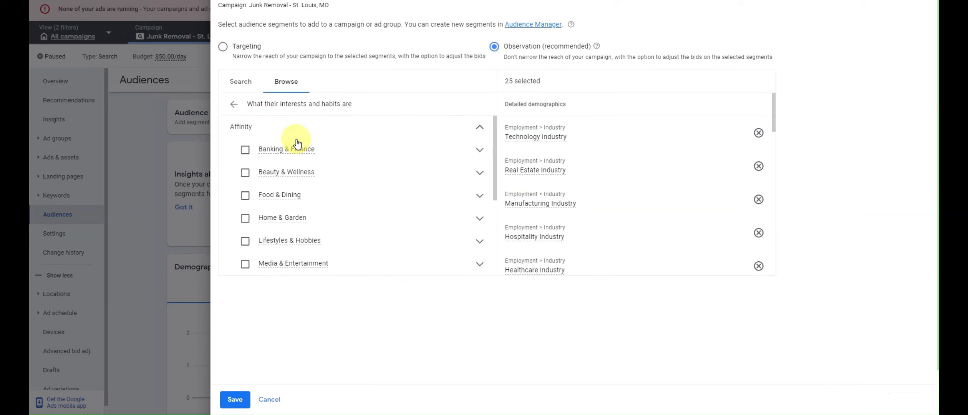
pyautogui.click(311, 150)
pyautogui.click(319, 173)
pyautogui.click(323, 195)
pyautogui.click(323, 218)
pyautogui.click(323, 241)
pyautogui.click(325, 263)
# Add the Affinity segments News & Politics, Shoppers, Sports & Fitness, Technology, Travel, and Vehicles & Transportation, and return to the segment categories.
pyautogui.scroll(-3, 329, 221)
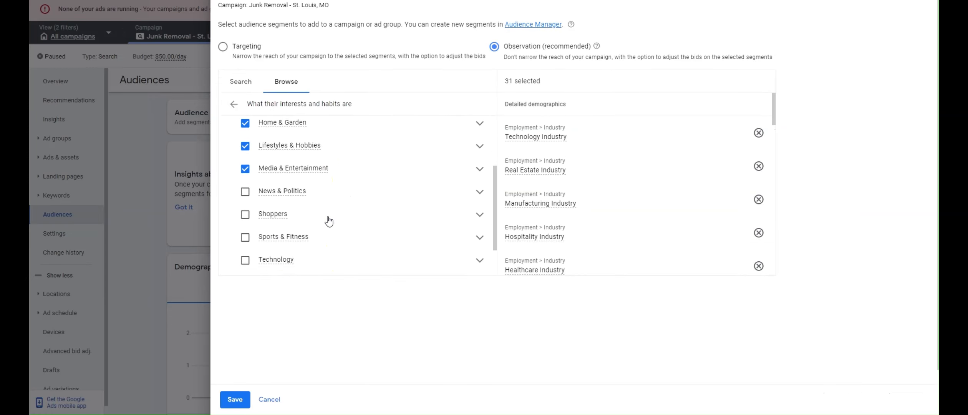
pyautogui.click(321, 193)
pyautogui.click(316, 215)
pyautogui.click(313, 237)
pyautogui.click(319, 260)
pyautogui.scroll(-2, 323, 253)
pyautogui.click(346, 235)
pyautogui.click(346, 259)
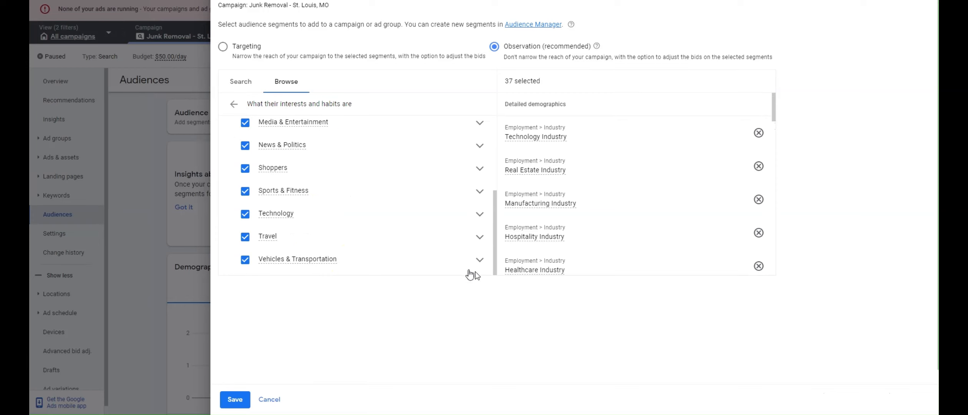
pyautogui.click(480, 260)
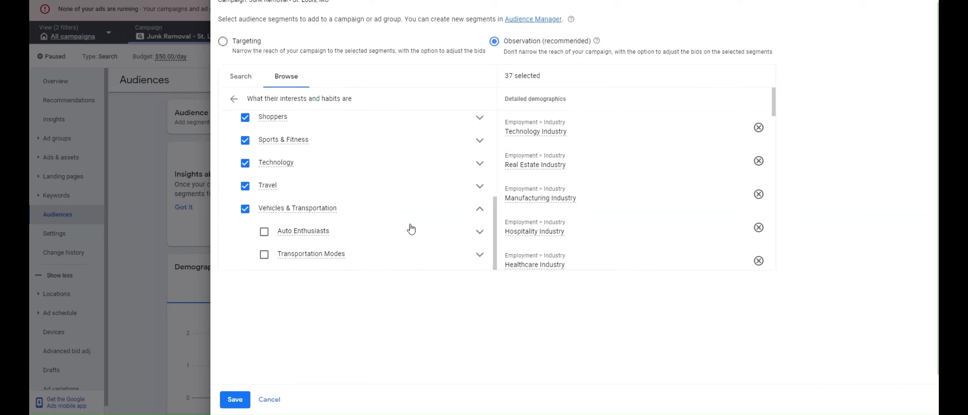
pyautogui.click(483, 206)
pyautogui.scroll(6, 253, 186)
pyautogui.click(234, 104)
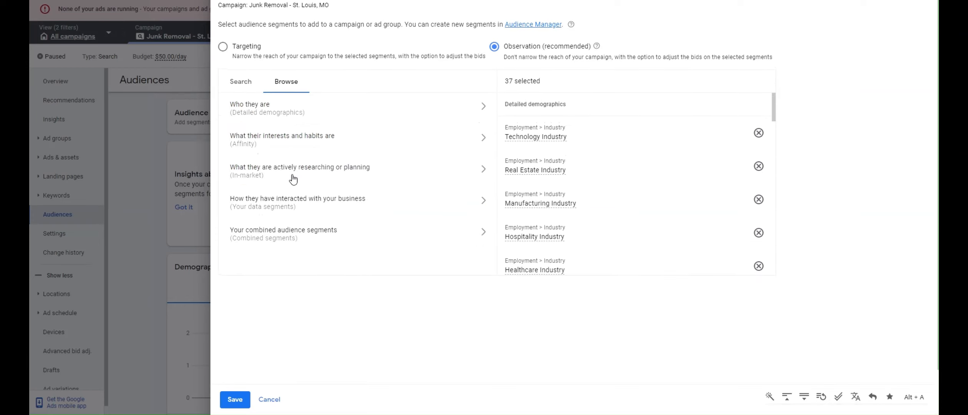
# Add the first six In-market segments, from Apparel & Accessories through Business & Industrial Products.
pyautogui.click(293, 179)
pyautogui.click(325, 170)
pyautogui.click(342, 194)
pyautogui.click(351, 219)
pyautogui.click(357, 244)
pyautogui.click(359, 267)
pyautogui.scroll(-2, 361, 261)
pyautogui.click(364, 238)
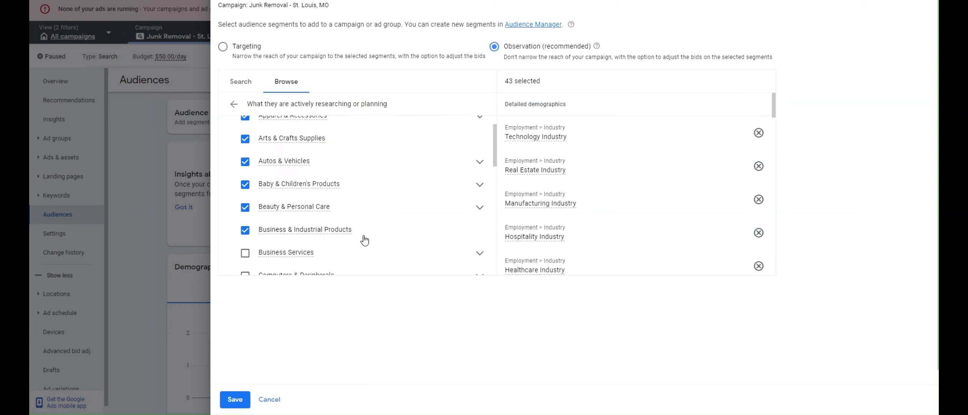
# Add the In-market segments Business Services, Computers & Peripherals, Consumer Electronics, Dating Services, Education and Employment.
pyautogui.click(352, 240)
pyautogui.click(341, 262)
pyautogui.scroll(-2, 340, 238)
pyautogui.click(335, 188)
pyautogui.click(333, 211)
pyautogui.click(330, 233)
pyautogui.click(333, 255)
# Add the In-market segments Event Tickets, Financial Services, Food, Gifts & Occasions, Home & Garden, and Media & Entertainment.
pyautogui.scroll(-1, 356, 223)
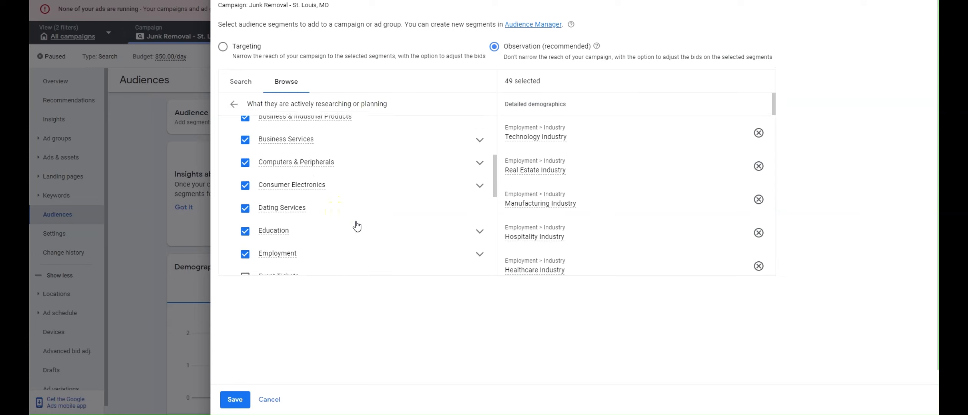
pyautogui.scroll(-1, 357, 226)
pyautogui.click(342, 232)
pyautogui.click(345, 250)
pyautogui.scroll(-2, 334, 239)
pyautogui.click(325, 211)
pyautogui.click(330, 226)
pyautogui.click(335, 247)
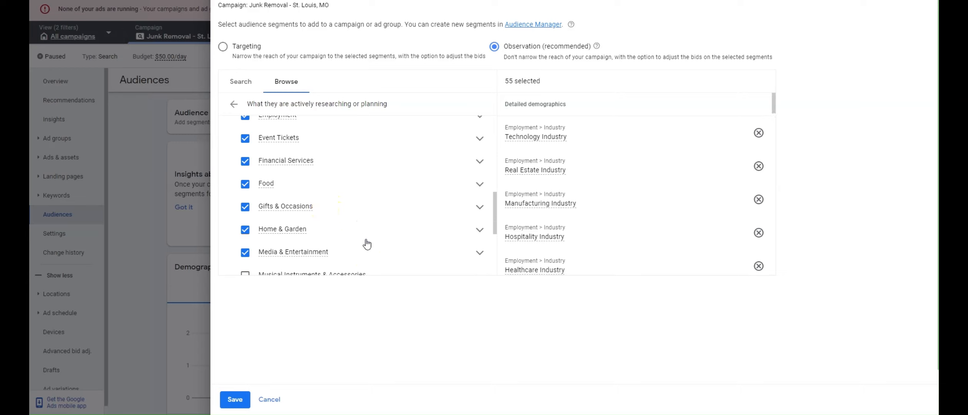
# Add the In-market segments Musical Instruments & Accessories, Real Estate, Seasonal Shopping, Software, Sports & Fitness, Telecom and Travel.
pyautogui.scroll(-1, 365, 241)
pyautogui.click(335, 226)
pyautogui.click(344, 248)
pyautogui.scroll(-2, 334, 223)
pyautogui.click(333, 185)
pyautogui.click(328, 200)
pyautogui.click(330, 224)
pyautogui.click(329, 246)
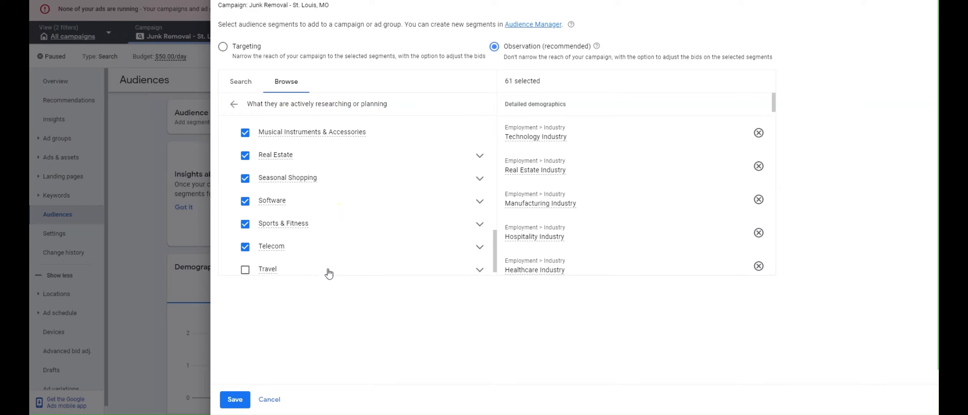
pyautogui.click(328, 271)
# Return to the segment categories and check the How they have interacted with your business category for available segments.
pyautogui.scroll(8, 269, 154)
pyautogui.click(234, 104)
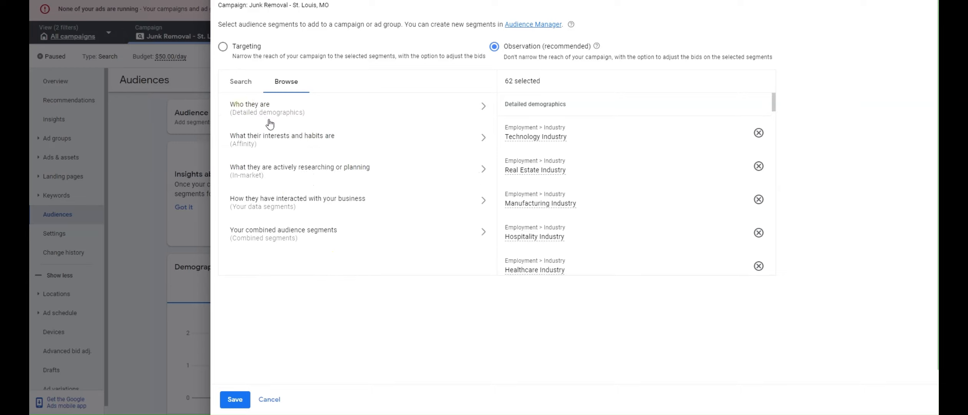
pyautogui.click(313, 202)
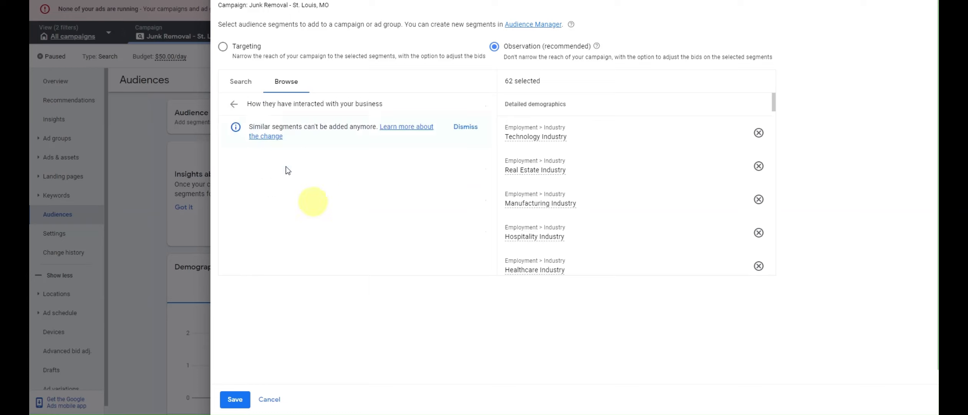
pyautogui.click(234, 104)
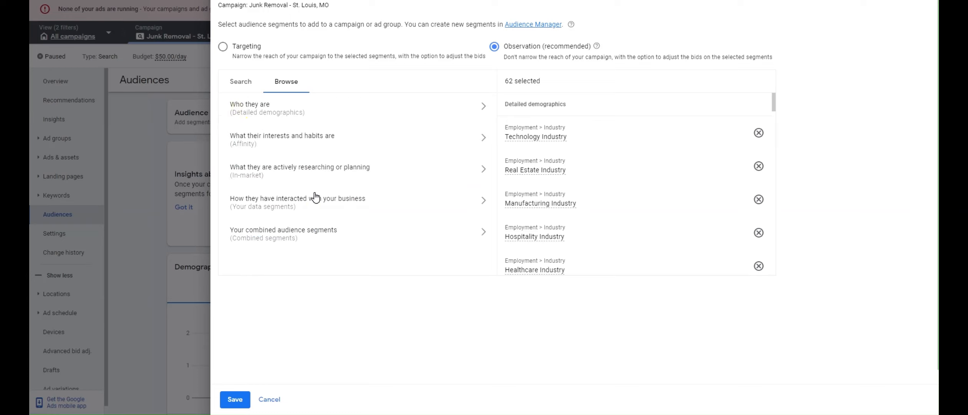
# From the suggested segment ideas, add Home Cleaning Services, General Contracting & Remodeling Services and Home Inspection Services.
pyautogui.click(234, 85)
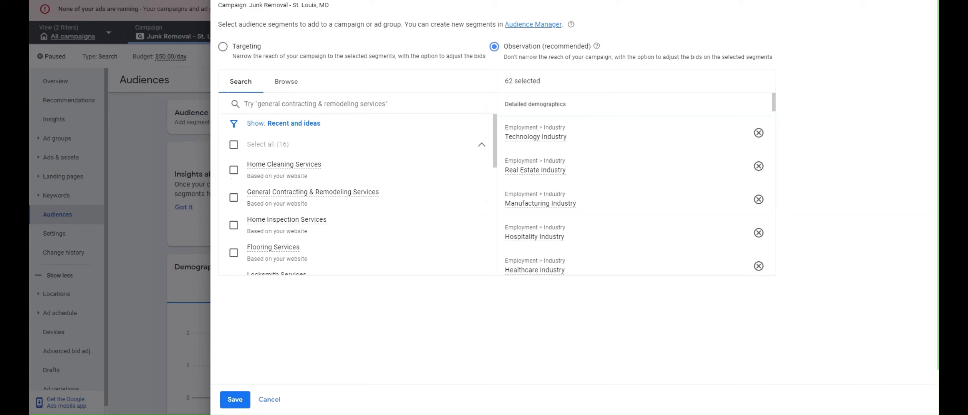
pyautogui.moveTo(565, 26); pyautogui.dragTo(525, 17)
pyautogui.click(309, 19)
pyautogui.scroll(-3, 457, 216)
pyautogui.scroll(3, 447, 217)
pyautogui.click(345, 101)
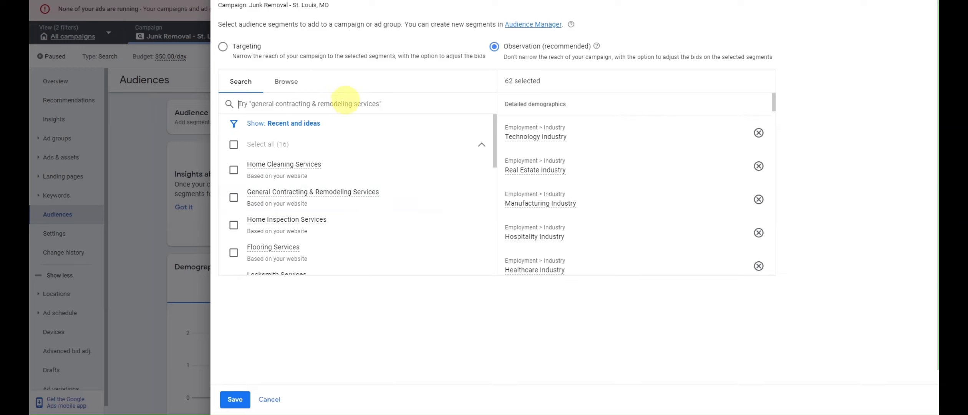
pyautogui.click(351, 166)
pyautogui.click(371, 190)
pyautogui.click(361, 217)
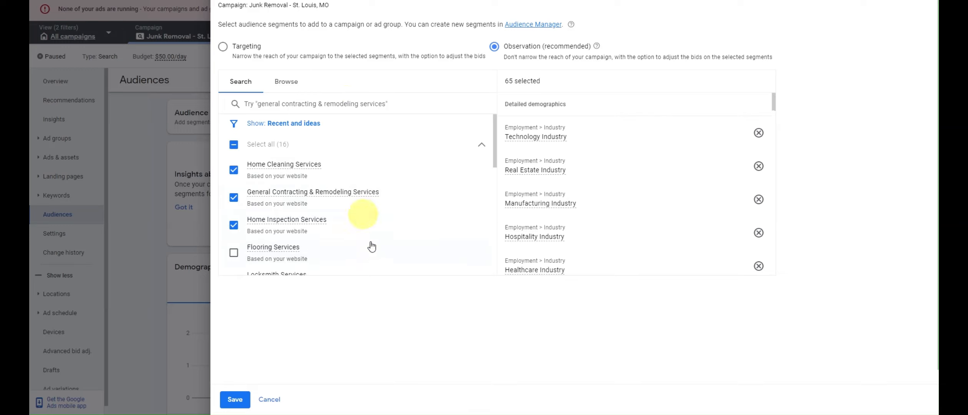
# Add the suggested segments Flooring Services, Locksmith Services, Lawn & Garden Maintenance, Roofing Services, Painting Services and Electrician Services.
pyautogui.click(371, 246)
pyautogui.scroll(-1, 376, 225)
pyautogui.click(368, 228)
pyautogui.click(367, 250)
pyautogui.scroll(-2, 369, 218)
pyautogui.click(346, 200)
pyautogui.click(356, 238)
pyautogui.click(361, 255)
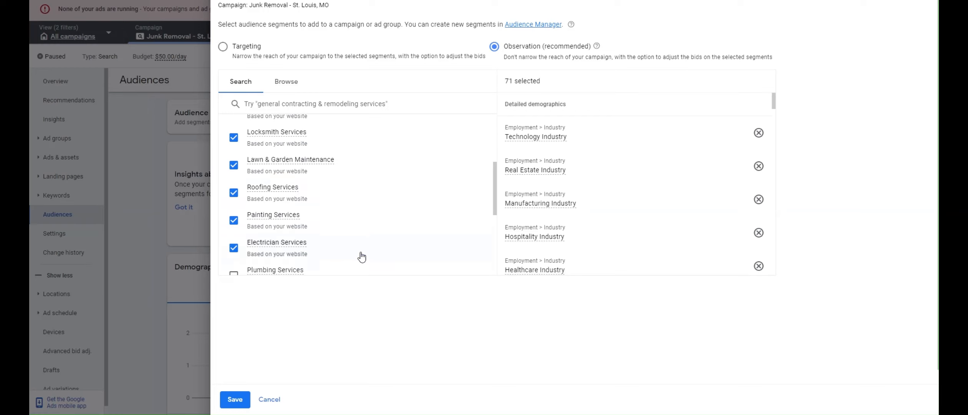
# Add the suggested segments Plumbing Services, Pickup Trucks (New), Washers & Dryers and Pickup Trucks (Used).
pyautogui.click(356, 271)
pyautogui.scroll(-2, 355, 249)
pyautogui.click(353, 255)
pyautogui.scroll(-3, 352, 255)
pyautogui.click(348, 159)
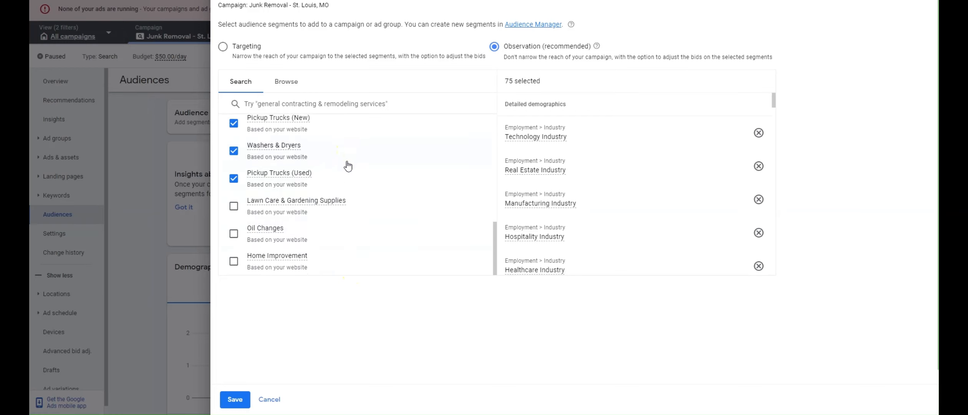
pyautogui.click(348, 179)
# Add the suggested segments Lawn Care & Gardening Supplies, Oil Changes and Home Improvement.
pyautogui.click(353, 211)
pyautogui.click(347, 236)
pyautogui.click(345, 263)
pyautogui.scroll(-1, 365, 227)
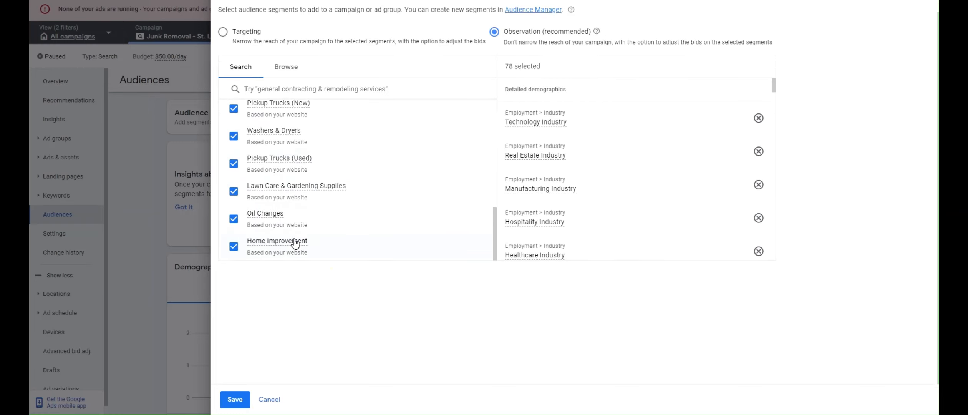
# Review the list of suggested audience segments and the details of the Home Improvement segment.
pyautogui.moveTo(307, 243)
pyautogui.scroll(9, 302, 154)
pyautogui.click(303, 103)
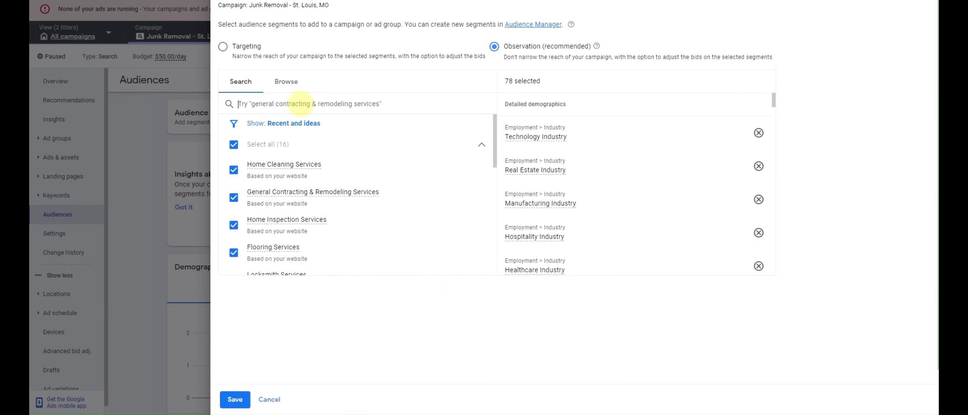
pyautogui.scroll(-8, 306, 208)
pyautogui.moveTo(274, 259)
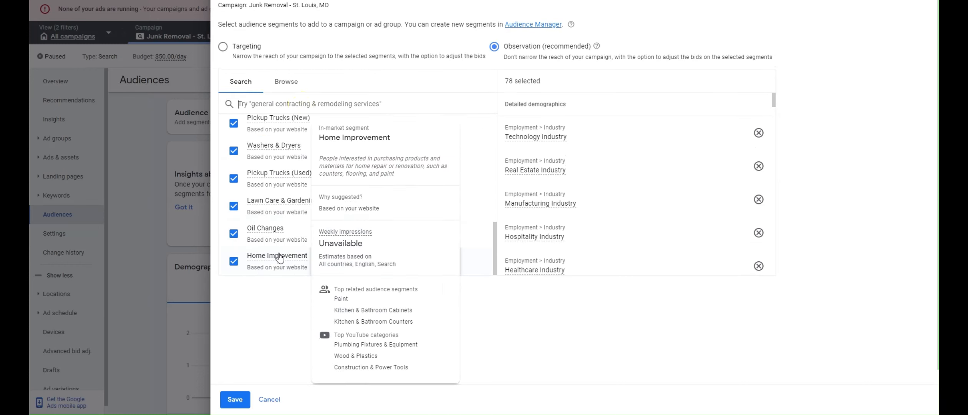
pyautogui.scroll(9, 277, 230)
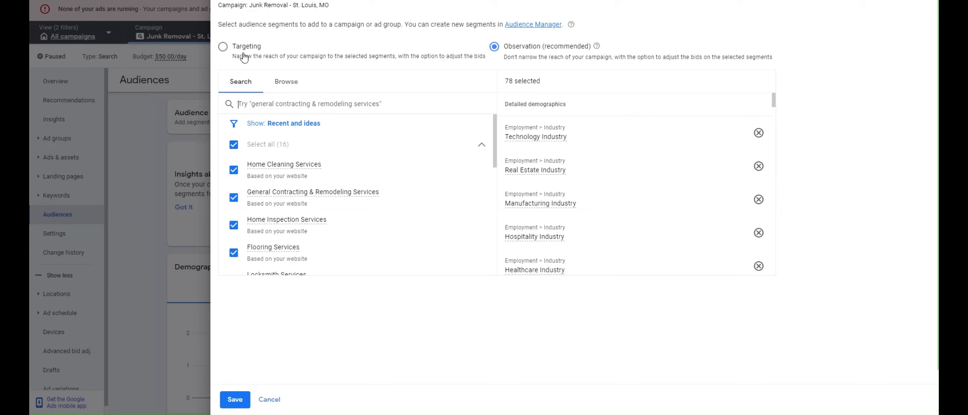
pyautogui.click(279, 103)
pyautogui.scroll(-8, 346, 215)
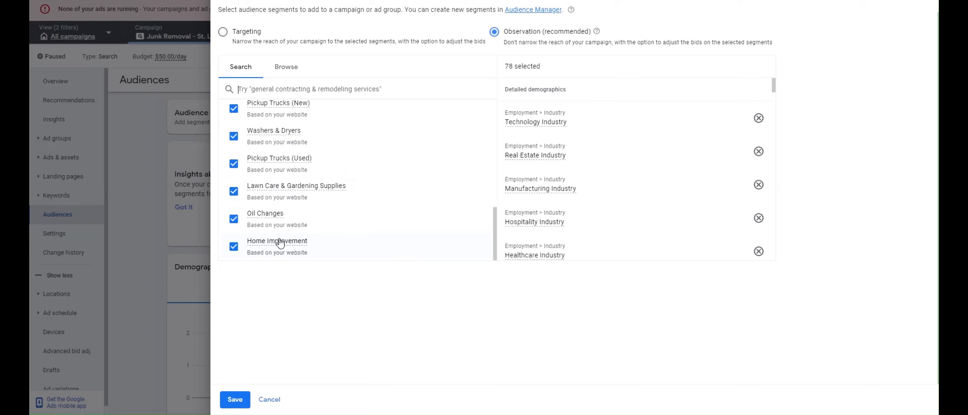
pyautogui.scroll(10, 308, 230)
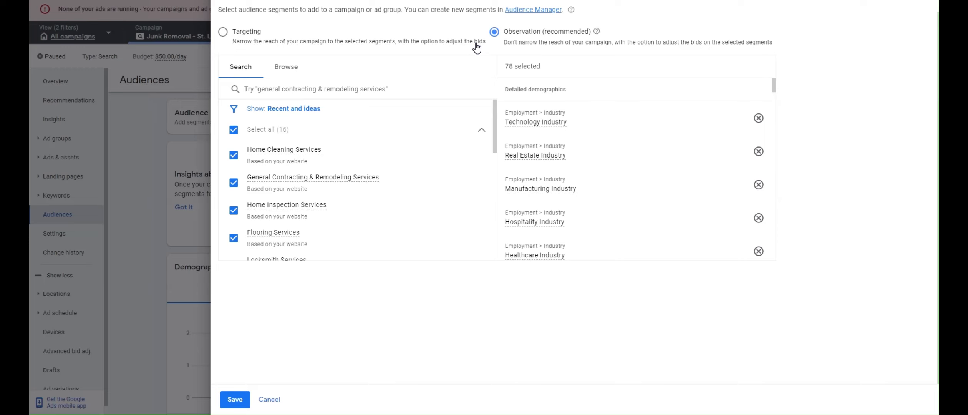
pyautogui.click(319, 88)
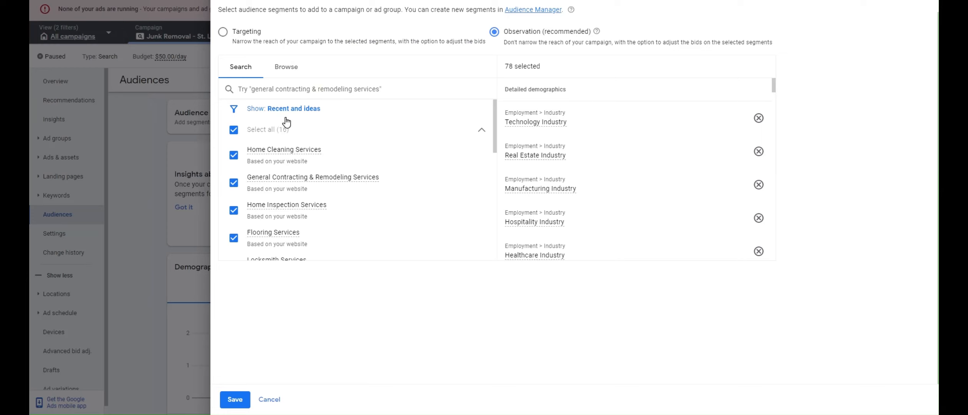
# Search the segments for "junk removal" and add Charitable Donors & Volunteers along with an unselected in-market result.
pyautogui.click(287, 67)
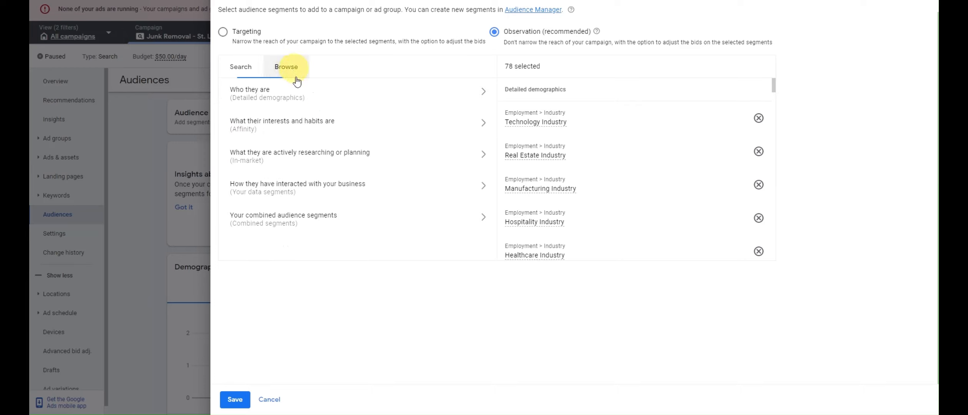
pyautogui.click(247, 72)
pyautogui.write('junk removal')
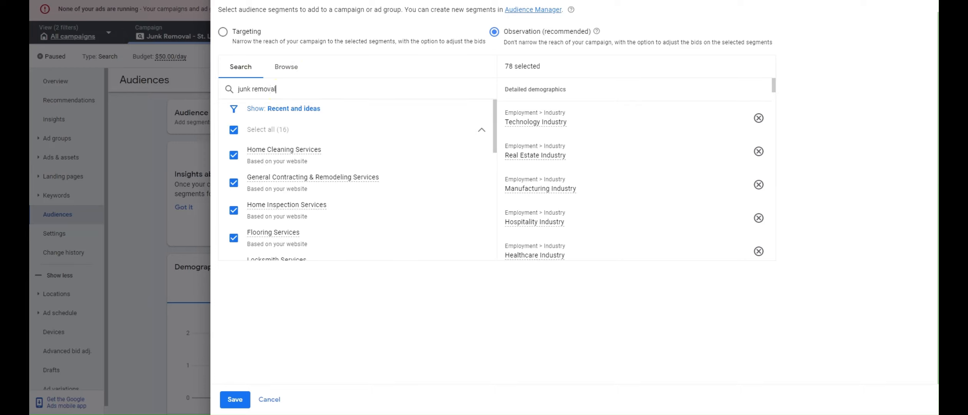
pyautogui.scroll(-8, 329, 164)
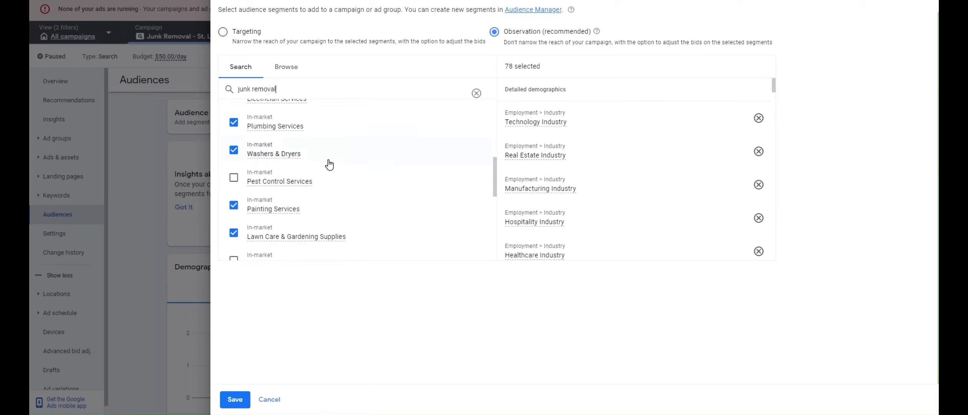
pyautogui.click(357, 150)
pyautogui.scroll(-4, 326, 156)
pyautogui.click(327, 144)
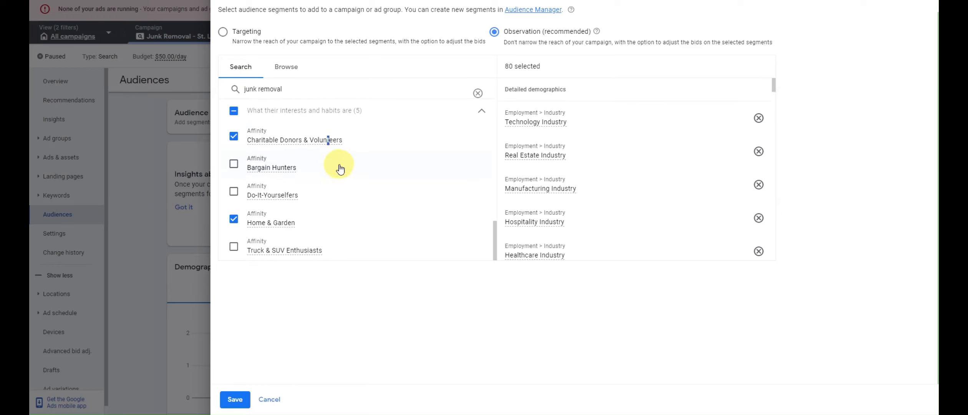
# Add the affinity segments Bargain Hunters, Do-It-Yourselfers and Truck & SUV Enthusiasts, plus the remaining unselected in-market result.
pyautogui.click(337, 166)
pyautogui.click(335, 192)
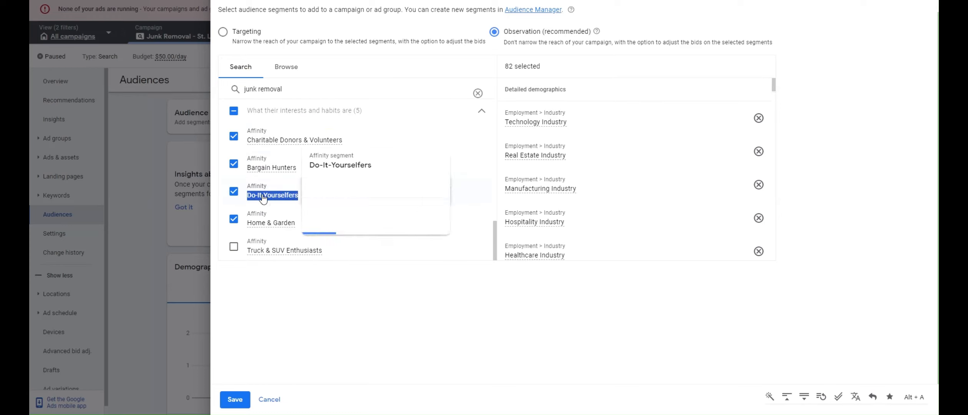
pyautogui.click(290, 240)
pyautogui.scroll(13, 371, 212)
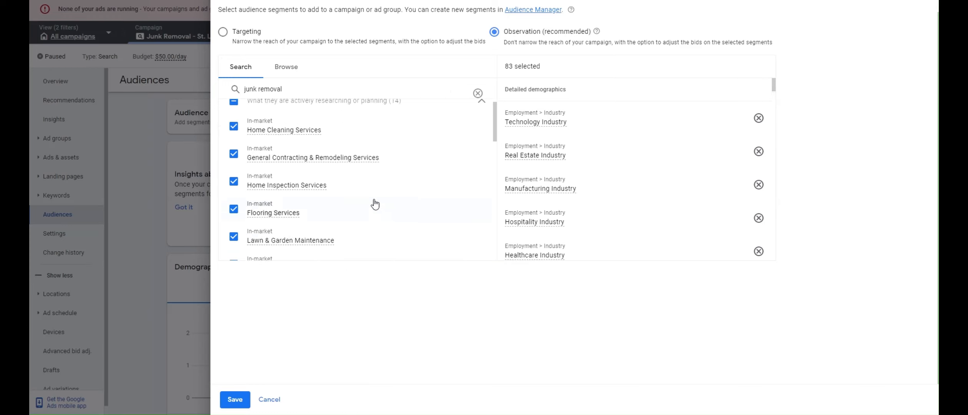
pyautogui.scroll(-6, 374, 204)
pyautogui.click(344, 173)
pyautogui.scroll(1, 388, 195)
pyautogui.scroll(5, 389, 195)
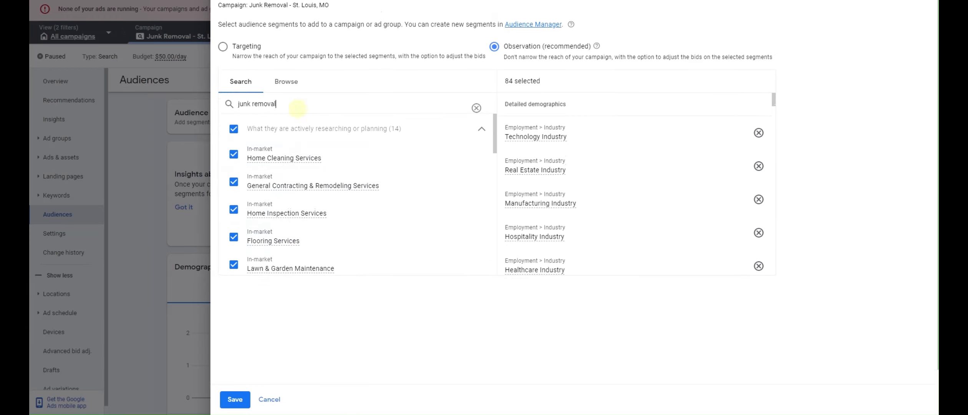
# Search the segments for "home improvement" and add Door & Window Installation, Home Equity Loans, Home Purchase Loans and one further unselected result.
pyautogui.tripleClick(289, 110)
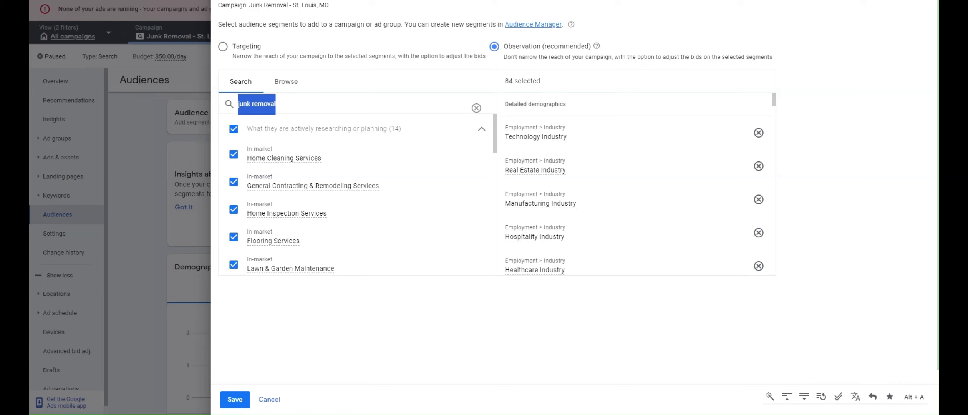
pyautogui.scroll(-5, 299, 201)
pyautogui.scroll(5, 303, 202)
pyautogui.write('home improvement')
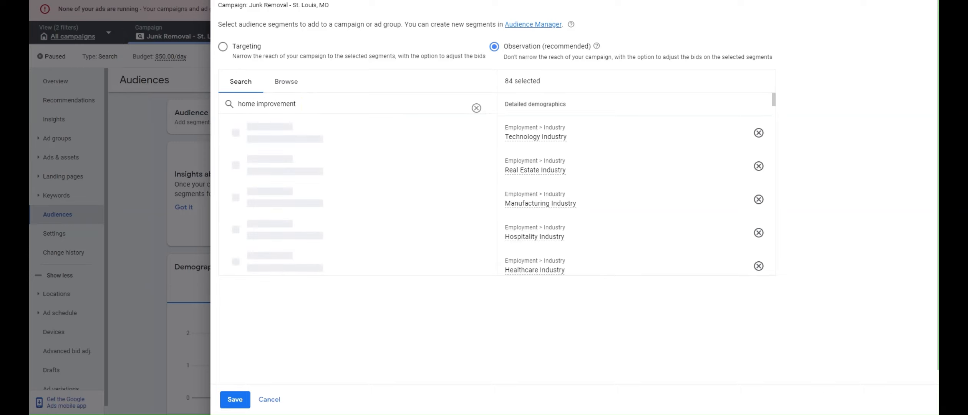
pyautogui.scroll(-3, 321, 152)
pyautogui.click(330, 187)
pyautogui.click(333, 201)
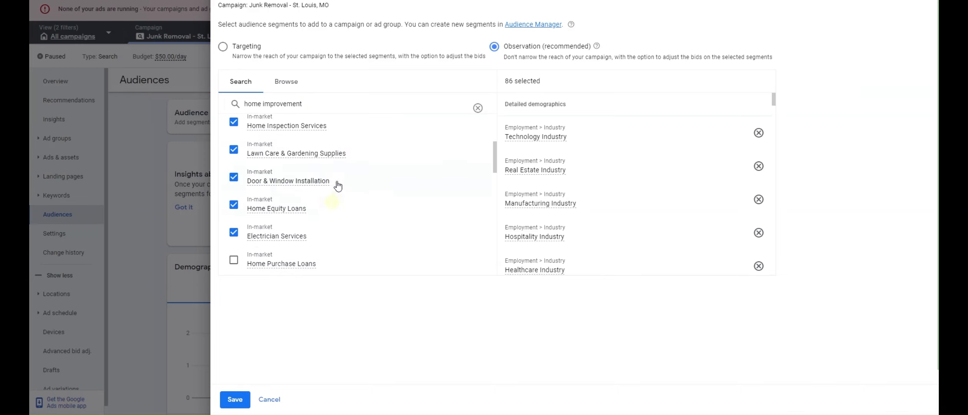
pyautogui.scroll(-2, 337, 184)
pyautogui.click(335, 172)
pyautogui.scroll(-1, 323, 188)
pyautogui.click(303, 222)
pyautogui.scroll(-5, 331, 207)
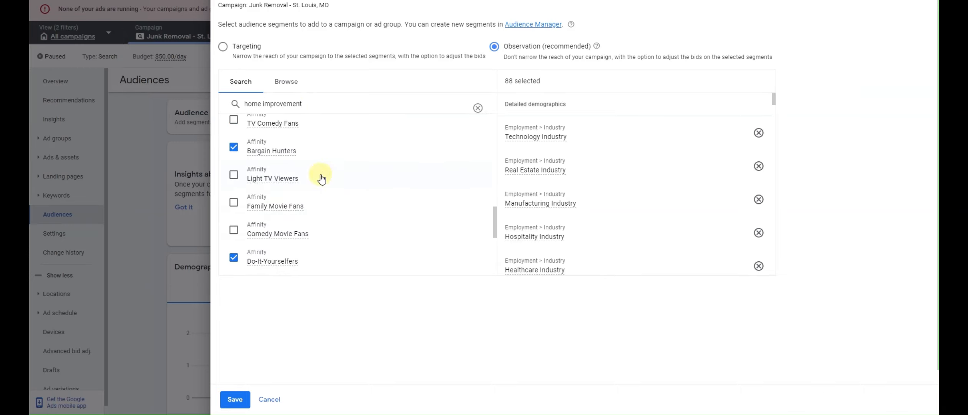
# Add the affinity segments Light TV Viewers, TV Comedy Fans, Family Movie Fans and Comedy Movie Fans.
pyautogui.click(320, 175)
pyautogui.click(336, 126)
pyautogui.click(333, 207)
pyautogui.click(336, 227)
# Add the affinity segments Fans of New & Upcoming Movies, Horror Movie Fans, Documentary & Nonfiction TV Fans and Sci-Fi & Fantasy Movie Fans.
pyautogui.scroll(-4, 335, 225)
pyautogui.click(331, 194)
pyautogui.click(332, 155)
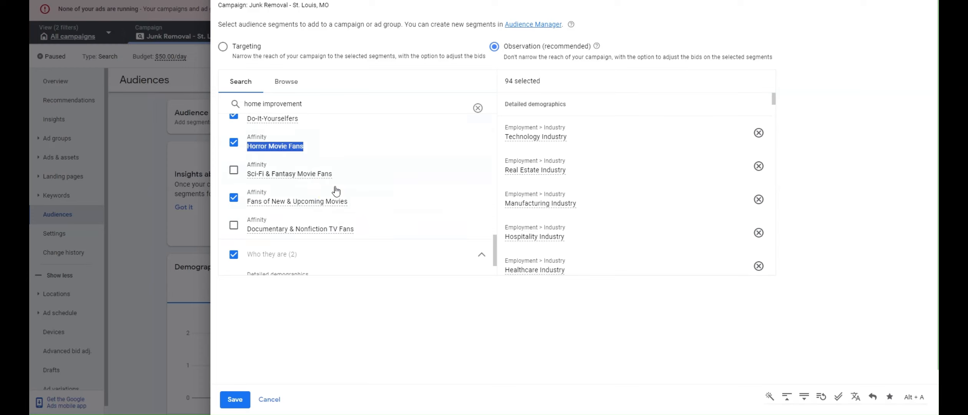
pyautogui.click(328, 221)
pyautogui.click(332, 175)
pyautogui.scroll(-2, 331, 192)
pyautogui.scroll(-1, 331, 197)
# Search the segments for "garbage" and add the affinity segments Shutterbugs, Electronic Dance Music Fans and Metalheads.
pyautogui.tripleClick(312, 87)
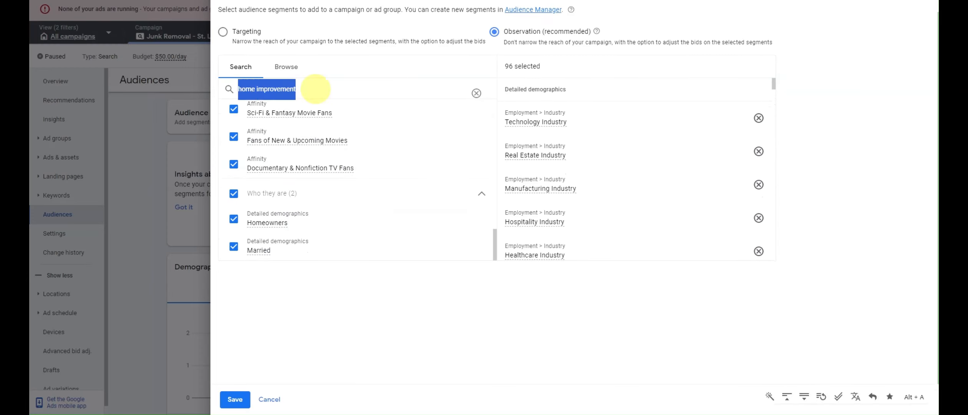
pyautogui.write('garbage')
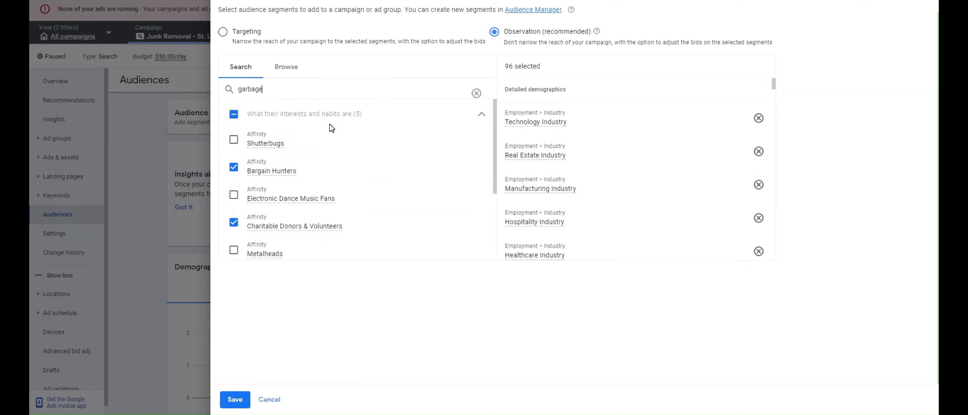
pyautogui.click(330, 139)
pyautogui.click(318, 191)
pyautogui.scroll(-2, 335, 184)
pyautogui.click(309, 163)
pyautogui.scroll(-1, 309, 166)
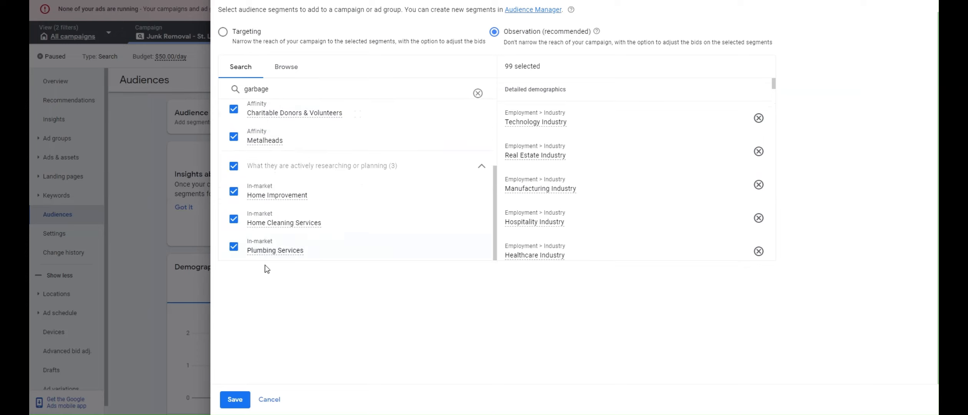
pyautogui.scroll(5, 320, 181)
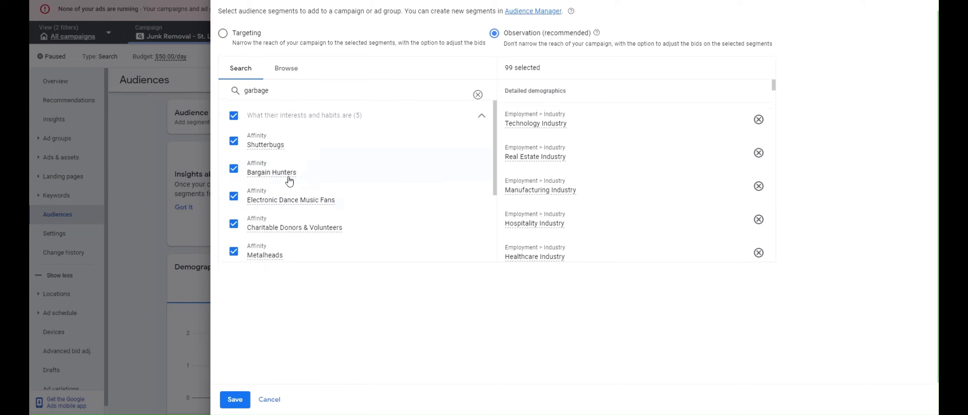
# Save the selected audience segments to the campaign and review them in the expanded audience segments table.
pyautogui.click(240, 402)
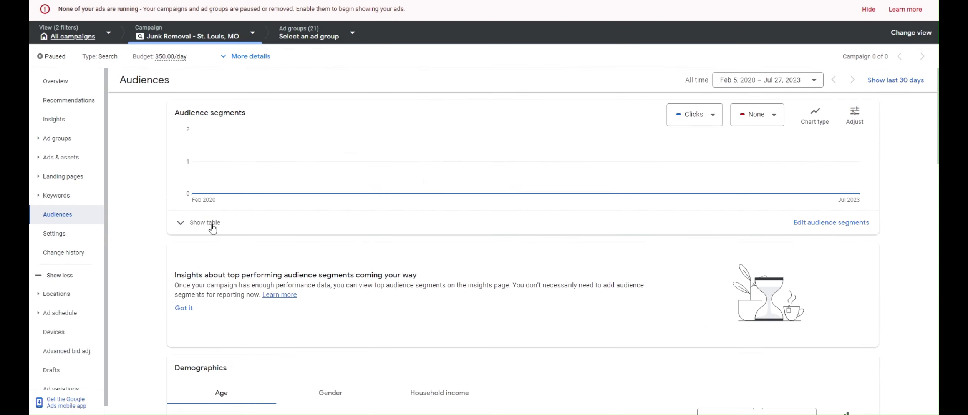
pyautogui.click(205, 223)
pyautogui.scroll(-3, 393, 298)
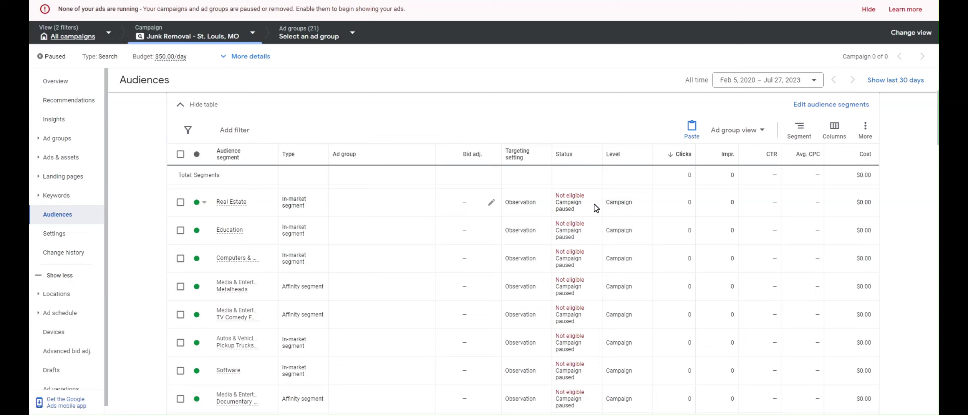
pyautogui.scroll(1, 277, 241)
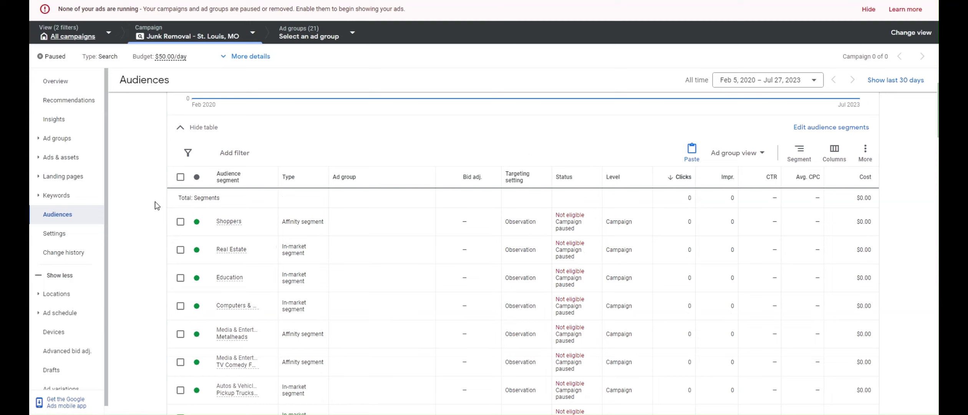
pyautogui.moveTo(155, 201); pyautogui.dragTo(477, 312)
pyautogui.click(430, 304)
pyautogui.scroll(-3, 492, 281)
pyautogui.scroll(5, 441, 262)
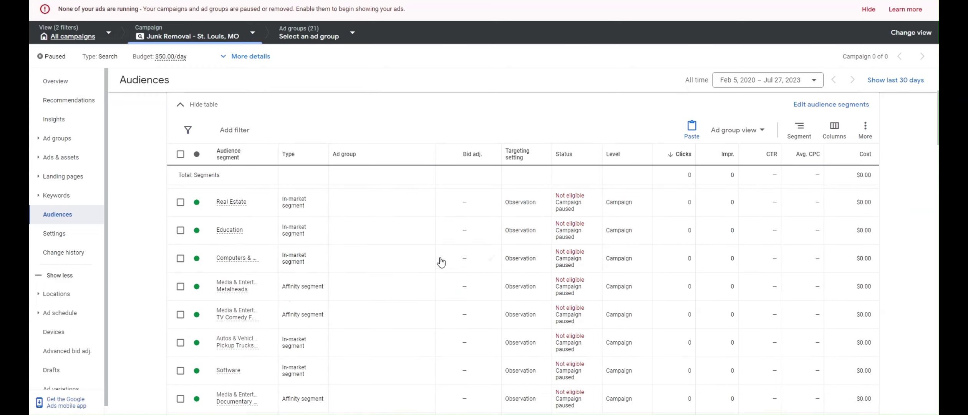
# Set the bid adjustment of the Home & Garden Do-It-Yourself affinity segment to a 50% decrease.
pyautogui.scroll(-8, 423, 256)
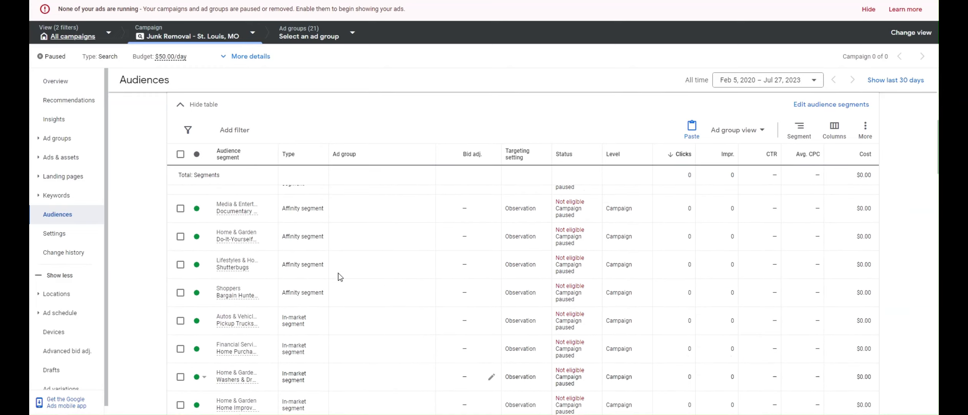
pyautogui.click(492, 237)
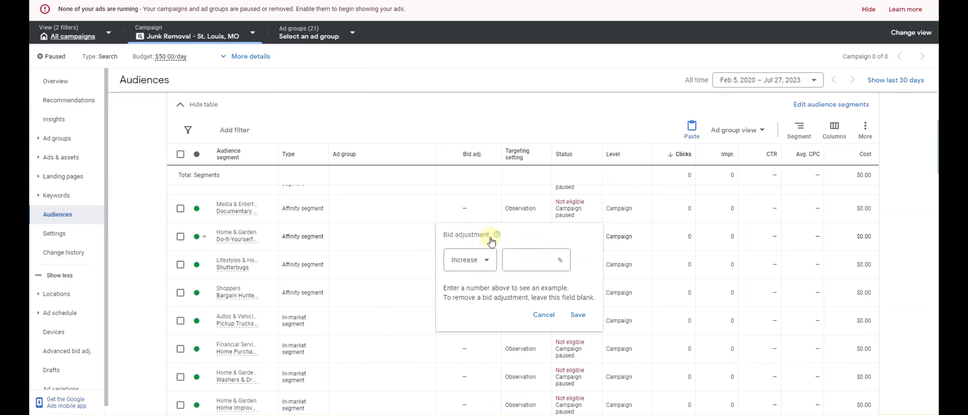
pyautogui.click(468, 259)
pyautogui.click(463, 285)
pyautogui.click(534, 269)
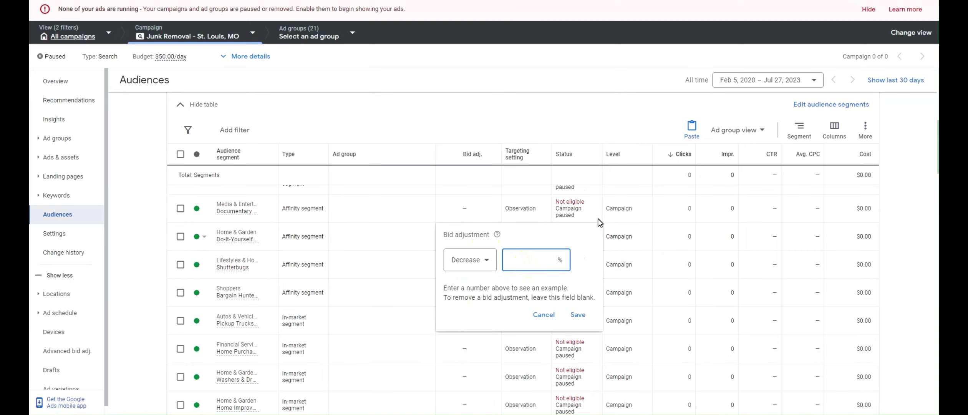
pyautogui.write('50')
pyautogui.click(578, 315)
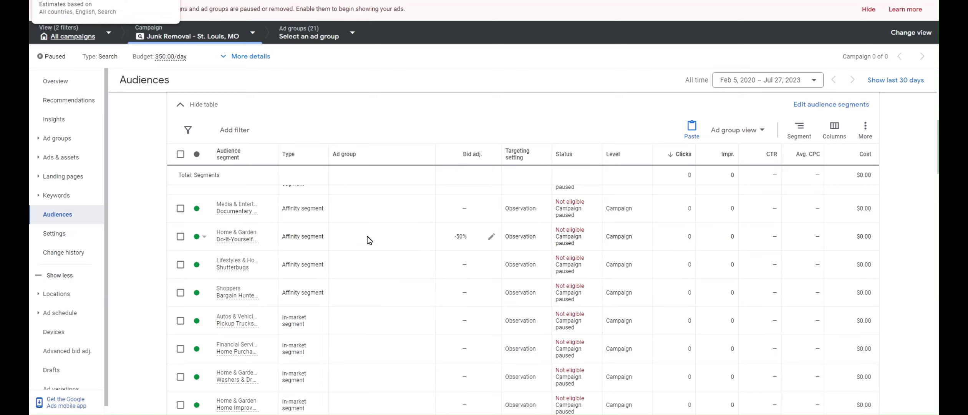
pyautogui.moveTo(331, 234); pyautogui.dragTo(148, 235)
# Collapse the audience segments table and clear all selected rows in the demographics age table.
pyautogui.scroll(5, 517, 245)
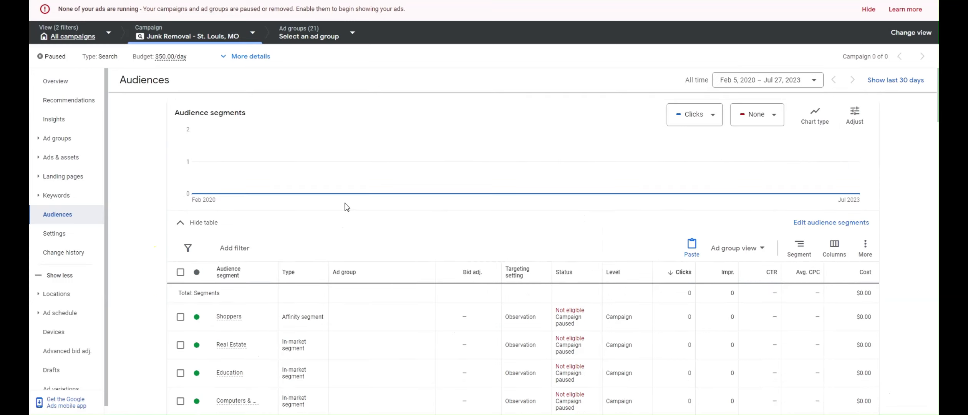
pyautogui.click(191, 222)
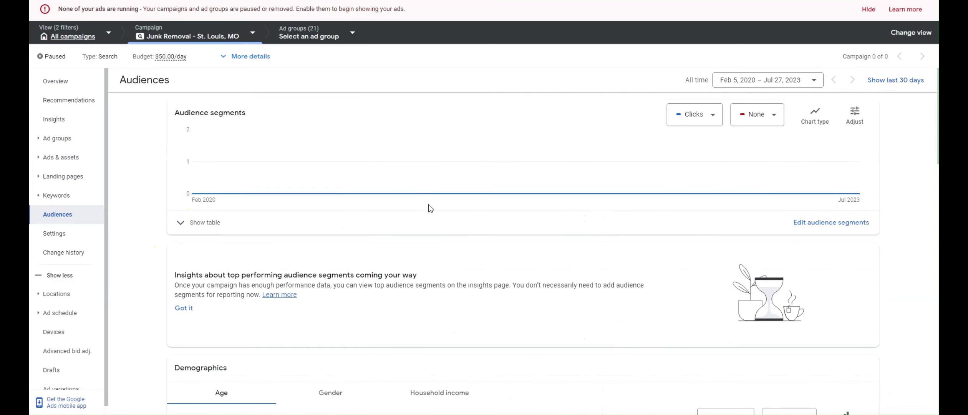
pyautogui.scroll(-5, 204, 198)
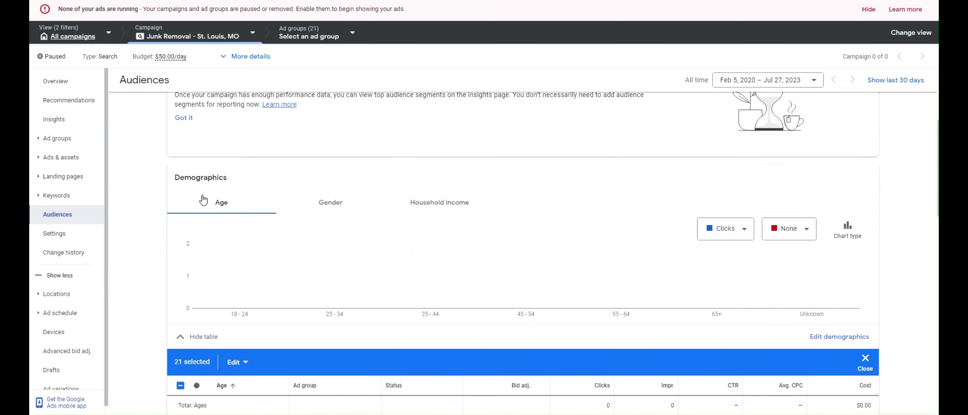
pyautogui.scroll(-5, 196, 196)
pyautogui.click(180, 194)
pyautogui.scroll(-1, 238, 286)
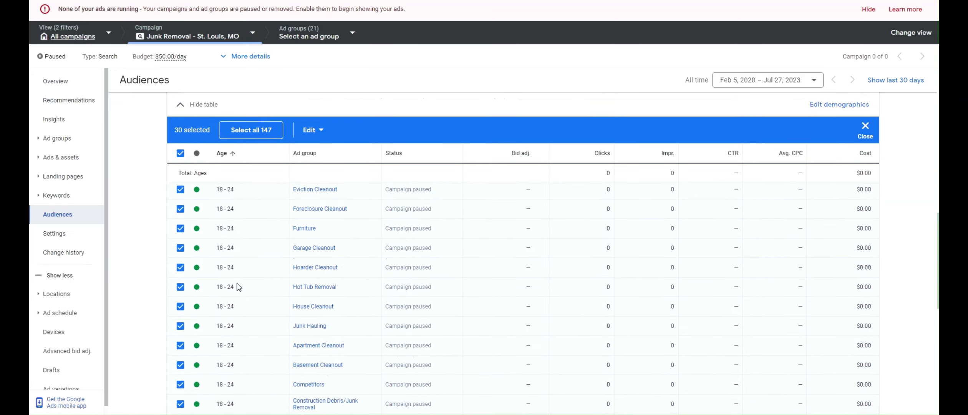
pyautogui.scroll(1, 238, 287)
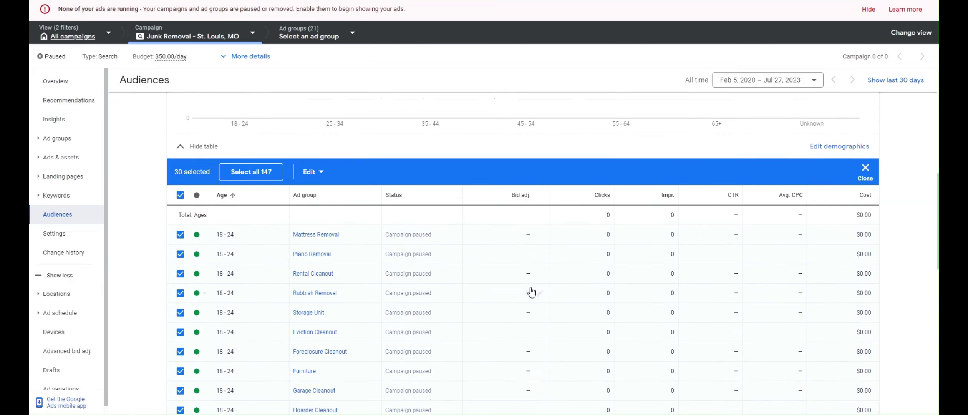
pyautogui.click(180, 195)
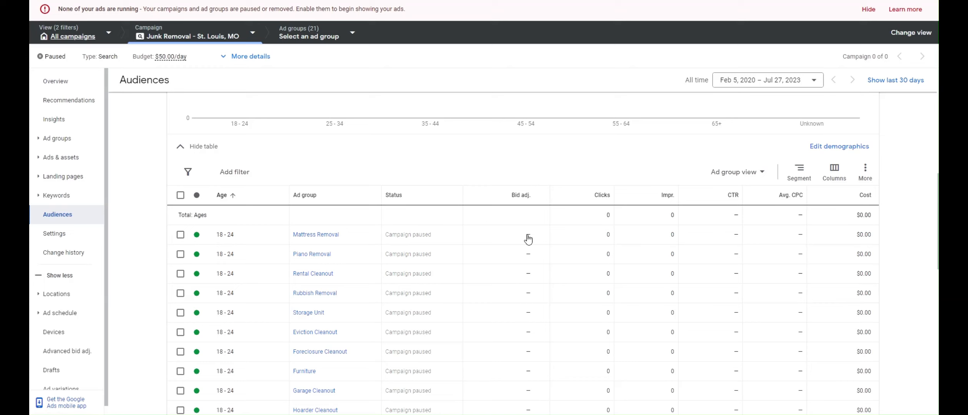
# Examine the demographics by household income and by age.
pyautogui.scroll(5, 528, 238)
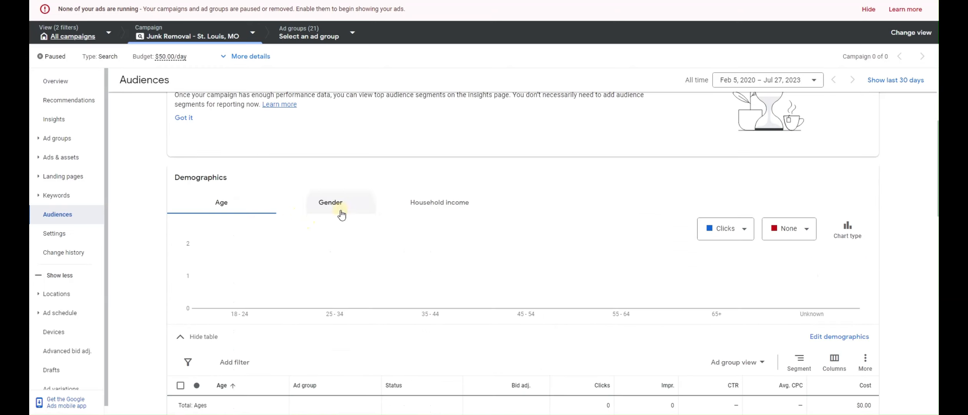
pyautogui.click(440, 203)
pyautogui.scroll(-2, 516, 234)
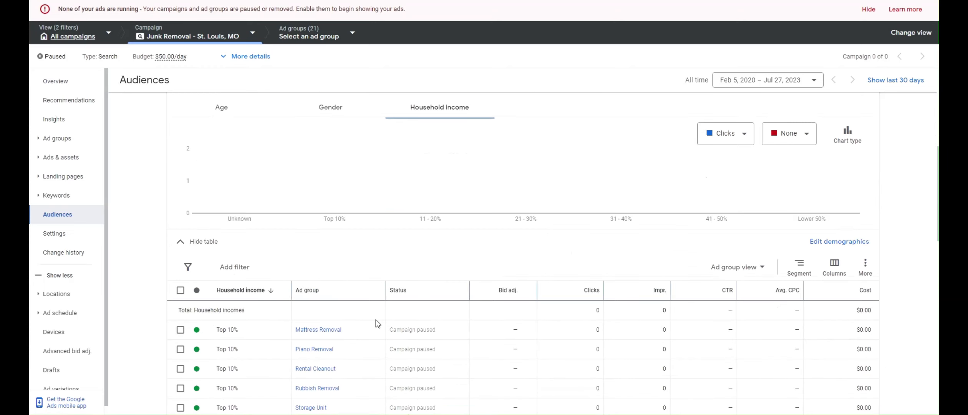
pyautogui.scroll(-3, 378, 317)
pyautogui.scroll(9, 382, 290)
pyautogui.scroll(-2, 230, 318)
pyautogui.click(207, 305)
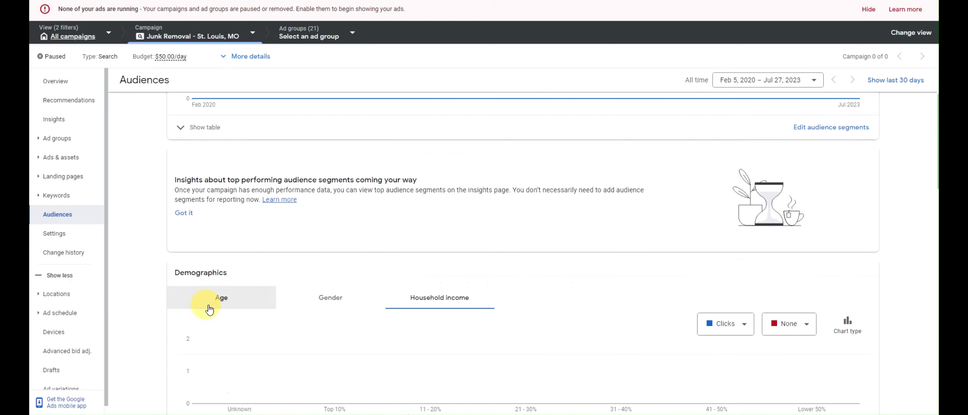
pyautogui.scroll(2, 657, 282)
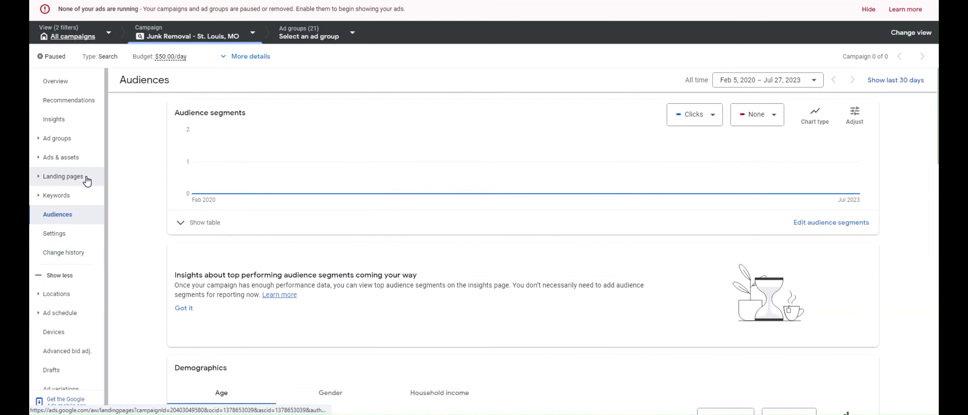
pyautogui.scroll(-4, 317, 209)
pyautogui.click(458, 205)
pyautogui.scroll(3, 359, 251)
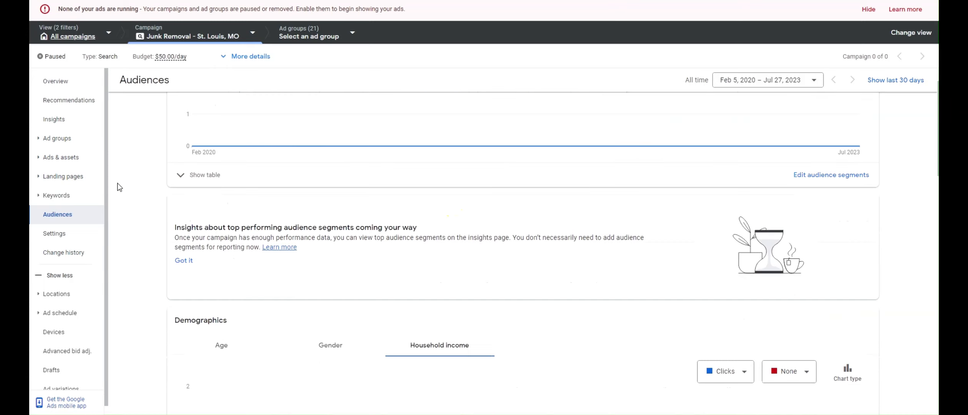
# Open the campaign's assets and view the business name and business logo types, dismissing the names-and-logos offer.
pyautogui.click(71, 158)
pyautogui.click(52, 195)
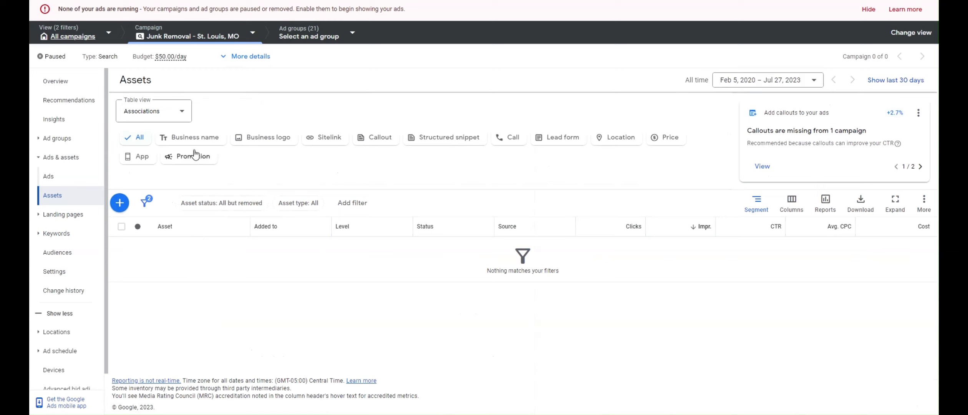
pyautogui.click(197, 144)
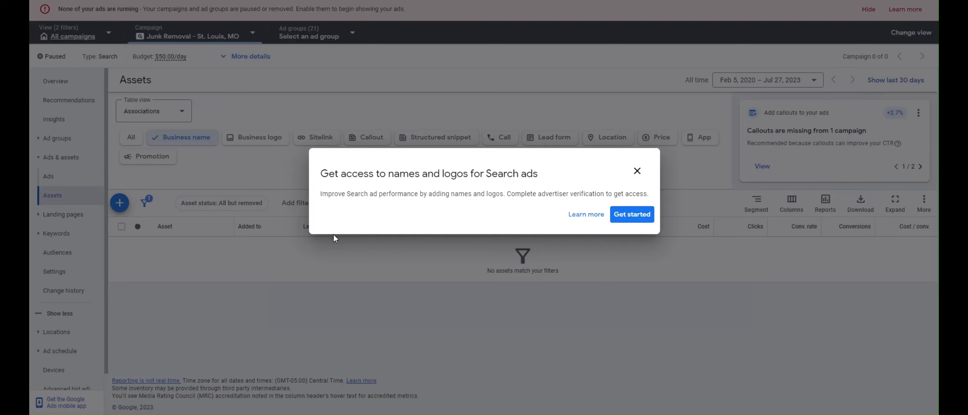
pyautogui.click(632, 174)
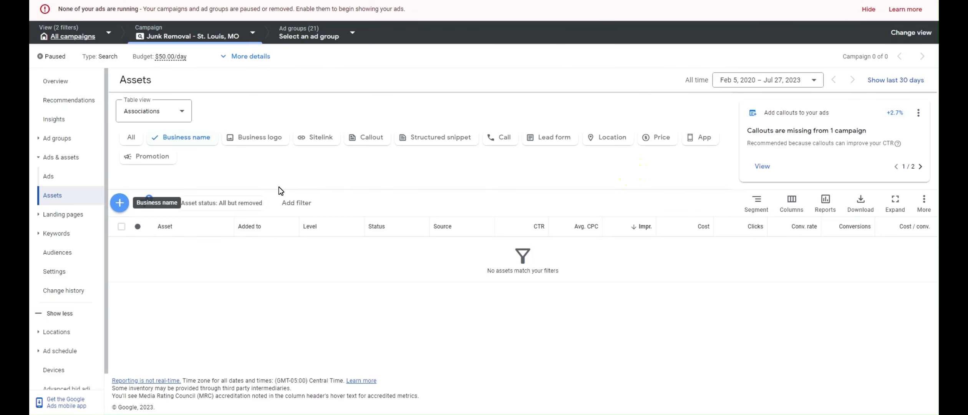
pyautogui.click(250, 160)
pyautogui.click(243, 144)
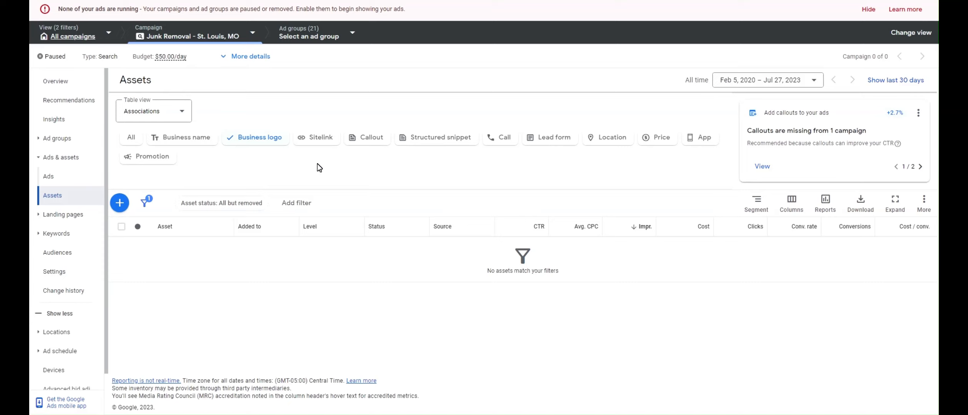
# Start creating new campaign-level sitelink assets and enter "Junk Removal" as the text of sitelink 1.
pyautogui.click(323, 142)
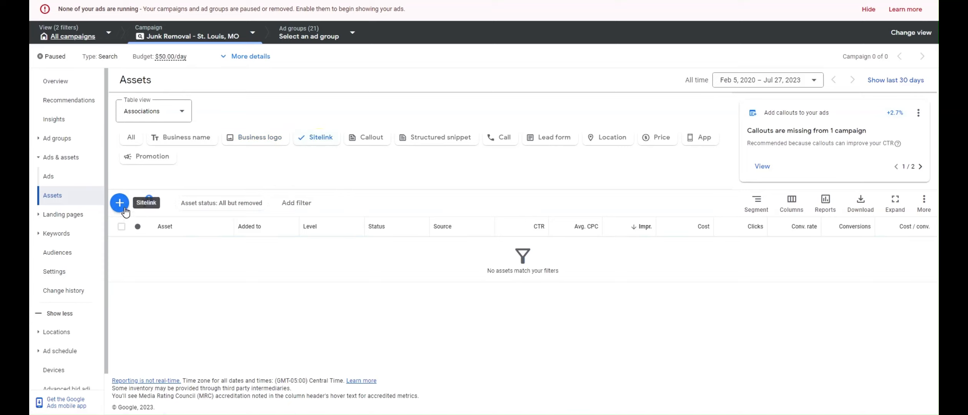
pyautogui.click(125, 207)
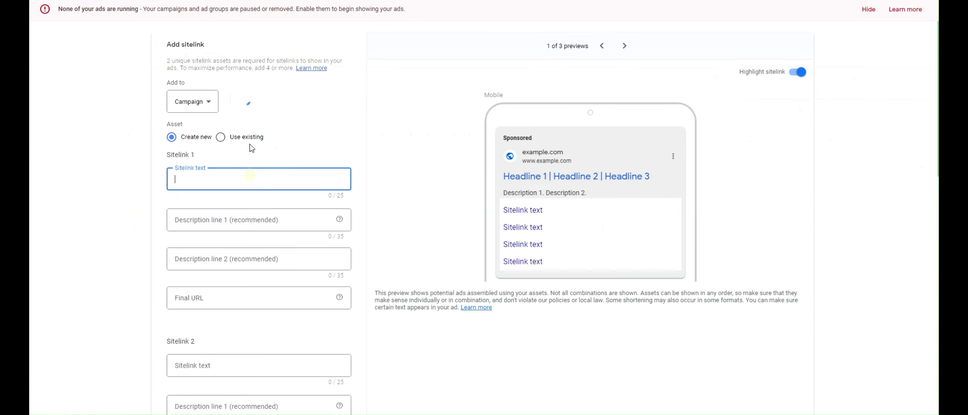
pyautogui.click(220, 137)
pyautogui.click(172, 137)
pyautogui.click(199, 180)
pyautogui.write('Junk removal')
pyautogui.hotkey('ctrl', 'shift', 'Left')
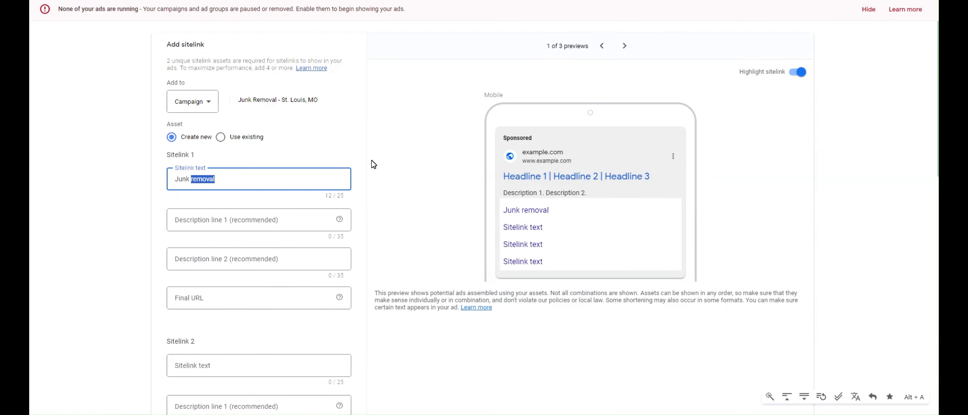
pyautogui.write('Removal')
pyautogui.press('Tab')
pyautogui.press('Tab')
pyautogui.press('Tab')
pyautogui.press('Tab')
# Enter "Contact Us" as the text of sitelink 2 and "Furniture Removal" as the text of sitelink 3.
pyautogui.click(193, 363)
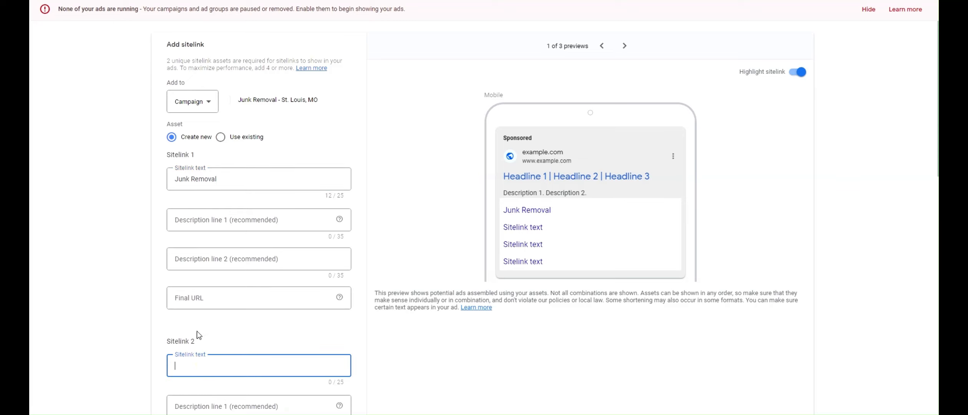
pyautogui.write('Contact Us')
pyautogui.scroll(-5, 200, 301)
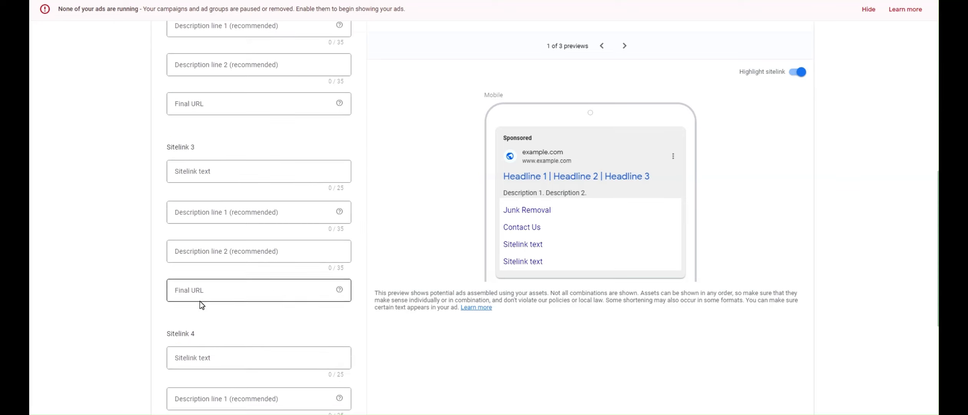
pyautogui.click(209, 177)
pyautogui.write('Furniture Removal')
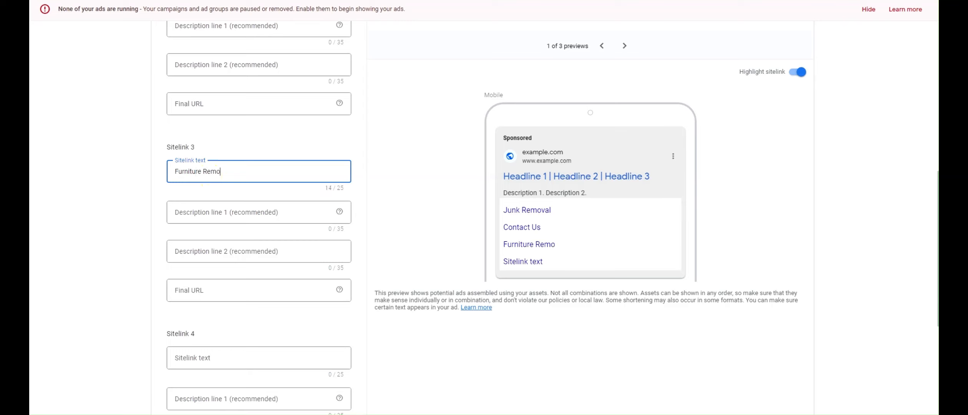
pyautogui.press('Tab')
pyautogui.press('Tab')
pyautogui.press('Tab')
# Enter "Cleanout Services" as the text of sitelink 4.
pyautogui.scroll(-5, 238, 244)
pyautogui.click(197, 173)
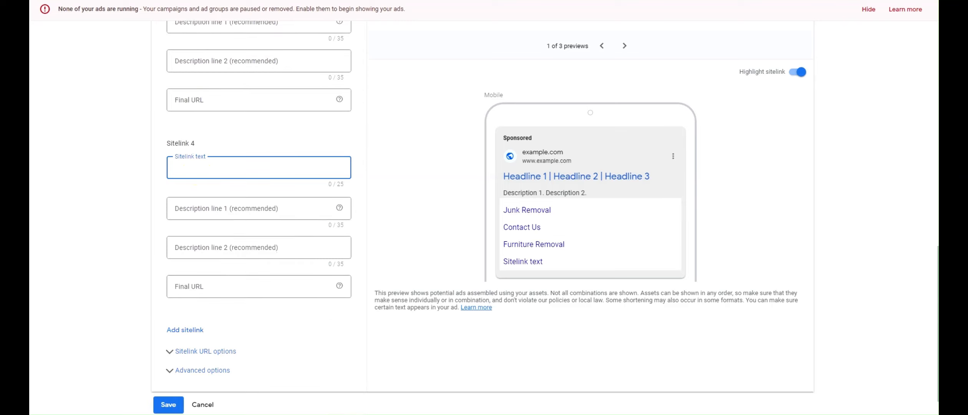
pyautogui.write('Cleanout Services')
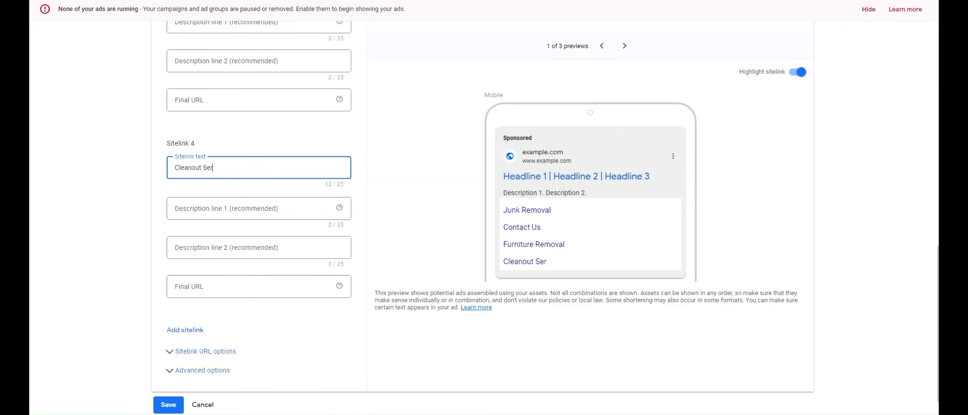
# Examine the final URL fields of the four sitelinks.
pyautogui.click(230, 289)
pyautogui.scroll(1, 229, 280)
pyautogui.click(215, 146)
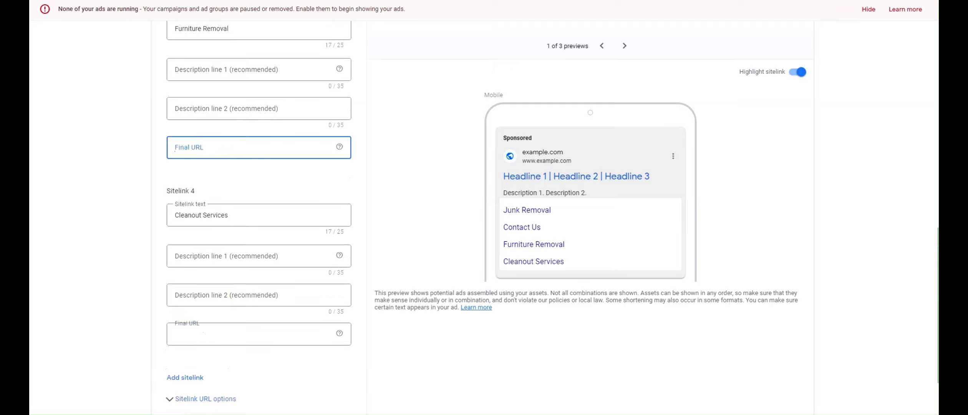
pyautogui.scroll(4, 226, 190)
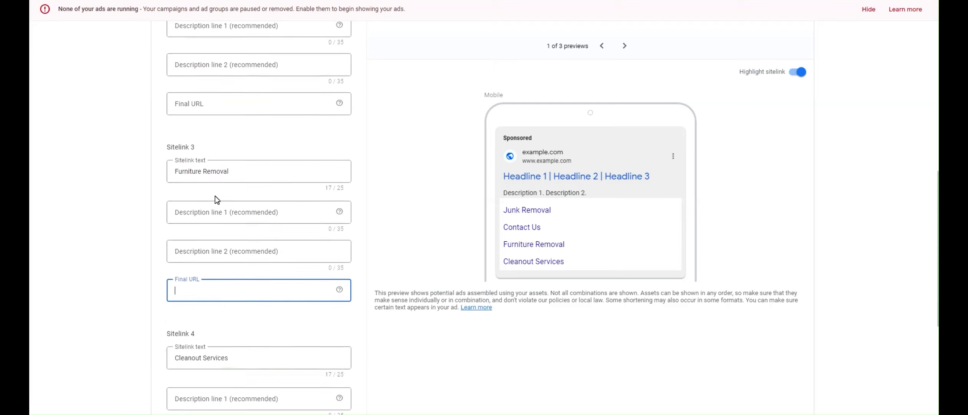
pyautogui.click(215, 149)
pyautogui.scroll(2, 216, 149)
pyautogui.scroll(2, 214, 218)
pyautogui.click(221, 164)
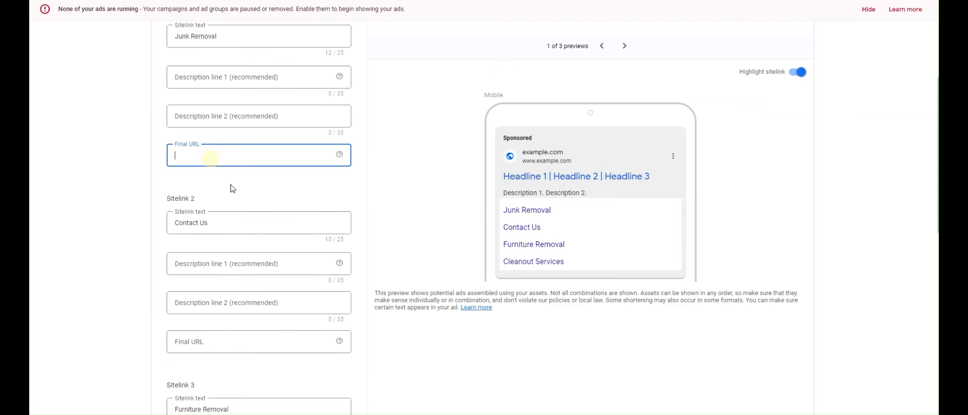
pyautogui.scroll(2, 231, 184)
pyautogui.scroll(-1, 206, 214)
pyautogui.scroll(-2, 206, 214)
pyautogui.click(204, 298)
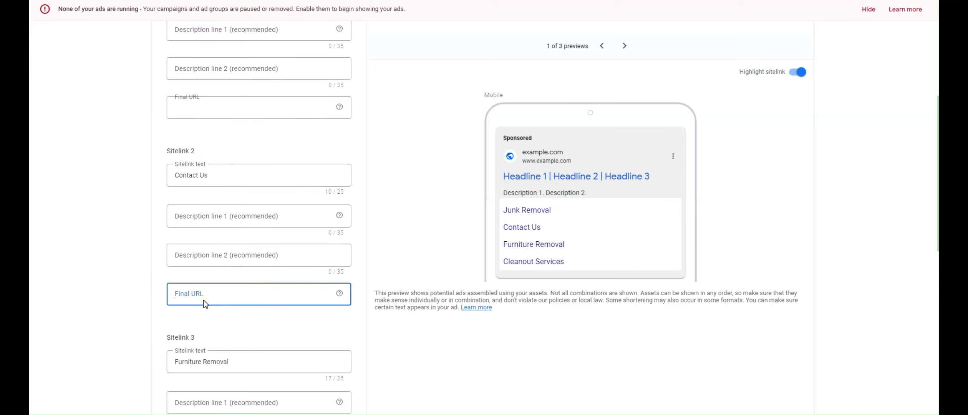
pyautogui.scroll(-5, 204, 301)
pyautogui.click(194, 250)
pyautogui.scroll(-4, 192, 245)
pyautogui.click(191, 251)
pyautogui.scroll(5, 239, 255)
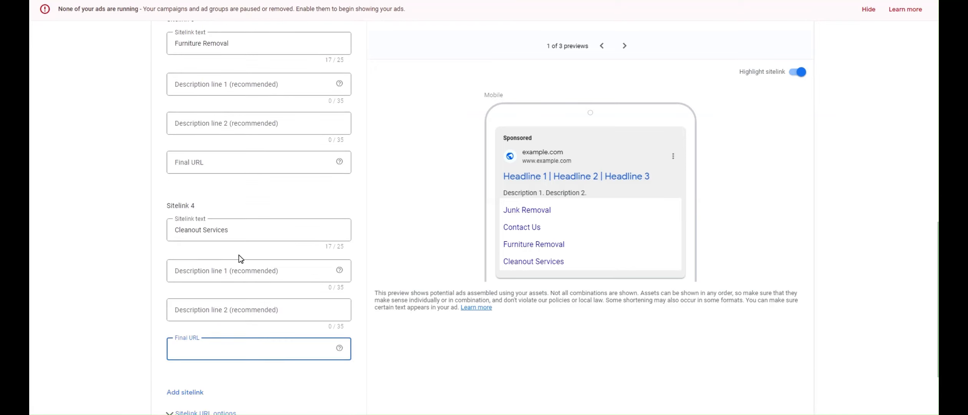
# Examine the optional description lines of the sitelinks.
pyautogui.click(215, 225)
pyautogui.click(224, 269)
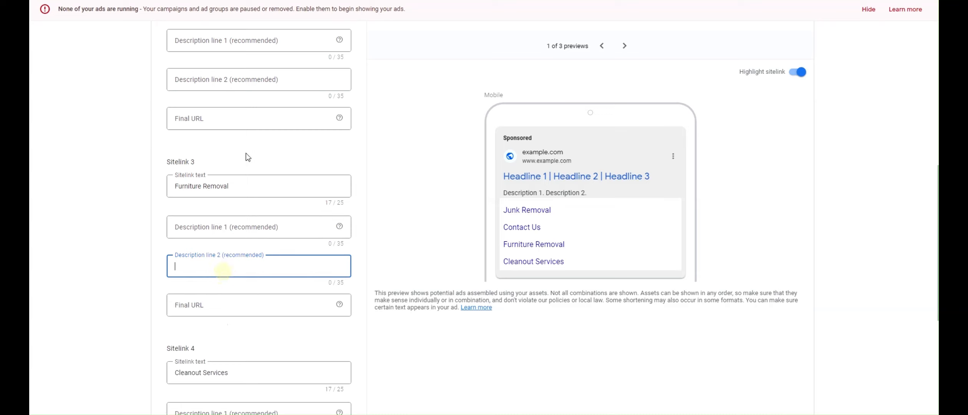
pyautogui.click(260, 73)
pyautogui.click(265, 44)
pyautogui.scroll(2, 287, 189)
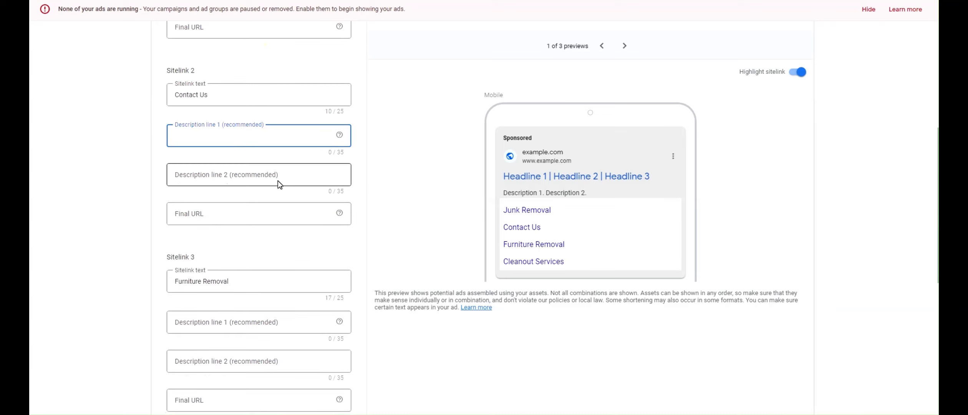
pyautogui.click(331, 184)
pyautogui.click(231, 135)
pyautogui.scroll(2, 225, 210)
pyautogui.scroll(1, 229, 162)
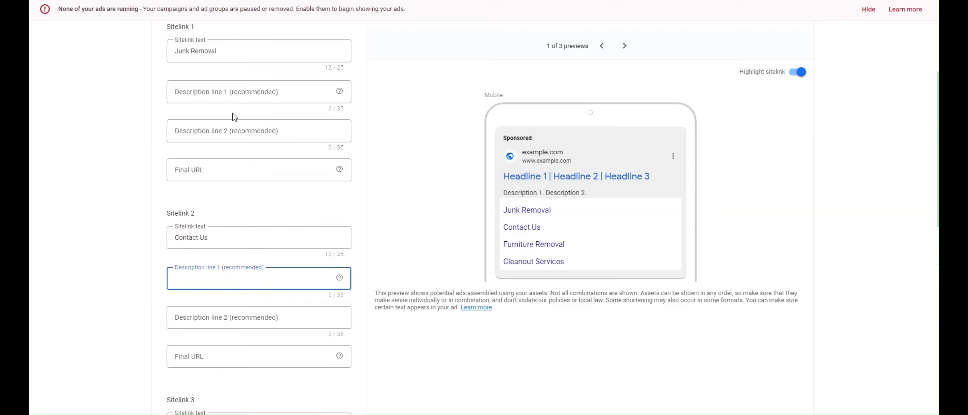
# Describe sitelink 2 with "5 Stars Junk Removal Service." on line 1 and "Pack Haul Services the STL Area." on line 2.
pyautogui.click(232, 96)
pyautogui.scroll(1, 261, 185)
pyautogui.click(231, 326)
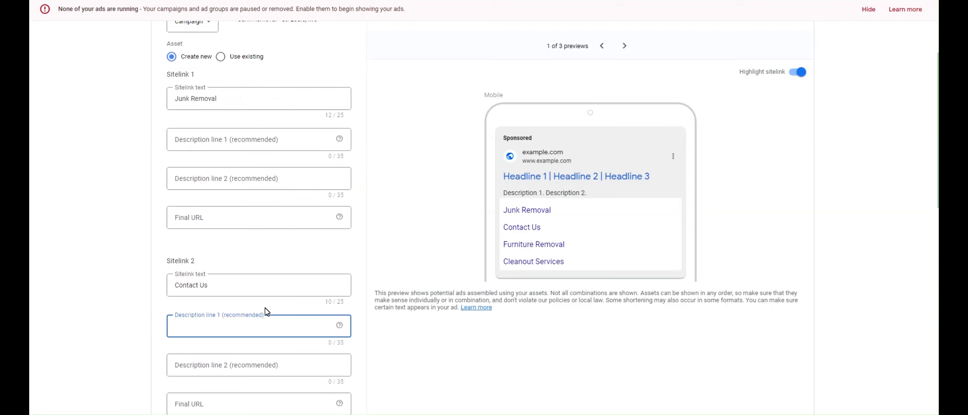
pyautogui.write('5 Stars Junk Removal Ser')
pyautogui.press('Tab')
pyautogui.press('Tab')
pyautogui.hotkey('shift', 'Tab')
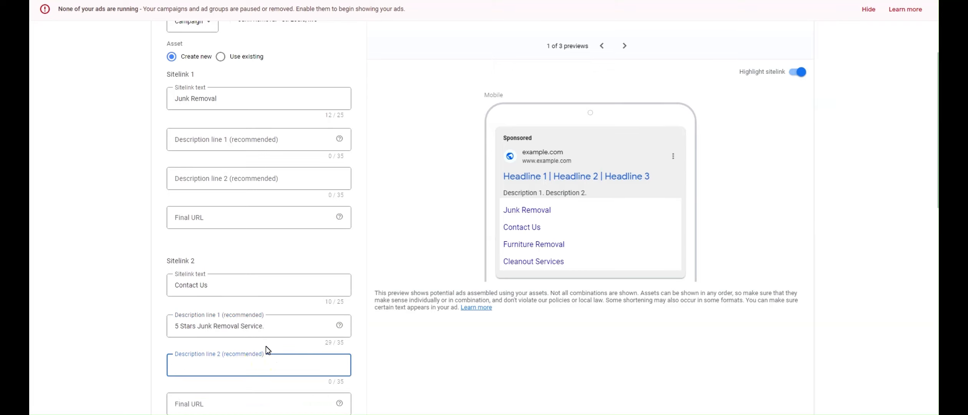
pyautogui.write('Pack Haul Services the STL Area.')
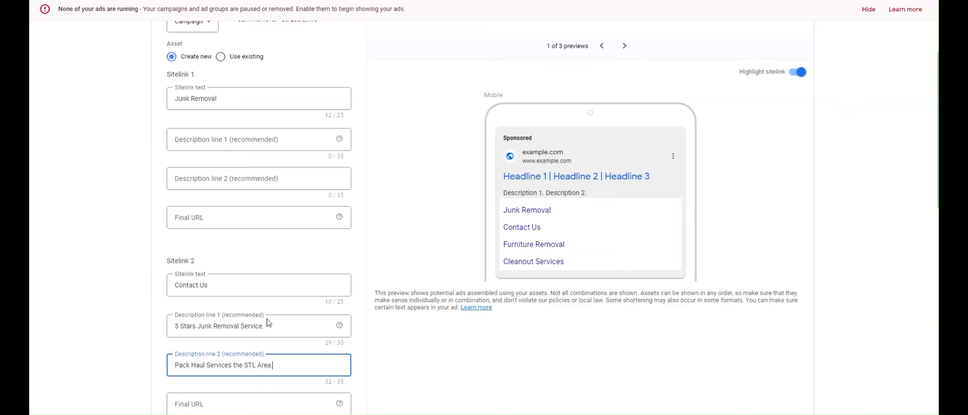
# Review the sitelink description fields and discard the sitelinks without saving.
pyautogui.click(230, 336)
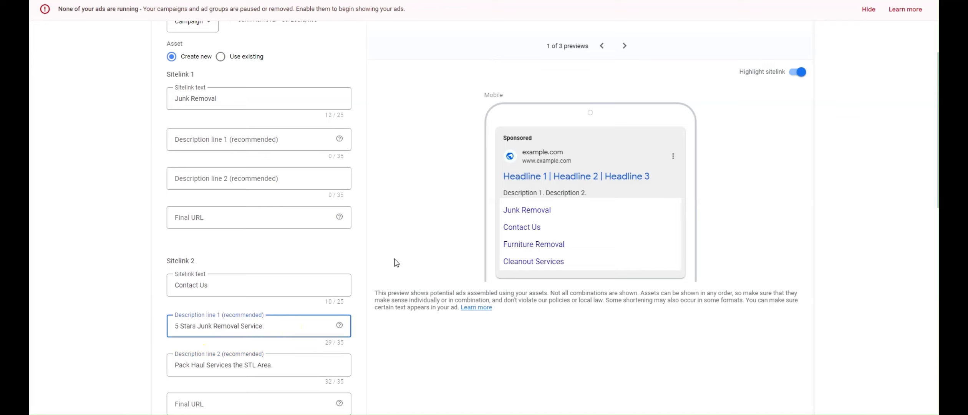
pyautogui.click(348, 184)
pyautogui.click(305, 149)
pyautogui.scroll(2, 304, 152)
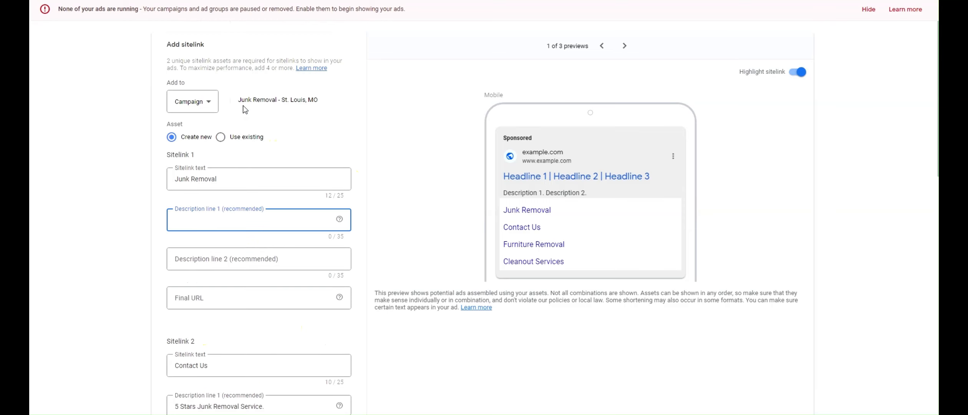
pyautogui.scroll(-6, 246, 160)
pyautogui.click(202, 370)
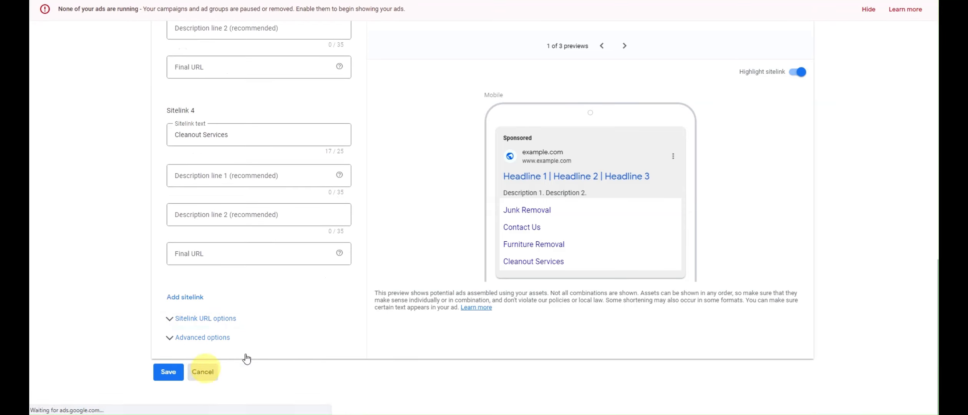
# Show the campaign's callout assets and start a new callout.
pyautogui.click(367, 137)
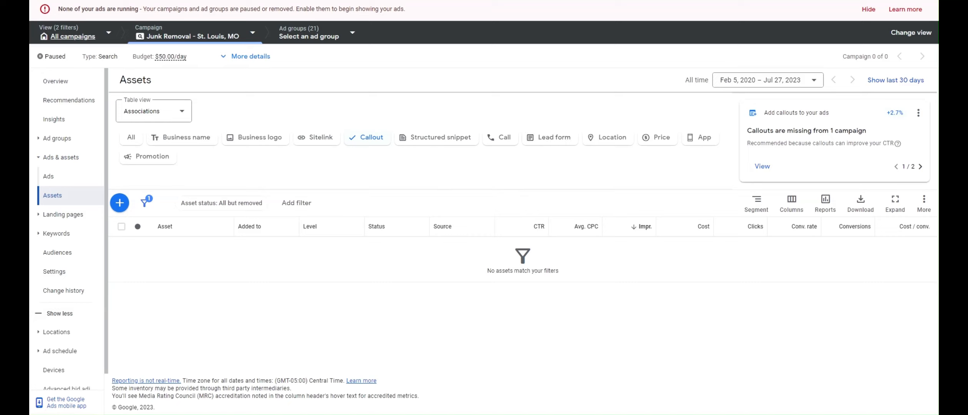
pyautogui.click(120, 206)
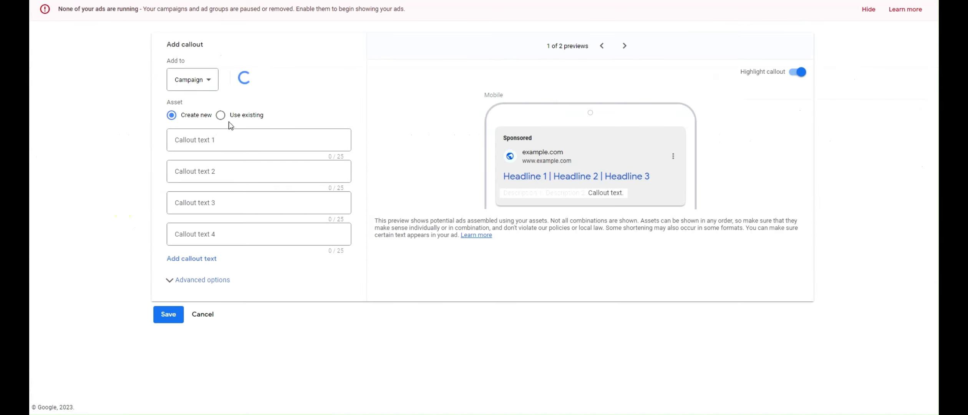
pyautogui.click(211, 143)
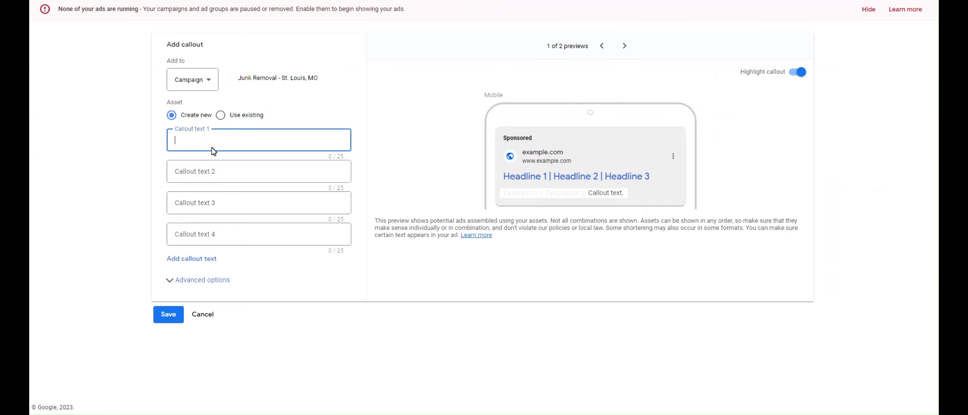
# Try to enter "5 Star Reviewed", "Flexible Scheduling" and "Highly Trained Staff" as the first three callout texts, correcting misspellings.
pyautogui.write('5 Star Reviewed')
pyautogui.press('Tab')
pyautogui.write('Flexibile')
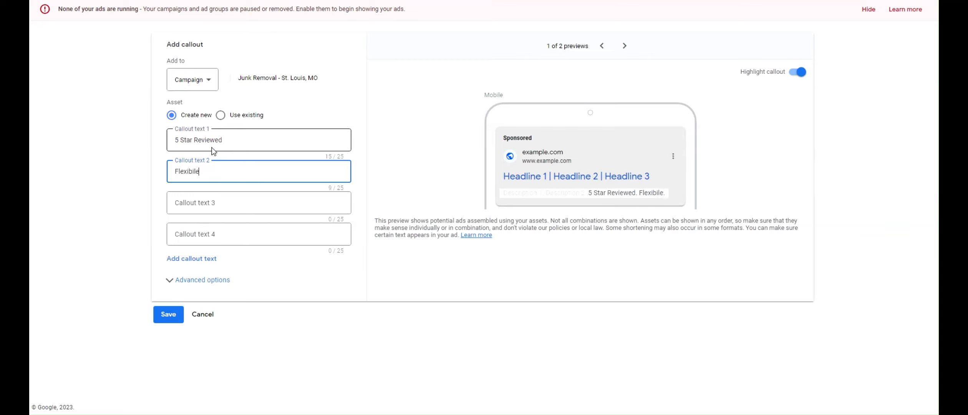
pyautogui.write(' Scheduling')
pyautogui.rightClick(184, 172)
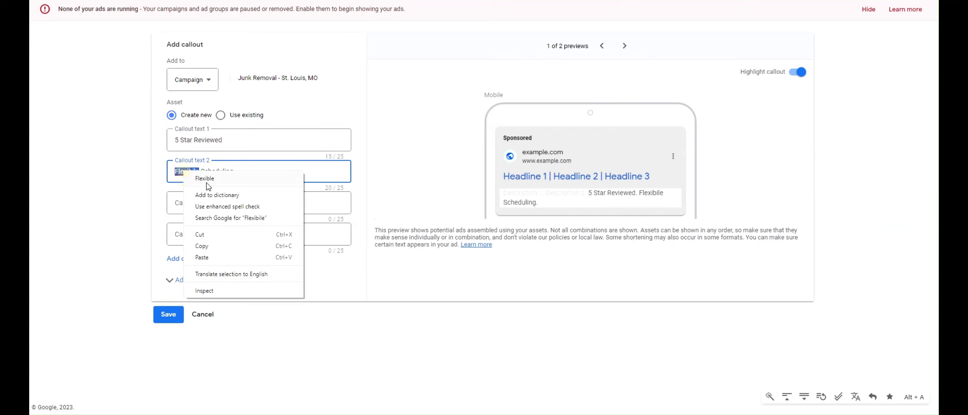
pyautogui.click(206, 182)
pyautogui.click(199, 210)
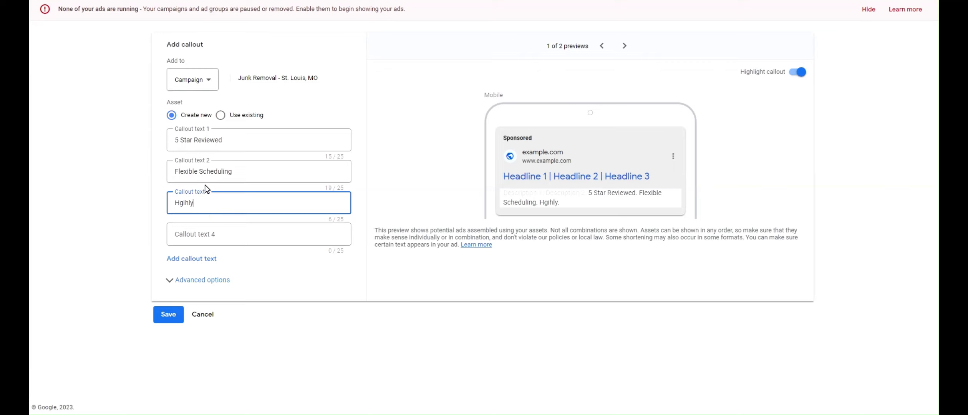
pyautogui.write('Hgihly Trained Staff')
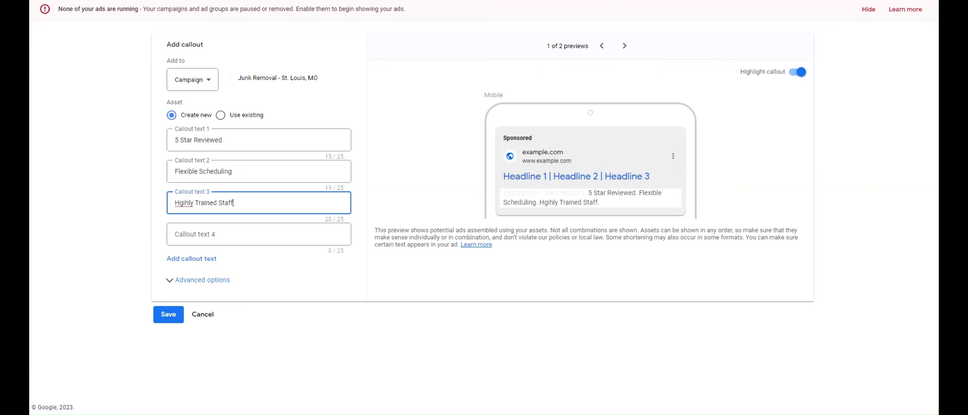
pyautogui.rightClick(185, 202)
pyautogui.click(184, 209)
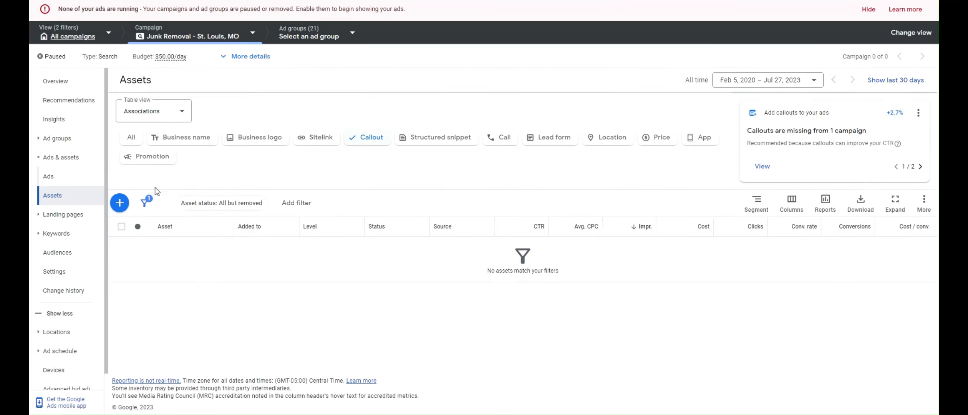
# Start a new callout with "Highly Trained Staff" as callout text 1 and "Flexible Scheudling" as callout text 2.
pyautogui.click(120, 202)
pyautogui.click(231, 140)
pyautogui.write('Highly Trained Staff')
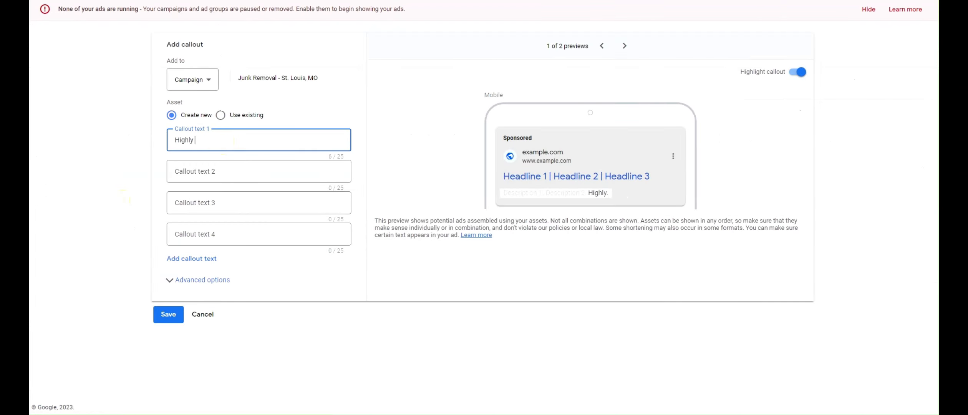
pyautogui.press('Tab')
pyautogui.write('Fle')
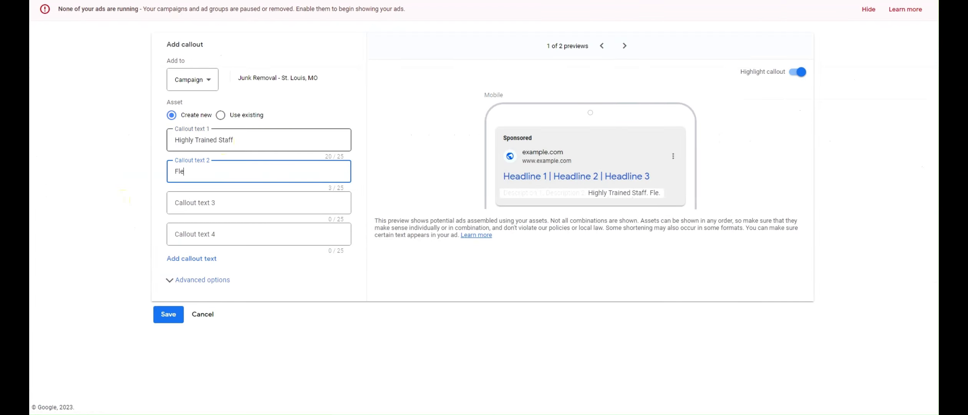
pyautogui.write('xible Scheudling')
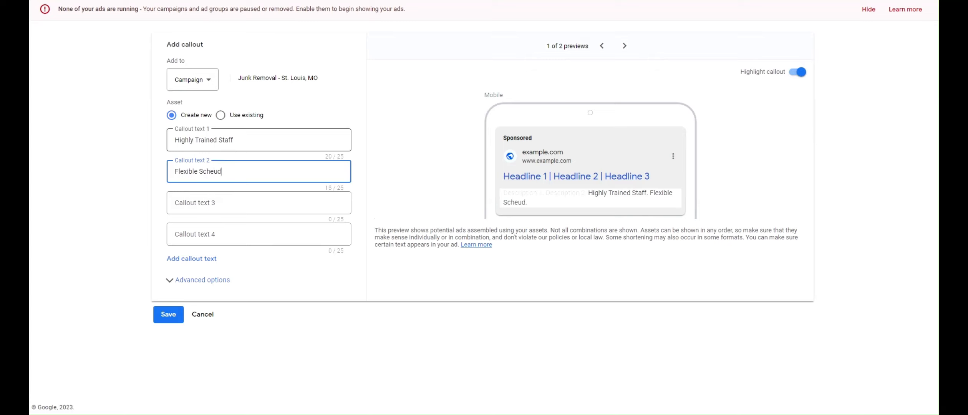
# Enter "Same Day Availability" as callout text 3, shortened to fit the character limit and spelled correctly.
pyautogui.press('Tab')
pyautogui.write('S')
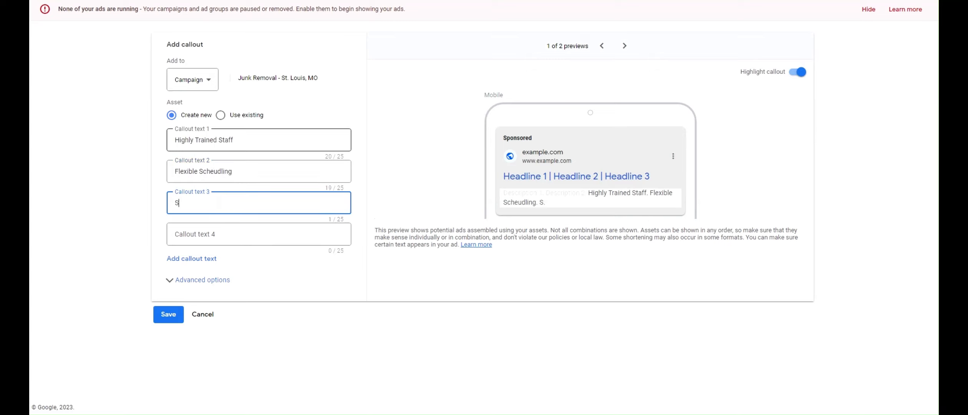
pyautogui.write('ame Day/Next')
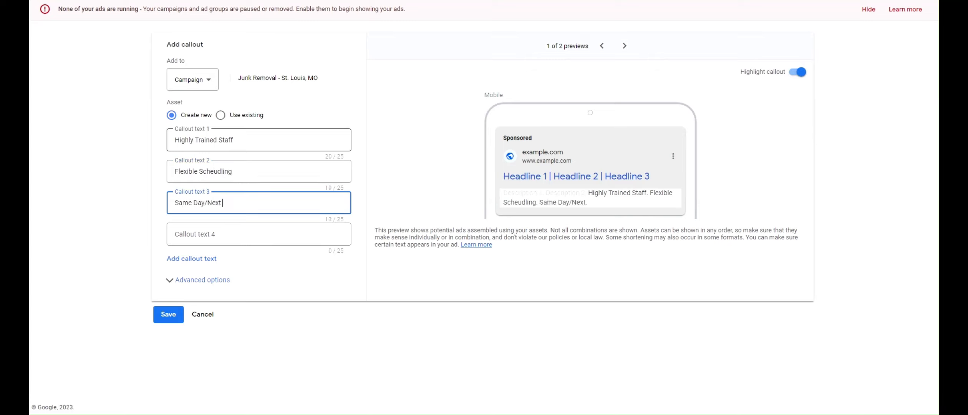
pyautogui.write(' Day Availablity')
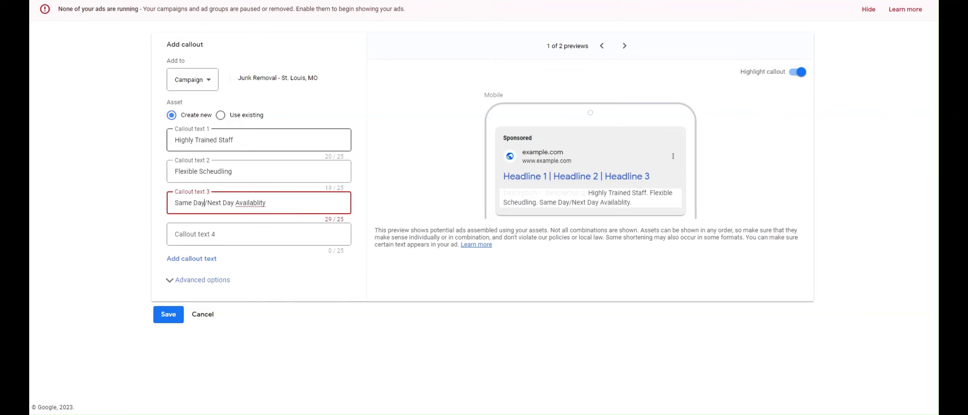
pyautogui.press('BackSpace')
pyautogui.press('BackSpace')
pyautogui.press('BackSpace')
pyautogui.press('BackSpace')
pyautogui.press('BackSpace')
pyautogui.press('BackSpace')
pyautogui.press('BackSpace')
pyautogui.press('BackSpace')
pyautogui.press('BackSpace')
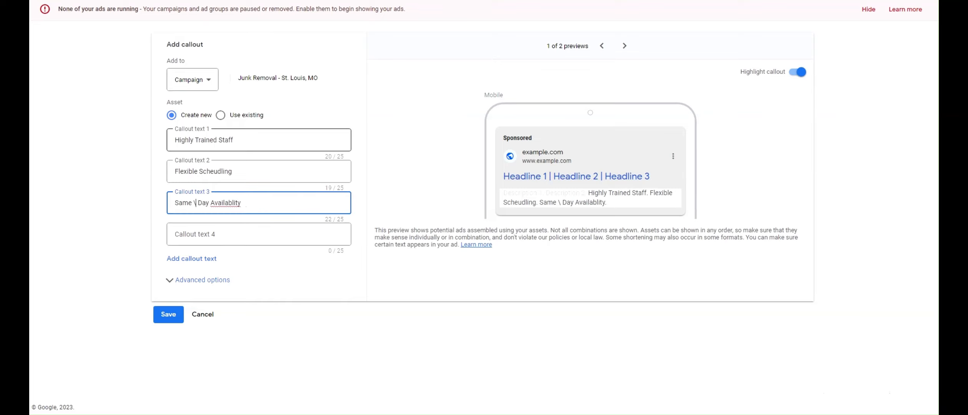
pyautogui.rightClick(227, 203)
pyautogui.click(245, 210)
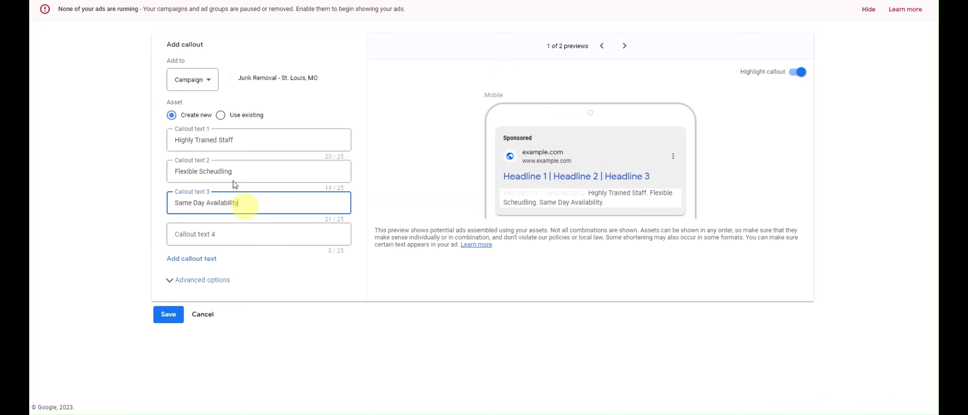
# Correct the spelling of callout text 2 to "Flexible Scheduling".
pyautogui.click(201, 170)
pyautogui.rightClick(215, 171)
pyautogui.click(244, 177)
# Enter "Get a Free Quote" as callout text 4 and add two more callout text fields.
pyautogui.click(242, 230)
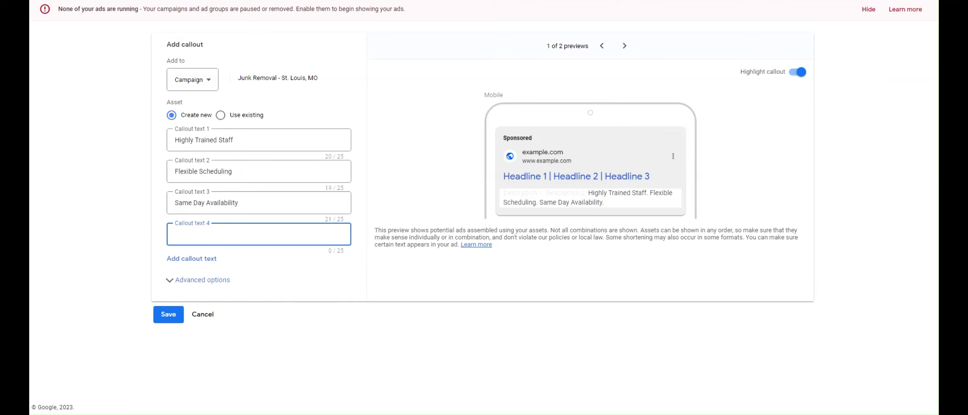
pyautogui.write('Get a Free Quote')
pyautogui.click(198, 258)
pyautogui.click(198, 289)
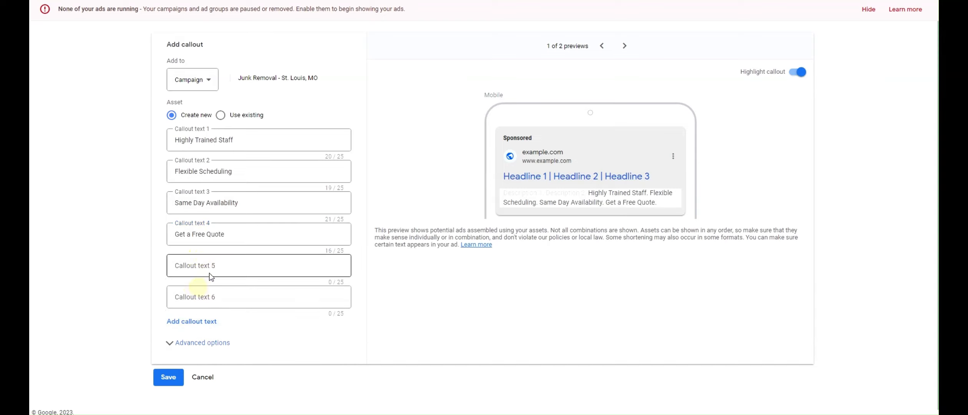
# Enter "Satisfaction Guaranteed" as callout text 5 and "5 Star Reviewed" as callout text 6, and save the callouts.
pyautogui.click(211, 273)
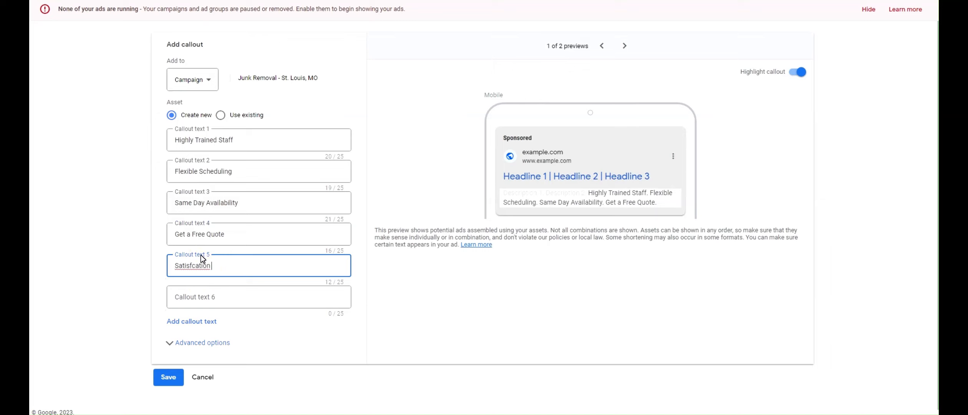
pyautogui.write('Satisfcation Guaranteed')
pyautogui.rightClick(193, 265)
pyautogui.click(233, 136)
pyautogui.press('Tab')
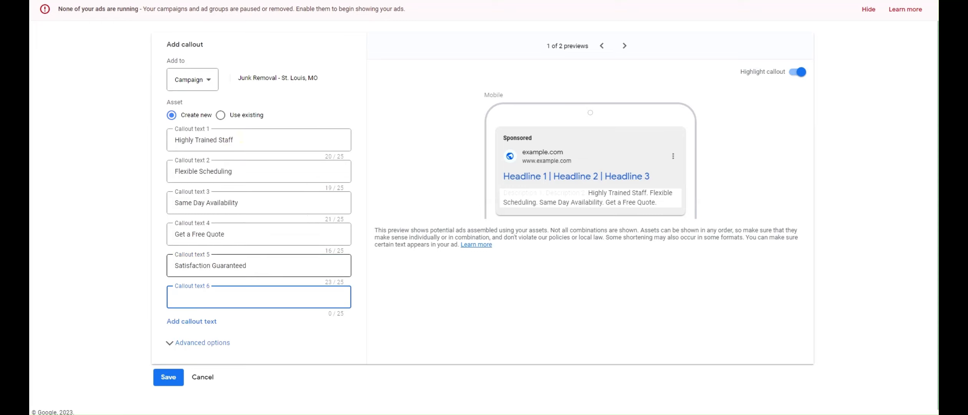
pyautogui.write('5 Star Reviewed')
pyautogui.click(169, 374)
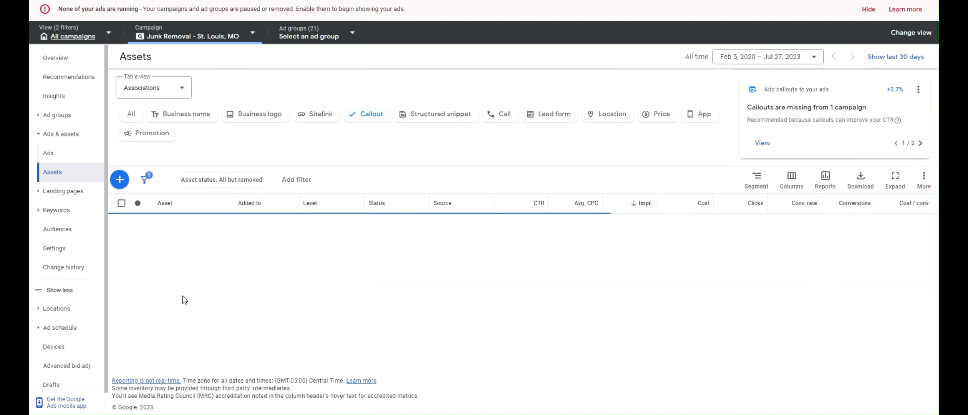
# Start a new structured snippet for the campaign with the header type "Service catalog".
pyautogui.click(421, 145)
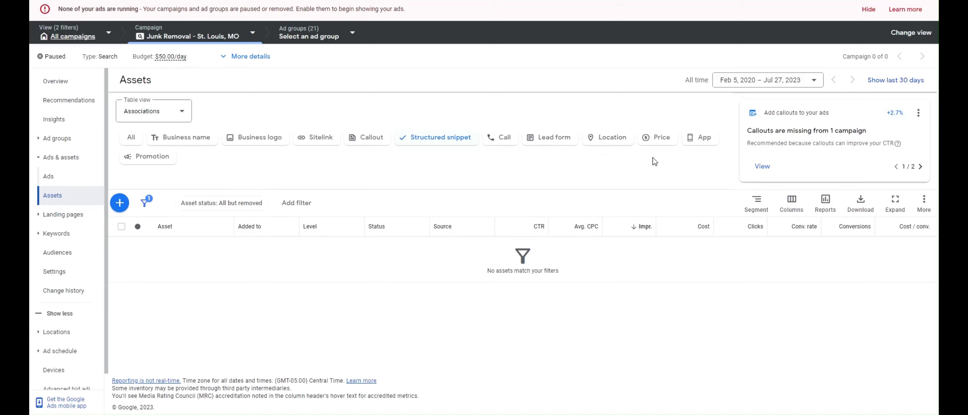
pyautogui.click(119, 203)
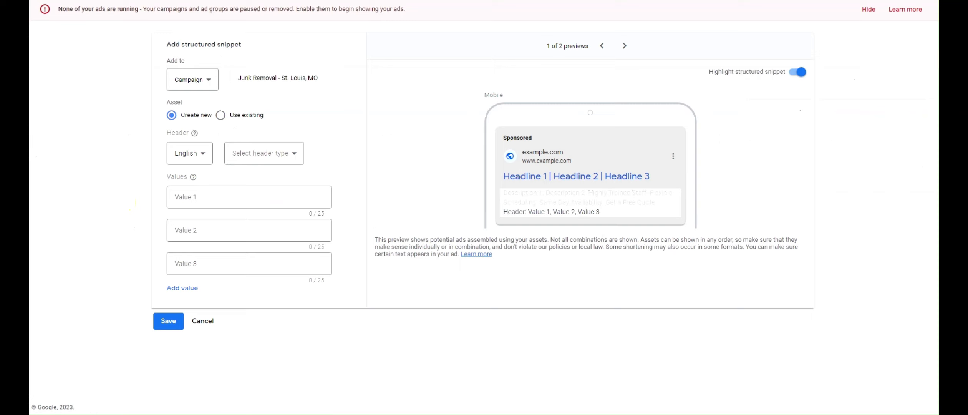
pyautogui.click(250, 156)
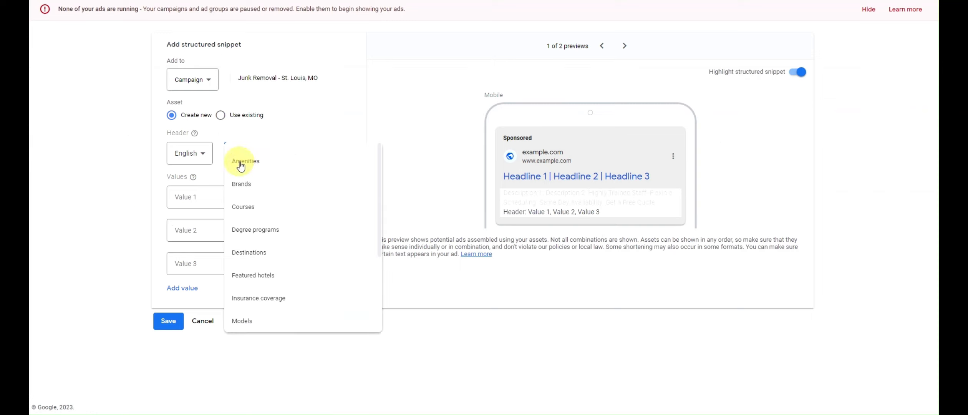
pyautogui.scroll(-4, 284, 265)
pyautogui.click(283, 268)
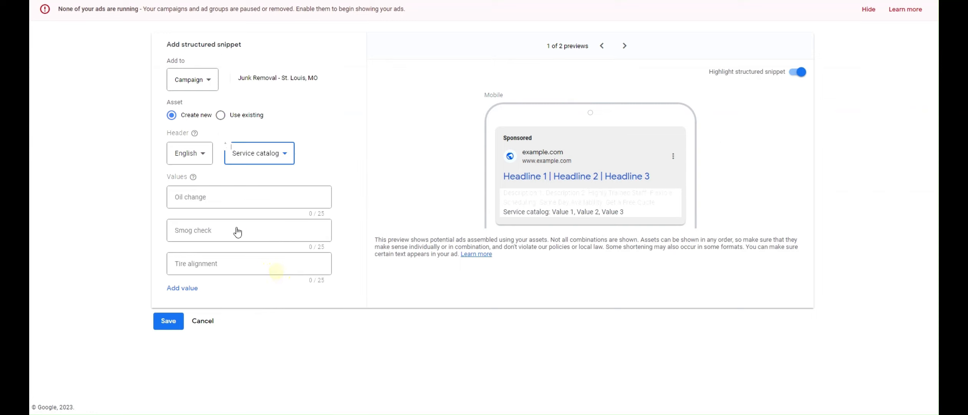
# Enter "Junk Removal" as the snippet's first value and add six more value fields.
pyautogui.click(207, 197)
pyautogui.write('Junk Removal')
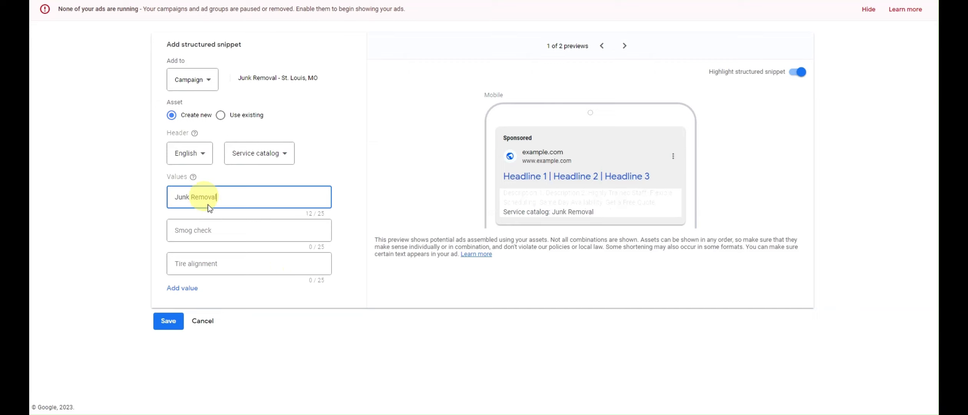
pyautogui.click(182, 288)
pyautogui.click(185, 321)
pyautogui.click(189, 354)
pyautogui.click(183, 387)
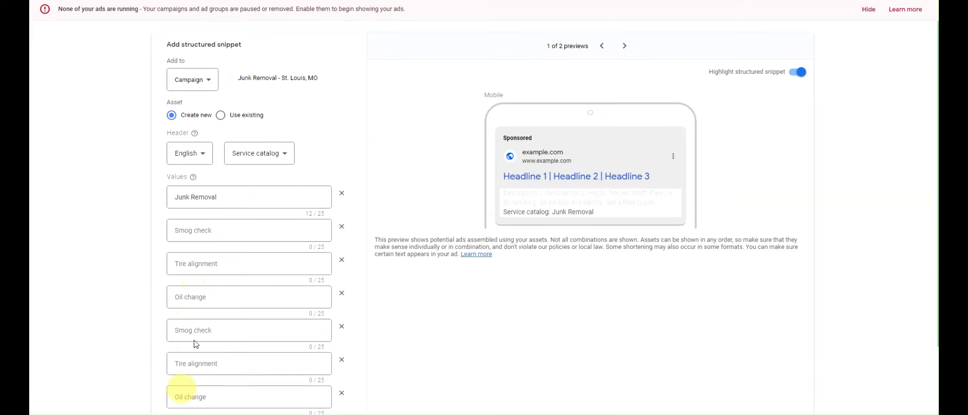
pyautogui.scroll(-2, 181, 341)
pyautogui.click(180, 339)
pyautogui.click(184, 372)
pyautogui.moveTo(937, 1); pyautogui.dragTo(937, 40)
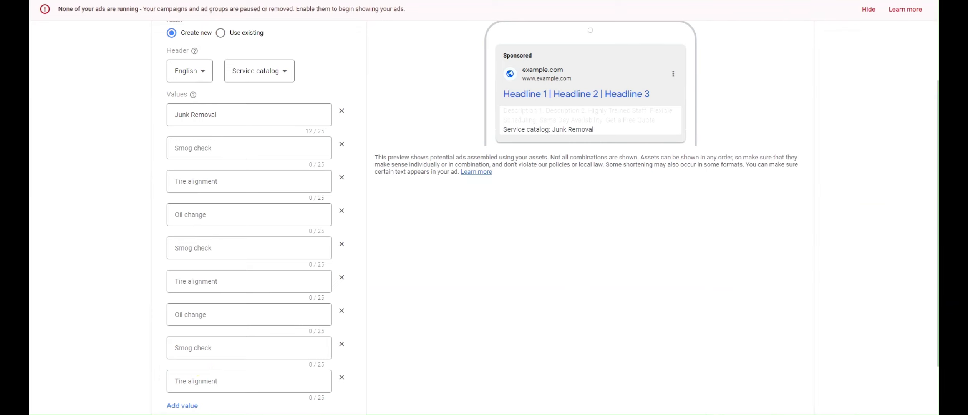
# Enter "Appliance Removal", "Furniture Removal" and "Shed Removal" as the second to fourth values of the structured snippet.
pyautogui.click(191, 150)
pyautogui.write('Appliance Removal')
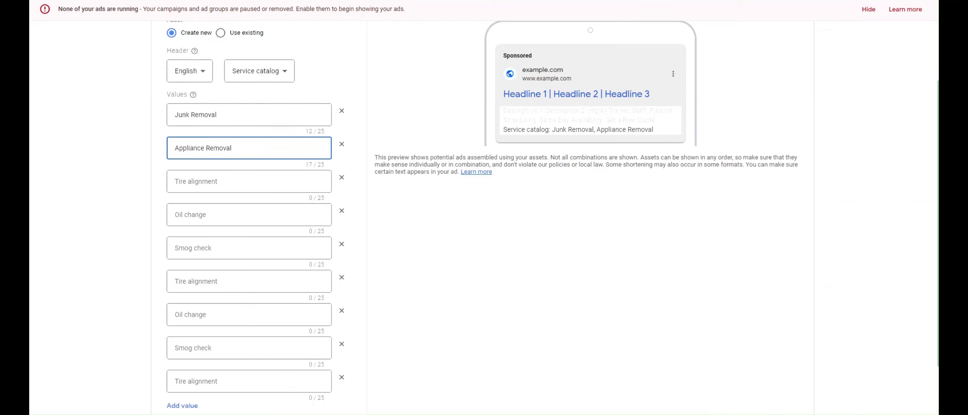
pyautogui.click(208, 185)
pyautogui.write('Furniture Removal')
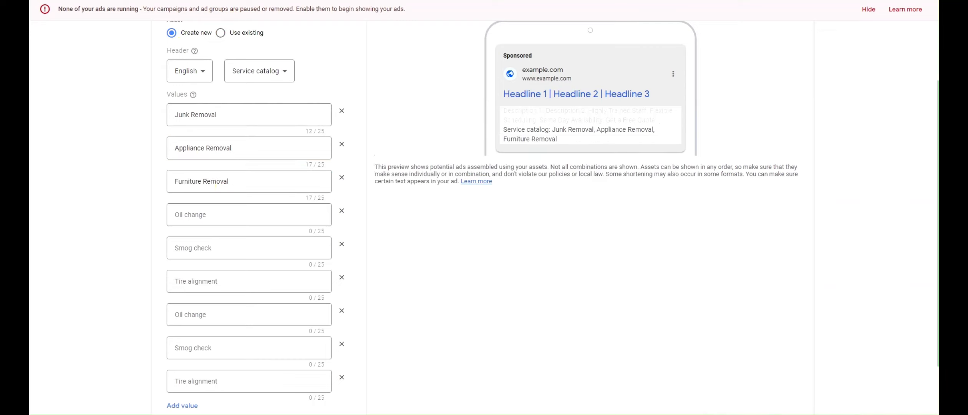
pyautogui.click(210, 213)
pyautogui.write('Shed Removal')
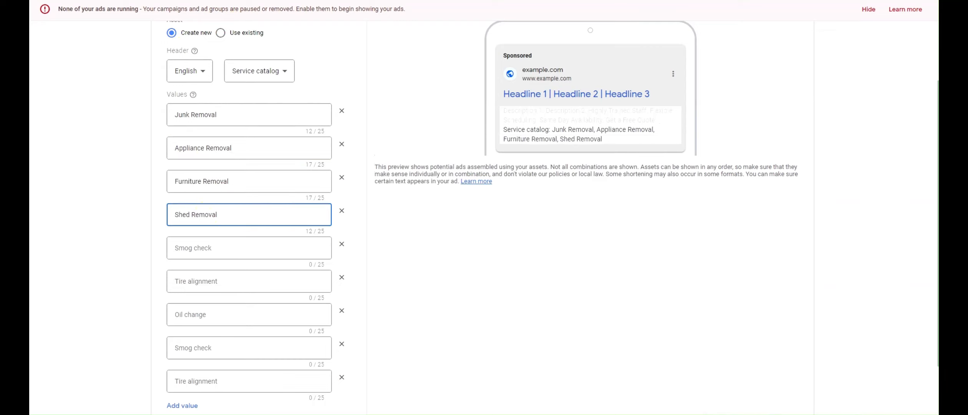
# Enter "Mattress Removal", "Yard Waste Removal" and "Debris Cleanup" as the fifth to seventh values of the structured snippet.
pyautogui.click(236, 246)
pyautogui.write('Mattress Removal')
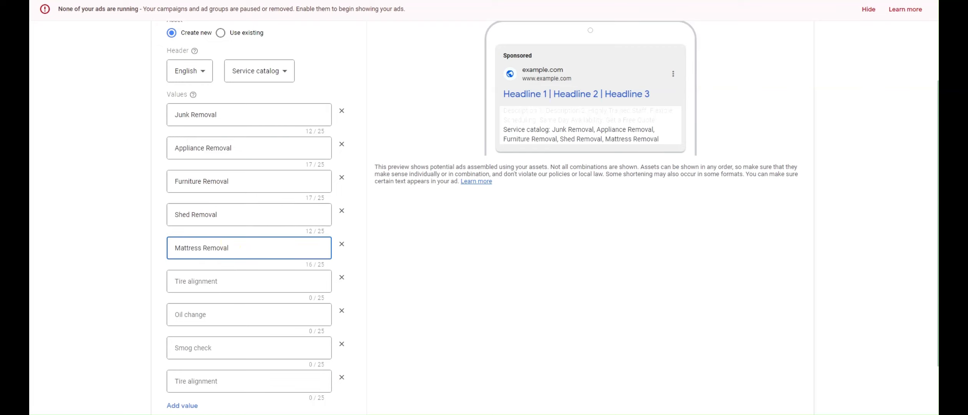
pyautogui.click(238, 281)
pyautogui.write('Yard Waste Removal')
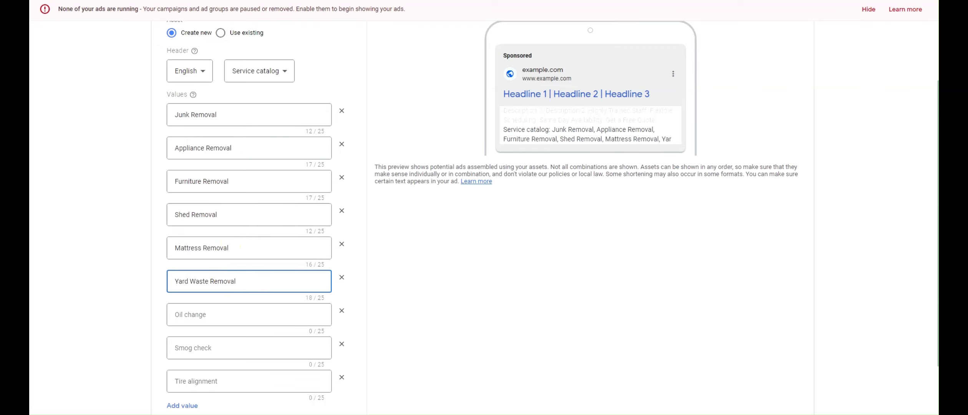
pyautogui.click(219, 321)
pyautogui.write('Debris Cleanup')
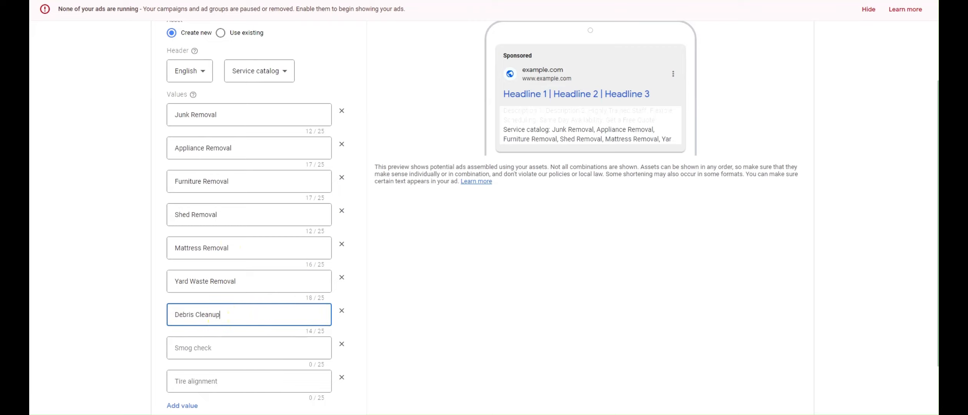
# Enter "Dresser Removal" and "House Cleanout", add a tenth value "Cleanout Services", and save the structured snippet.
pyautogui.click(181, 342)
pyautogui.write('Dresser Removal')
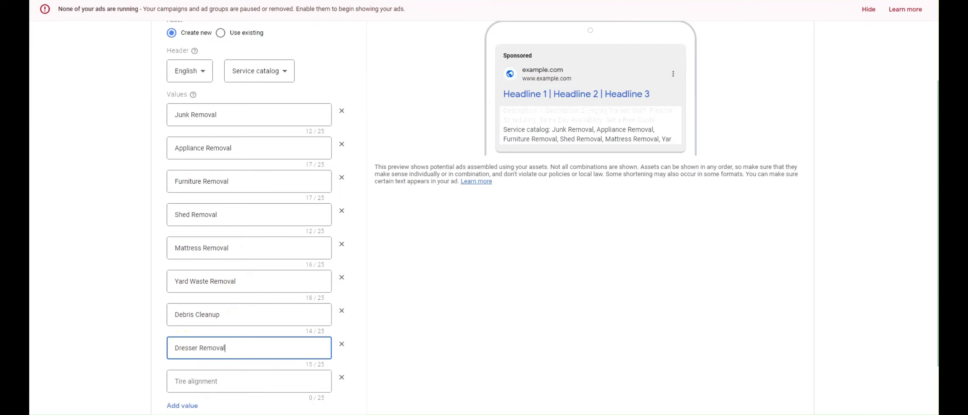
pyautogui.scroll(-1, 209, 326)
pyautogui.click(209, 330)
pyautogui.write('House Cleanout')
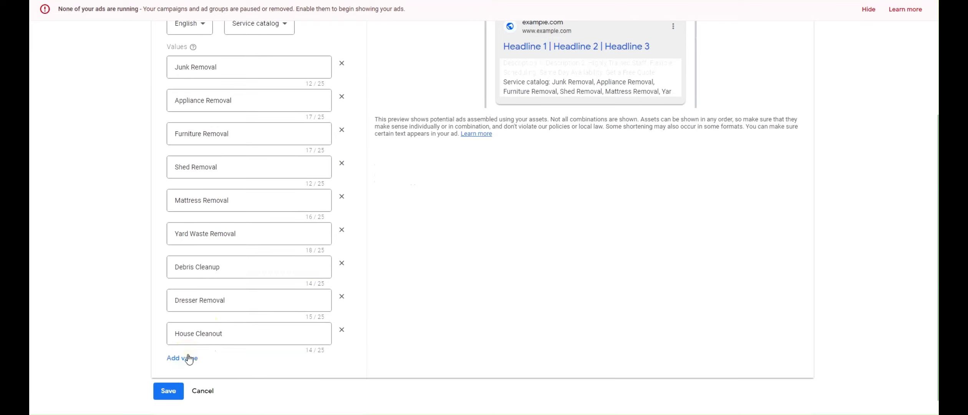
pyautogui.click(188, 358)
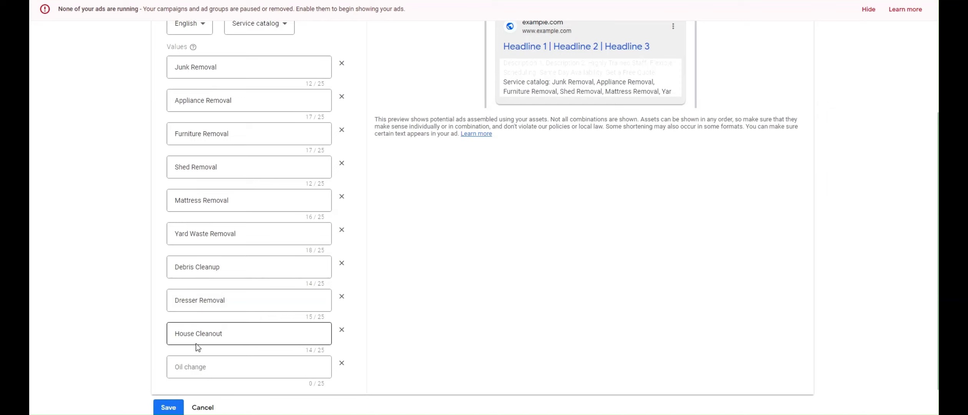
pyautogui.click(192, 367)
pyautogui.write('Cleanout Services')
pyautogui.click(169, 407)
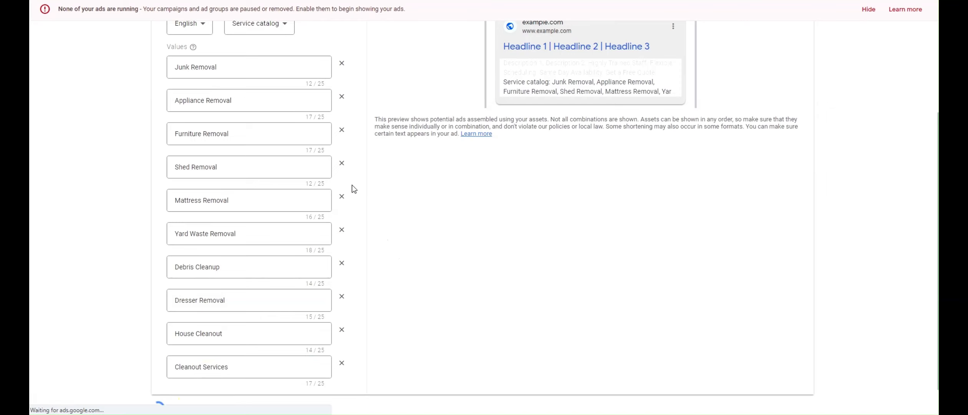
# Examine the phone number and call interaction bid adjustment settings of a new call asset, and leave without saving.
pyautogui.click(501, 146)
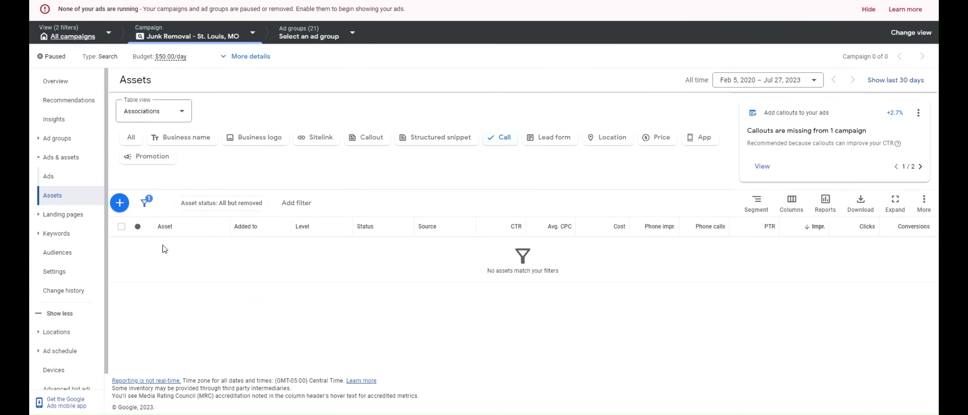
pyautogui.click(119, 202)
pyautogui.click(296, 140)
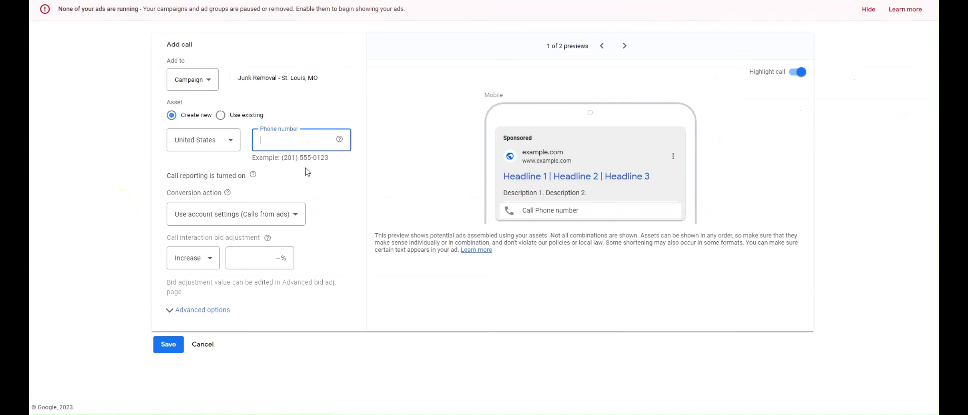
pyautogui.moveTo(282, 157); pyautogui.dragTo(330, 161)
pyautogui.click(331, 161)
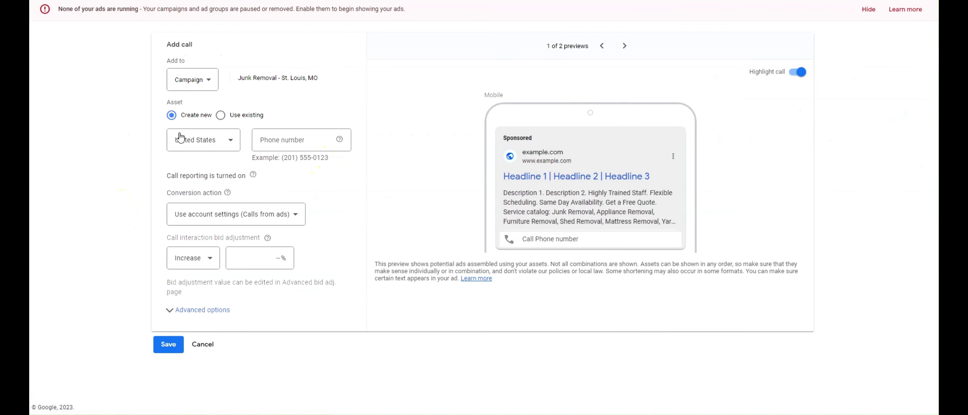
pyautogui.moveTo(167, 237); pyautogui.dragTo(230, 238)
pyautogui.click(329, 237)
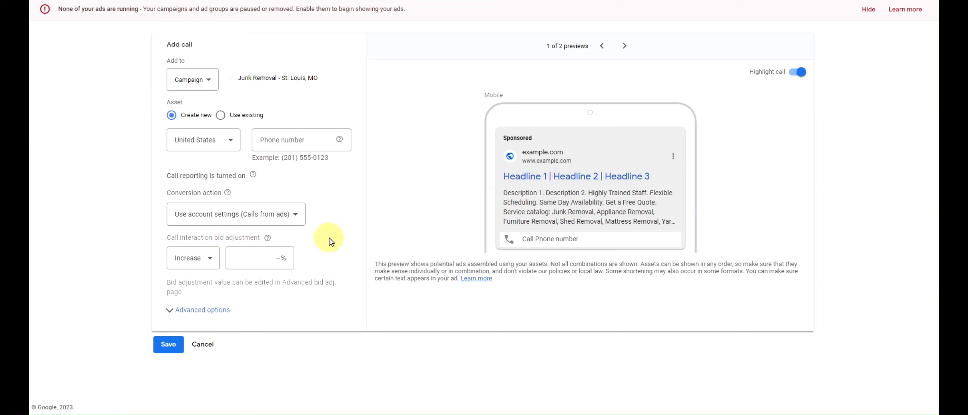
pyautogui.click(201, 344)
# View the campaign's location assets and price assets.
pyautogui.click(559, 143)
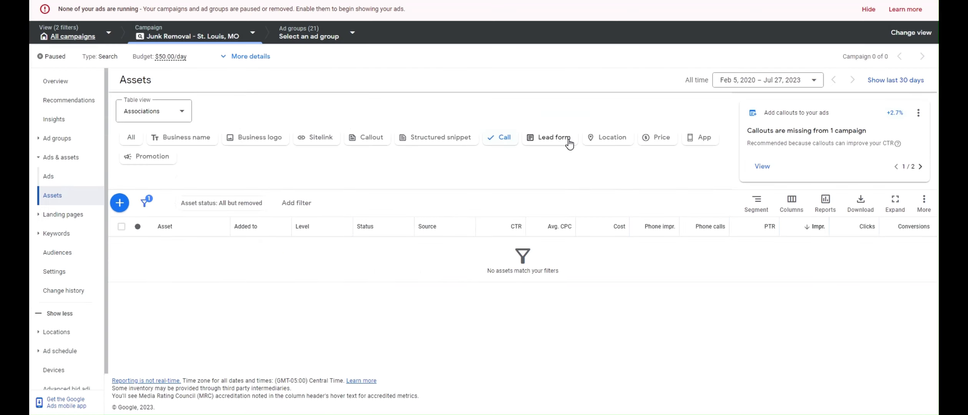
pyautogui.click(592, 145)
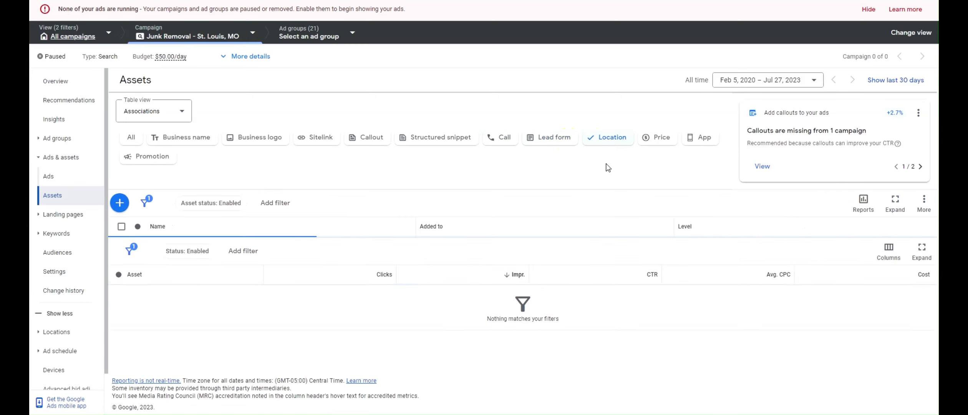
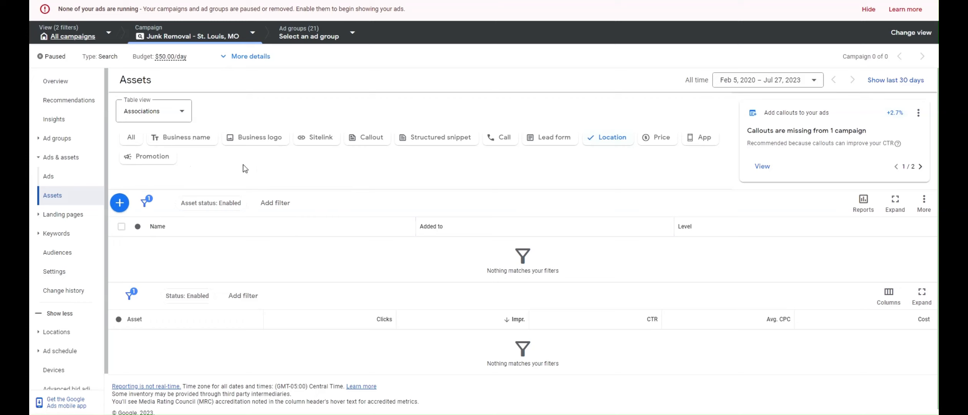
pyautogui.click(655, 137)
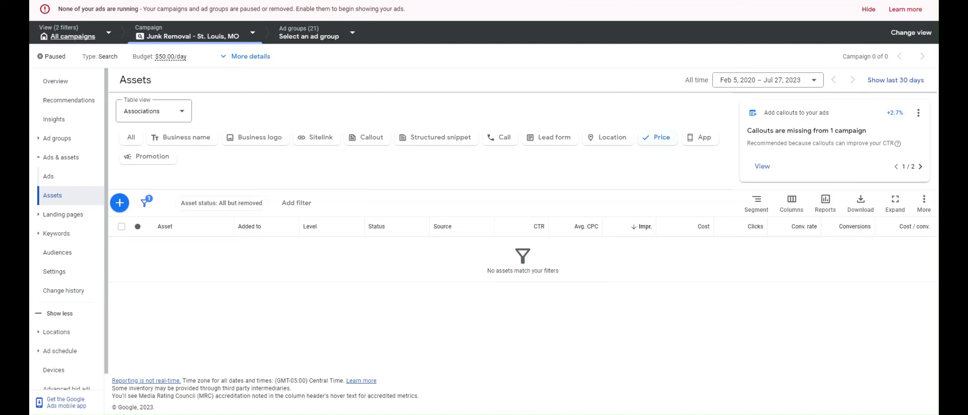
# Start a new promotion asset for the campaign with the occasion "Back to school".
pyautogui.click(147, 156)
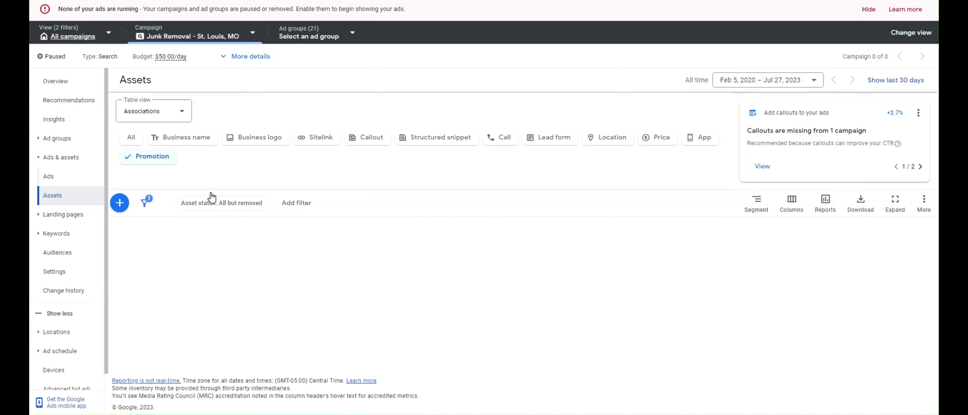
pyautogui.click(120, 202)
pyautogui.click(218, 151)
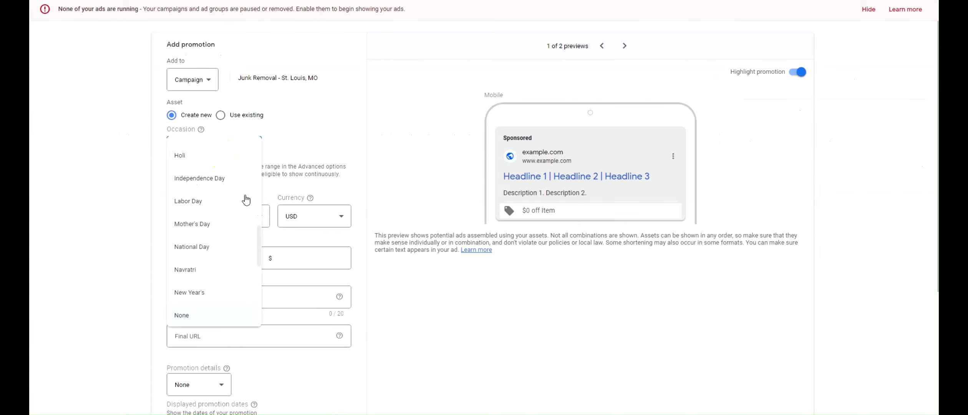
pyautogui.scroll(-2, 222, 273)
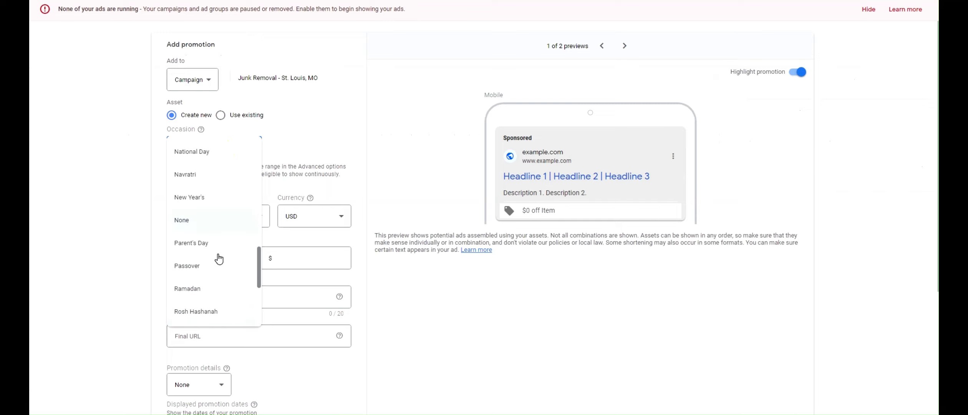
pyautogui.scroll(9, 217, 231)
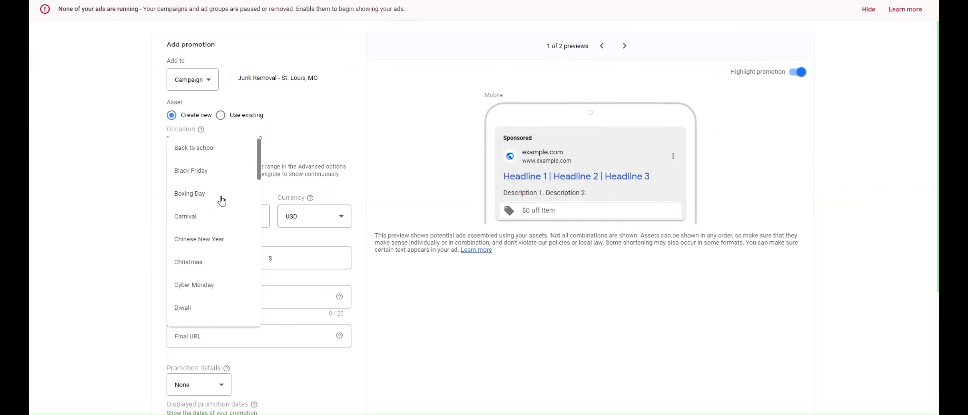
pyautogui.scroll(-2, 219, 196)
pyautogui.scroll(2, 220, 208)
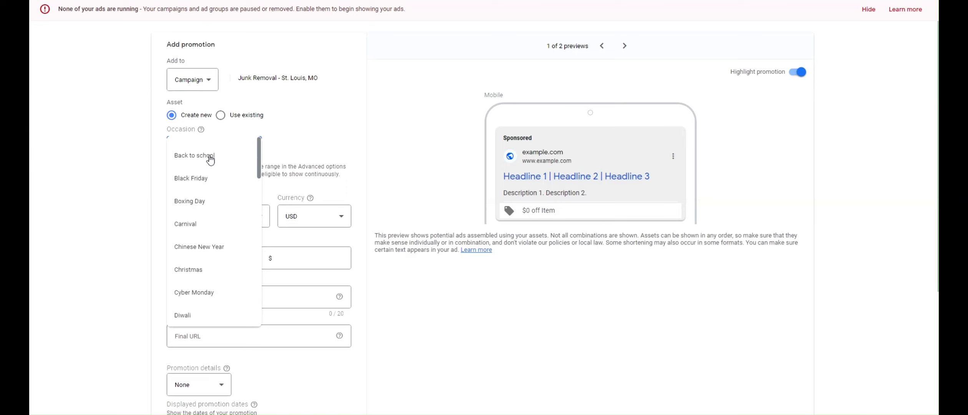
pyautogui.click(210, 155)
# Set the promotion type to an "Up to monetary discount" of $50 and the item to "Junk Removal".
pyautogui.click(269, 231)
pyautogui.click(234, 232)
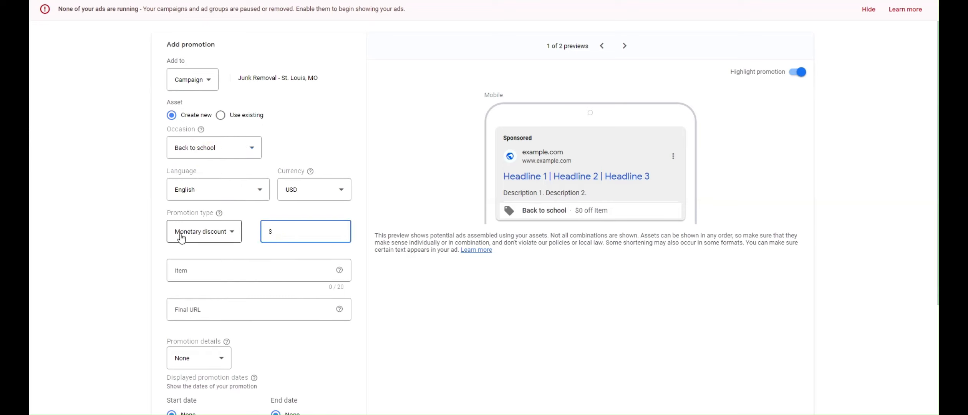
pyautogui.click(219, 285)
pyautogui.write('50')
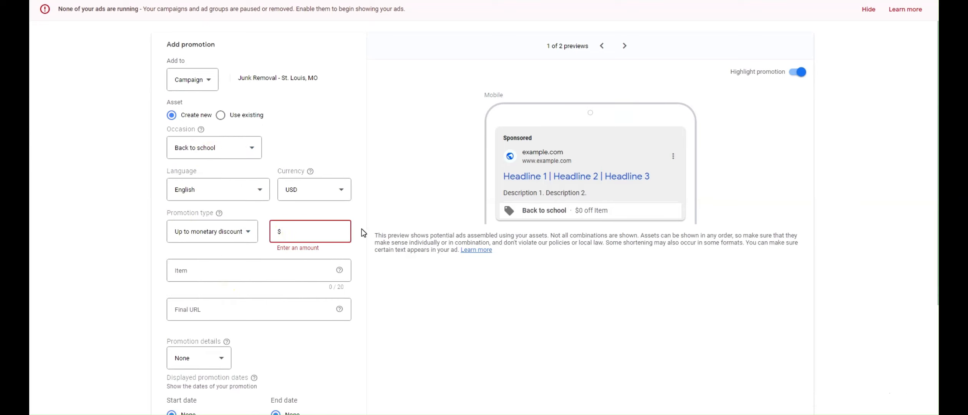
pyautogui.press('Tab')
pyautogui.write('Jun')
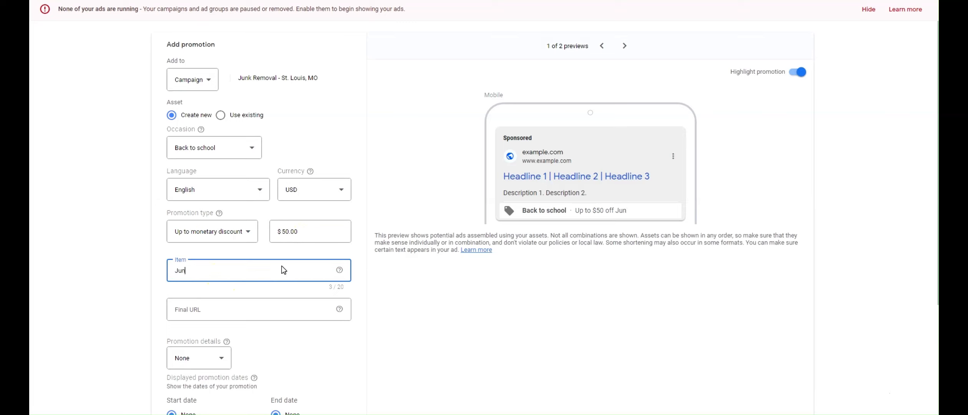
pyautogui.write('k Removal')
# Try to save the promotion without a final URL or displayed dates, and cancel it.
pyautogui.click(222, 301)
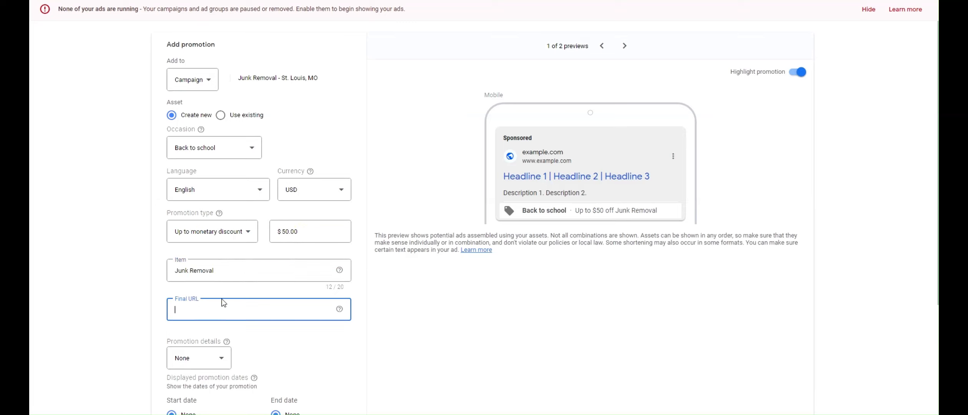
pyautogui.scroll(-1, 199, 309)
pyautogui.click(199, 309)
pyautogui.click(304, 323)
pyautogui.scroll(-2, 308, 321)
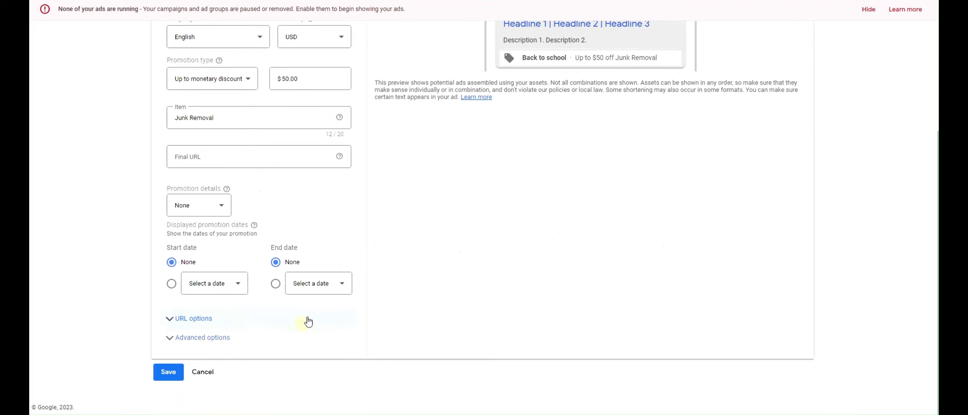
pyautogui.click(168, 372)
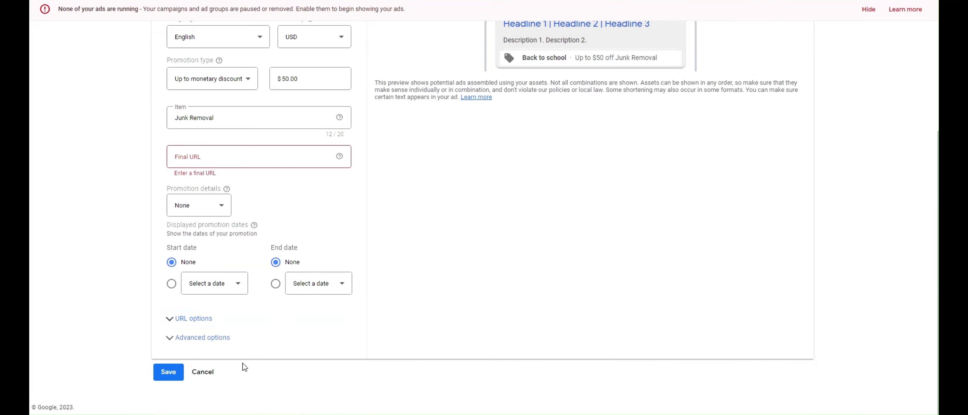
pyautogui.click(202, 371)
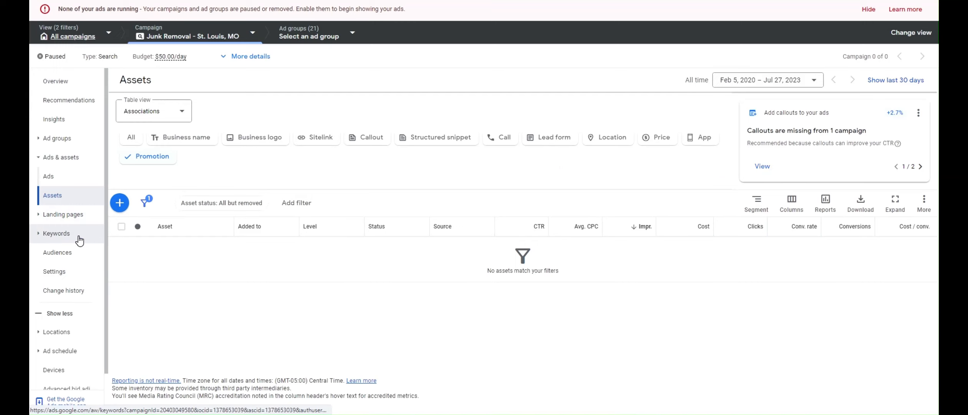
# Open the campaign's device breakdown and examine the mobile phones and computers rows.
pyautogui.scroll(-2, 81, 206)
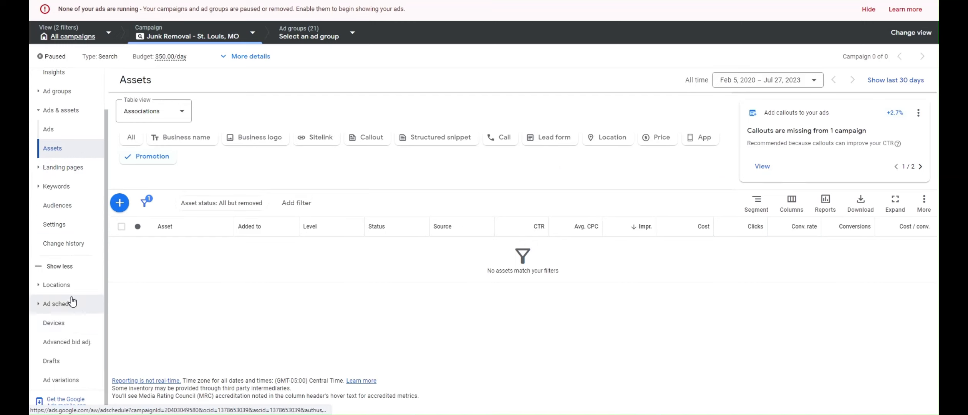
pyautogui.click(62, 327)
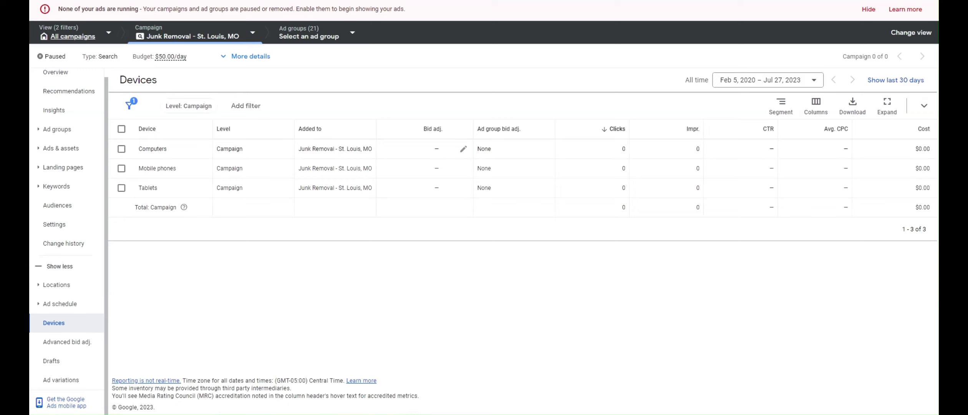
pyautogui.moveTo(138, 169); pyautogui.dragTo(181, 169)
pyautogui.click(181, 169)
pyautogui.moveTo(141, 150); pyautogui.dragTo(168, 153)
pyautogui.click(168, 154)
pyautogui.click(444, 150)
pyautogui.click(410, 176)
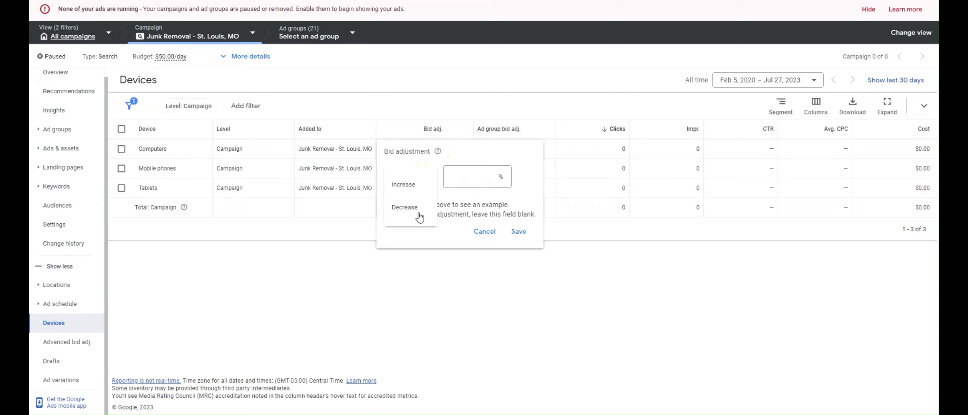
pyautogui.click(418, 213)
pyautogui.click(475, 175)
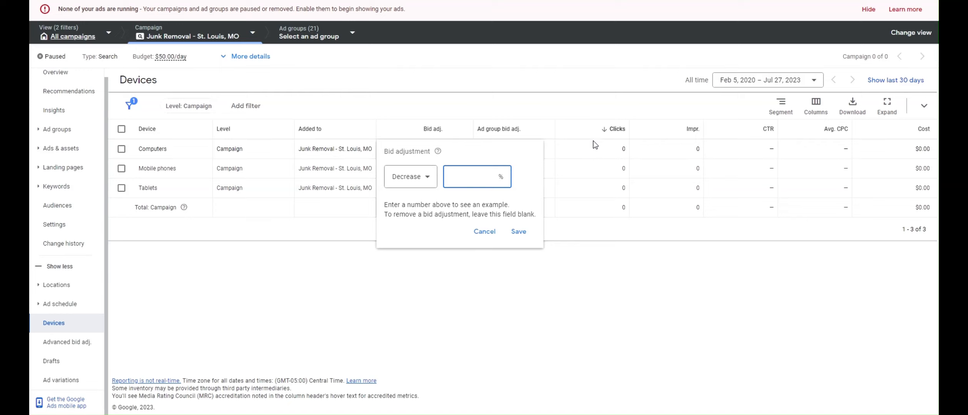
pyautogui.click(484, 231)
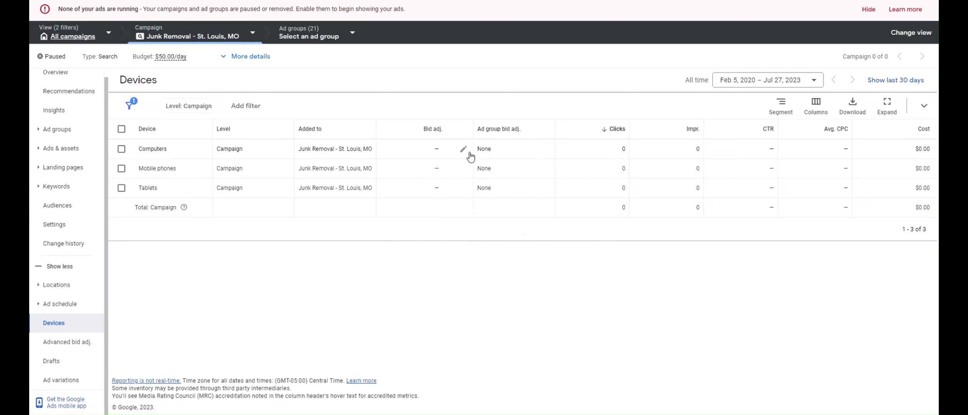
# Set the campaign's bid adjustment for mobile phones to an increase of 35% and save it.
pyautogui.click(464, 150)
pyautogui.click(485, 251)
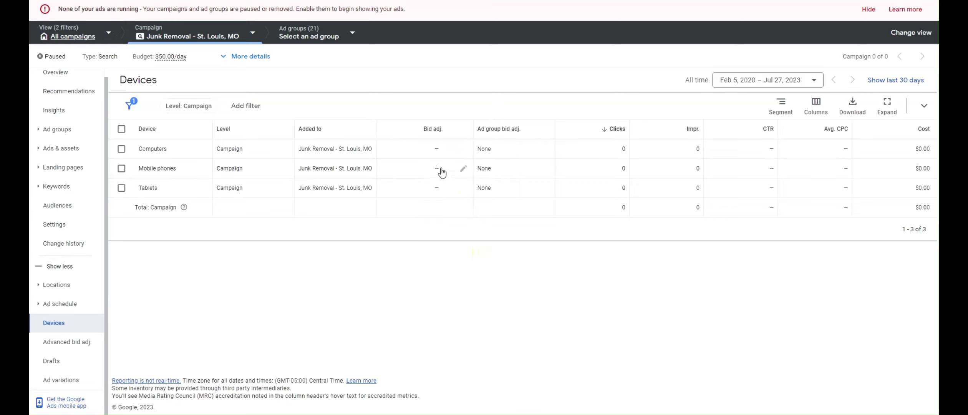
pyautogui.click(461, 169)
pyautogui.write('5')
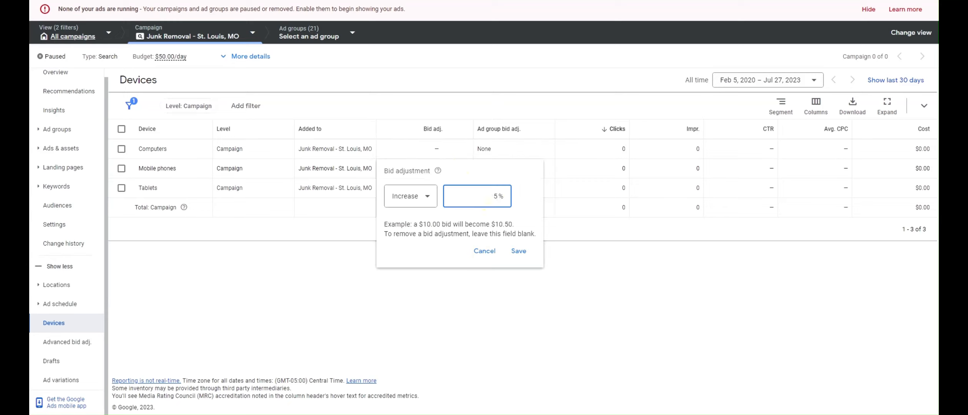
pyautogui.click(519, 250)
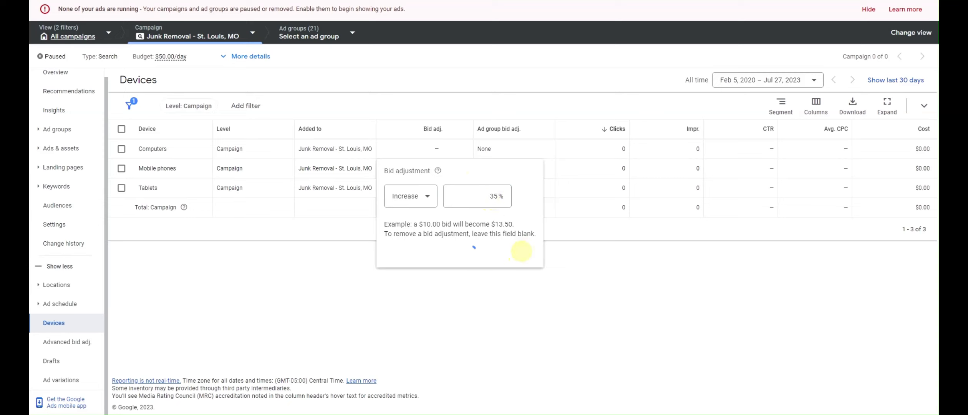
pyautogui.moveTo(138, 168); pyautogui.dragTo(218, 167)
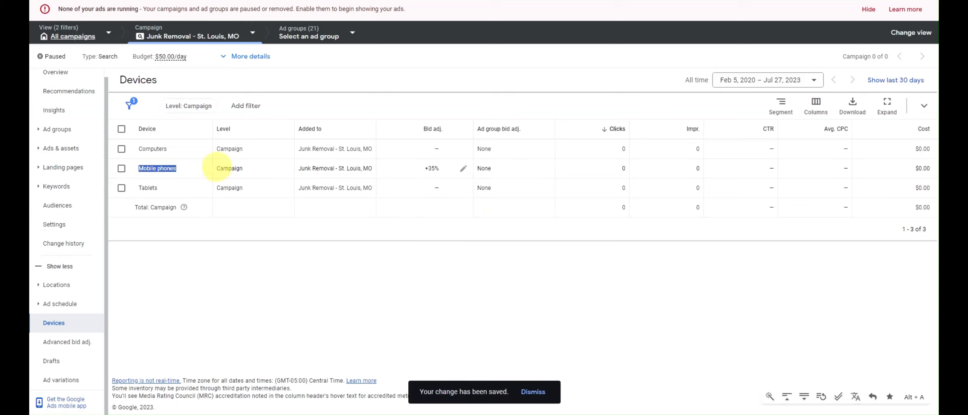
pyautogui.click(217, 168)
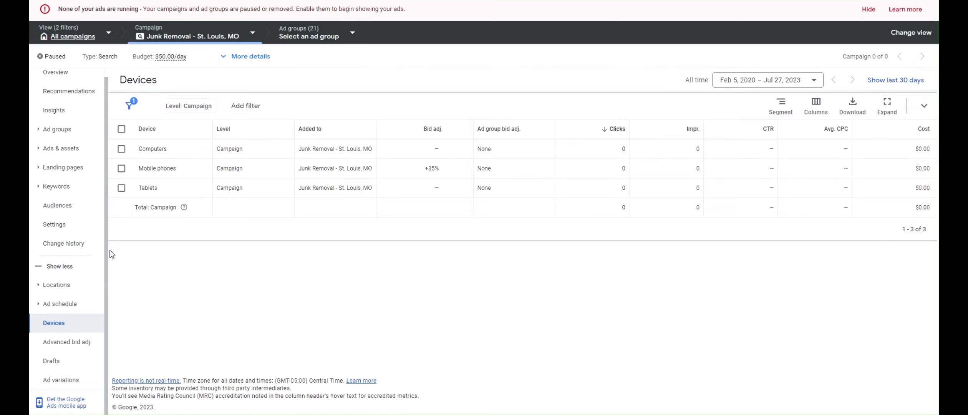
# Open the campaign's location targeting for editing and add the city of Fenton, Missouri, United States.
pyautogui.click(76, 286)
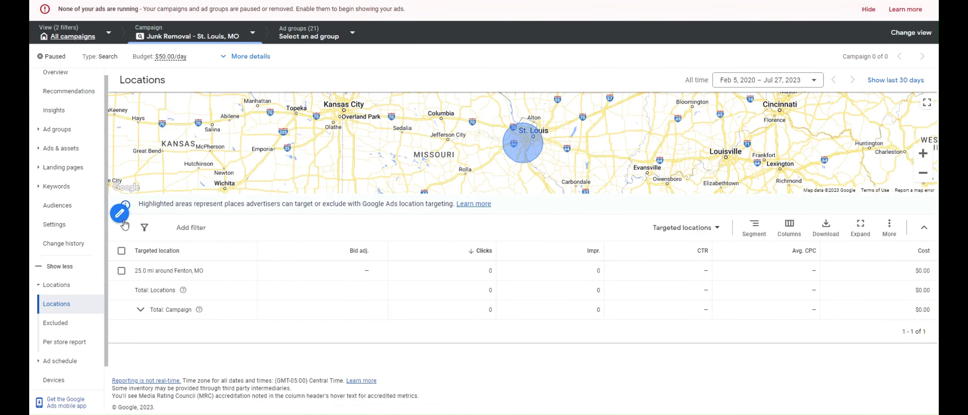
pyautogui.moveTo(142, 272); pyautogui.dragTo(200, 272)
pyautogui.click(192, 271)
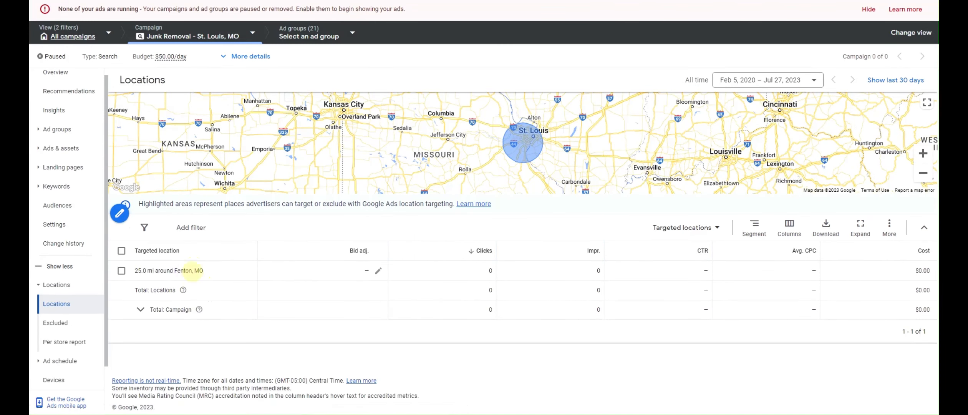
pyautogui.click(120, 214)
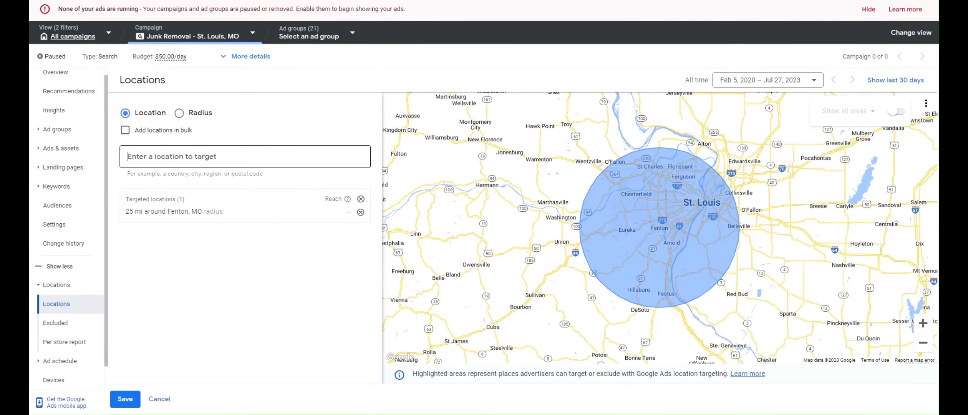
pyautogui.write('fenton')
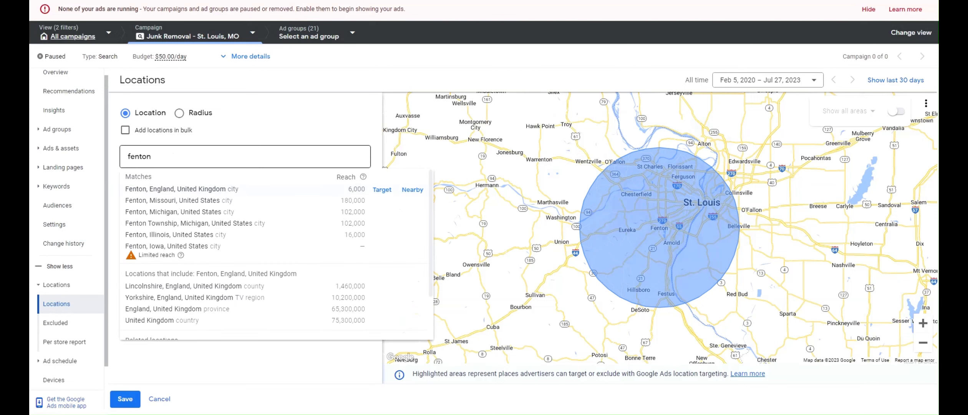
pyautogui.write(', mo')
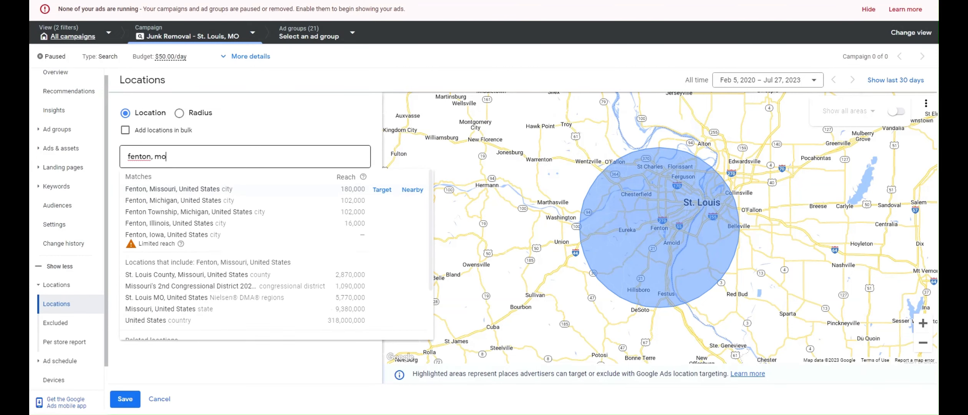
pyautogui.press('Return')
# Add the cities of St. Louis, Missouri and Ballwin, Missouri as targets and save the campaign's locations.
pyautogui.write('st louis')
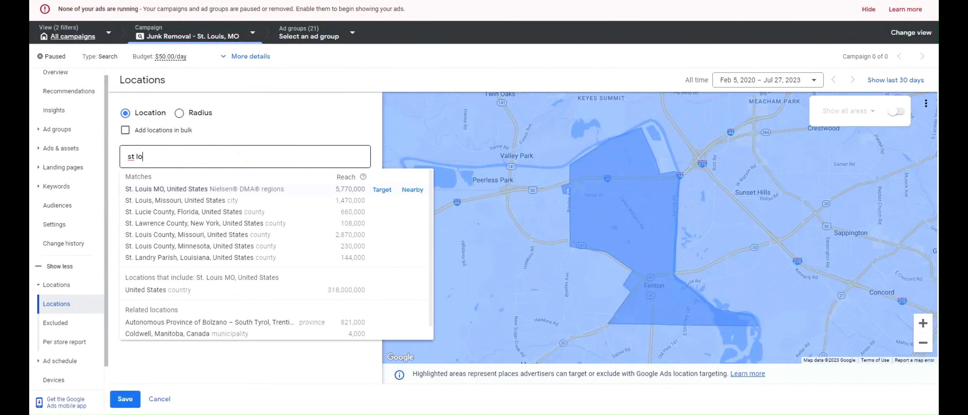
pyautogui.click(381, 201)
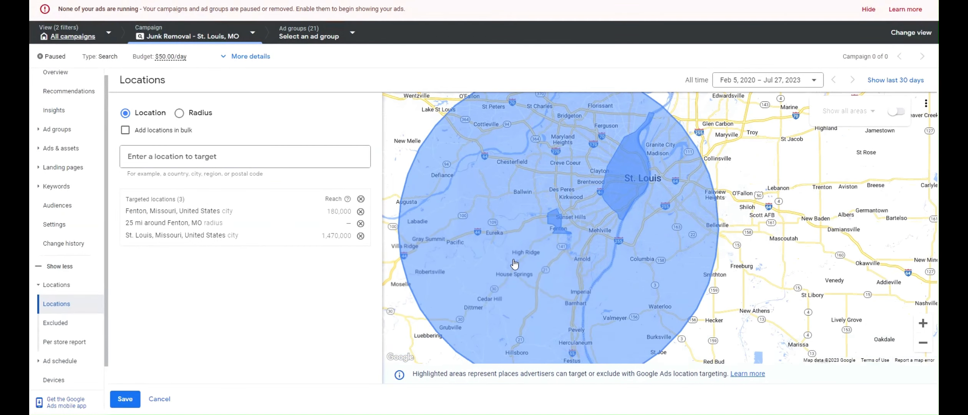
pyautogui.click(367, 164)
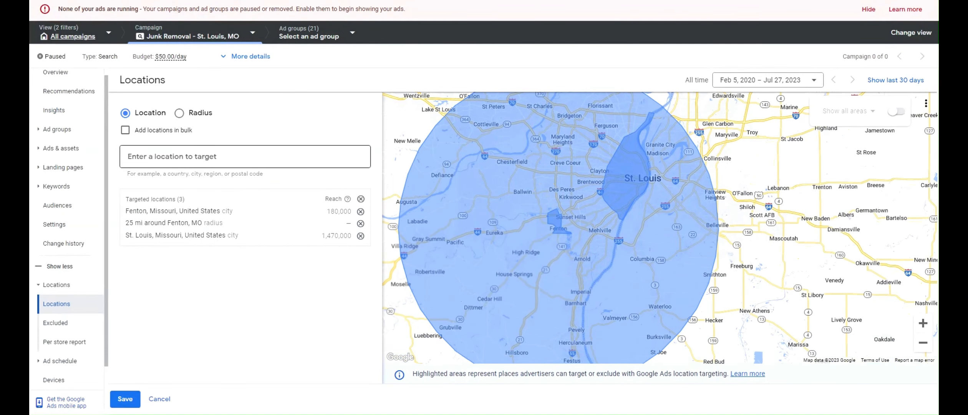
pyautogui.write('ballwin')
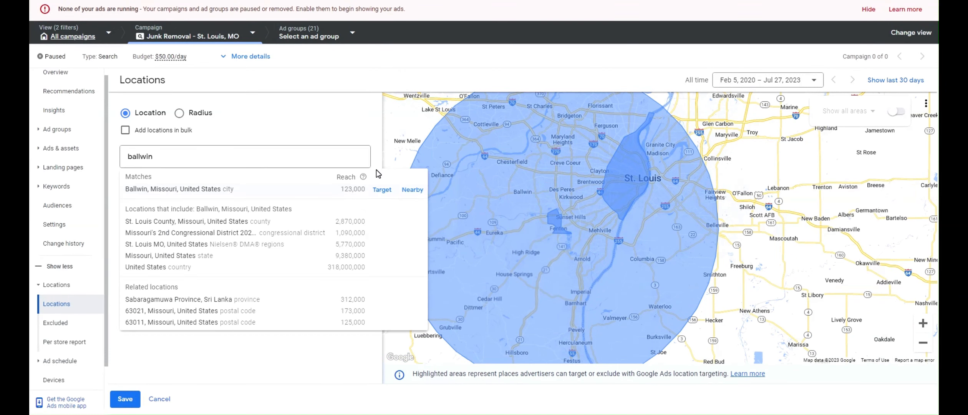
pyautogui.click(390, 188)
pyautogui.scroll(-3, 616, 219)
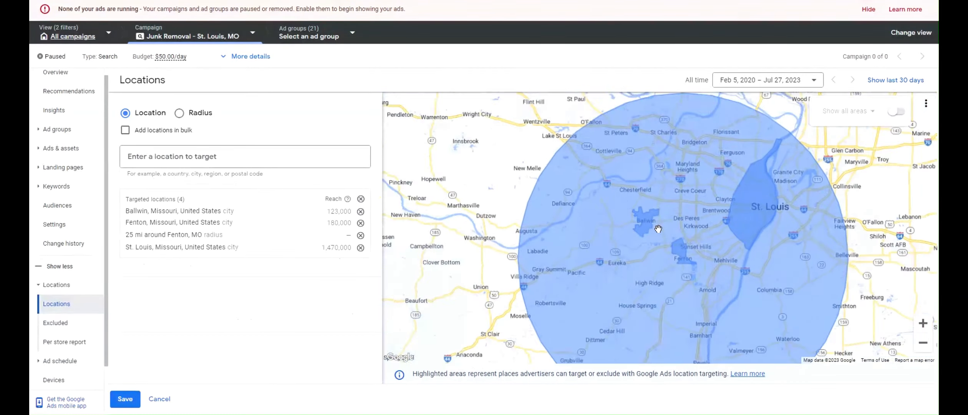
pyautogui.moveTo(657, 226); pyautogui.dragTo(575, 193)
pyautogui.scroll(-1, 583, 174)
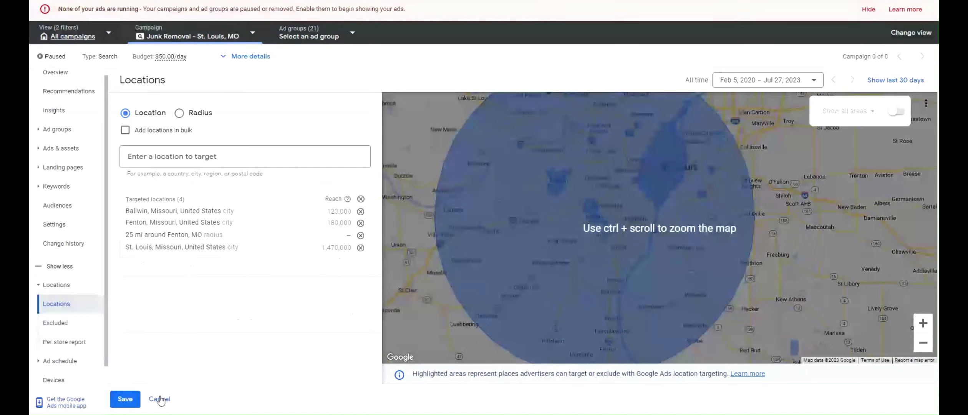
pyautogui.click(125, 398)
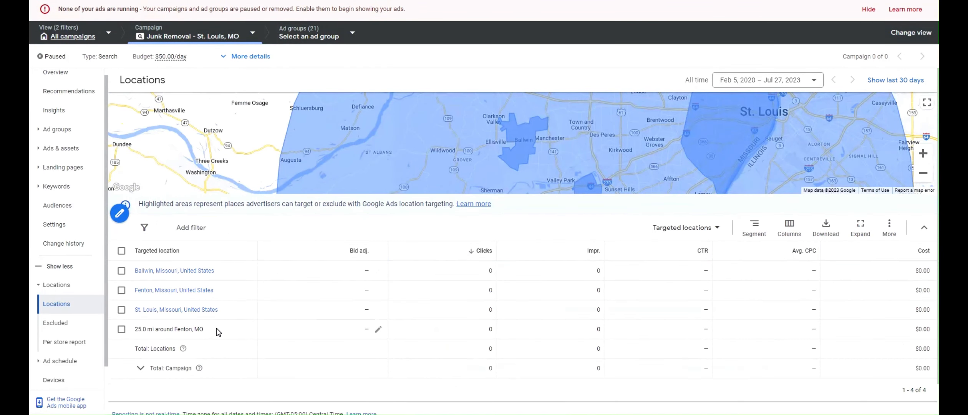
# Examine the targeted locations list, comparing the radius around Fenton with the Ballwin, Fenton and St. Louis city rows.
pyautogui.moveTo(203, 329); pyautogui.dragTo(143, 328)
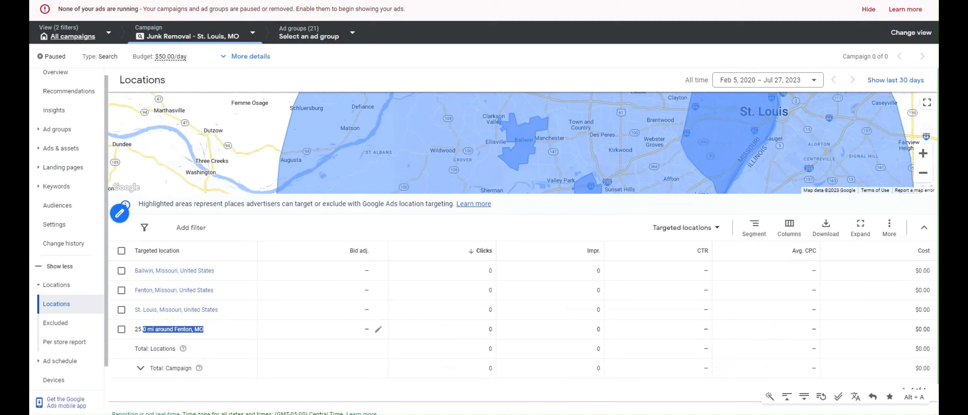
pyautogui.click(180, 328)
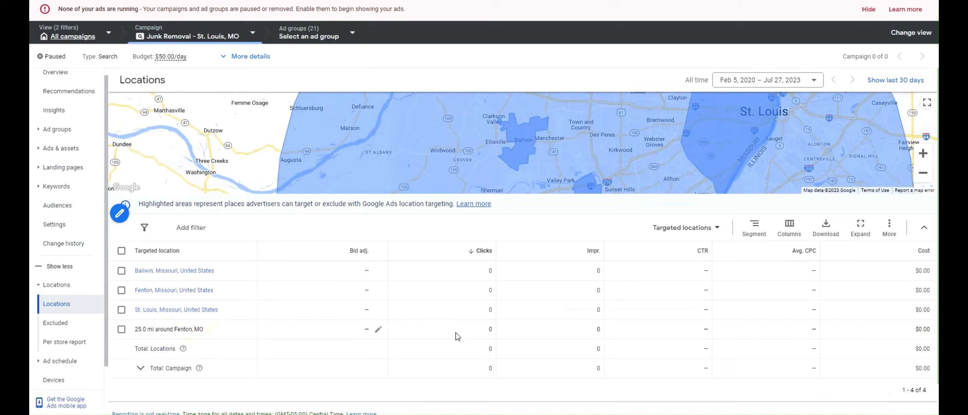
pyautogui.moveTo(203, 328); pyautogui.dragTo(137, 332)
pyautogui.click(137, 331)
pyautogui.scroll(-4, 514, 150)
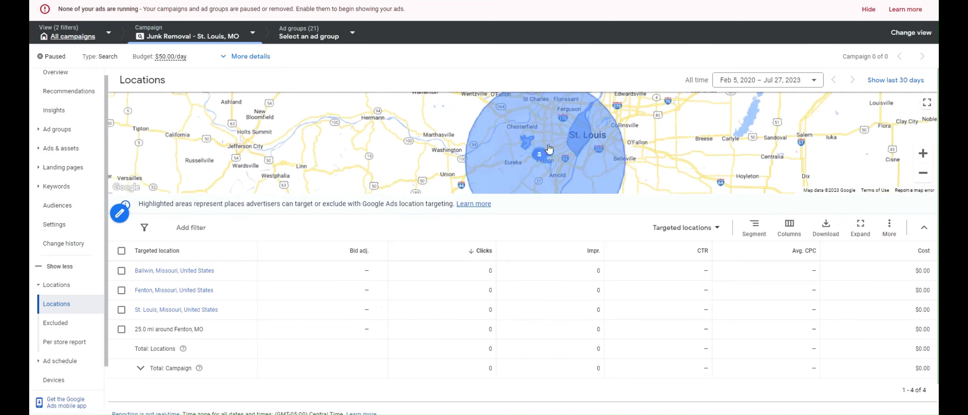
pyautogui.scroll(2, 562, 145)
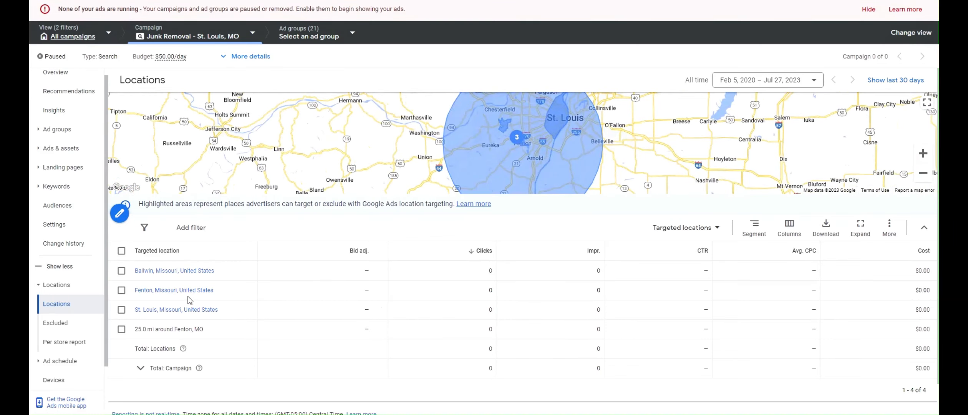
pyautogui.tripleClick(229, 290)
pyautogui.moveTo(225, 273); pyautogui.dragTo(126, 272)
pyautogui.moveTo(224, 314); pyautogui.dragTo(127, 307)
pyautogui.click(242, 292)
# Examine how the city targets overlap the Fenton radius on the map and review their bid adjustment entries.
pyautogui.moveTo(567, 136); pyautogui.dragTo(521, 173)
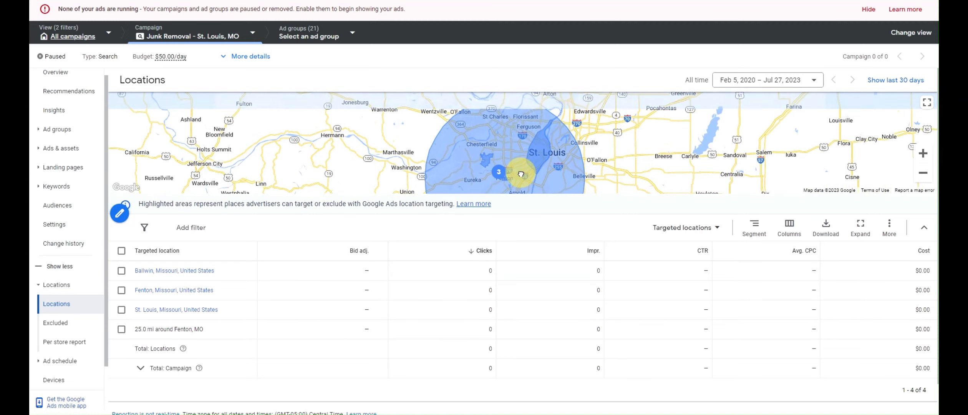
pyautogui.moveTo(504, 130)
pyautogui.mouseDown()
pyautogui.moveTo(503, 144)
pyautogui.moveTo(512, 139)
pyautogui.mouseUp()
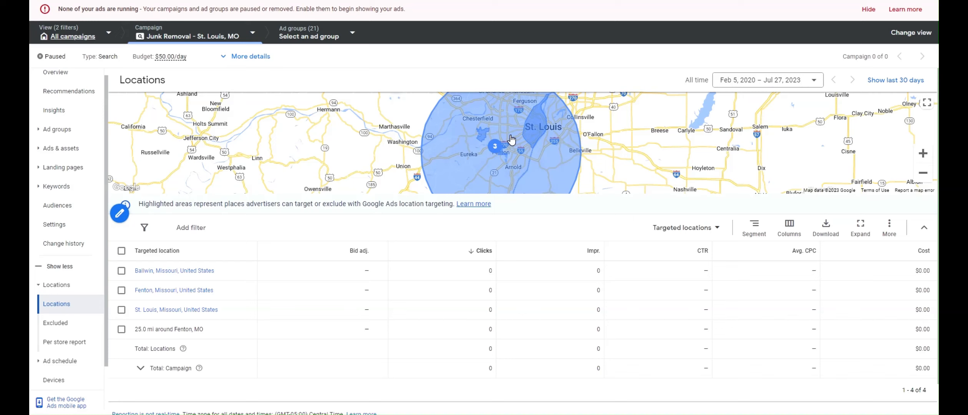
pyautogui.moveTo(511, 139); pyautogui.dragTo(498, 148)
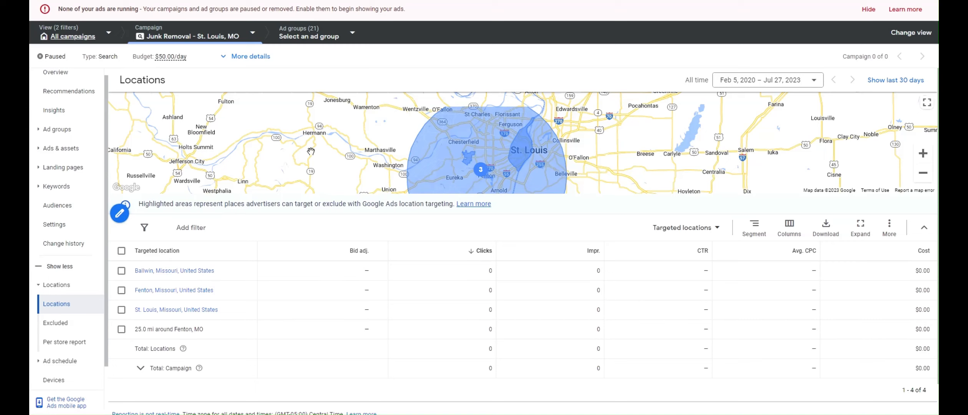
pyautogui.moveTo(247, 328); pyautogui.dragTo(182, 243)
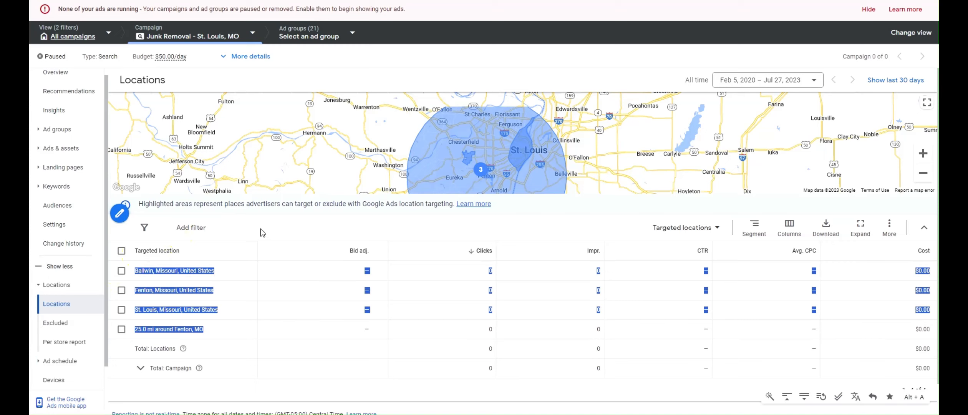
pyautogui.click(303, 336)
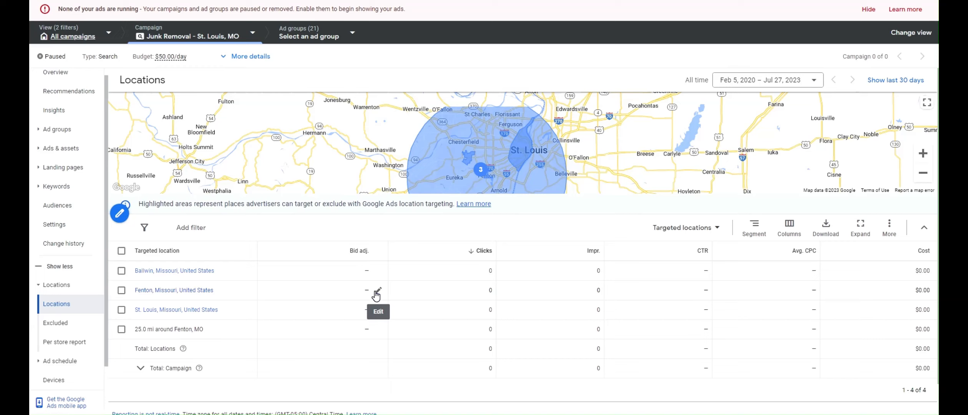
pyautogui.moveTo(216, 329)
pyautogui.mouseDown()
pyautogui.moveTo(139, 329)
pyautogui.moveTo(156, 329)
pyautogui.mouseUp()
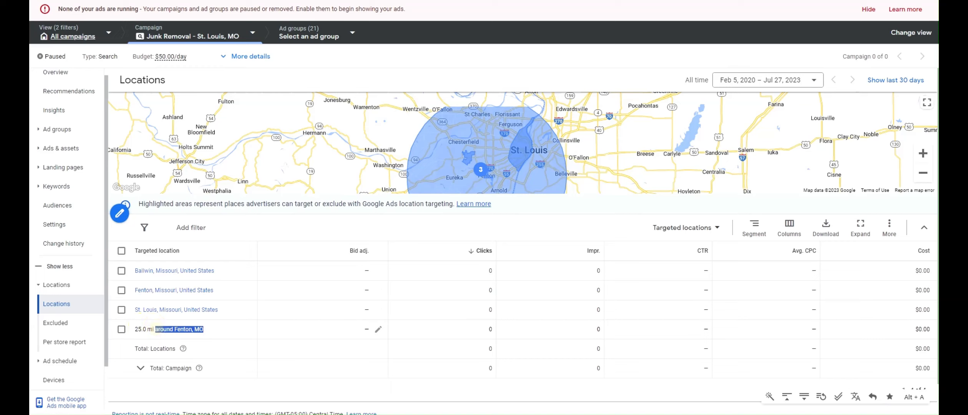
pyautogui.click(190, 328)
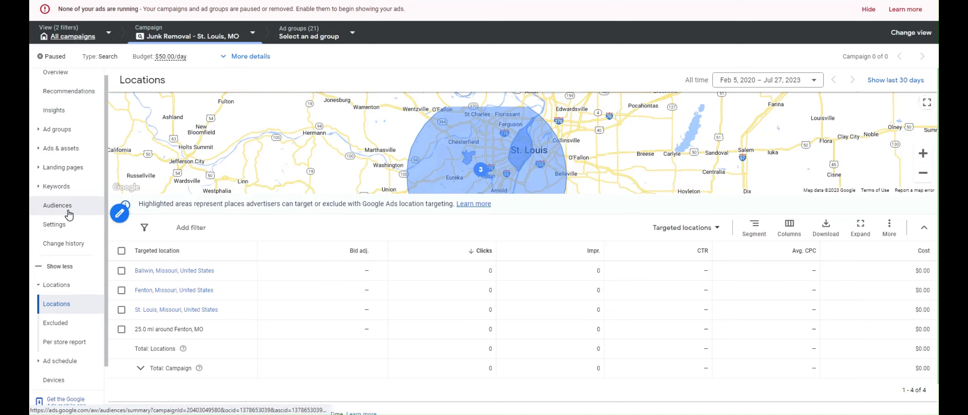
# Review the campaign's overview page and the account's tools and settings.
pyautogui.scroll(1, 69, 94)
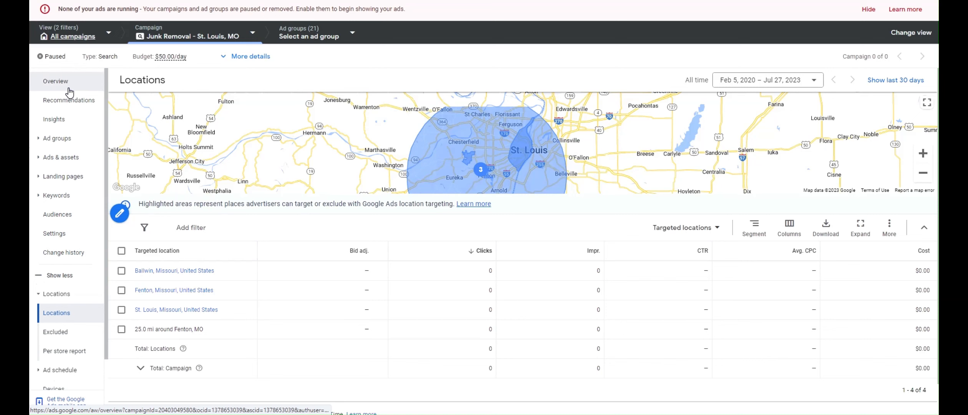
pyautogui.click(69, 92)
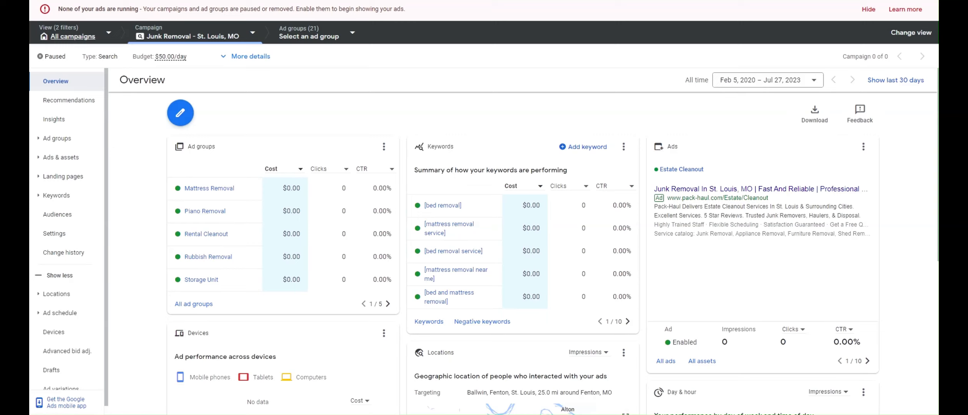
pyautogui.click(655, 0)
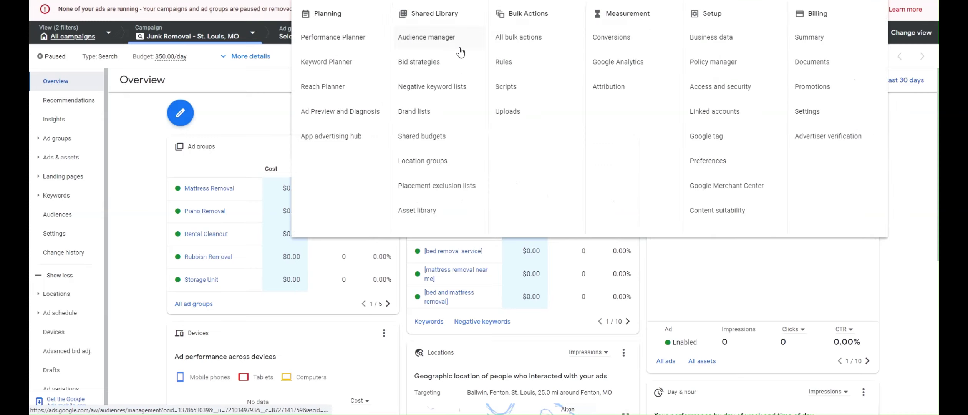
pyautogui.click(614, 50)
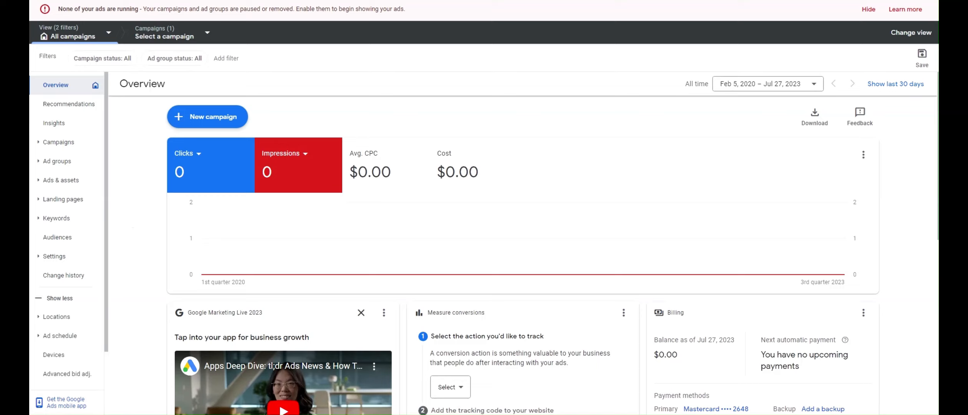
# Show the account's list of all campaigns and look over its keyword sections.
pyautogui.click(58, 142)
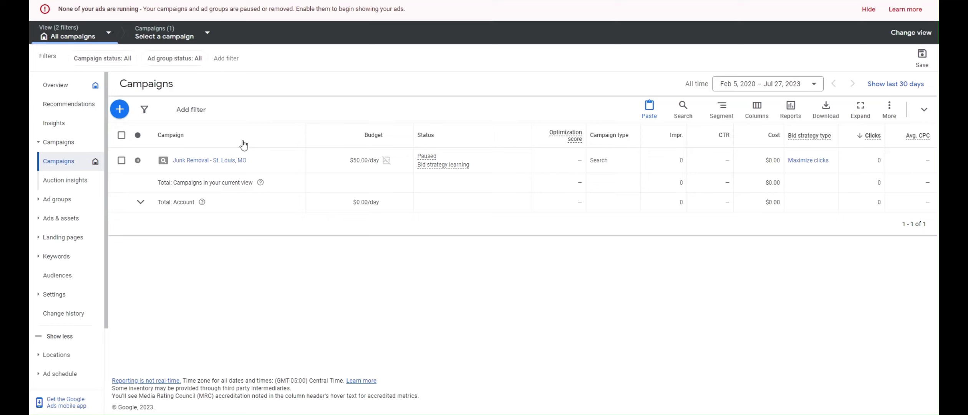
pyautogui.click(68, 257)
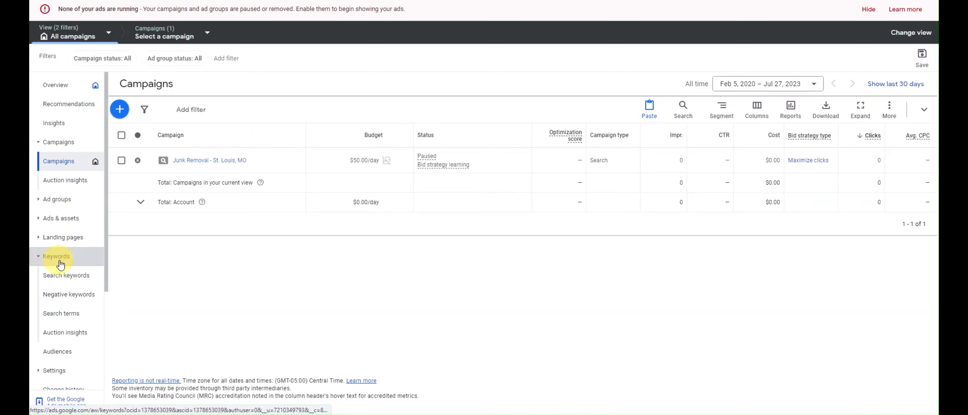
pyautogui.click(62, 142)
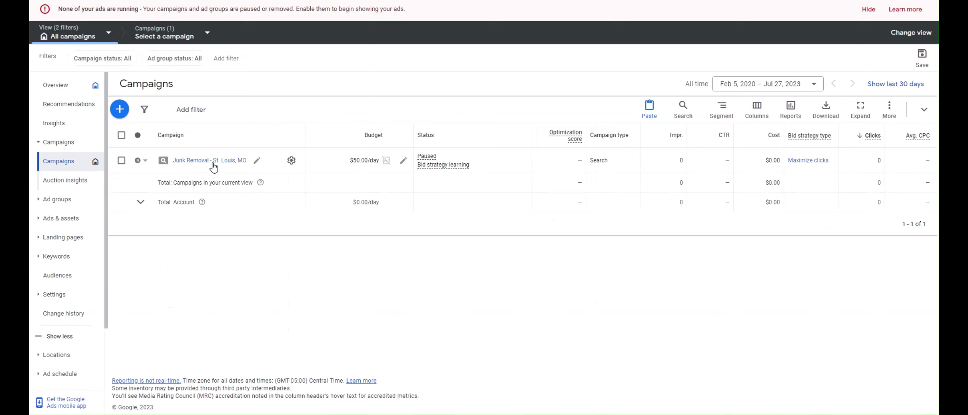
# Look over the Junk Removal - St. Louis, MO campaign's form for adding negative keywords, cancel it, and open the account's negative keyword lists.
pyautogui.click(213, 167)
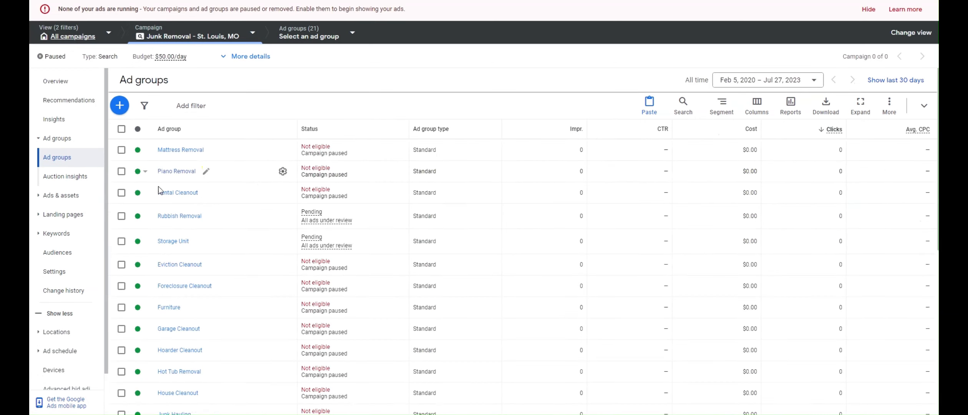
pyautogui.click(58, 233)
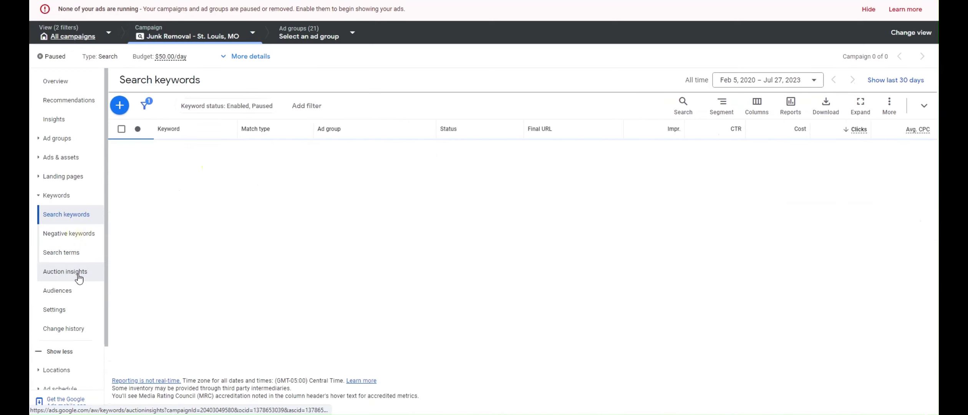
pyautogui.click(79, 235)
pyautogui.click(538, 163)
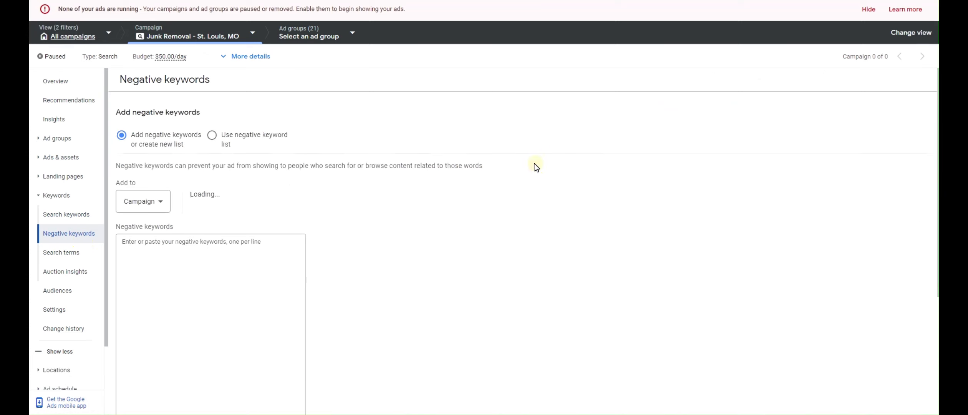
pyautogui.scroll(-5, 254, 230)
pyautogui.click(163, 293)
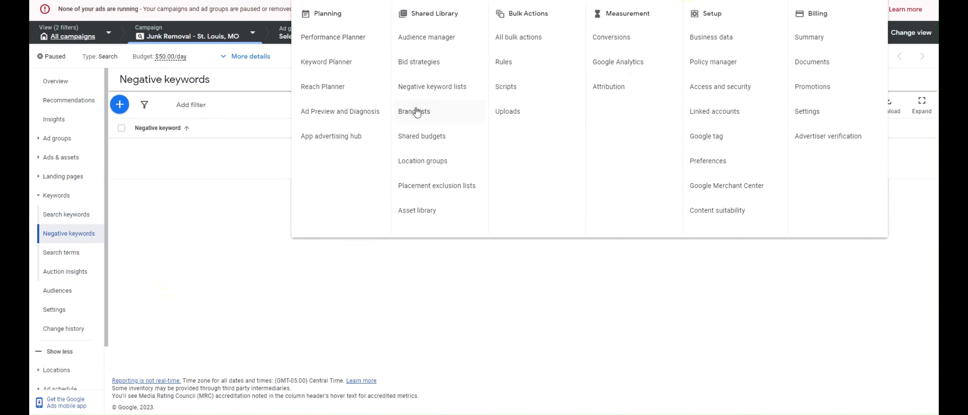
pyautogui.click(430, 87)
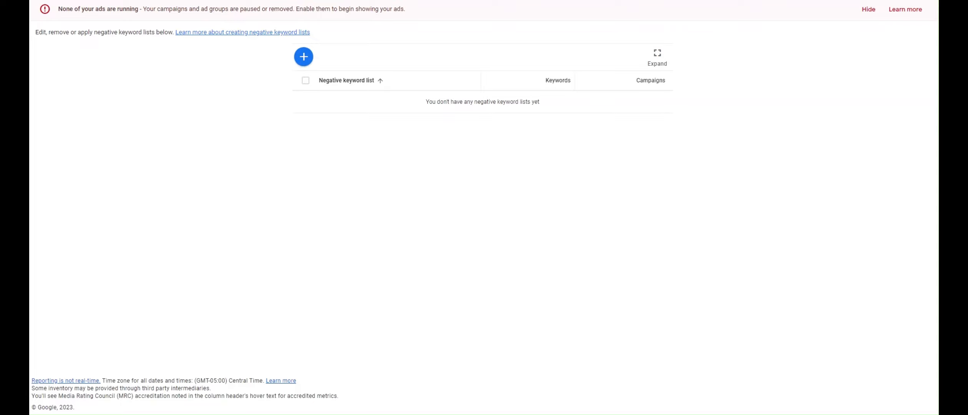
pyautogui.click(304, 56)
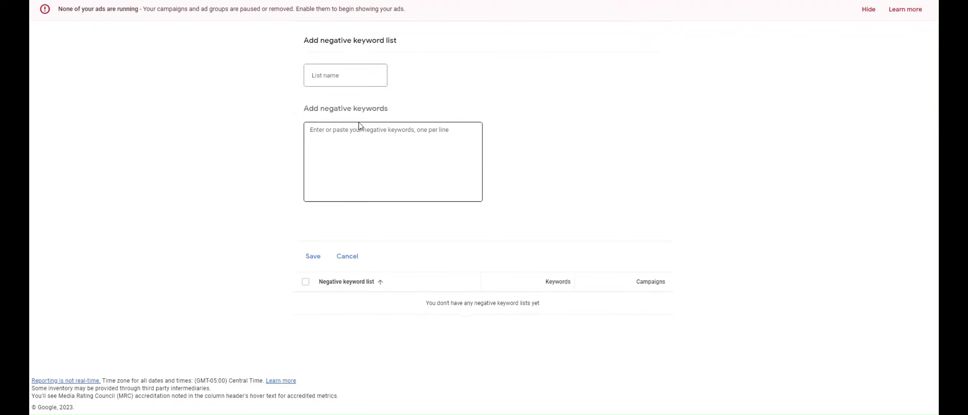
pyautogui.click(391, 162)
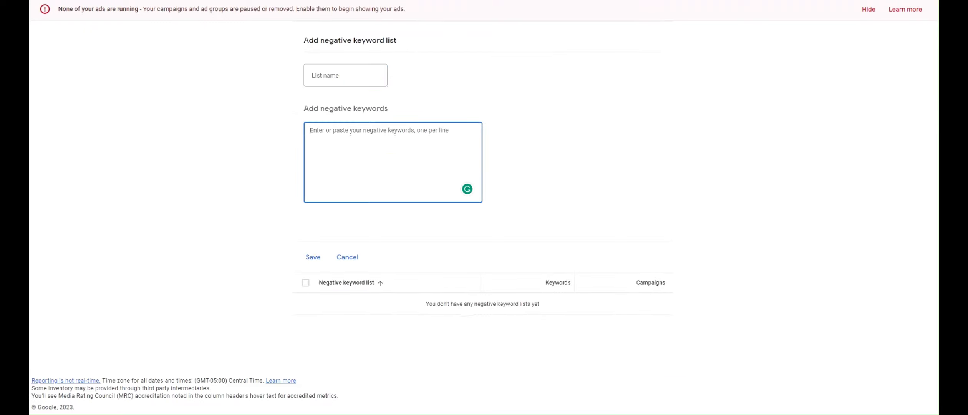
pyautogui.click(345, 257)
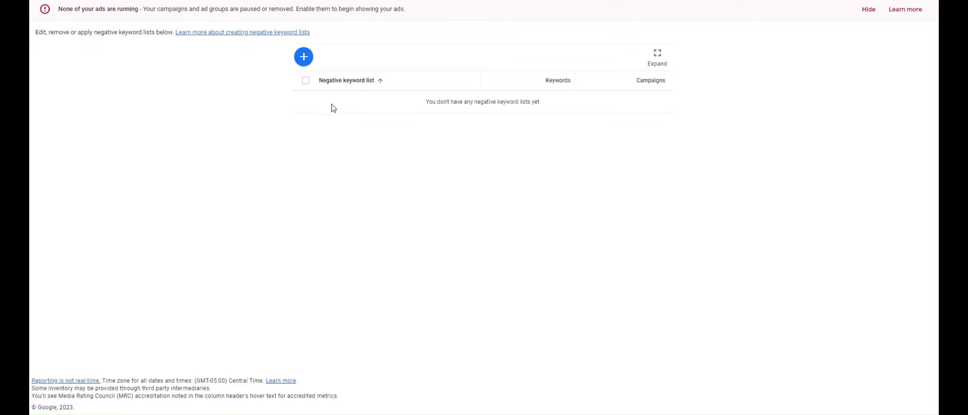
# Start a new negative keyword list named "Main Negative Keyword List" and paste the copied junk removal negative keywords into it.
pyautogui.click(304, 56)
pyautogui.click(346, 76)
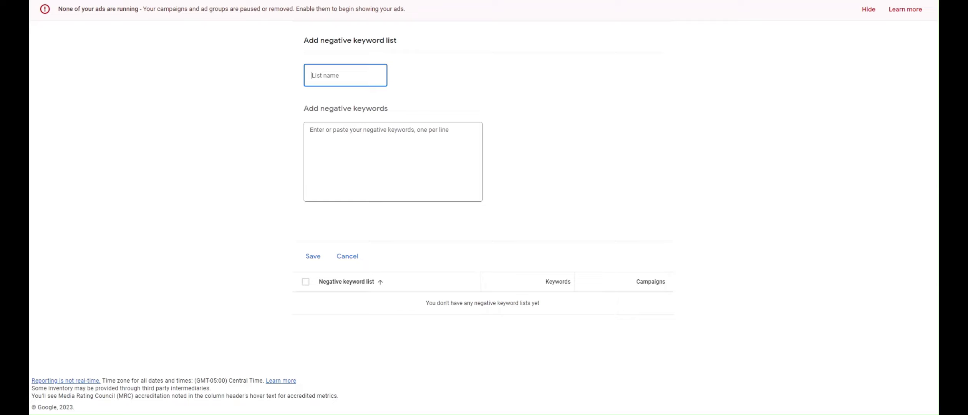
pyautogui.write('Main Negative Keyword List')
pyautogui.press('Tab')
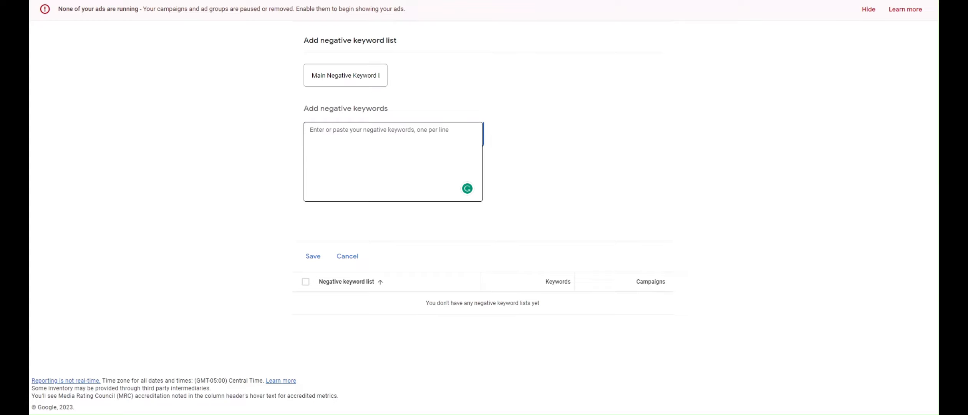
pyautogui.hotkey('ctrl', 'v')
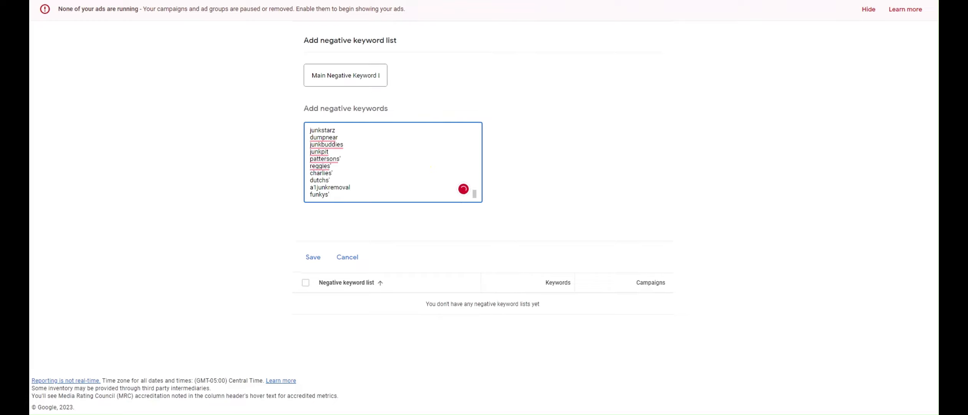
# Check through the pasted negative keywords and save the new list.
pyautogui.scroll(10, 393, 162)
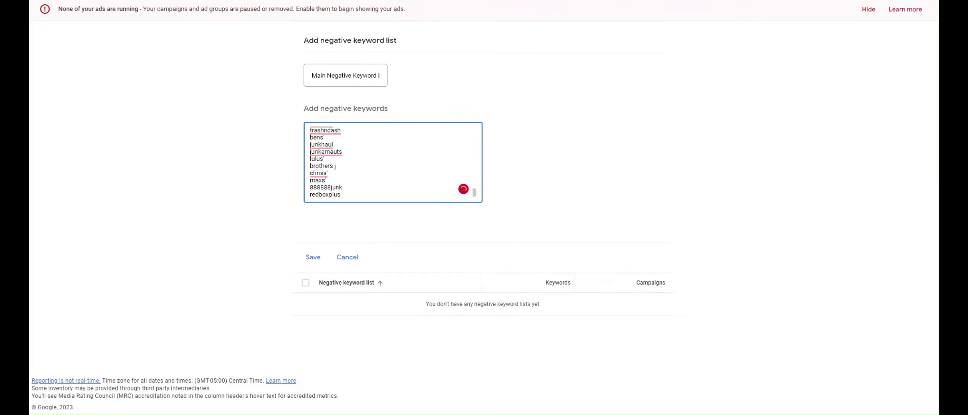
pyautogui.scroll(8, 392, 162)
pyautogui.scroll(-3, 392, 162)
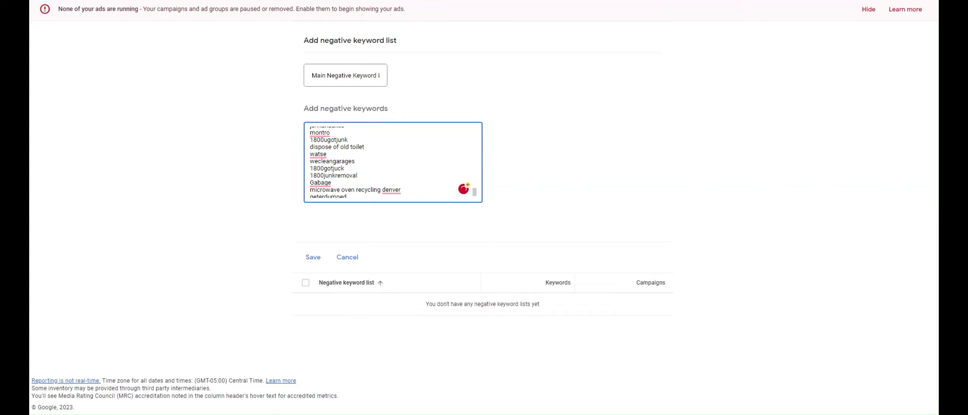
pyautogui.moveTo(305, 173); pyautogui.dragTo(346, 175)
pyautogui.click(324, 166)
pyautogui.scroll(3, 324, 166)
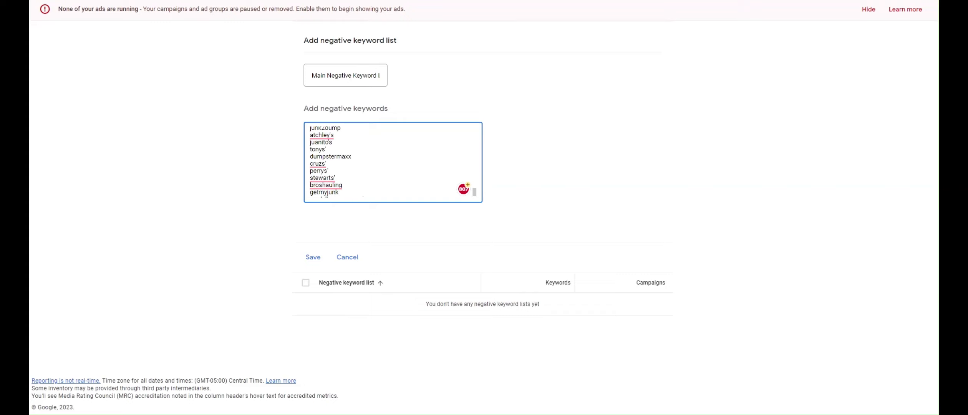
pyautogui.scroll(-2, 393, 162)
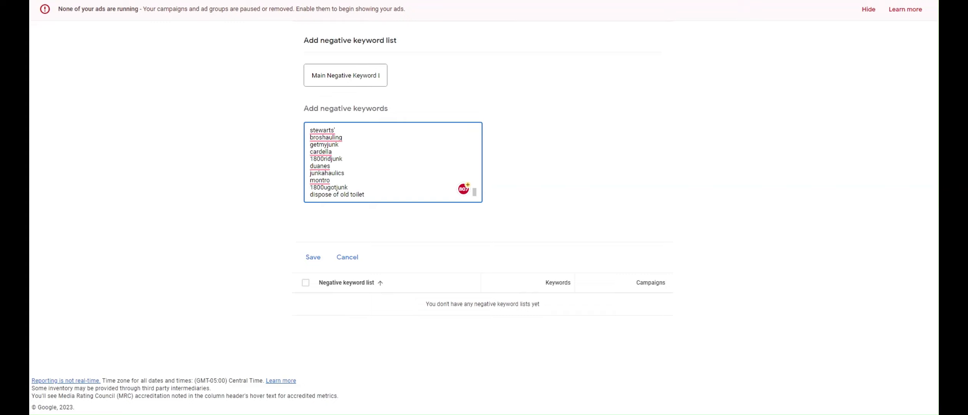
pyautogui.scroll(3, 393, 162)
pyautogui.scroll(3, 392, 163)
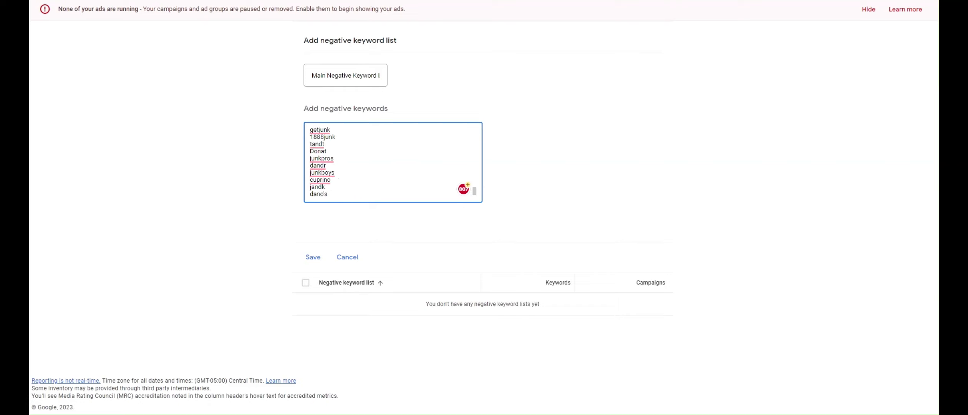
pyautogui.scroll(3, 393, 162)
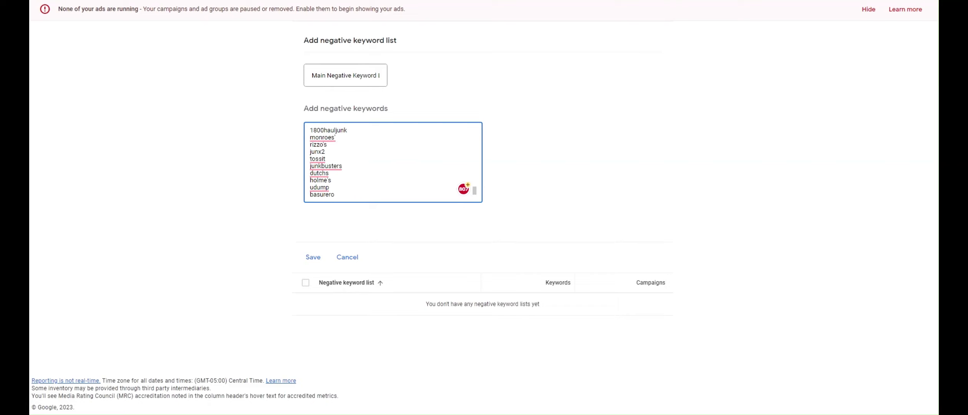
pyautogui.scroll(3, 393, 162)
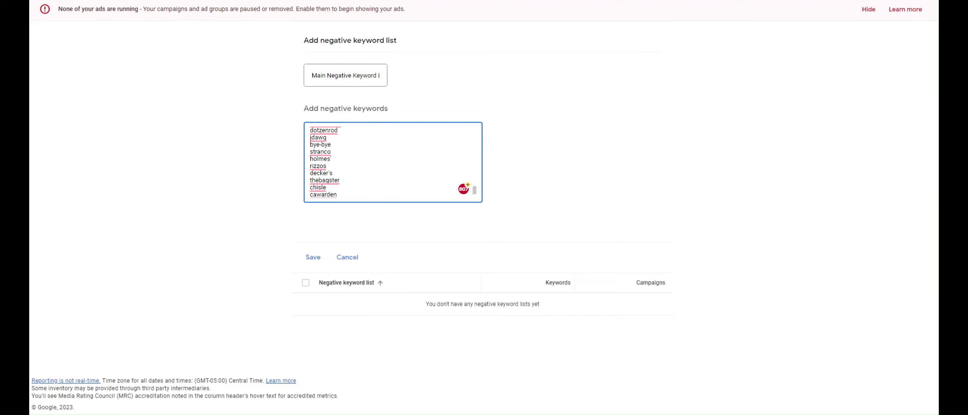
pyautogui.scroll(3, 393, 162)
pyautogui.scroll(3, 392, 162)
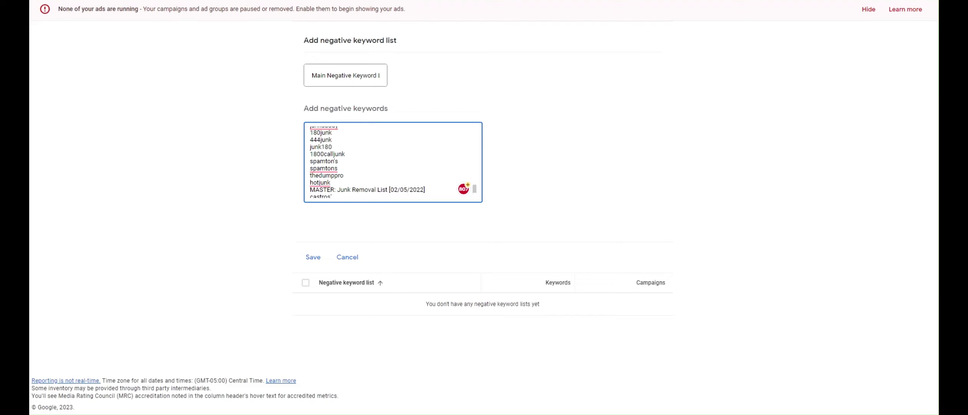
pyautogui.scroll(3, 393, 162)
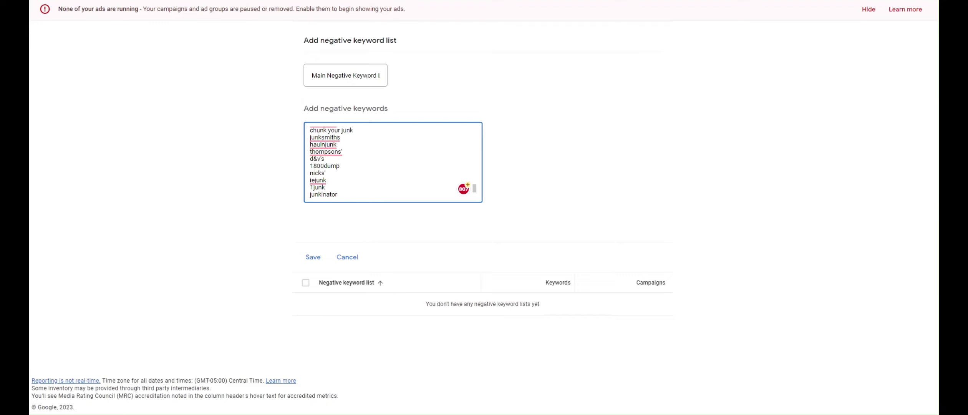
pyautogui.click(313, 257)
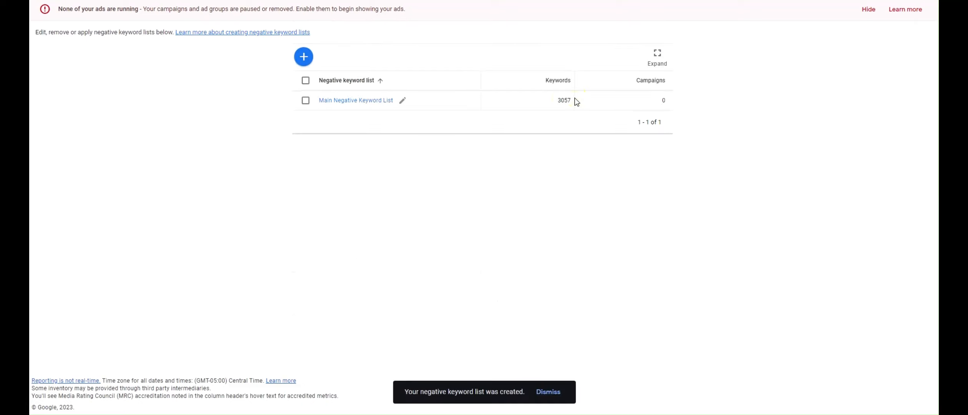
# Open the Main Negative Keyword List and examine the first page of its keywords and match types.
pyautogui.click(363, 102)
pyautogui.scroll(-1, 396, 168)
pyautogui.scroll(-20, 396, 166)
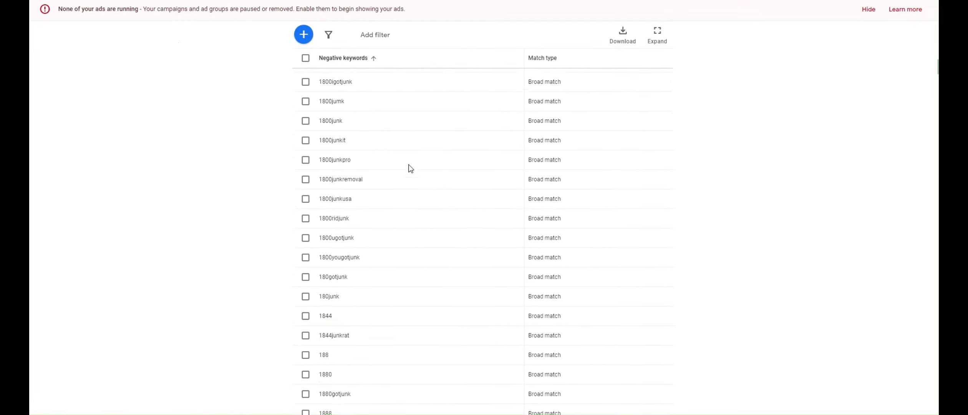
pyautogui.scroll(-20, 413, 167)
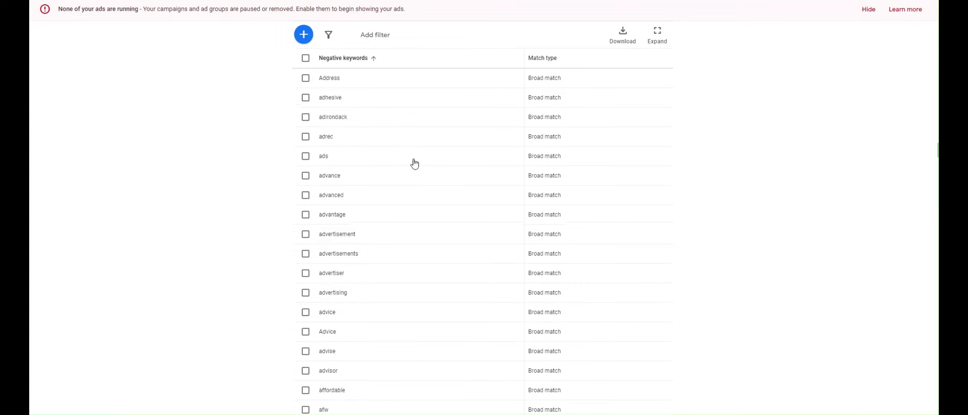
pyautogui.scroll(-20, 414, 166)
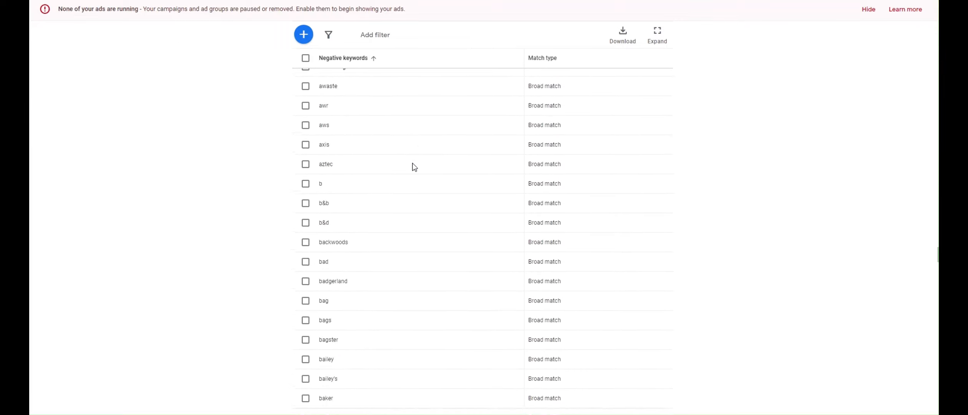
pyautogui.scroll(-20, 408, 171)
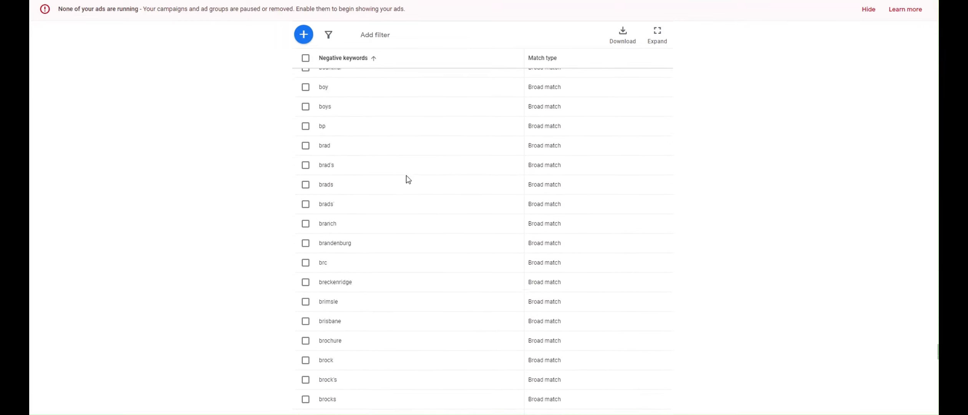
pyautogui.scroll(-4, 405, 178)
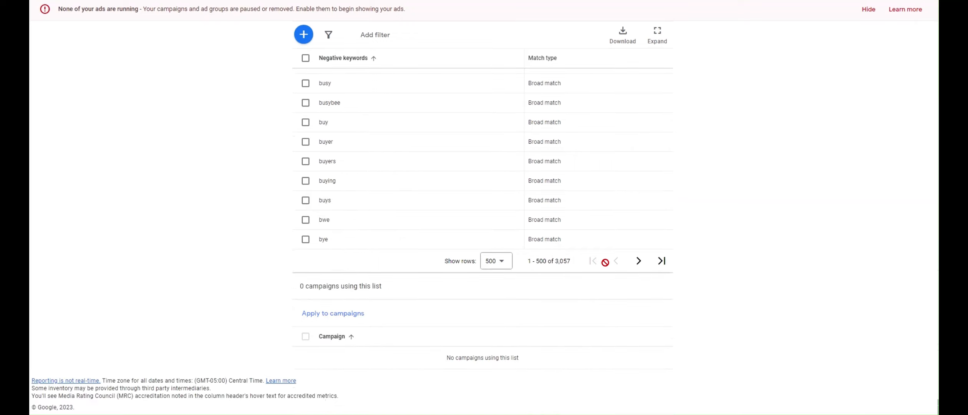
# Page forward through the Main Negative Keyword List and examine the negative keywords on the following pages.
pyautogui.click(638, 261)
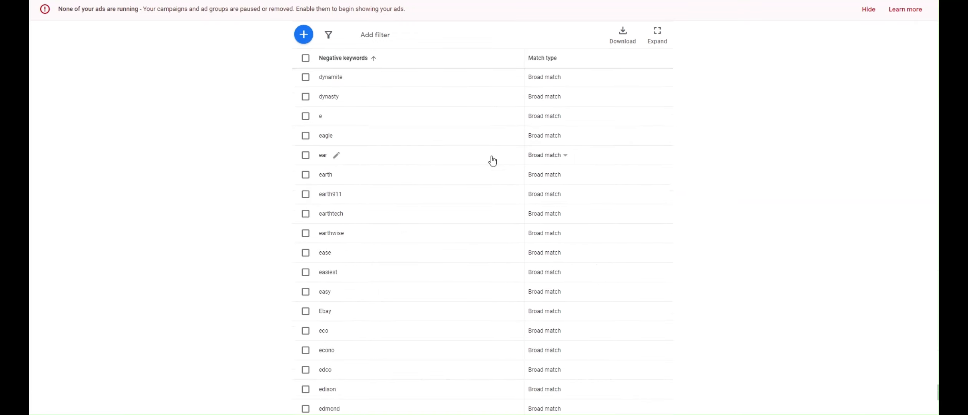
pyautogui.scroll(-9, 491, 159)
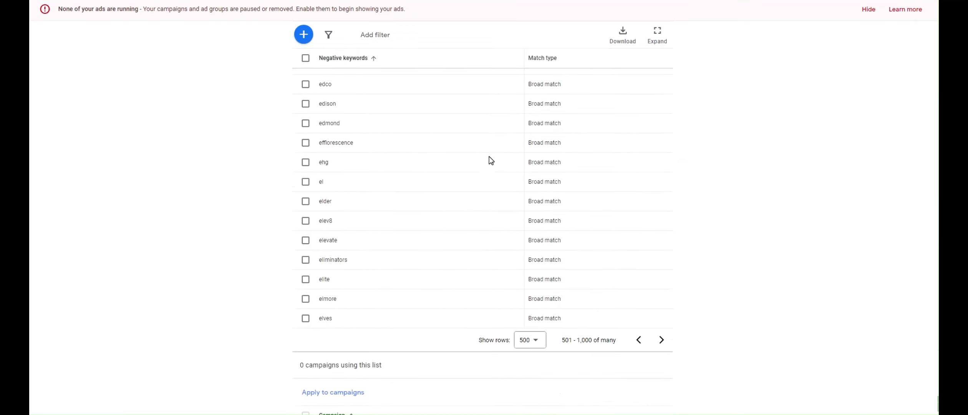
pyautogui.click(637, 261)
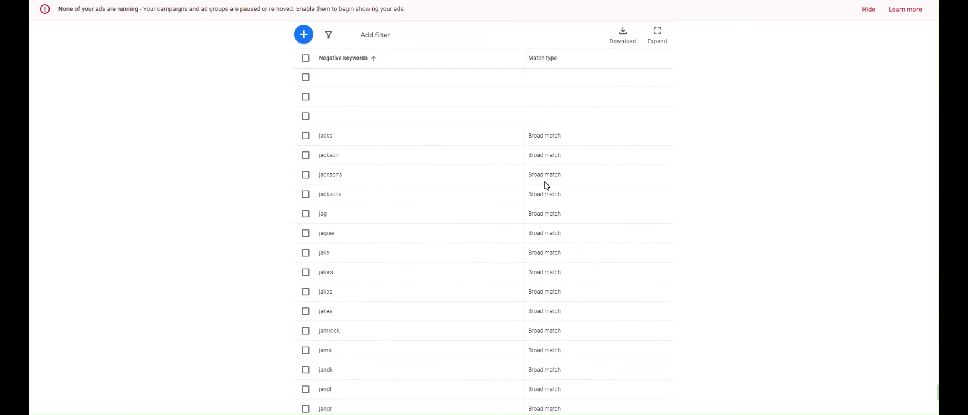
pyautogui.scroll(-20, 478, 235)
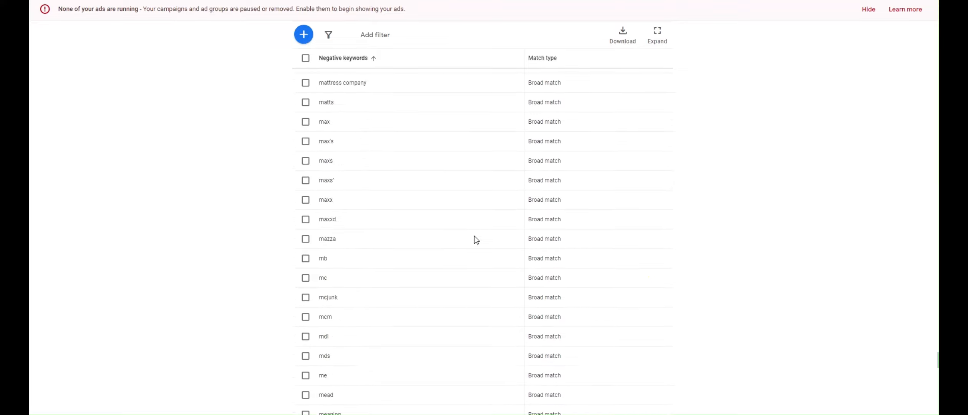
pyautogui.scroll(15, 689, 232)
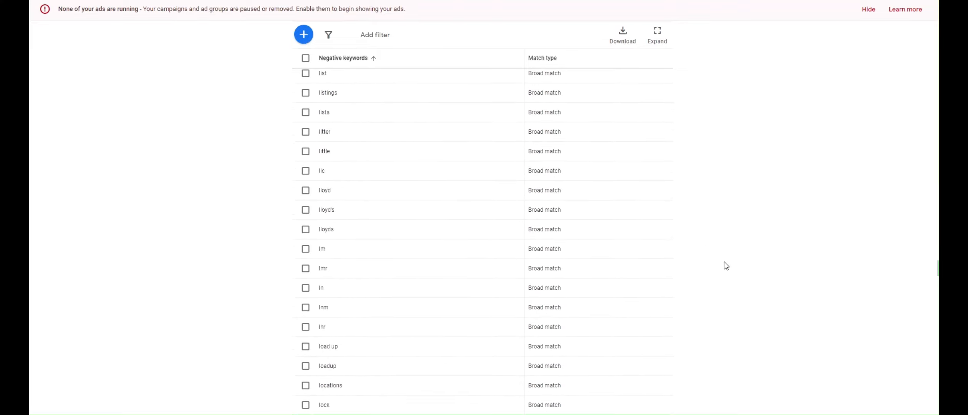
pyautogui.scroll(12, 737, 129)
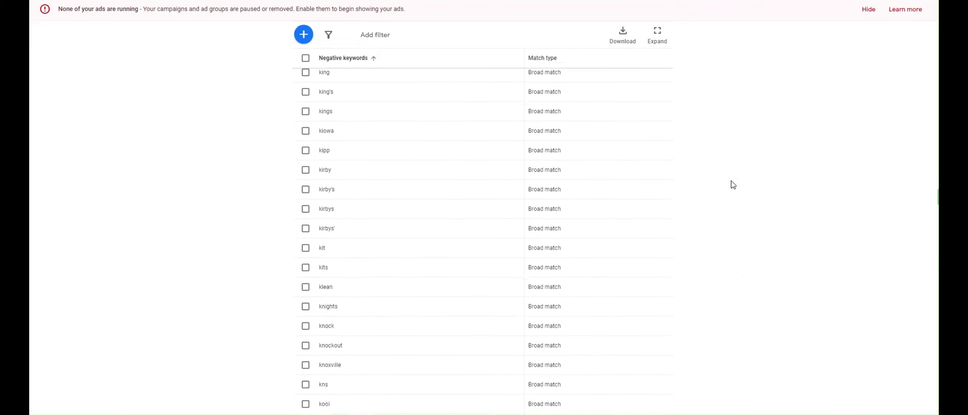
pyautogui.scroll(10, 725, 188)
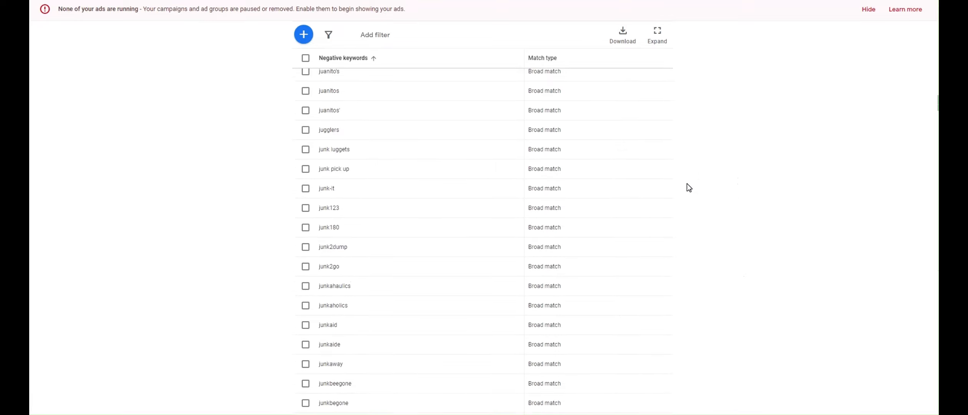
pyautogui.scroll(10, 335, 178)
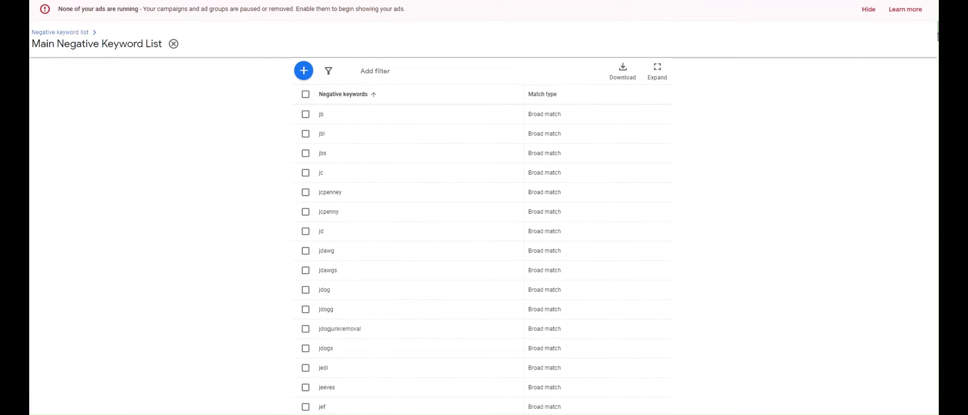
pyautogui.moveTo(937, 31); pyautogui.dragTo(929, 363)
pyautogui.scroll(-10, 735, 245)
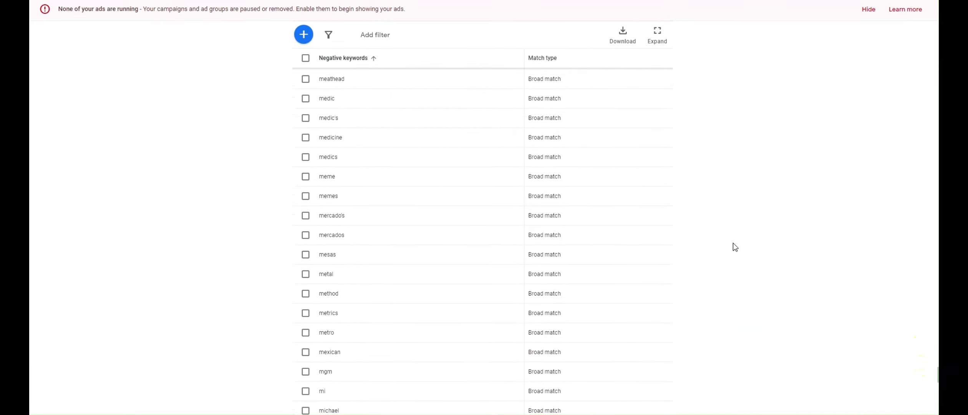
# Examine the remaining negative keywords in the Main Negative Keyword List, from the entries starting with M through the last page.
pyautogui.click(639, 261)
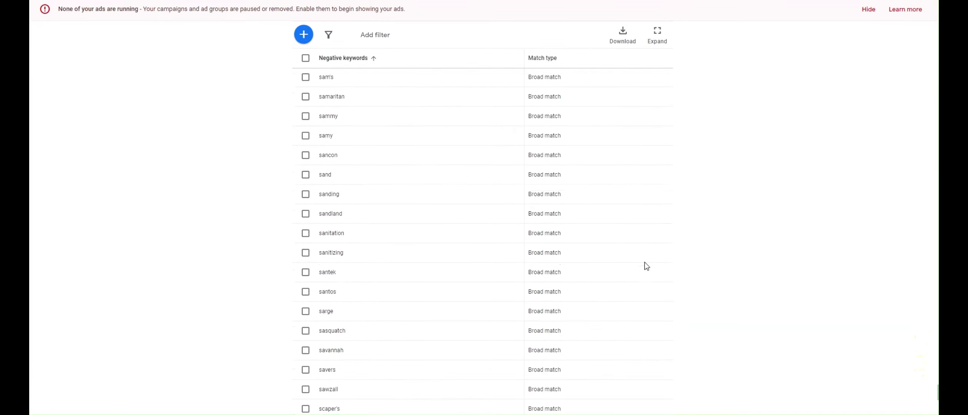
pyautogui.moveTo(930, 351)
pyautogui.mouseDown()
pyautogui.moveTo(929, 130)
pyautogui.moveTo(923, 158)
pyautogui.moveTo(936, 140)
pyautogui.moveTo(931, 16)
pyautogui.mouseUp()
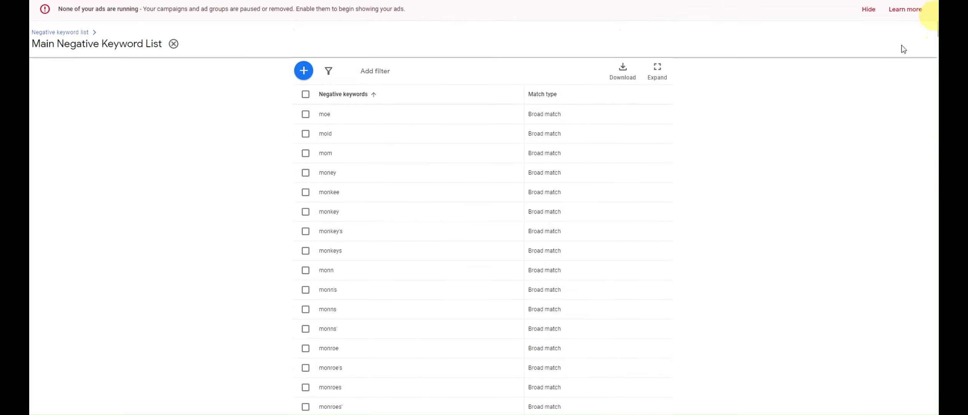
pyautogui.scroll(-14, 686, 233)
pyautogui.scroll(-20, 687, 228)
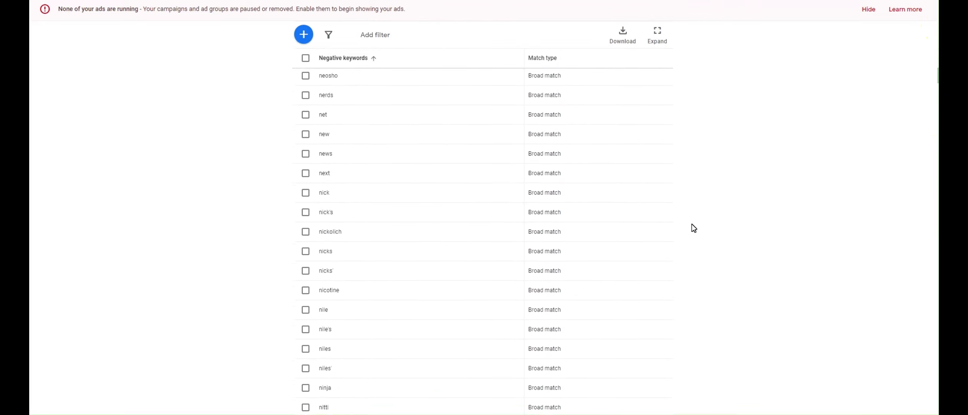
pyautogui.scroll(-20, 694, 231)
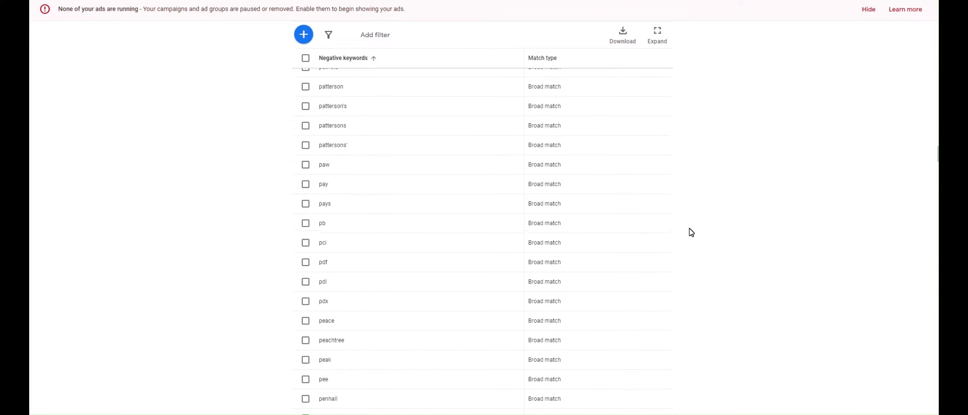
pyautogui.scroll(-20, 694, 230)
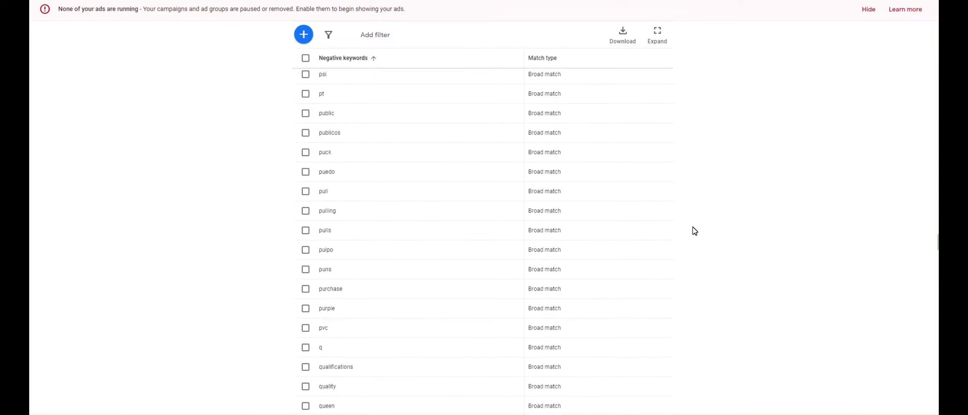
pyautogui.scroll(-10, 699, 230)
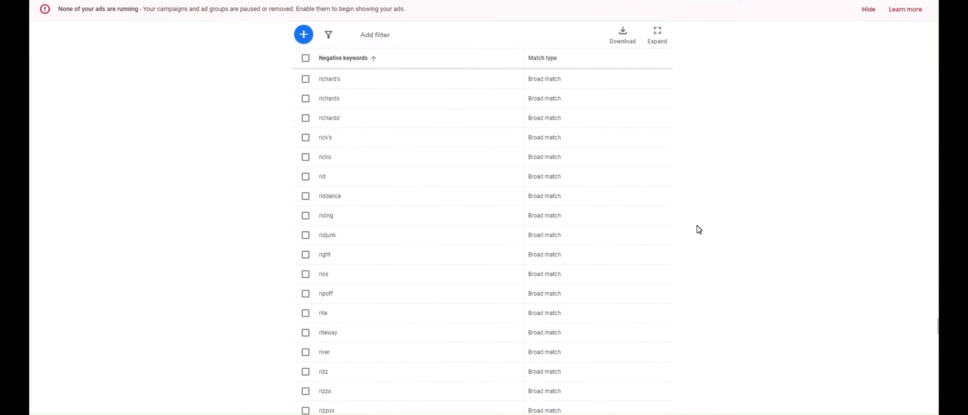
pyautogui.scroll(-20, 666, 195)
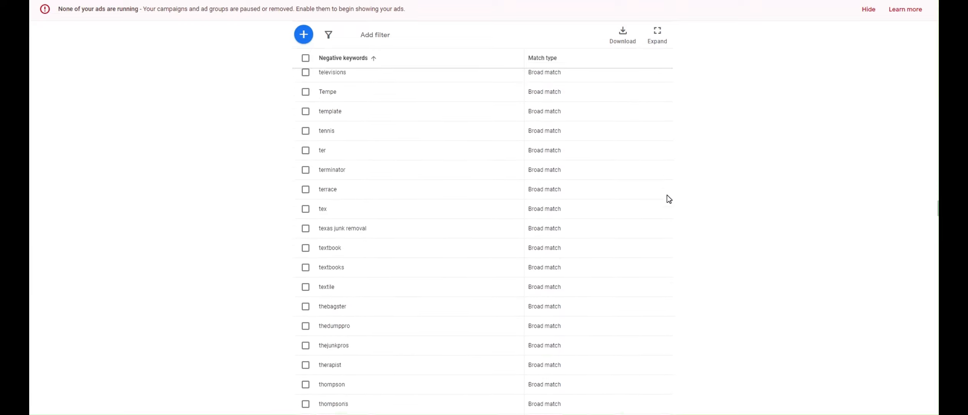
pyautogui.scroll(-20, 667, 194)
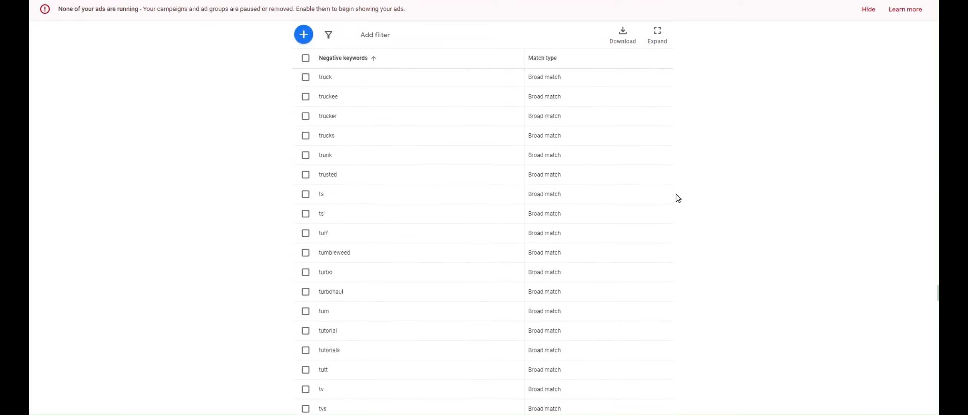
pyautogui.scroll(-20, 677, 215)
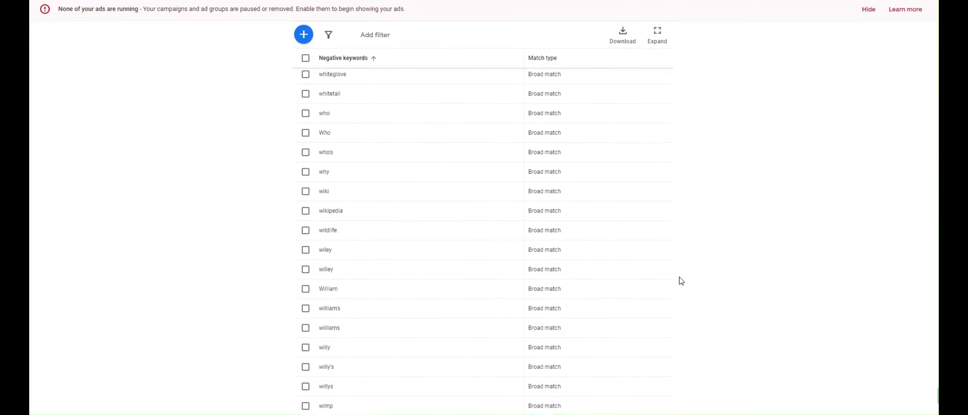
pyautogui.click(639, 261)
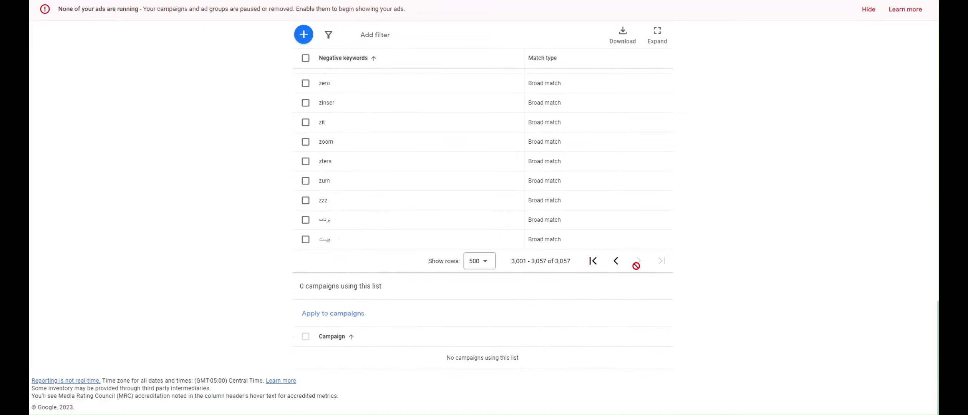
pyautogui.scroll(-10, 696, 260)
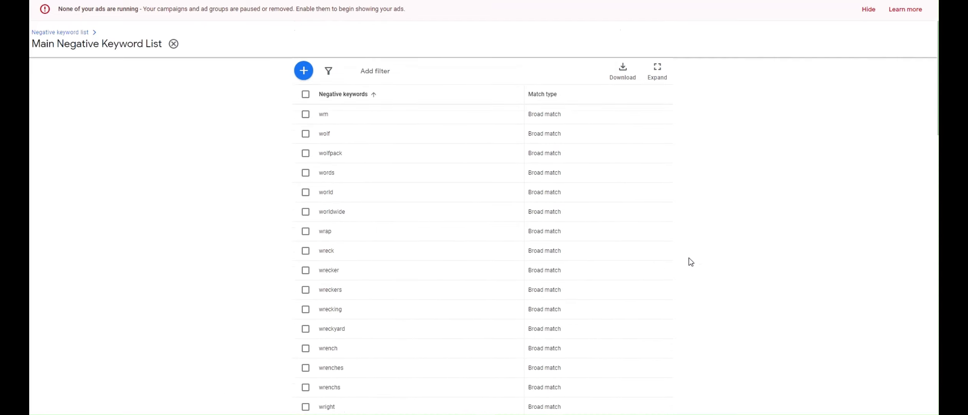
pyautogui.scroll(10, 697, 265)
# Return to the overview of negative keyword lists and check the Main Negative Keyword List's keyword and campaign counts.
pyautogui.click(79, 32)
pyautogui.click(302, 98)
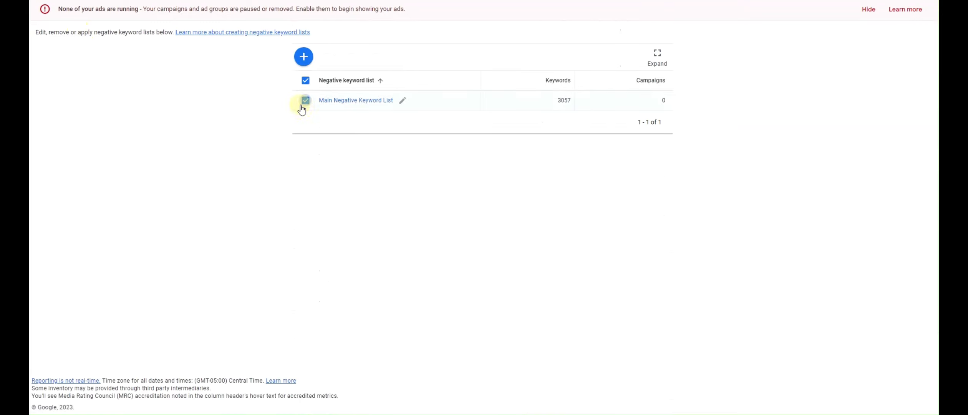
pyautogui.click(303, 99)
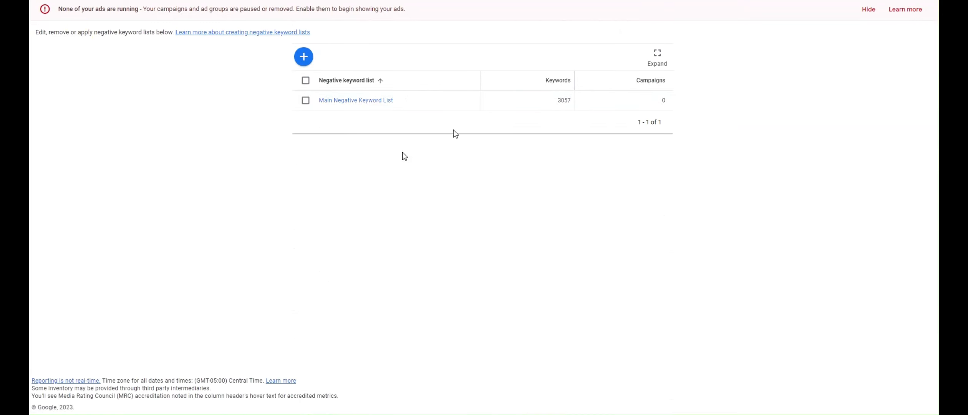
pyautogui.click(306, 102)
pyautogui.click(306, 101)
pyautogui.moveTo(705, 100); pyautogui.dragTo(534, 101)
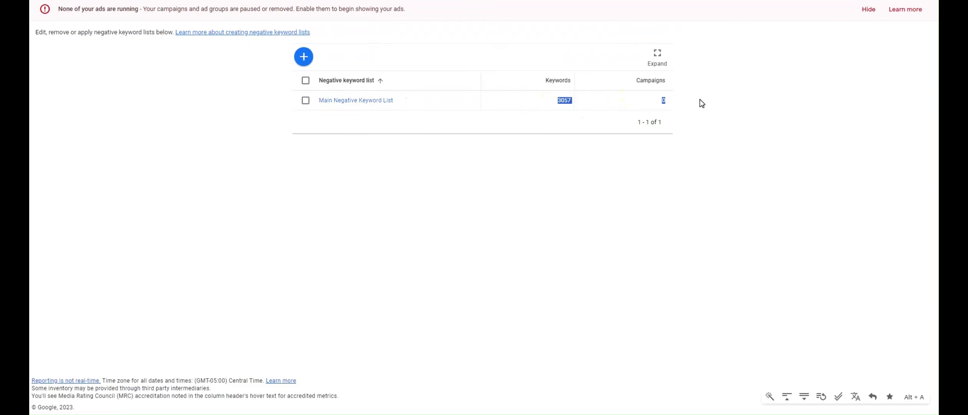
pyautogui.click(664, 100)
# Apply the Main Negative Keyword List to the Junk Removal - St. Louis, MO campaign.
pyautogui.click(305, 100)
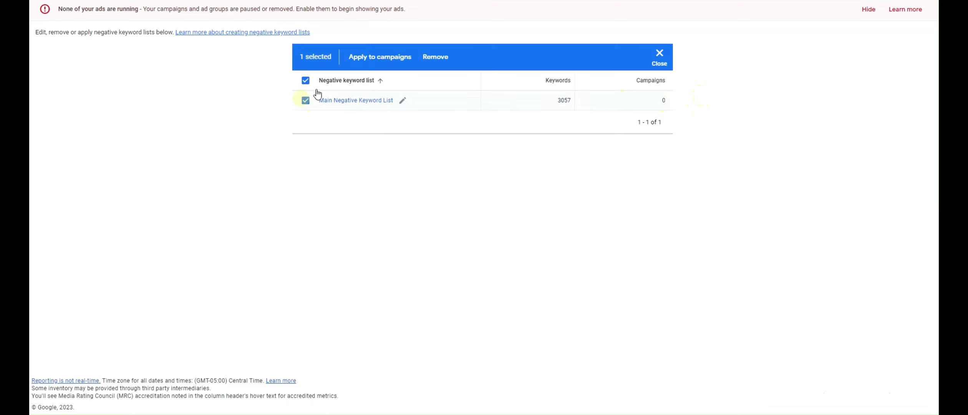
pyautogui.click(367, 57)
pyautogui.click(367, 168)
pyautogui.click(574, 292)
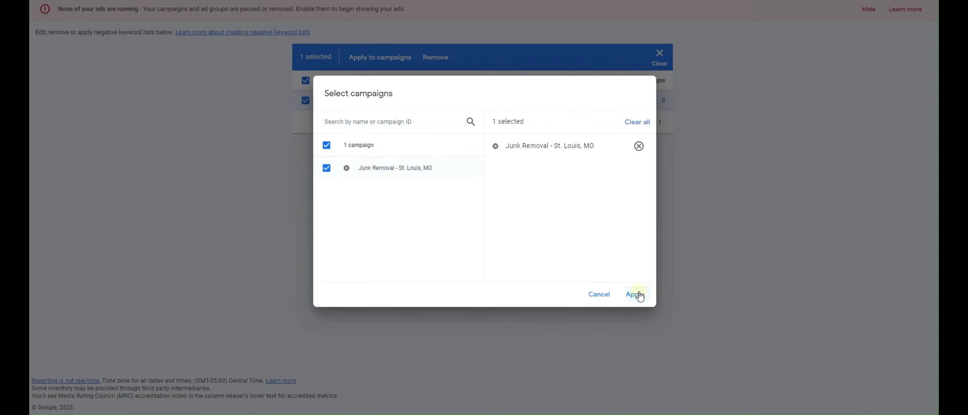
pyautogui.click(305, 100)
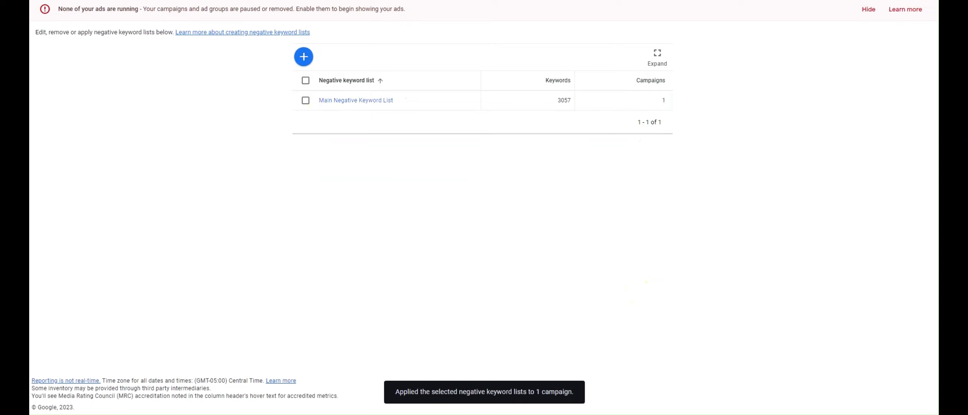
# Go back to the account's campaigns and open the overview of the Junk Removal - St. Louis, MO campaign.
pyautogui.hotkey('alt', 'Left')
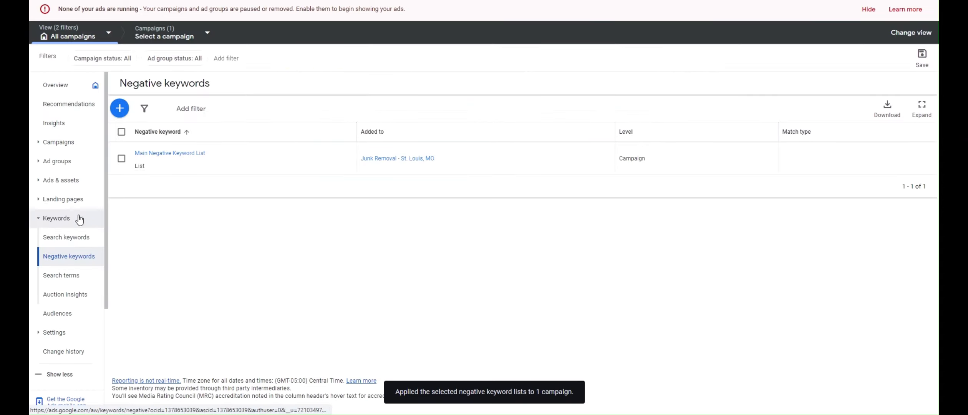
pyautogui.click(77, 85)
pyautogui.click(76, 148)
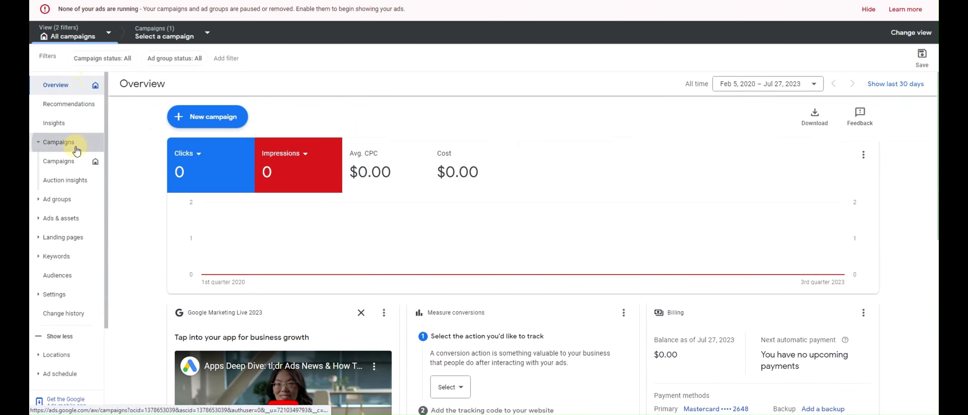
pyautogui.click(198, 161)
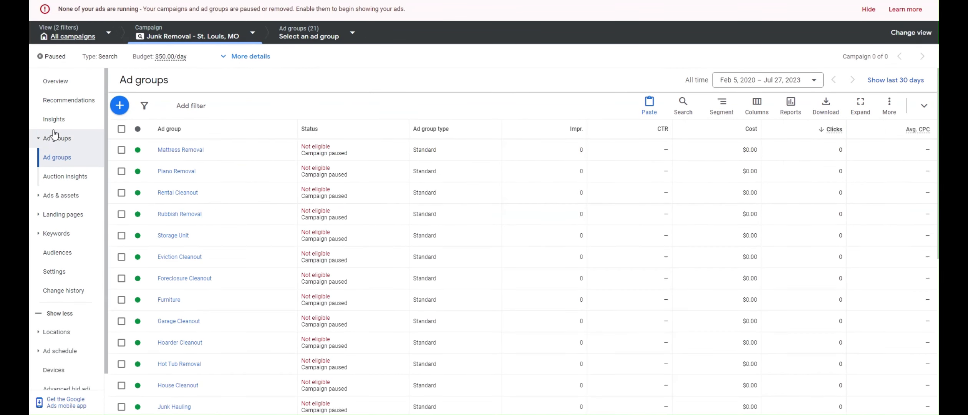
pyautogui.click(54, 81)
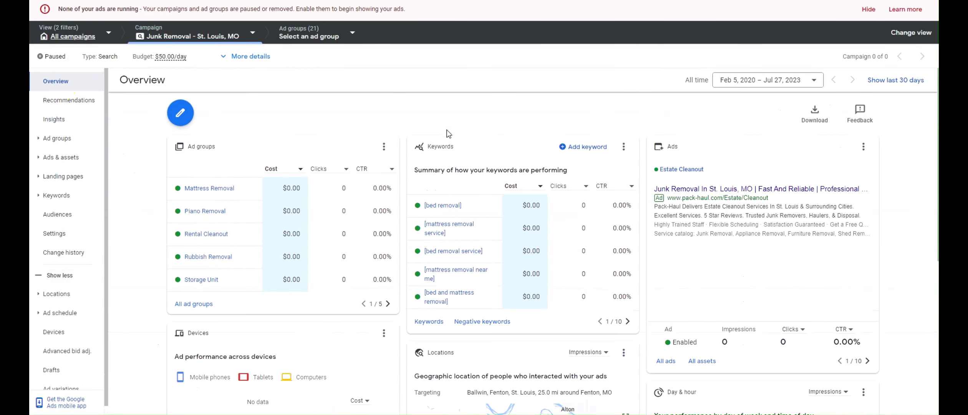